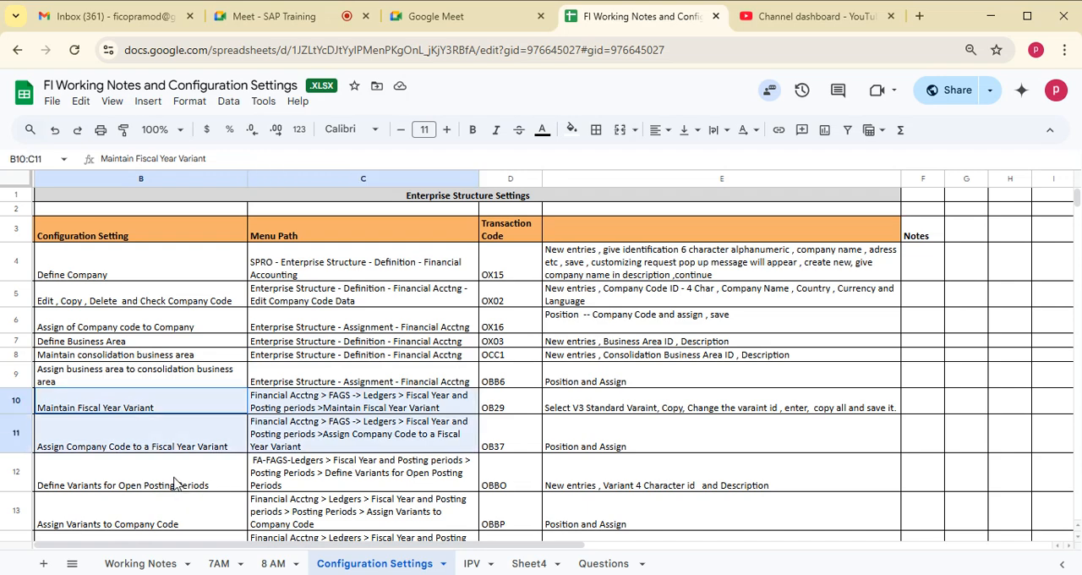
- Review the posting period rows covering variant definition, assignment to the company code, and opening and closing periods
{"action": "left_click_drag", "start_coordinate": [176, 485], "coordinate": [392, 551]}
{"action": "mouse_move", "coordinate": [381, 467]}
{"action": "left_mouse_down"}
{"action": "mouse_move", "coordinate": [382, 524]}
{"action": "mouse_move", "coordinate": [376, 466]}
{"action": "left_mouse_up"}
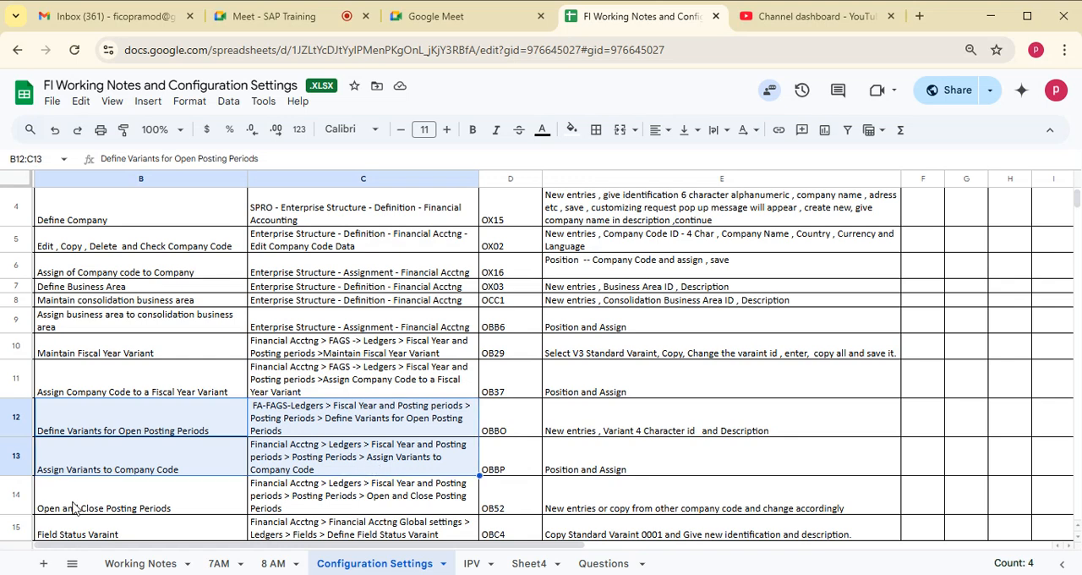
{"action": "left_click", "coordinate": [74, 504]}
{"action": "left_click", "coordinate": [311, 503]}
{"action": "left_click", "coordinate": [147, 503]}
{"action": "left_click", "coordinate": [250, 506]}
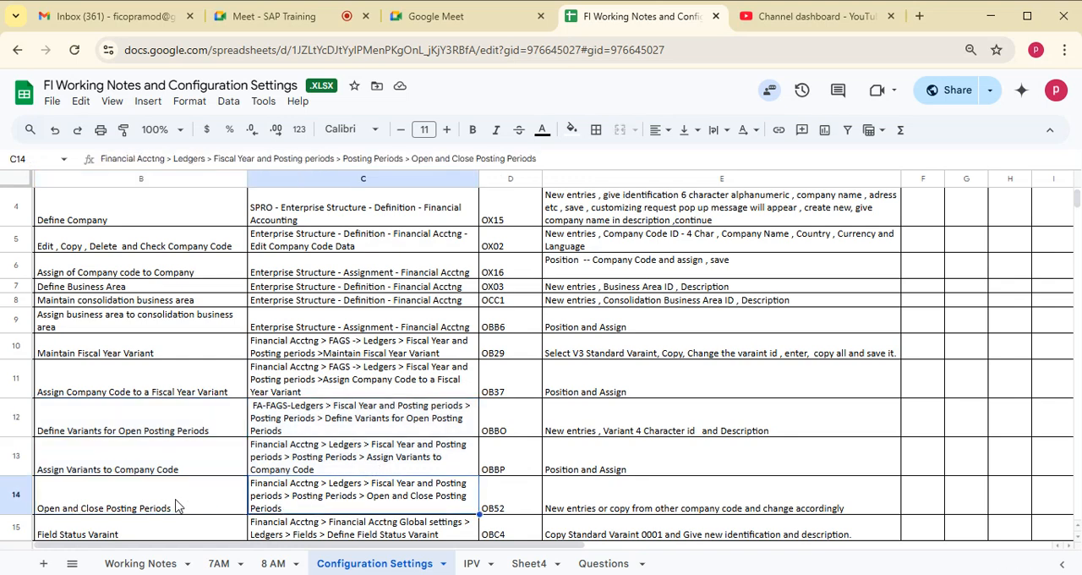
{"action": "left_click", "coordinate": [158, 505]}
{"action": "left_click", "coordinate": [328, 505]}
{"action": "left_click", "coordinate": [191, 509]}
{"action": "left_click", "coordinate": [291, 502]}
- Review the field status variant, chart of accounts and account group rows with their menu paths
{"action": "key", "text": "Down"}
{"action": "key", "text": "Down"}
{"action": "key", "text": "Down"}
{"action": "key", "text": "Down"}
{"action": "key", "text": "Down"}
{"action": "key", "text": "Down"}
{"action": "key", "text": "Down"}
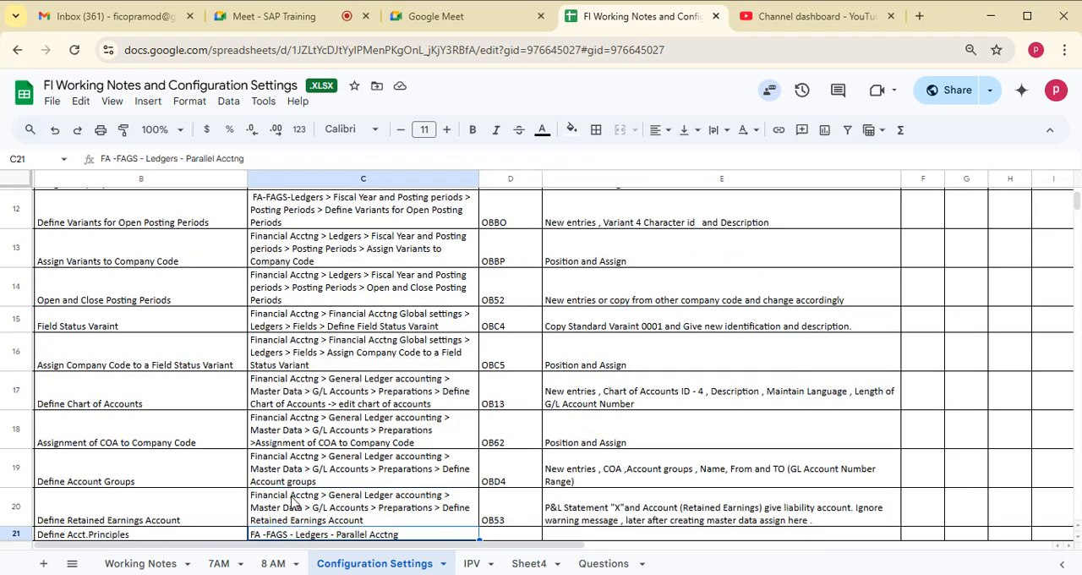
{"action": "left_click", "coordinate": [161, 328]}
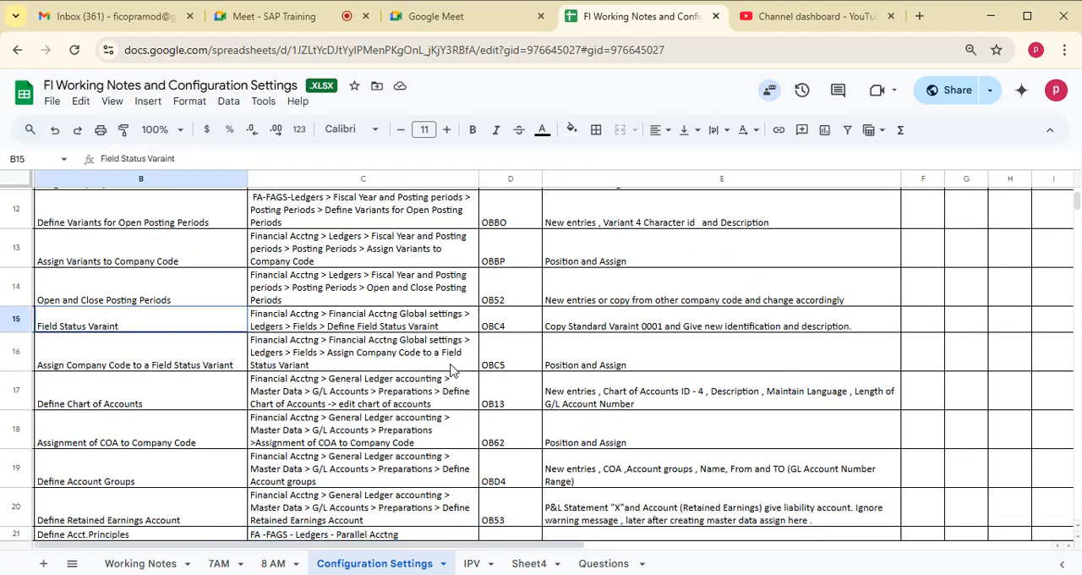
{"action": "left_click_drag", "start_coordinate": [451, 365], "coordinate": [450, 365]}
{"action": "left_click_drag", "start_coordinate": [137, 396], "coordinate": [419, 392]}
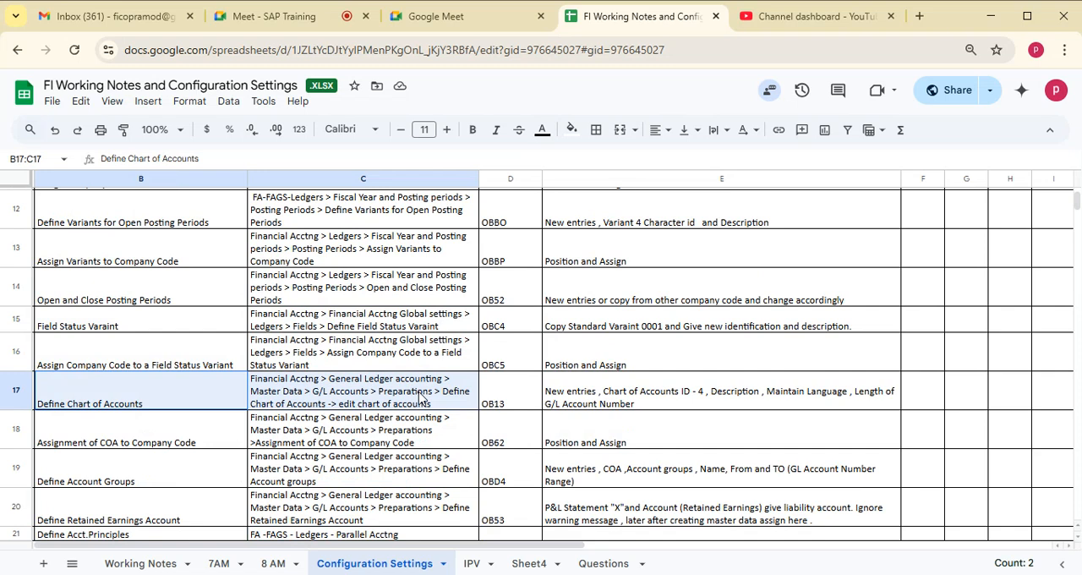
{"action": "left_click_drag", "start_coordinate": [419, 396], "coordinate": [420, 471]}
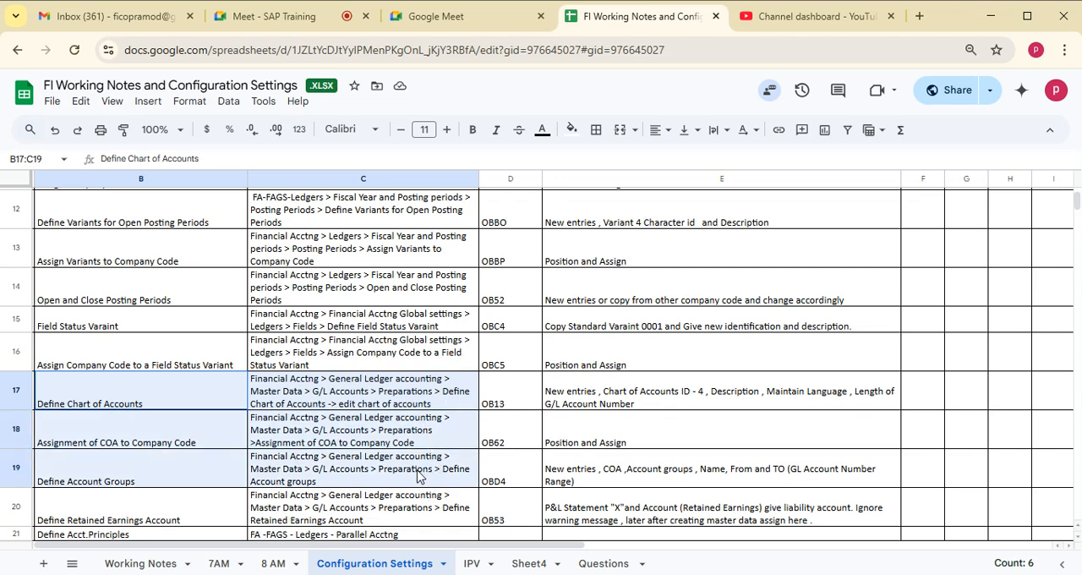
- Review the retained earnings account, accounting principles, ledger and currency type, and ledger group assignment rows
{"action": "left_click", "coordinate": [167, 511]}
{"action": "key", "text": "Down"}
{"action": "key", "text": "Down"}
{"action": "key", "text": "Down"}
{"action": "key", "text": "Down"}
{"action": "key", "text": "Down"}
{"action": "key", "text": "Down"}
{"action": "key", "text": "Down"}
{"action": "key", "text": "Down"}
{"action": "key", "text": "Down"}
{"action": "key", "text": "Down"}
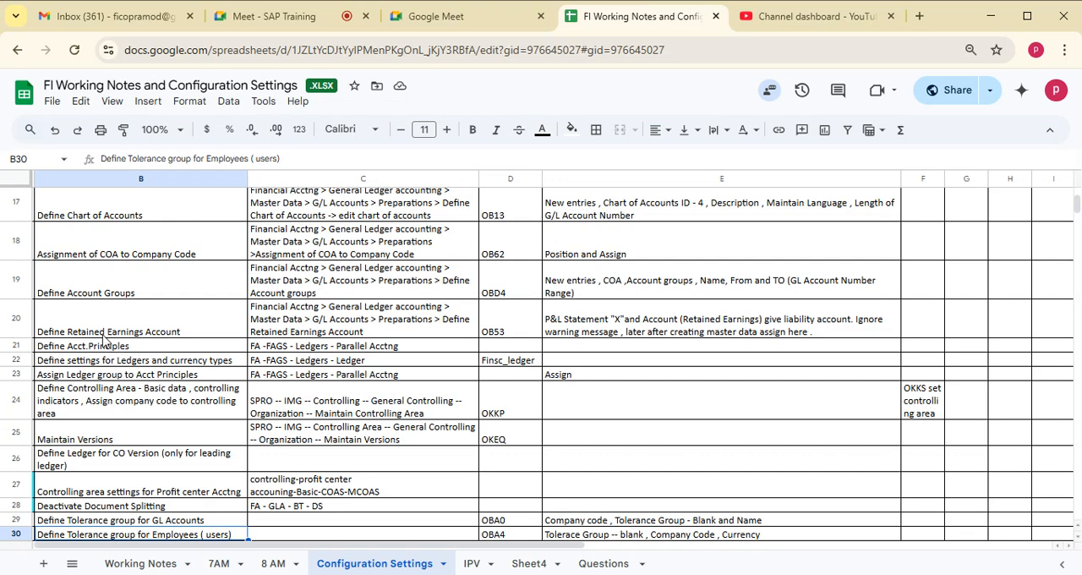
{"action": "left_click", "coordinate": [123, 347]}
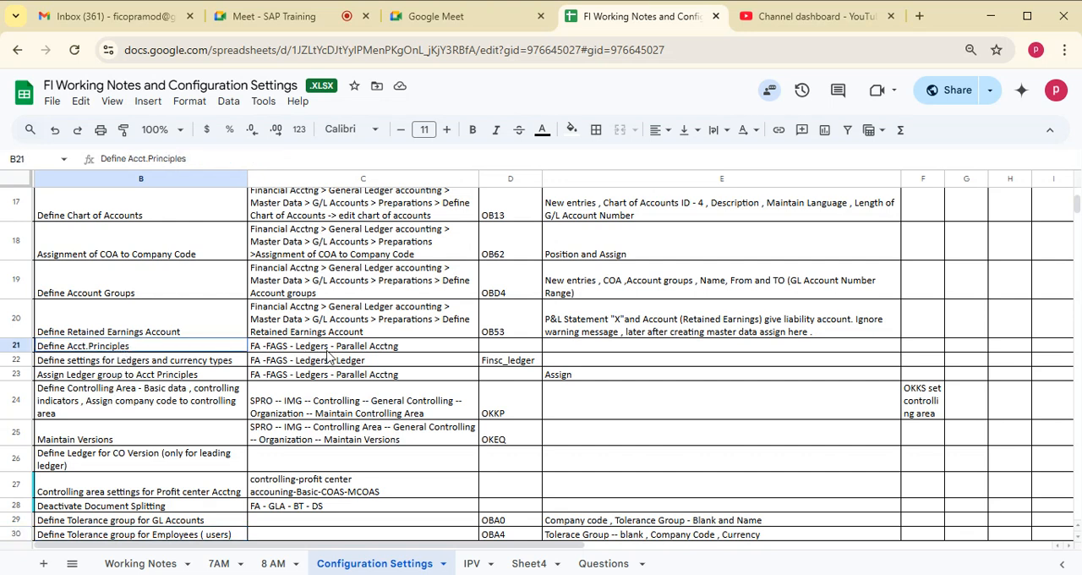
{"action": "left_click", "coordinate": [382, 362], "text": "shift"}
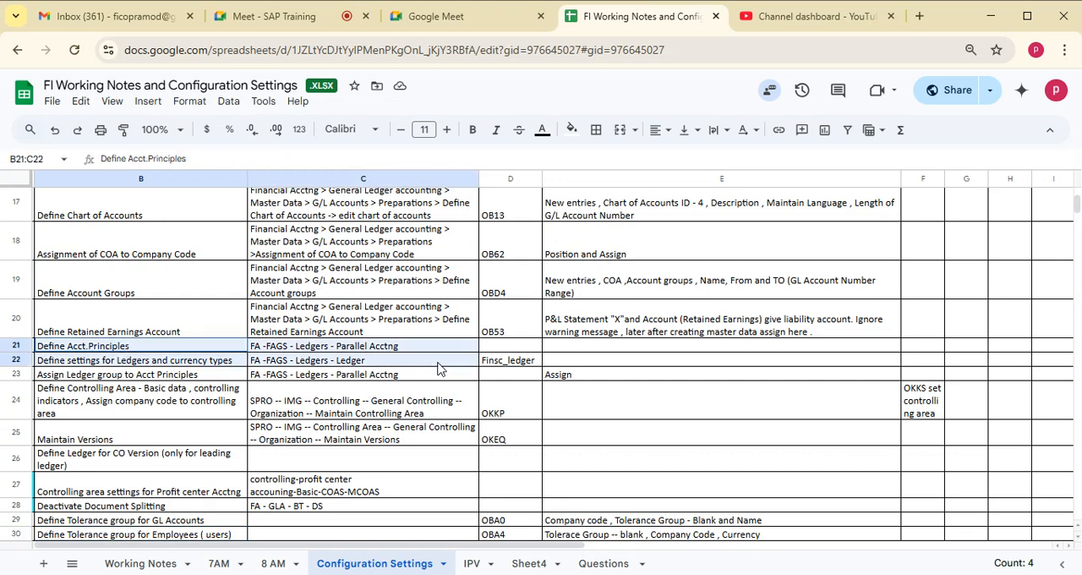
{"action": "left_click", "coordinate": [439, 374], "text": "shift"}
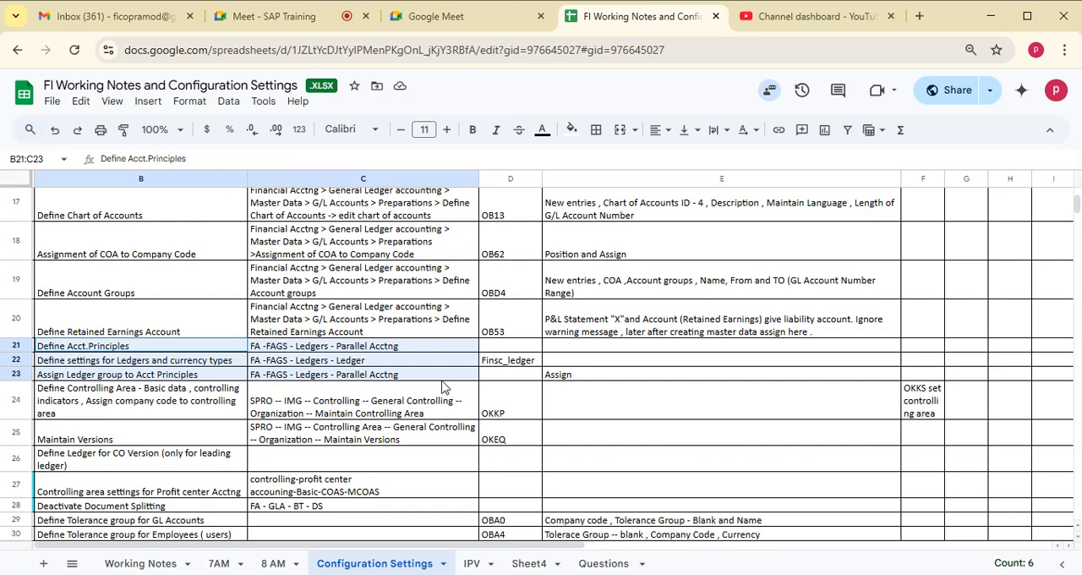
{"action": "left_click_drag", "start_coordinate": [441, 382], "coordinate": [621, 381]}
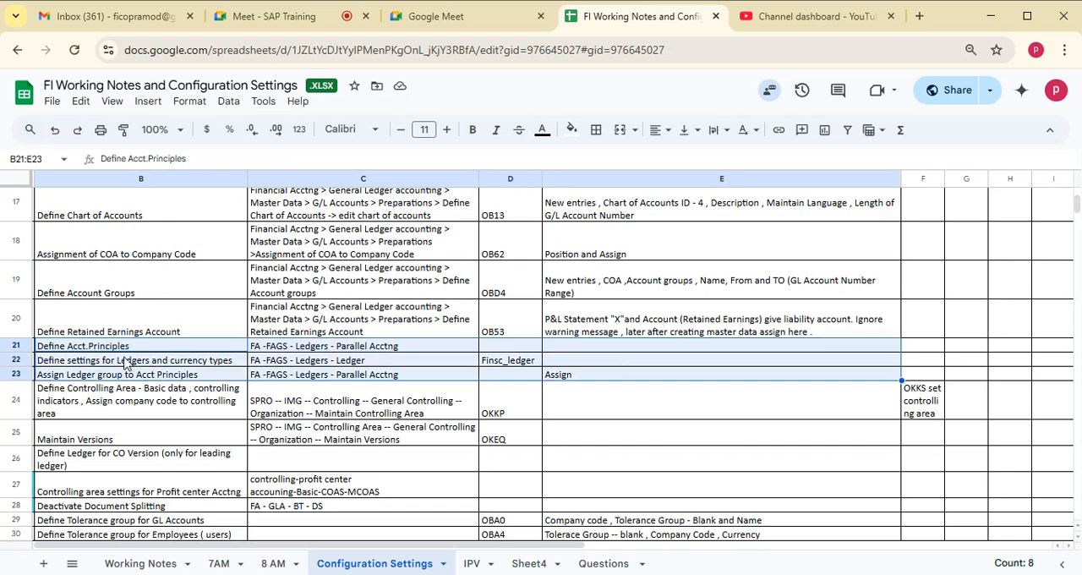
{"action": "left_click", "coordinate": [90, 348]}
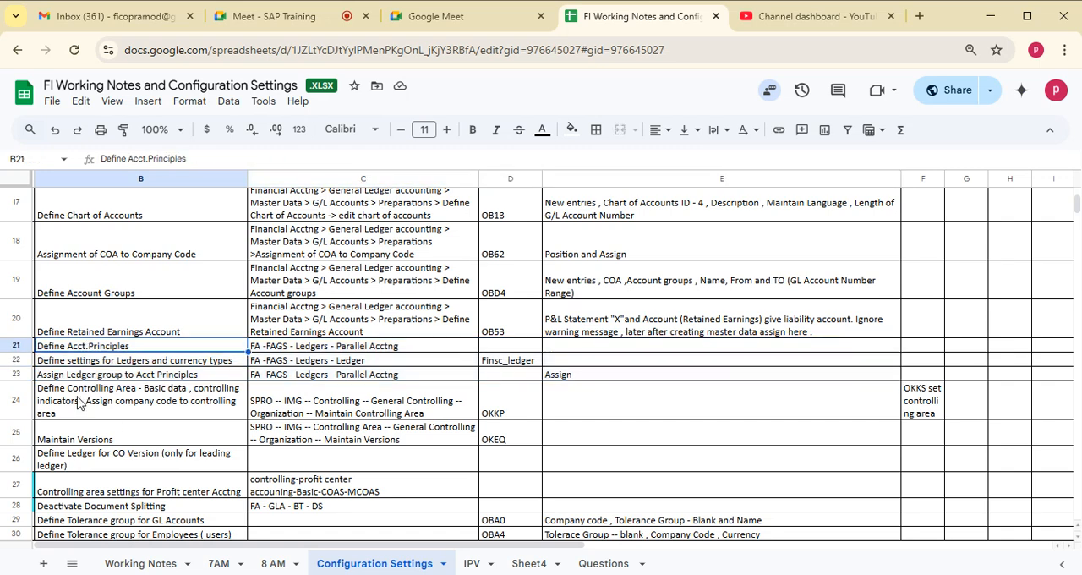
- Review the rows for defining the controlling area, maintaining versions and defining the ledger for the CO version
{"action": "left_click", "coordinate": [83, 402]}
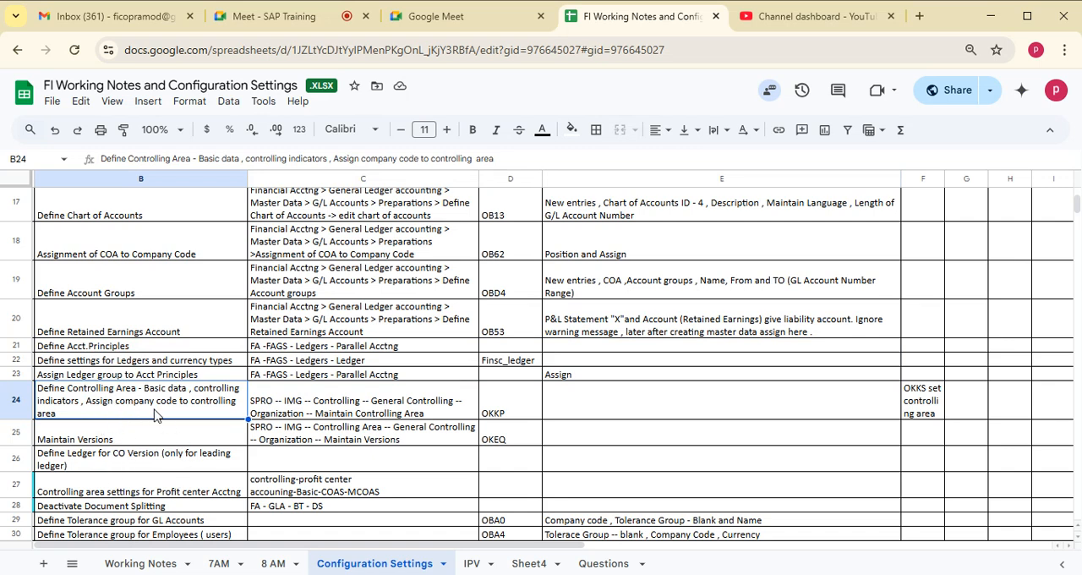
{"action": "left_click", "coordinate": [122, 438]}
{"action": "left_click", "coordinate": [117, 401]}
{"action": "left_click", "coordinate": [203, 438], "text": "shift"}
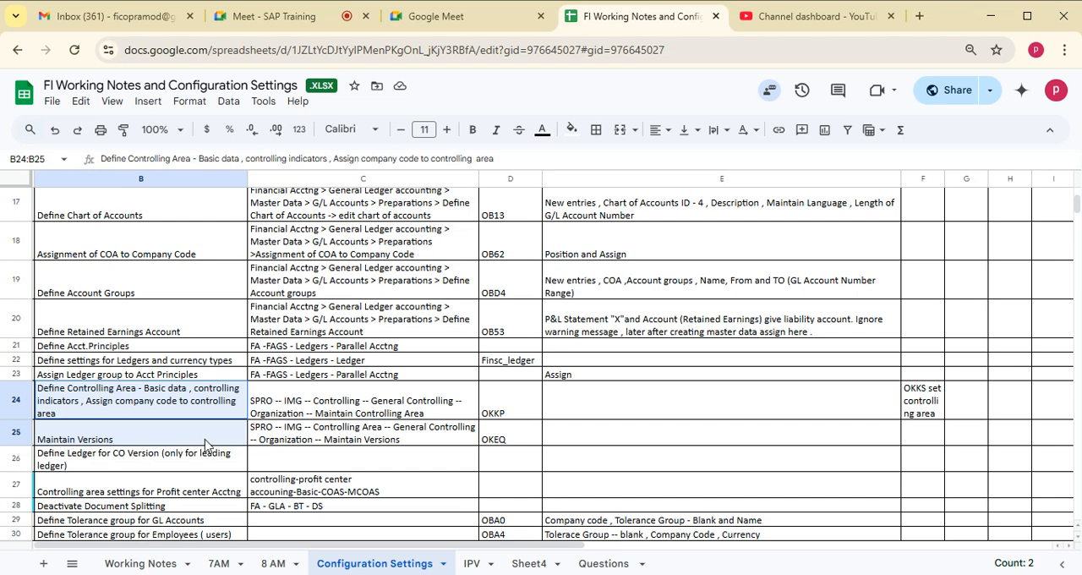
{"action": "left_click_drag", "start_coordinate": [204, 443], "coordinate": [216, 463]}
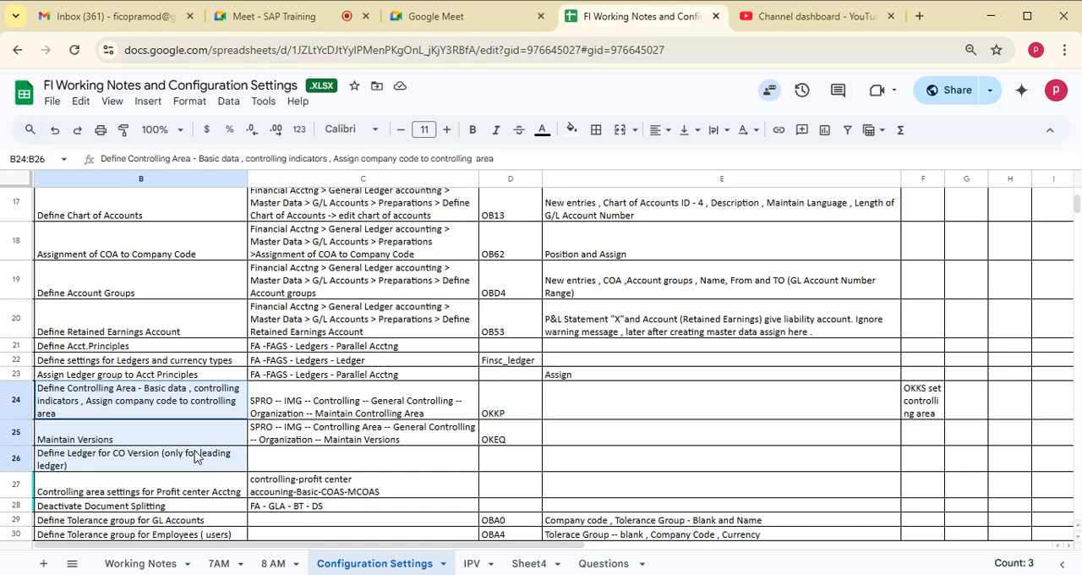
{"action": "left_click", "coordinate": [120, 463]}
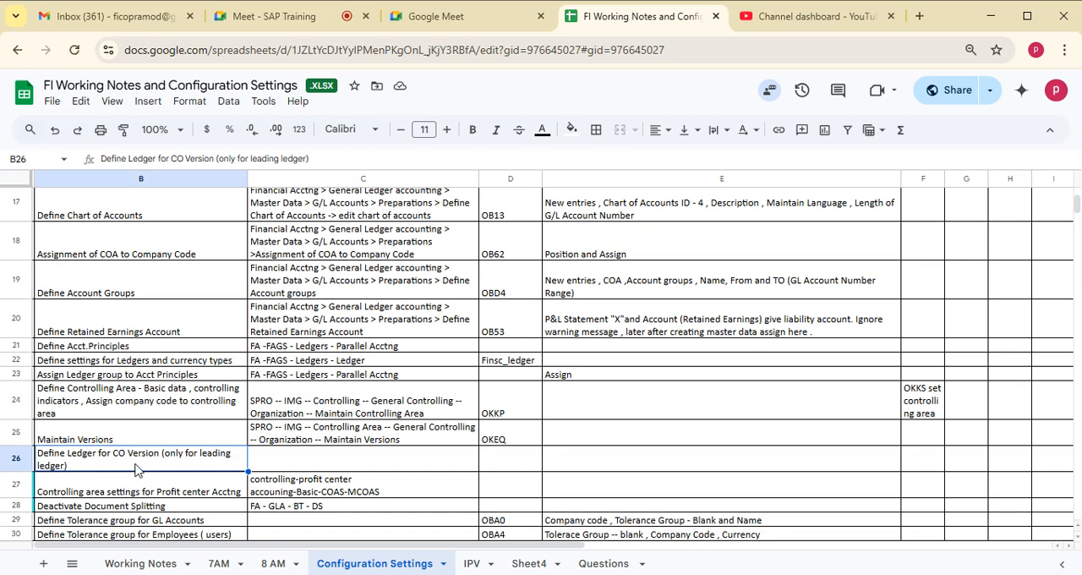
- Review the rows on controlling area settings for profit center accounting and deactivating document splitting, including their menu paths
{"action": "key", "text": "Down"}
{"action": "key", "text": "Down"}
{"action": "key", "text": "Down"}
{"action": "key", "text": "Down"}
{"action": "key", "text": "Down"}
{"action": "key", "text": "Down"}
{"action": "key", "text": "Down"}
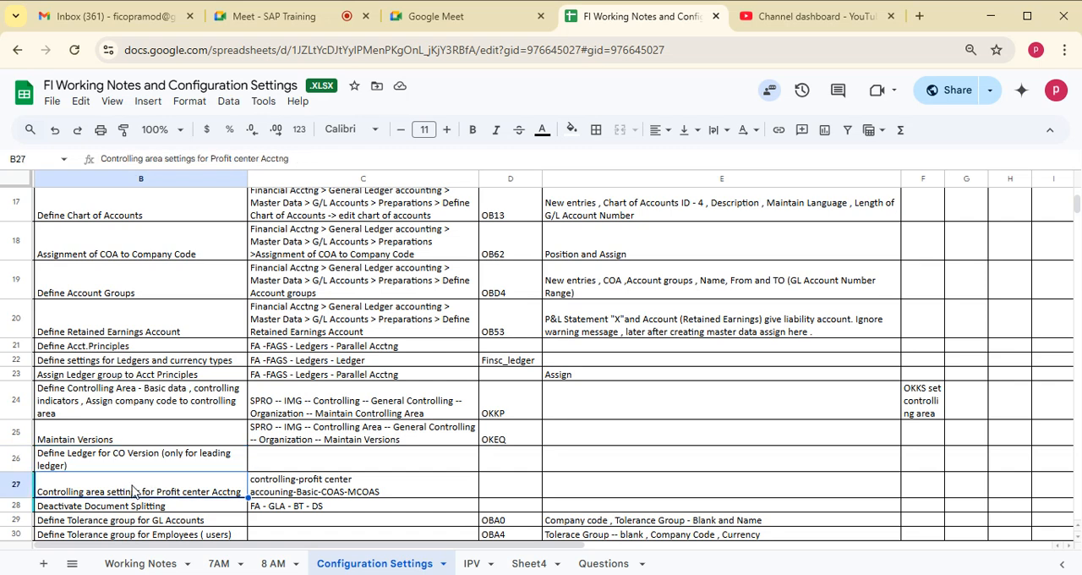
{"action": "key", "text": "Down"}
{"action": "key", "text": "Down"}
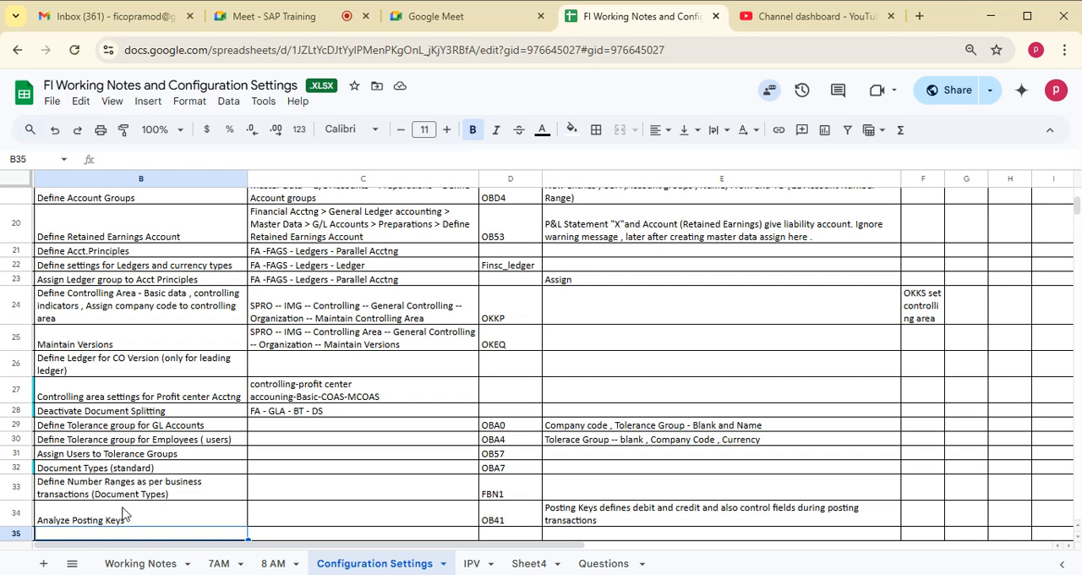
{"action": "left_click", "coordinate": [101, 397]}
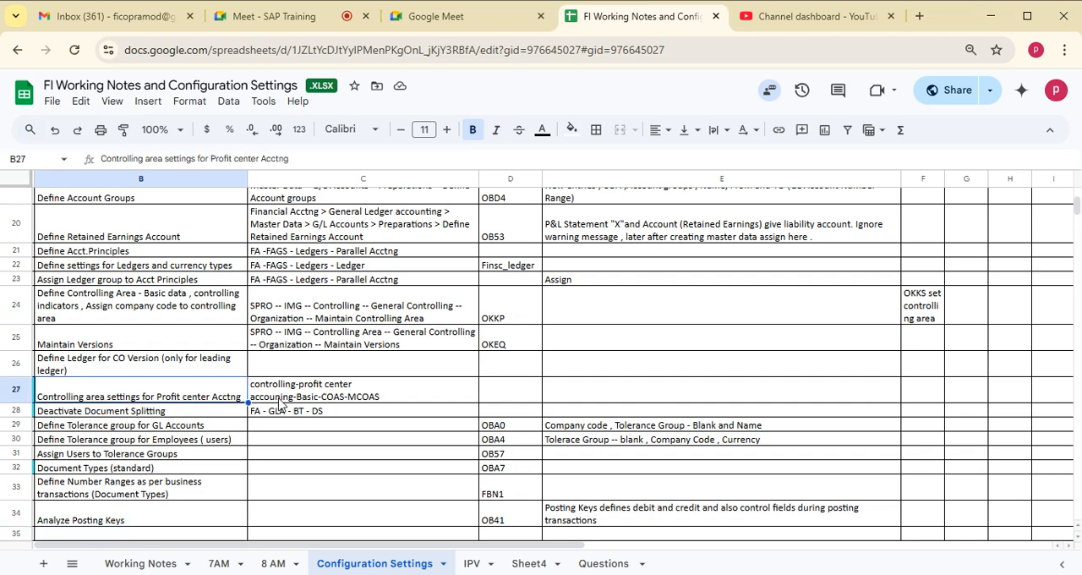
{"action": "left_click", "coordinate": [347, 397], "text": "shift"}
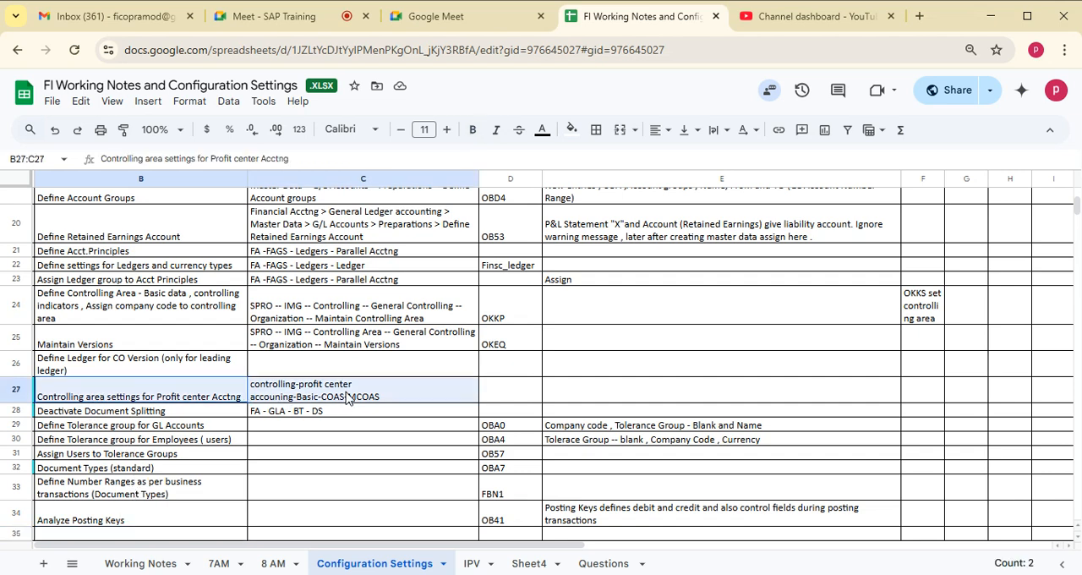
{"action": "left_click", "coordinate": [112, 490]}
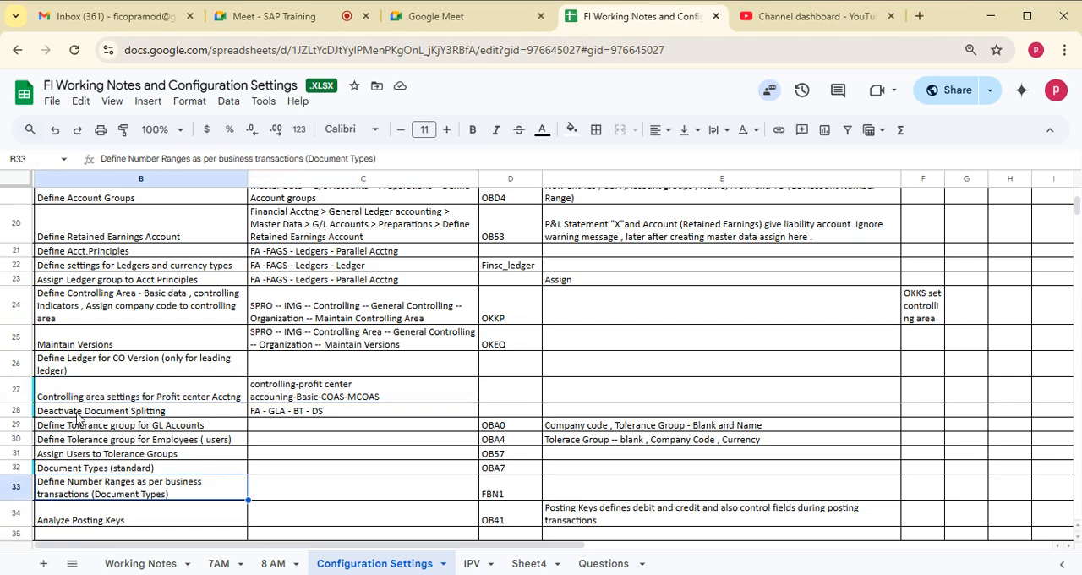
{"action": "left_click", "coordinate": [76, 413]}
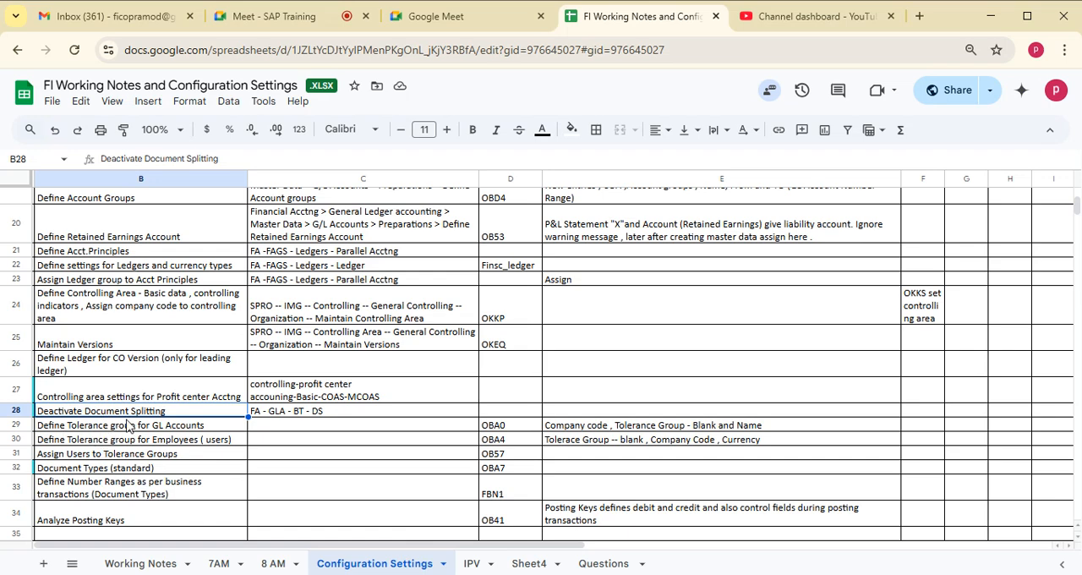
{"action": "left_click", "coordinate": [299, 414]}
{"action": "left_click", "coordinate": [144, 416]}
- Review the tolerance group rows for GL accounts, employees and user assignment, along with the document type and posting key rows
{"action": "left_click", "coordinate": [98, 429]}
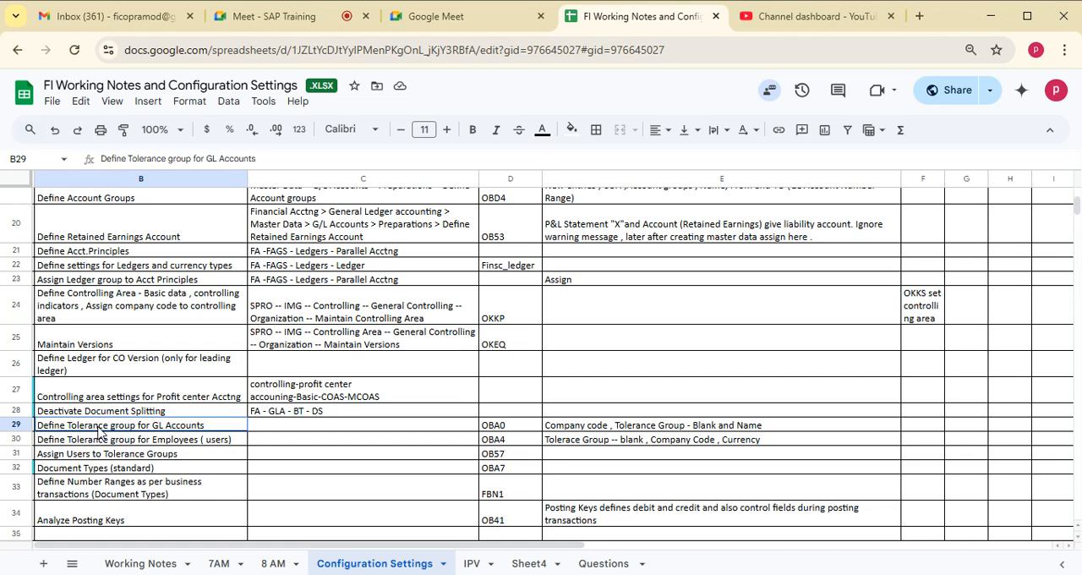
{"action": "left_click_drag", "start_coordinate": [100, 446], "coordinate": [97, 514]}
{"action": "left_click", "coordinate": [96, 513]}
{"action": "left_click", "coordinate": [99, 454]}
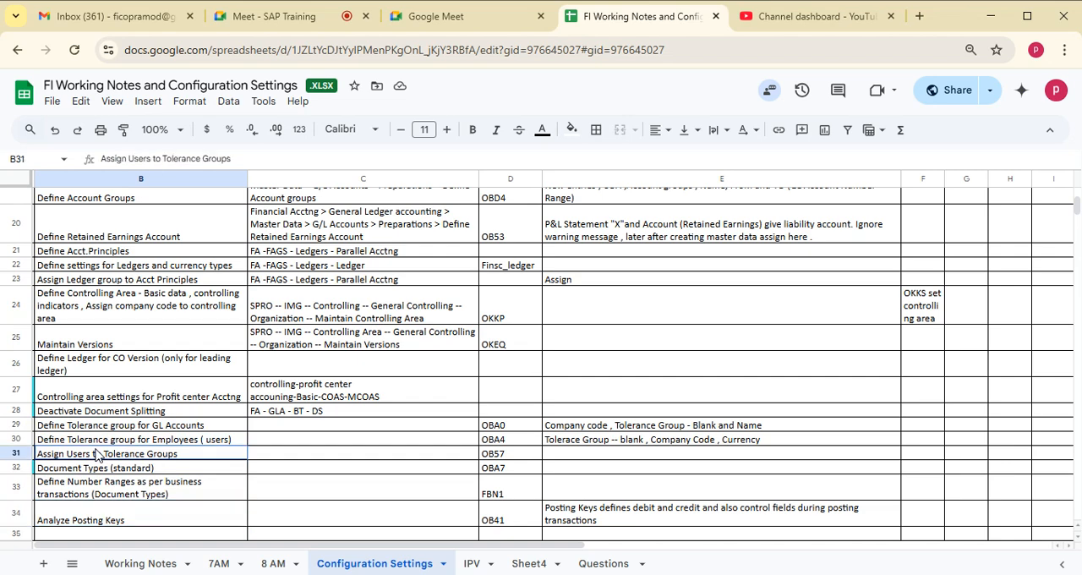
{"action": "left_click", "coordinate": [97, 427]}
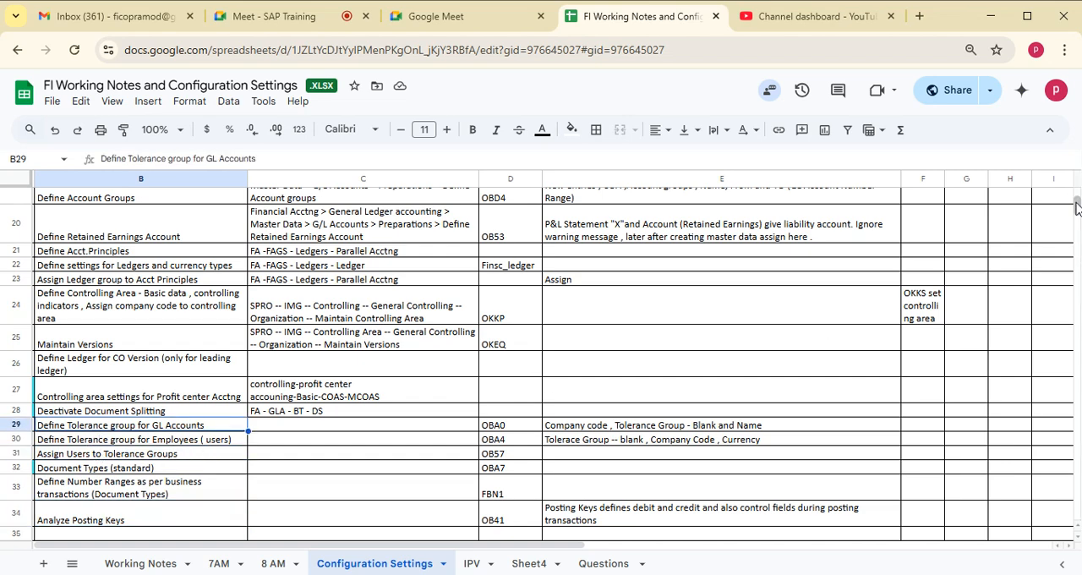
{"action": "left_click", "coordinate": [88, 455]}
{"action": "left_click", "coordinate": [83, 443]}
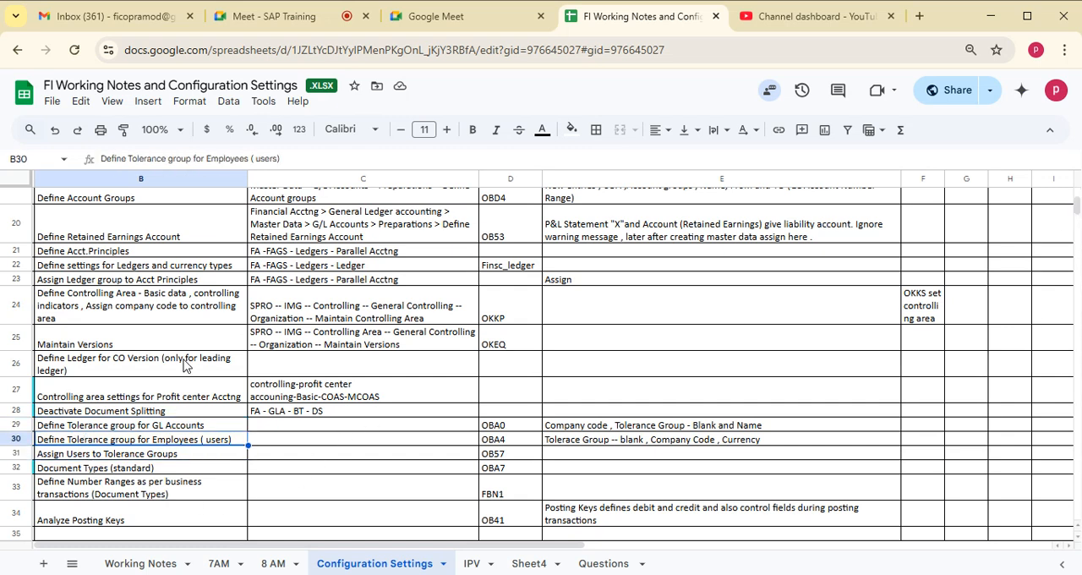
- Return to the beginning of the configuration settings list
{"action": "left_click", "coordinate": [106, 321]}
{"action": "key", "text": "Up"}
{"action": "key", "text": "Up"}
{"action": "key", "text": "Up"}
{"action": "key", "text": "Up"}
{"action": "key", "text": "Up"}
{"action": "key", "text": "Up"}
{"action": "key", "text": "Up"}
{"action": "key", "text": "Up"}
{"action": "key", "text": "Up"}
{"action": "key", "text": "Up"}
{"action": "key", "text": "Up"}
{"action": "key", "text": "Up"}
{"action": "key", "text": "Up"}
{"action": "key", "text": "Up"}
{"action": "key", "text": "Up"}
{"action": "key", "text": "Up"}
{"action": "key", "text": "Up"}
{"action": "key", "text": "Up"}
{"action": "key", "text": "Up"}
{"action": "key", "text": "Up"}
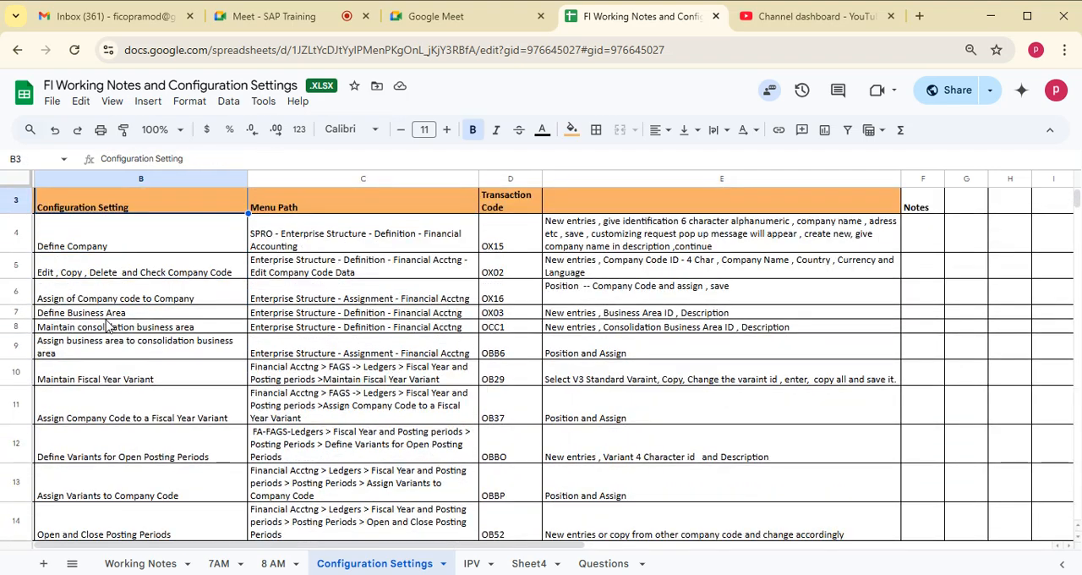
{"action": "key", "text": "Up"}
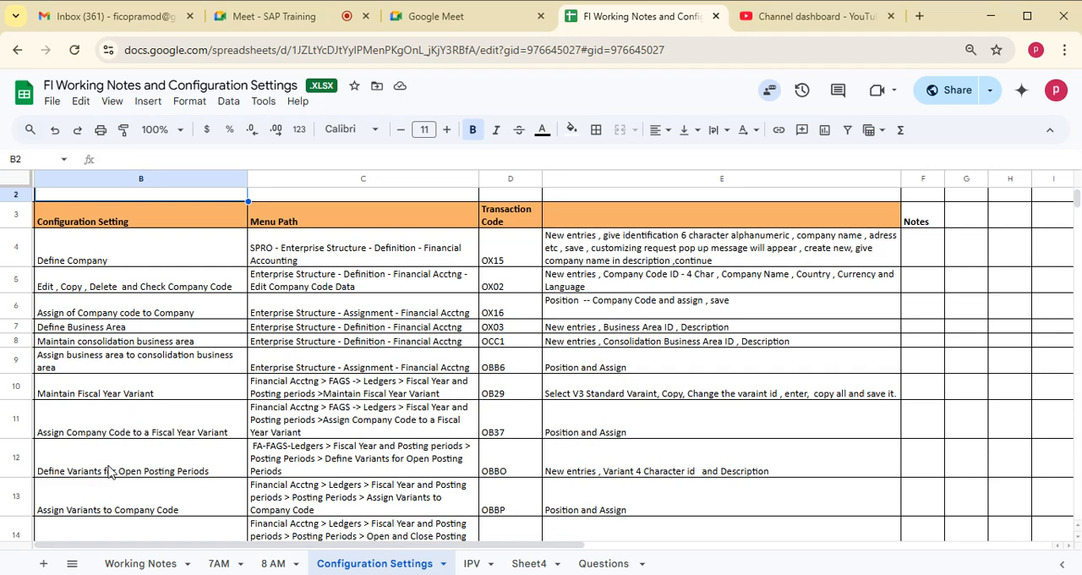
- Go through the configuration settings list from posting period variants down to the General Ledger master data and specific ledger posting sections
{"action": "left_click", "coordinate": [119, 499]}
{"action": "key", "text": "Down"}
{"action": "key", "text": "Down"}
{"action": "key", "text": "Down"}
{"action": "key", "text": "Down"}
{"action": "key", "text": "Down"}
{"action": "key", "text": "Down"}
{"action": "key", "text": "Down"}
{"action": "key", "text": "Down"}
{"action": "key", "text": "Down"}
{"action": "key", "text": "Down"}
{"action": "key", "text": "Down"}
{"action": "key", "text": "Down"}
{"action": "key", "text": "Down"}
{"action": "key", "text": "Down"}
{"action": "key", "text": "Down"}
{"action": "key", "text": "Down"}
{"action": "key", "text": "Down"}
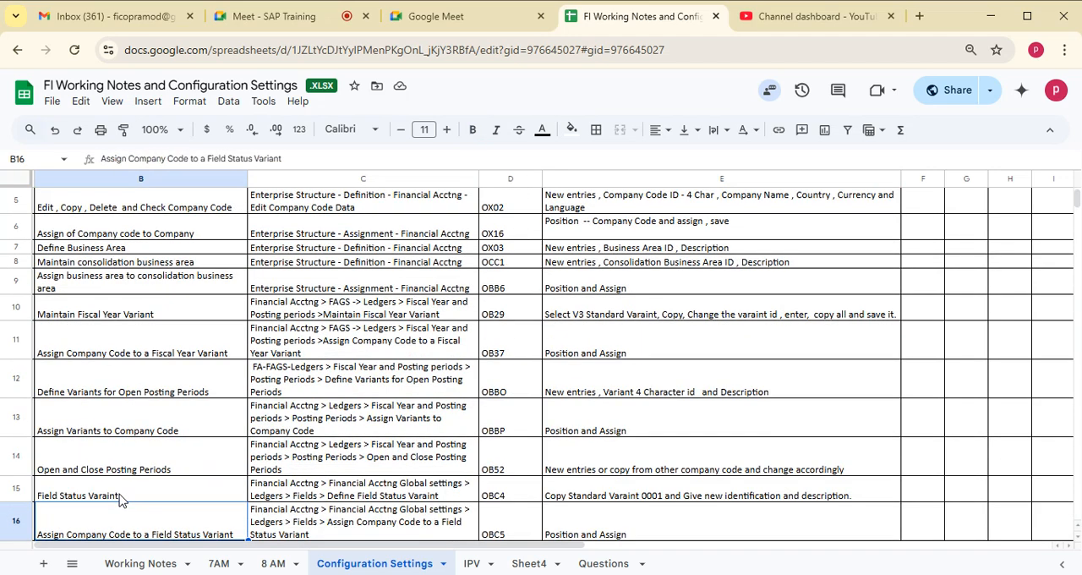
{"action": "key", "text": "Down"}
{"action": "key", "text": "Down"}
{"action": "key", "text": "Down"}
{"action": "key", "text": "Down"}
{"action": "key", "text": "Down"}
{"action": "key", "text": "Down"}
{"action": "key", "text": "Down"}
{"action": "key", "text": "Down"}
{"action": "key", "text": "Down"}
{"action": "key", "text": "Down"}
{"action": "key", "text": "Down"}
{"action": "key", "text": "Down"}
{"action": "key", "text": "Down"}
{"action": "key", "text": "Down"}
{"action": "key", "text": "Down"}
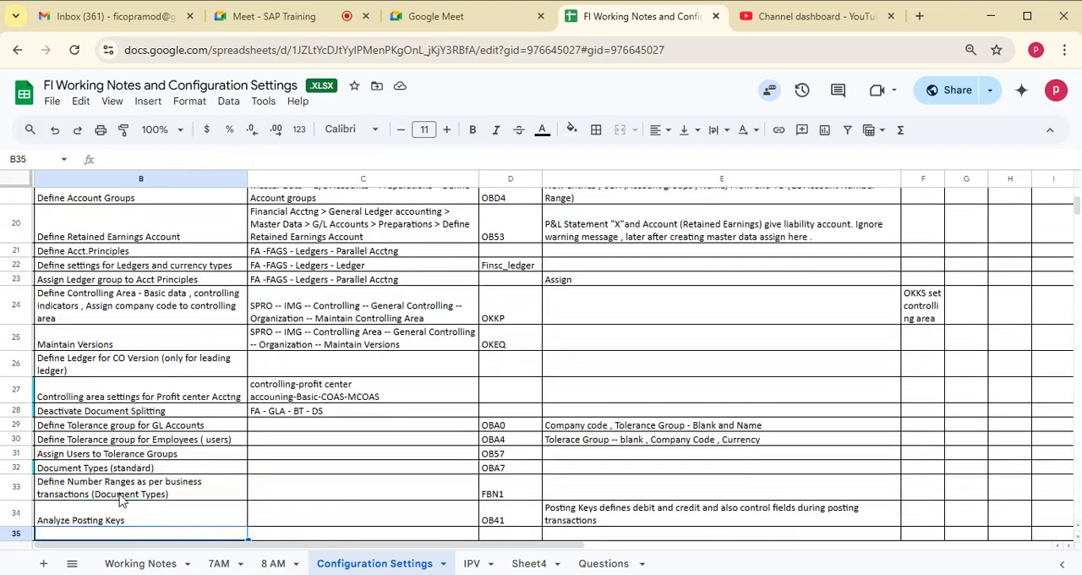
{"action": "key", "text": "Down"}
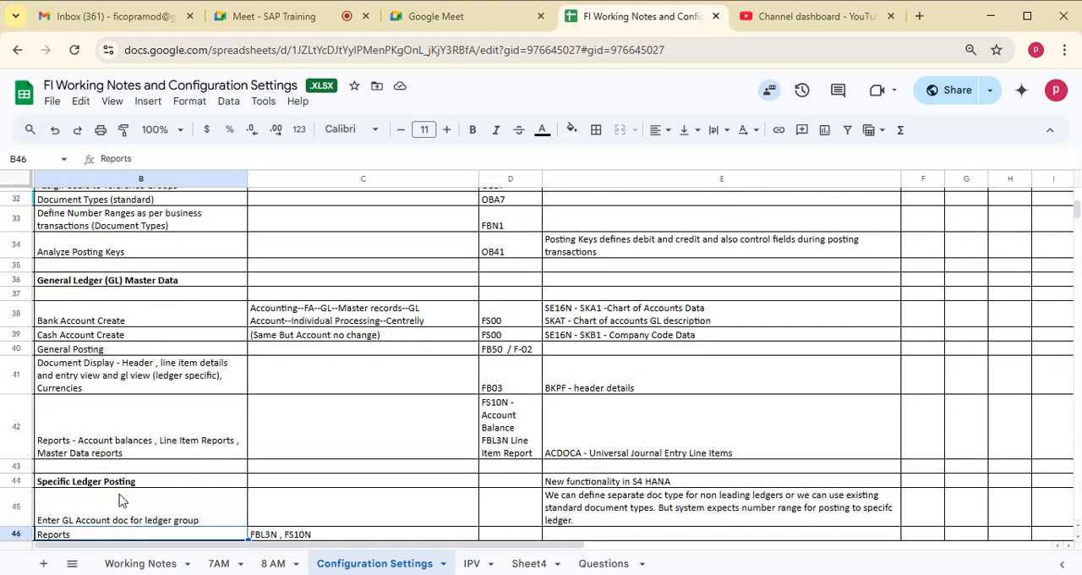
- Review the General Ledger (GL) Master Data rows from Bank Account Create to Reports, including menu paths, transaction codes and table notes
{"action": "left_click", "coordinate": [105, 282]}
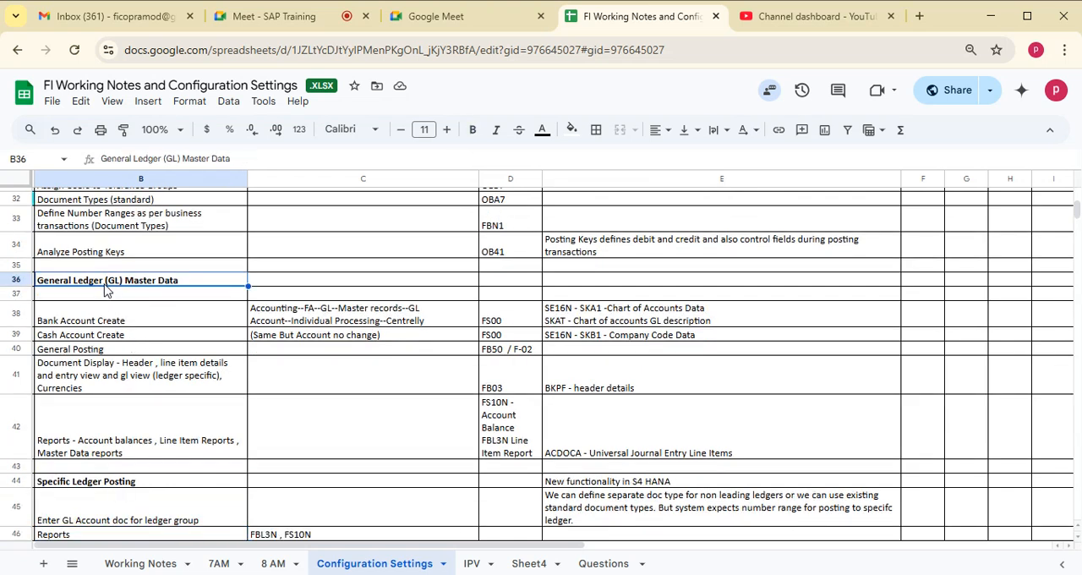
{"action": "left_click", "coordinate": [147, 325]}
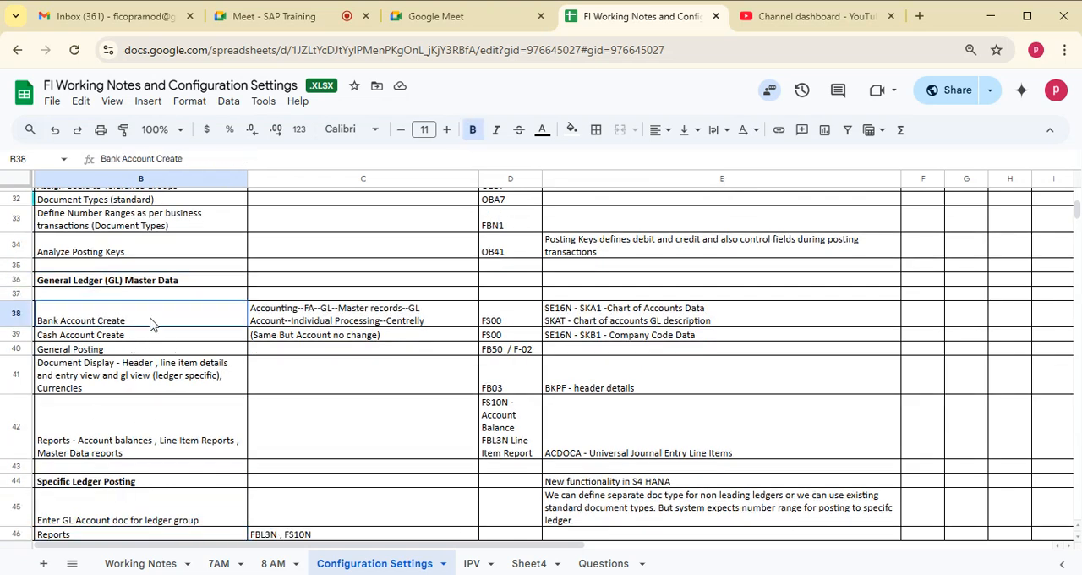
{"action": "left_click", "coordinate": [470, 340], "text": "shift"}
{"action": "left_click", "coordinate": [470, 352], "text": "shift"}
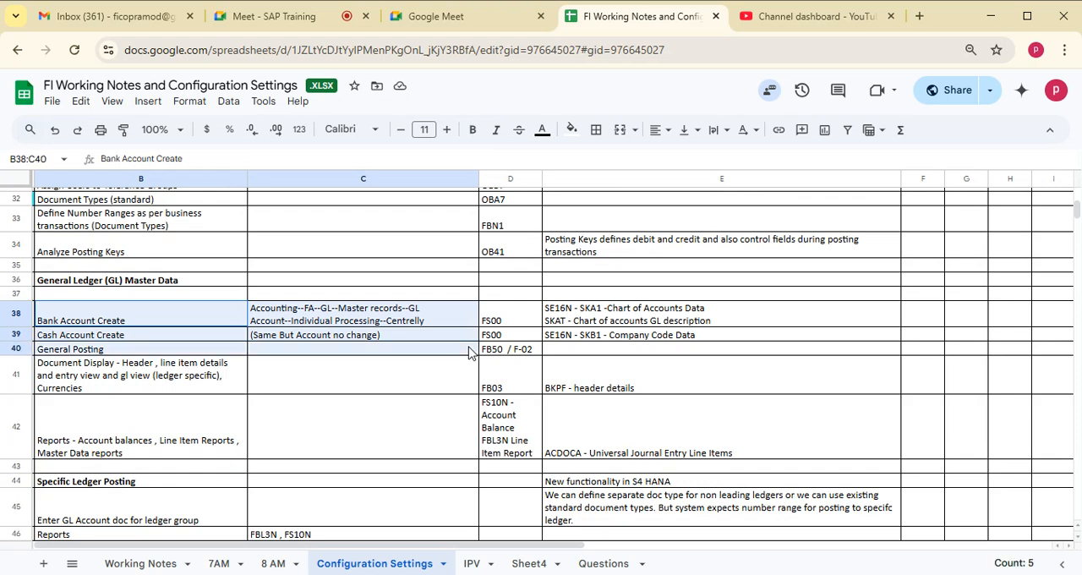
{"action": "left_click", "coordinate": [538, 352], "text": "shift"}
{"action": "left_click", "coordinate": [533, 382], "text": "shift"}
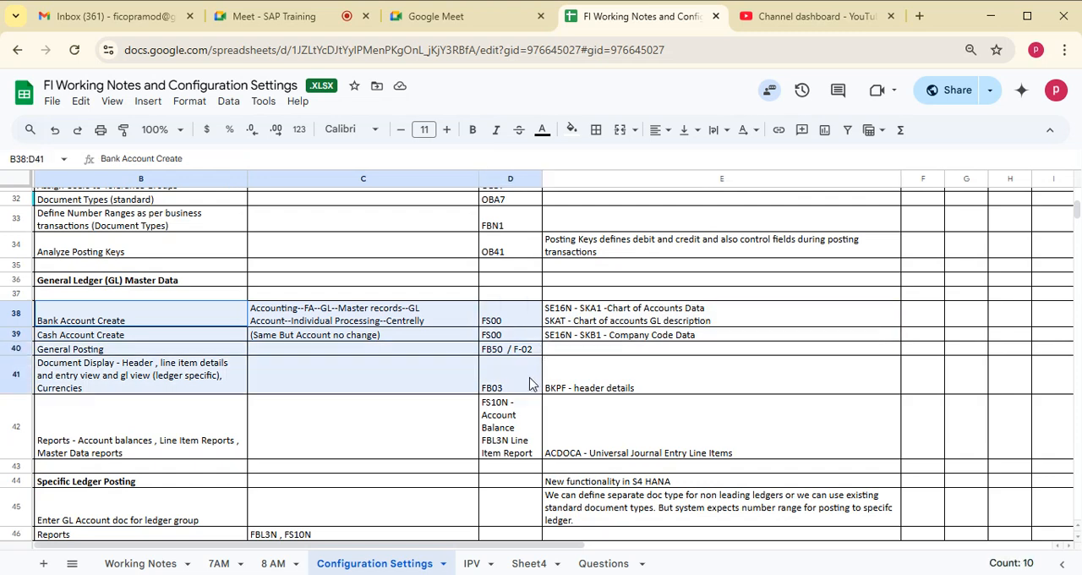
{"action": "left_click", "coordinate": [667, 443], "text": "shift"}
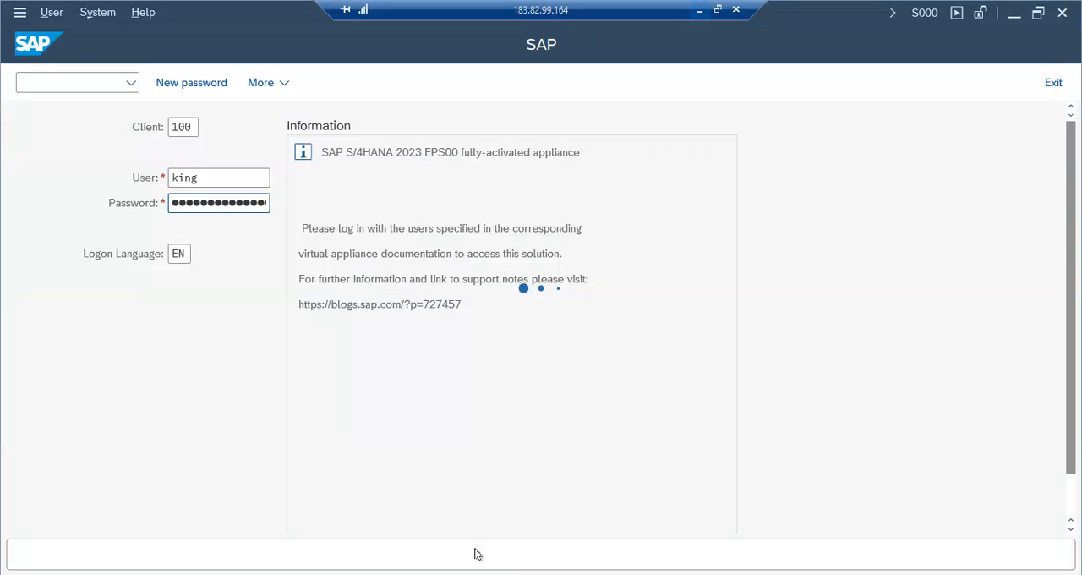
- Switch to SAP Easy Access and expand Accounting, Financial Accounting and General Ledger in the SAP menu tree
{"action": "key", "text": "Return"}
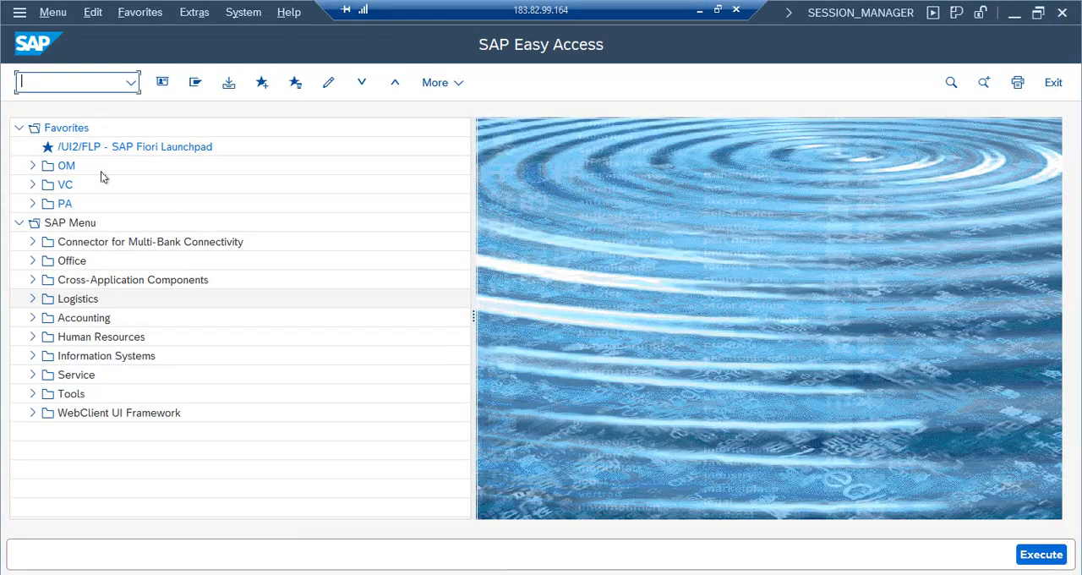
{"action": "left_click", "coordinate": [32, 317]}
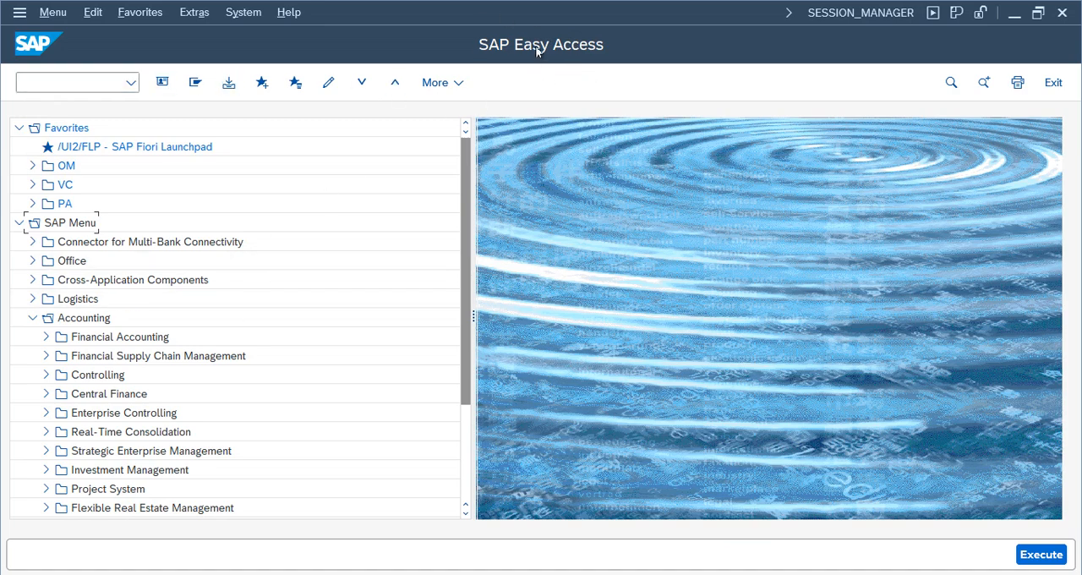
{"action": "left_click", "coordinate": [45, 338]}
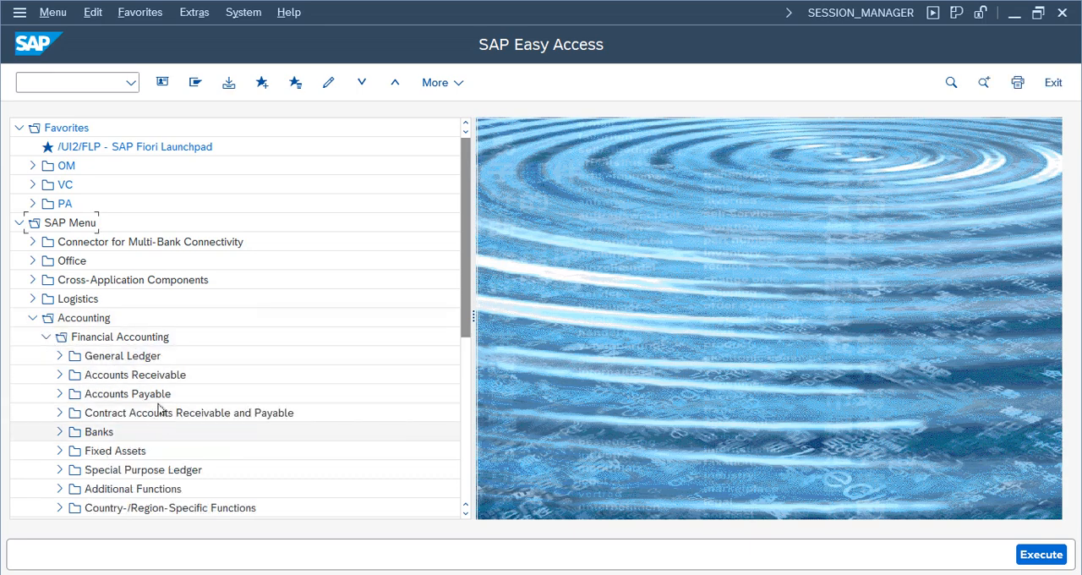
{"action": "left_click", "coordinate": [128, 379]}
{"action": "left_click", "coordinate": [129, 396]}
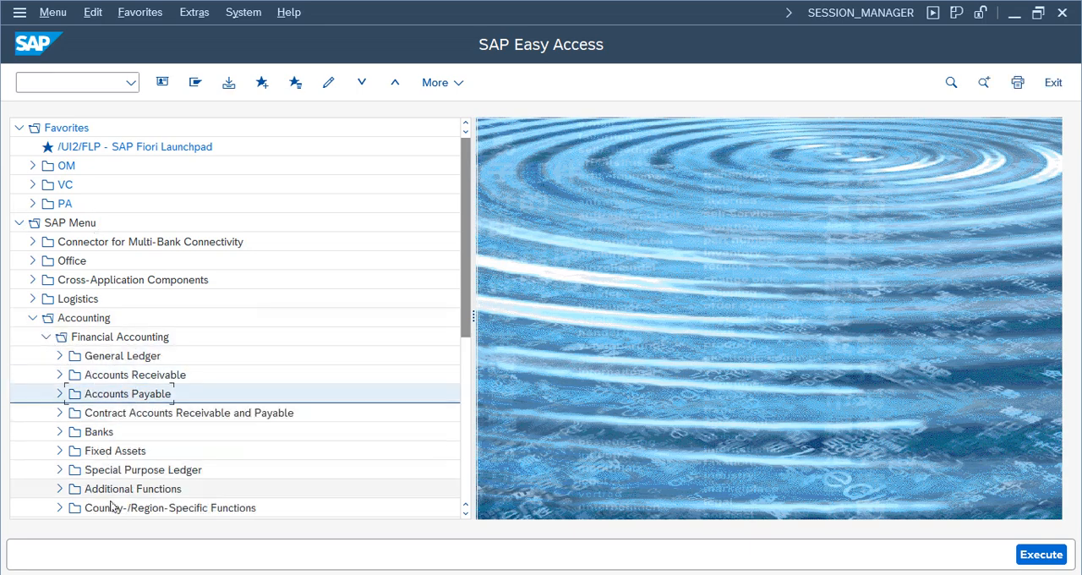
{"action": "left_click", "coordinate": [106, 433]}
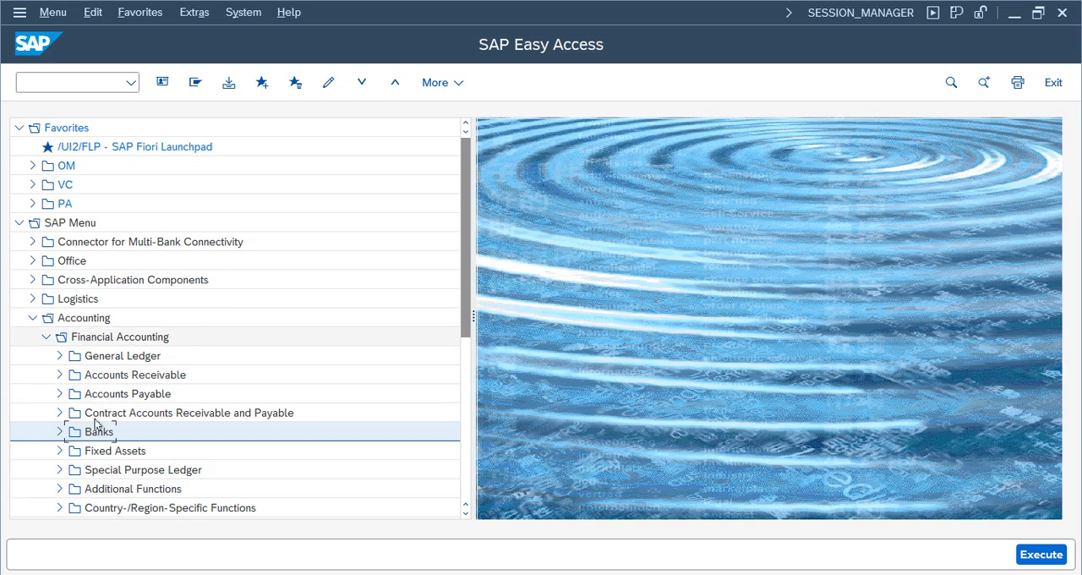
{"action": "left_click", "coordinate": [60, 355]}
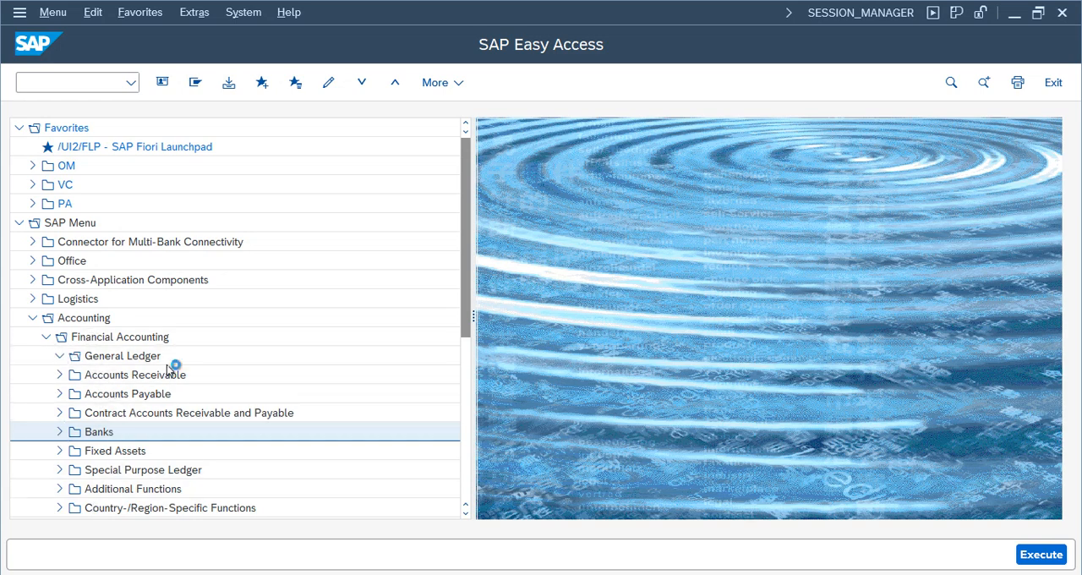
- Open central G/L account editing through Master Records, G/L Accounts and Individual Processing under General Ledger
{"action": "left_click", "coordinate": [122, 374]}
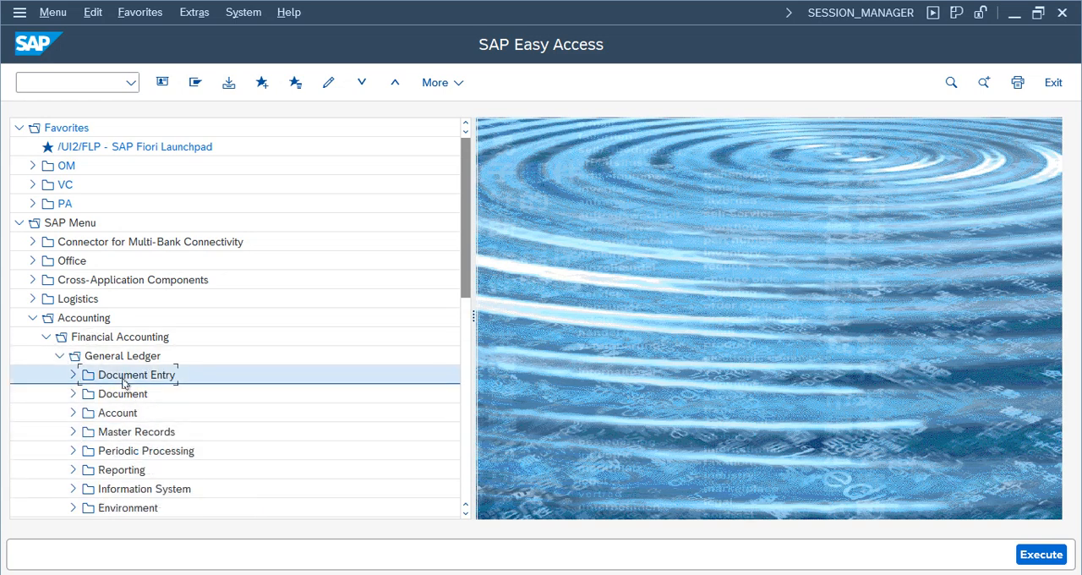
{"action": "left_click", "coordinate": [126, 432]}
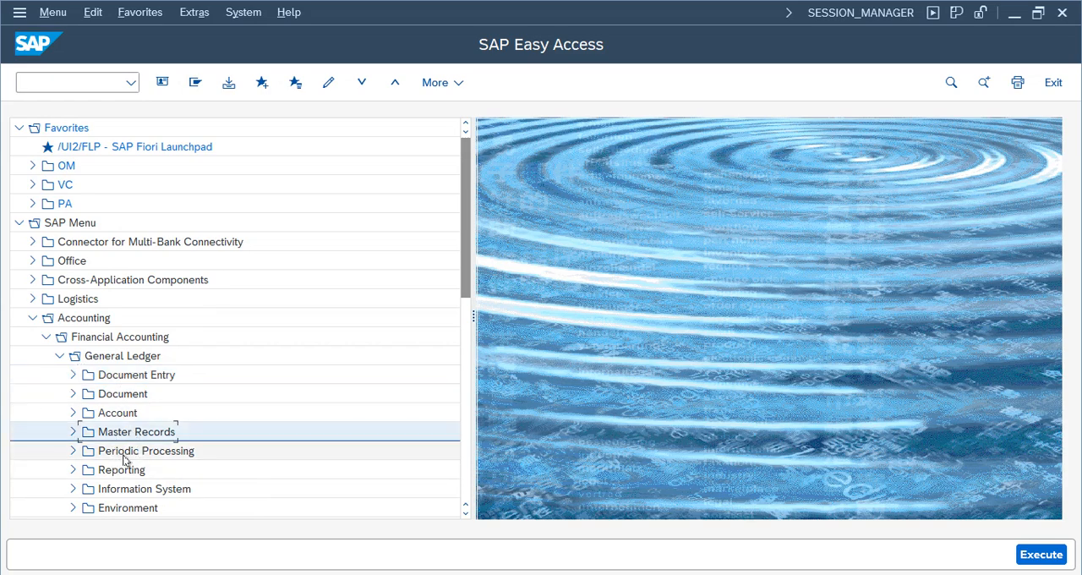
{"action": "left_click", "coordinate": [74, 432]}
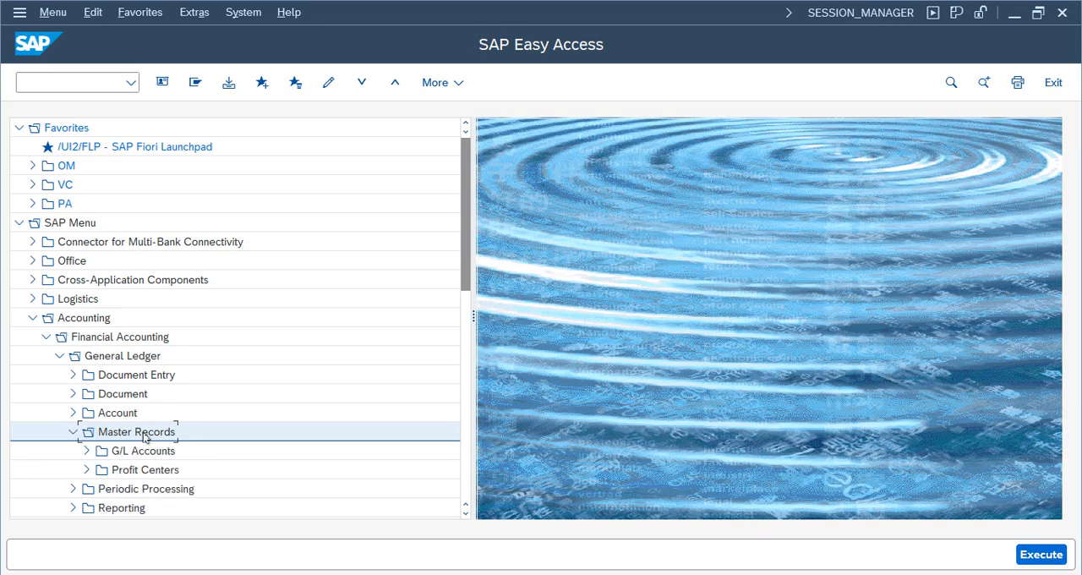
{"action": "left_click", "coordinate": [119, 454]}
{"action": "left_click", "coordinate": [85, 450]}
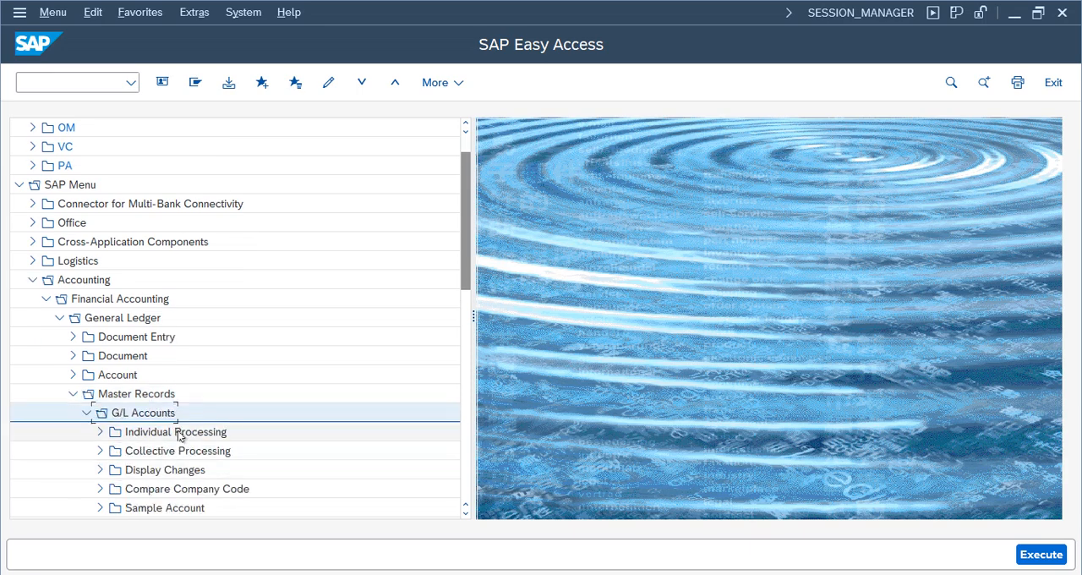
{"action": "left_click", "coordinate": [178, 431]}
{"action": "left_click", "coordinate": [102, 434]}
{"action": "double_click", "coordinate": [178, 453]}
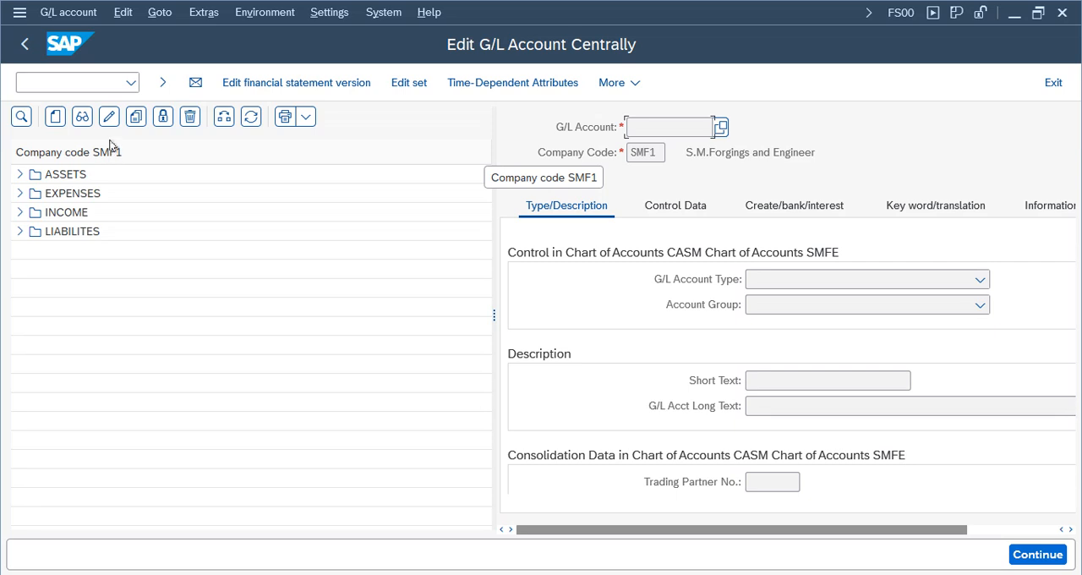
- Try to change the company code for the G/L account overview to nike
{"action": "left_click", "coordinate": [223, 117]}
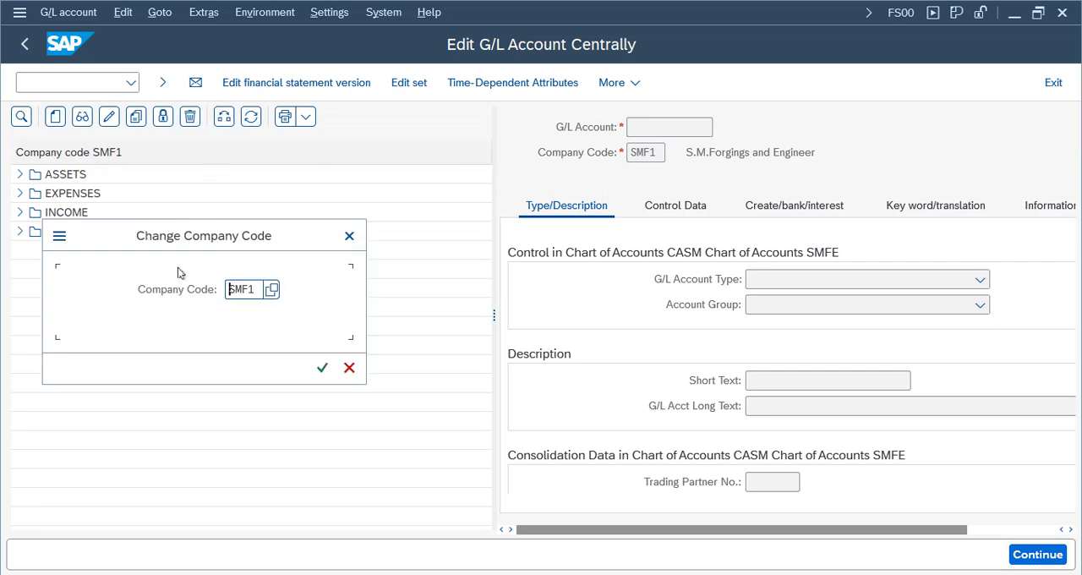
{"action": "key", "text": "BackSpace"}
{"action": "key", "text": "BackSpace"}
{"action": "key", "text": "BackSpace"}
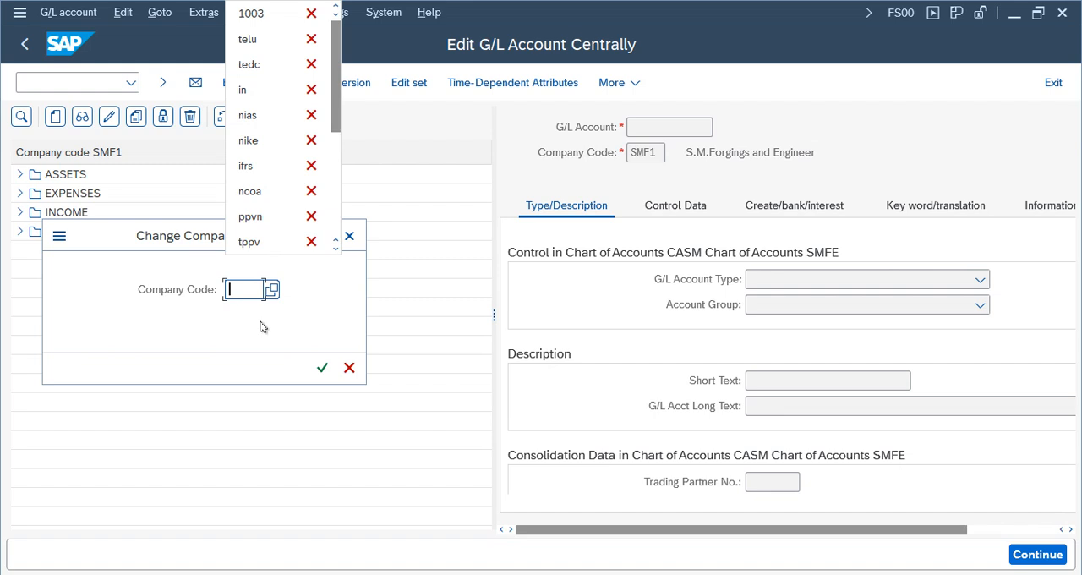
{"action": "type", "text": "nike"}
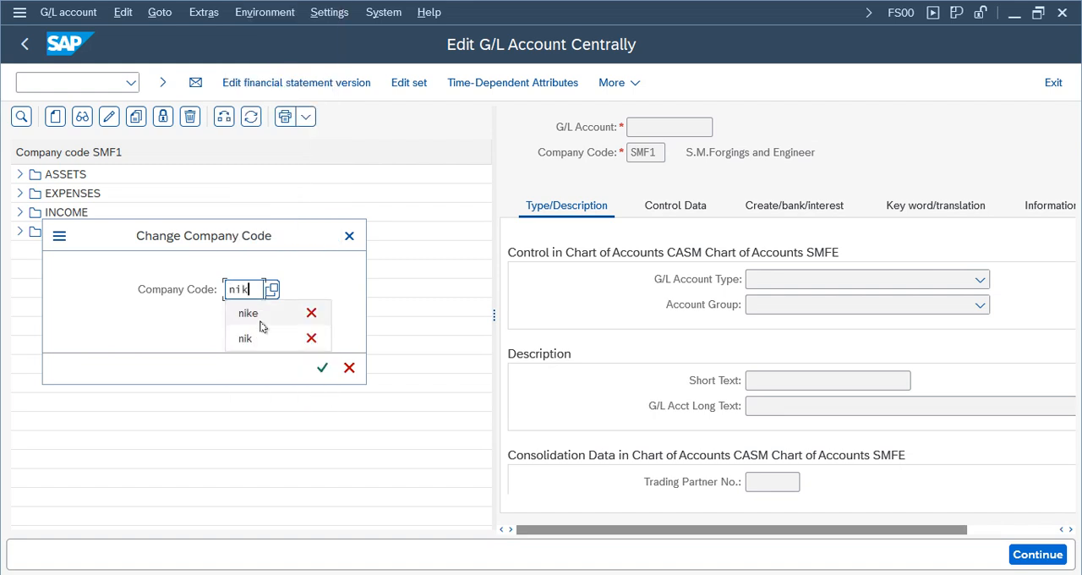
{"action": "key", "text": "Return"}
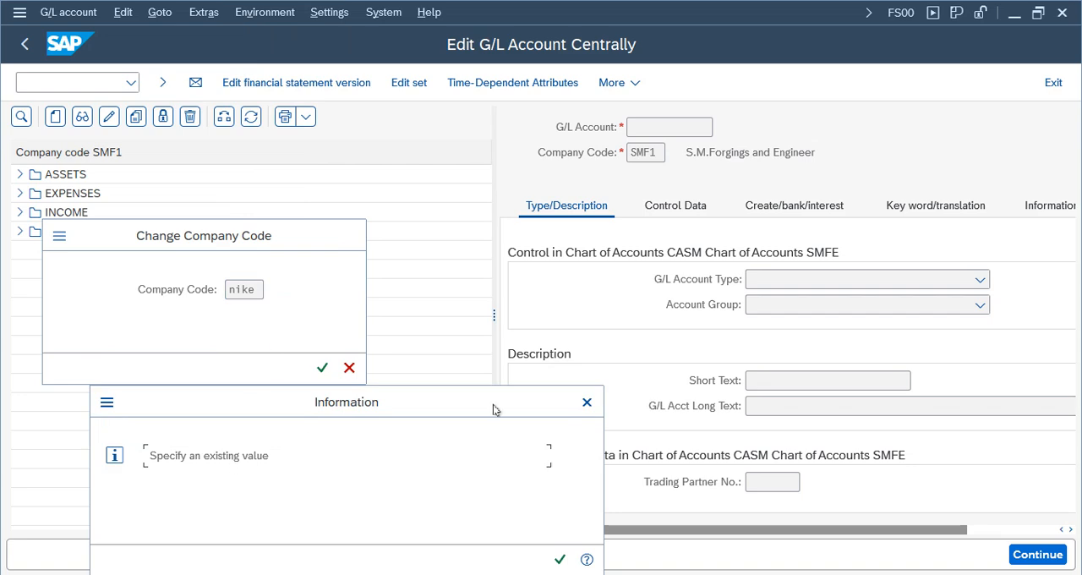
{"action": "left_click", "coordinate": [562, 560]}
{"action": "left_click", "coordinate": [350, 237]}
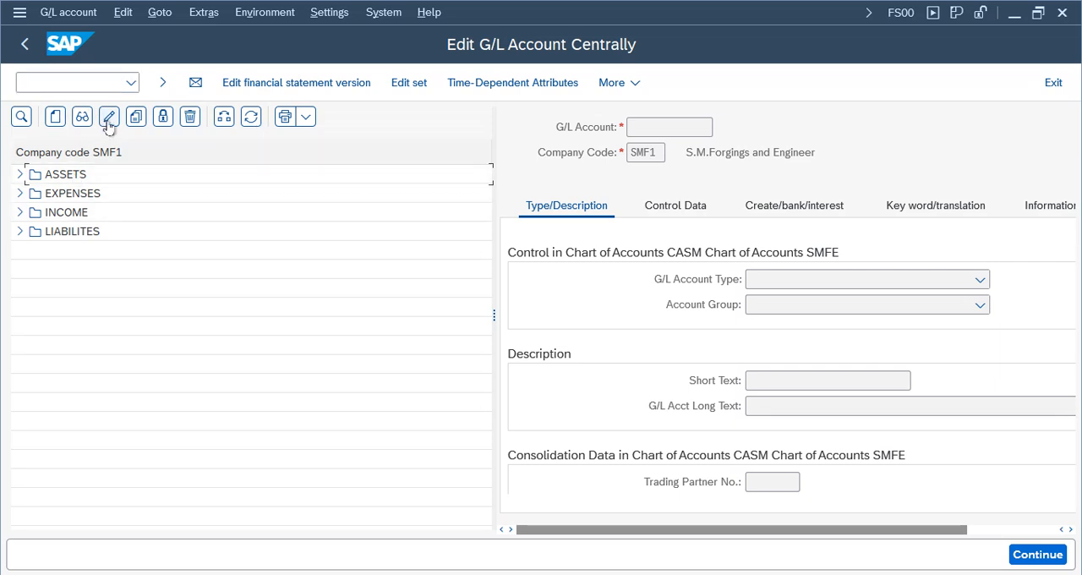
- Start creating G/L account 1000 in company code nike
{"action": "left_click", "coordinate": [55, 117]}
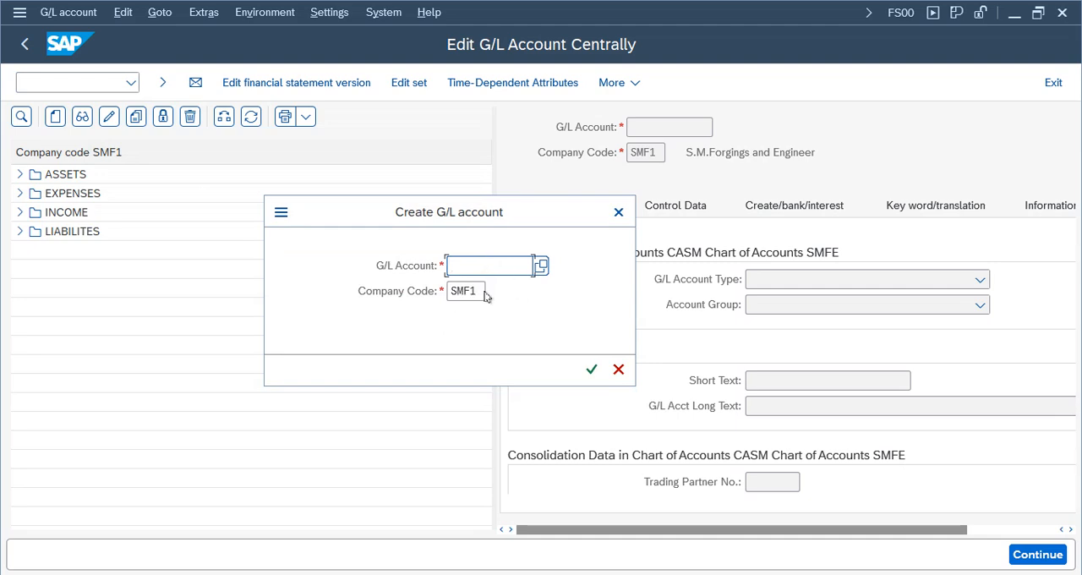
{"action": "left_click", "coordinate": [482, 291]}
{"action": "key", "text": "BackSpace"}
{"action": "key", "text": "BackSpace"}
{"action": "key", "text": "BackSpace"}
{"action": "key", "text": "BackSpace"}
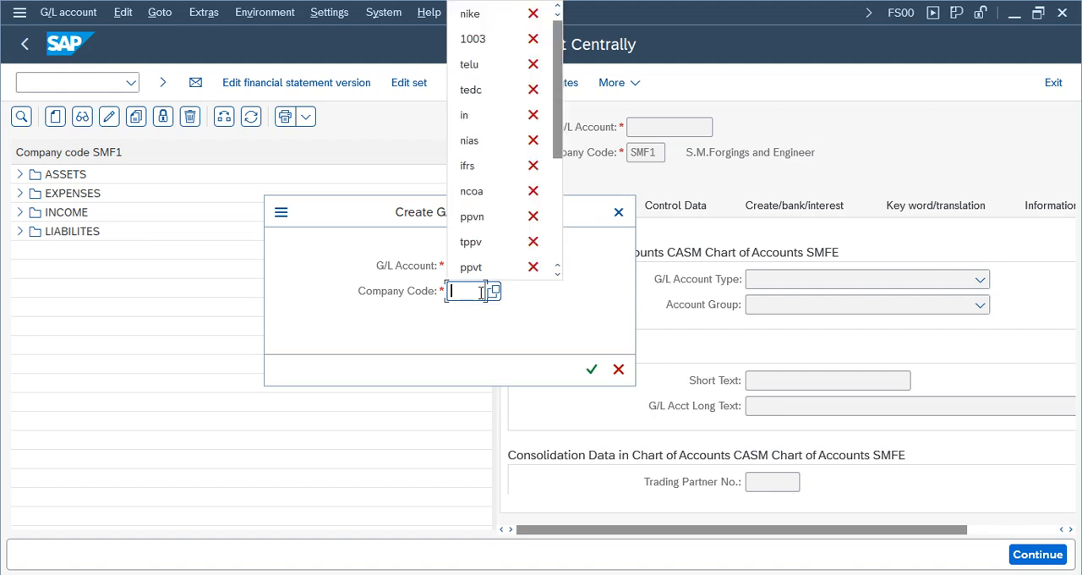
{"action": "type", "text": "nike"}
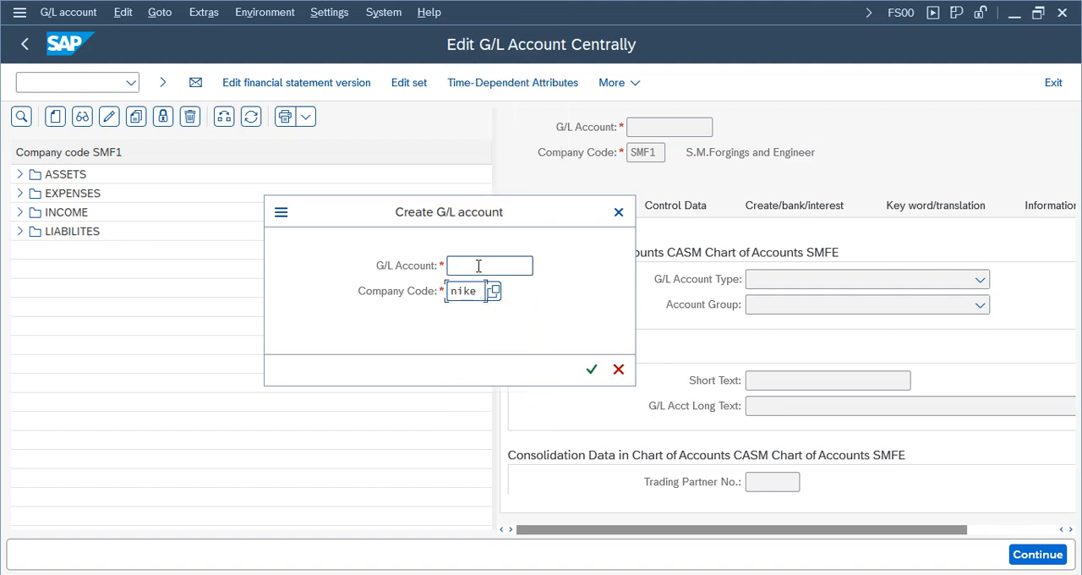
{"action": "left_click", "coordinate": [477, 264]}
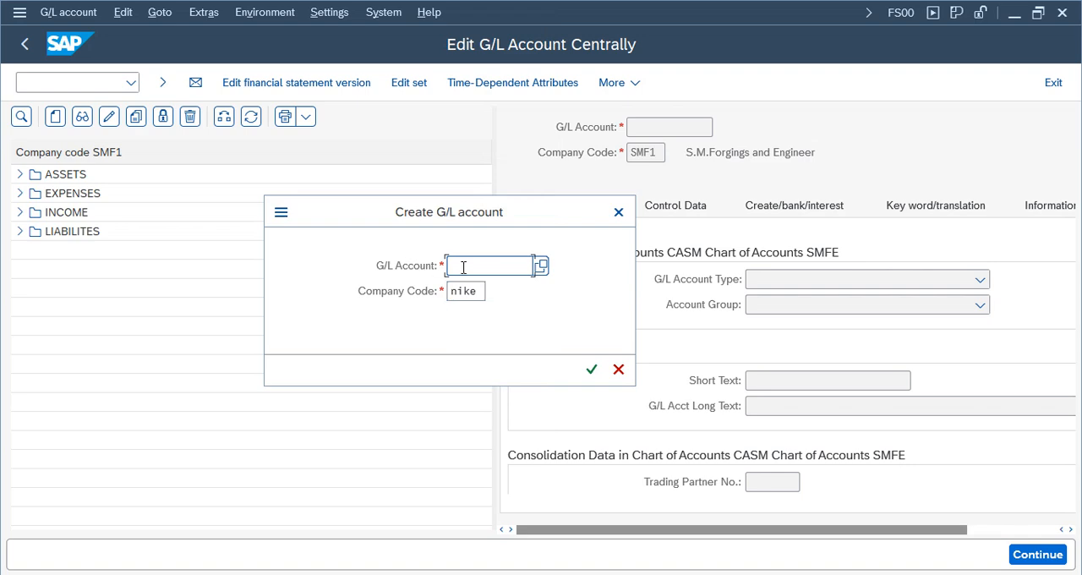
{"action": "type", "text": "1000"}
{"action": "left_click", "coordinate": [591, 368]}
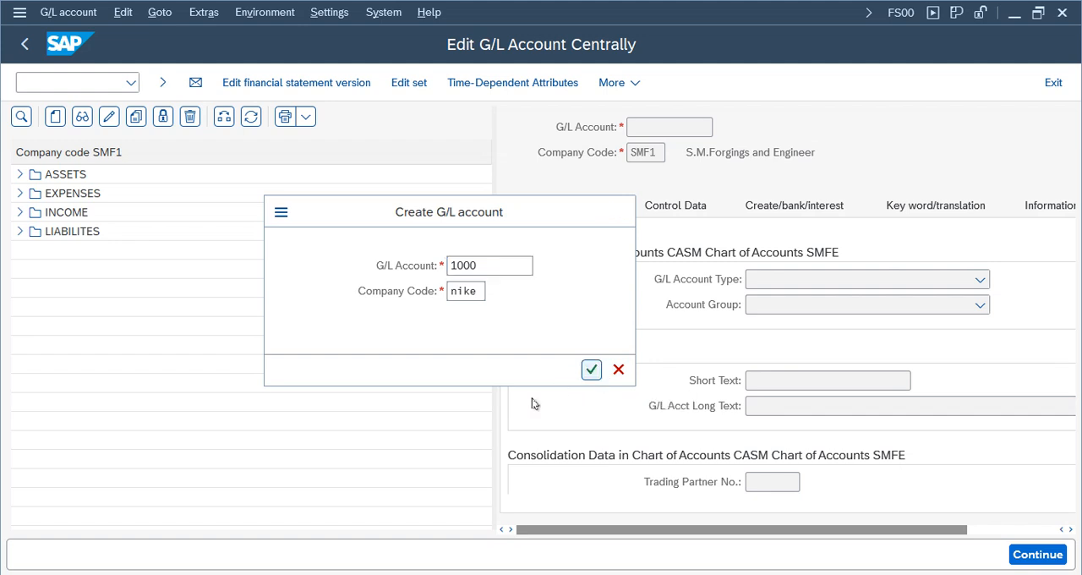
- Enlarge the account details area, check the account number and company code, and view the available G/L account types
{"action": "left_click_drag", "start_coordinate": [498, 349], "coordinate": [193, 312]}
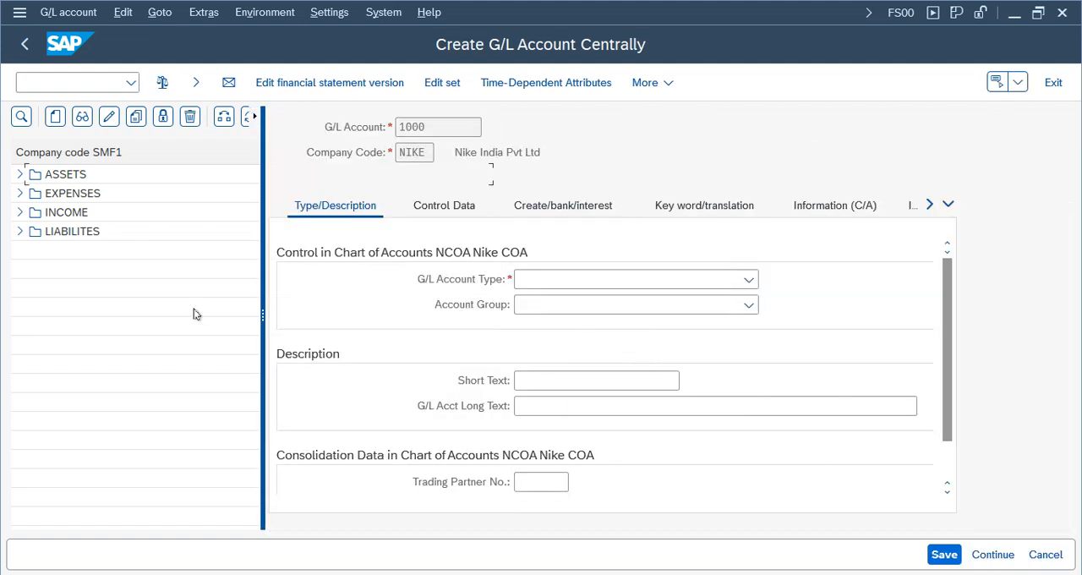
{"action": "left_click_drag", "start_coordinate": [372, 126], "coordinate": [279, 125]}
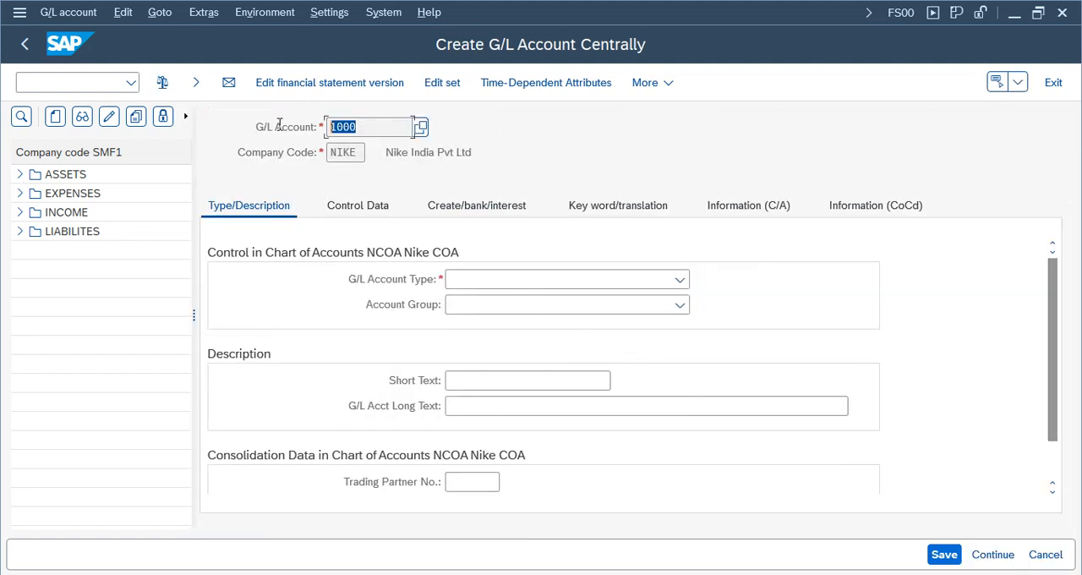
{"action": "double_click", "coordinate": [361, 152]}
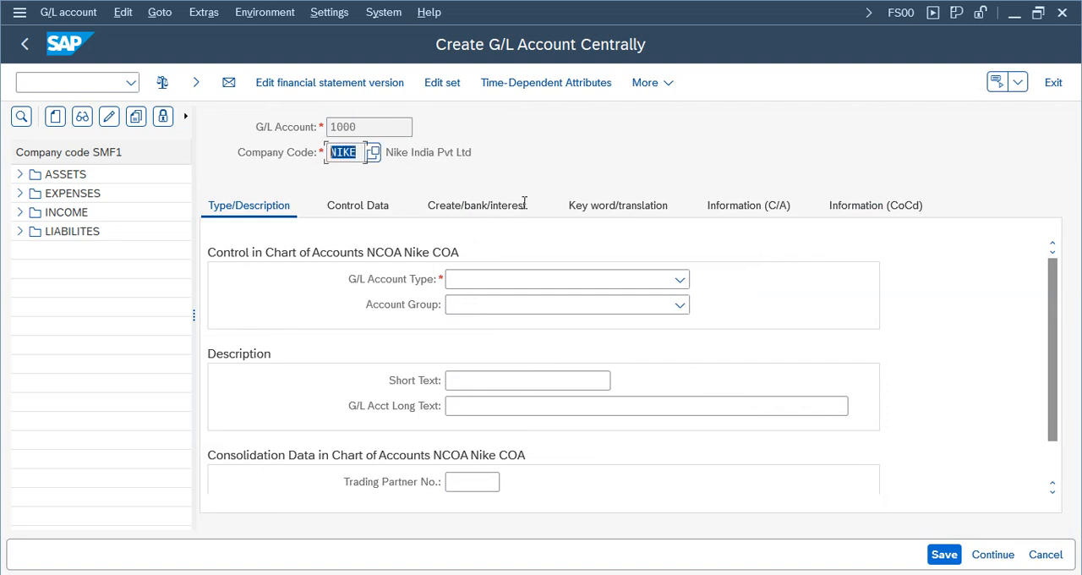
{"action": "left_click", "coordinate": [629, 282]}
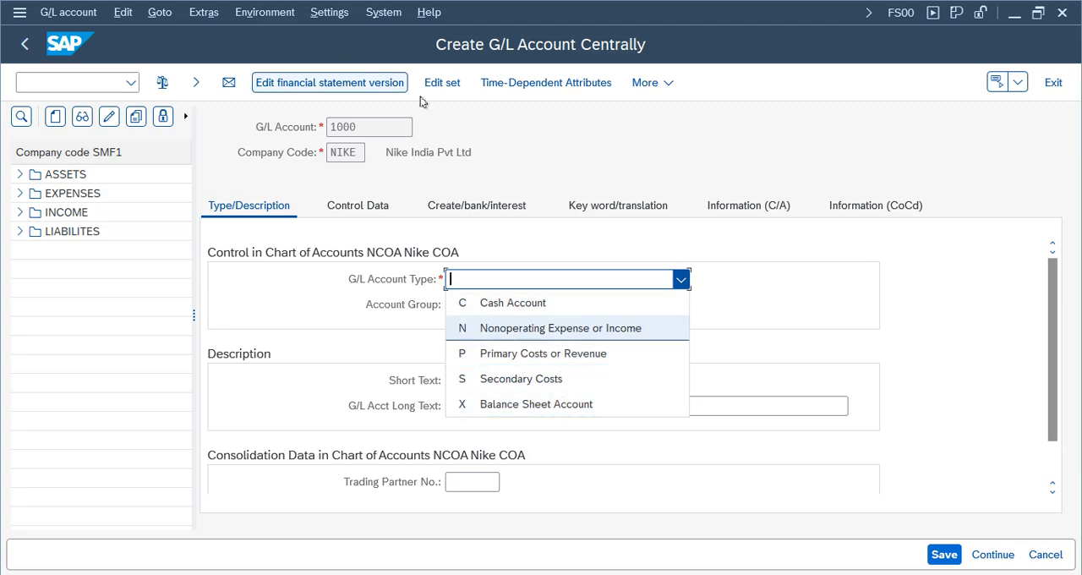
{"action": "left_click", "coordinate": [355, 135]}
- Open the account group settings, transaction OBD4, in a new session
{"action": "left_click", "coordinate": [69, 84]}
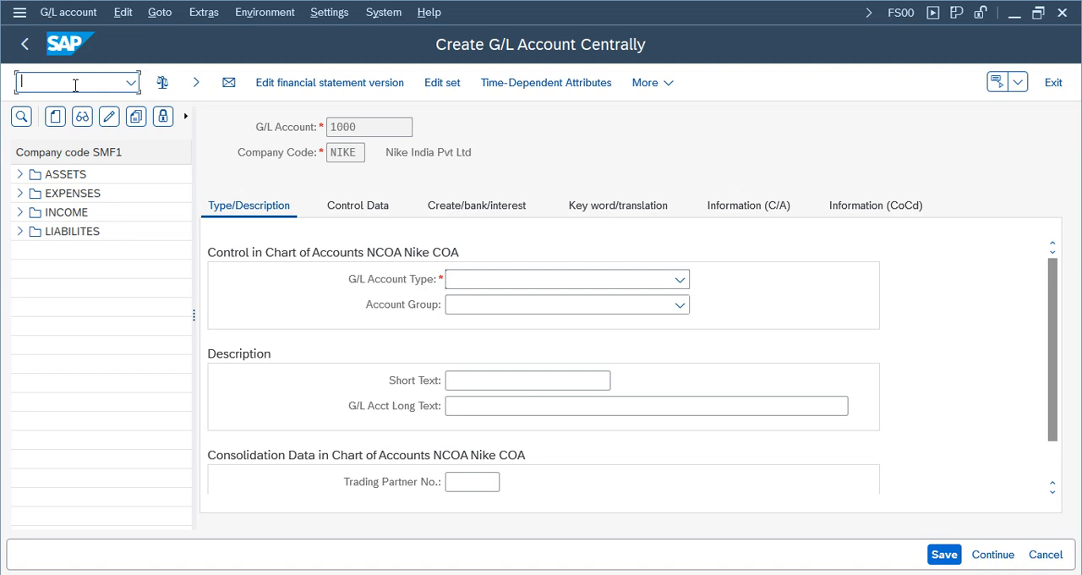
{"action": "type", "text": "/oobd4"}
{"action": "key", "text": "Return"}
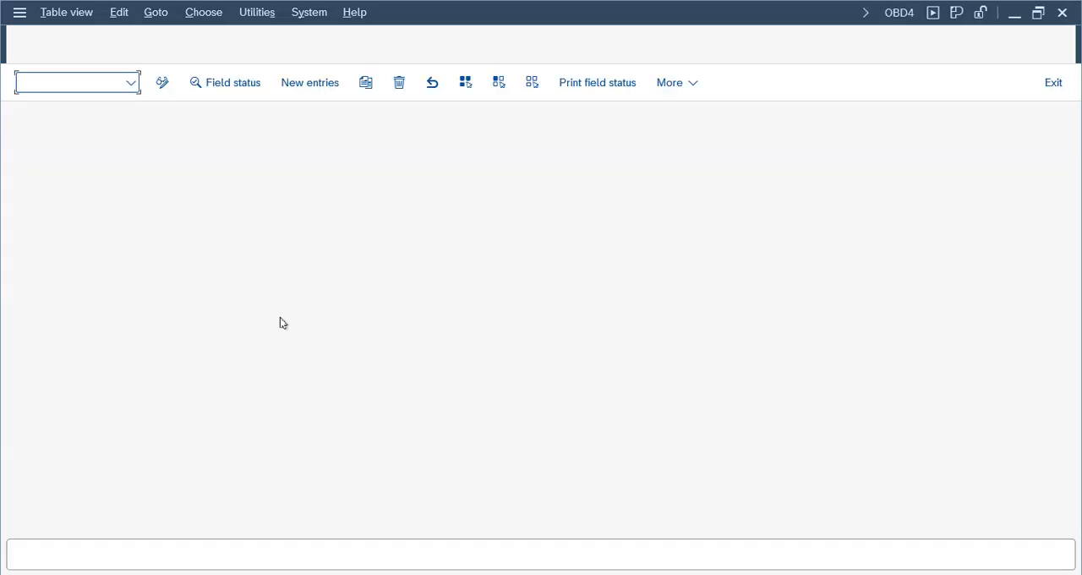
- Position the account groups list at chart of accounts ncoa, select its four account groups and check their names
{"action": "left_click", "coordinate": [226, 506]}
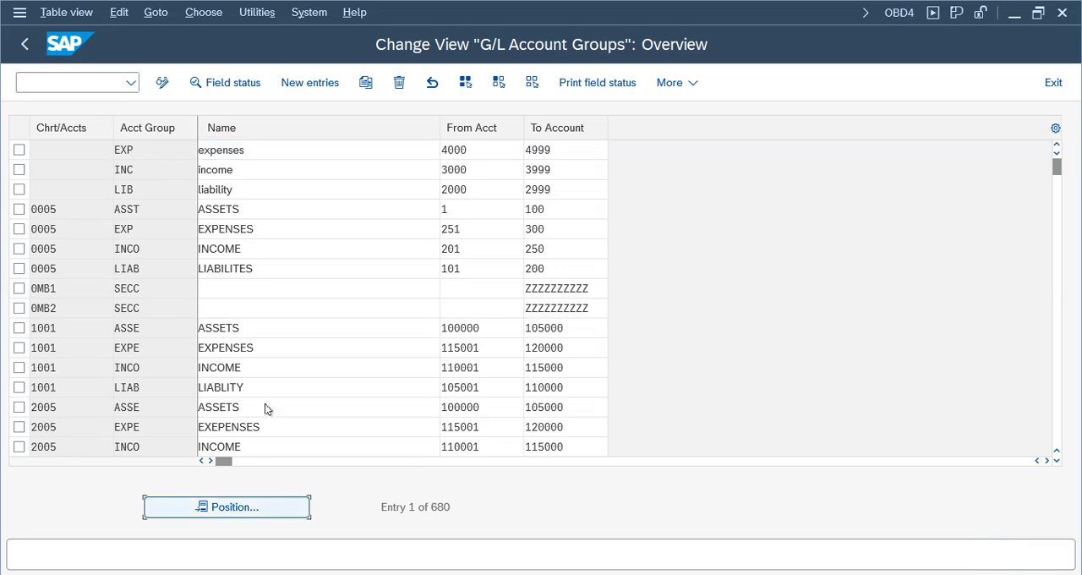
{"action": "type", "text": "ncoa"}
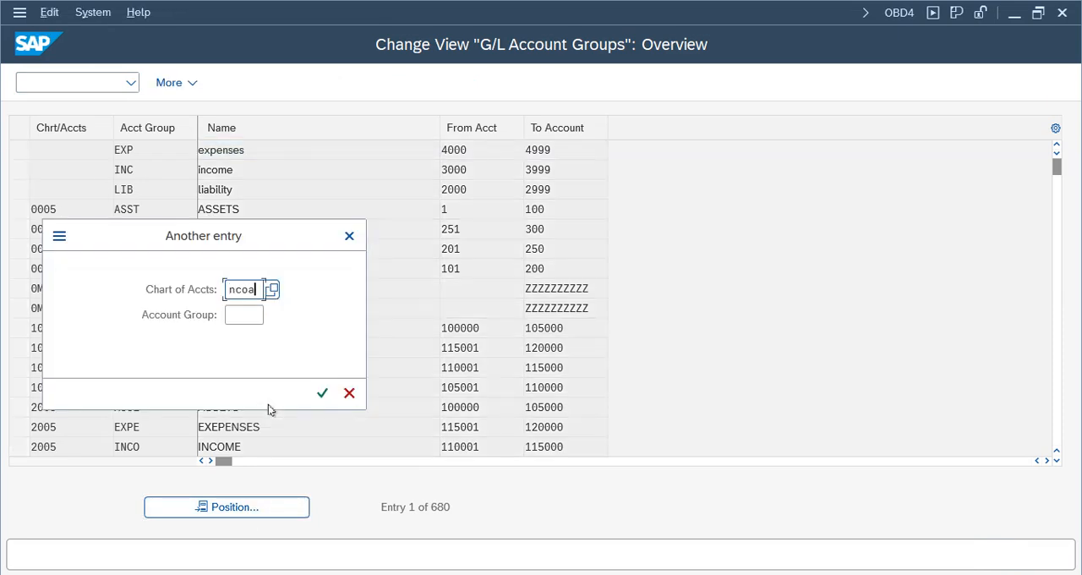
{"action": "key", "text": "Return"}
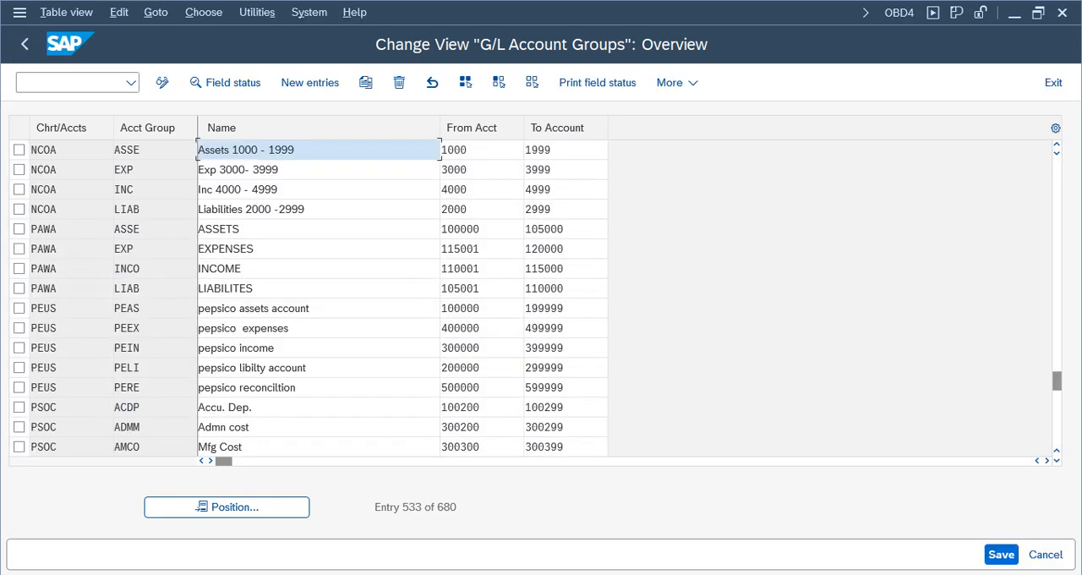
{"action": "left_click", "coordinate": [18, 150]}
{"action": "left_click", "coordinate": [18, 169]}
{"action": "left_click", "coordinate": [19, 189]}
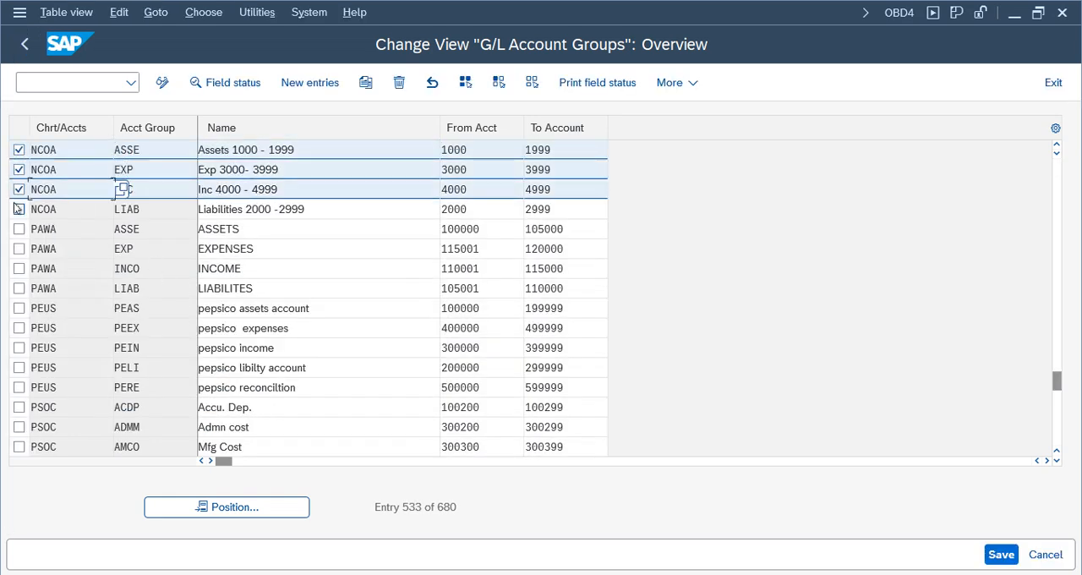
{"action": "left_click", "coordinate": [19, 209]}
{"action": "left_click_drag", "start_coordinate": [301, 207], "coordinate": [201, 200]}
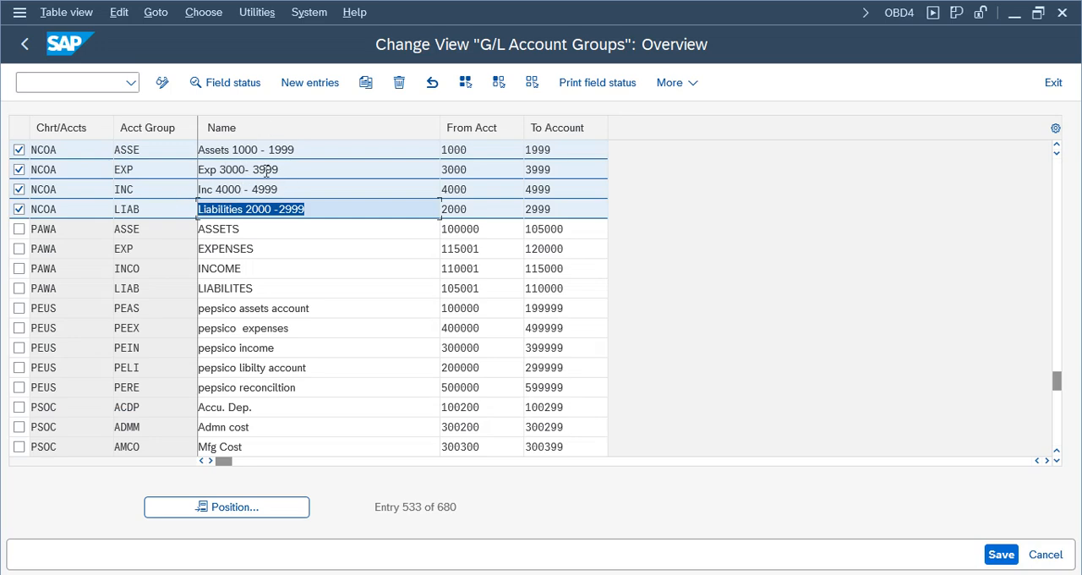
{"action": "left_click_drag", "start_coordinate": [300, 150], "coordinate": [110, 140]}
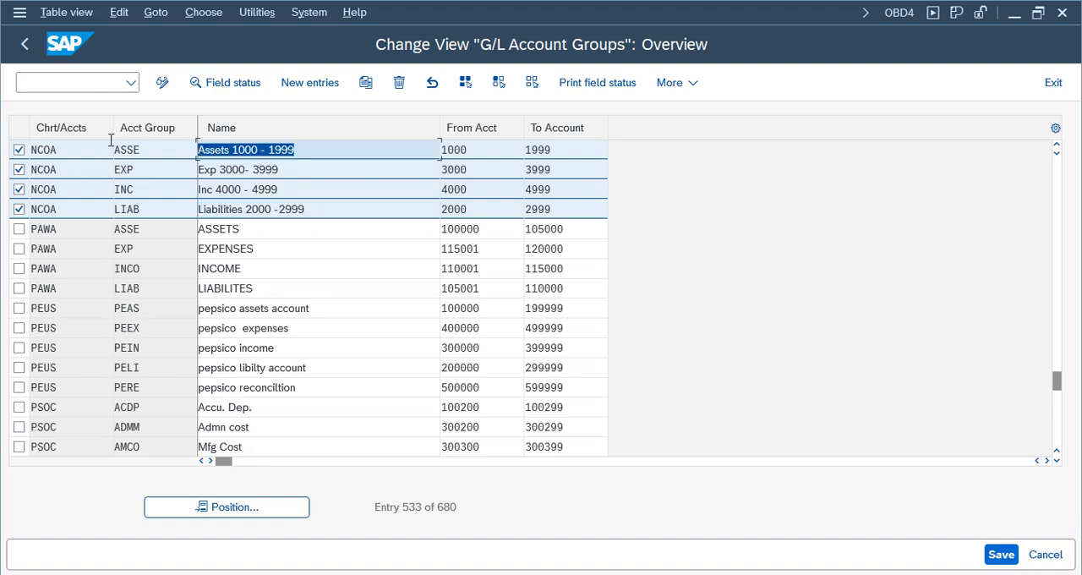
- Switch back to creating G/L account 1000 and assign type Balance Sheet Account and account group ASSE Assets 1000 - 1999
{"action": "left_click", "coordinate": [486, 574]}
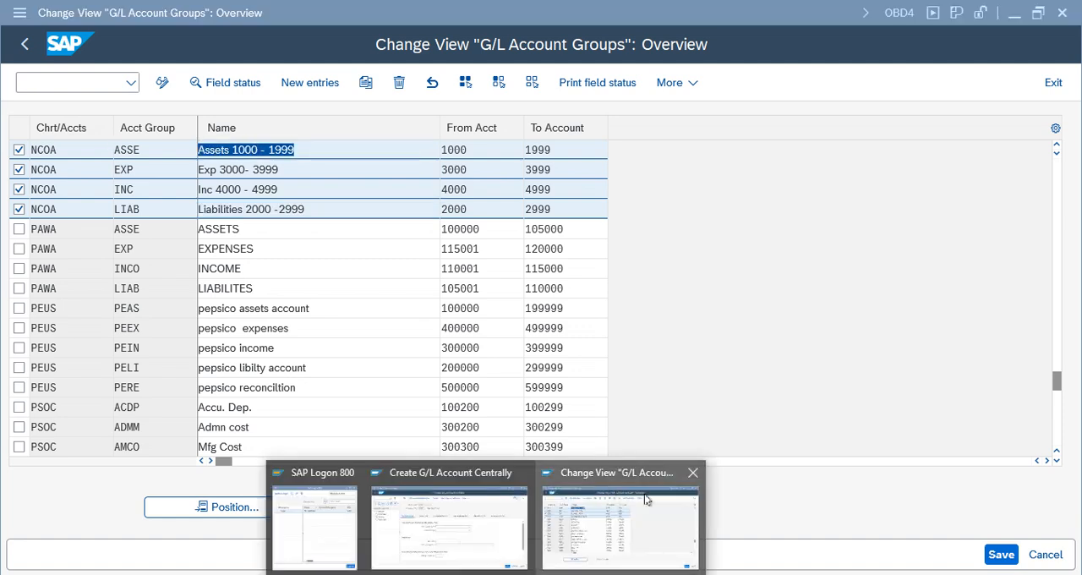
{"action": "left_click", "coordinate": [466, 529]}
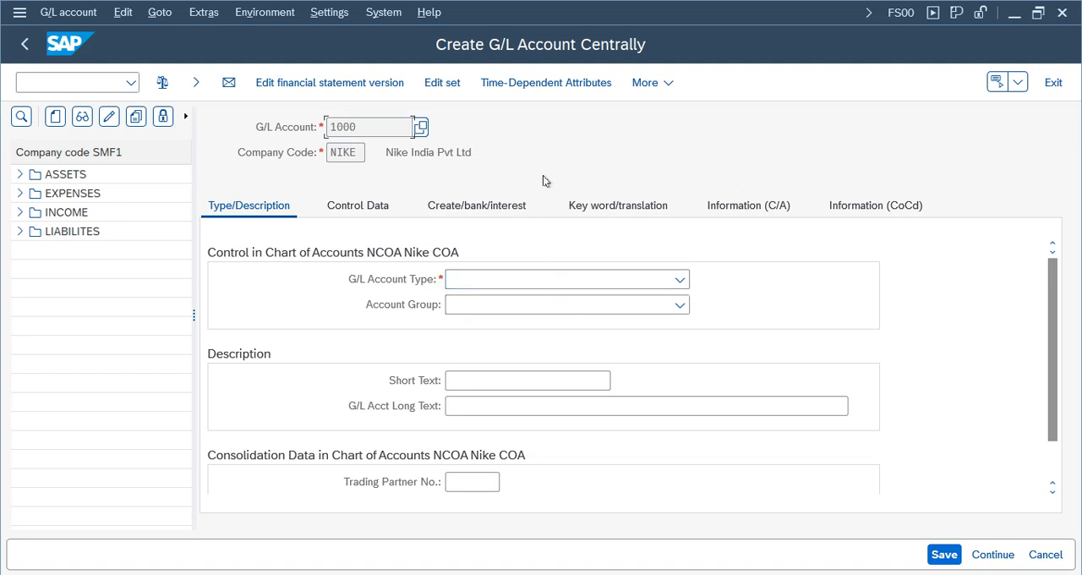
{"action": "key", "text": "Return"}
{"action": "left_click", "coordinate": [679, 279]}
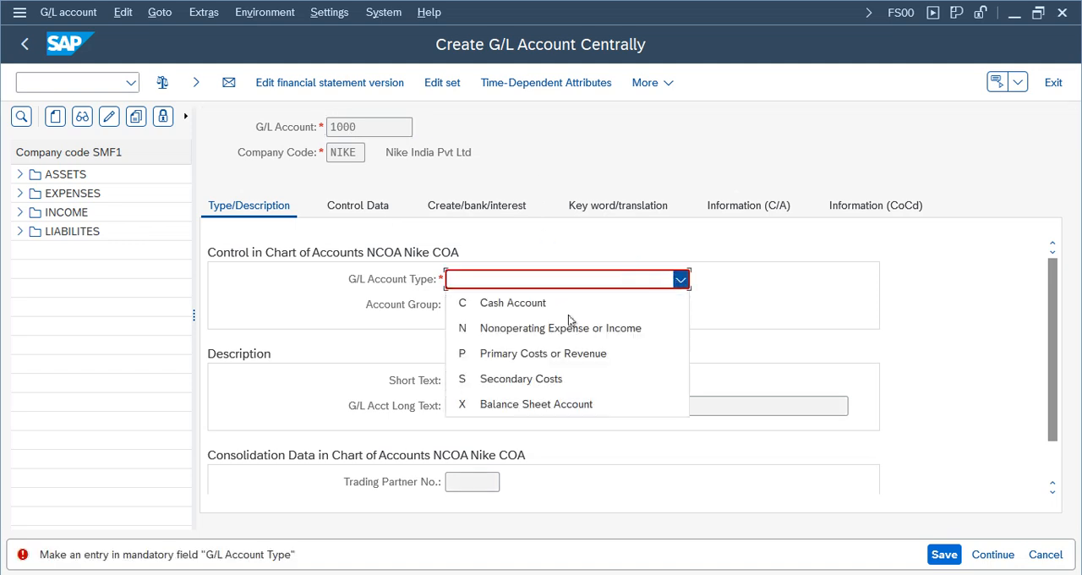
{"action": "left_click", "coordinate": [515, 404]}
{"action": "left_click", "coordinate": [519, 306]}
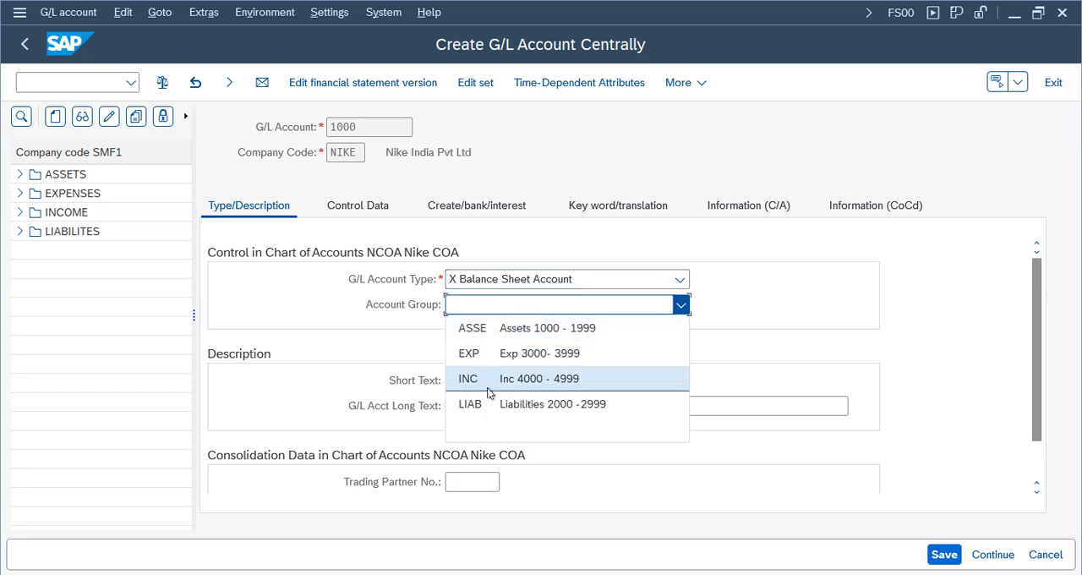
{"action": "left_click", "coordinate": [551, 333]}
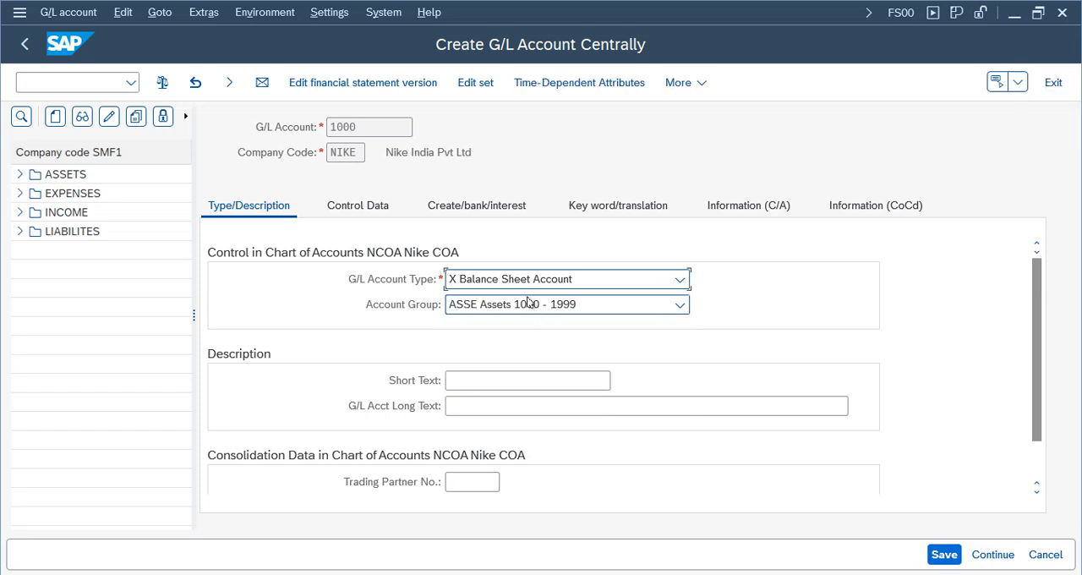
- Review the names and number ranges of the four NCOA account groups in the other session, and return to the account creation
{"action": "mouse_move", "coordinate": [495, 546]}
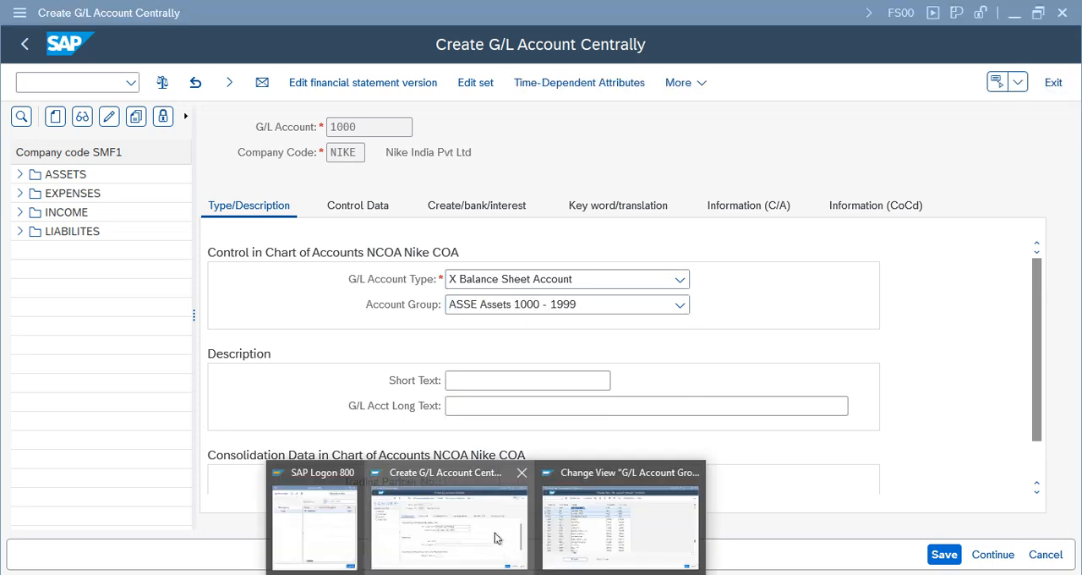
{"action": "left_click", "coordinate": [621, 528]}
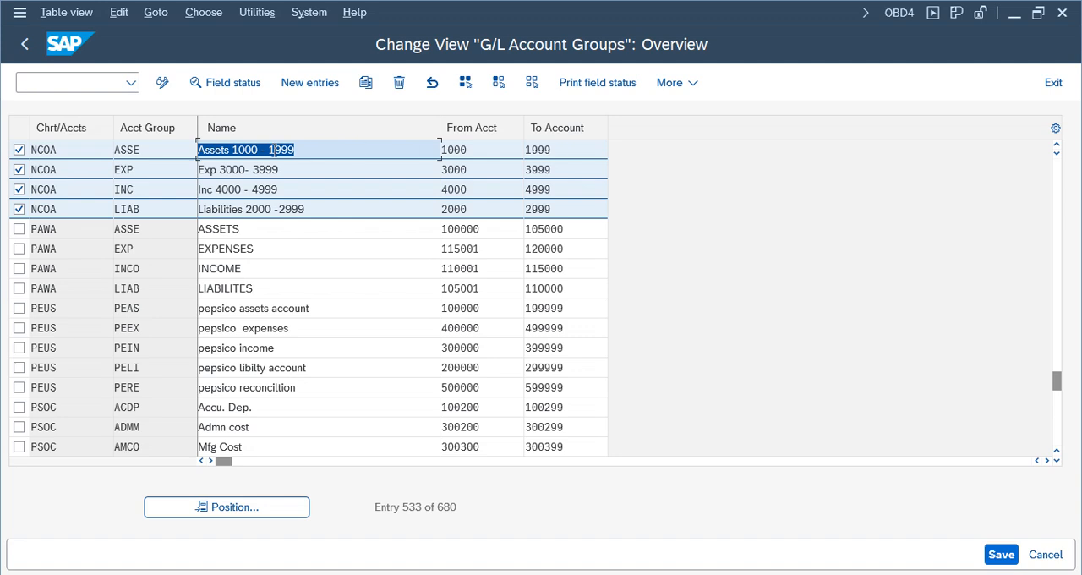
{"action": "left_click_drag", "start_coordinate": [308, 147], "coordinate": [192, 150]}
{"action": "left_click_drag", "start_coordinate": [309, 170], "coordinate": [142, 169]}
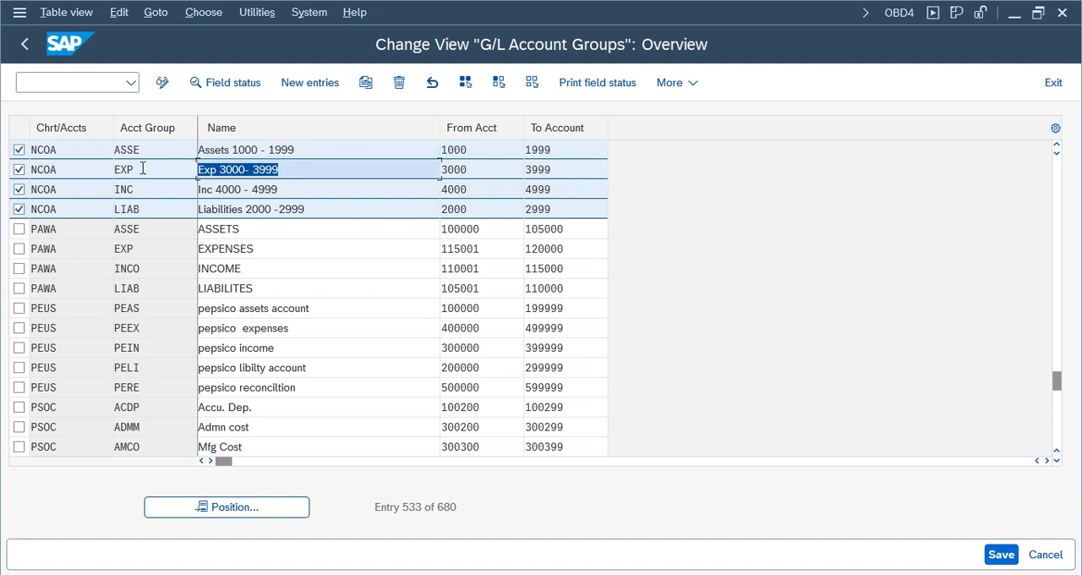
{"action": "left_click_drag", "start_coordinate": [286, 189], "coordinate": [128, 191]}
{"action": "left_click", "coordinate": [319, 209]}
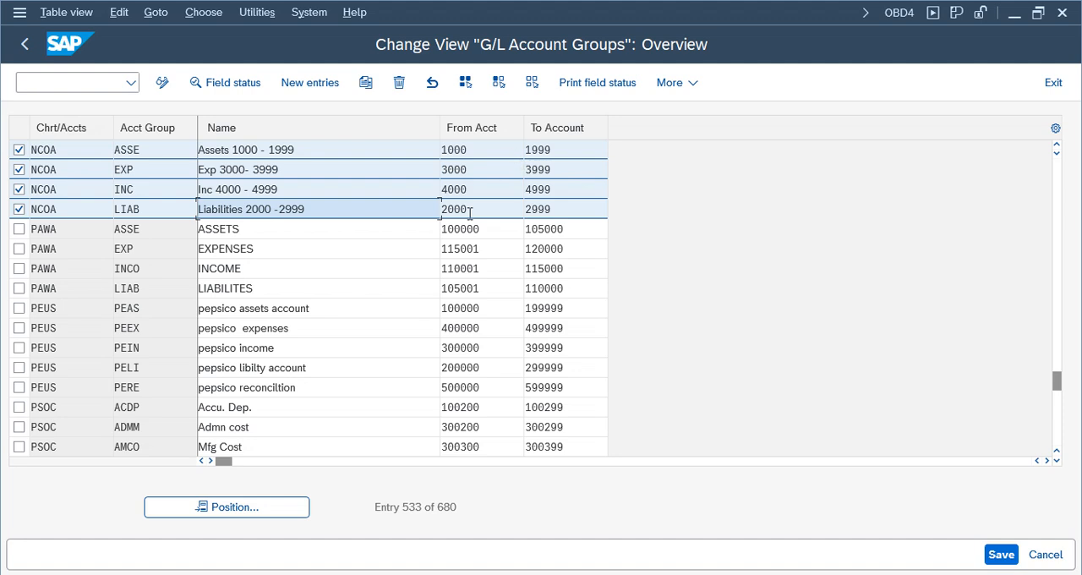
{"action": "left_click", "coordinate": [315, 154]}
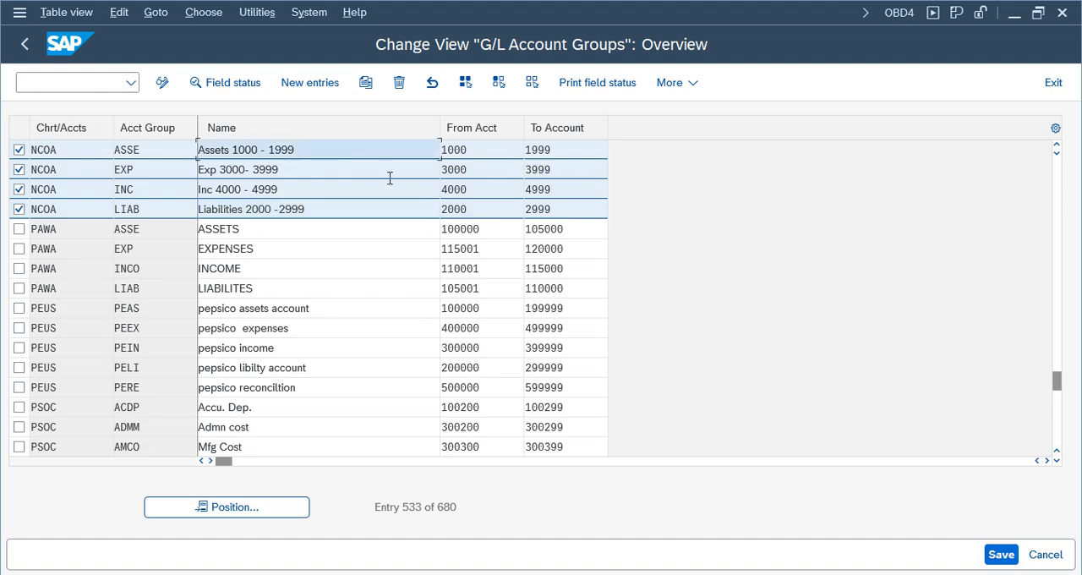
{"action": "left_click", "coordinate": [479, 211]}
{"action": "left_click", "coordinate": [273, 173]}
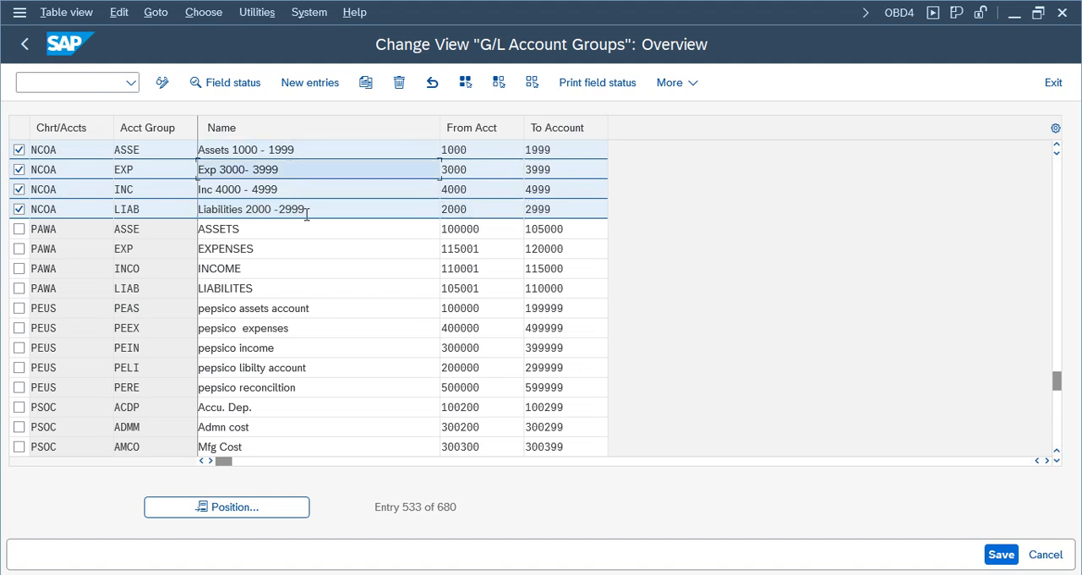
{"action": "left_click", "coordinate": [318, 208]}
{"action": "left_click", "coordinate": [486, 574]}
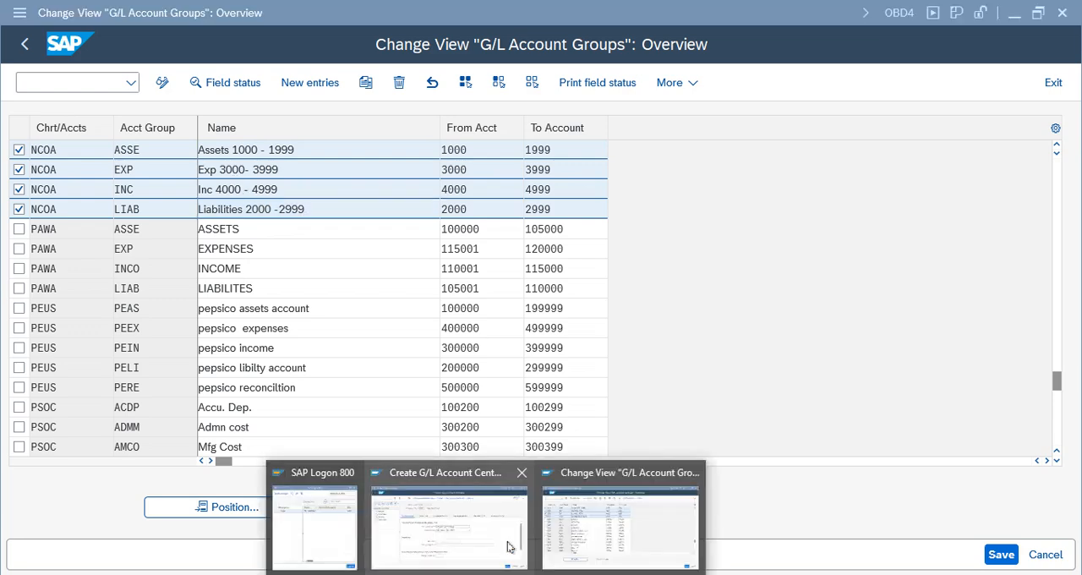
{"action": "left_click", "coordinate": [463, 543]}
- Try to assign account group INC Inc 4000 - 4999 to G/L account 1000 and check the account number
{"action": "left_click", "coordinate": [591, 305]}
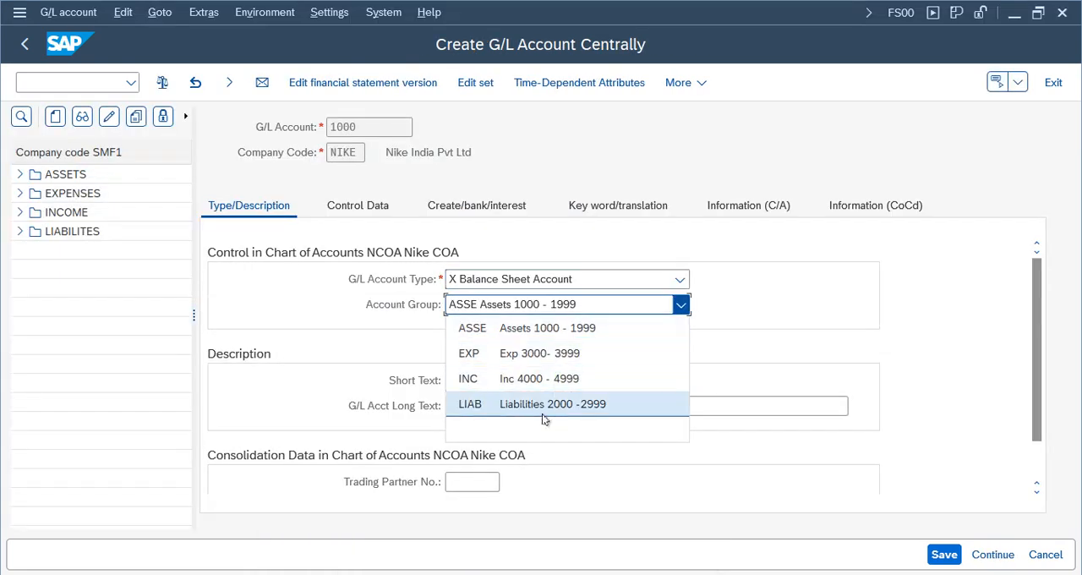
{"action": "left_click", "coordinate": [542, 379]}
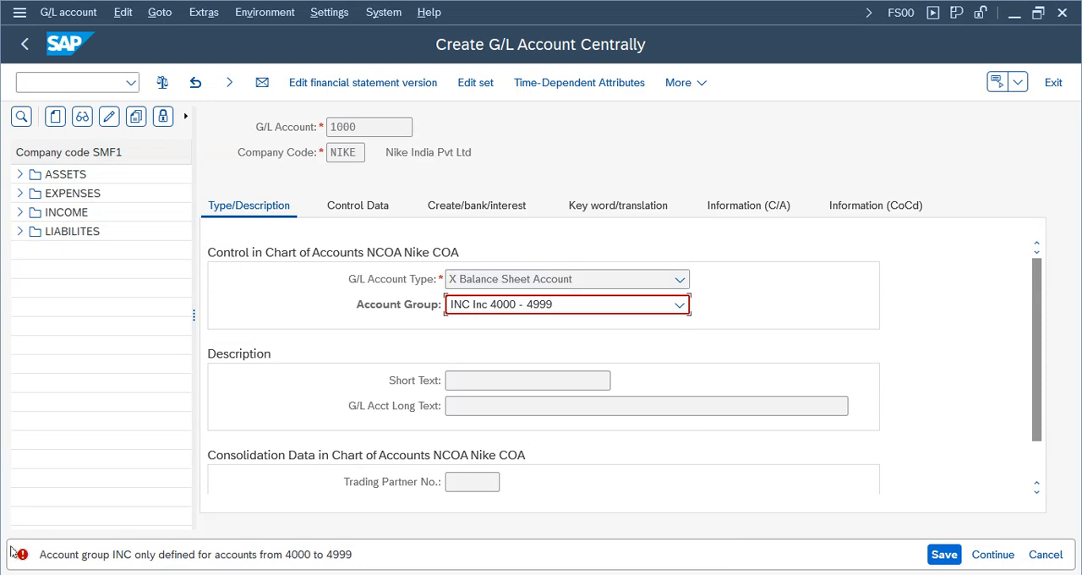
{"action": "double_click", "coordinate": [366, 124]}
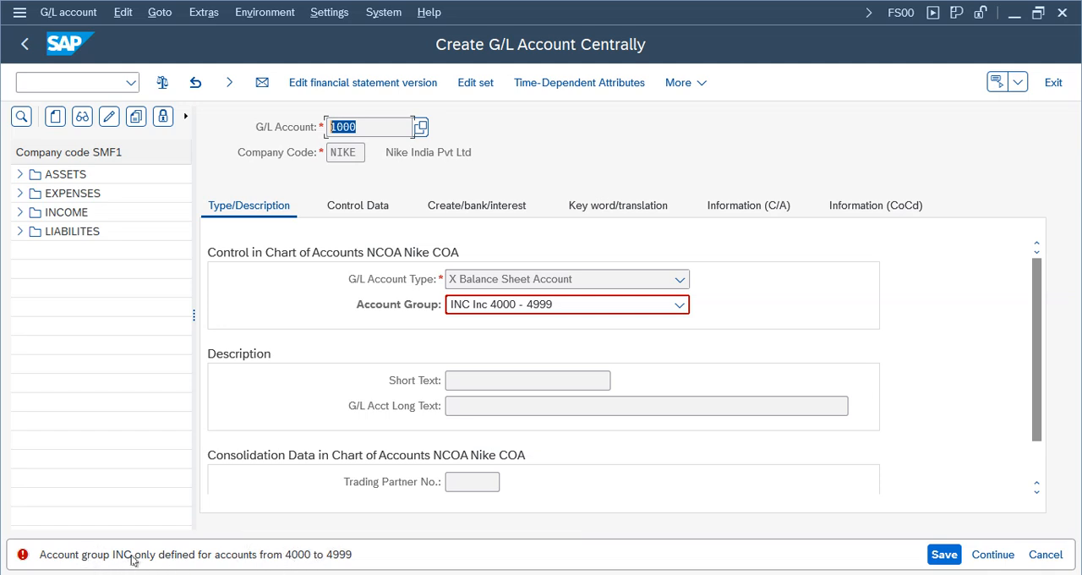
{"action": "left_click", "coordinate": [363, 128]}
- Set the account group to ASSE Assets 1000 - 1999 and enter Cash as both the short text and the long text
{"action": "left_click", "coordinate": [572, 306]}
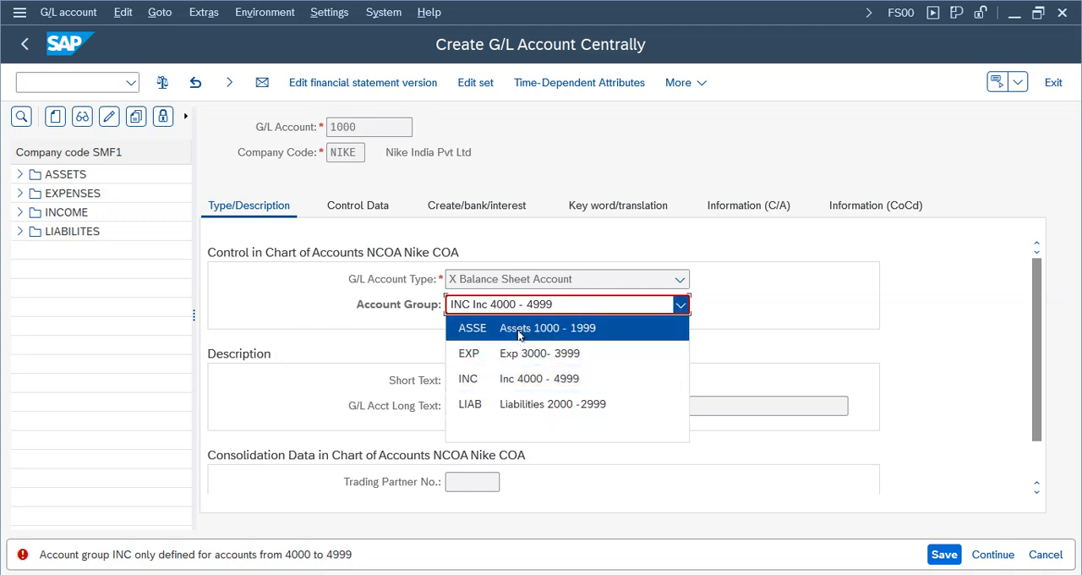
{"action": "left_click", "coordinate": [570, 330]}
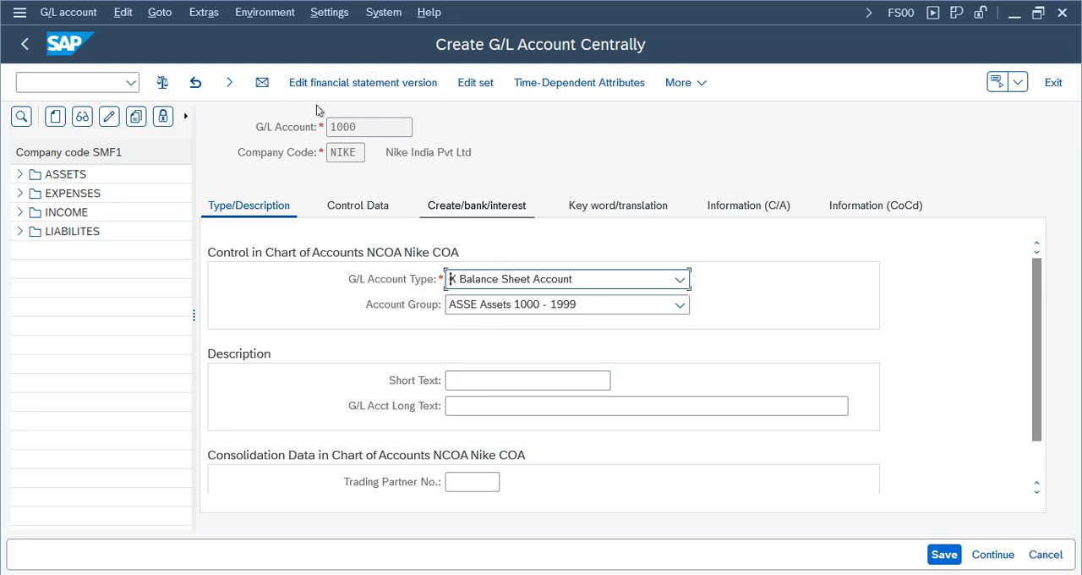
{"action": "left_click", "coordinate": [491, 382]}
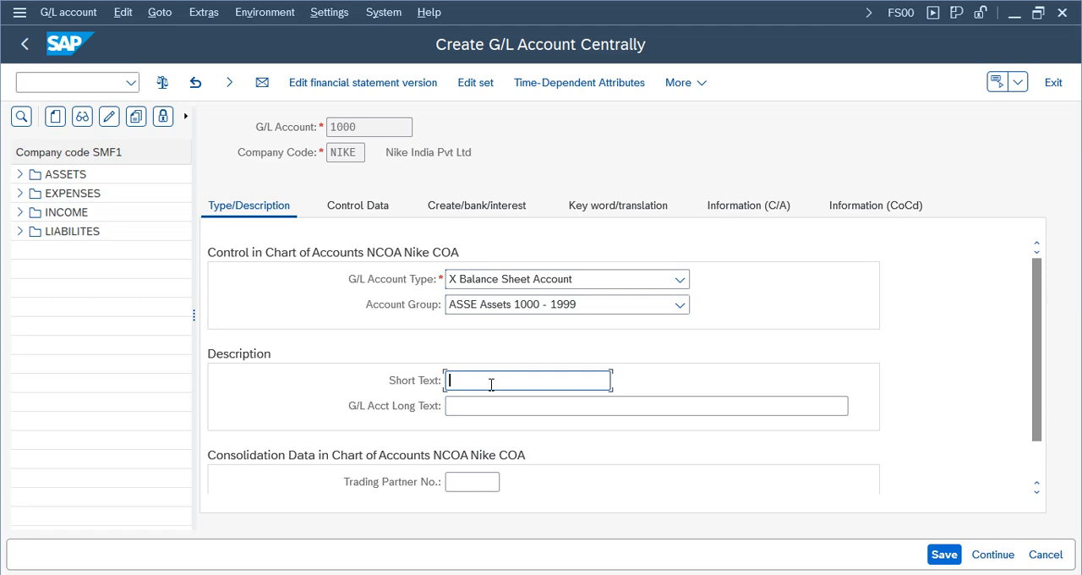
{"action": "type", "text": "Cash"}
{"action": "left_click", "coordinate": [493, 406]}
{"action": "type", "text": "Cash"}
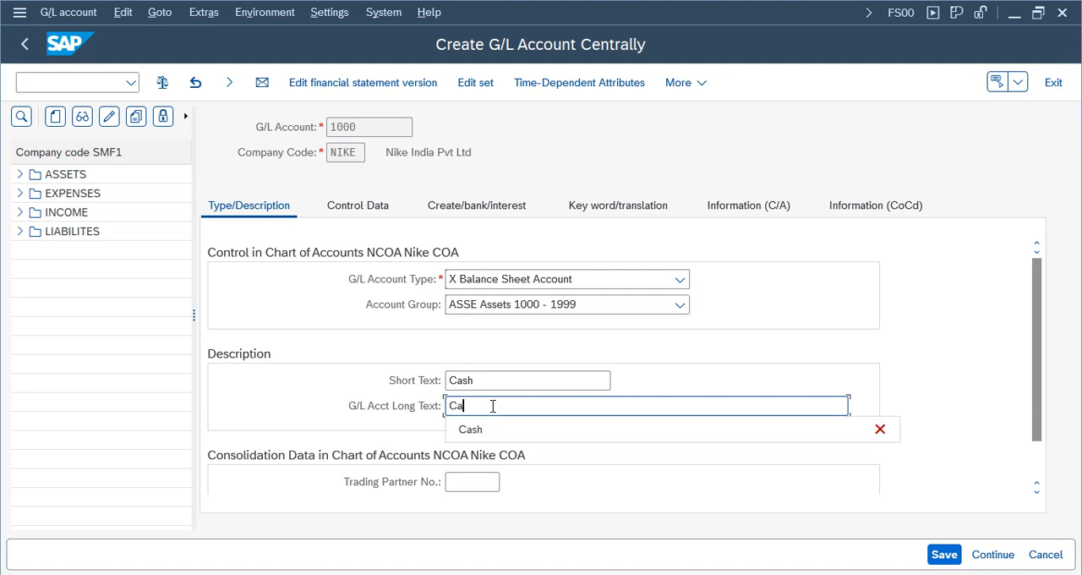
- In the control data, enable balances in local currency only and choose sort key 001 Posting date
{"action": "left_click", "coordinate": [371, 205]}
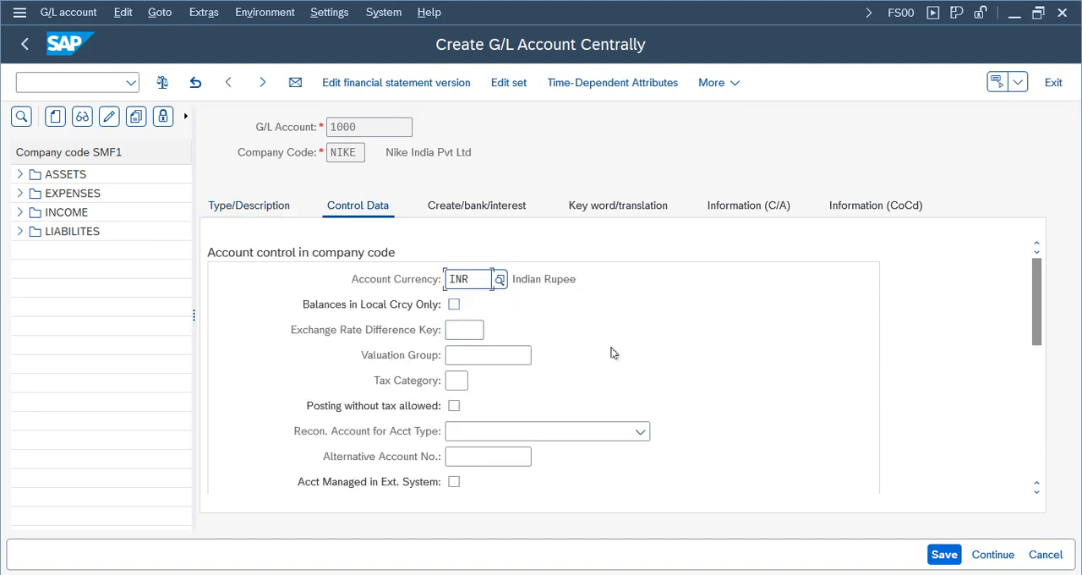
{"action": "left_click", "coordinate": [454, 305]}
{"action": "left_click_drag", "start_coordinate": [1046, 318], "coordinate": [1041, 407]}
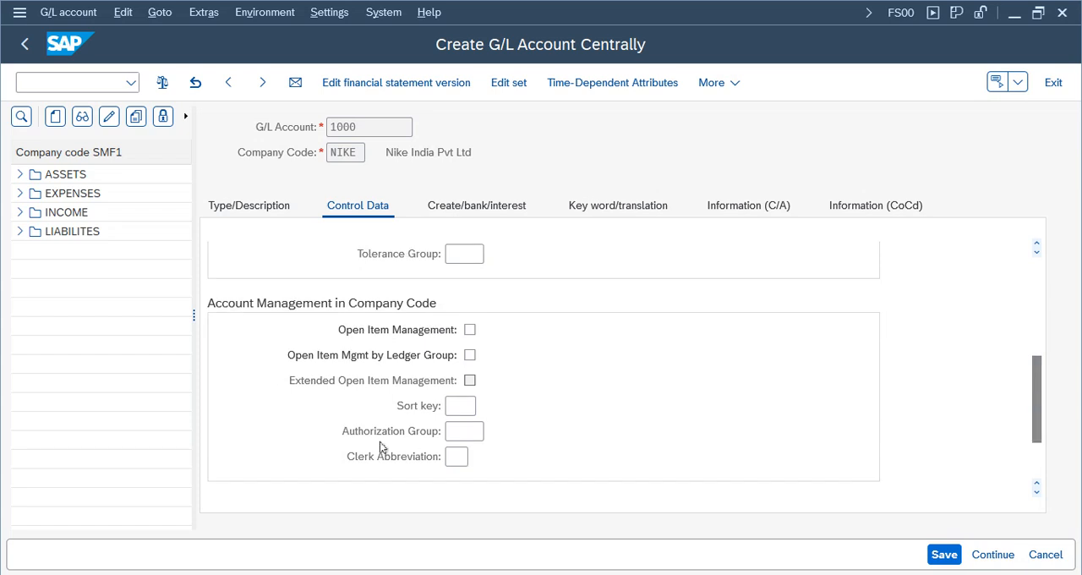
{"action": "left_click", "coordinate": [464, 408]}
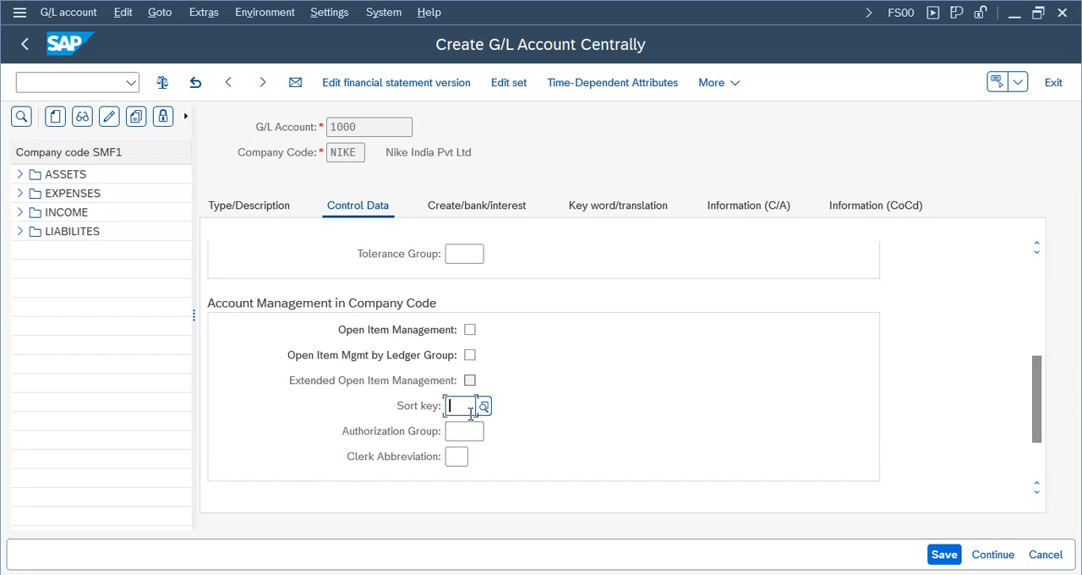
{"action": "left_click", "coordinate": [483, 407]}
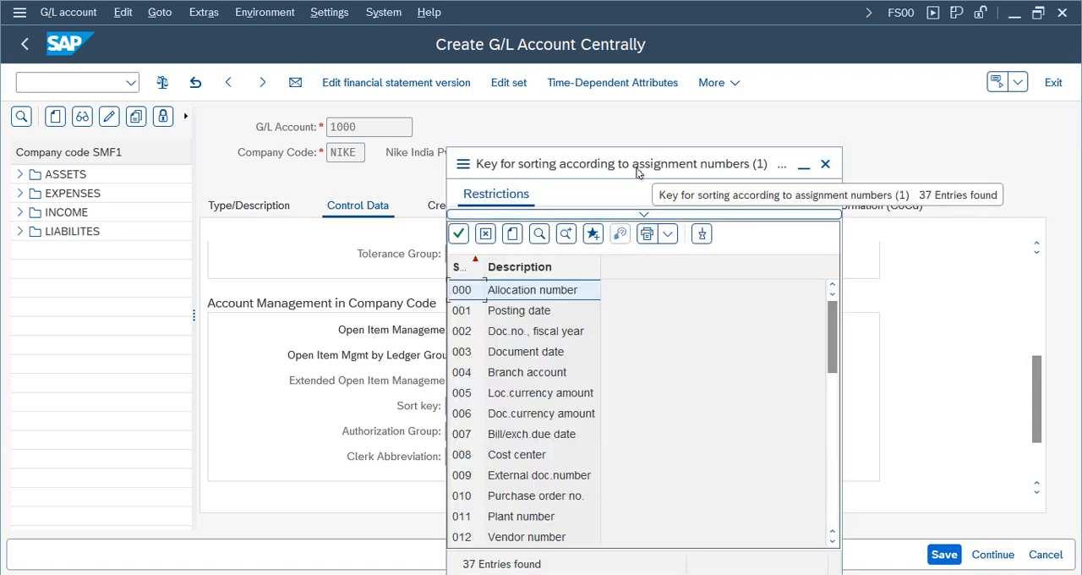
{"action": "left_click_drag", "start_coordinate": [638, 172], "coordinate": [615, 62]}
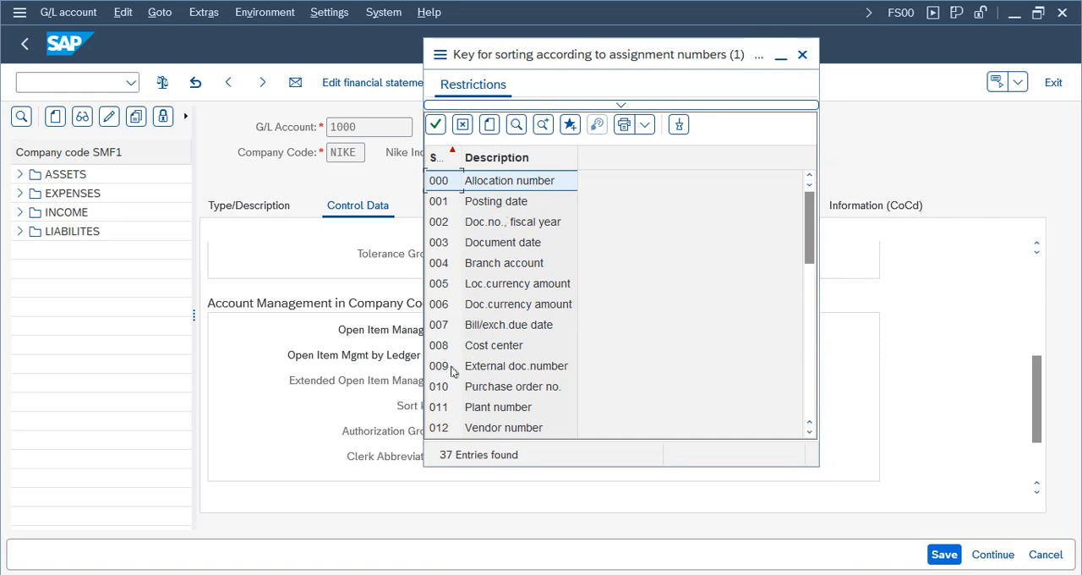
{"action": "left_click", "coordinate": [496, 203]}
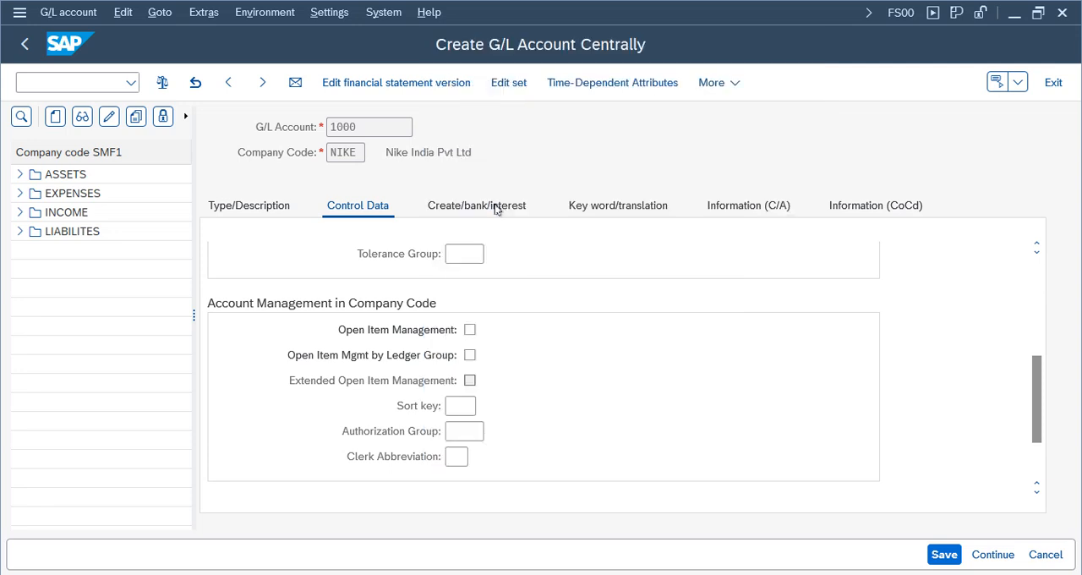
- Set the field status group for document creation to G001, General (with text, assignment)
{"action": "left_click", "coordinate": [488, 211]}
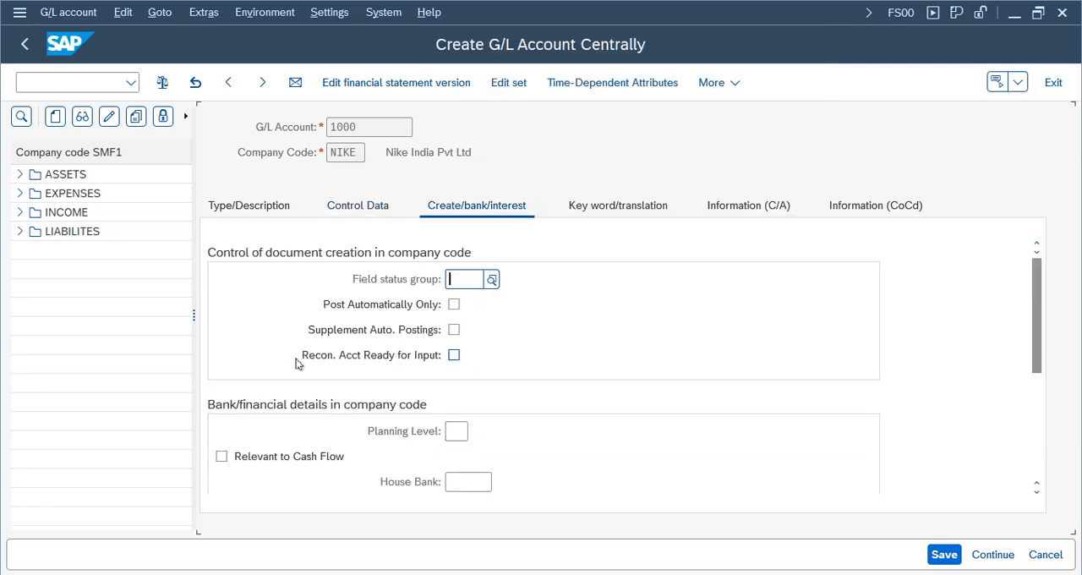
{"action": "left_click", "coordinate": [465, 281]}
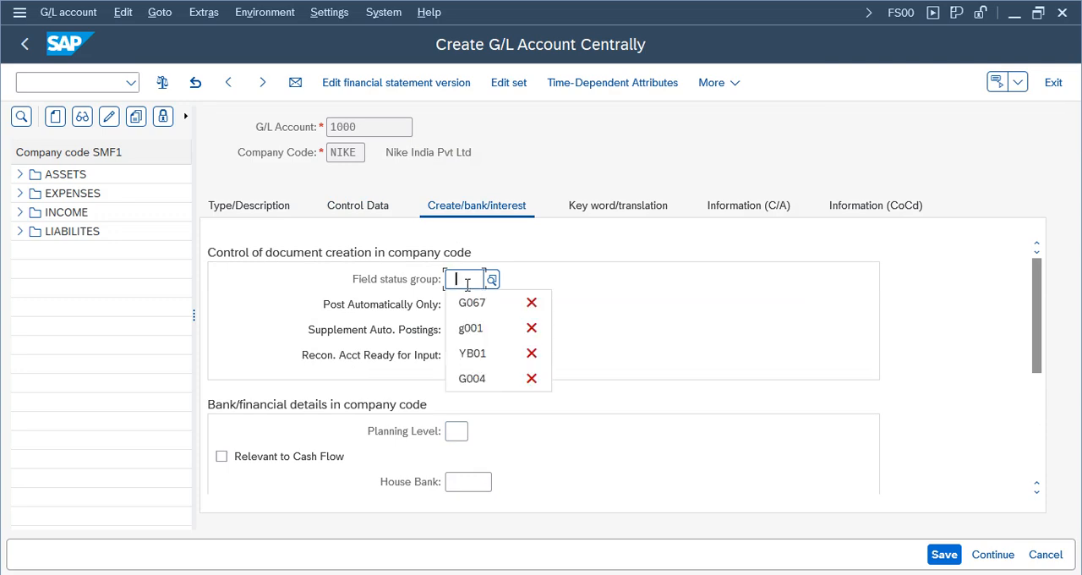
{"action": "left_click", "coordinate": [492, 279]}
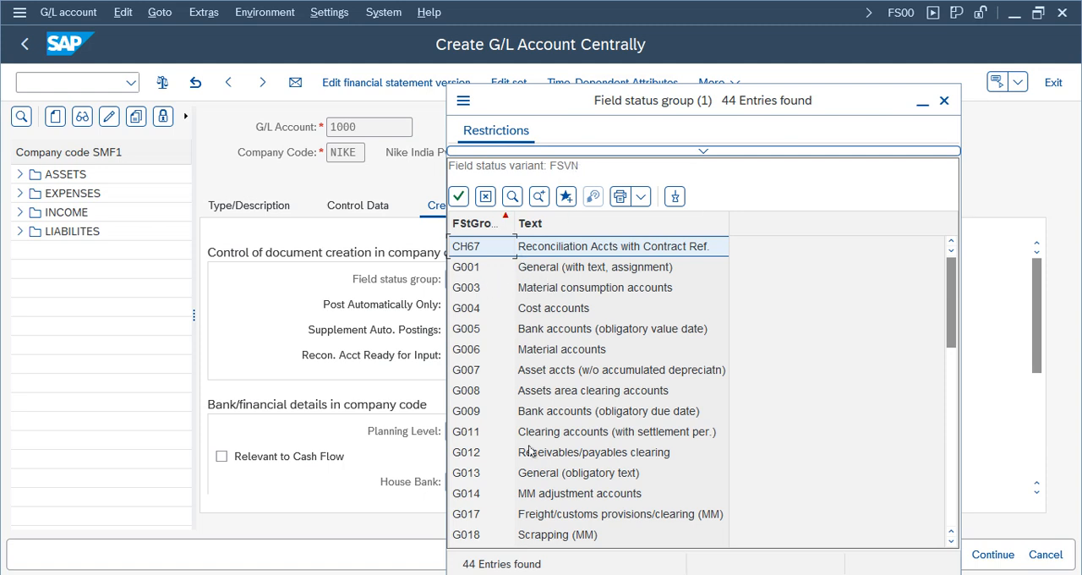
{"action": "double_click", "coordinate": [536, 267]}
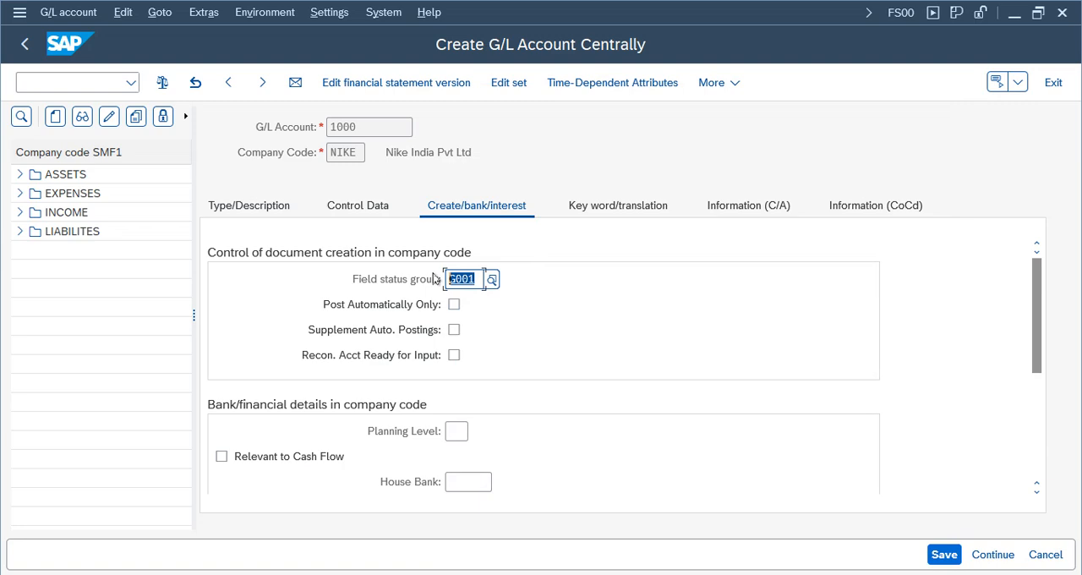
- Save G/L account 1000 and review its account type, account group, short text and long text
{"action": "left_click", "coordinate": [943, 556]}
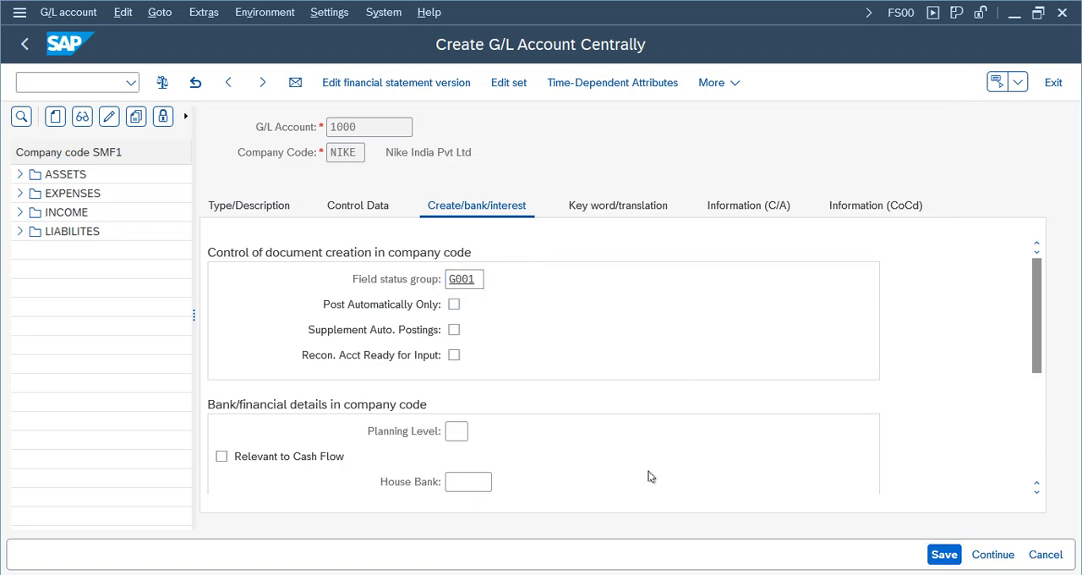
{"action": "left_click", "coordinate": [242, 207]}
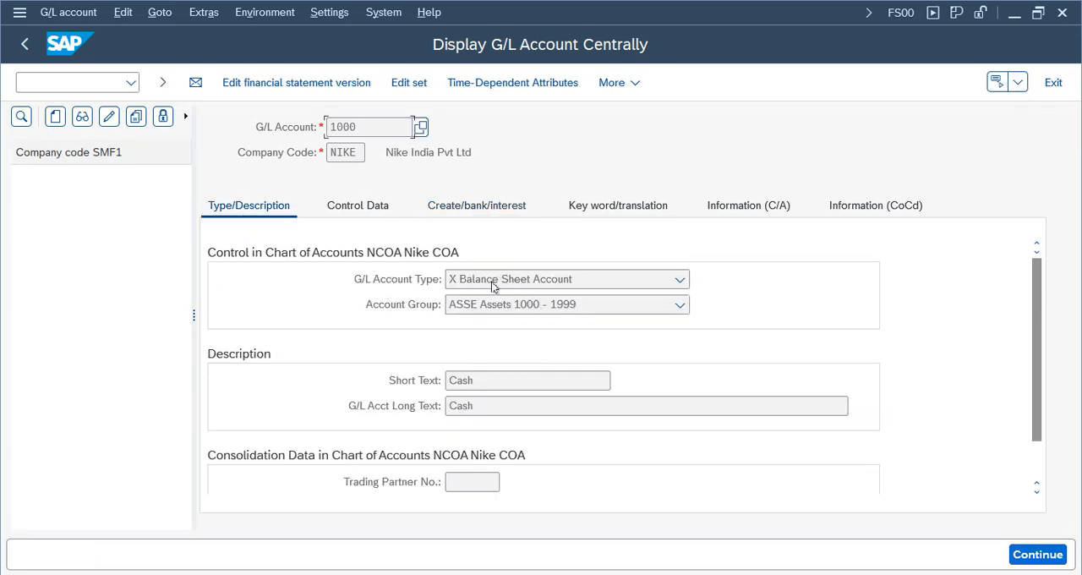
{"action": "left_click_drag", "start_coordinate": [380, 134], "coordinate": [234, 127]}
{"action": "left_click", "coordinate": [516, 307]}
{"action": "left_click", "coordinate": [428, 372]}
{"action": "key", "text": "Tab"}
{"action": "key", "text": "Tab"}
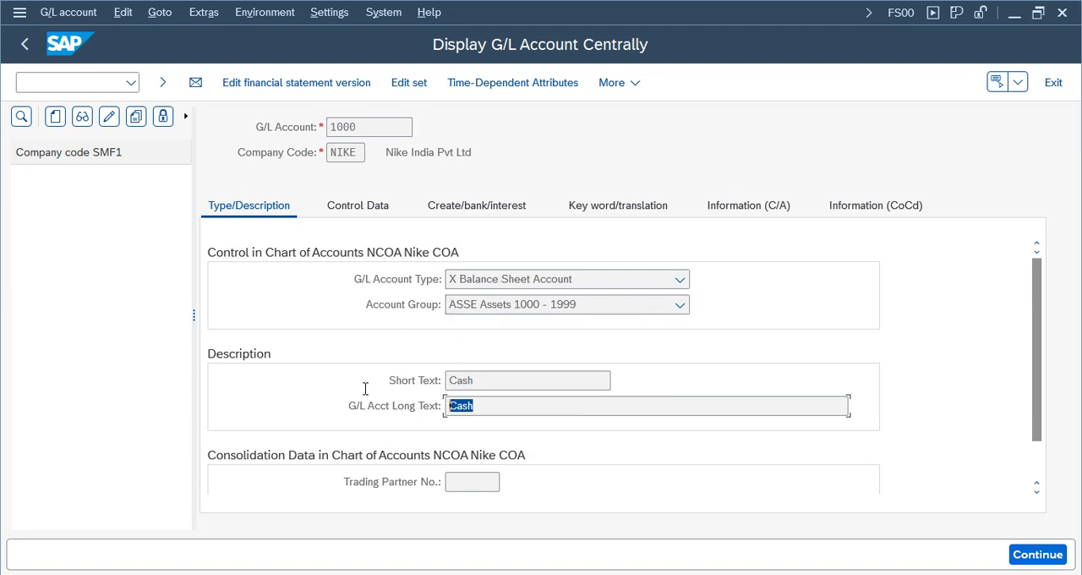
- Review the saved Cash account's control data and document creation settings, including account currency, sort key and field status group
{"action": "left_click", "coordinate": [355, 207]}
{"action": "scroll", "coordinate": [1040, 401], "scroll_direction": "up", "scroll_amount": 10}
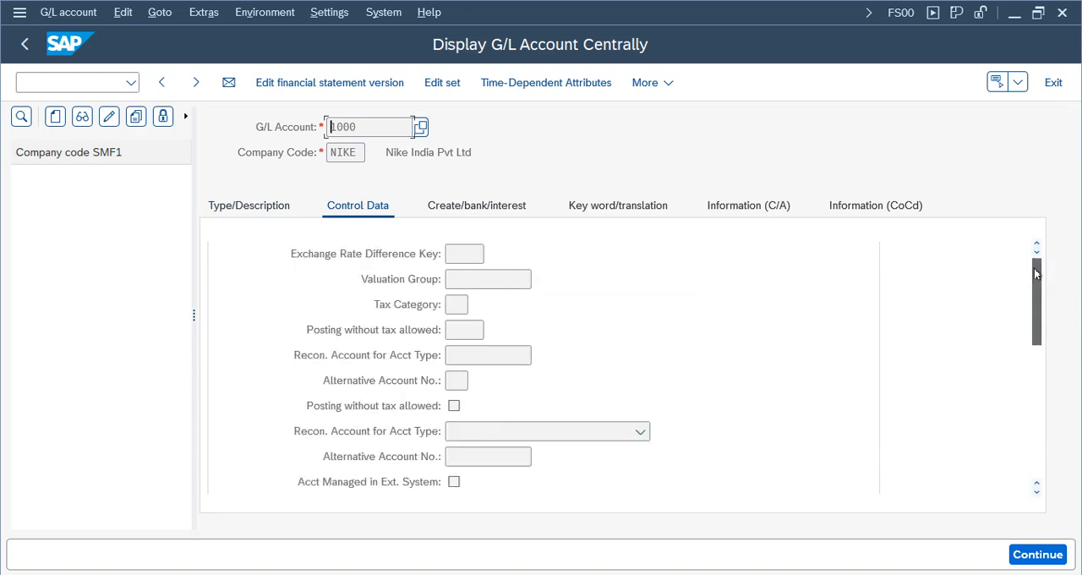
{"action": "double_click", "coordinate": [467, 284]}
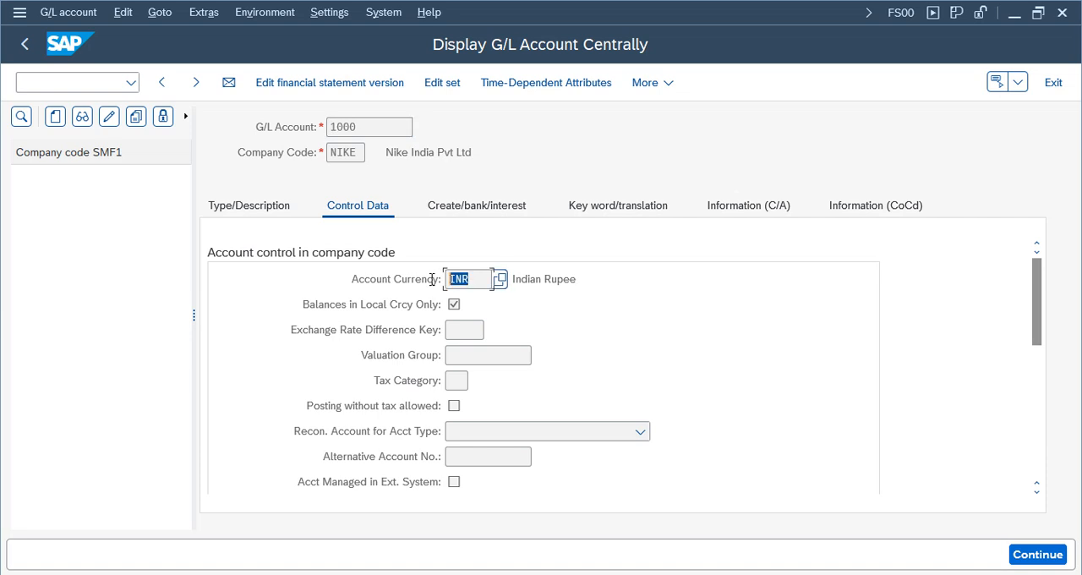
{"action": "left_click", "coordinate": [344, 152]}
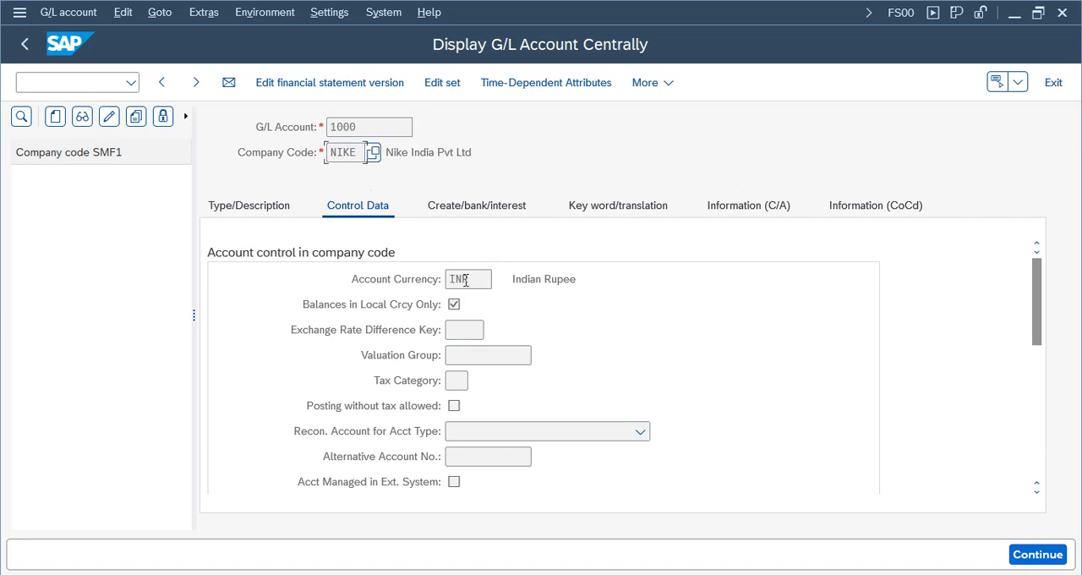
{"action": "left_click_drag", "start_coordinate": [1038, 273], "coordinate": [1036, 411]}
{"action": "left_click_drag", "start_coordinate": [472, 381], "coordinate": [416, 389]}
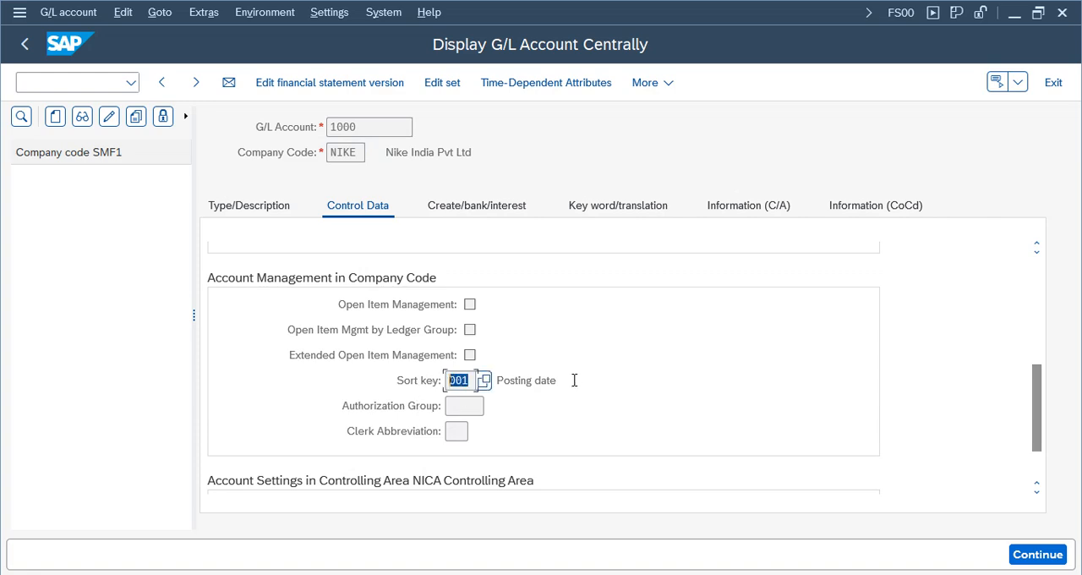
{"action": "left_click_drag", "start_coordinate": [574, 380], "coordinate": [497, 382]}
{"action": "left_click", "coordinate": [493, 207]}
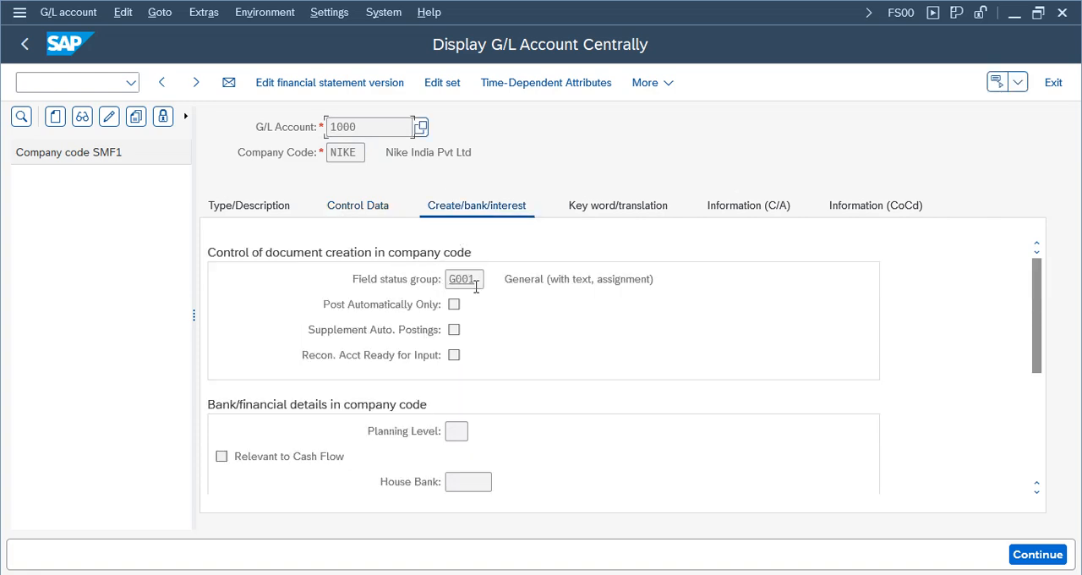
{"action": "left_click_drag", "start_coordinate": [475, 288], "coordinate": [400, 281]}
{"action": "left_click_drag", "start_coordinate": [712, 279], "coordinate": [457, 283]}
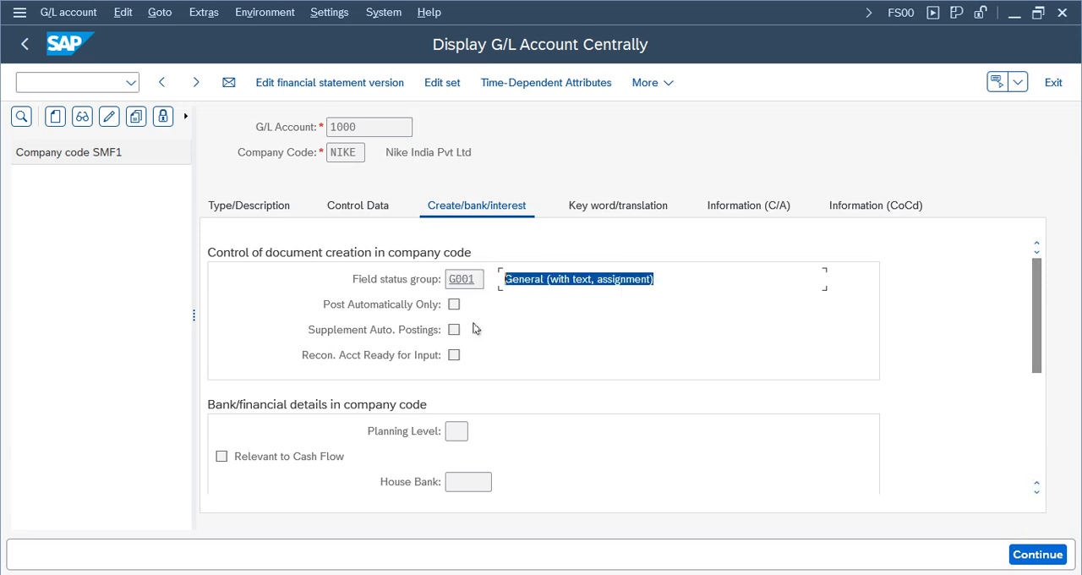
{"action": "left_click", "coordinate": [272, 218]}
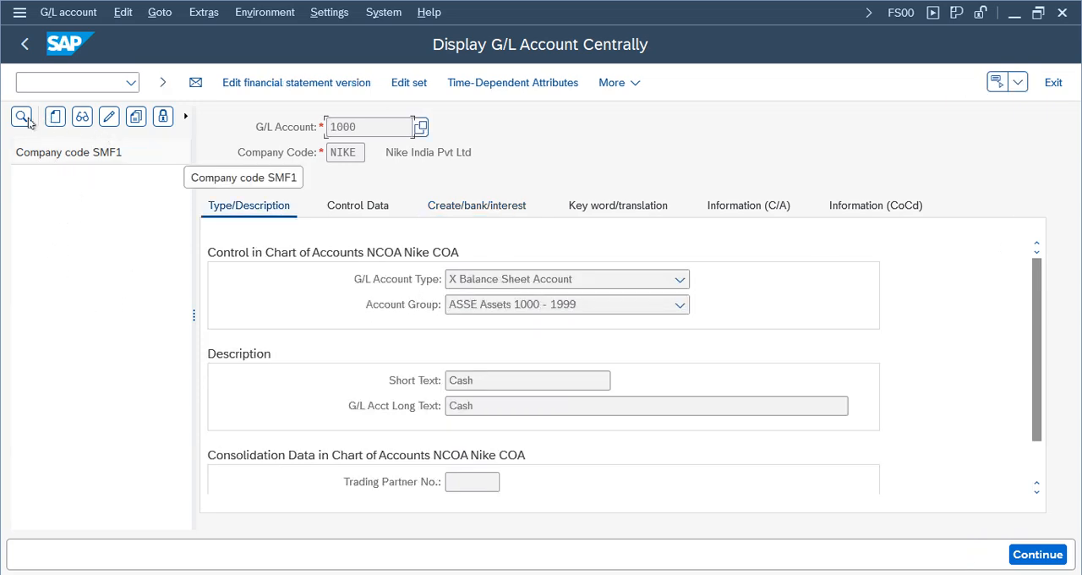
- Reload the account list for company code NIKE and expand the Assets 1000 - 1999 group
{"action": "left_click", "coordinate": [55, 120]}
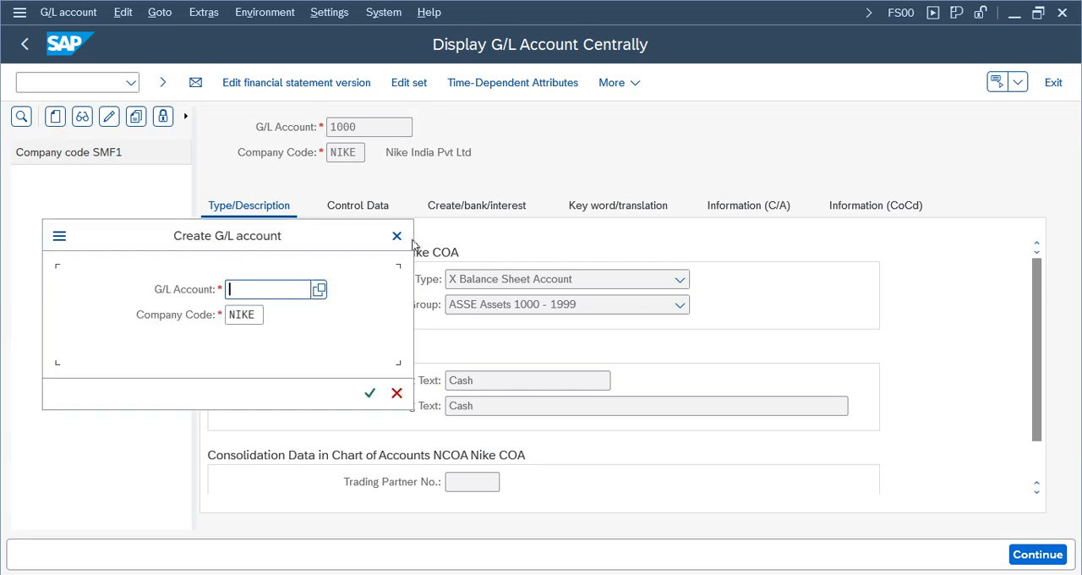
{"action": "left_click", "coordinate": [396, 235]}
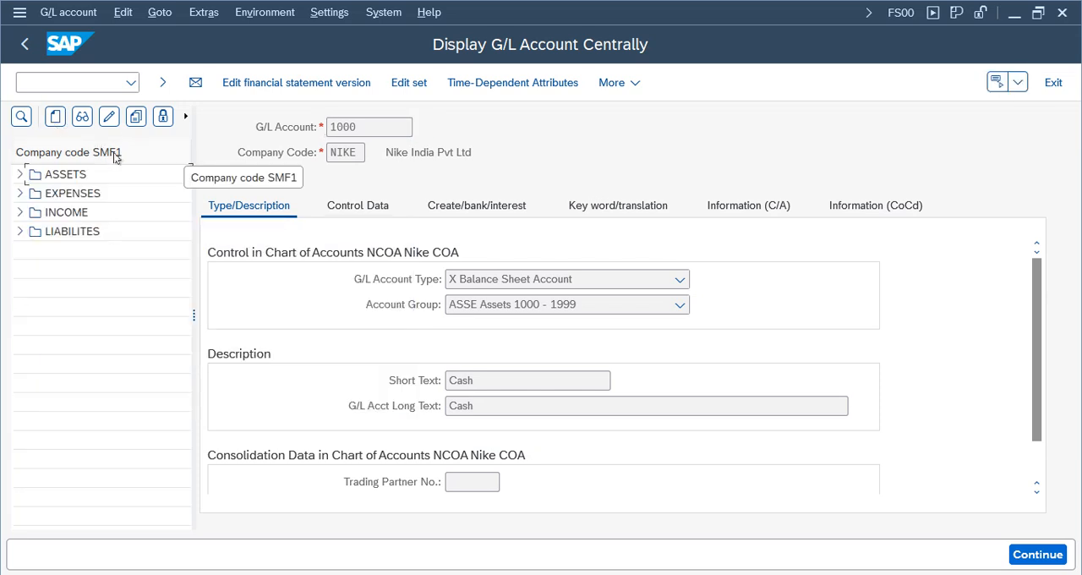
{"action": "key", "text": "F3"}
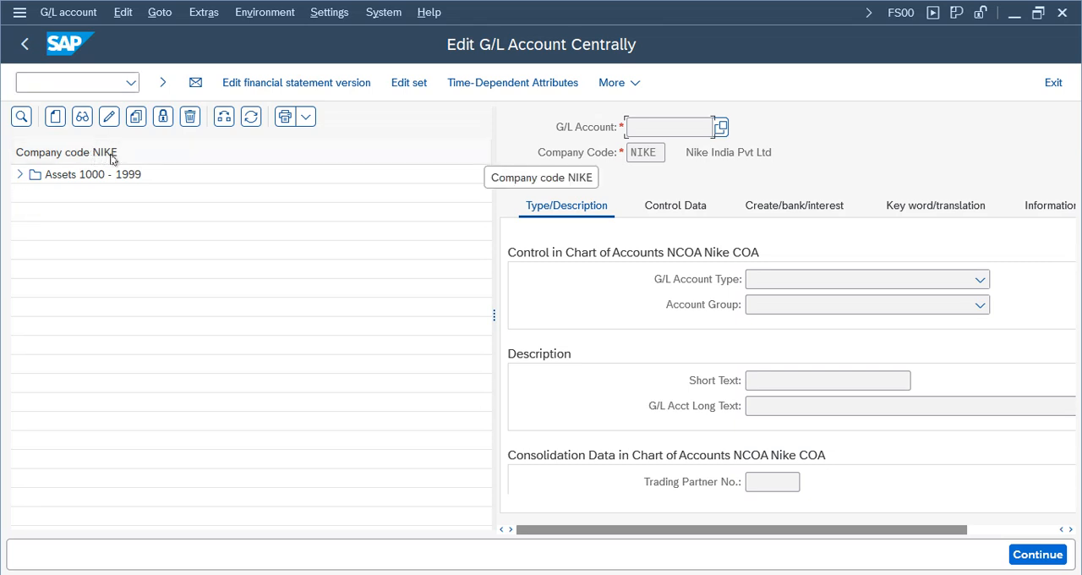
{"action": "left_click", "coordinate": [19, 175]}
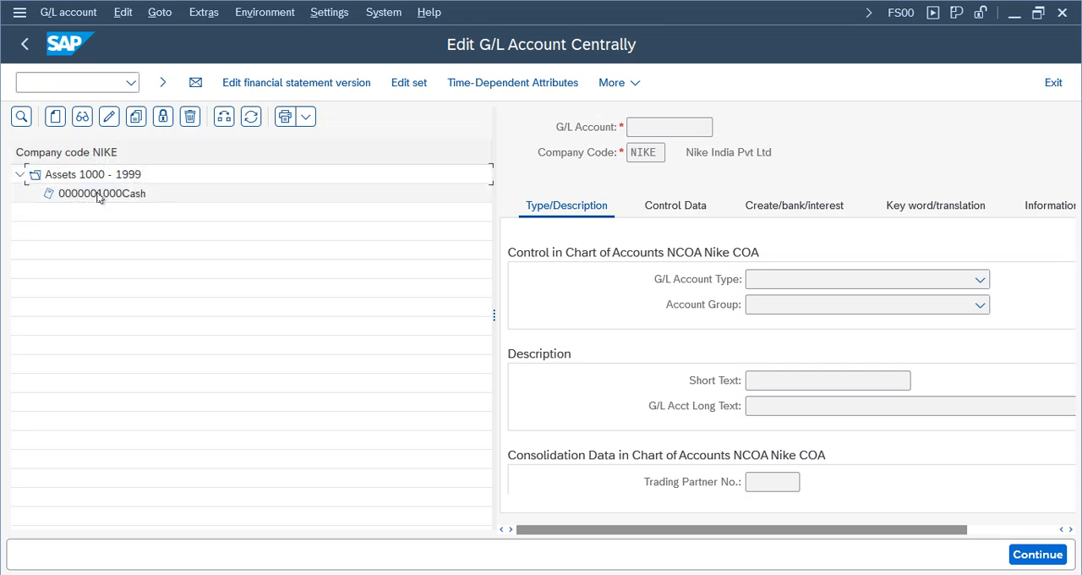
- Copy the Cash account 1000 as the template for new G/L account 1001 in company code NIKE
{"action": "left_click", "coordinate": [99, 195]}
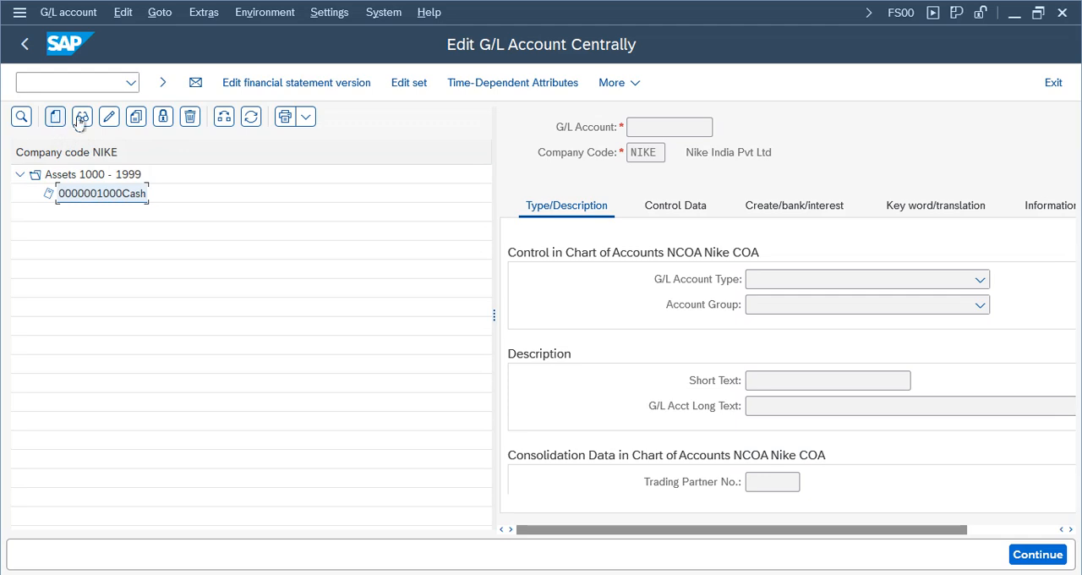
{"action": "left_click", "coordinate": [136, 116]}
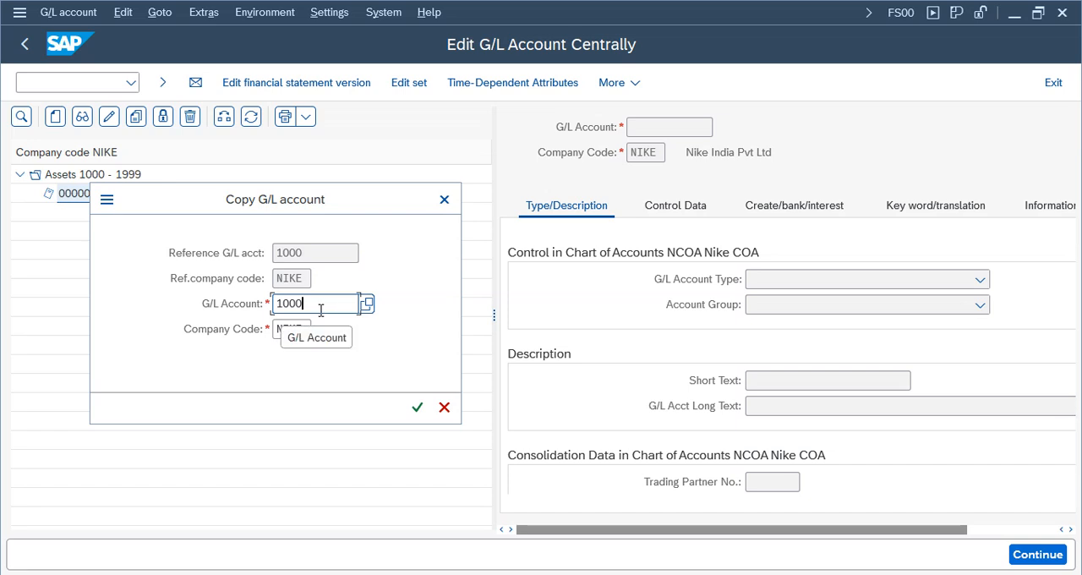
{"action": "key", "text": "BackSpace"}
{"action": "type", "text": "1"}
{"action": "left_click", "coordinate": [417, 407]}
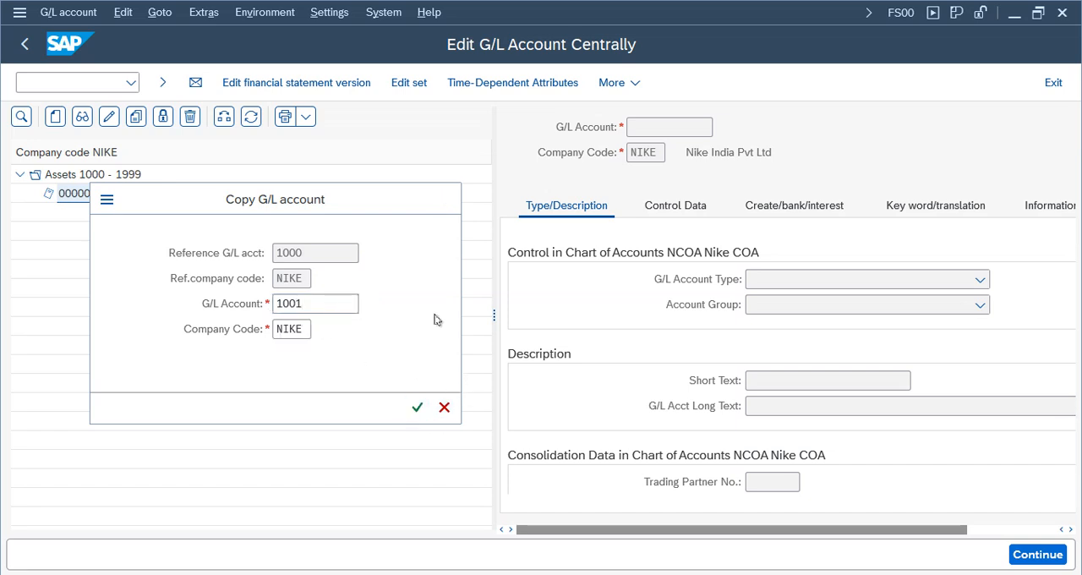
{"action": "left_click_drag", "start_coordinate": [492, 317], "coordinate": [242, 311]}
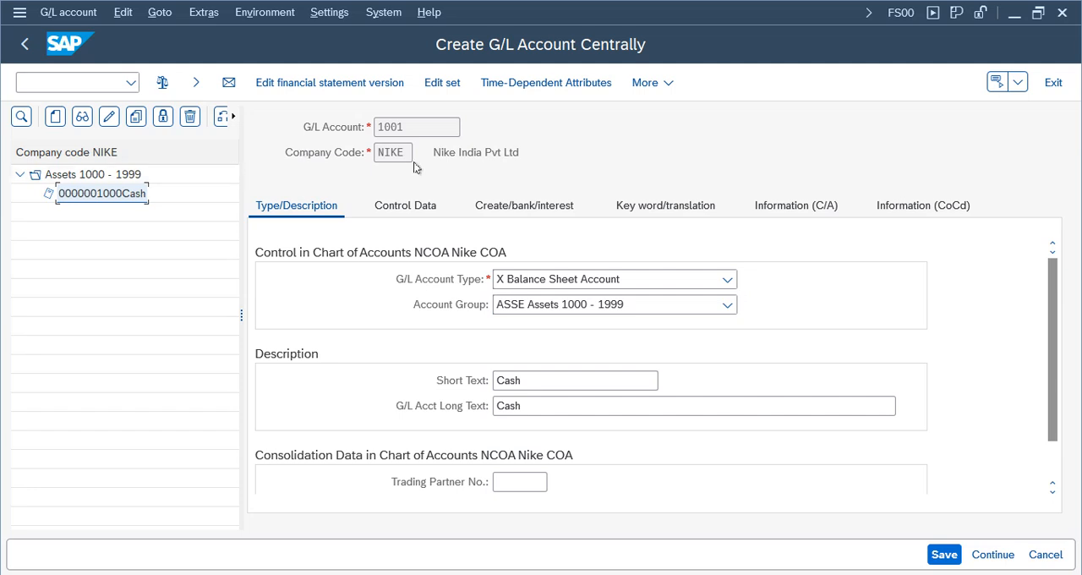
- Replace both the short text and the long text of G/L account 1001 with Bank
{"action": "double_click", "coordinate": [406, 127]}
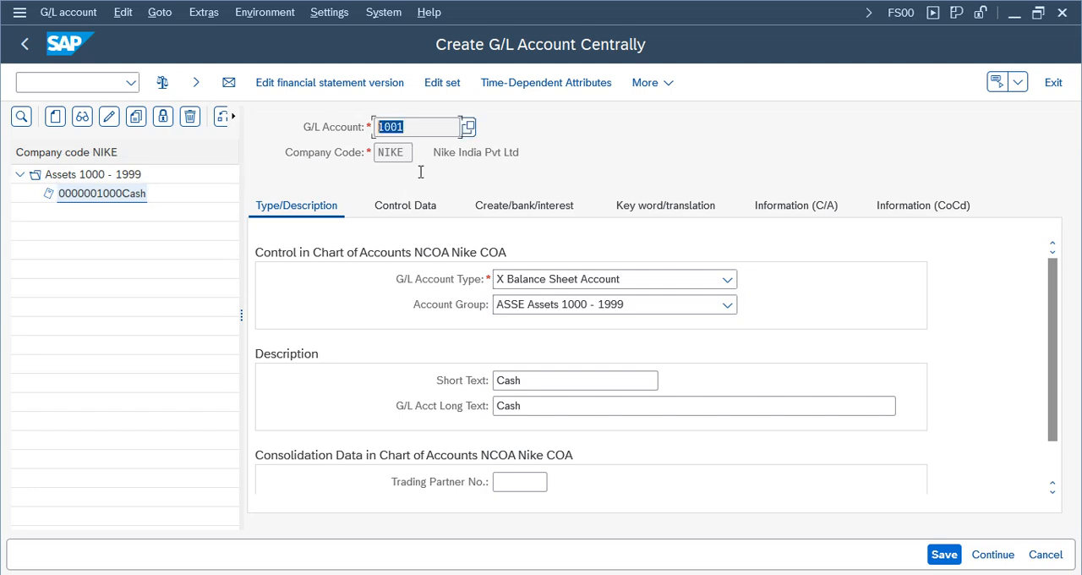
{"action": "left_click", "coordinate": [521, 382]}
{"action": "key", "text": "BackSpace"}
{"action": "key", "text": "BackSpace"}
{"action": "key", "text": "BackSpace"}
{"action": "key", "text": "BackSpace"}
{"action": "type", "text": "B"}
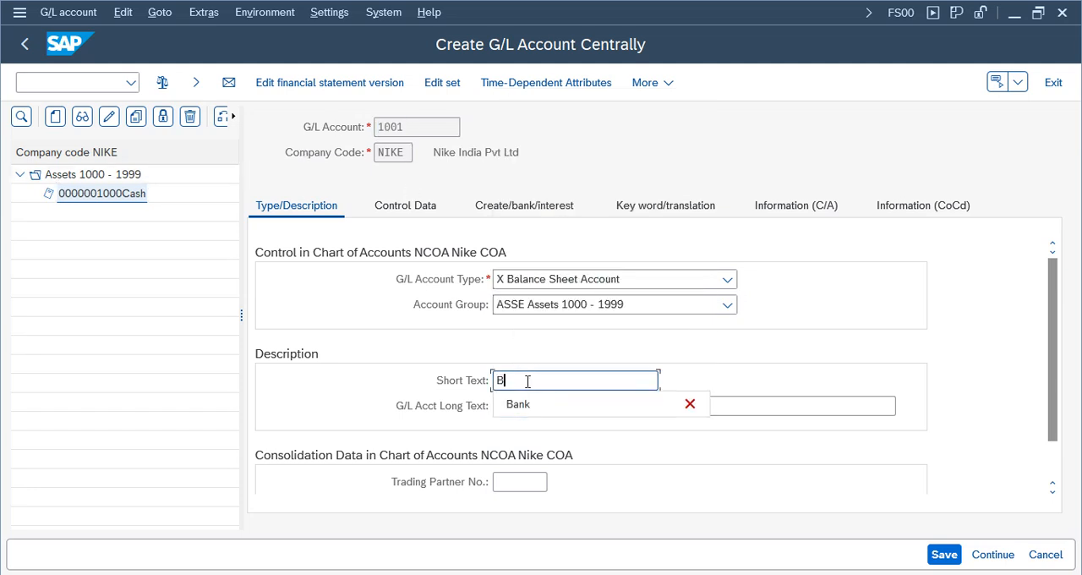
{"action": "type", "text": "ank"}
{"action": "left_click", "coordinate": [534, 405]}
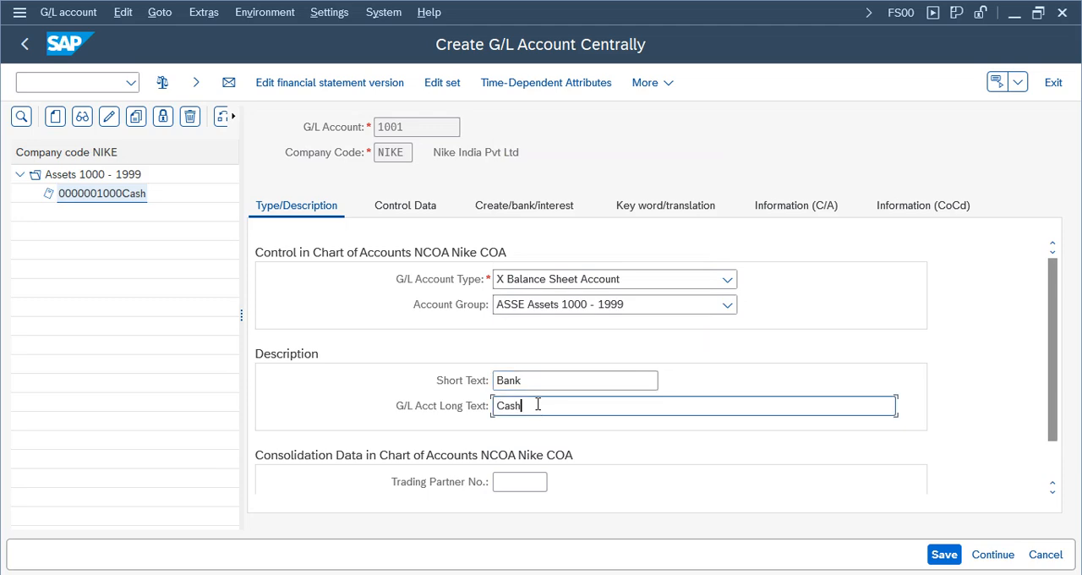
{"action": "key", "text": "BackSpace"}
{"action": "key", "text": "BackSpace"}
{"action": "key", "text": "BackSpace"}
{"action": "key", "text": "BackSpace"}
{"action": "type", "text": "Ban"}
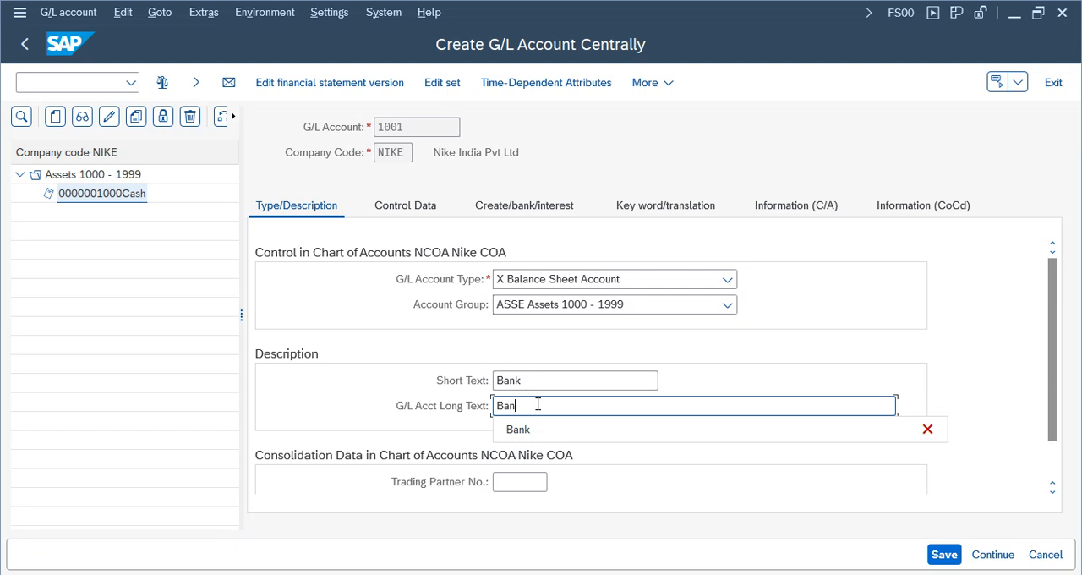
{"action": "type", "text": "k"}
- Check the copied control data and field status group of account 1001, and save the account
{"action": "left_click", "coordinate": [419, 208]}
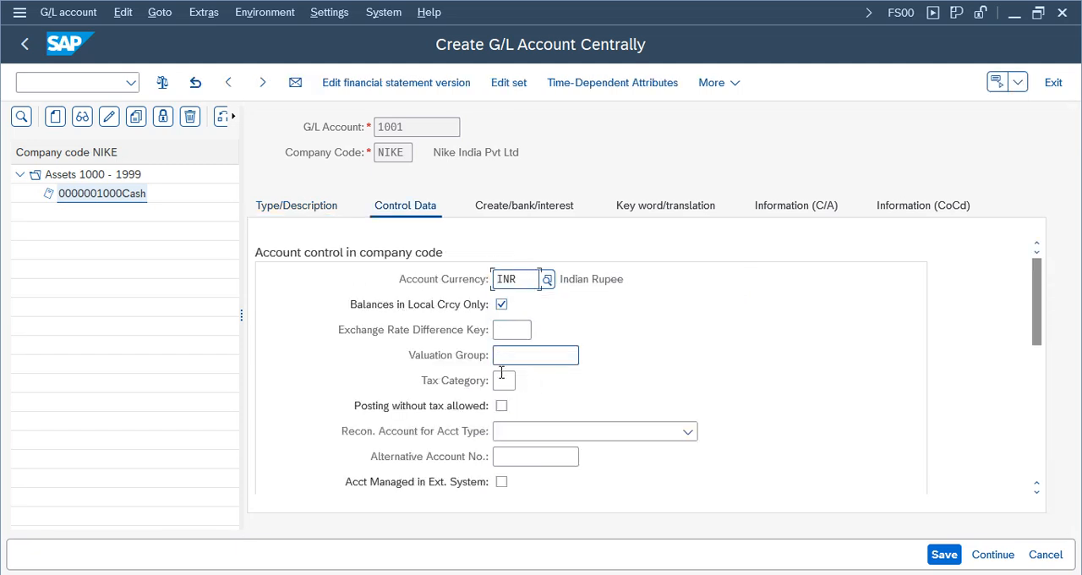
{"action": "scroll", "coordinate": [1039, 343], "scroll_direction": "down", "scroll_amount": 1}
{"action": "scroll", "coordinate": [1039, 343], "scroll_direction": "down", "scroll_amount": 4}
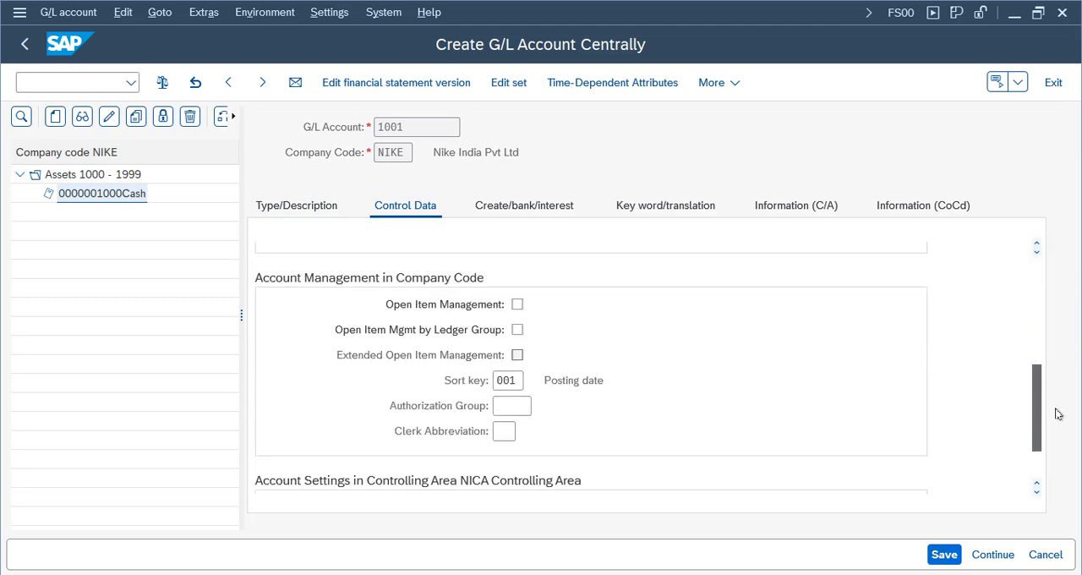
{"action": "left_click", "coordinate": [513, 355]}
{"action": "left_click", "coordinate": [536, 203]}
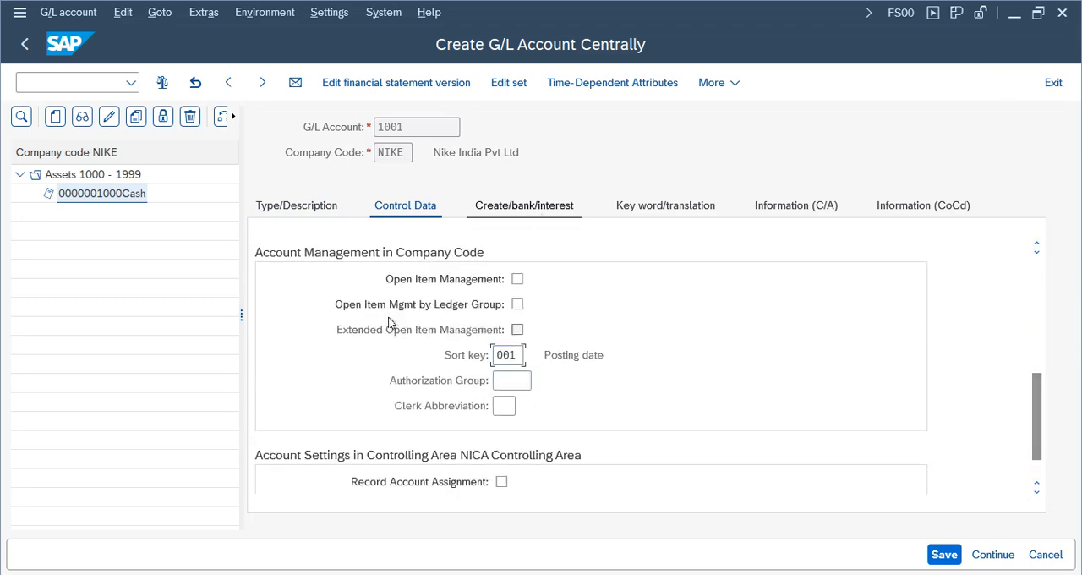
{"action": "left_click", "coordinate": [934, 550]}
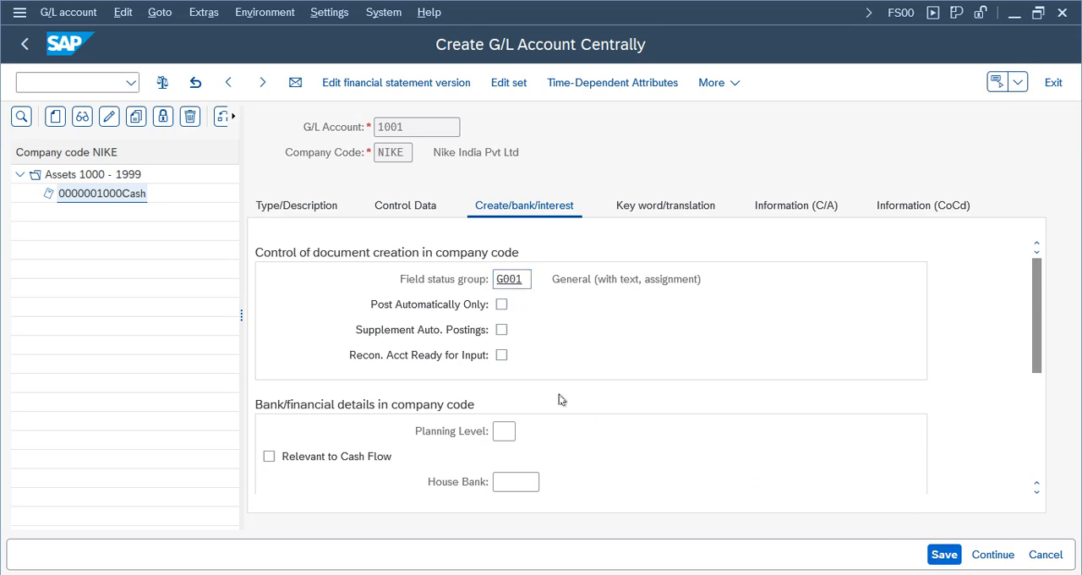
- Review the saved Bank account's type and descriptions, opening it for change and returning it to display mode
{"action": "left_click", "coordinate": [320, 211]}
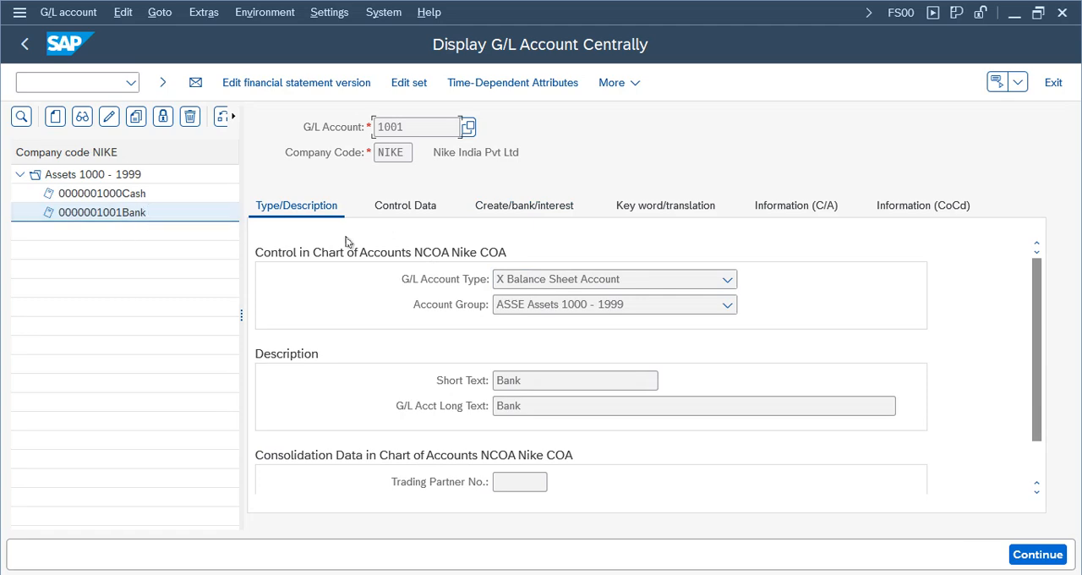
{"action": "left_click", "coordinate": [300, 215]}
{"action": "left_click", "coordinate": [154, 213]}
{"action": "left_click", "coordinate": [108, 115]}
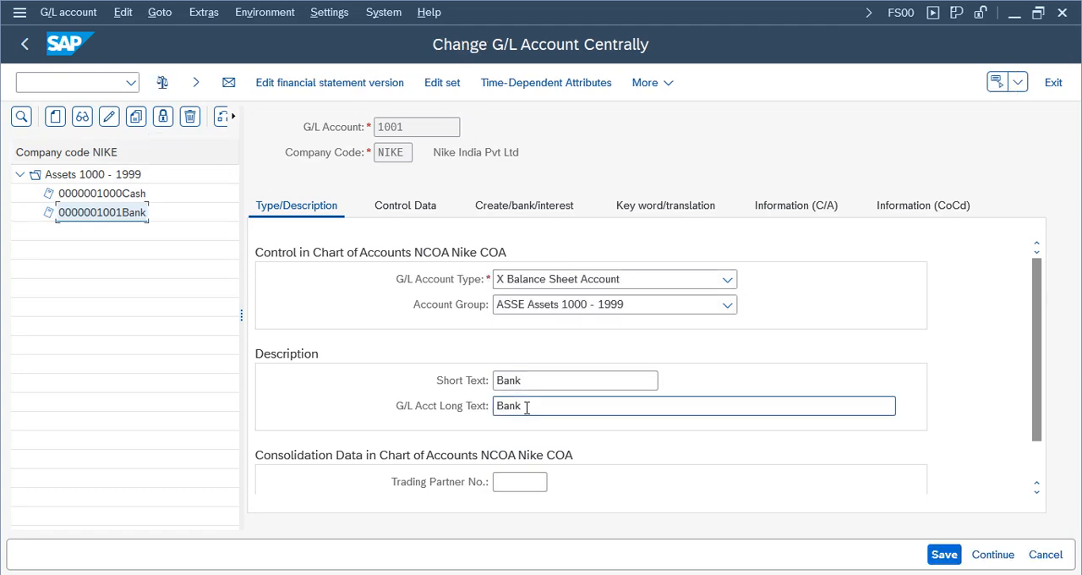
{"action": "left_click", "coordinate": [82, 116]}
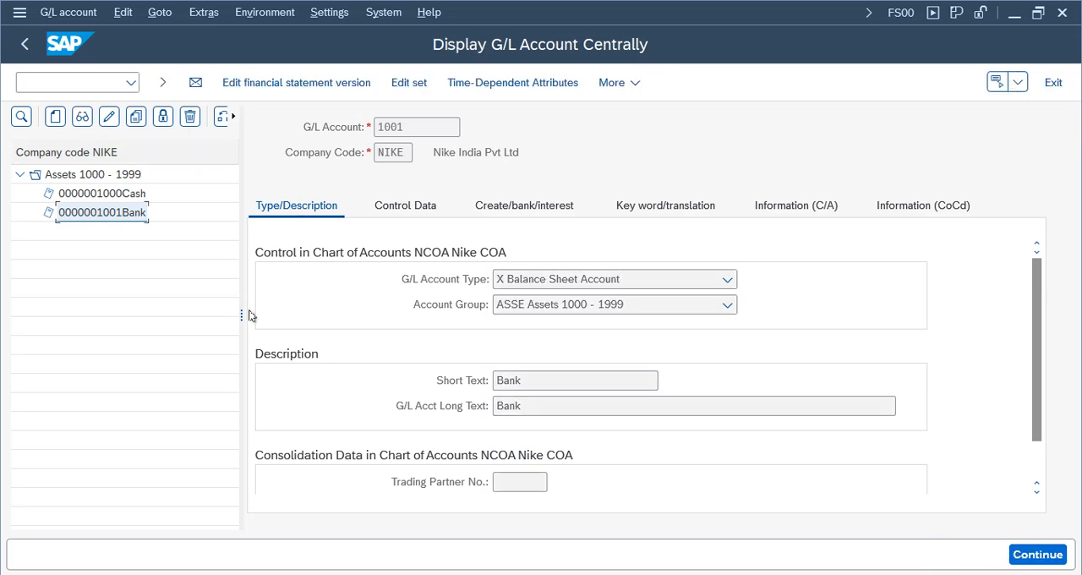
{"action": "left_click_drag", "start_coordinate": [241, 315], "coordinate": [341, 311]}
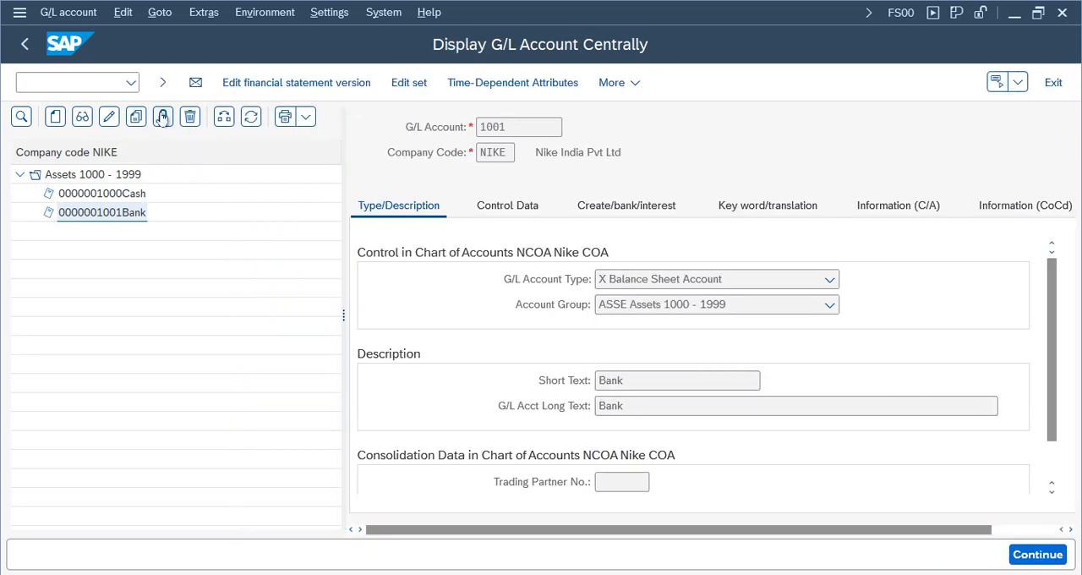
- Examine the blocking options, deletion flags and company code selection available for Bank account 1001, leaving the settings as they are
{"action": "left_click", "coordinate": [163, 115]}
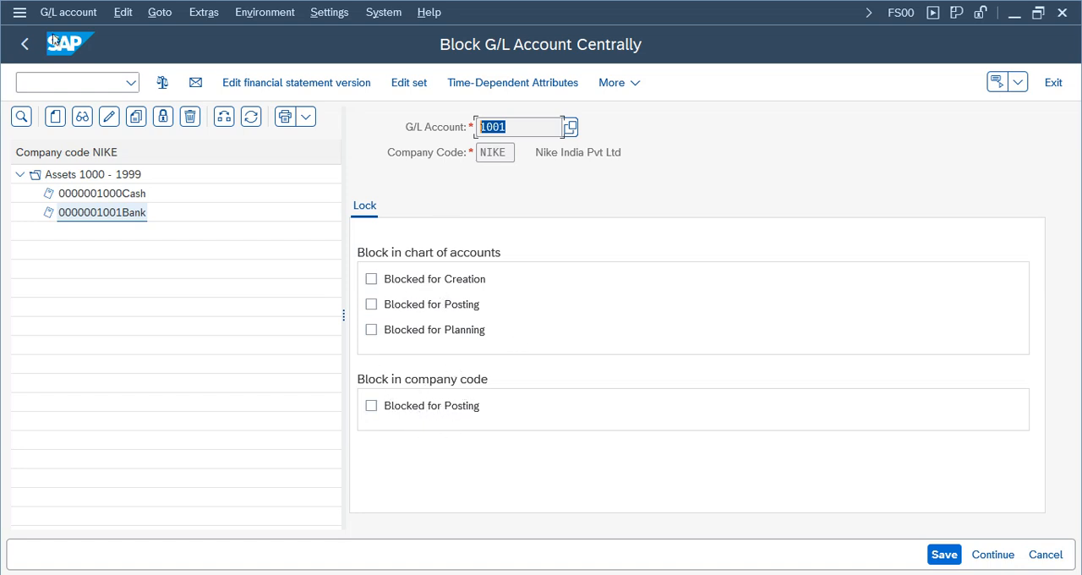
{"action": "left_click", "coordinate": [192, 121]}
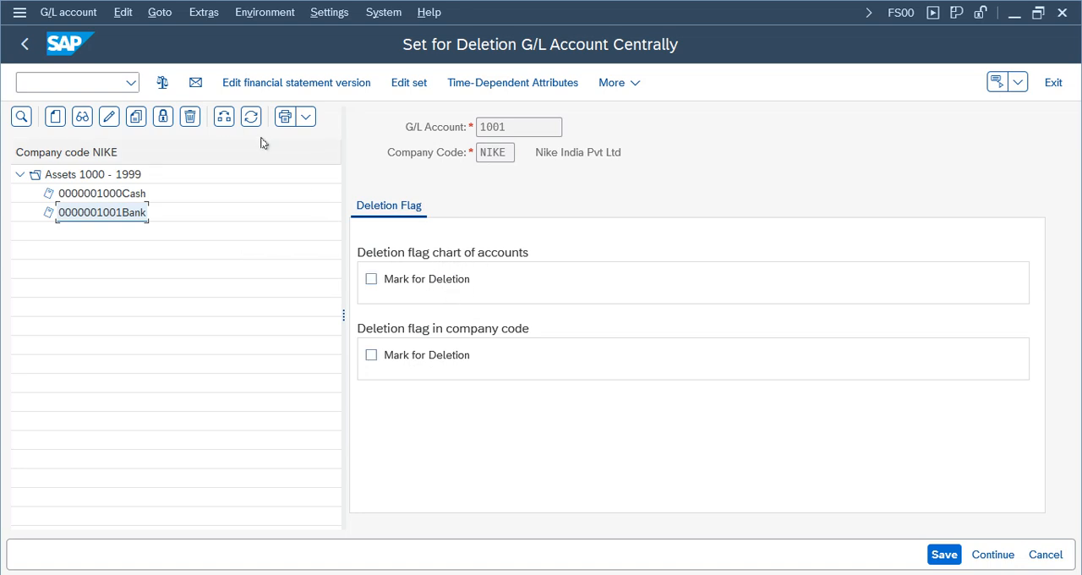
{"action": "left_click", "coordinate": [223, 117]}
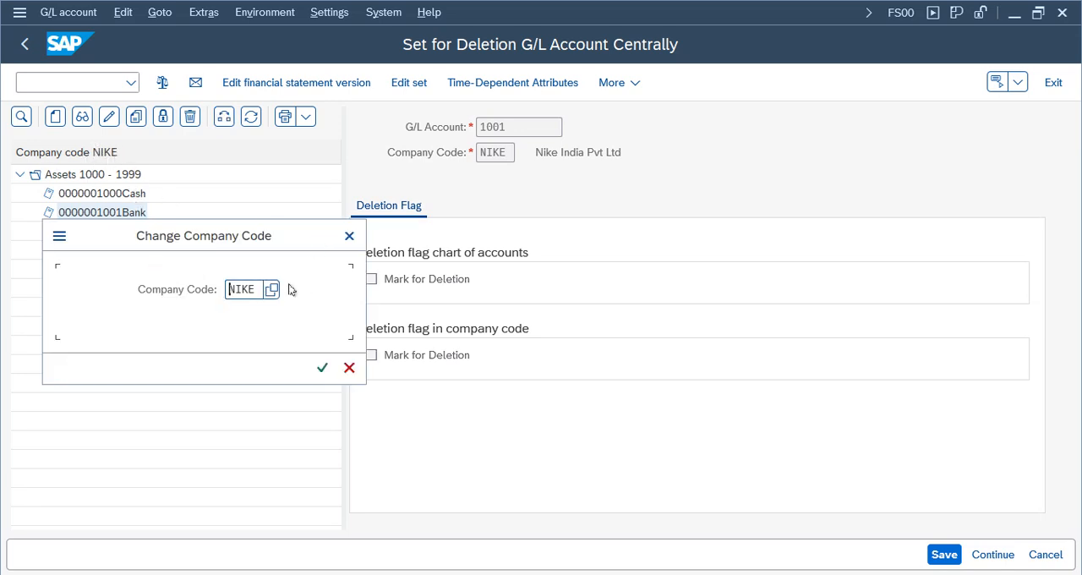
{"action": "left_click", "coordinate": [349, 236]}
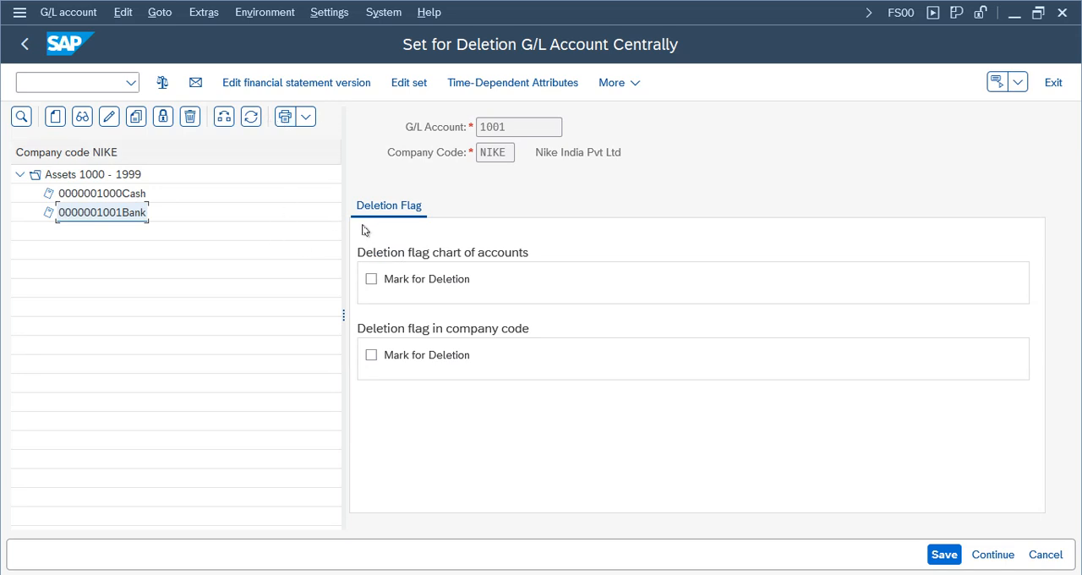
{"action": "left_click", "coordinate": [131, 193]}
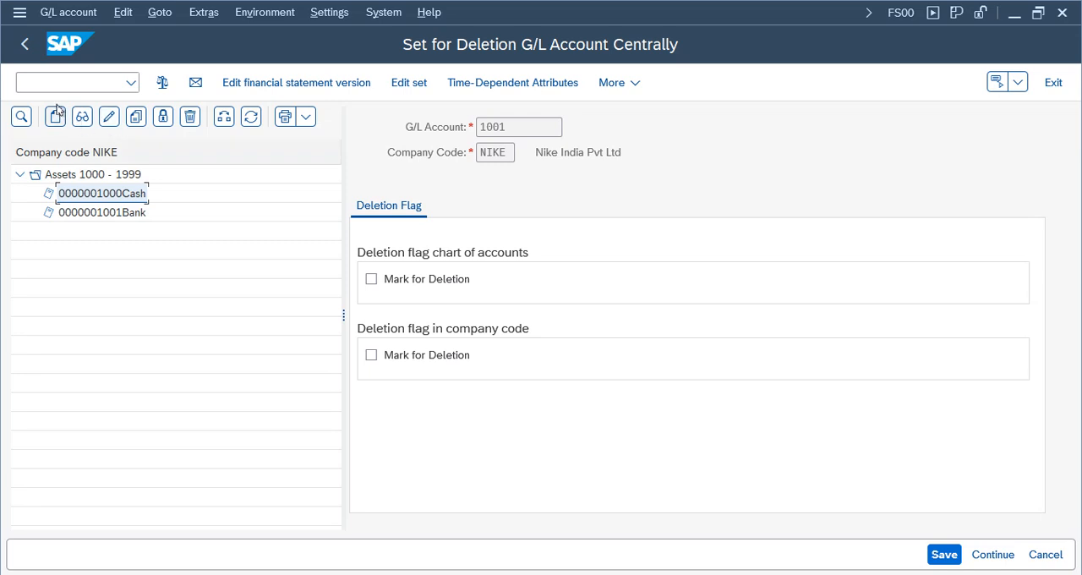
- Display G/L account 1000 centrally, review its type, control data, bank/interest and keyword sections, and return to the SAP menu
{"action": "left_click", "coordinate": [84, 118]}
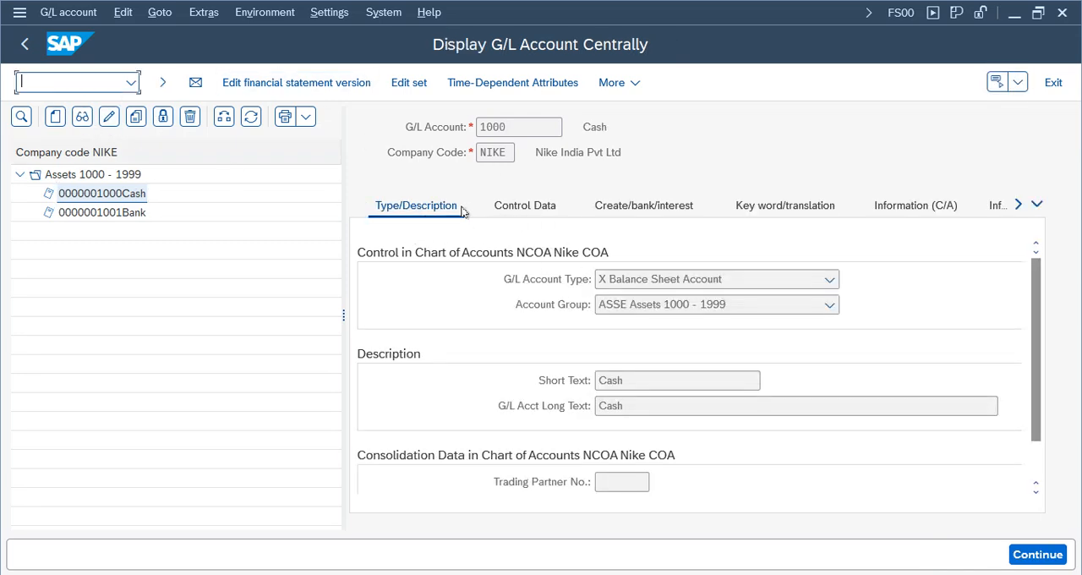
{"action": "left_click", "coordinate": [517, 207]}
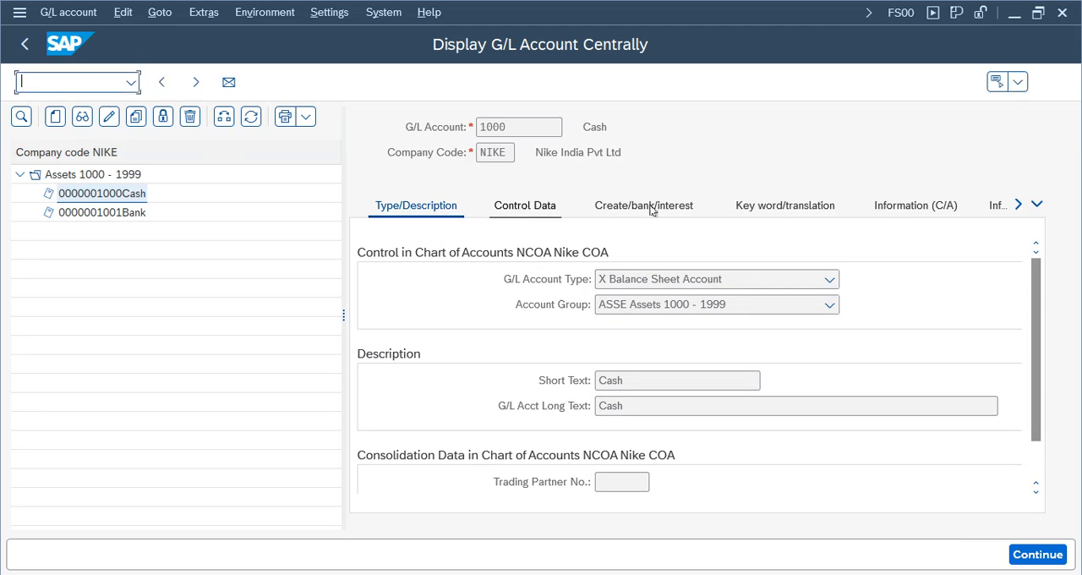
{"action": "left_click", "coordinate": [414, 205]}
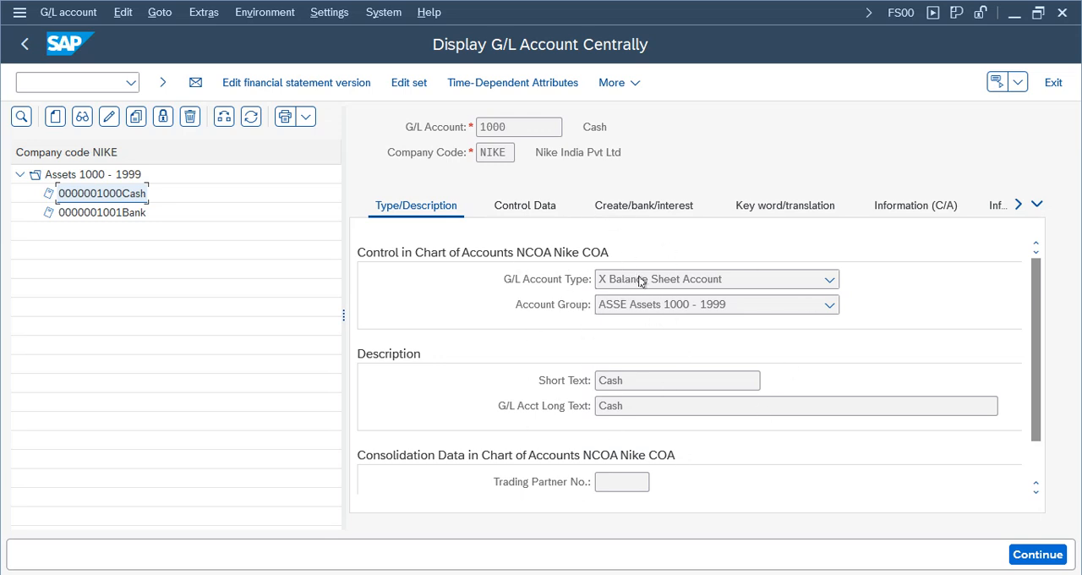
{"action": "left_click", "coordinate": [525, 207]}
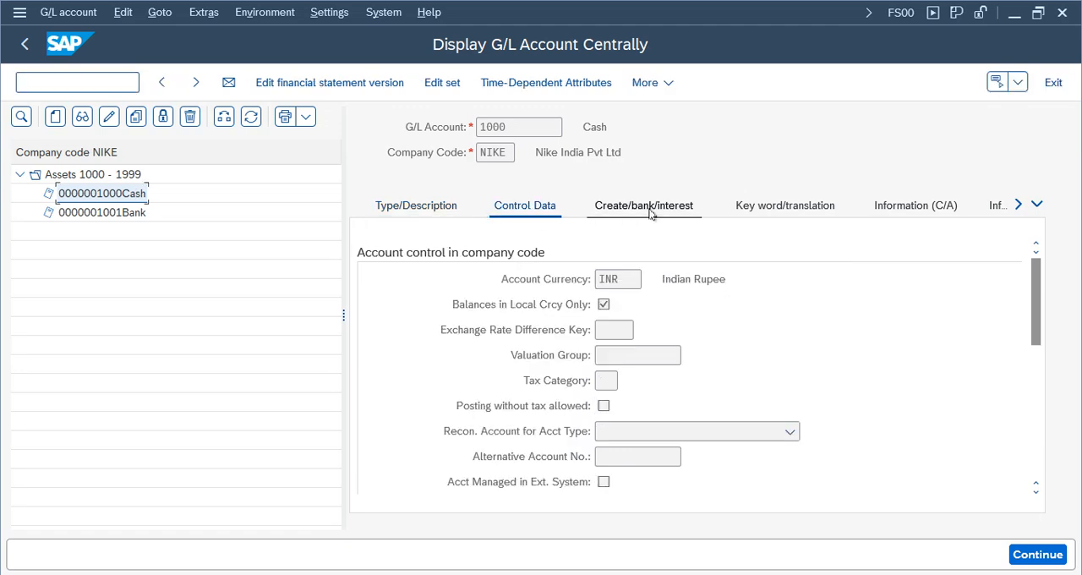
{"action": "left_click", "coordinate": [650, 212]}
{"action": "left_click", "coordinate": [397, 207]}
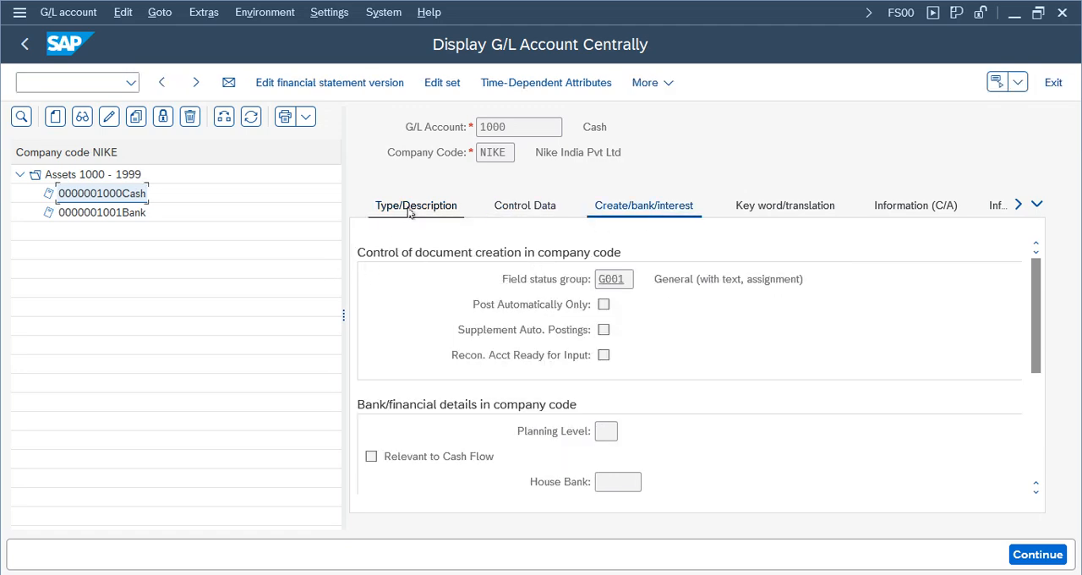
{"action": "left_click", "coordinate": [797, 208]}
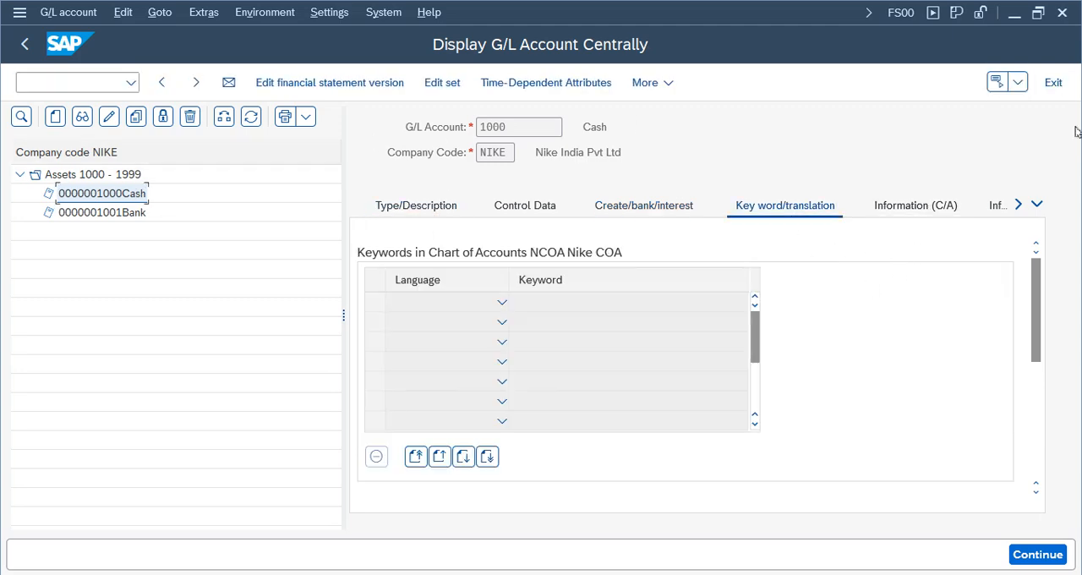
{"action": "left_click", "coordinate": [1053, 82]}
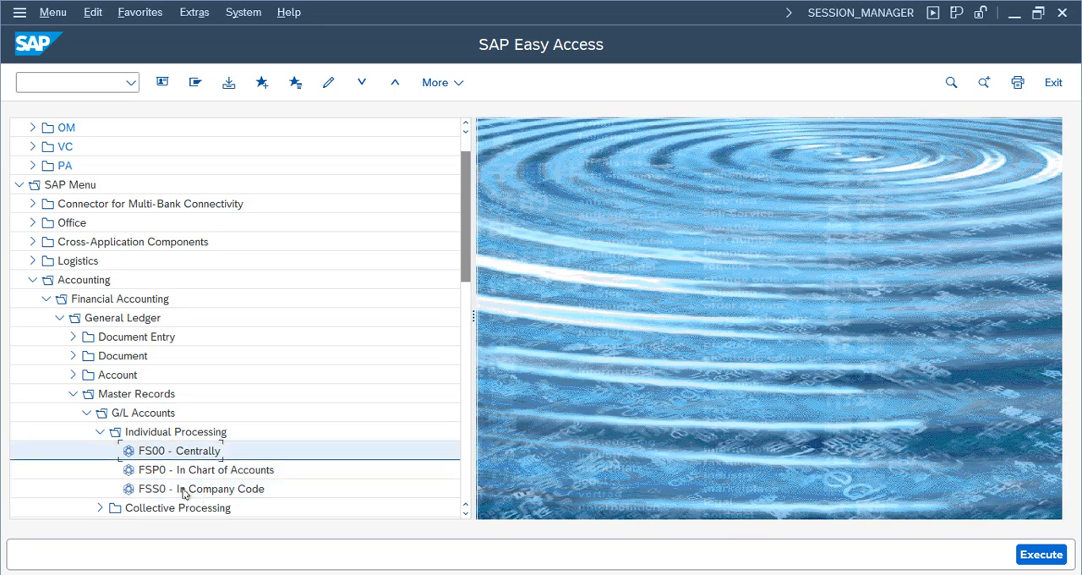
- Display account 1000 at chart of accounts level with FSP0, review its description, keywords and information, and return to the SAP menu
{"action": "double_click", "coordinate": [211, 471]}
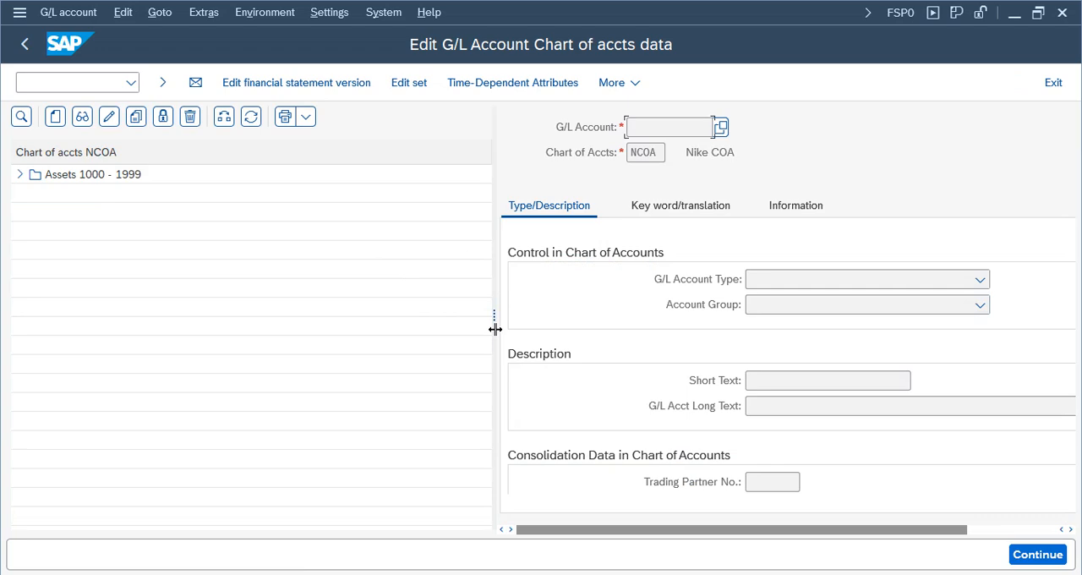
{"action": "left_click_drag", "start_coordinate": [494, 329], "coordinate": [200, 301]}
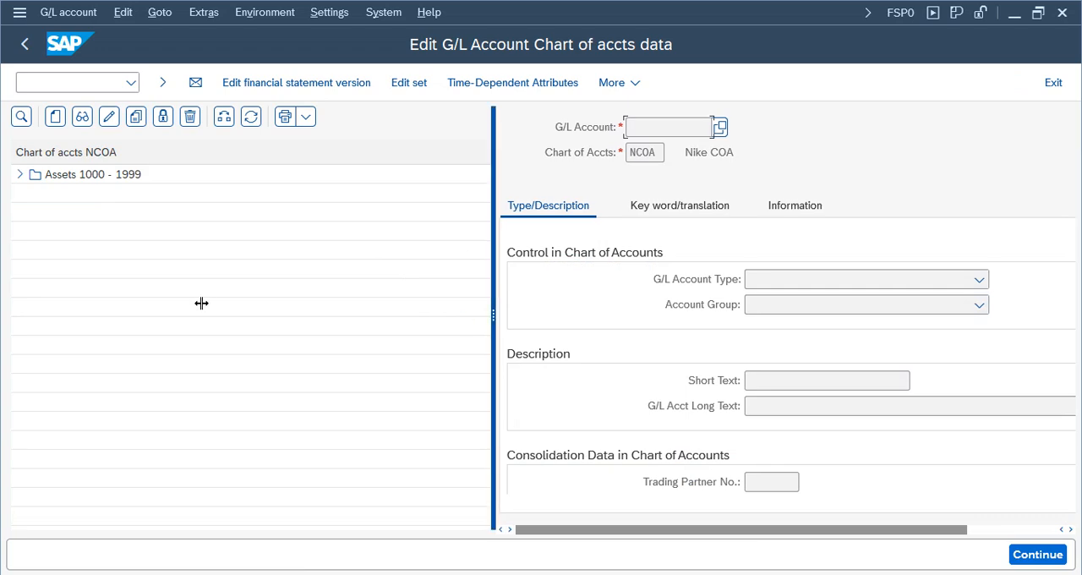
{"action": "left_click", "coordinate": [20, 175]}
{"action": "double_click", "coordinate": [119, 193]}
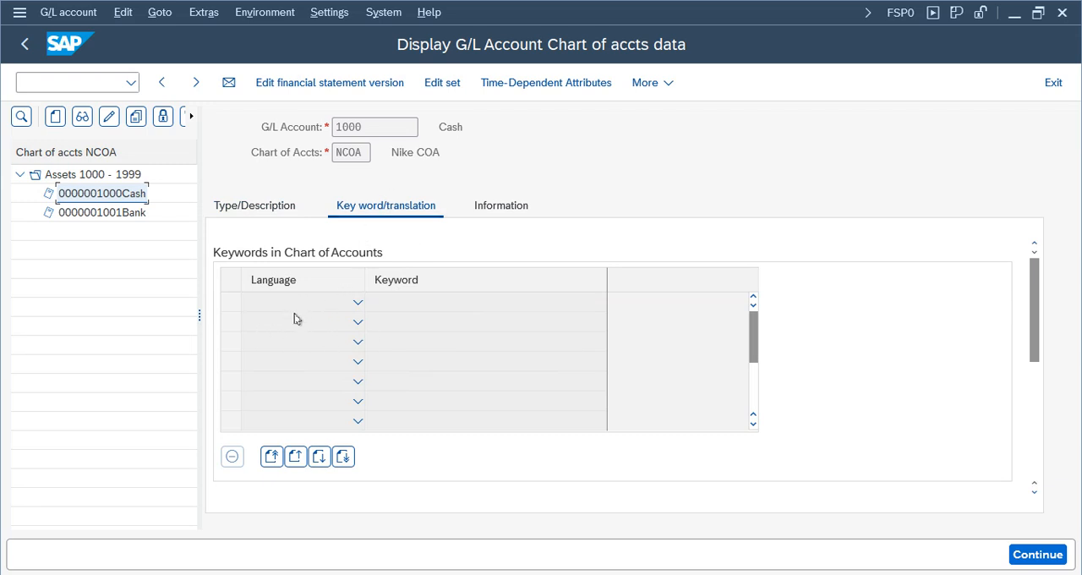
{"action": "left_click", "coordinate": [486, 206]}
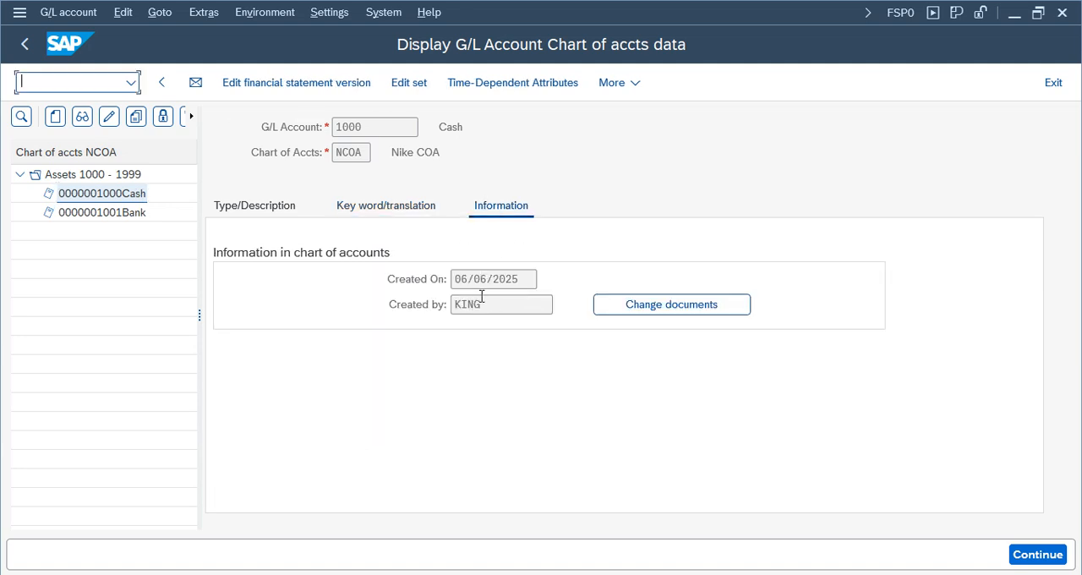
{"action": "left_click", "coordinate": [254, 206]}
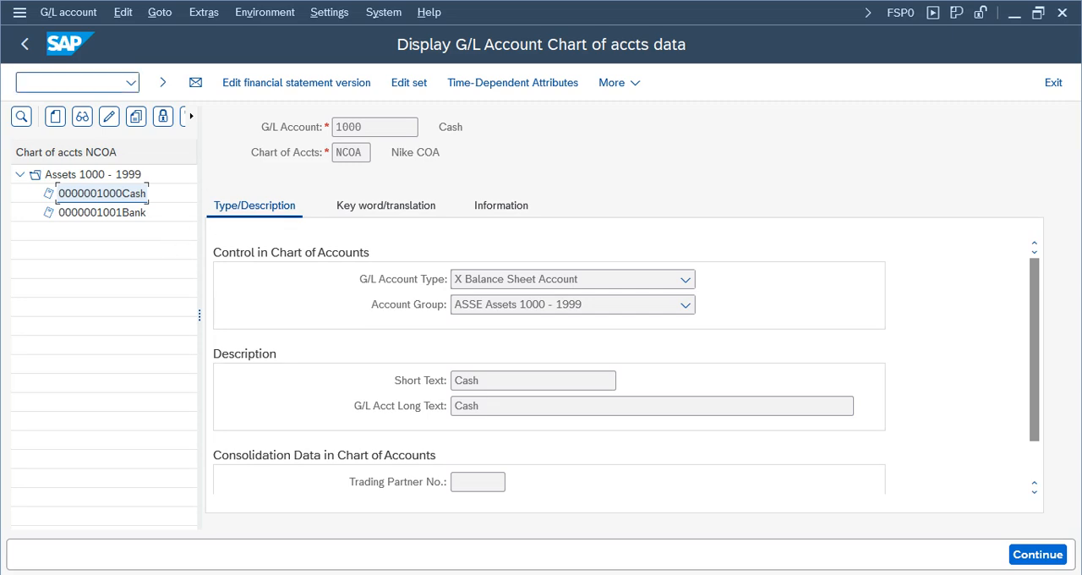
{"action": "left_click", "coordinate": [25, 44]}
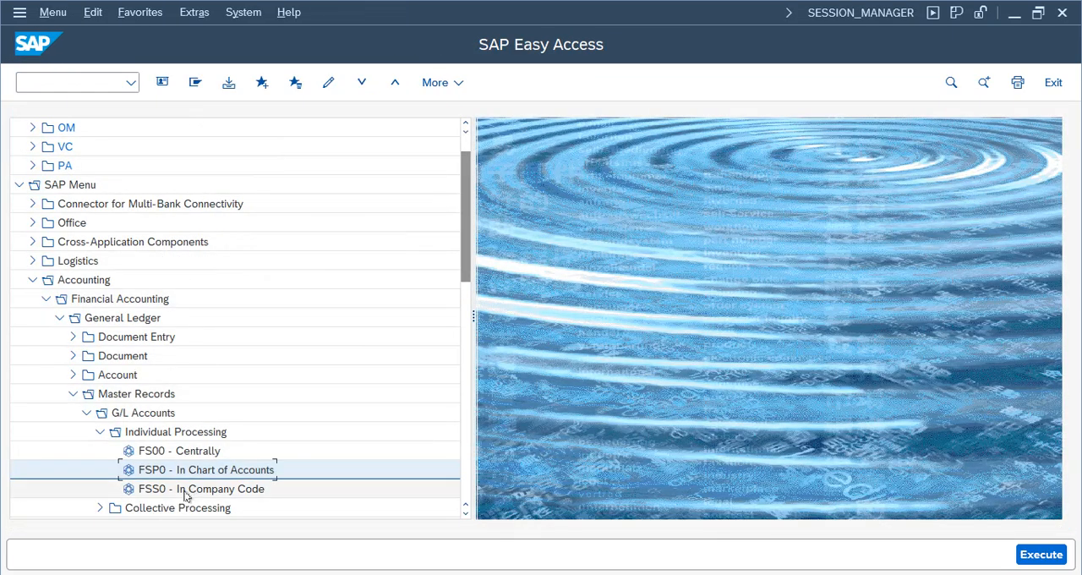
- Display account 1000 at company code level with FSS0, review its control data, document creation settings and information, and exit
{"action": "left_click", "coordinate": [183, 490]}
{"action": "double_click", "coordinate": [240, 490]}
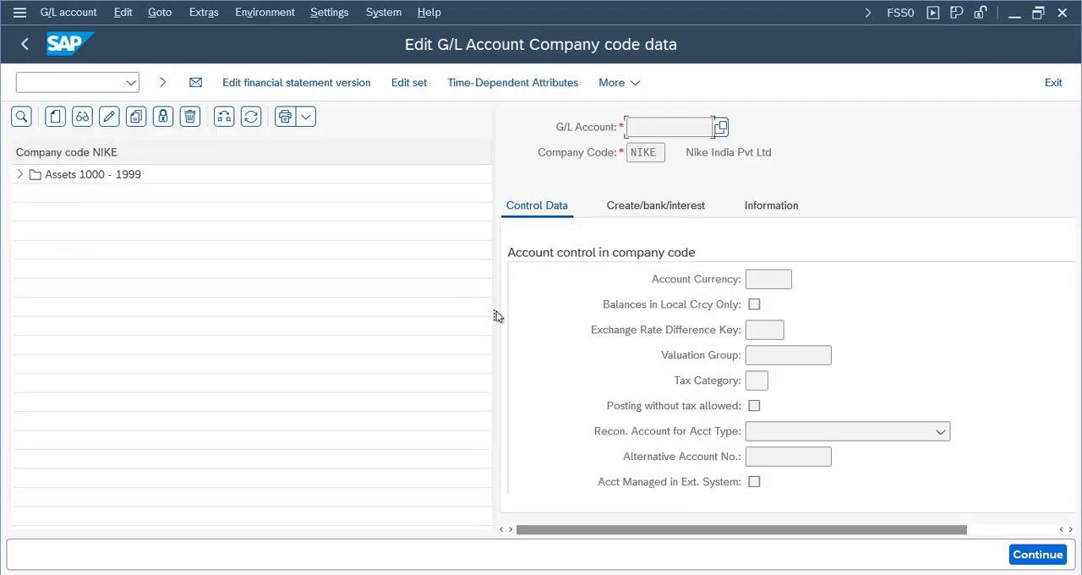
{"action": "left_click_drag", "start_coordinate": [497, 316], "coordinate": [237, 314]}
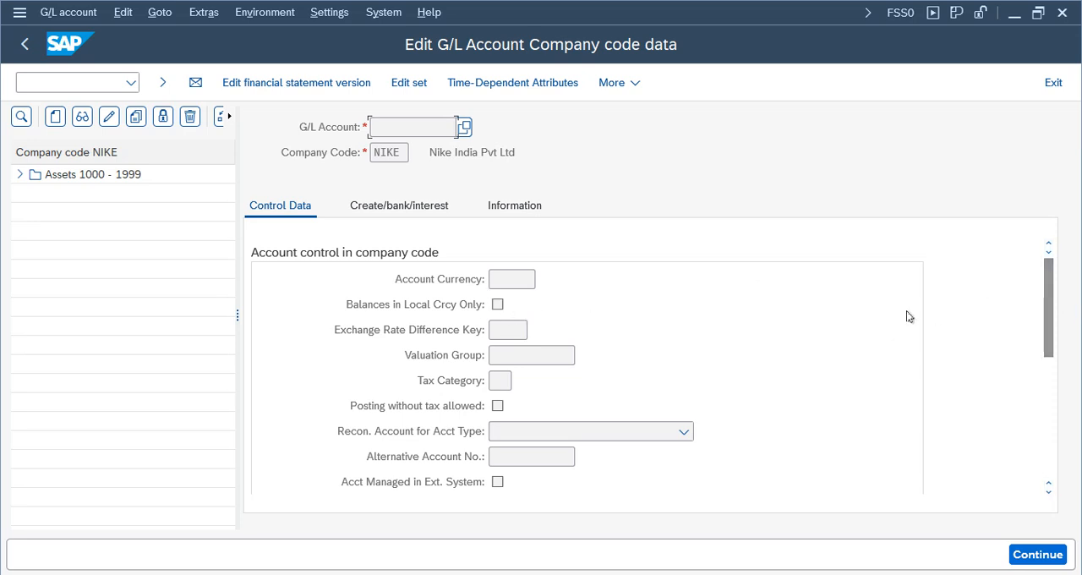
{"action": "left_click", "coordinate": [19, 174]}
{"action": "double_click", "coordinate": [118, 194]}
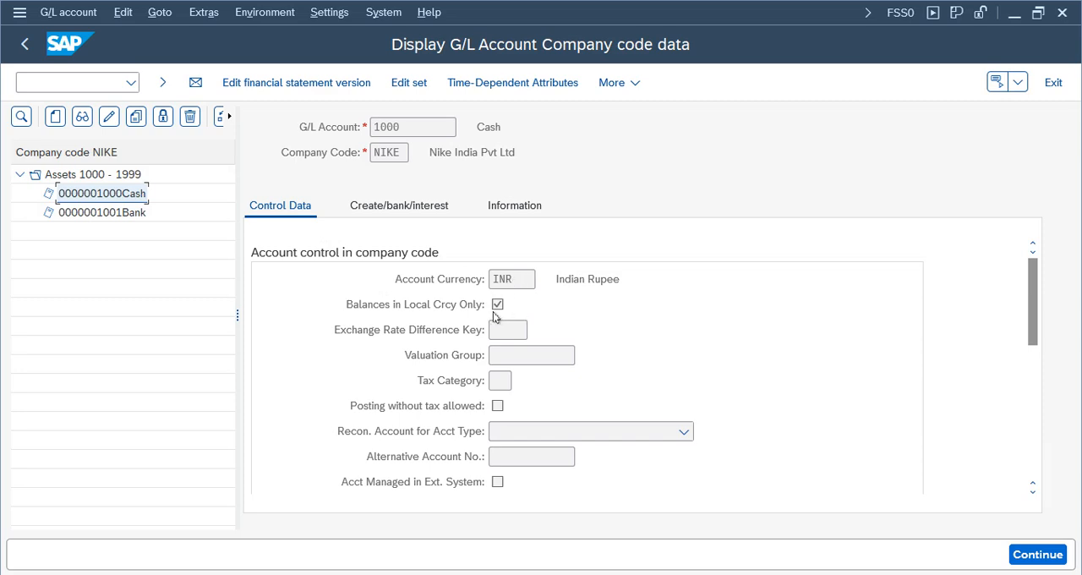
{"action": "left_click", "coordinate": [514, 279]}
{"action": "left_click_drag", "start_coordinate": [1033, 312], "coordinate": [1034, 401]}
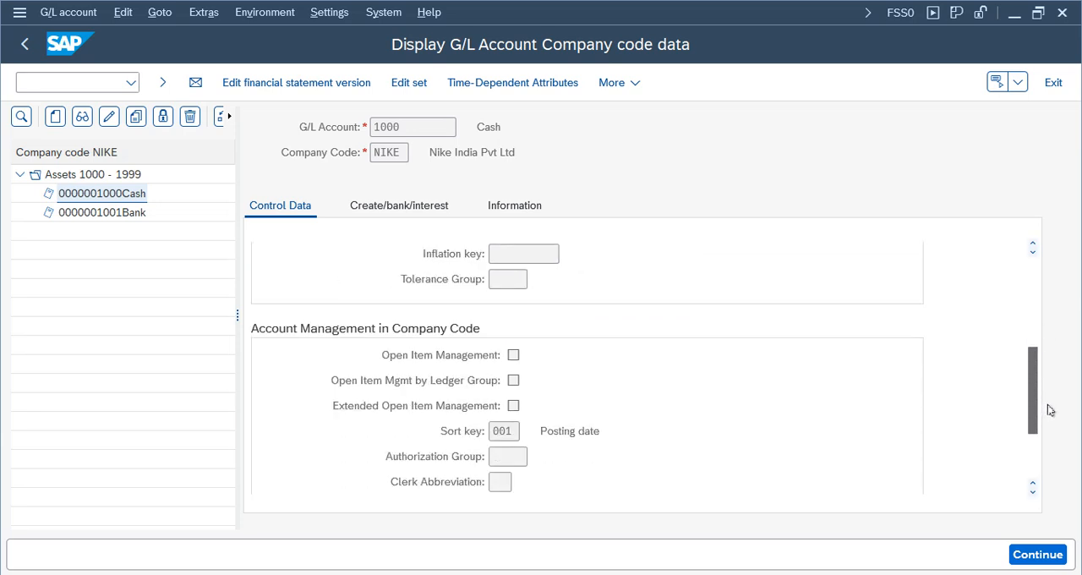
{"action": "left_click", "coordinate": [444, 208]}
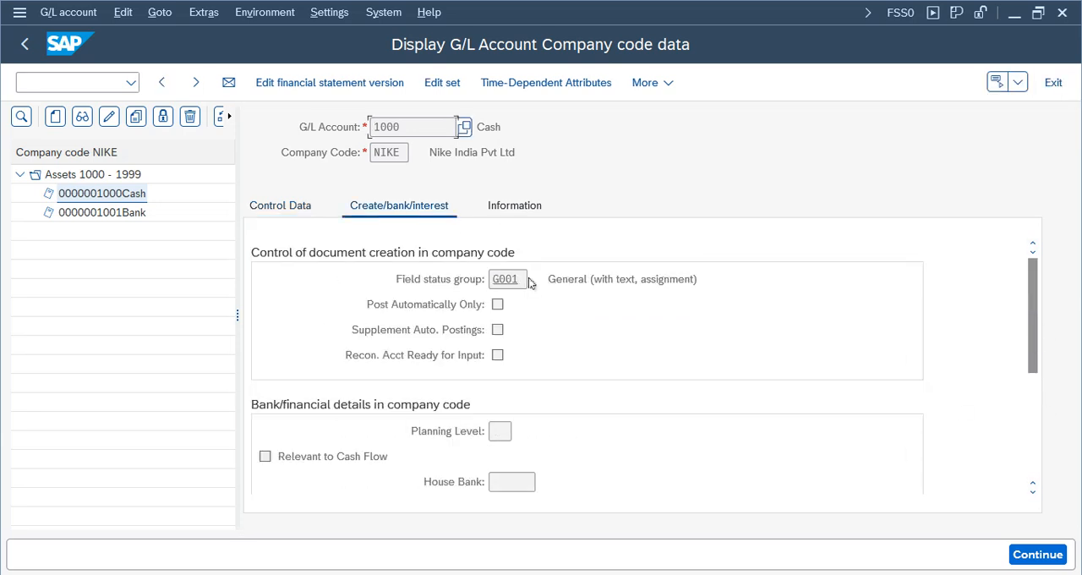
{"action": "left_click", "coordinate": [514, 205]}
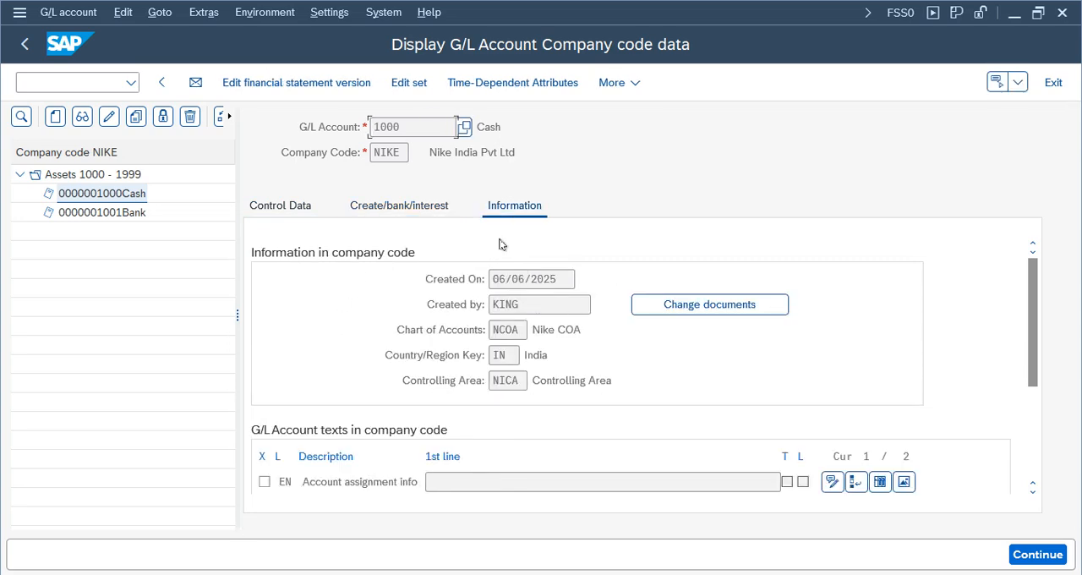
{"action": "left_click", "coordinate": [279, 207]}
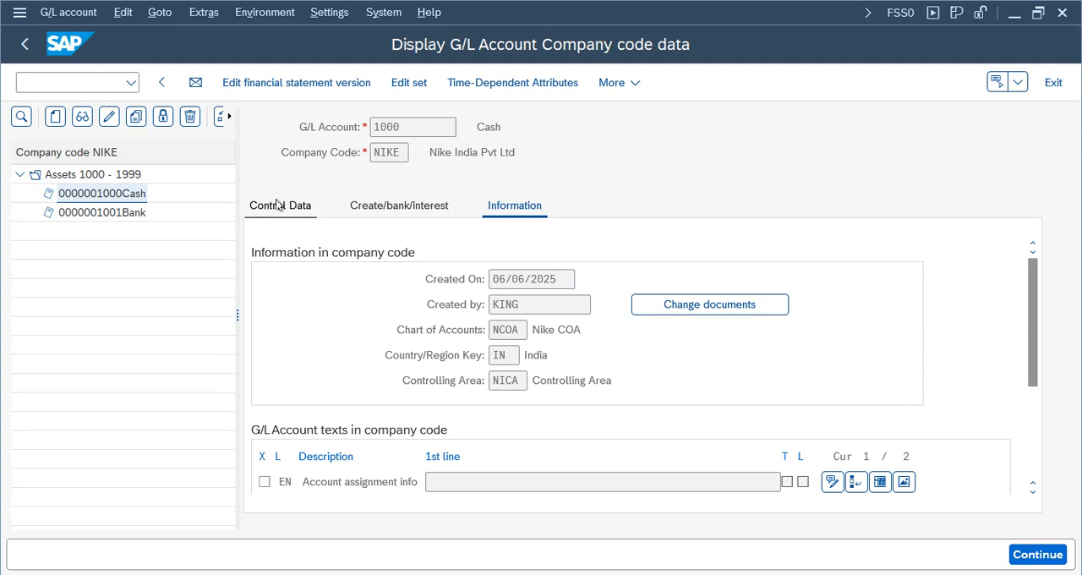
{"action": "left_click", "coordinate": [1064, 82]}
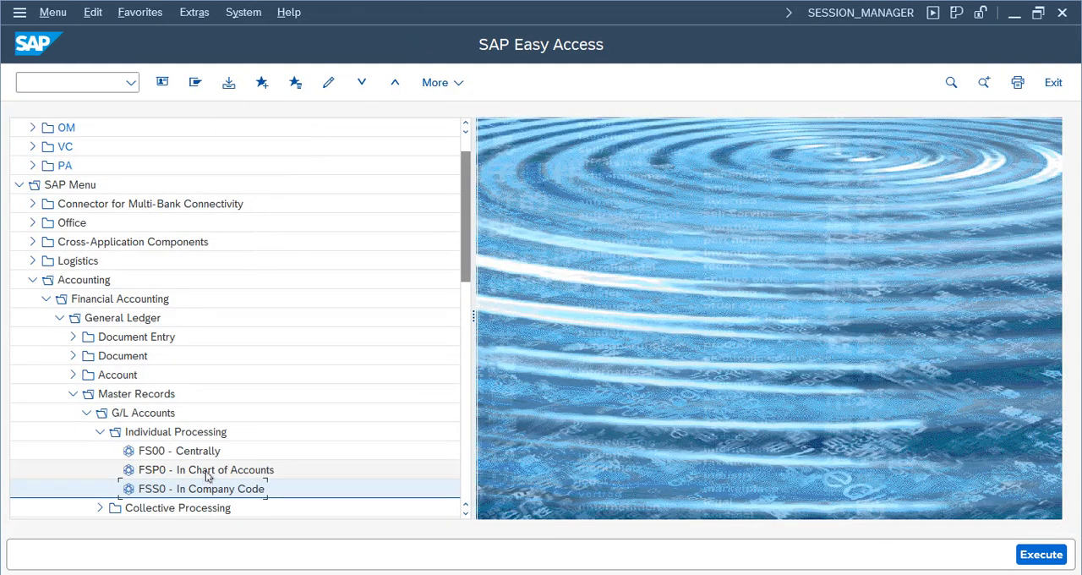
{"action": "left_click", "coordinate": [206, 473]}
{"action": "left_click", "coordinate": [222, 490]}
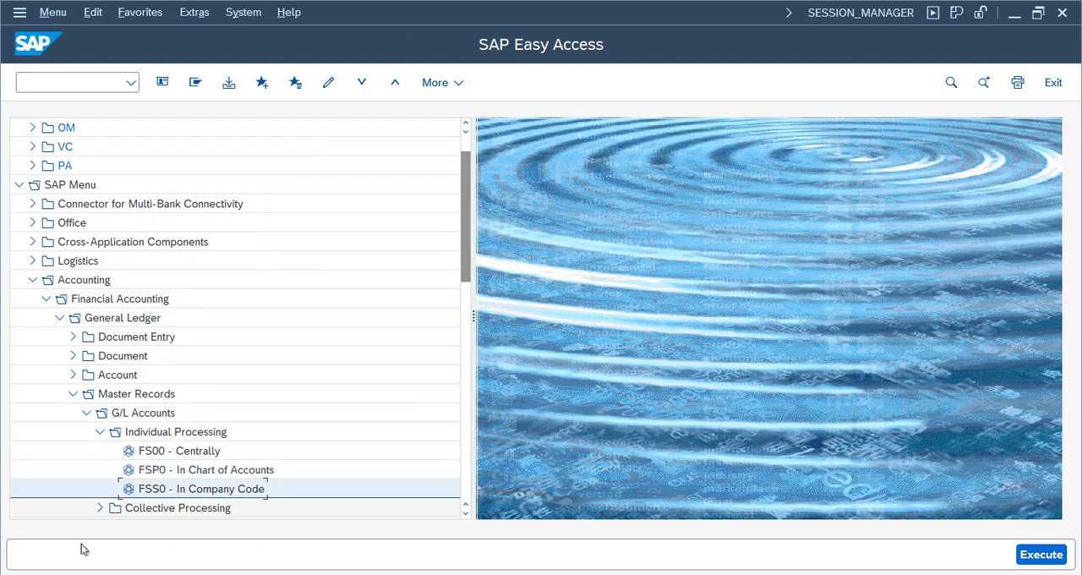
{"action": "left_click", "coordinate": [229, 471]}
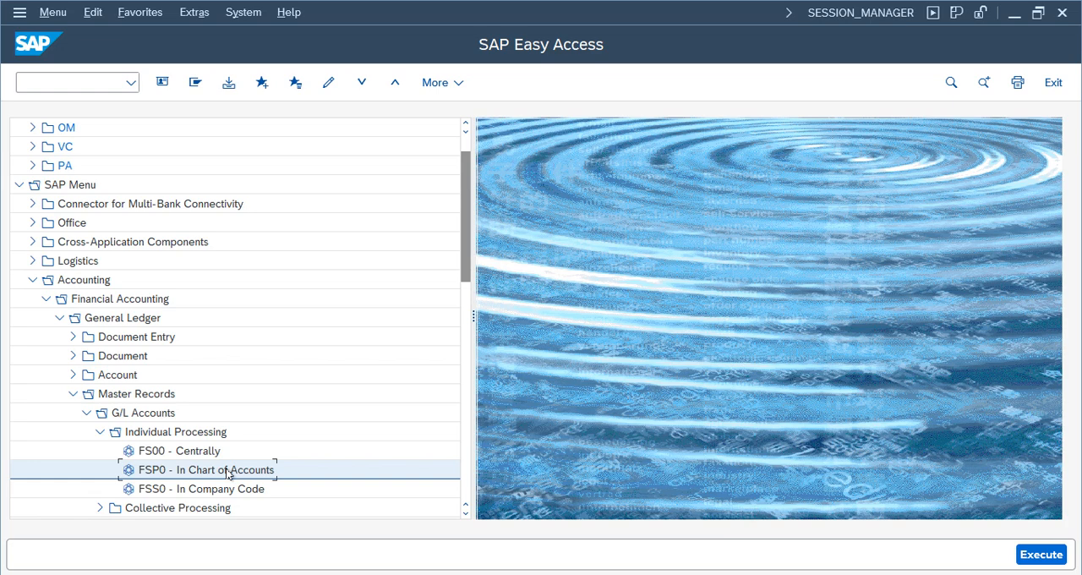
{"action": "left_click", "coordinate": [218, 490]}
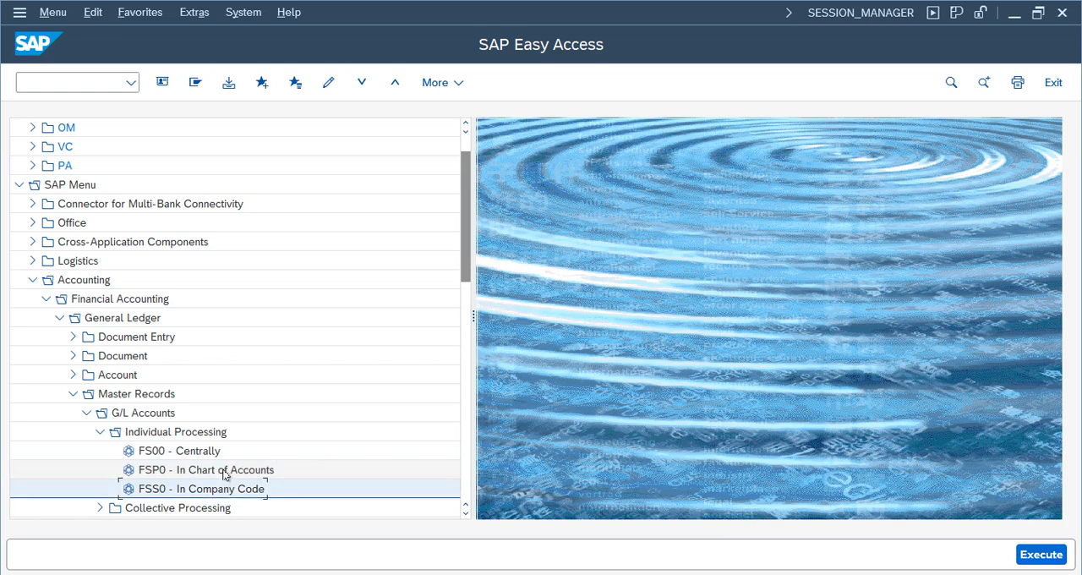
{"action": "left_click", "coordinate": [223, 473]}
{"action": "left_click", "coordinate": [221, 491]}
{"action": "left_click", "coordinate": [229, 473]}
{"action": "left_click", "coordinate": [218, 492]}
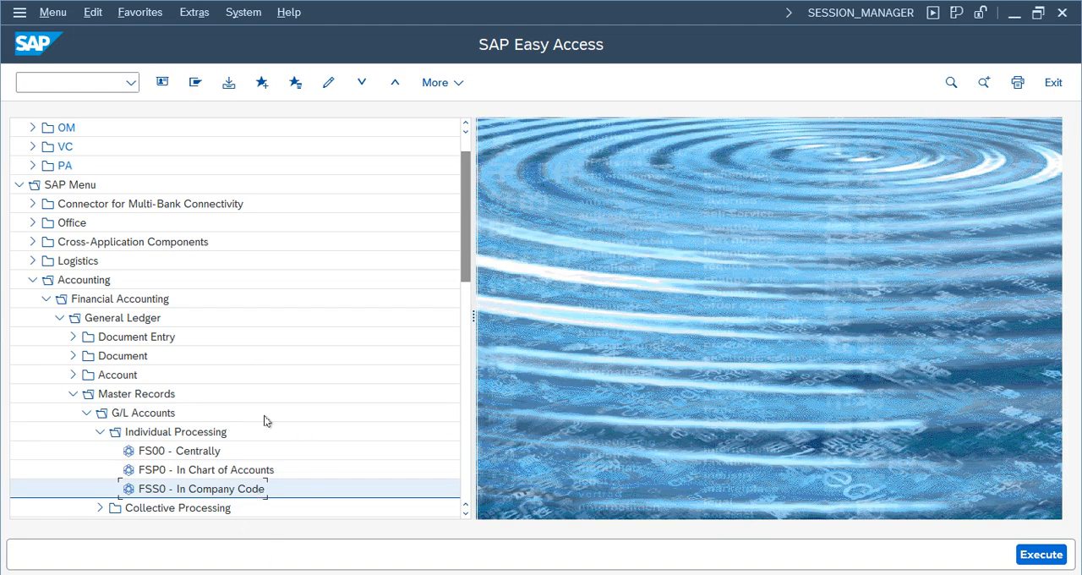
{"action": "left_click", "coordinate": [176, 453]}
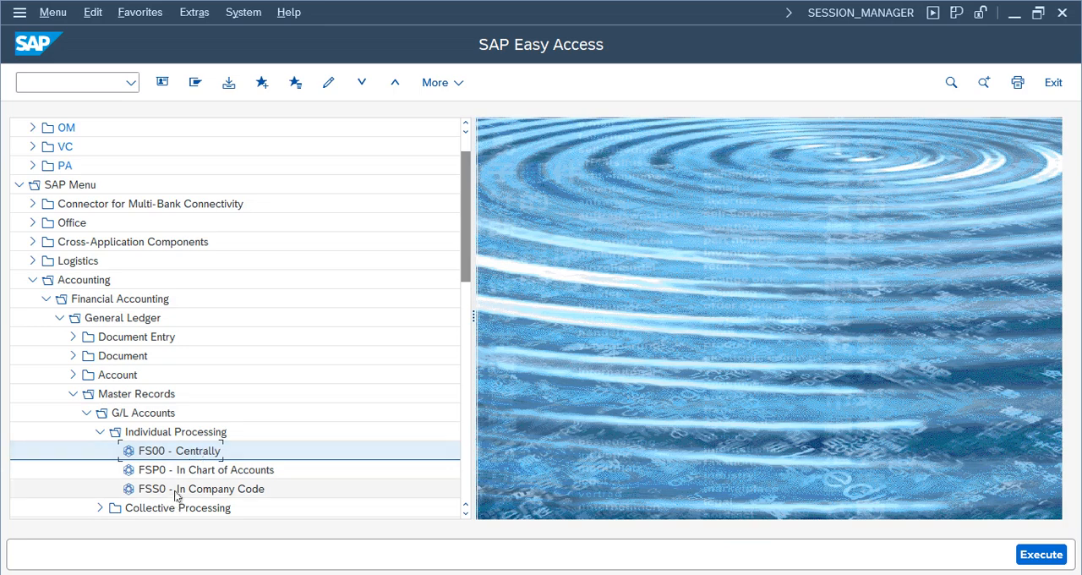
{"action": "left_click", "coordinate": [203, 490]}
{"action": "left_click", "coordinate": [205, 456]}
{"action": "left_click", "coordinate": [210, 493]}
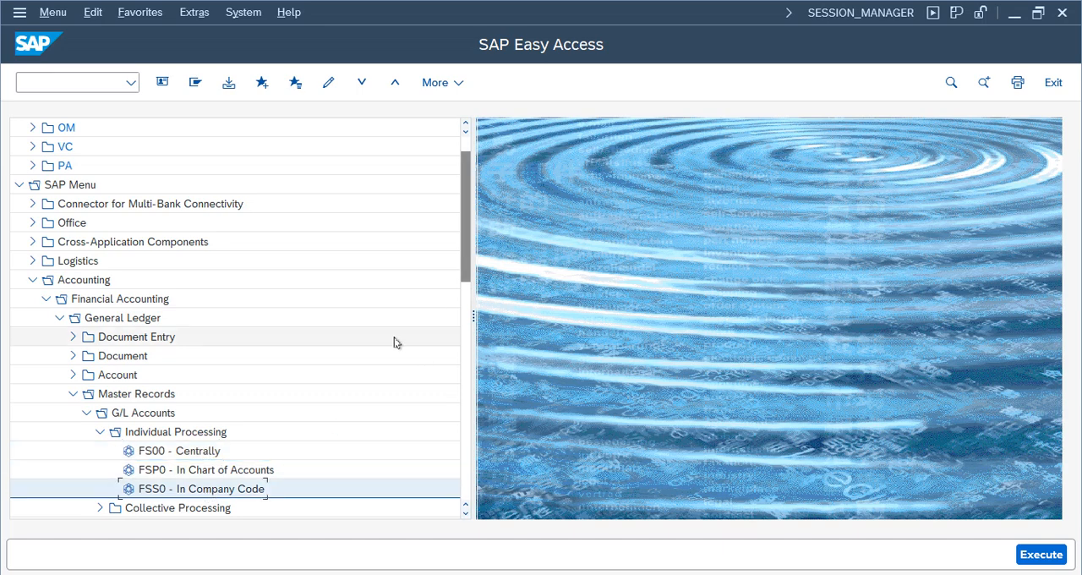
- View the chart of accounts level maintenance screen for G/L accounts (FSP0) and return to the SAP menu
{"action": "left_click", "coordinate": [207, 471]}
{"action": "double_click", "coordinate": [207, 472]}
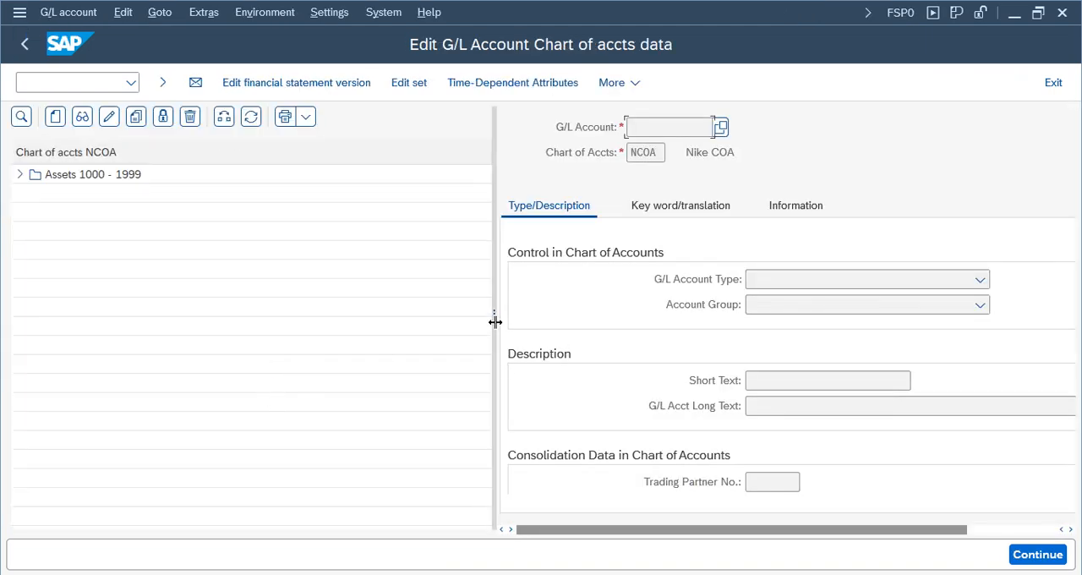
{"action": "left_click_drag", "start_coordinate": [494, 317], "coordinate": [359, 317]}
{"action": "left_click", "coordinate": [21, 44]}
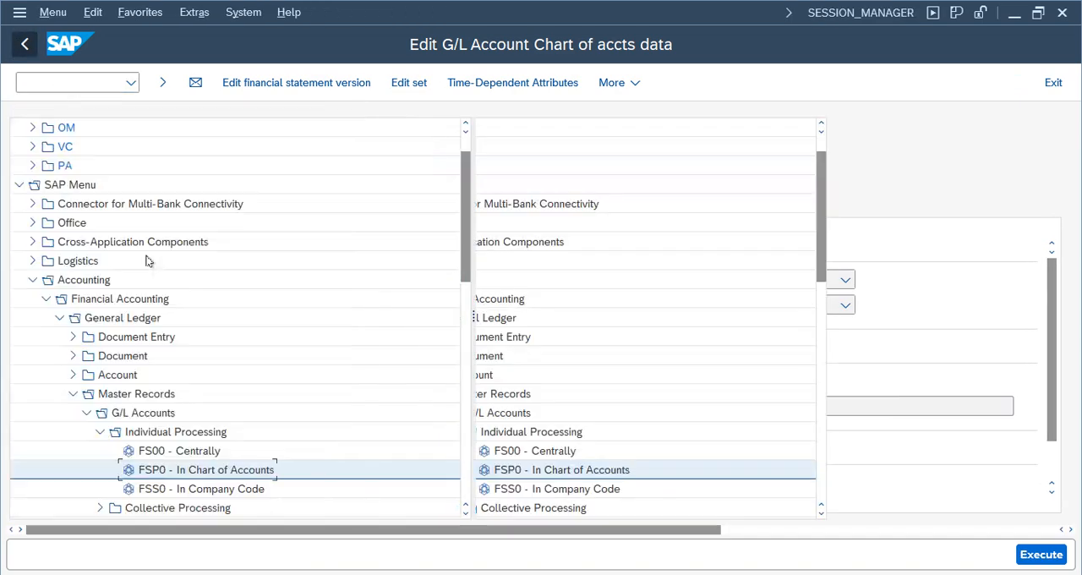
- Display Cash account 1000 in central G/L account maintenance (FS00) to view its data sections, and exit to the SAP menu
{"action": "double_click", "coordinate": [194, 450]}
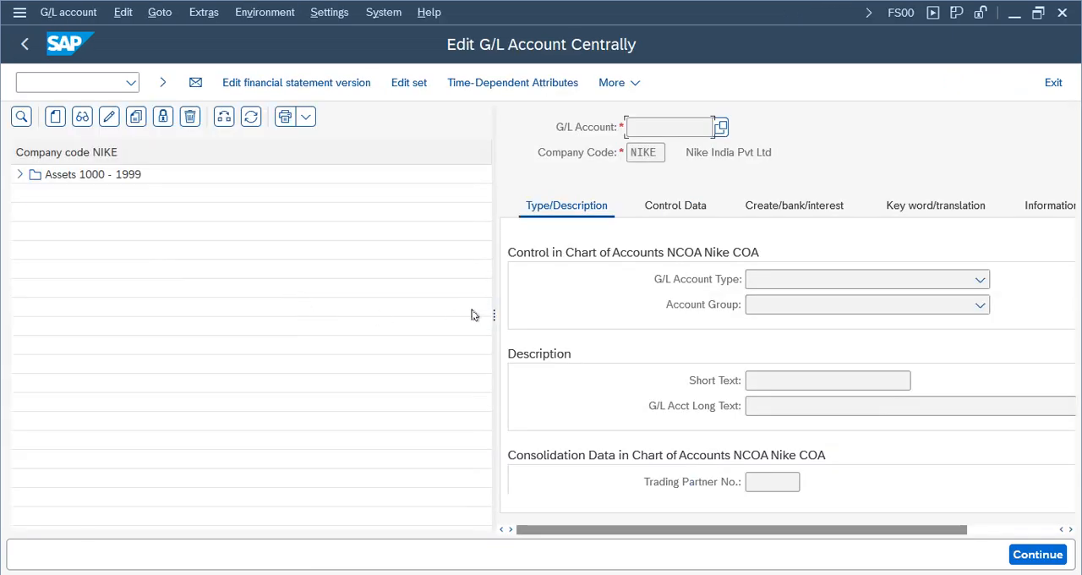
{"action": "left_click_drag", "start_coordinate": [495, 314], "coordinate": [17, 176]}
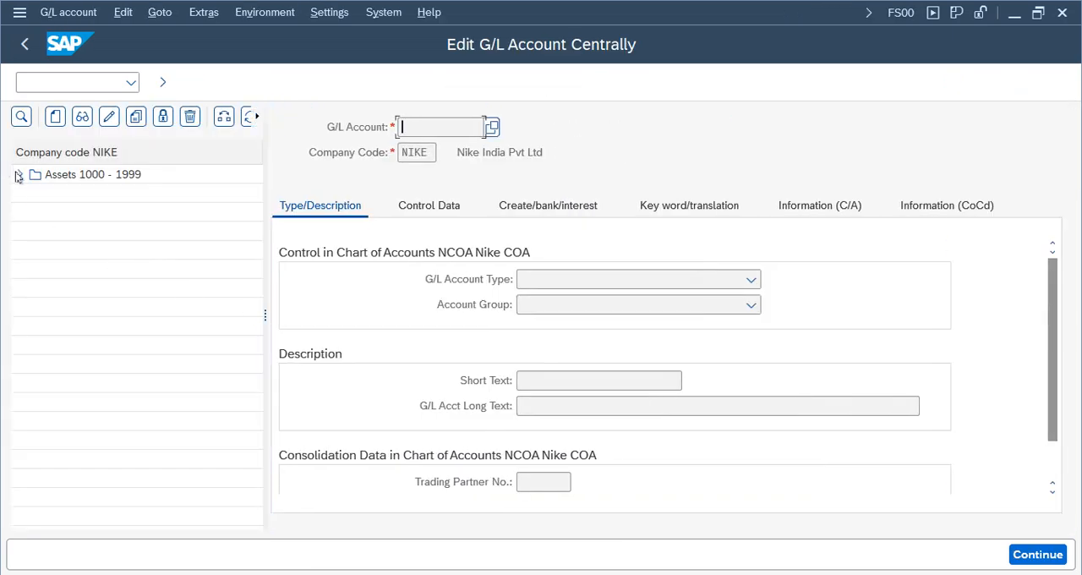
{"action": "left_click", "coordinate": [17, 175]}
{"action": "double_click", "coordinate": [73, 193]}
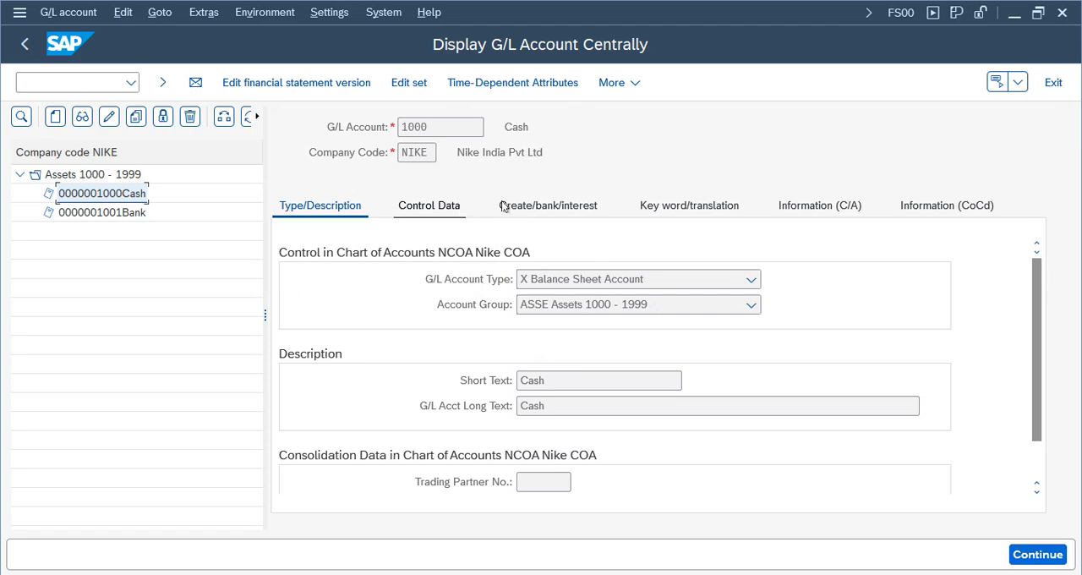
{"action": "left_click", "coordinate": [1056, 83]}
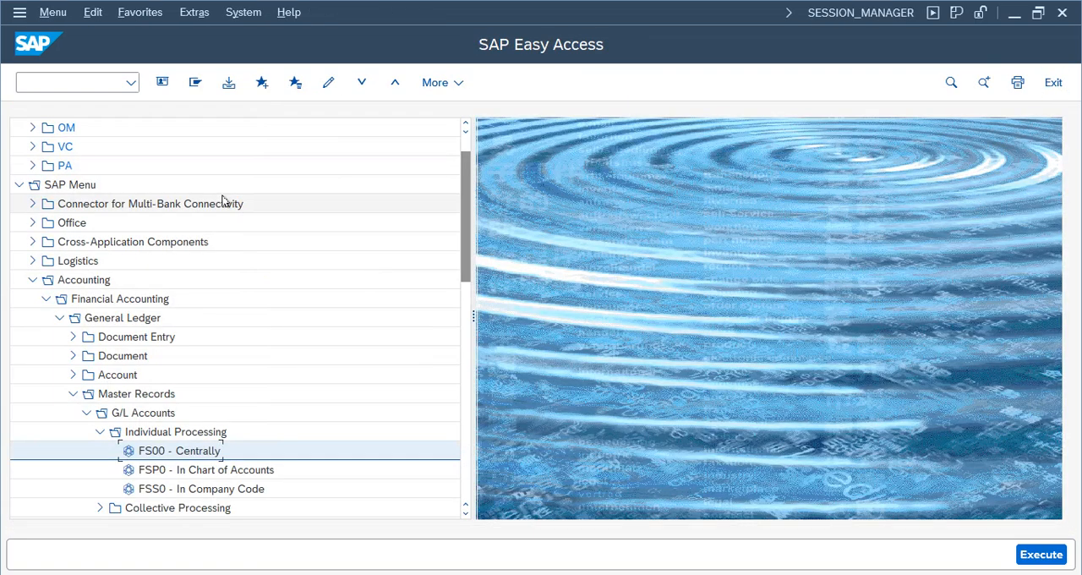
- Start transaction SE16N and load table SKA1, the G/L account master at chart of accounts level
{"action": "left_click", "coordinate": [79, 82]}
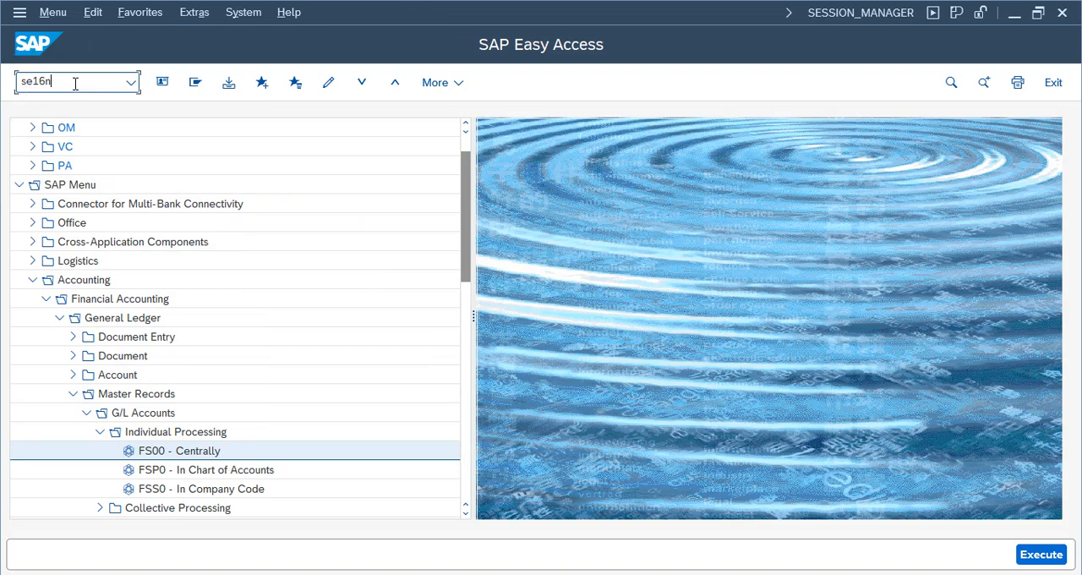
{"action": "key", "text": "Return"}
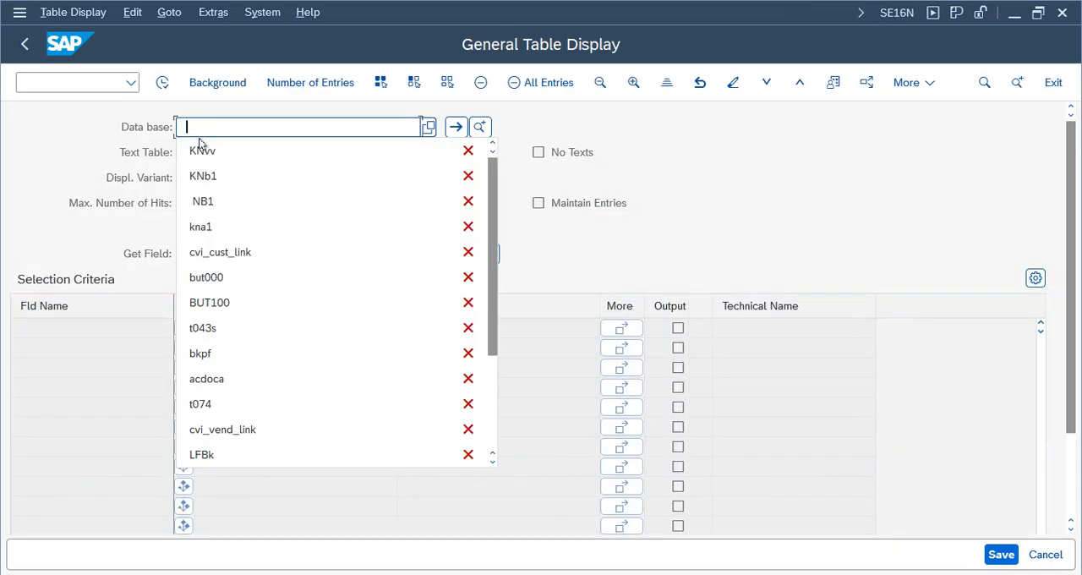
{"action": "key", "text": "BackSpace"}
{"action": "type", "text": "ska"}
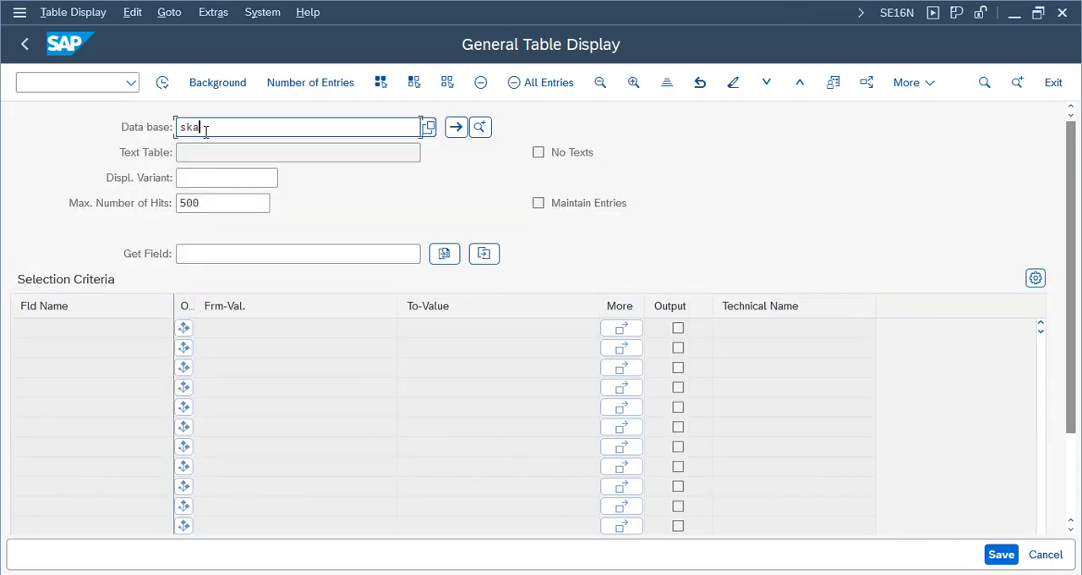
{"action": "type", "text": "1"}
{"action": "key", "text": "Return"}
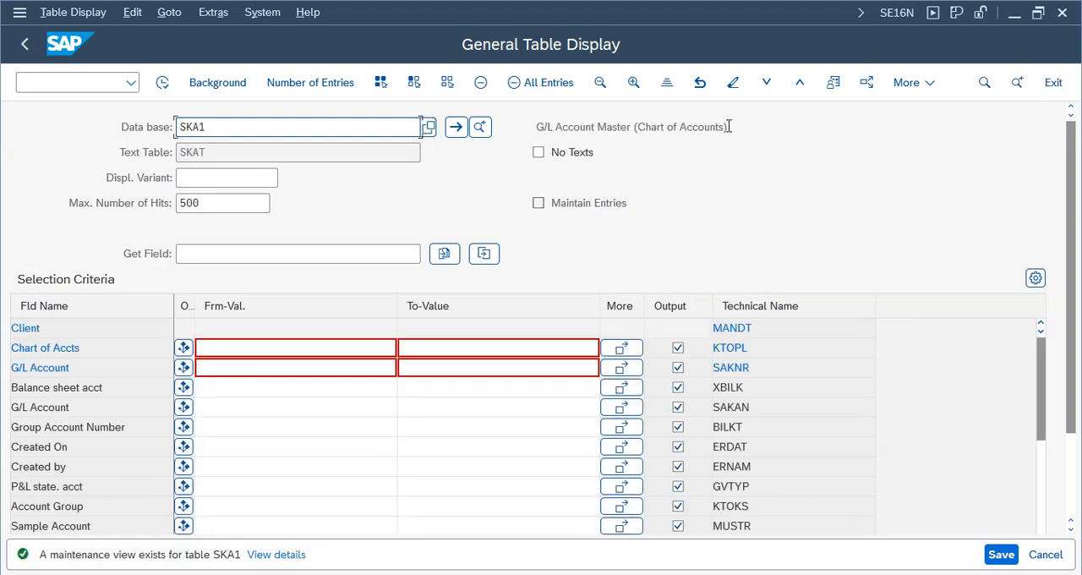
{"action": "left_click_drag", "start_coordinate": [729, 126], "coordinate": [512, 123]}
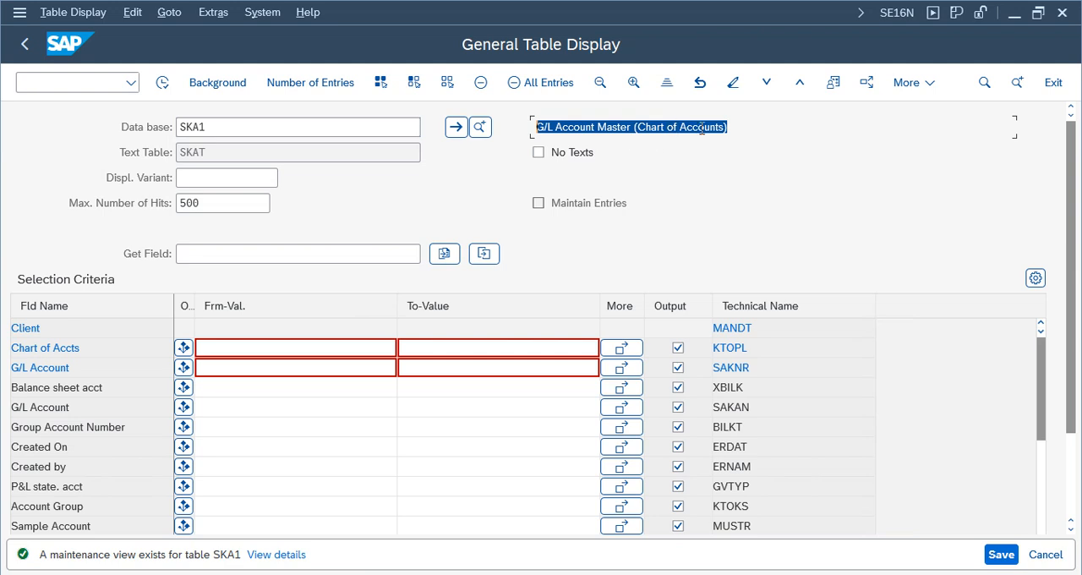
{"action": "left_click_drag", "start_coordinate": [737, 128], "coordinate": [503, 128]}
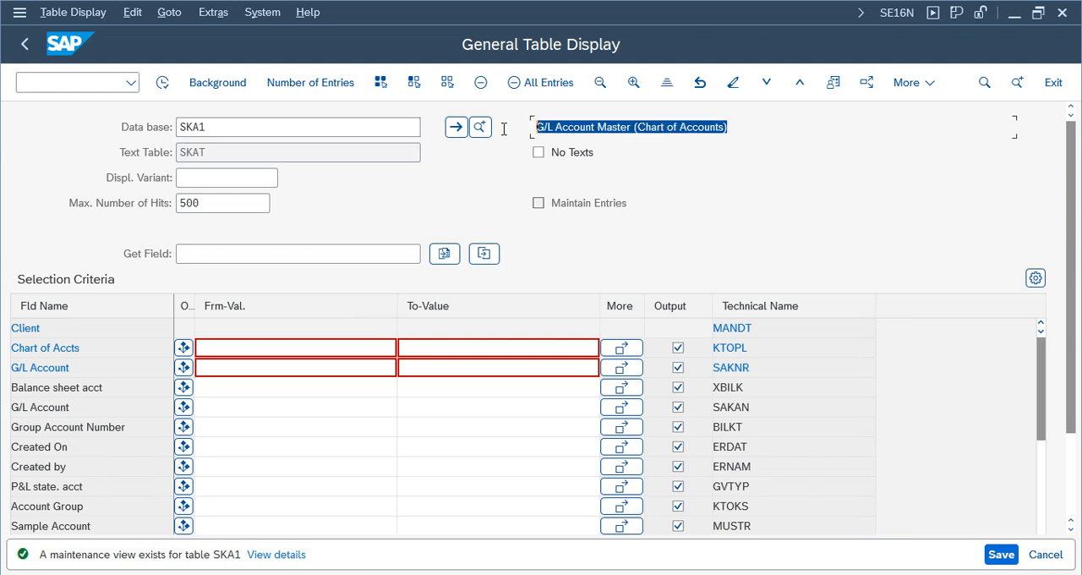
- Restrict the SKA1 selection to chart of accounts NCOA and display the matching entries
{"action": "left_click", "coordinate": [226, 349]}
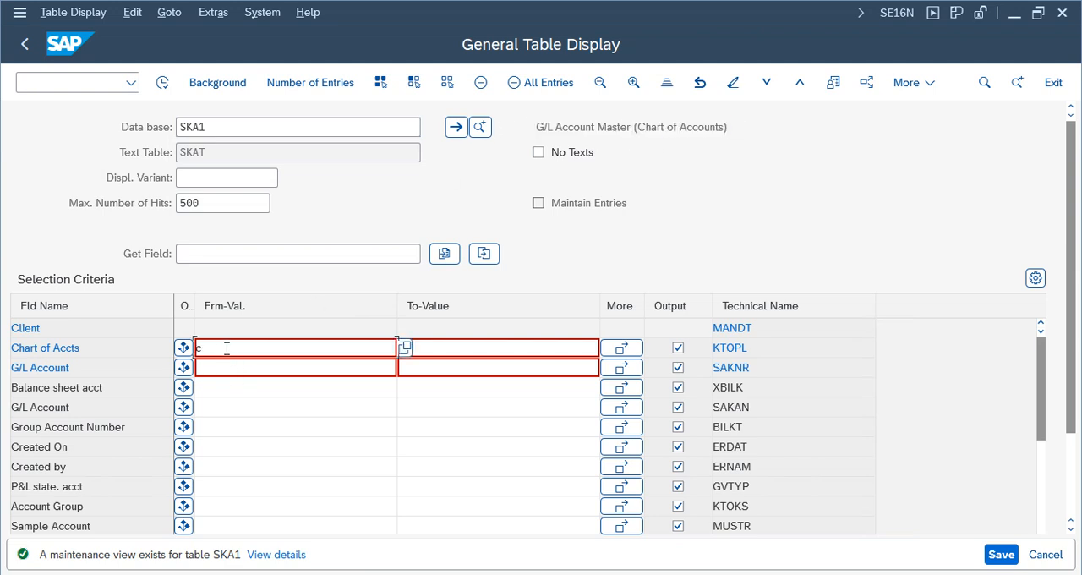
{"action": "type", "text": "coan"}
{"action": "key", "text": "BackSpace"}
{"action": "key", "text": "BackSpace"}
{"action": "key", "text": "BackSpace"}
{"action": "key", "text": "BackSpace"}
{"action": "type", "text": "ncoa"}
{"action": "key", "text": "Return"}
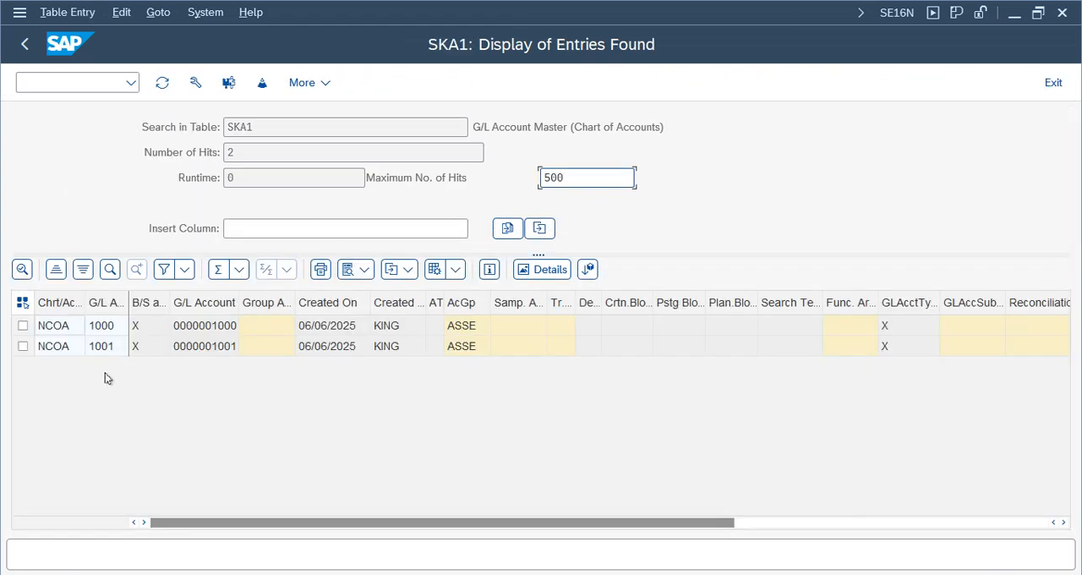
- Widen the chart of accounts and G/L account columns, and examine both accounts' balance sheet flag, creation data and account group
{"action": "double_click", "coordinate": [128, 302]}
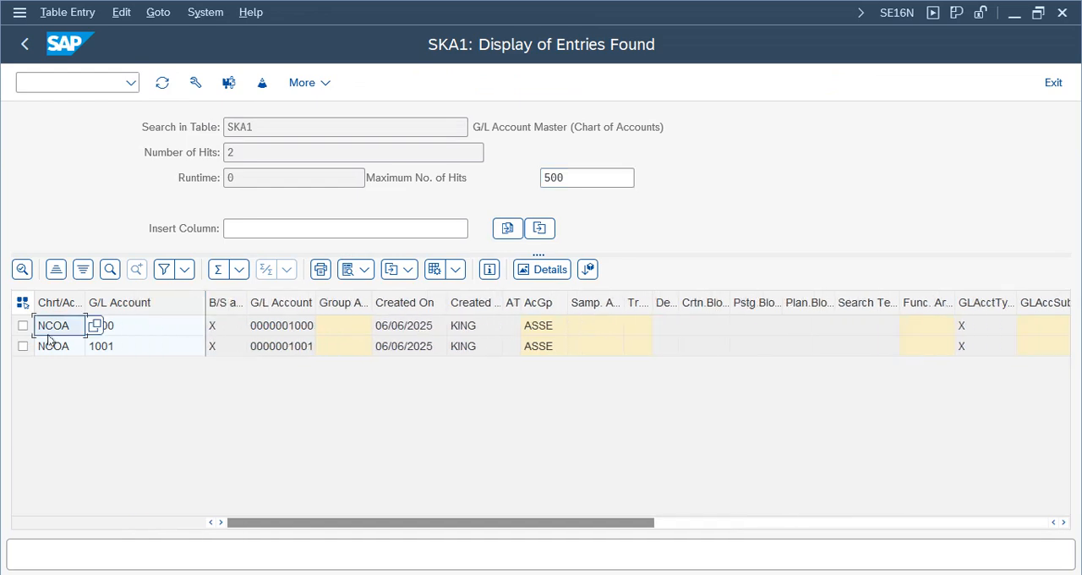
{"action": "double_click", "coordinate": [85, 302]}
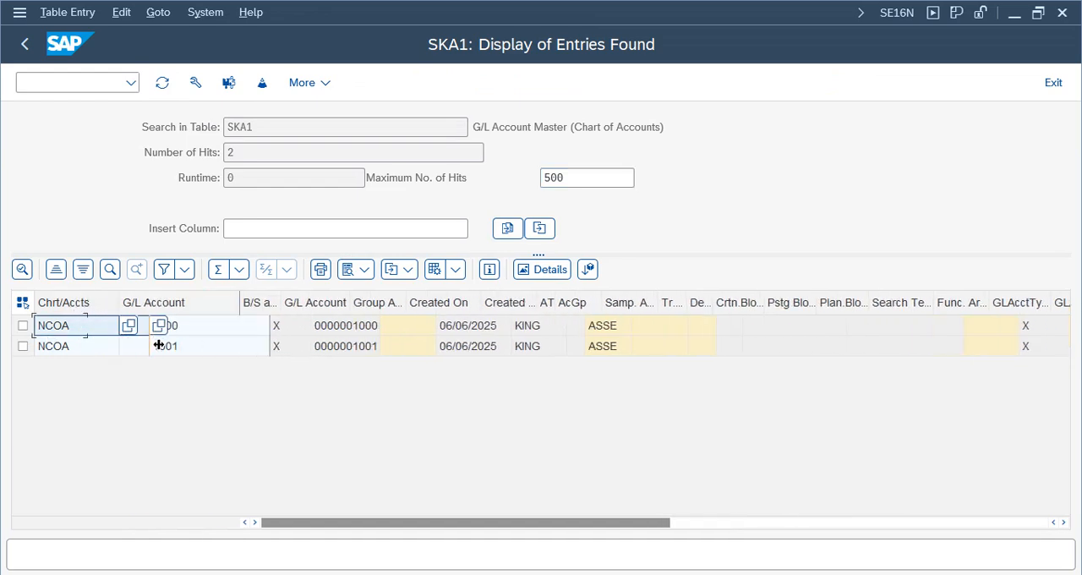
{"action": "left_click", "coordinate": [191, 348]}
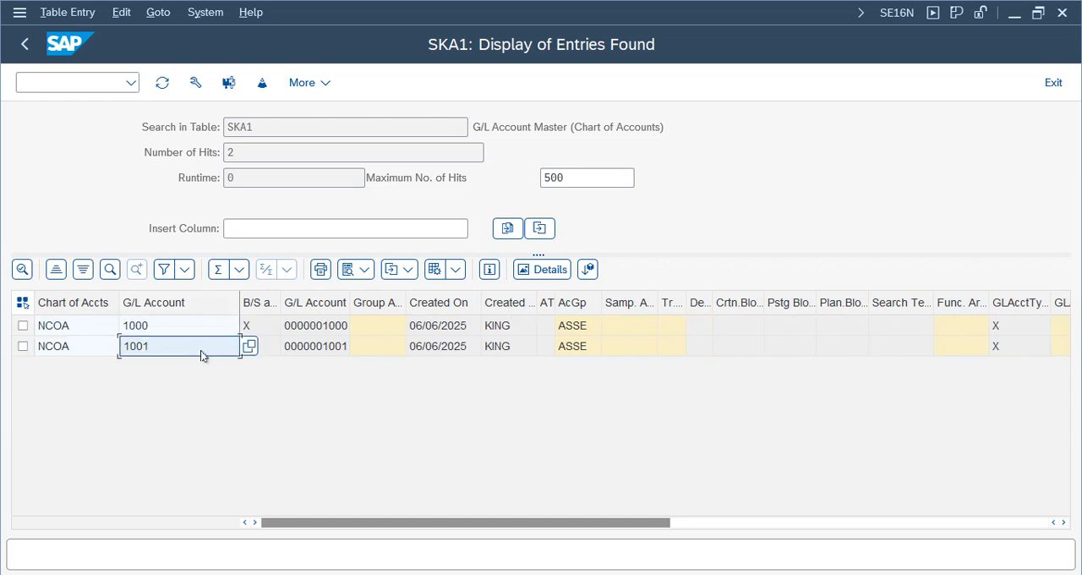
{"action": "left_click", "coordinate": [262, 346]}
{"action": "left_click", "coordinate": [318, 347]}
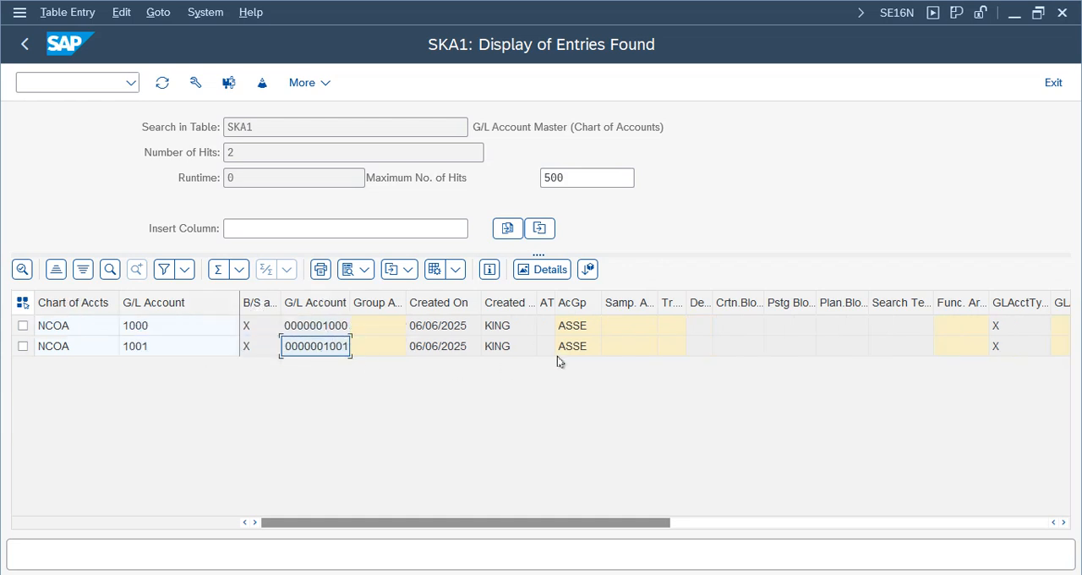
{"action": "left_click", "coordinate": [450, 328]}
{"action": "left_click", "coordinate": [519, 328]}
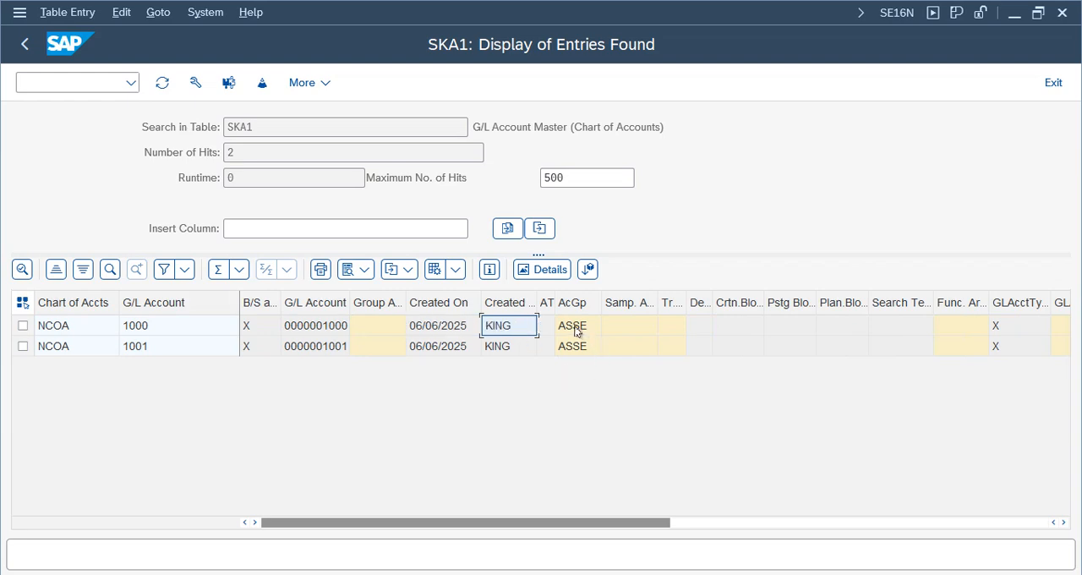
{"action": "left_click", "coordinate": [574, 331]}
- Examine the remaining SKA1 columns through the account type, texts and time stamps, and return to the table selection
{"action": "left_click", "coordinate": [1000, 331]}
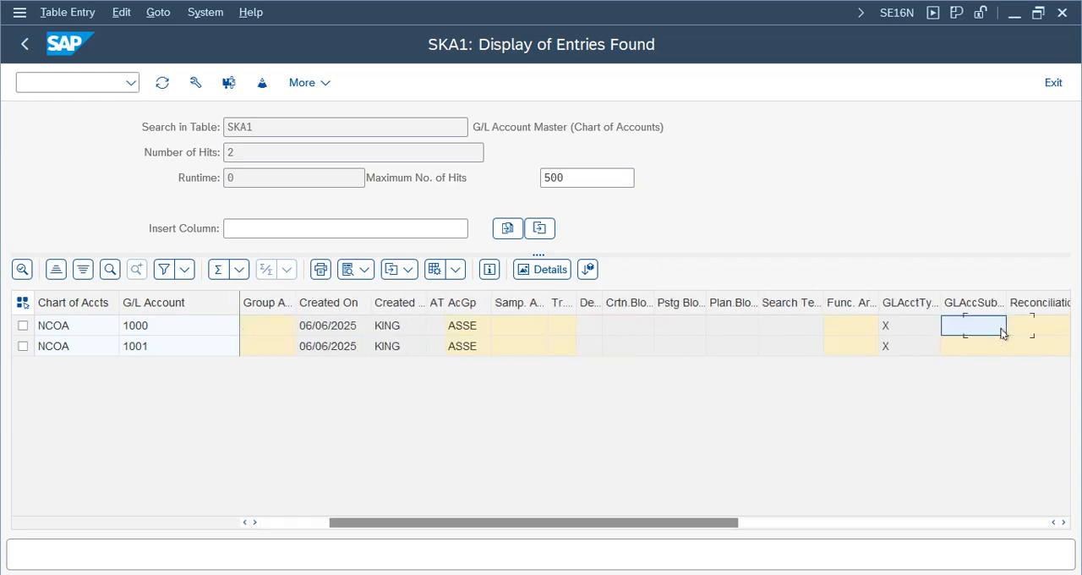
{"action": "key", "text": "Right"}
{"action": "key", "text": "Right"}
{"action": "key", "text": "Right"}
{"action": "key", "text": "Right"}
{"action": "key", "text": "Right"}
{"action": "key", "text": "Right"}
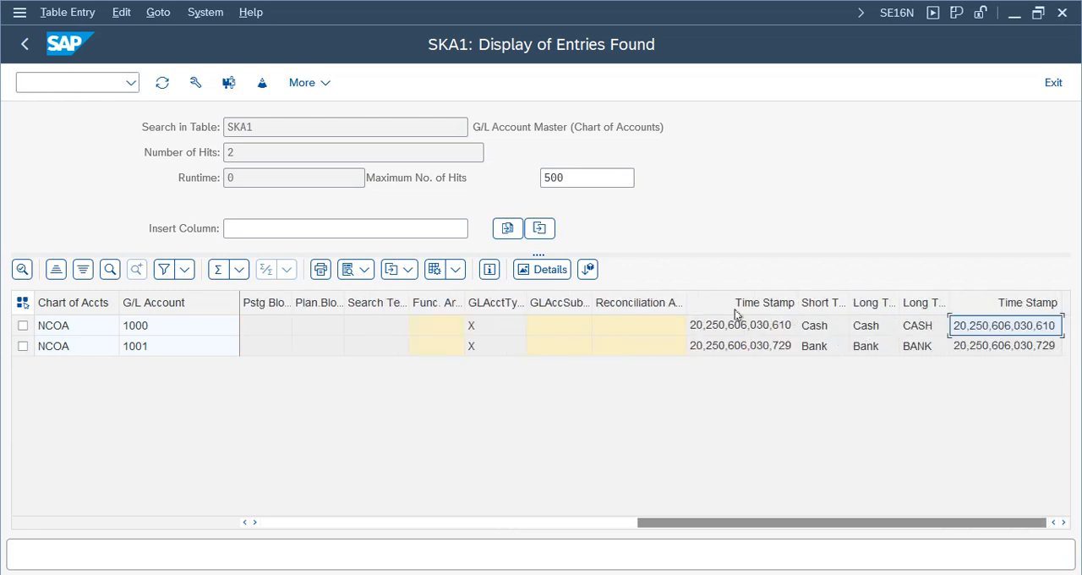
{"action": "left_click_drag", "start_coordinate": [676, 132], "coordinate": [401, 127]}
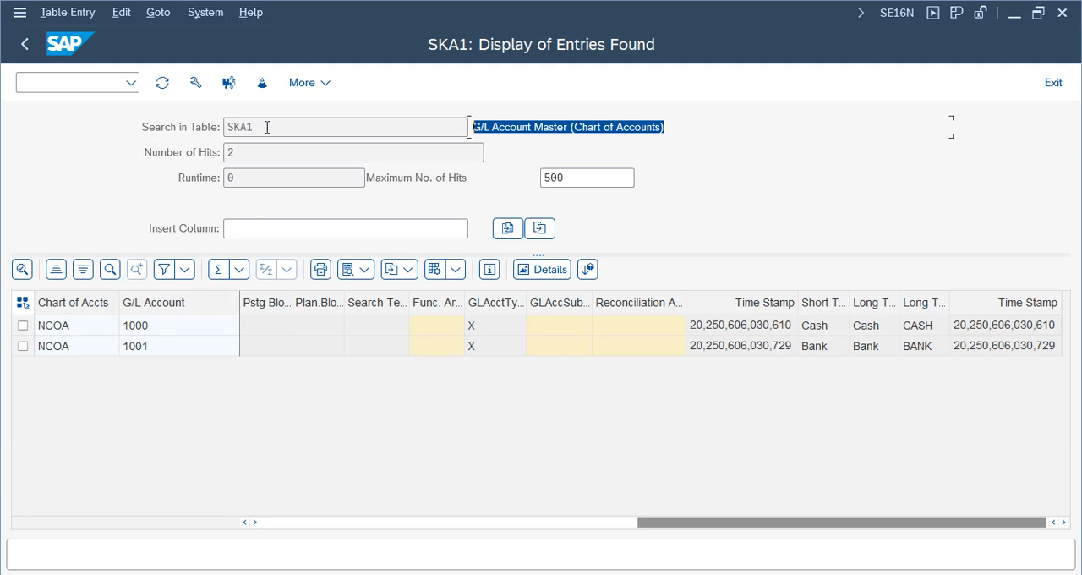
{"action": "left_click_drag", "start_coordinate": [267, 126], "coordinate": [232, 128]}
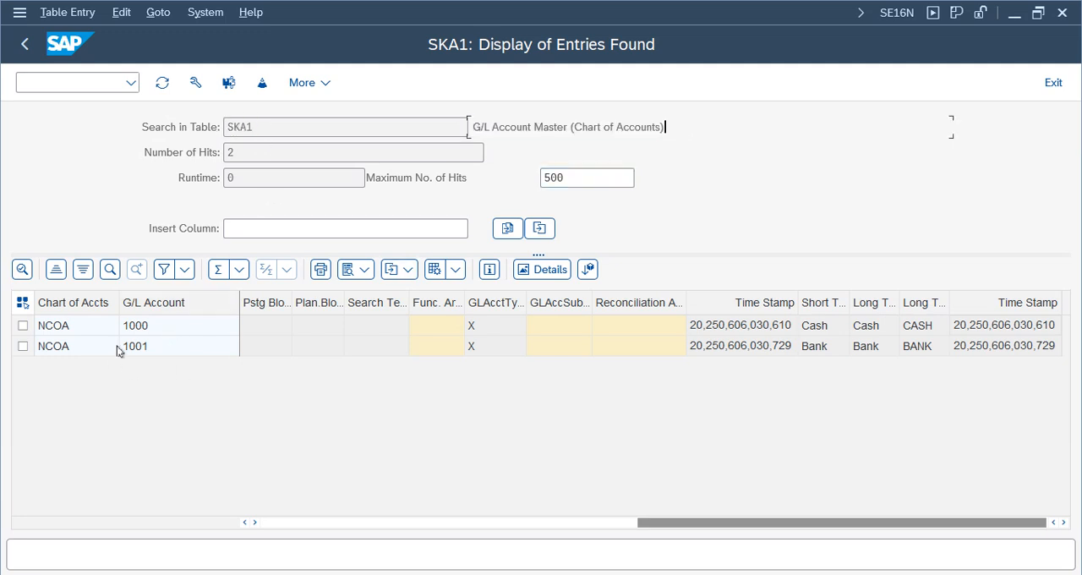
{"action": "left_click", "coordinate": [139, 325]}
{"action": "double_click", "coordinate": [271, 128]}
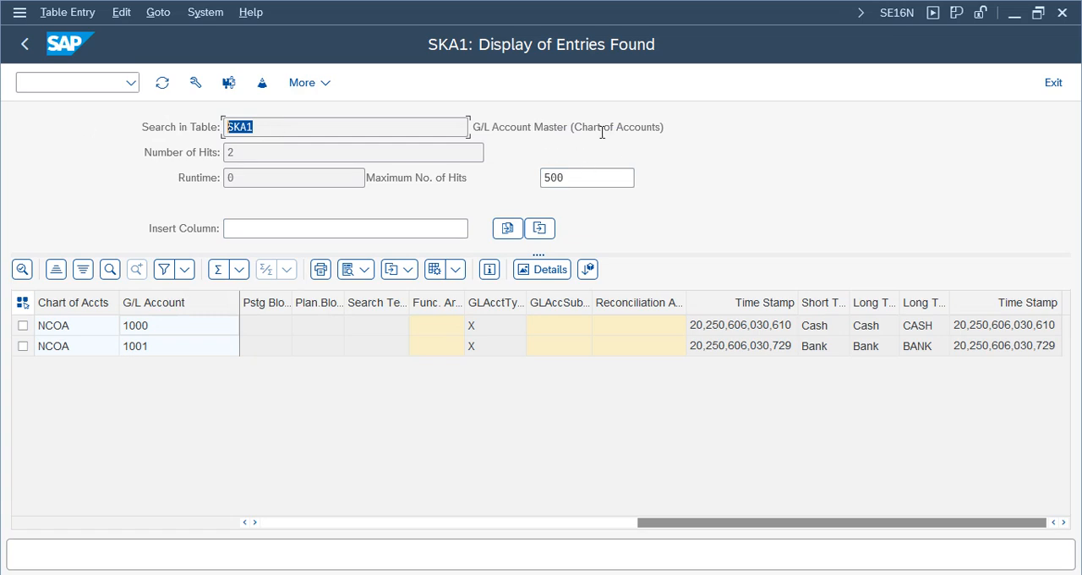
{"action": "left_click", "coordinate": [24, 48]}
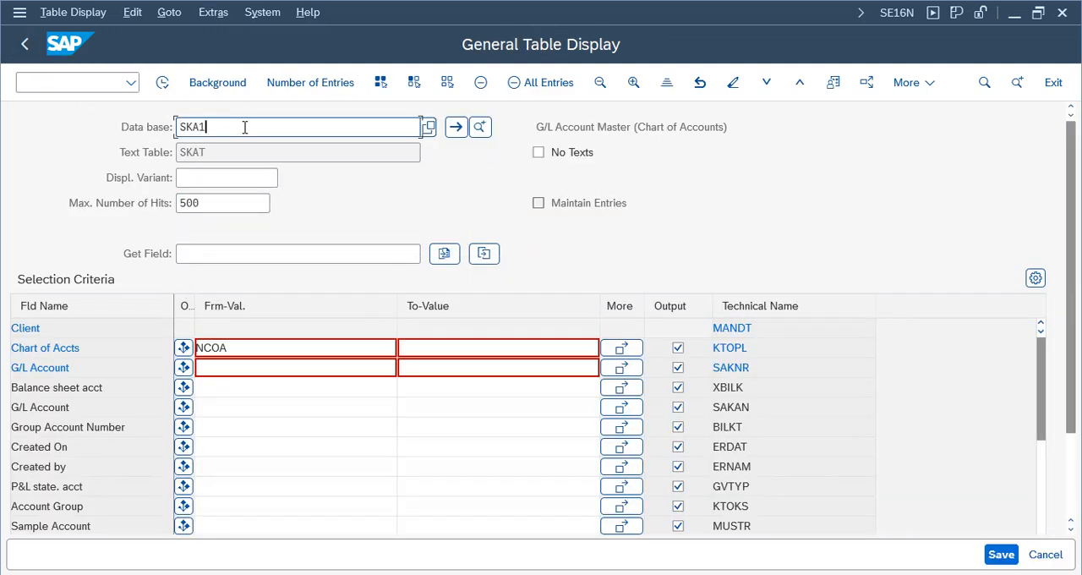
- Replace the table with SKB1 and load its company code level selection fields
{"action": "key", "text": "BackSpace"}
{"action": "key", "text": "BackSpace"}
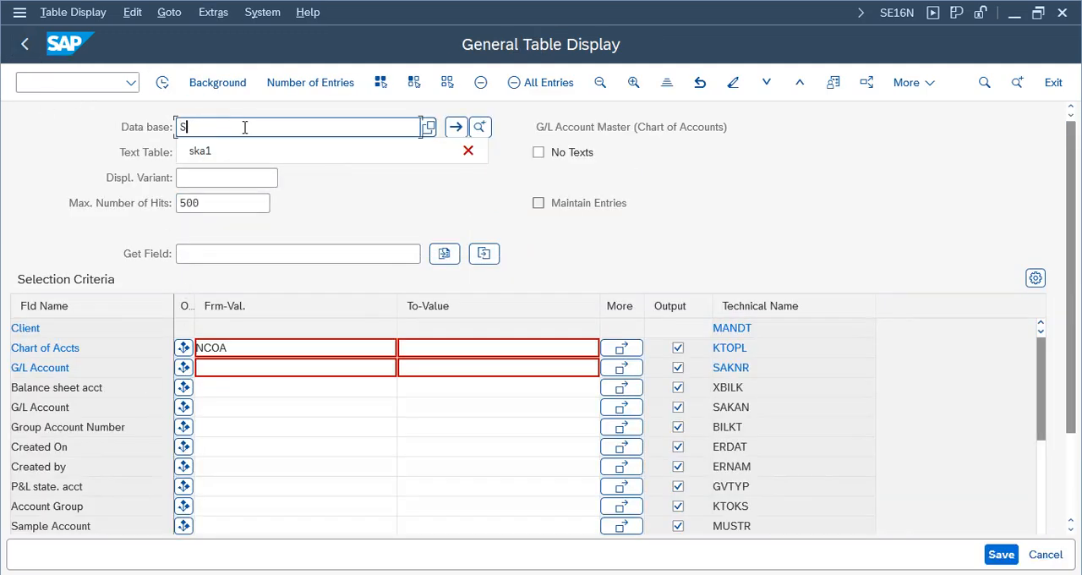
{"action": "type", "text": "kb1"}
{"action": "key", "text": "Return"}
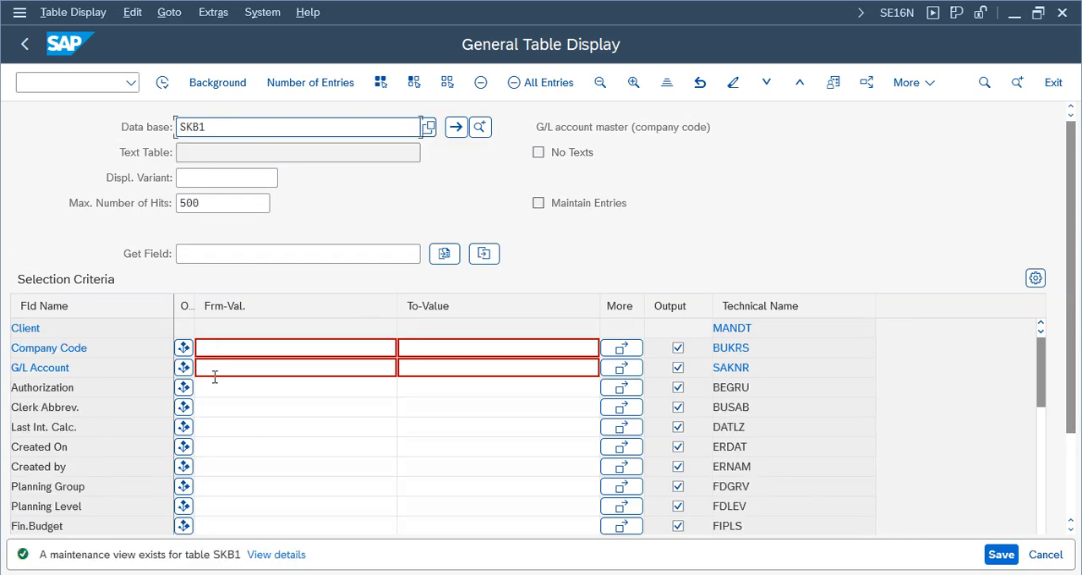
{"action": "key", "text": "BackSpace"}
{"action": "type", "text": "skn"}
{"action": "key", "text": "BackSpace"}
{"action": "key", "text": "BackSpace"}
{"action": "key", "text": "BackSpace"}
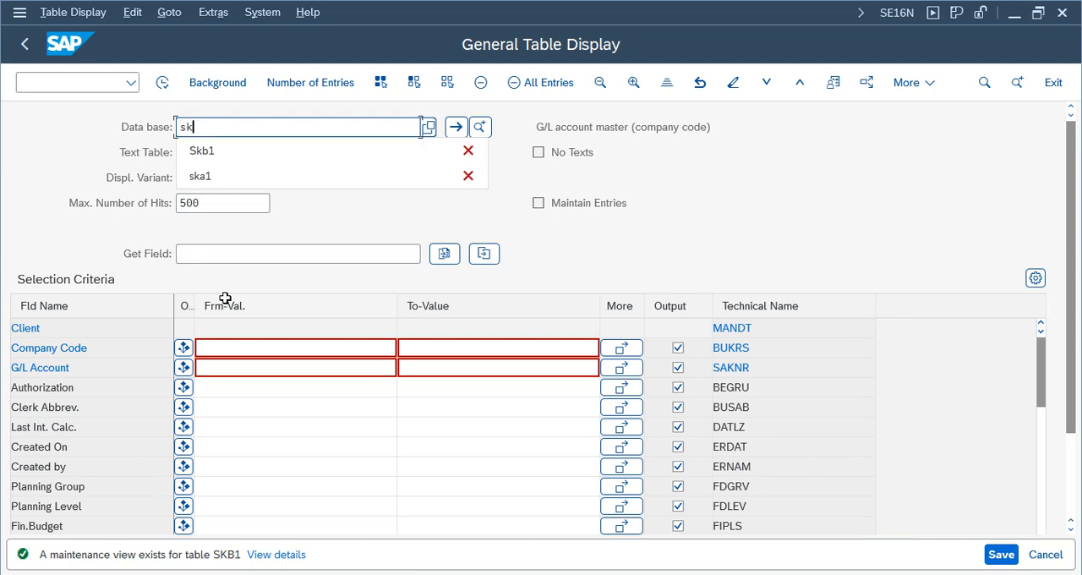
{"action": "type", "text": "b1"}
{"action": "key", "text": "Return"}
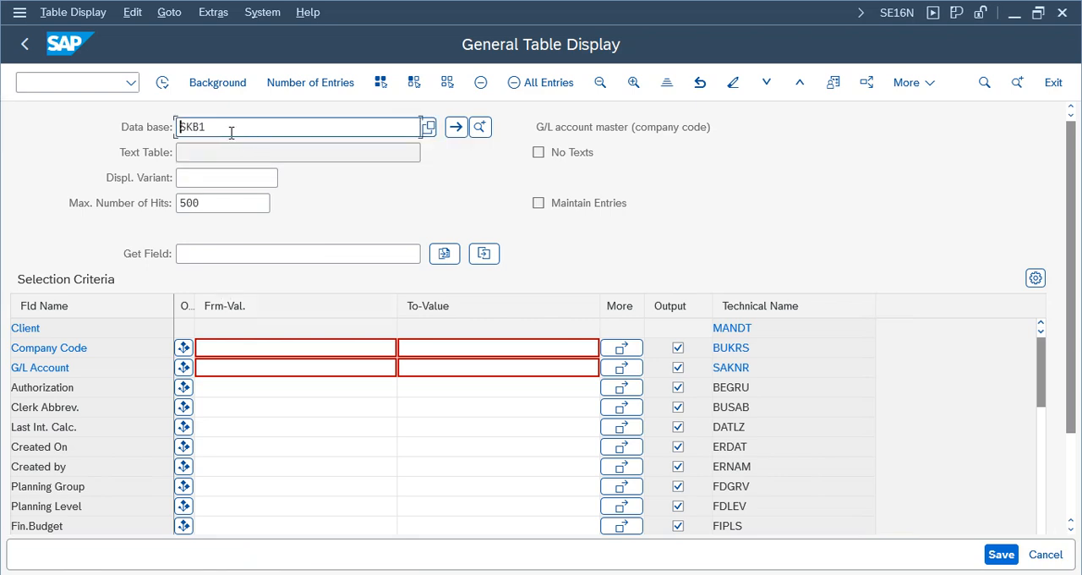
- Restrict the SKB1 selection to company code NIKE and display the matching G/L account entries
{"action": "double_click", "coordinate": [231, 133]}
{"action": "double_click", "coordinate": [734, 125]}
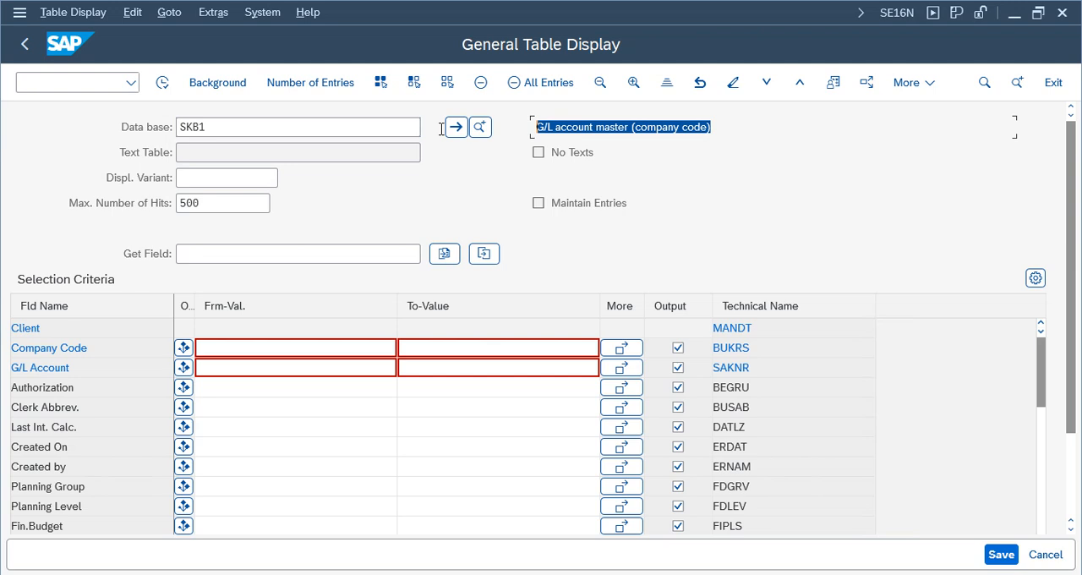
{"action": "left_click", "coordinate": [238, 348]}
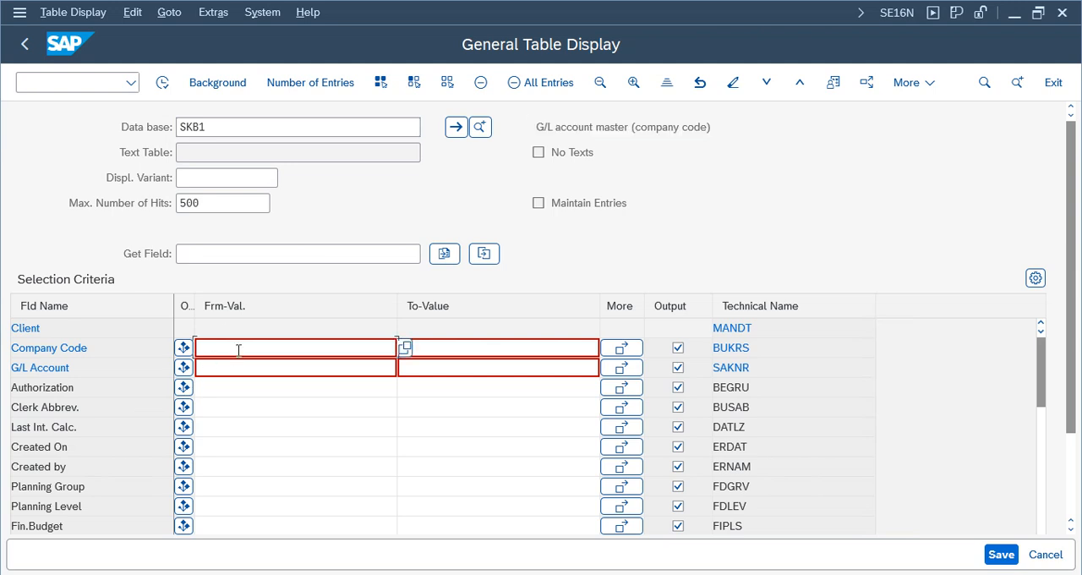
{"action": "type", "text": "nike"}
{"action": "key", "text": "Return"}
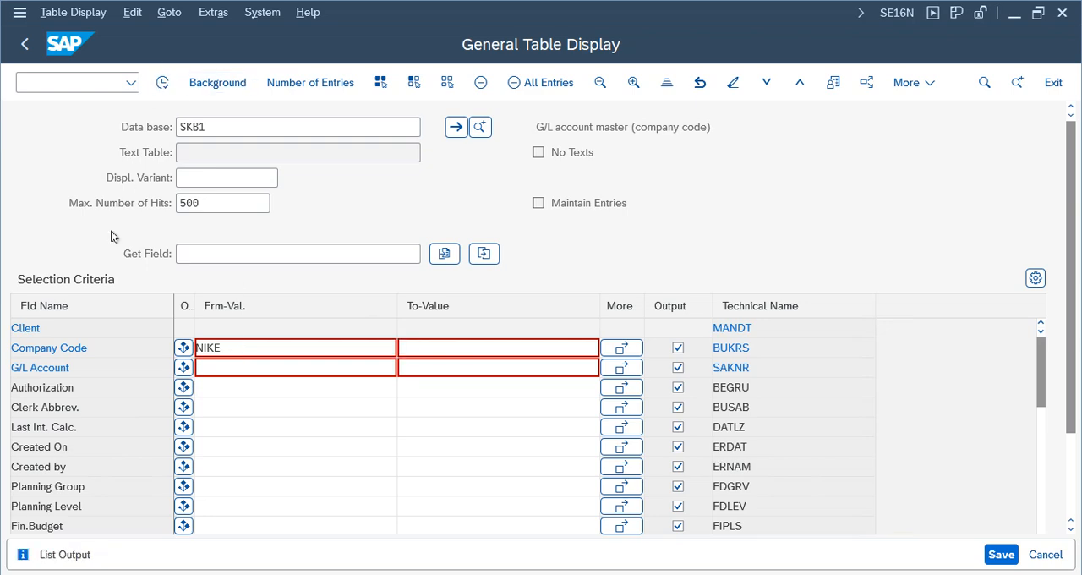
{"action": "key", "text": "F8"}
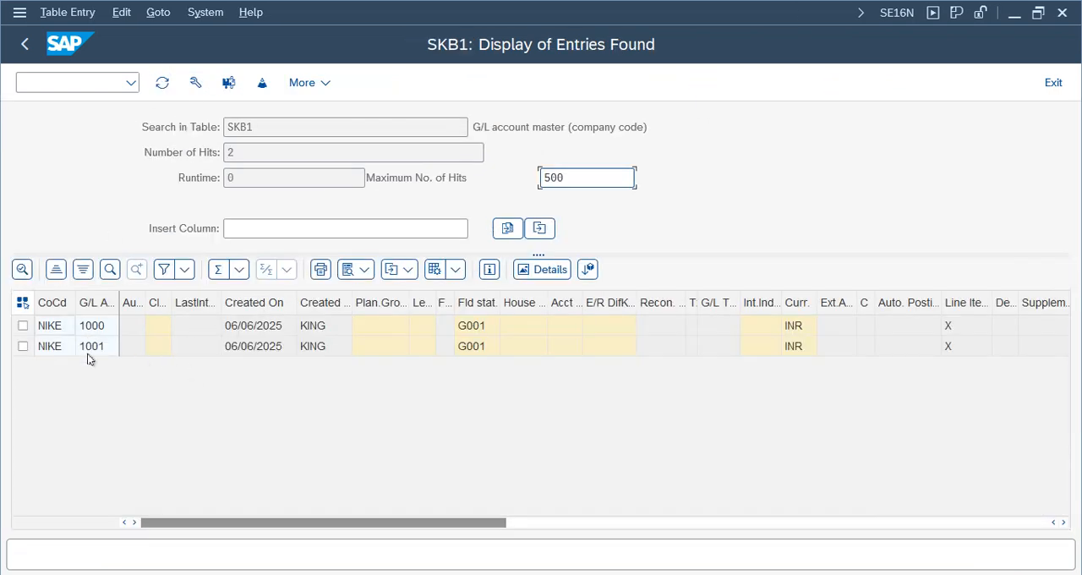
- Examine the SKB1 entries' field status group, creation data, currency and line item columns, and return to the table selection
{"action": "left_click", "coordinate": [88, 348]}
{"action": "left_click", "coordinate": [88, 329]}
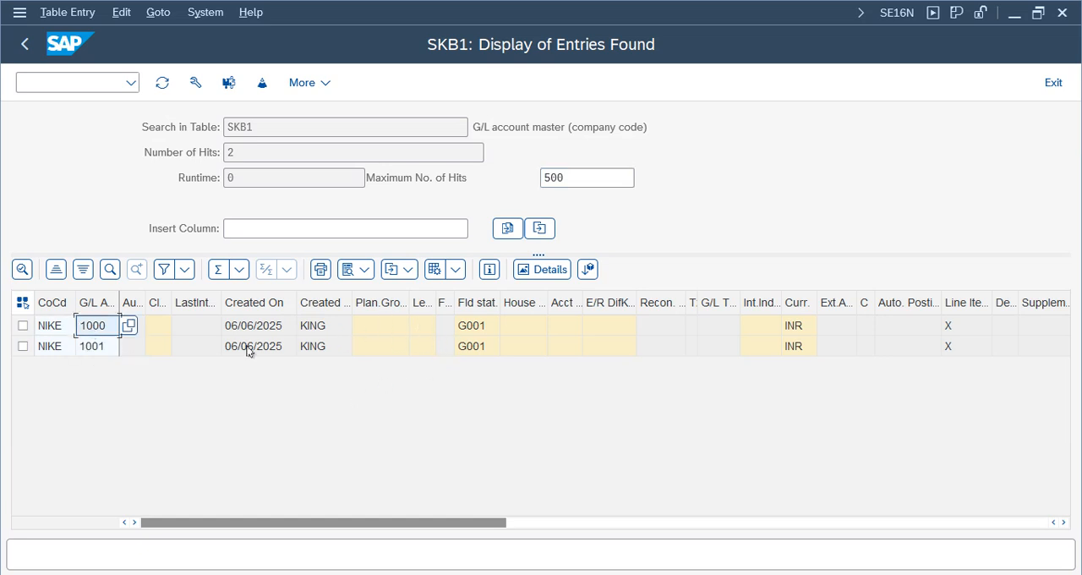
{"action": "left_click", "coordinate": [471, 330]}
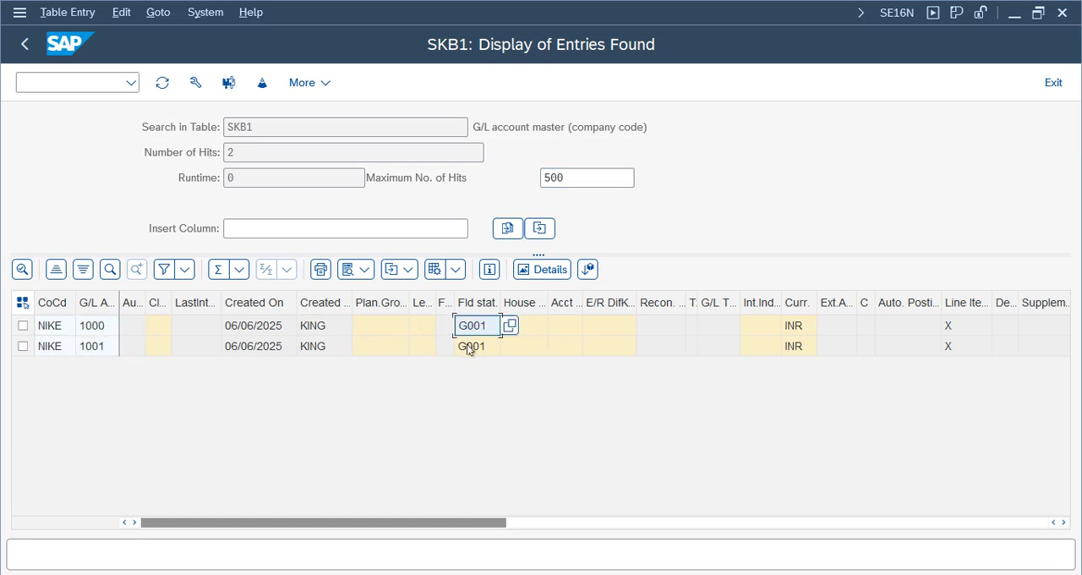
{"action": "left_click", "coordinate": [470, 347]}
{"action": "left_click", "coordinate": [309, 345]}
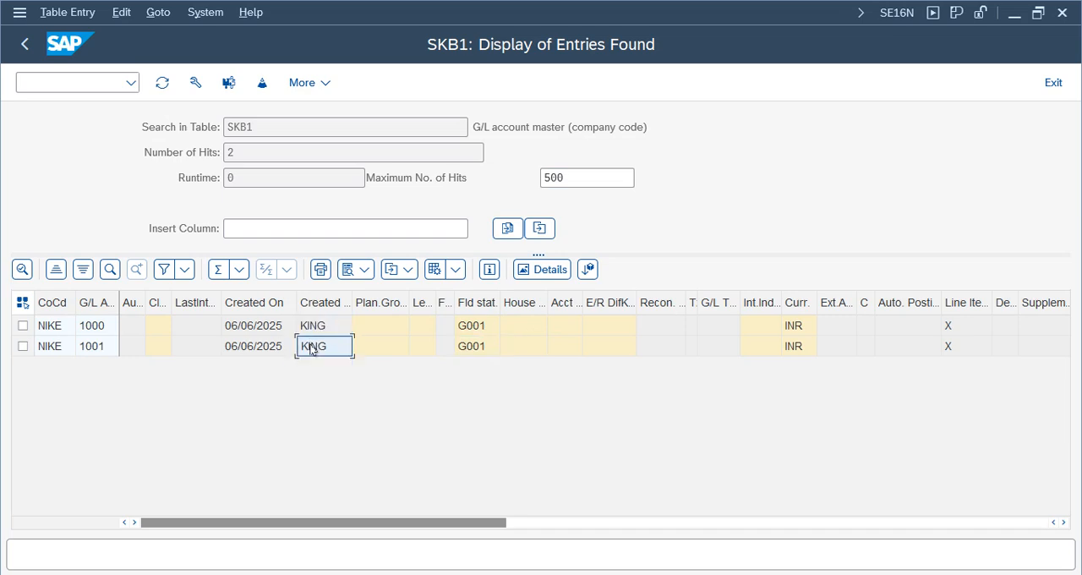
{"action": "left_click", "coordinate": [252, 326]}
{"action": "left_click", "coordinate": [245, 346]}
{"action": "left_click", "coordinate": [798, 327]}
{"action": "left_click", "coordinate": [791, 348]}
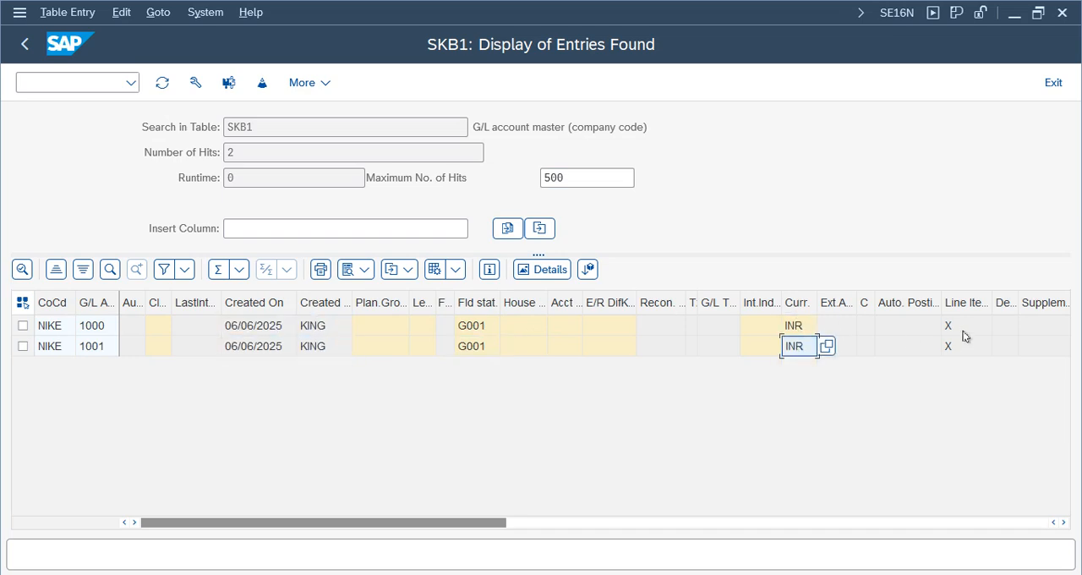
{"action": "left_click", "coordinate": [960, 352]}
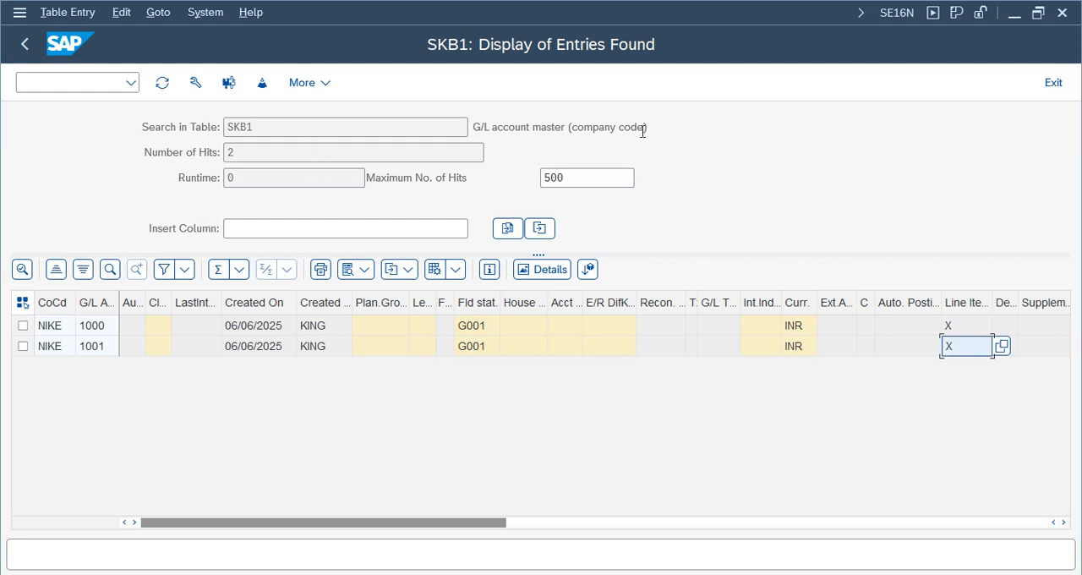
{"action": "left_click_drag", "start_coordinate": [642, 131], "coordinate": [201, 127]}
{"action": "left_click", "coordinate": [24, 44]}
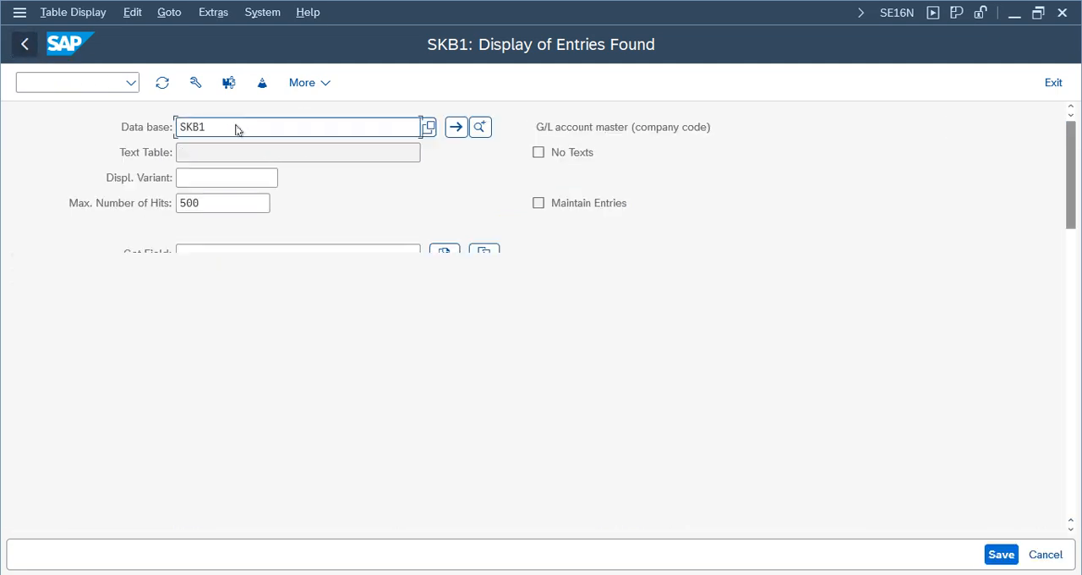
- Replace the table with SKAT and load its chart of accounts description selection fields
{"action": "key", "text": "BackSpace"}
{"action": "key", "text": "BackSpace"}
{"action": "type", "text": "AT"}
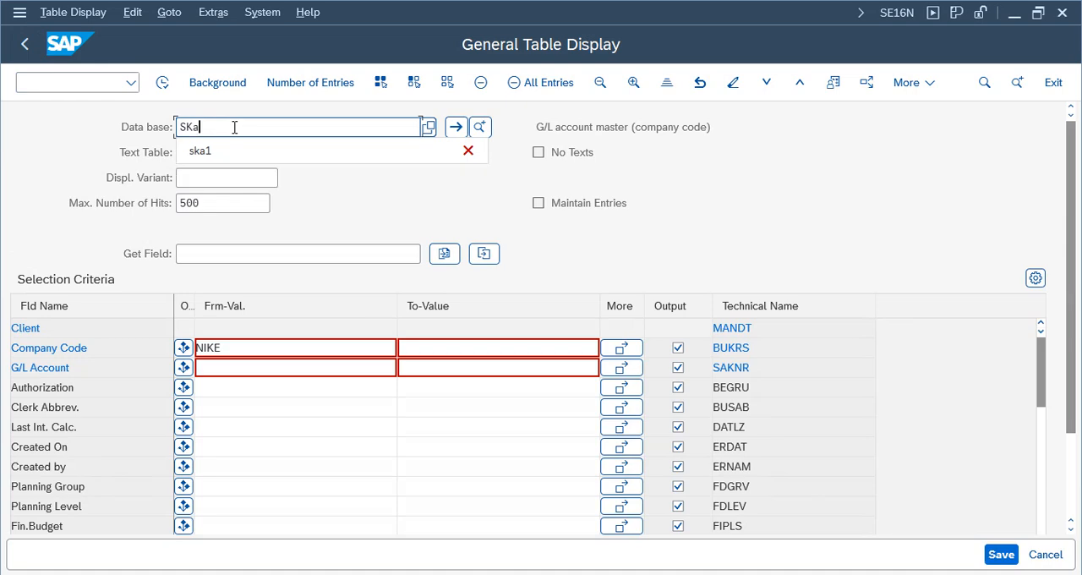
{"action": "key", "text": "Return"}
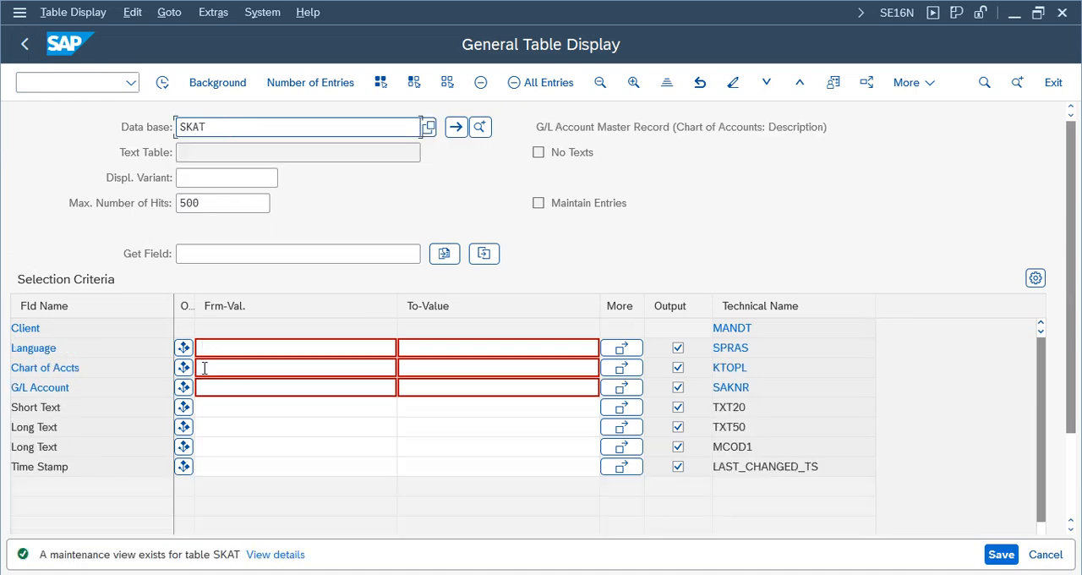
- Restrict the SKAT selection to chart of accounts NCOA and display the matching entries
{"action": "left_click", "coordinate": [238, 366]}
{"action": "type", "text": "NCOA"}
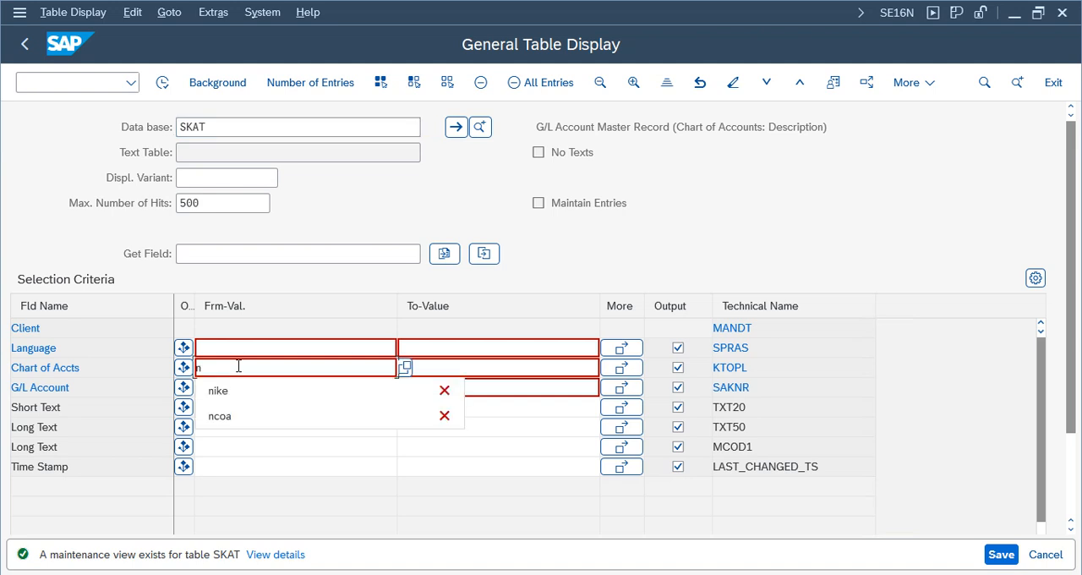
{"action": "key", "text": "Return"}
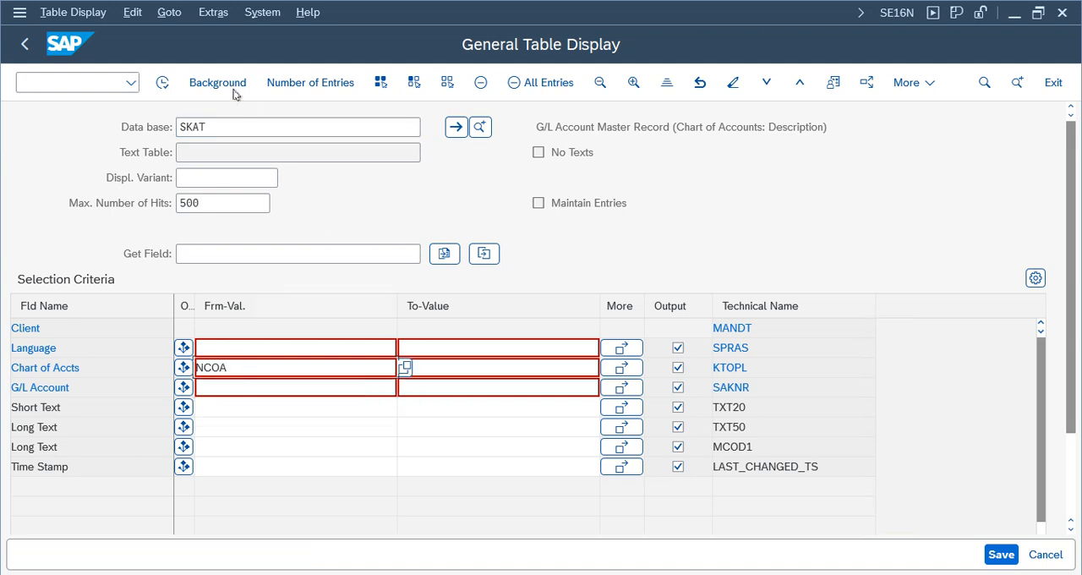
{"action": "left_click", "coordinate": [162, 85]}
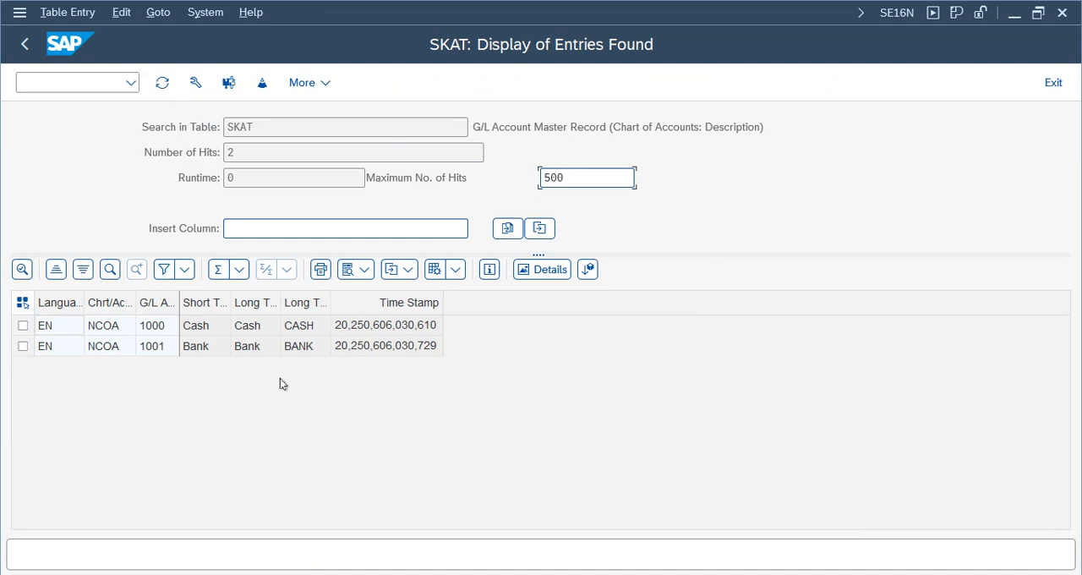
- Widen the SKAT result columns and examine the table description, time stamps and long texts
{"action": "left_click_drag", "start_coordinate": [179, 299], "coordinate": [532, 299]}
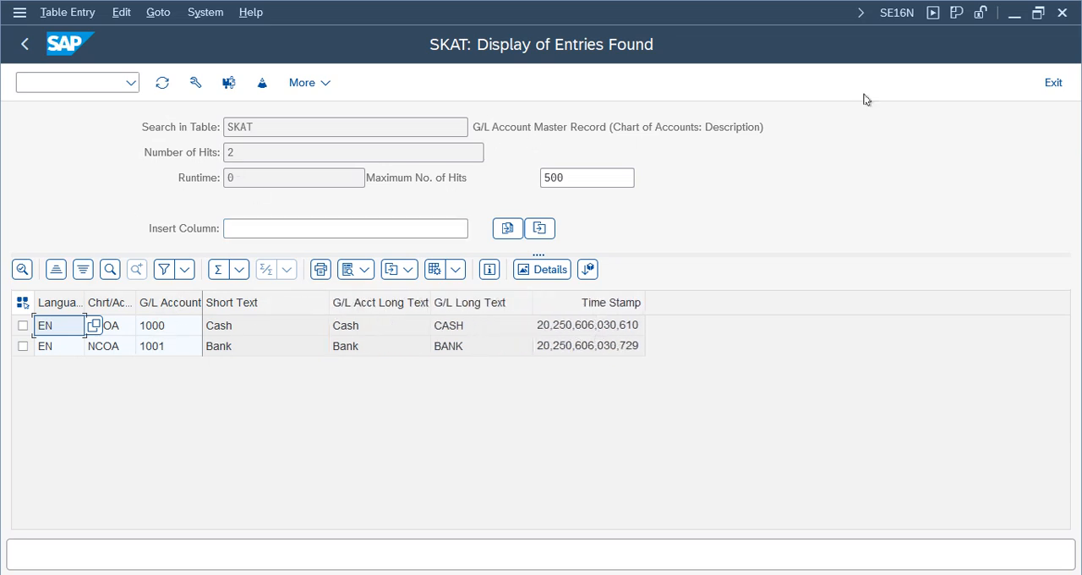
{"action": "left_click_drag", "start_coordinate": [796, 125], "coordinate": [472, 126]}
{"action": "left_click", "coordinate": [555, 348]}
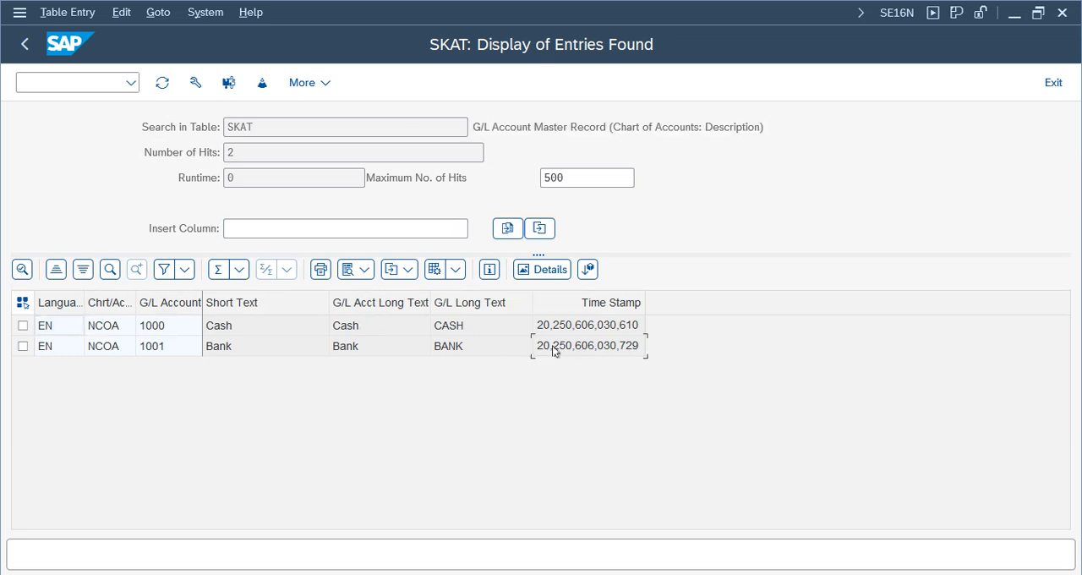
{"action": "left_click", "coordinate": [462, 347]}
{"action": "left_click", "coordinate": [351, 346]}
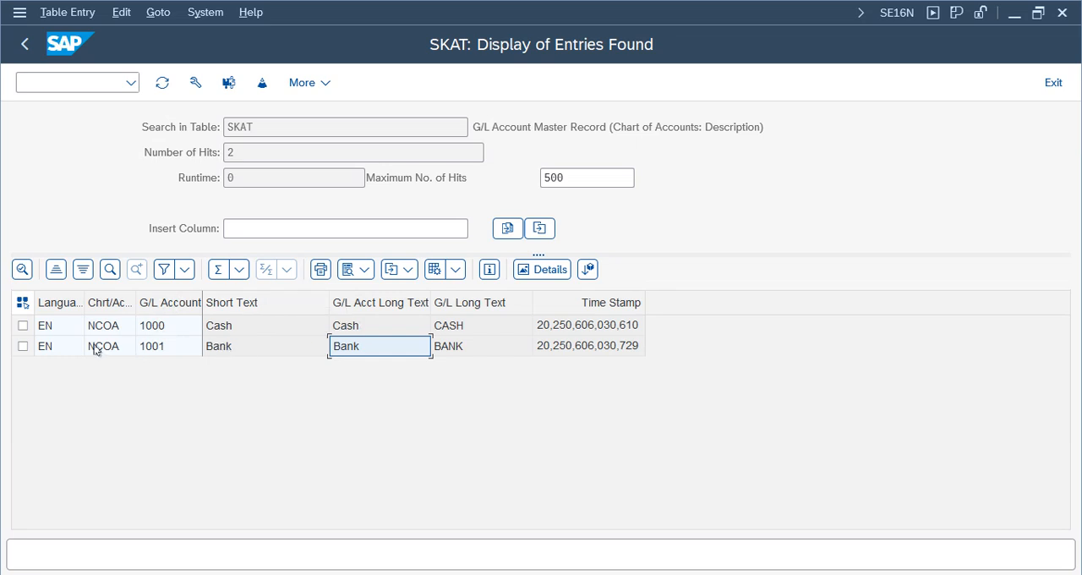
- Examine the language keys of both SKAT entries and the table description, and return to the SAP Easy Access menu
{"action": "left_click", "coordinate": [49, 329]}
{"action": "left_click", "coordinate": [51, 348]}
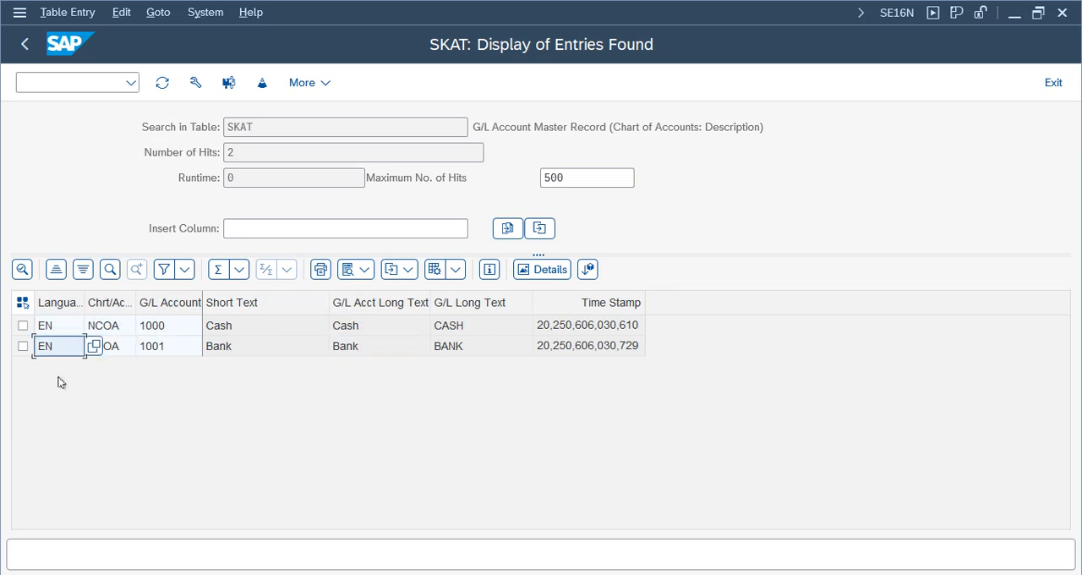
{"action": "left_click", "coordinate": [50, 329]}
{"action": "left_click", "coordinate": [53, 346]}
{"action": "left_click", "coordinate": [786, 126]}
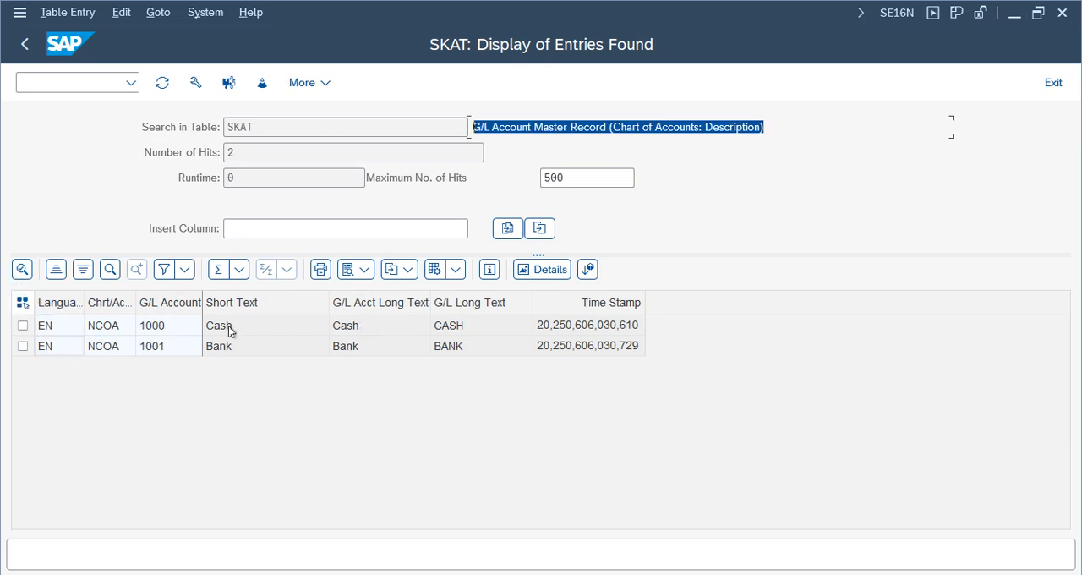
{"action": "left_click", "coordinate": [25, 44]}
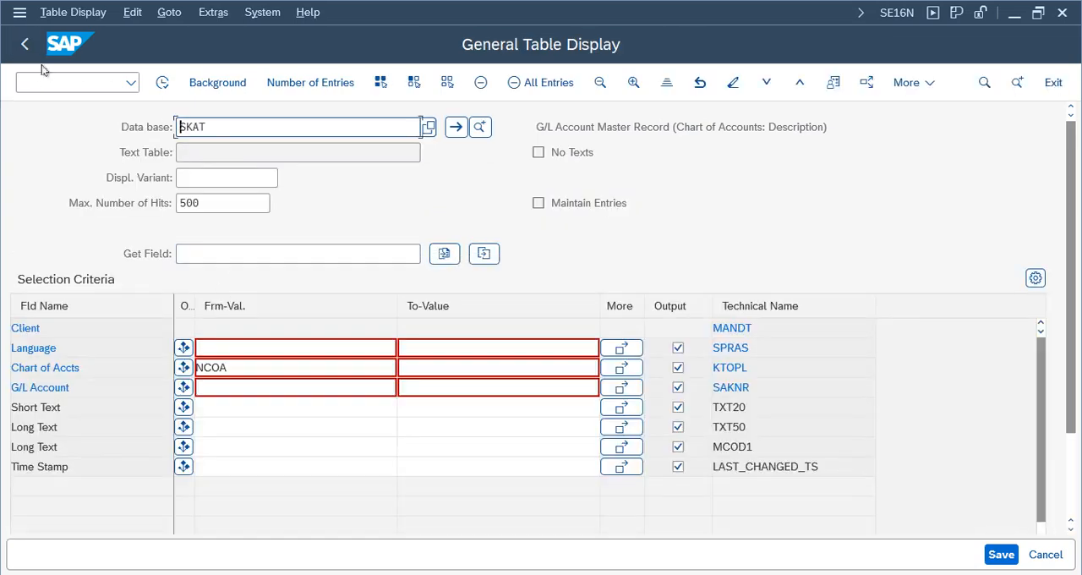
{"action": "left_click", "coordinate": [24, 44]}
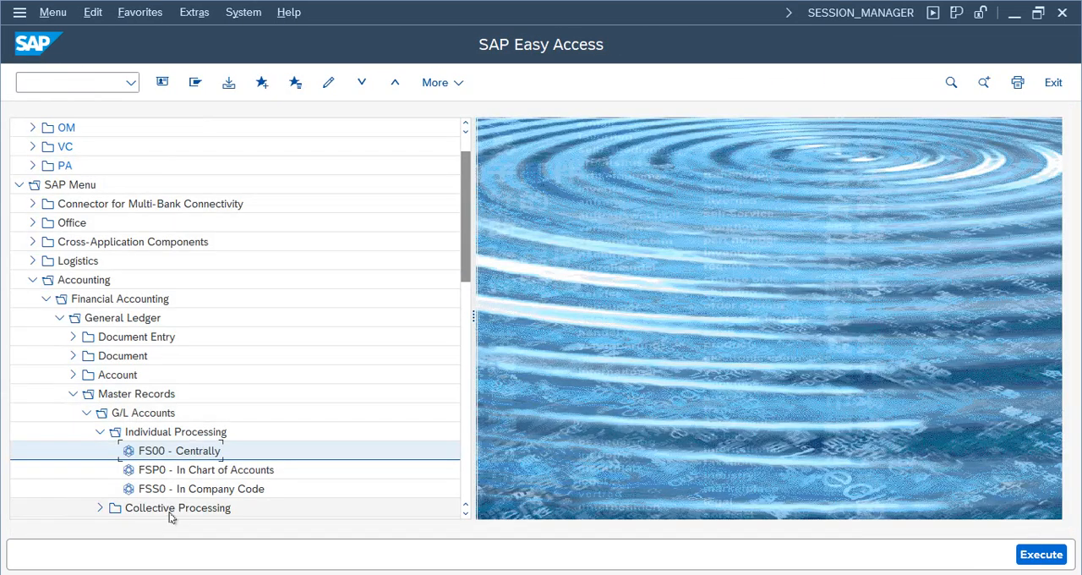
- Display the Cash account 1000 in FSP0, examine its keyword and type/description data, and return to the SAP Easy Access menu
{"action": "double_click", "coordinate": [188, 471]}
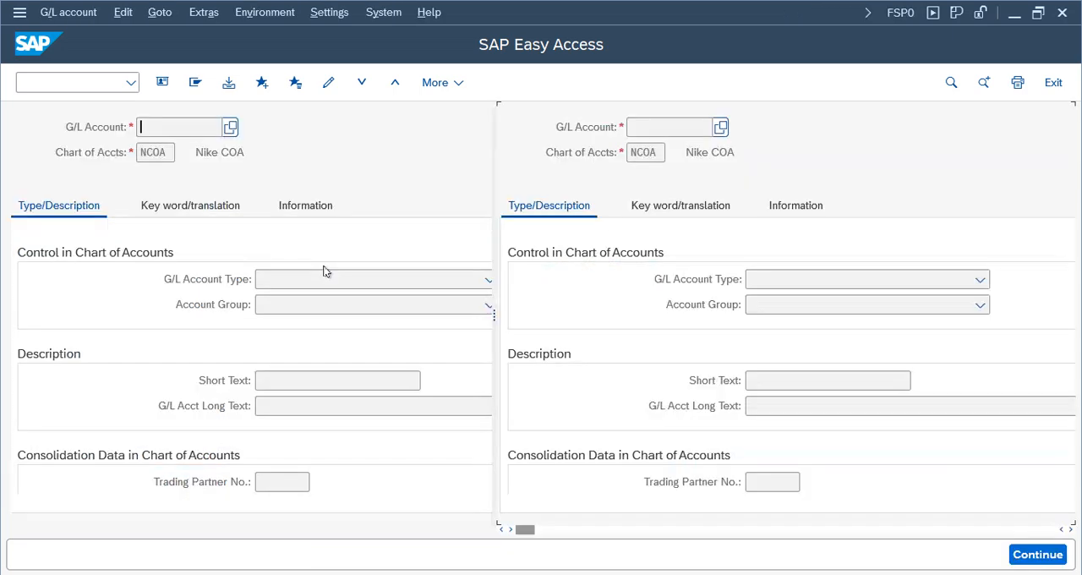
{"action": "left_click", "coordinate": [19, 175]}
{"action": "double_click", "coordinate": [84, 193]}
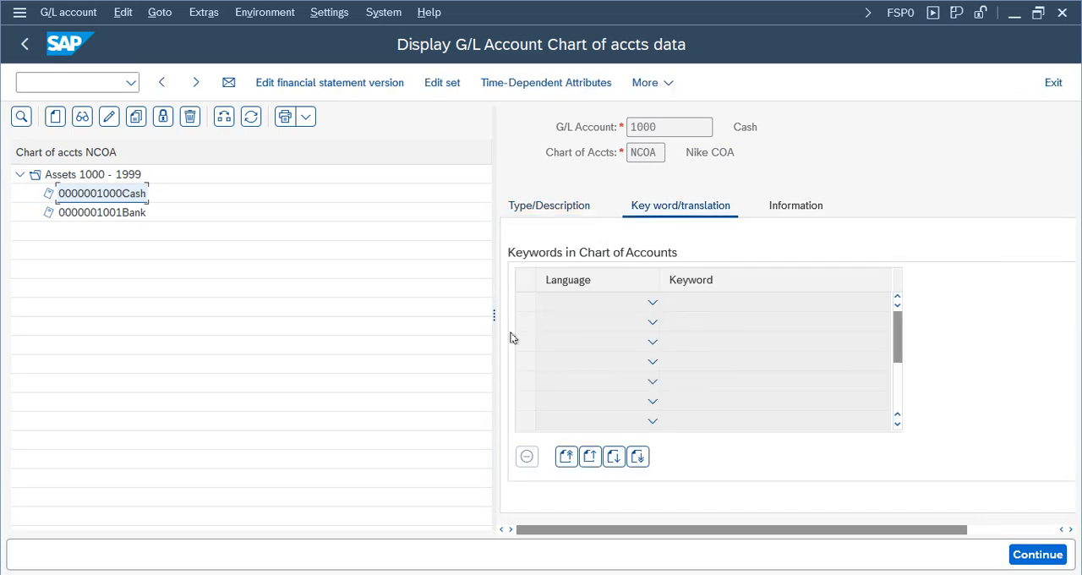
{"action": "left_click_drag", "start_coordinate": [493, 316], "coordinate": [304, 314]}
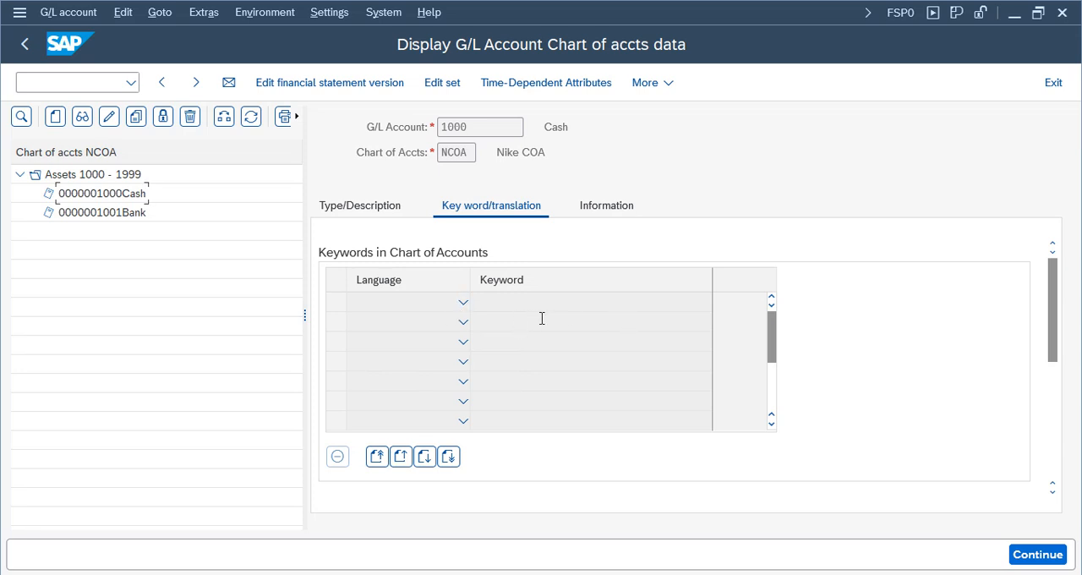
{"action": "left_click", "coordinate": [387, 208]}
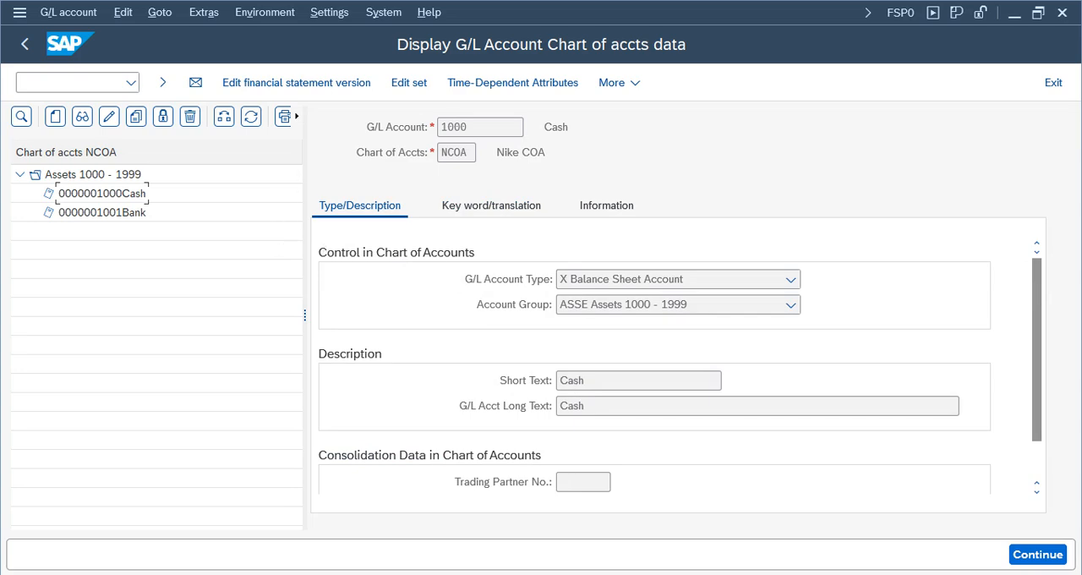
{"action": "left_click", "coordinate": [24, 44]}
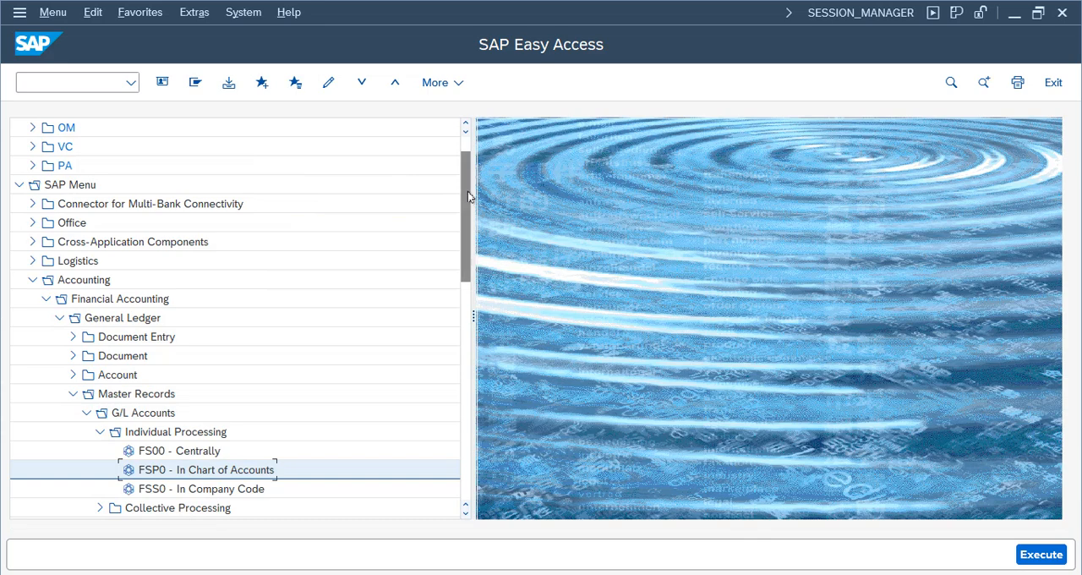
- Collapse the Individual Processing, G/L Accounts and Master Records folders under General Ledger
{"action": "left_click_drag", "start_coordinate": [467, 191], "coordinate": [465, 211]}
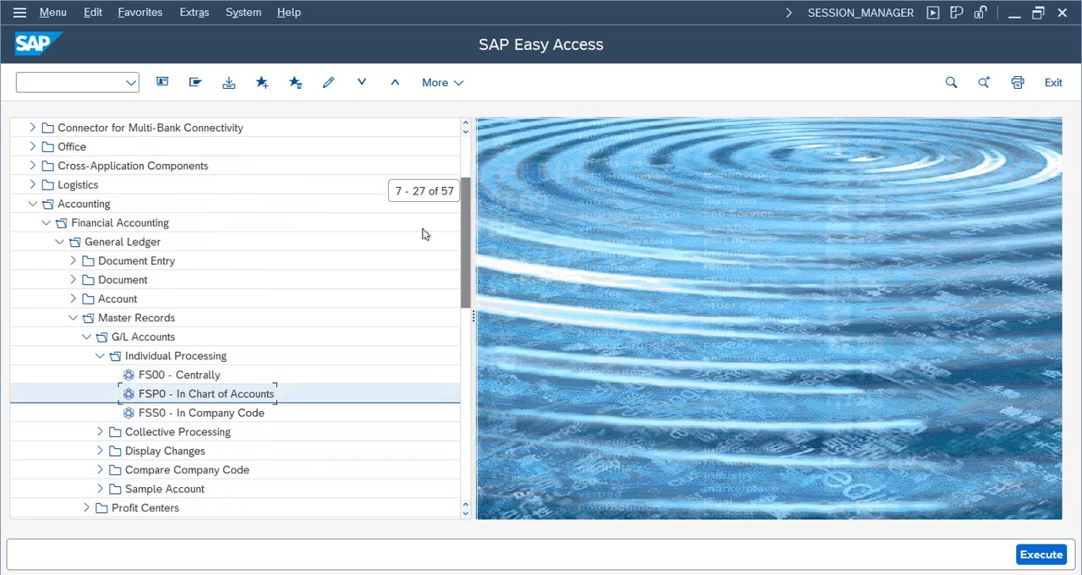
{"action": "left_click", "coordinate": [99, 355]}
{"action": "left_click", "coordinate": [86, 338]}
{"action": "left_click", "coordinate": [73, 318]}
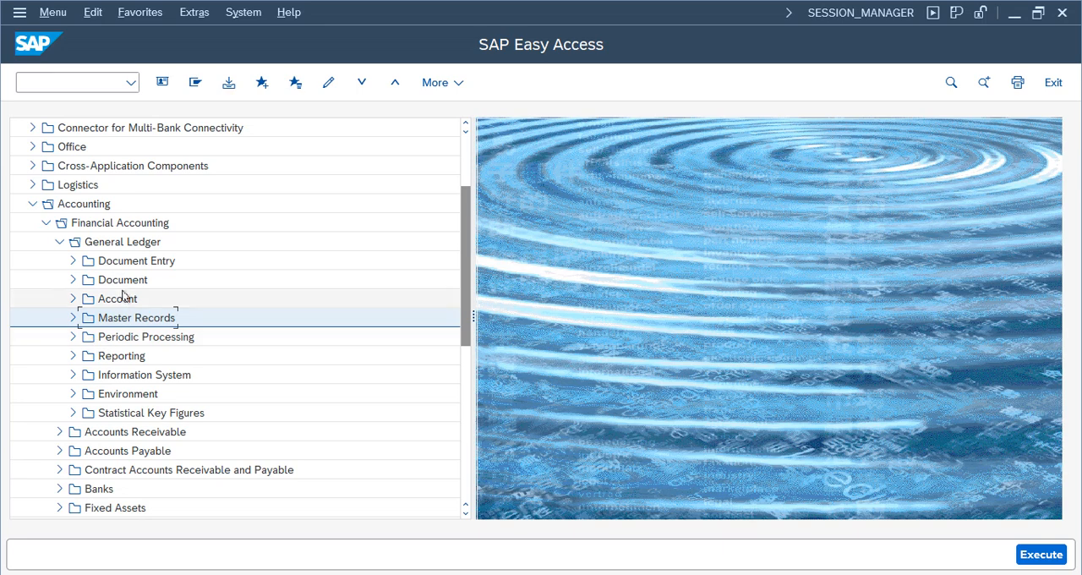
- Expand the General Ledger Information System down to the Master Data folder of General Ledger Reports
{"action": "left_click", "coordinate": [73, 374]}
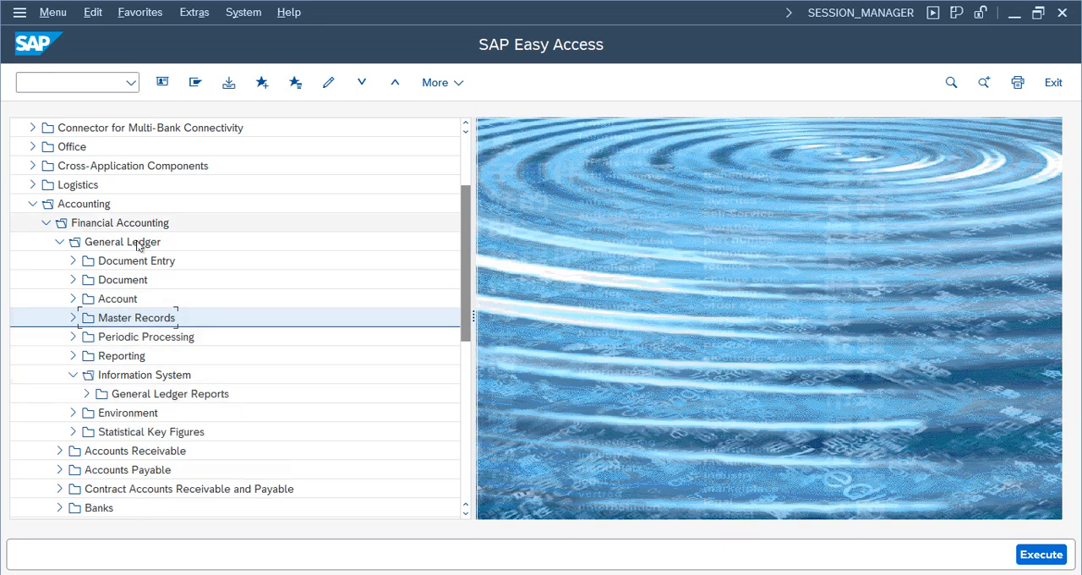
{"action": "double_click", "coordinate": [127, 398]}
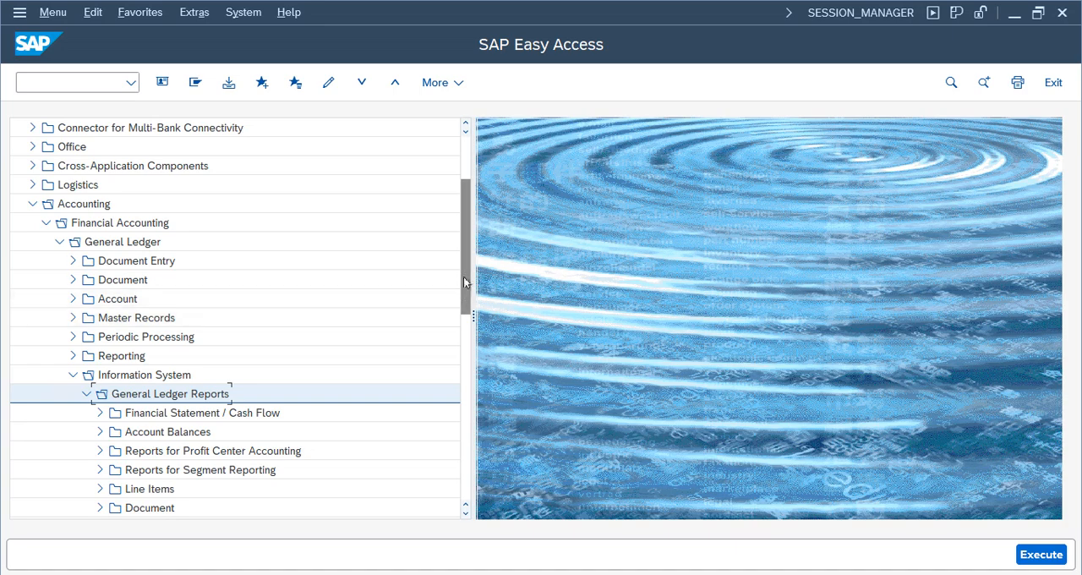
{"action": "left_click_drag", "start_coordinate": [465, 279], "coordinate": [469, 307]}
{"action": "left_click", "coordinate": [149, 472]}
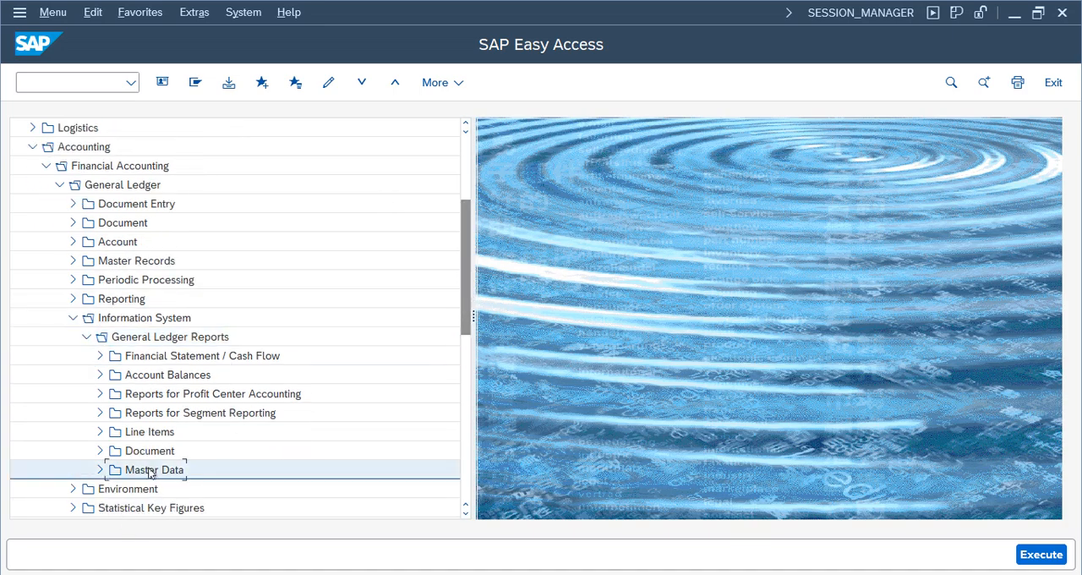
{"action": "left_click", "coordinate": [99, 471]}
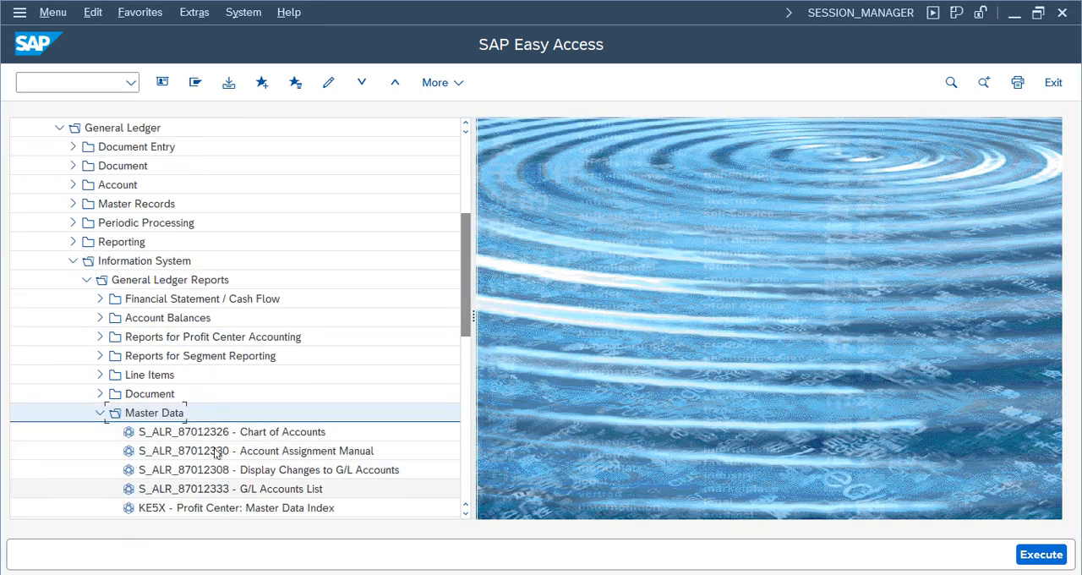
- Try to open the Chart of Accounts report S_ALR_87012326, and view the selection screen of Display Changes to G/L Accounts
{"action": "double_click", "coordinate": [207, 433]}
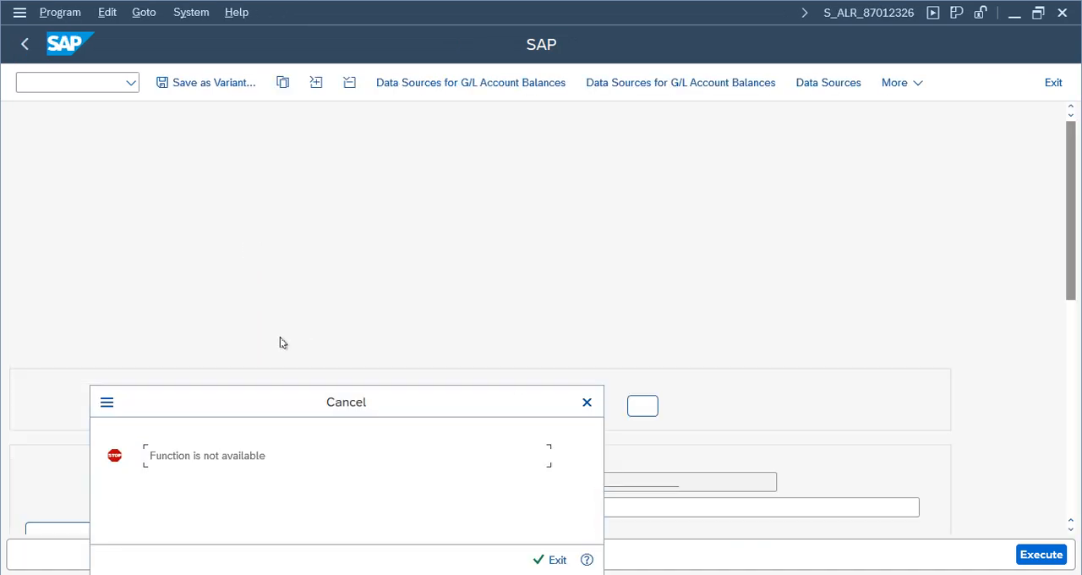
{"action": "left_click", "coordinate": [586, 402]}
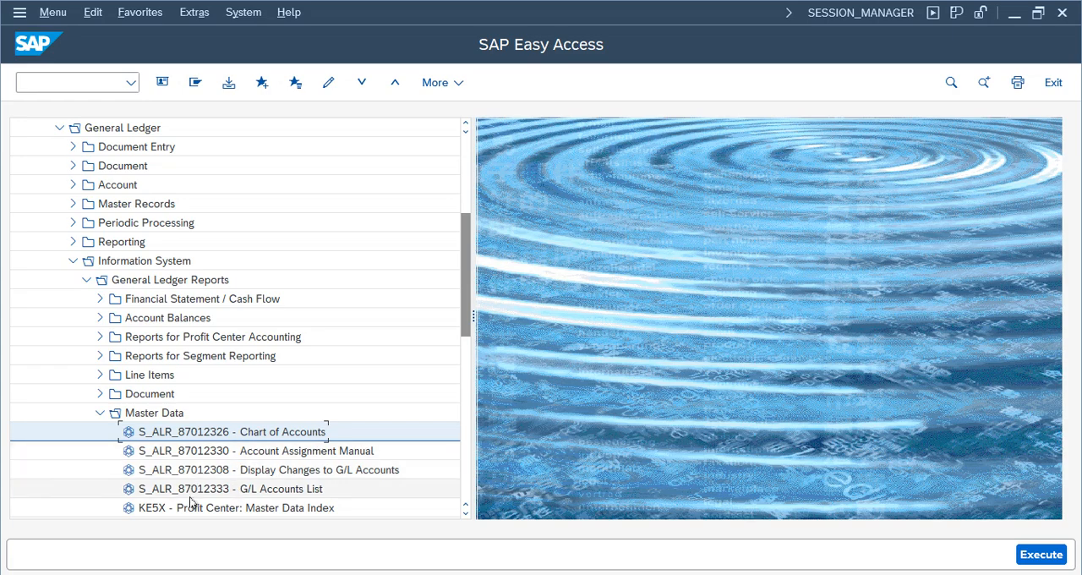
{"action": "left_click", "coordinate": [207, 473]}
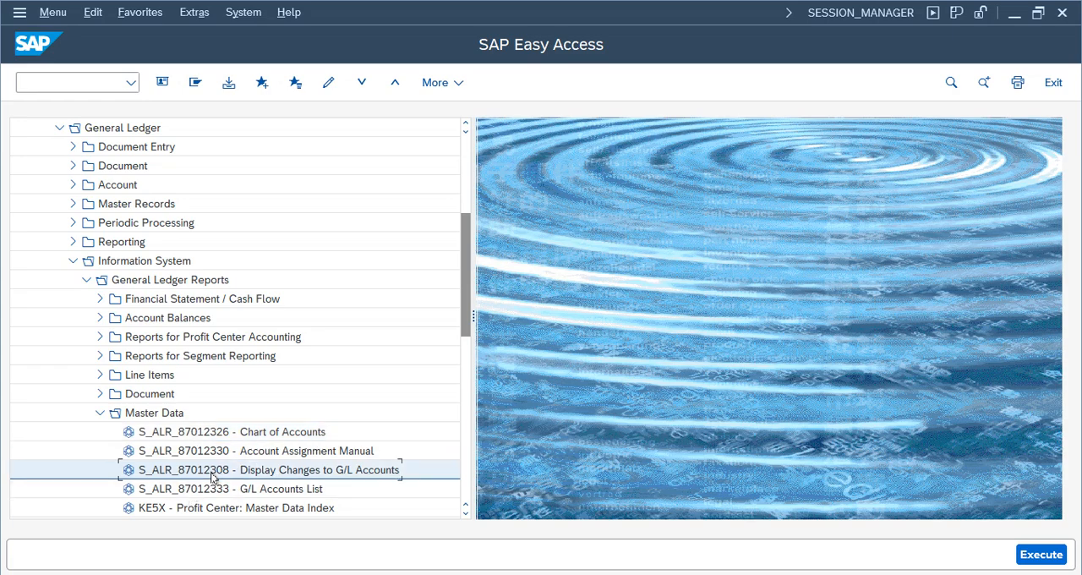
{"action": "double_click", "coordinate": [211, 473]}
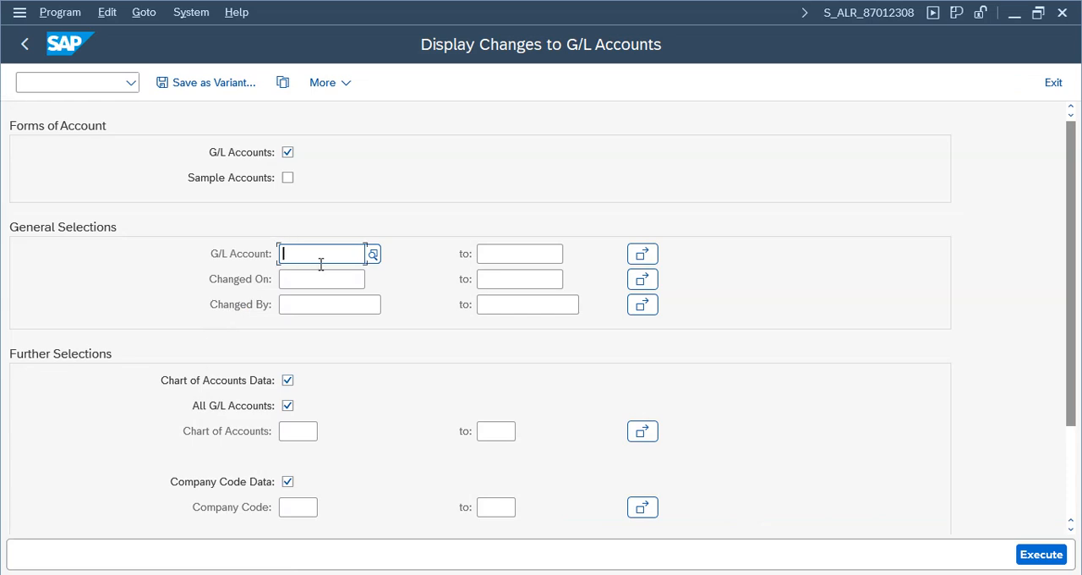
{"action": "left_click", "coordinate": [25, 44]}
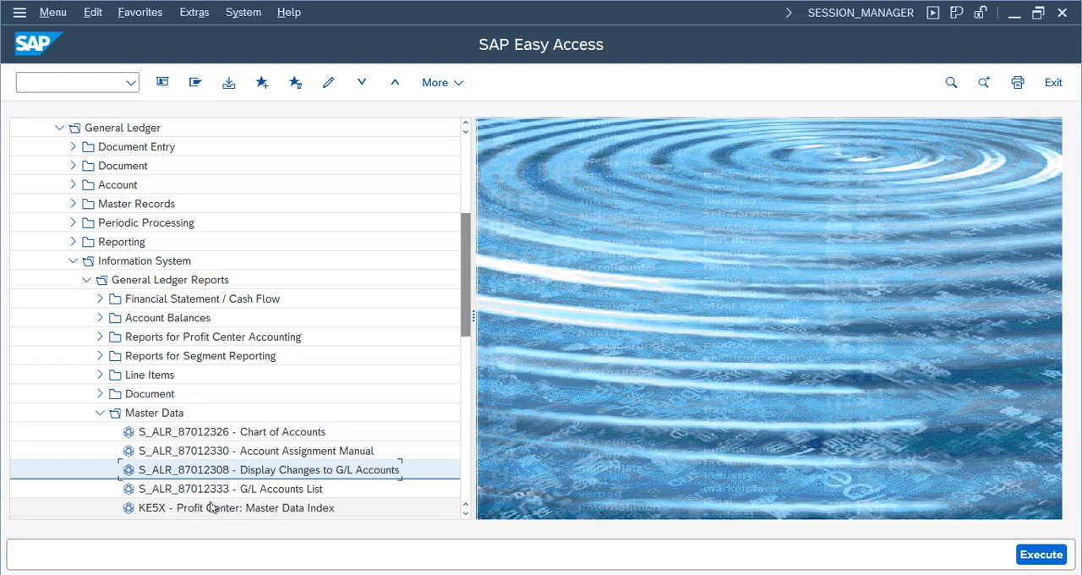
- Run the G/L Accounts List report S_ALR_87012333 for chart of accounts NCOA
{"action": "double_click", "coordinate": [213, 489]}
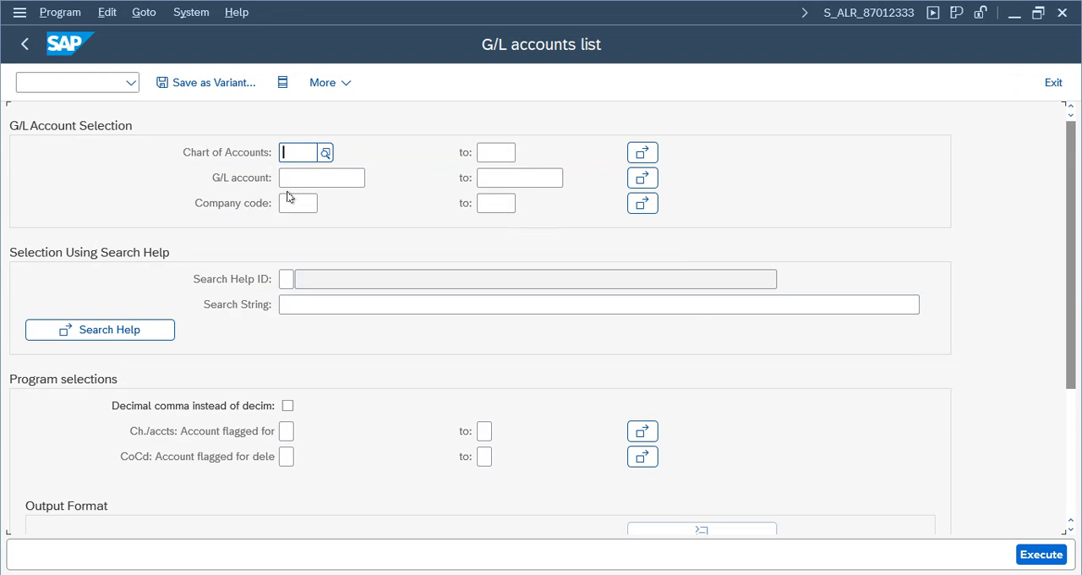
{"action": "left_click", "coordinate": [301, 158]}
{"action": "type", "text": "ncoa"}
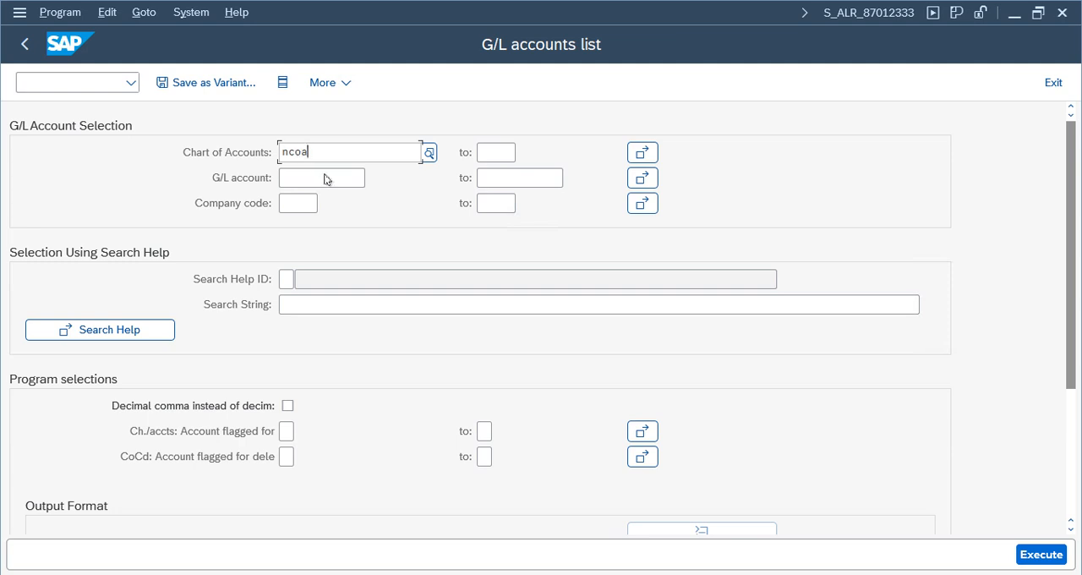
{"action": "key", "text": "F8"}
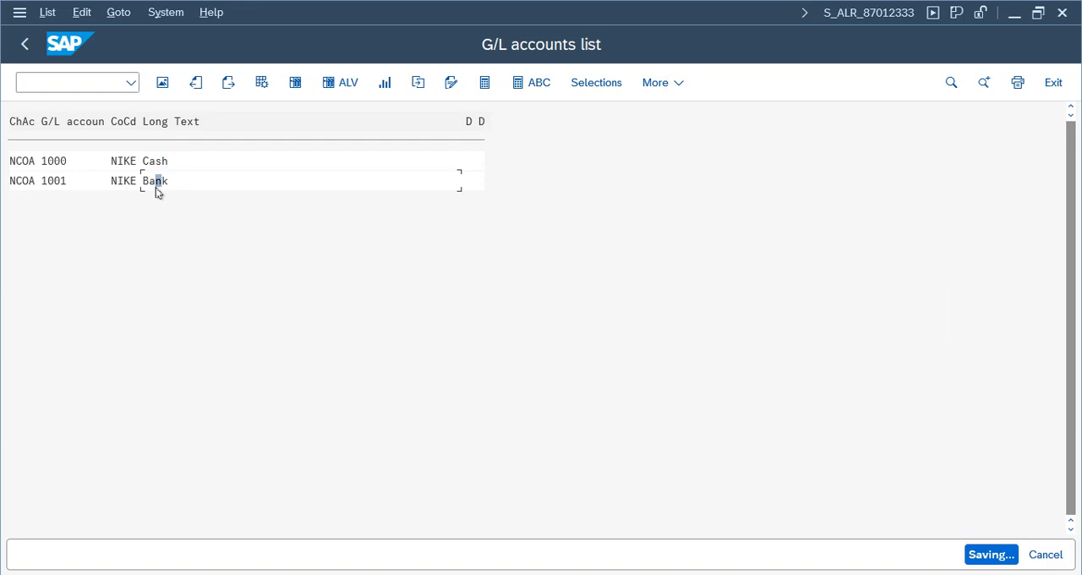
- Leave the G/L accounts list and collapse the Master Data folder under General Ledger Reports
{"action": "left_click", "coordinate": [25, 43]}
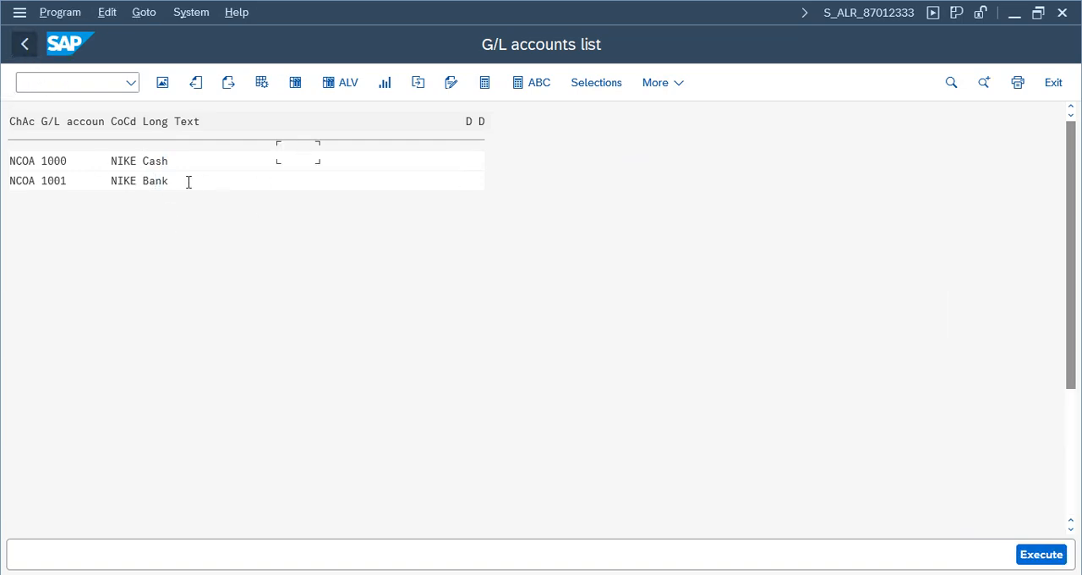
{"action": "left_click", "coordinate": [24, 44]}
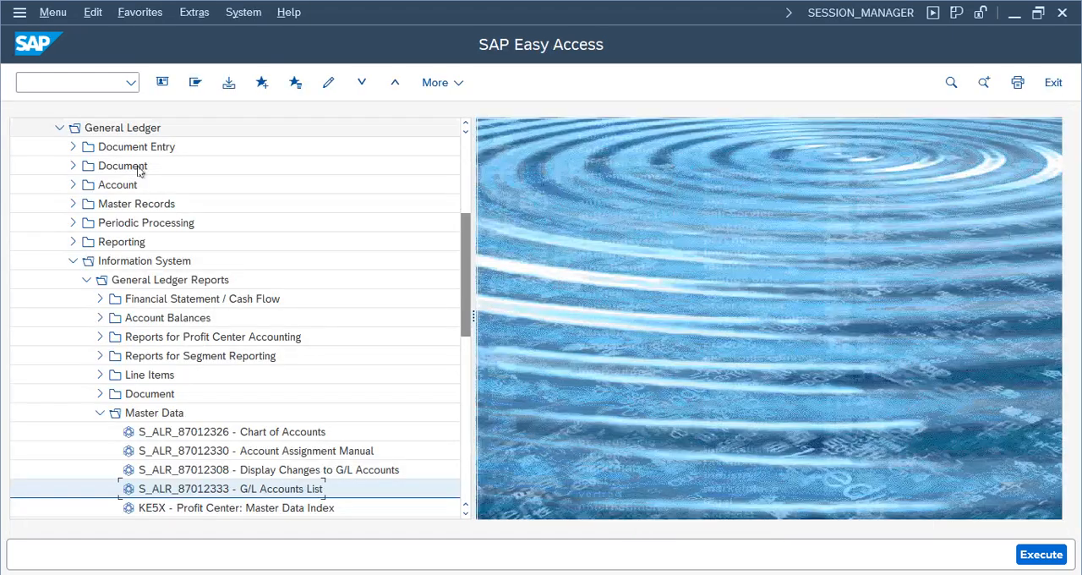
{"action": "left_click_drag", "start_coordinate": [467, 271], "coordinate": [464, 300]}
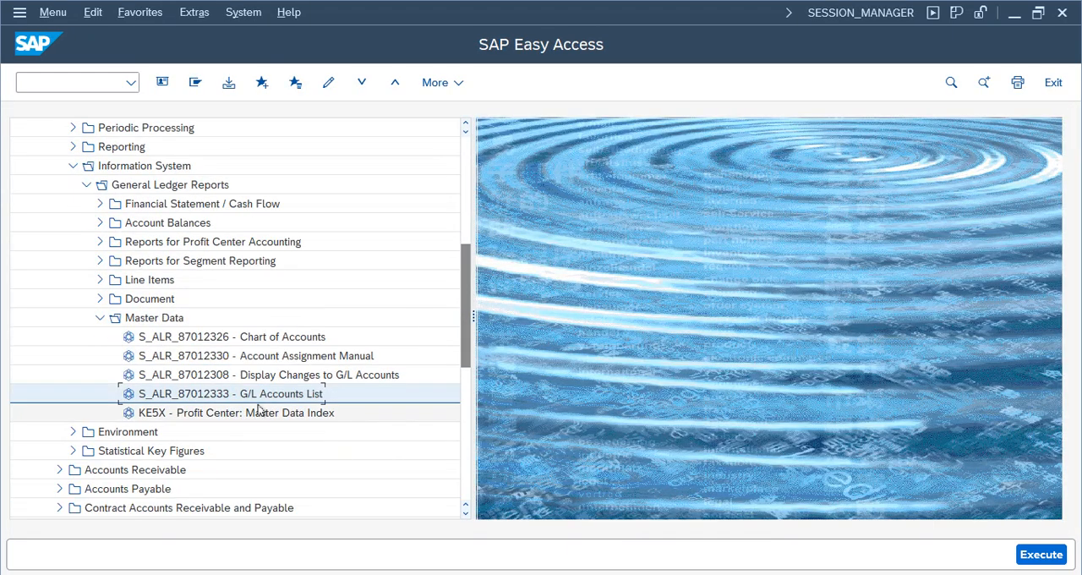
{"action": "left_click", "coordinate": [99, 317]}
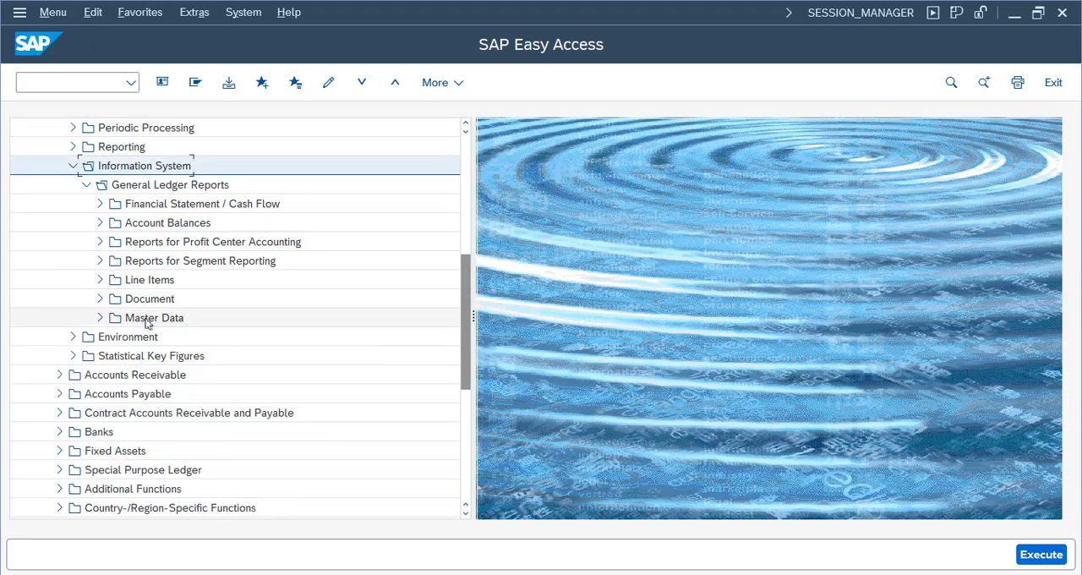
- Collapse the General Ledger Reports and Information System folders under General Ledger
{"action": "left_click_drag", "start_coordinate": [465, 356], "coordinate": [465, 278]}
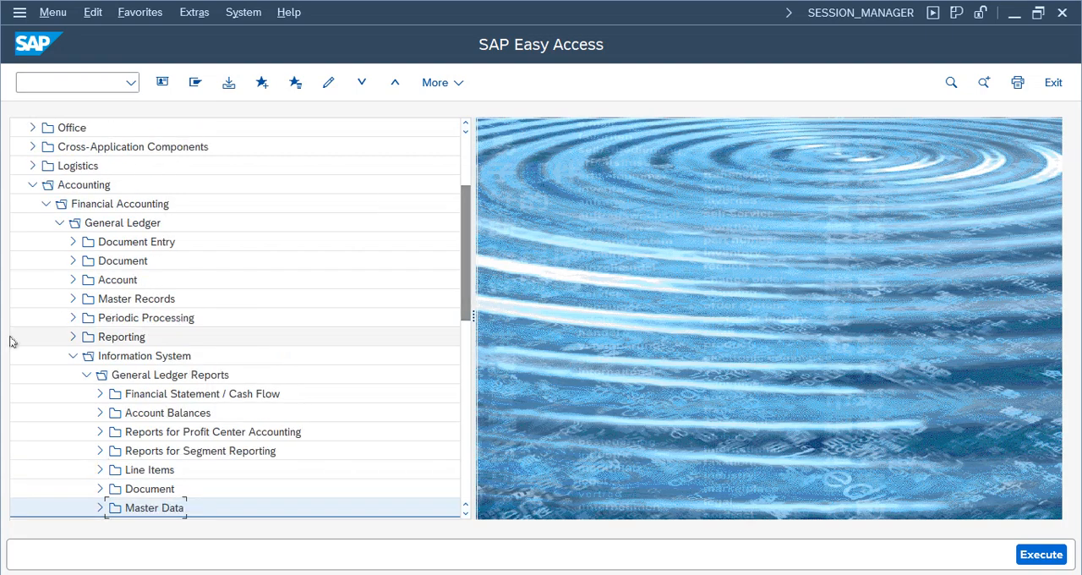
{"action": "left_click", "coordinate": [86, 374]}
{"action": "left_click", "coordinate": [73, 355]}
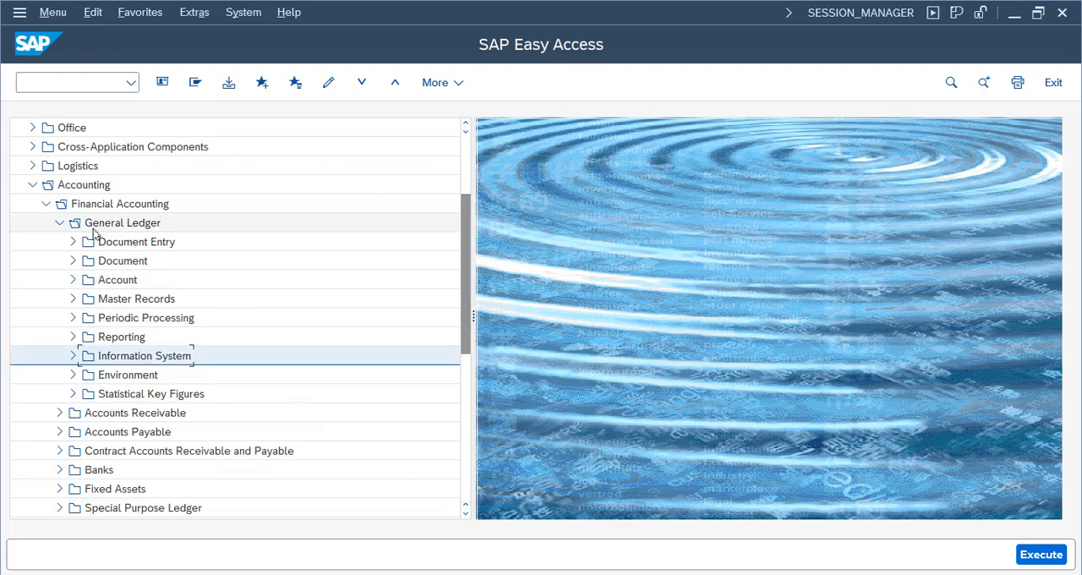
{"action": "left_click_drag", "start_coordinate": [462, 317], "coordinate": [462, 277]}
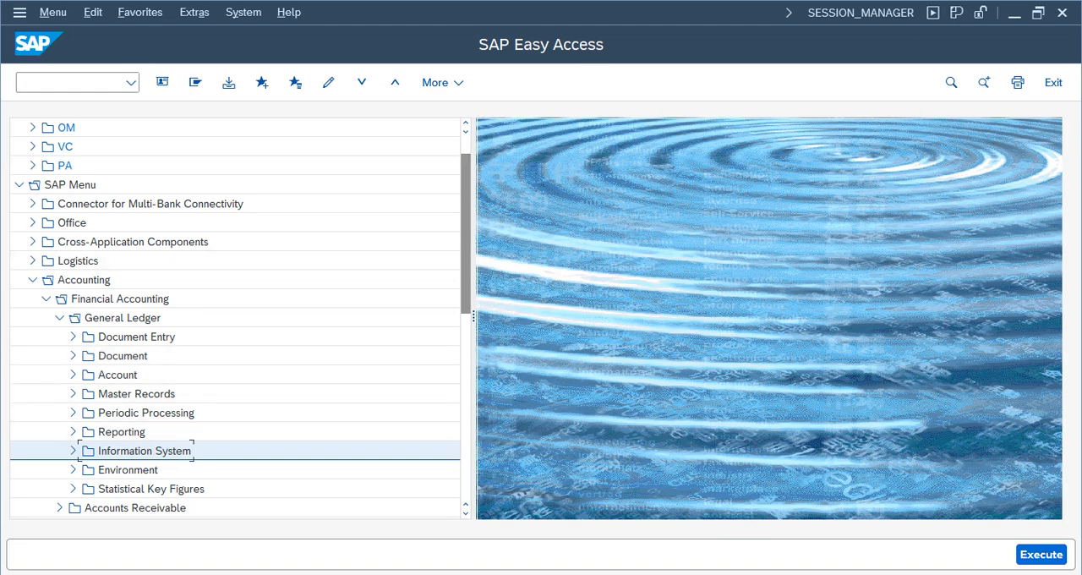
- Switch to the FI Working Notes spreadsheet in Google Sheets and review the Bank Account Create and Cash Account Create rows
{"action": "left_click", "coordinate": [699, 10]}
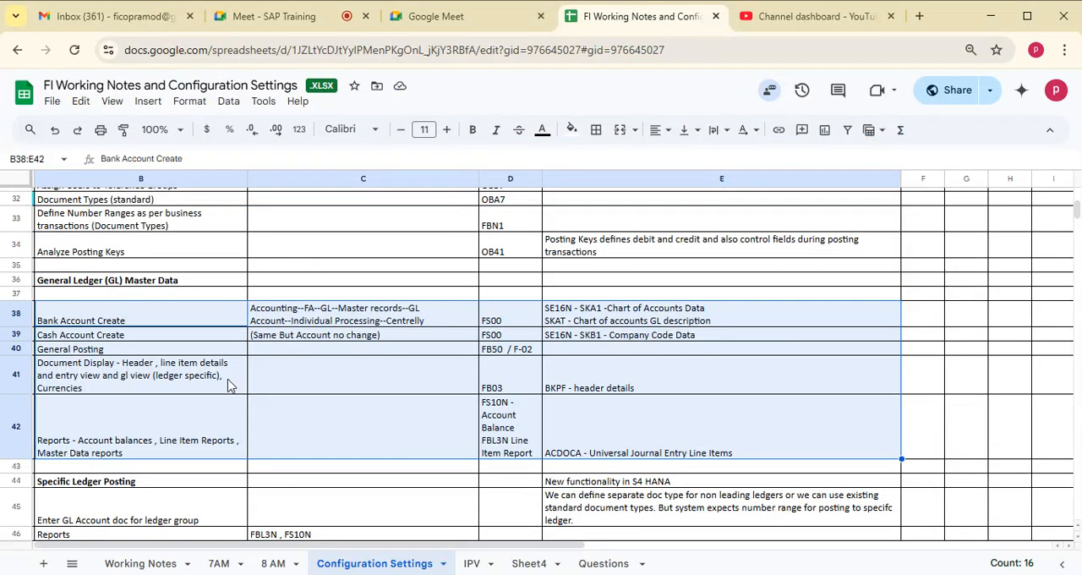
{"action": "left_click_drag", "start_coordinate": [133, 317], "coordinate": [638, 338]}
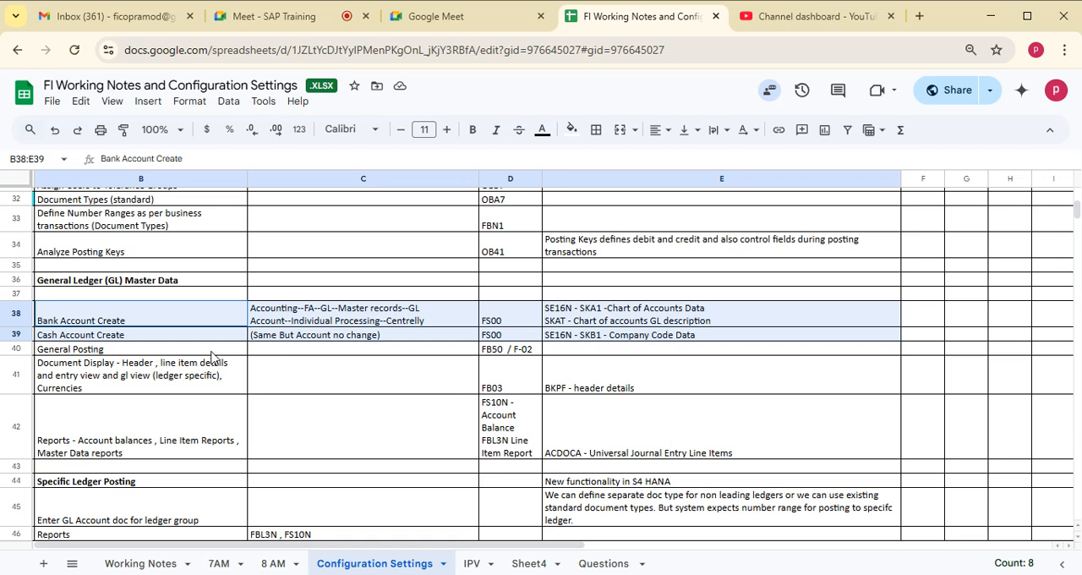
{"action": "left_click", "coordinate": [109, 354]}
{"action": "left_click", "coordinate": [155, 316]}
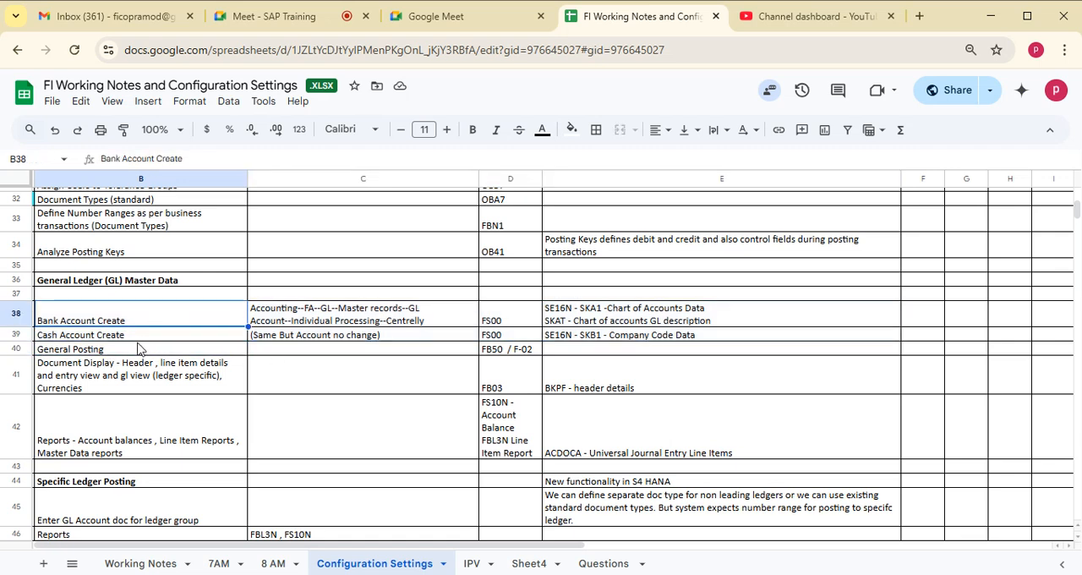
{"action": "left_click", "coordinate": [127, 352]}
{"action": "left_click", "coordinate": [108, 337]}
{"action": "left_click", "coordinate": [129, 317]}
- Review the General Posting and Document Display rows of the configuration notes, including their transaction codes
{"action": "left_click", "coordinate": [133, 352]}
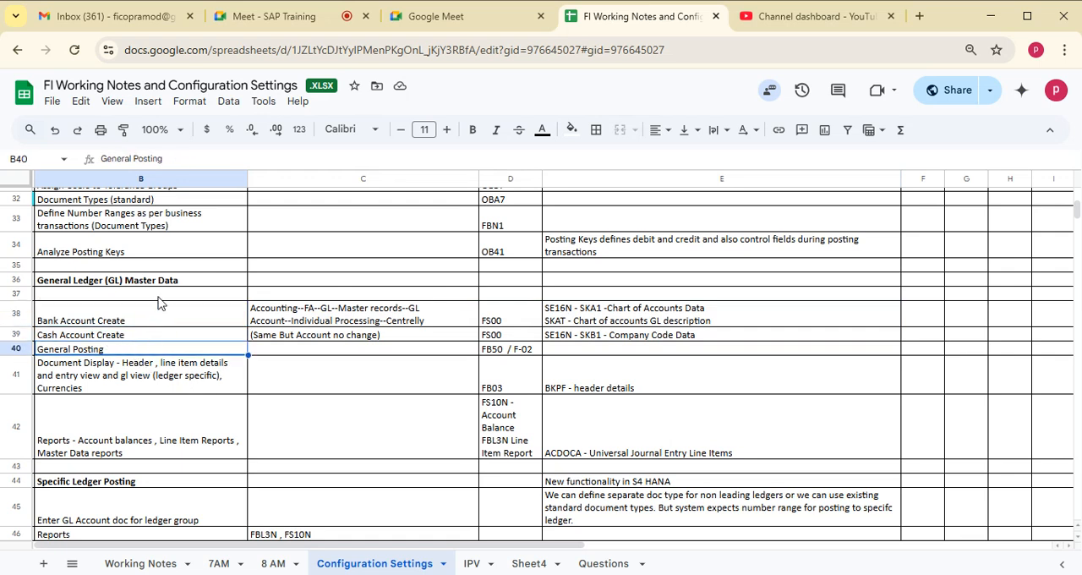
{"action": "left_click", "coordinate": [505, 352]}
{"action": "left_click", "coordinate": [177, 353]}
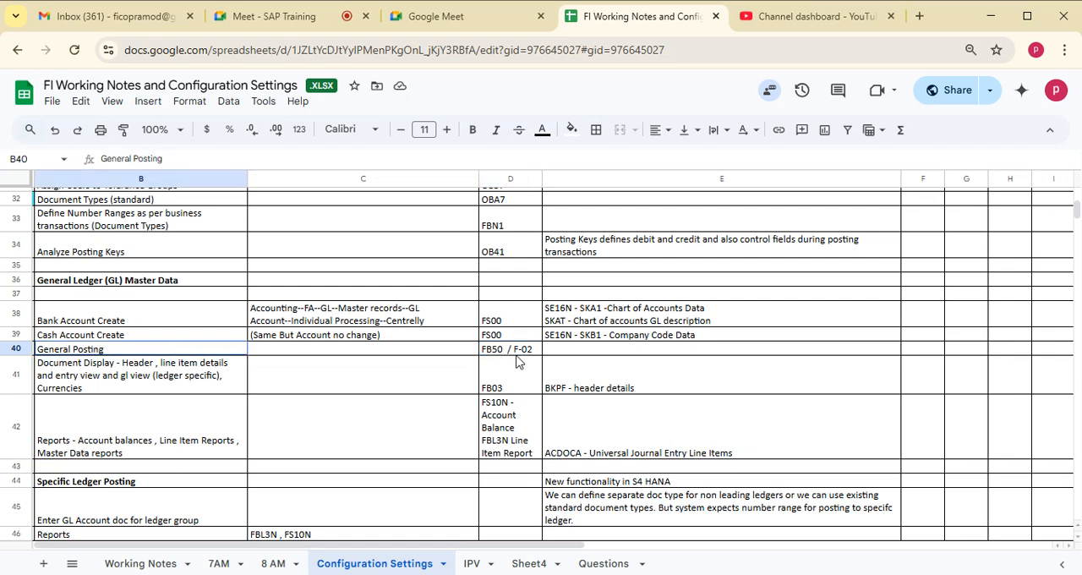
{"action": "key", "text": "shift+Right"}
{"action": "key", "text": "shift+Right"}
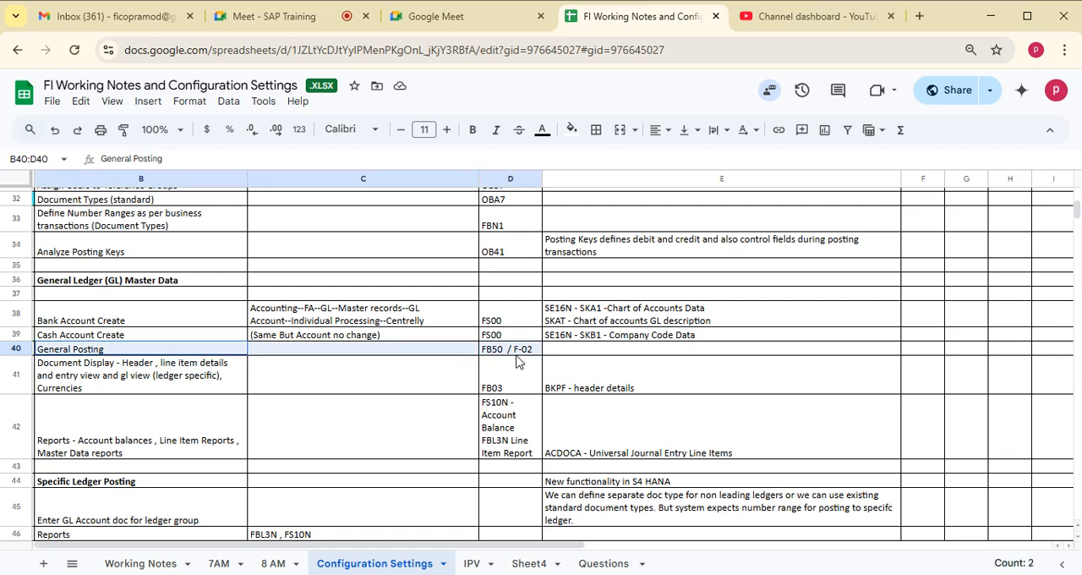
{"action": "left_click", "coordinate": [140, 363]}
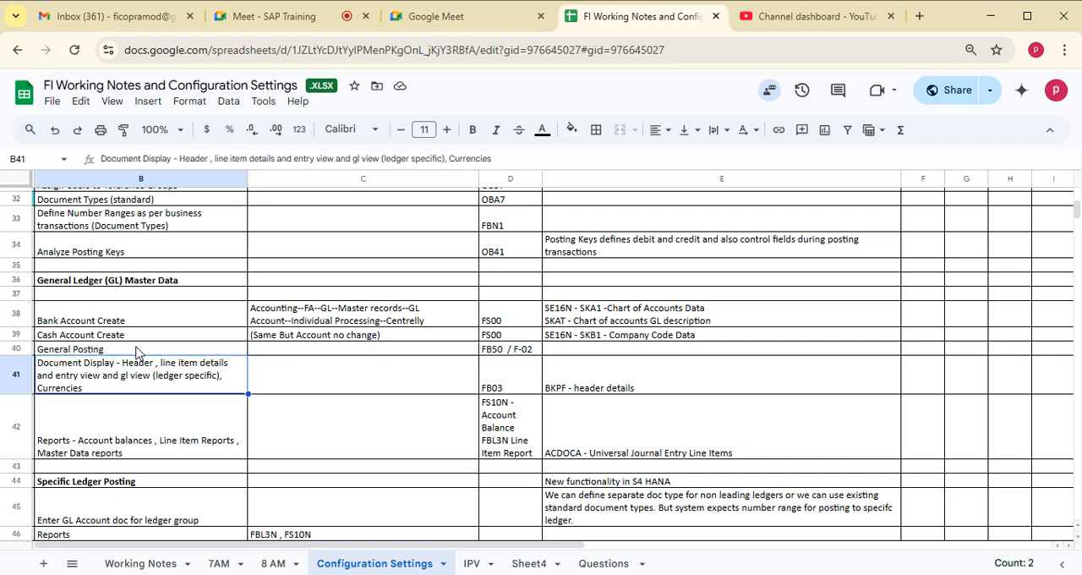
{"action": "left_click_drag", "start_coordinate": [137, 348], "coordinate": [663, 380]}
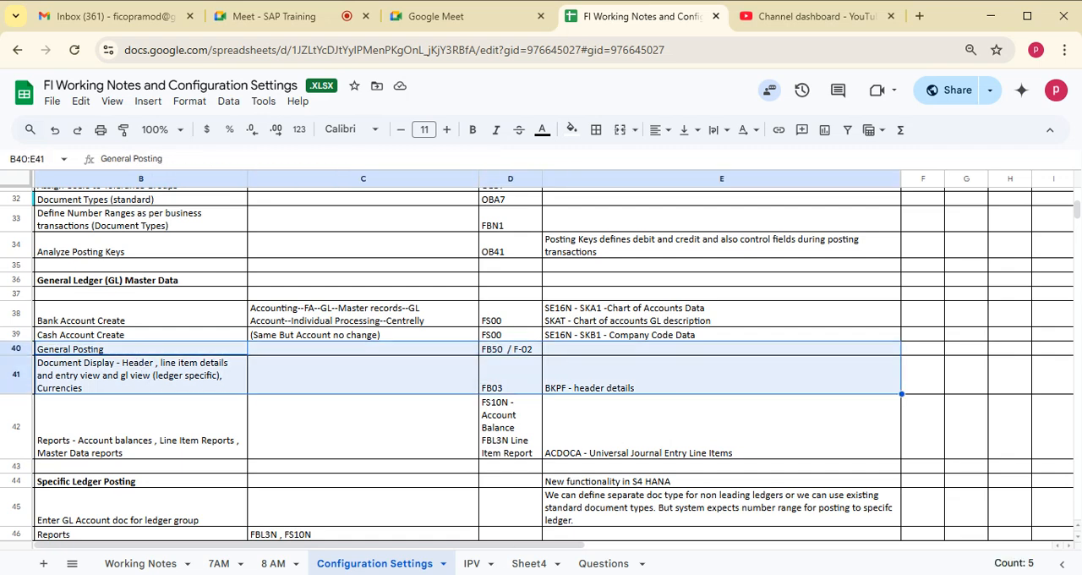
- Switch back to SAP and open FB50 - Enter G/L Account Document from the Document Entry folder of General Ledger
{"action": "key", "text": "alt+Tab"}
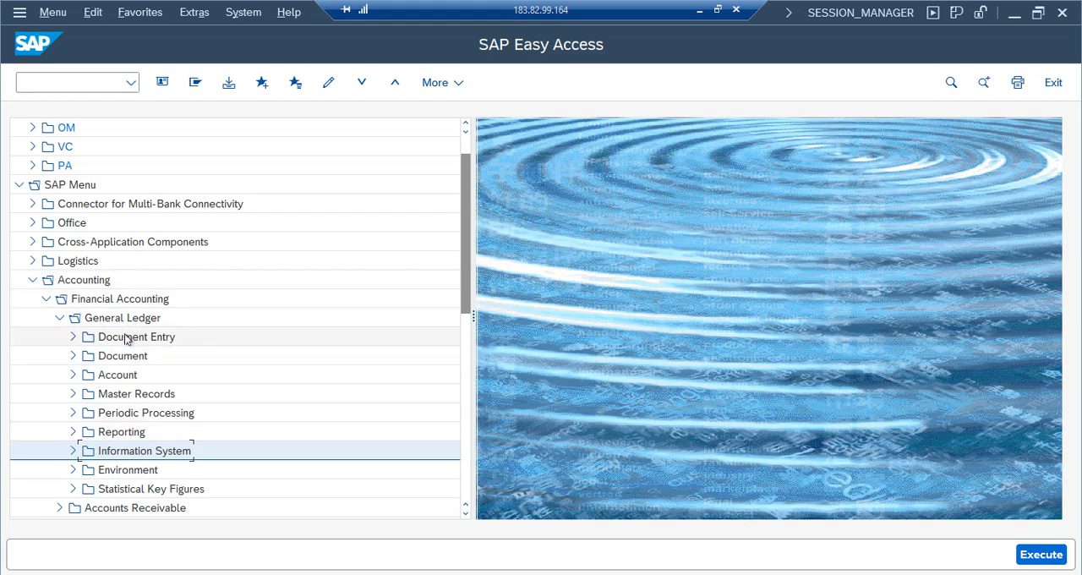
{"action": "double_click", "coordinate": [125, 337]}
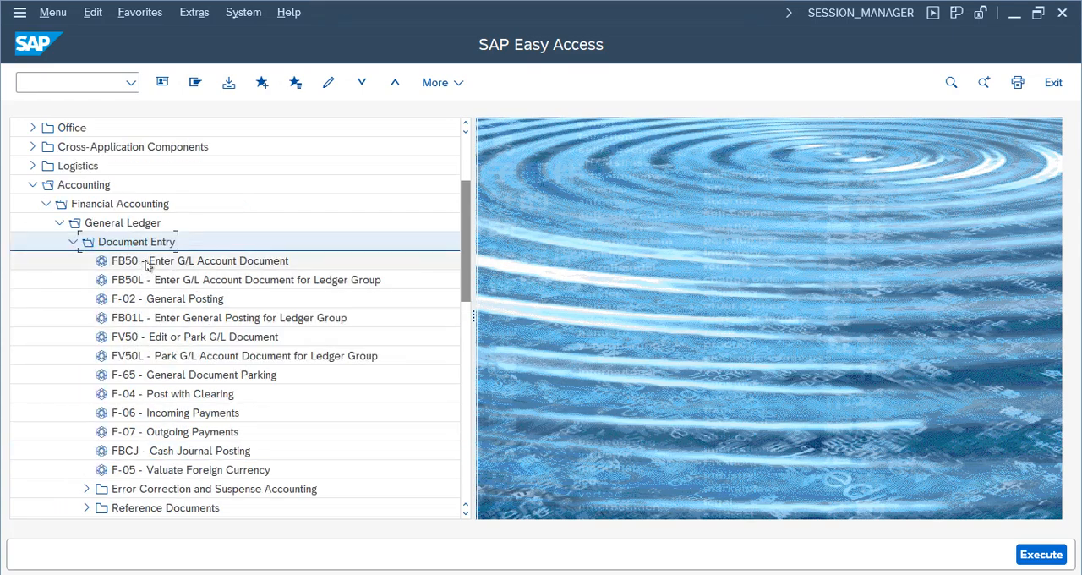
{"action": "left_click", "coordinate": [132, 301]}
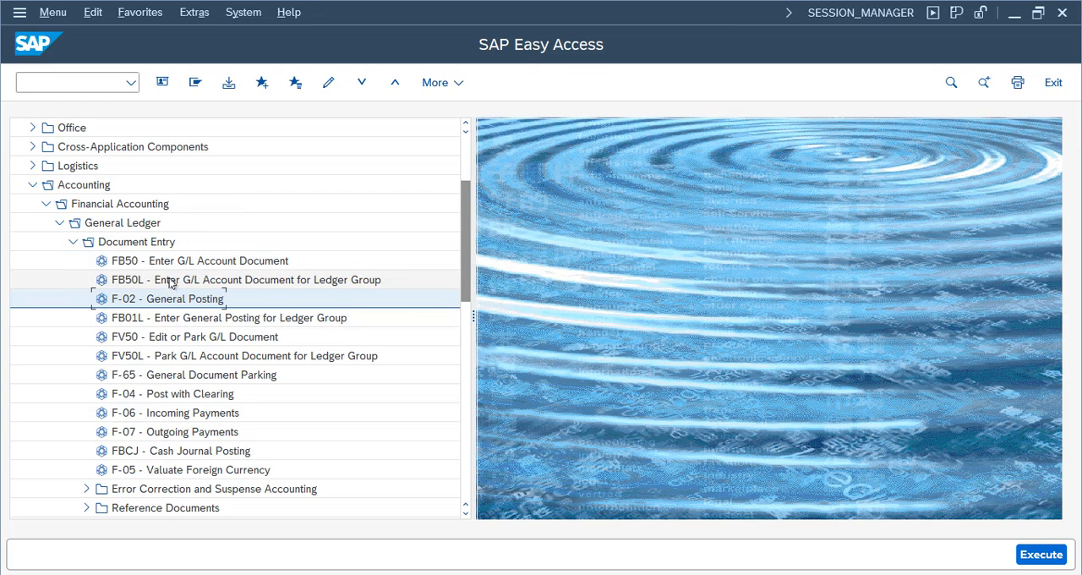
{"action": "double_click", "coordinate": [192, 266]}
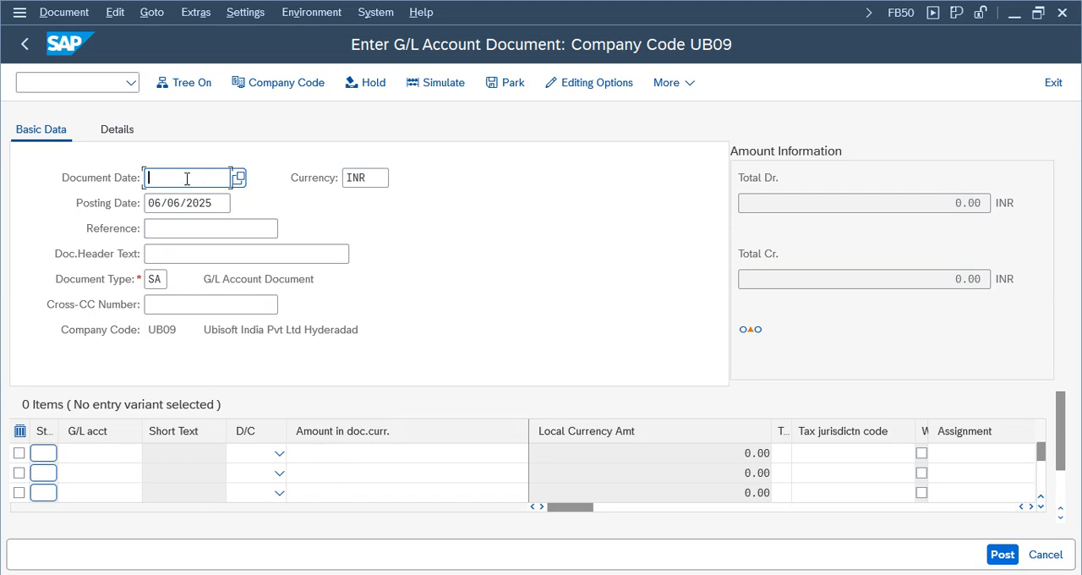
- Set the document date to 06/06/2025 using the calendar
{"action": "left_click", "coordinate": [239, 177]}
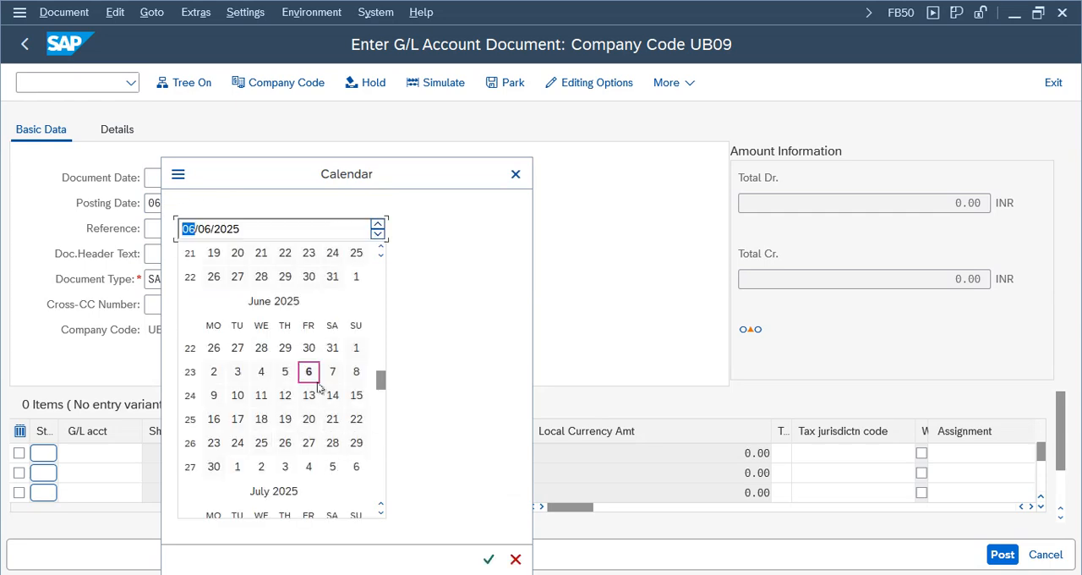
{"action": "double_click", "coordinate": [310, 372]}
{"action": "left_click_drag", "start_coordinate": [218, 178], "coordinate": [59, 186]}
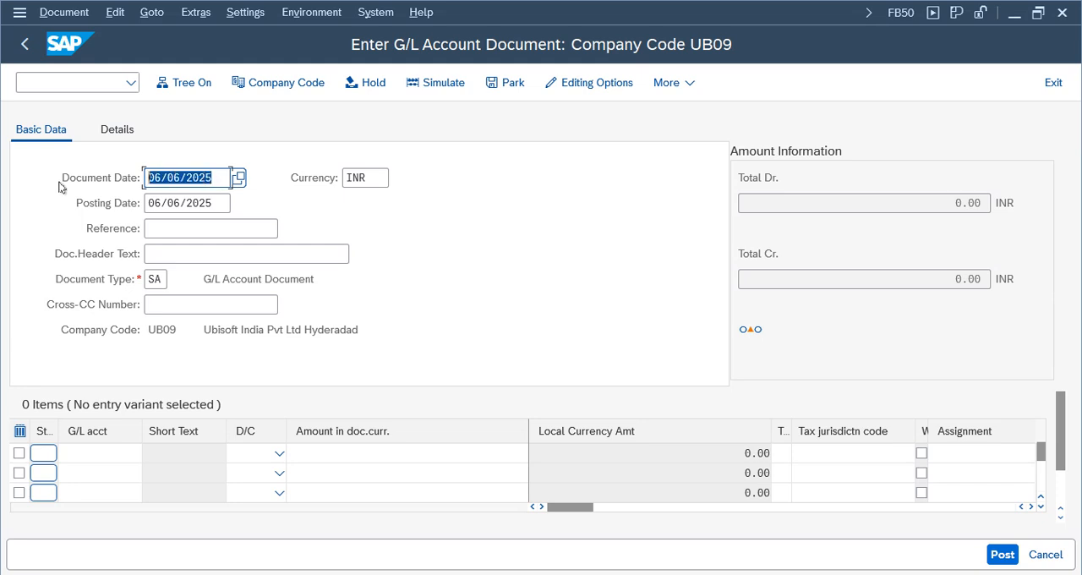
{"action": "left_click_drag", "start_coordinate": [222, 178], "coordinate": [127, 176]}
{"action": "left_click", "coordinate": [217, 204]}
- Enter Test01 as the reference and Test1 as the document header text
{"action": "left_click", "coordinate": [170, 236]}
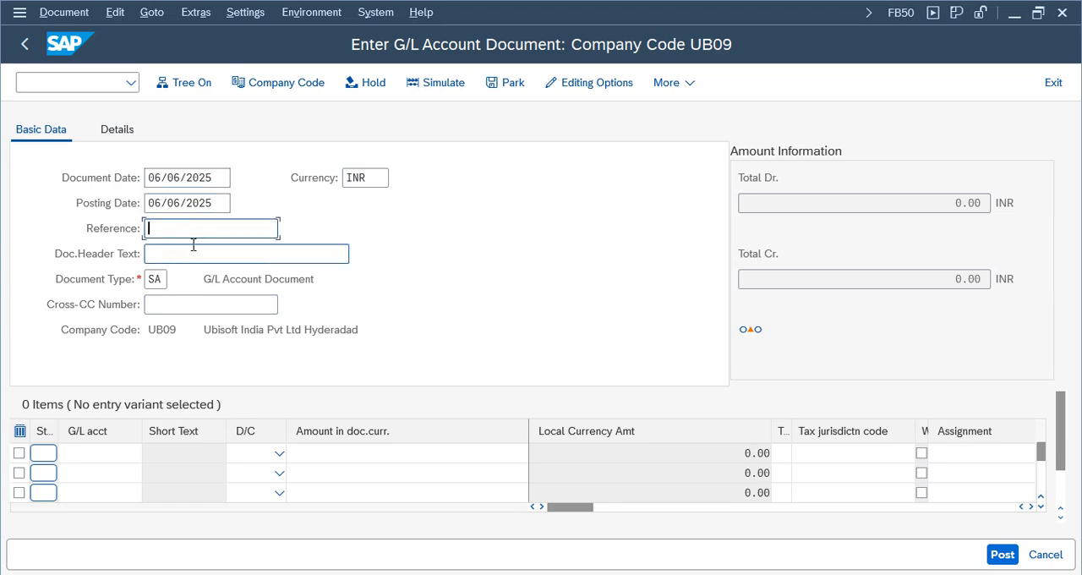
{"action": "type", "text": "Test01"}
{"action": "left_click", "coordinate": [186, 254]}
{"action": "type", "text": "Test1"}
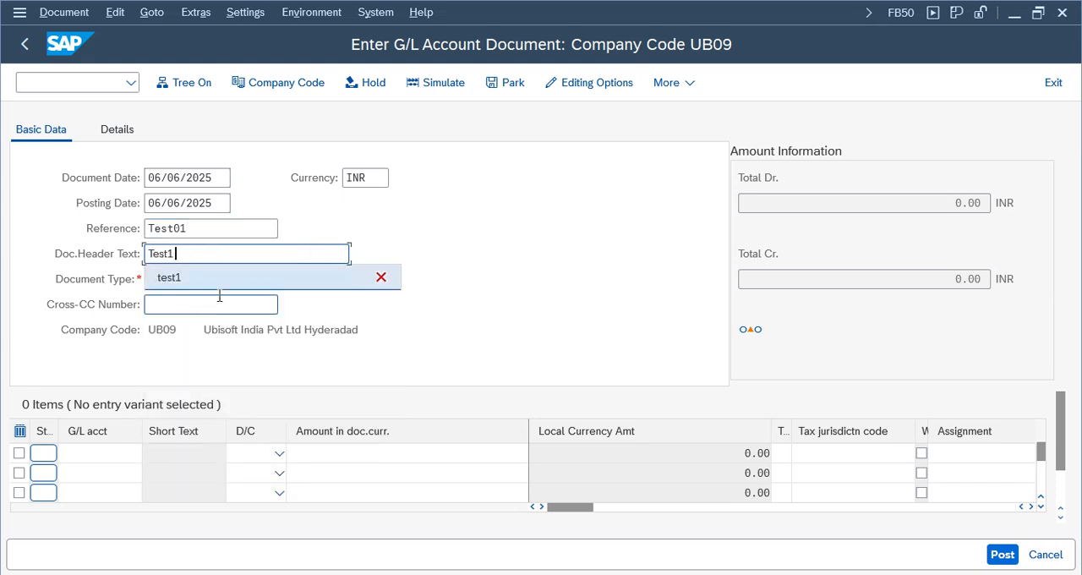
{"action": "left_click", "coordinate": [330, 321]}
- Open the value list for the document type and browse through the available document types
{"action": "left_click", "coordinate": [163, 280]}
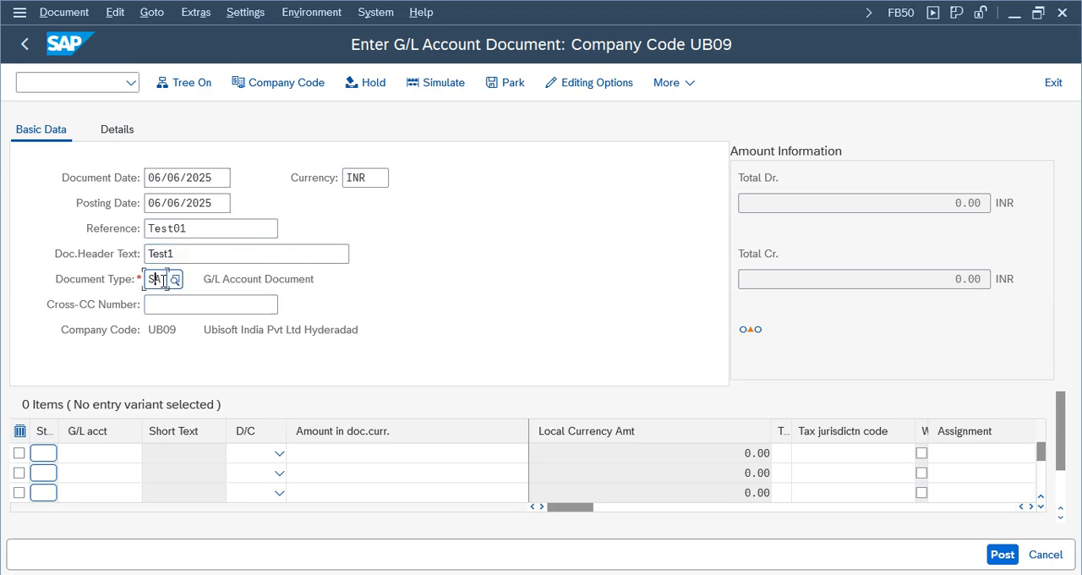
{"action": "left_click", "coordinate": [96, 351]}
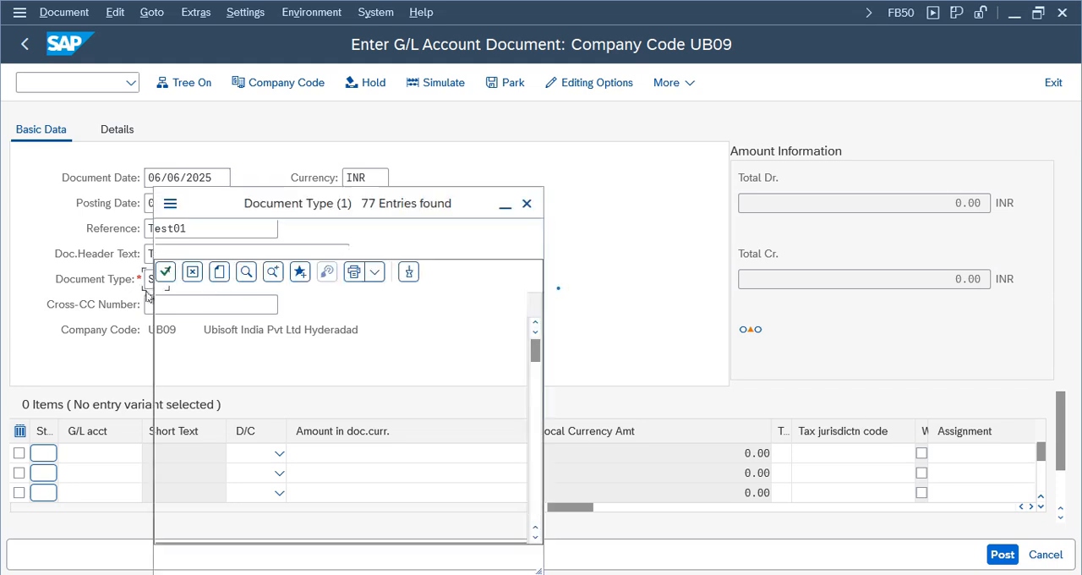
{"action": "left_click_drag", "start_coordinate": [344, 166], "coordinate": [371, 108]}
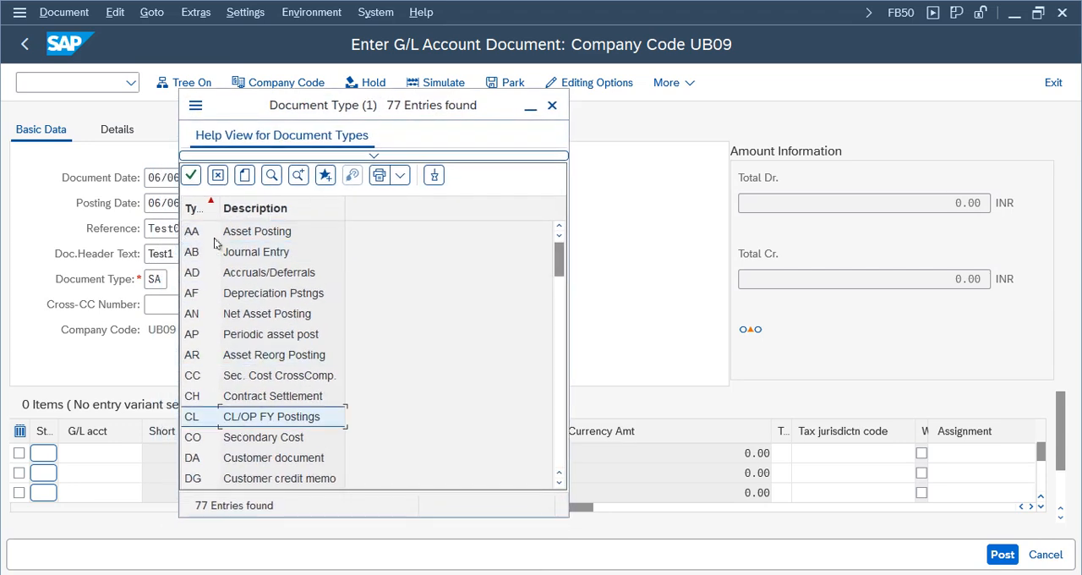
{"action": "left_click", "coordinate": [232, 356]}
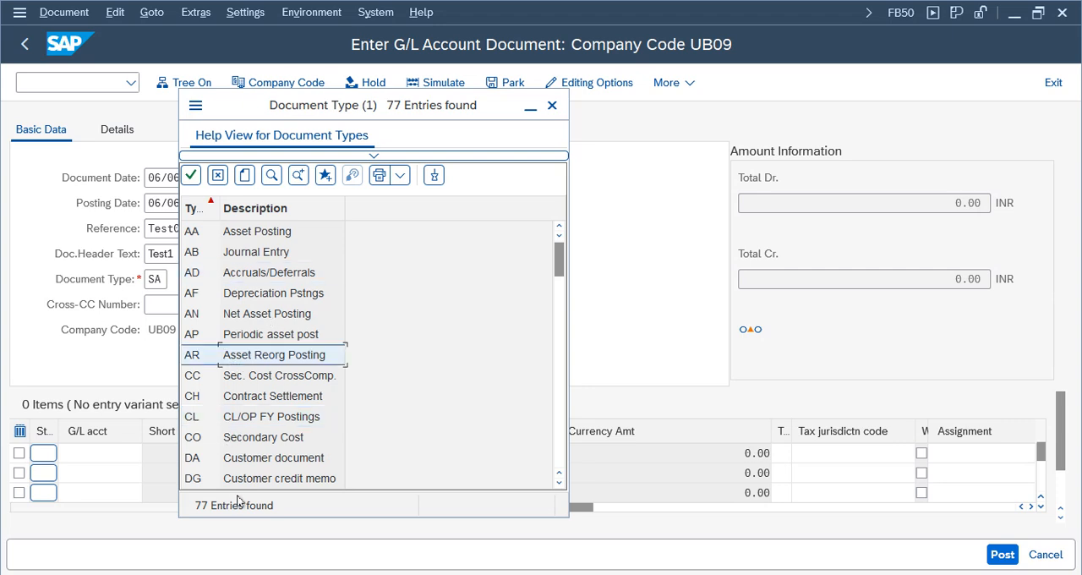
{"action": "left_click", "coordinate": [251, 459]}
{"action": "key", "text": "Down"}
{"action": "key", "text": "Down"}
{"action": "key", "text": "Down"}
{"action": "key", "text": "Down"}
{"action": "key", "text": "Down"}
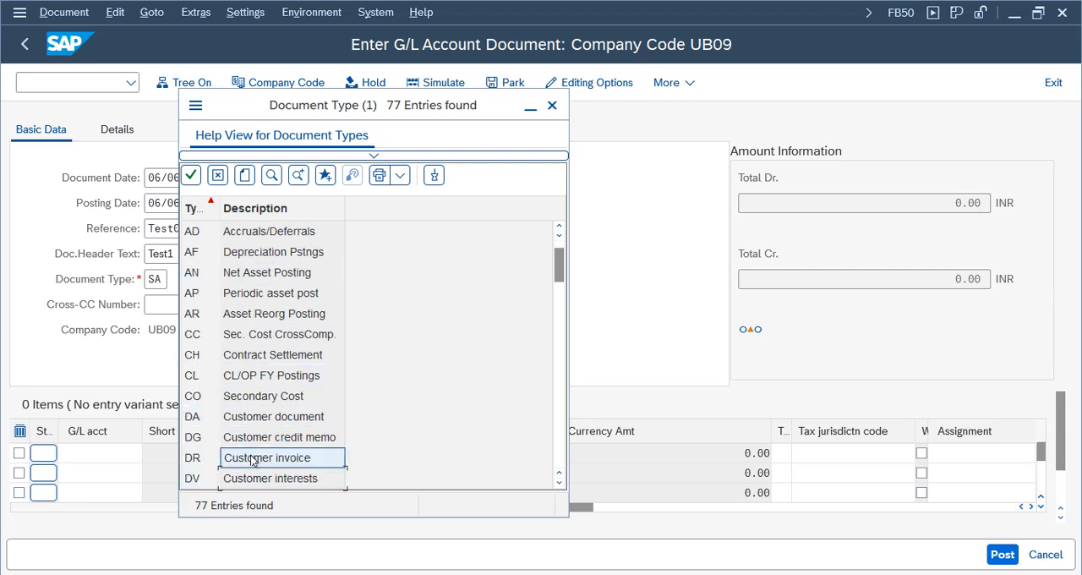
{"action": "left_click", "coordinate": [262, 459]}
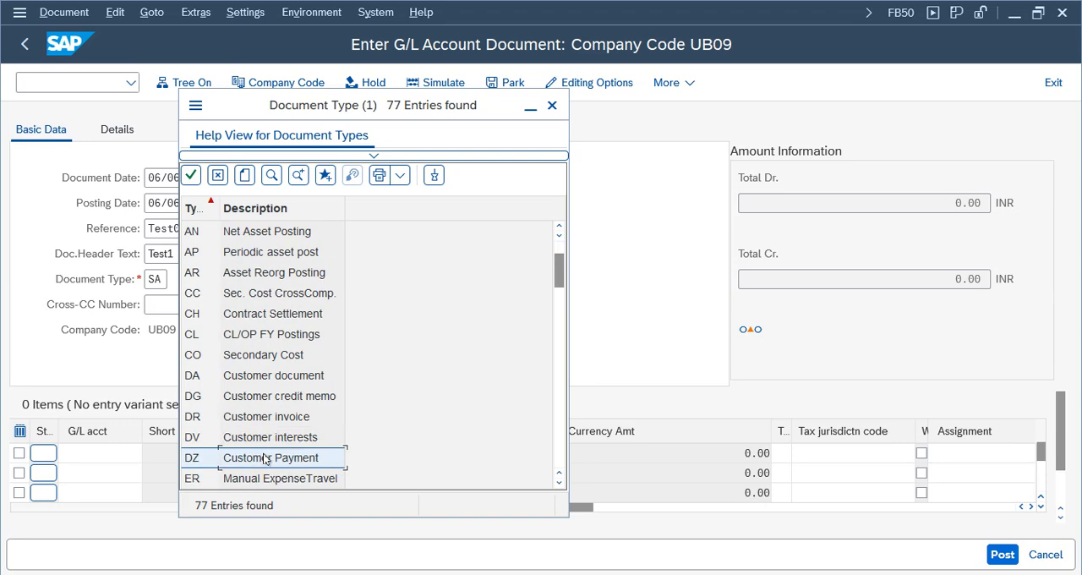
{"action": "key", "text": "Down"}
{"action": "key", "text": "Down"}
{"action": "key", "text": "Down"}
{"action": "key", "text": "Down"}
{"action": "key", "text": "Down"}
{"action": "key", "text": "Down"}
{"action": "key", "text": "Down"}
{"action": "key", "text": "Down"}
{"action": "key", "text": "Down"}
{"action": "key", "text": "Down"}
{"action": "key", "text": "Down"}
{"action": "key", "text": "Down"}
{"action": "key", "text": "Down"}
{"action": "key", "text": "Down"}
{"action": "key", "text": "Down"}
{"action": "key", "text": "Down"}
{"action": "key", "text": "Down"}
{"action": "key", "text": "Down"}
{"action": "key", "text": "Down"}
{"action": "key", "text": "Down"}
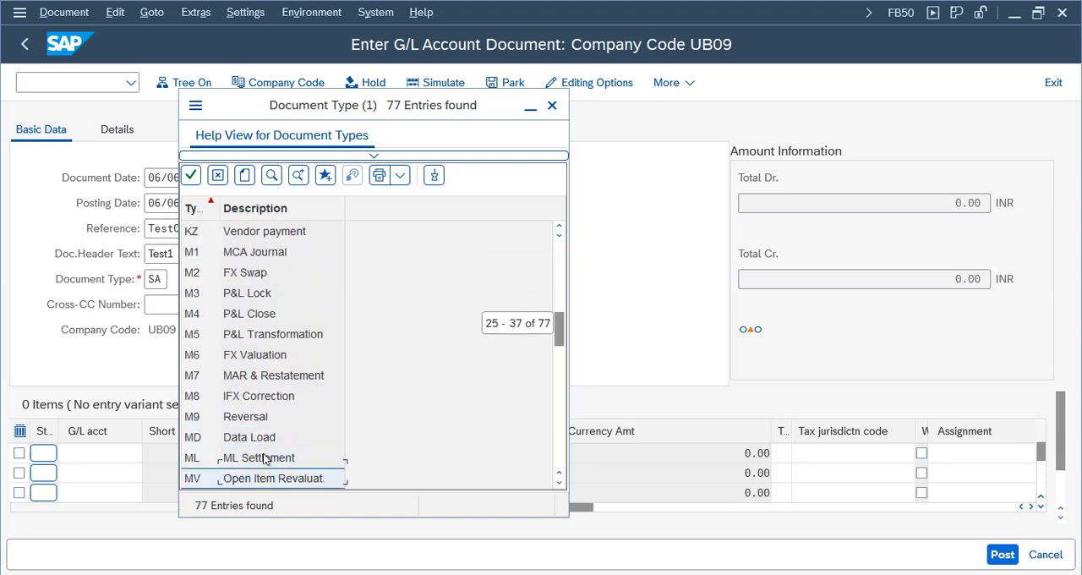
{"action": "key", "text": "Down"}
{"action": "key", "text": "Down"}
{"action": "key", "text": "Down"}
{"action": "key", "text": "Down"}
{"action": "key", "text": "Down"}
{"action": "key", "text": "Down"}
{"action": "key", "text": "Down"}
{"action": "key", "text": "Down"}
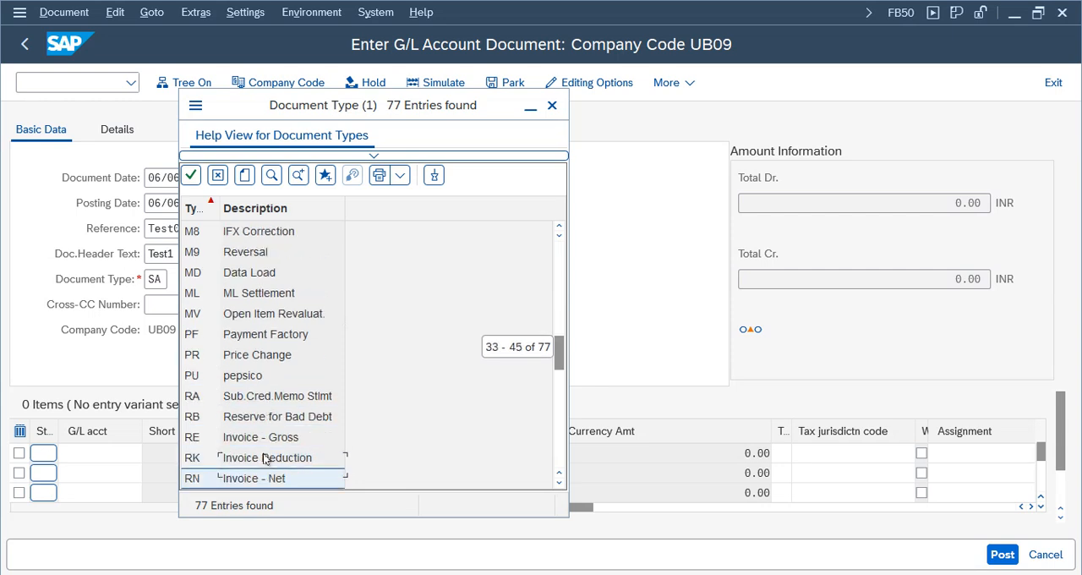
{"action": "key", "text": "Down"}
{"action": "key", "text": "Down"}
{"action": "key", "text": "Down"}
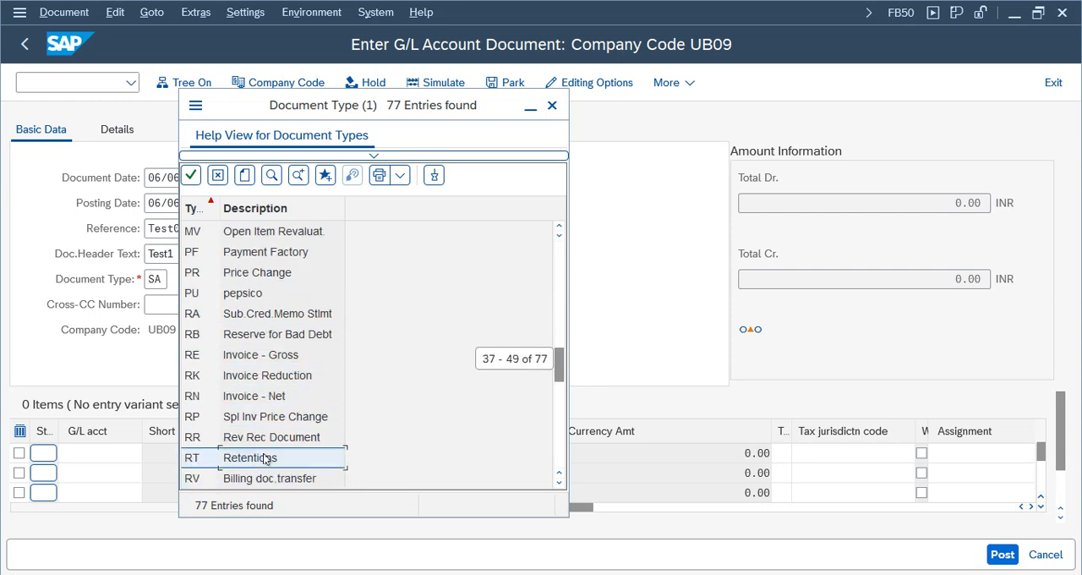
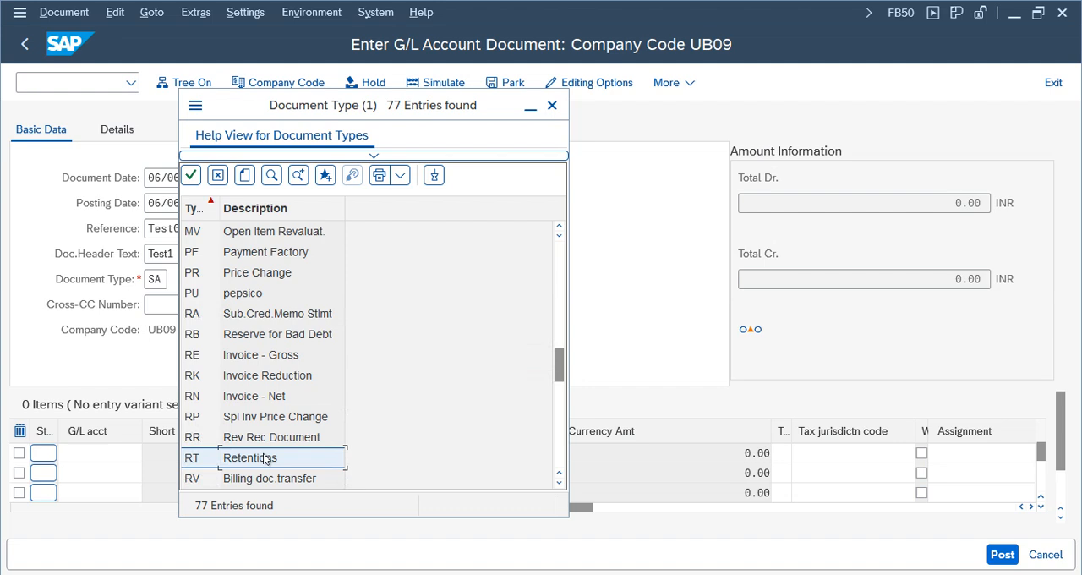
- Close the document type list and check the G/L account search for the first line item without choosing an account
{"action": "left_click", "coordinate": [551, 105]}
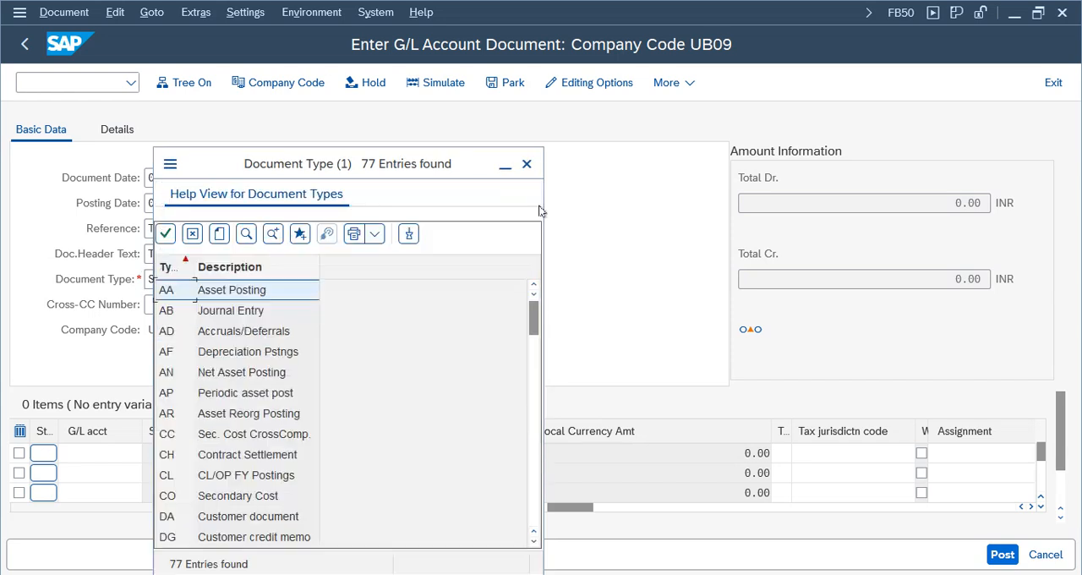
{"action": "left_click", "coordinate": [527, 166]}
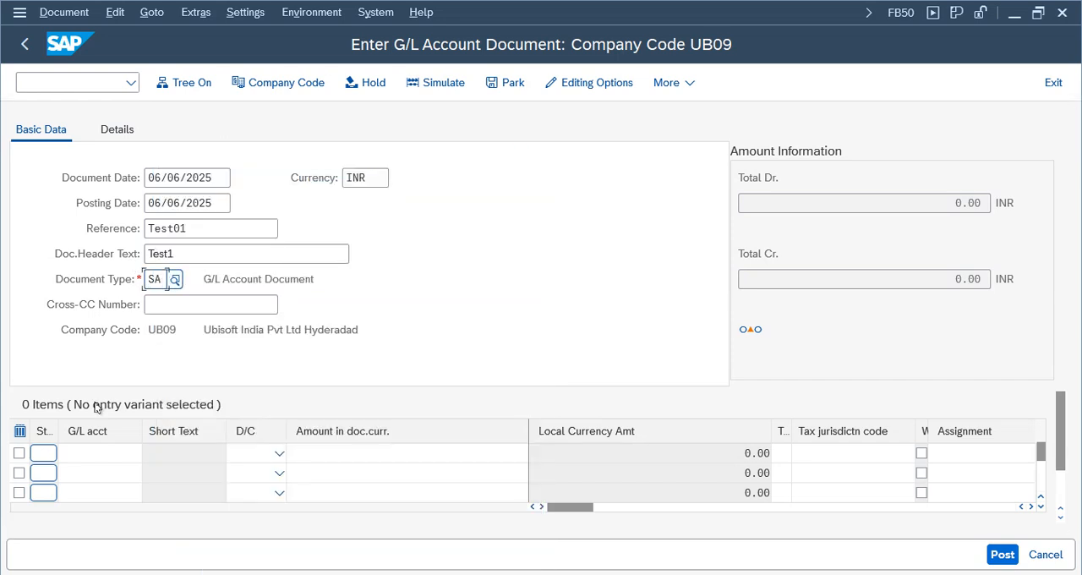
{"action": "left_click", "coordinate": [112, 452]}
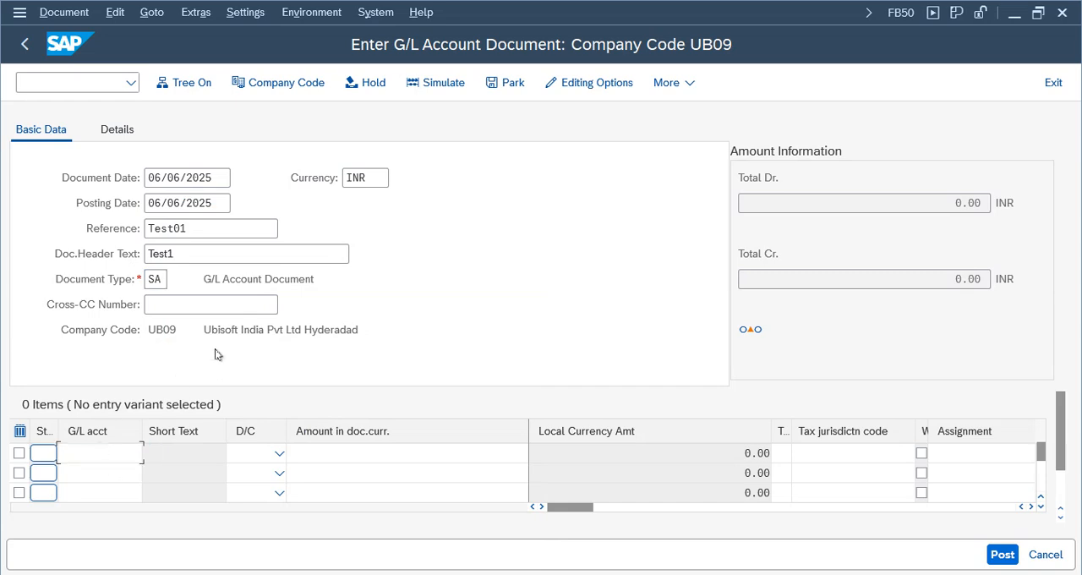
{"action": "key", "text": "F4"}
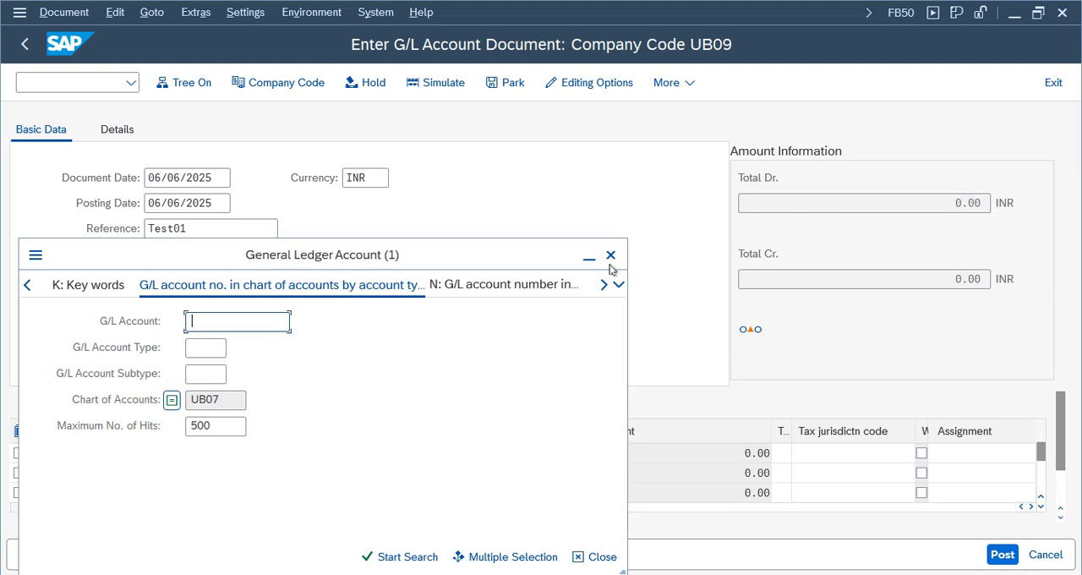
{"action": "left_click", "coordinate": [610, 254]}
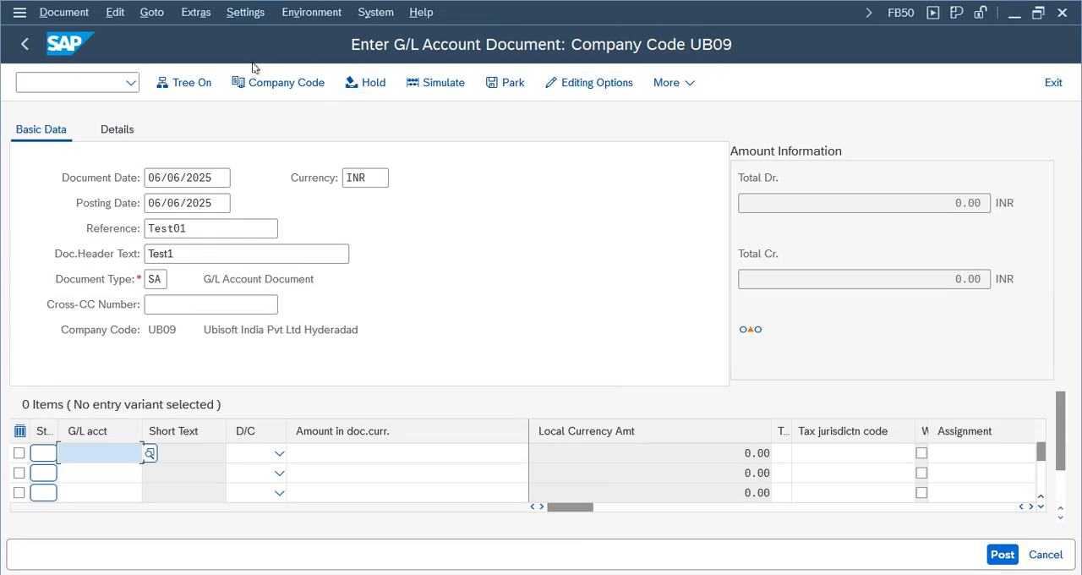
- Change the company code of the G/L document entry to NIKE
{"action": "left_click", "coordinate": [287, 82]}
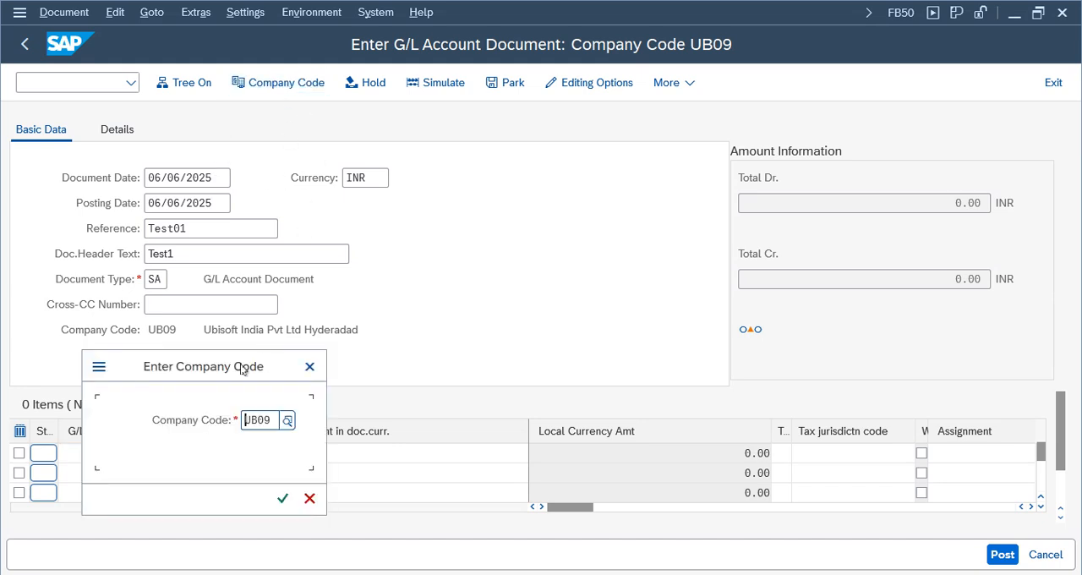
{"action": "left_click_drag", "start_coordinate": [244, 369], "coordinate": [393, 191]}
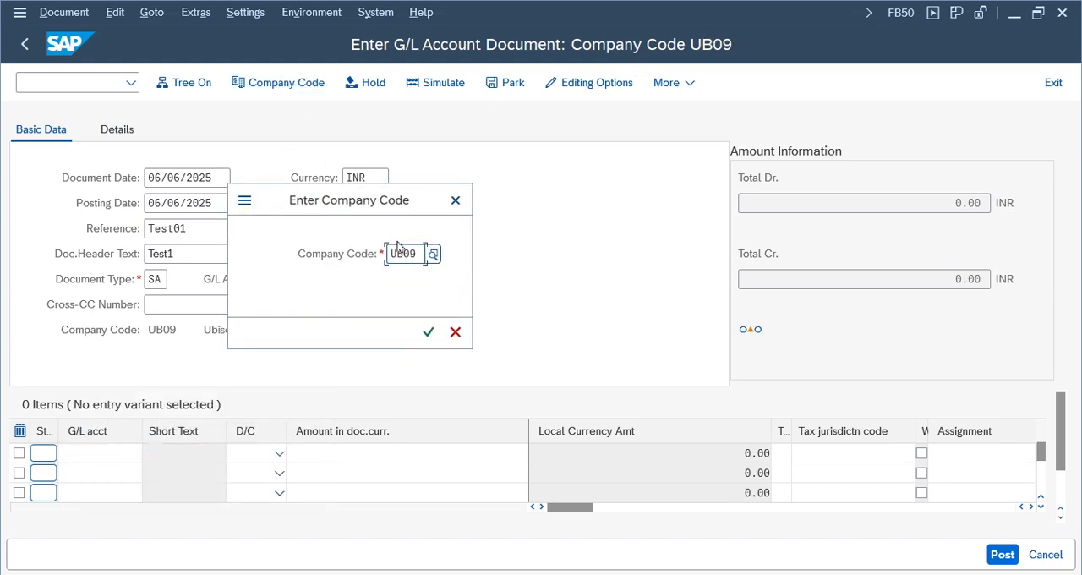
{"action": "key", "text": "BackSpace"}
{"action": "key", "text": "BackSpace"}
{"action": "key", "text": "BackSpace"}
{"action": "key", "text": "BackSpace"}
{"action": "type", "text": "nike"}
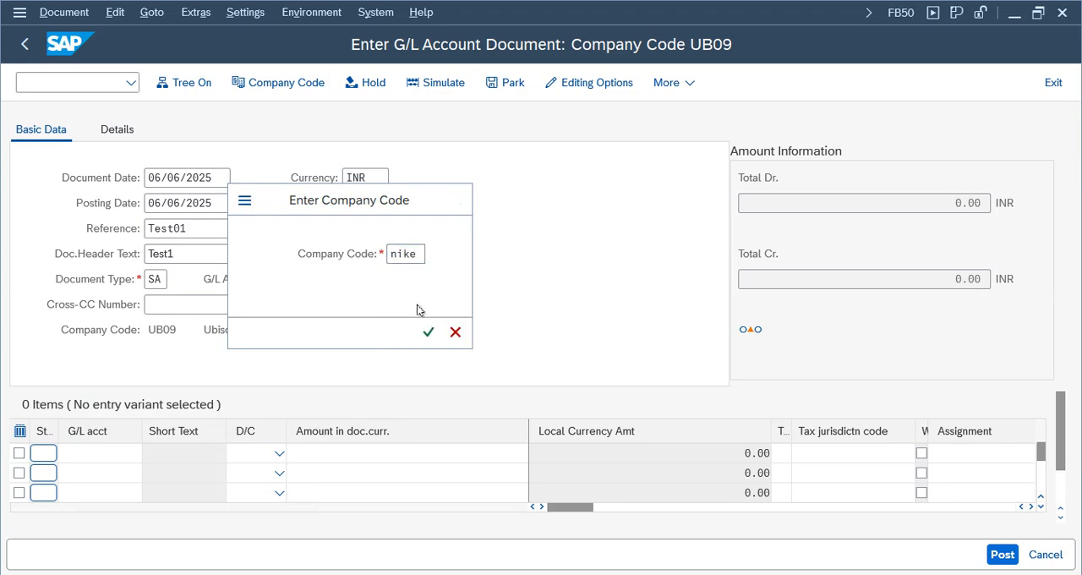
{"action": "key", "text": "Return"}
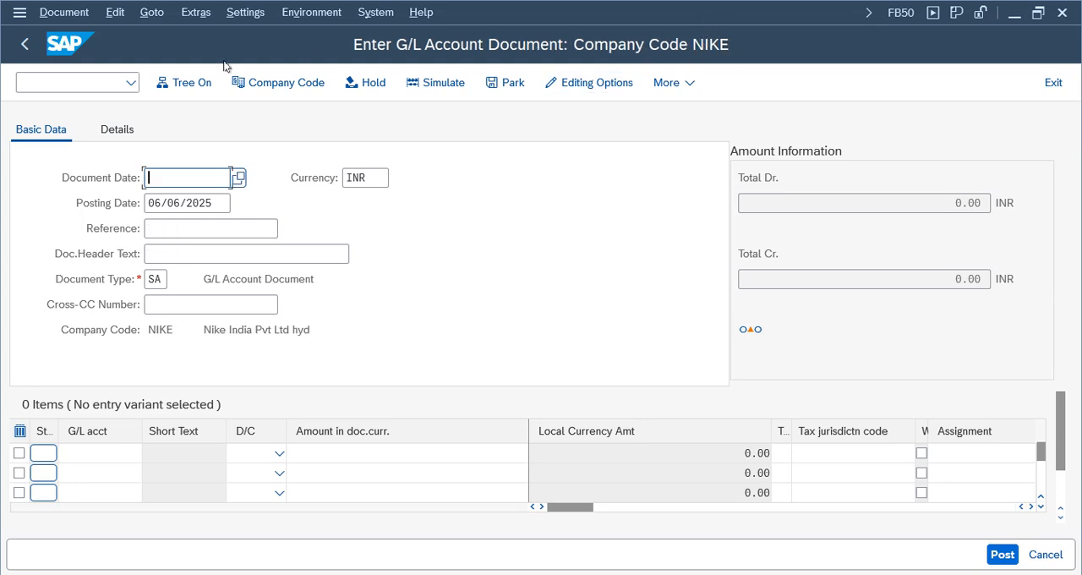
- Fill in the document header with document date 06/06/2025, reference Test01 and header text test1
{"action": "left_click", "coordinate": [182, 176]}
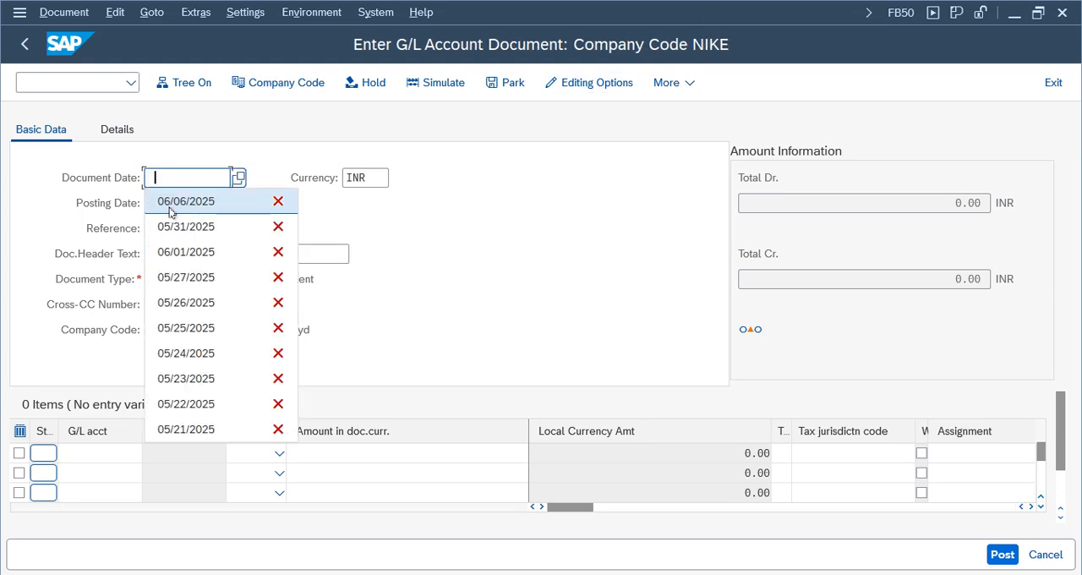
{"action": "left_click", "coordinate": [169, 203]}
{"action": "left_click", "coordinate": [170, 251]}
{"action": "left_click", "coordinate": [173, 234]}
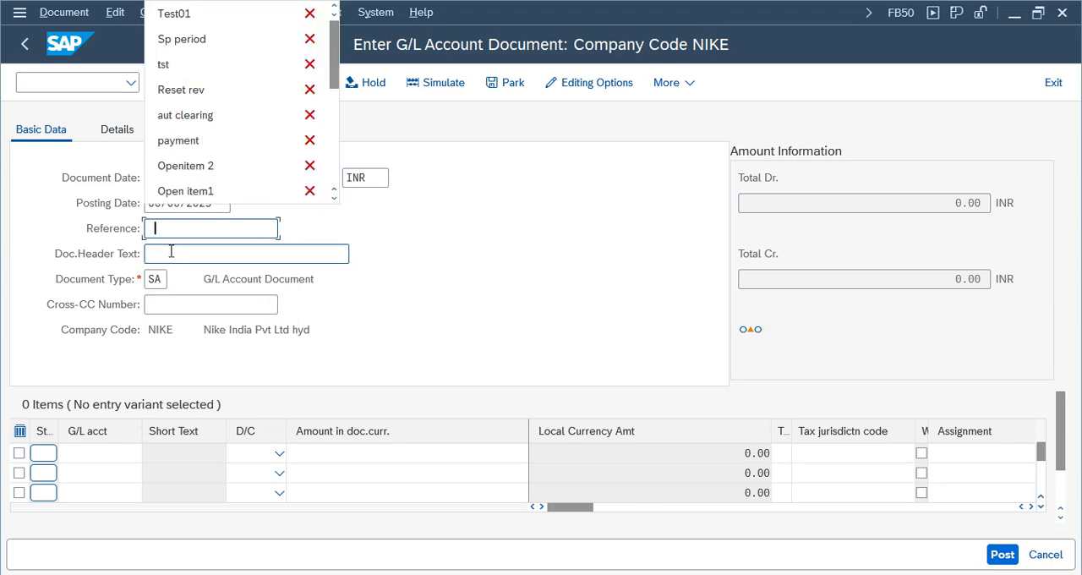
{"action": "left_click", "coordinate": [175, 12]}
{"action": "key", "text": "Tab"}
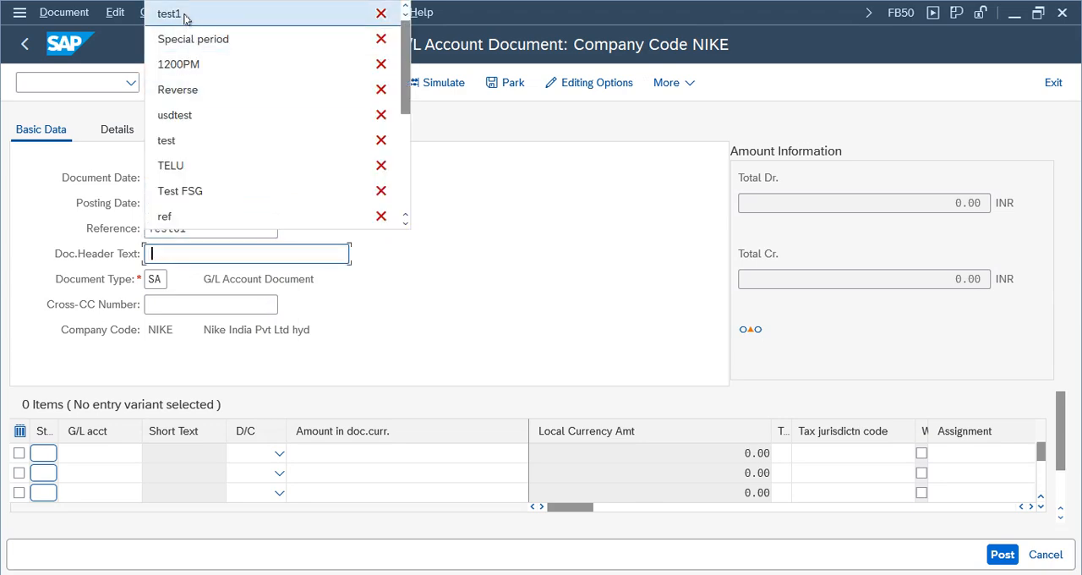
{"action": "left_click", "coordinate": [215, 13]}
- Look up and assign G/L account 1000 (Cash) to the first line item and 1001 (Bank) to the second
{"action": "left_click", "coordinate": [94, 454]}
{"action": "left_click", "coordinate": [149, 454]}
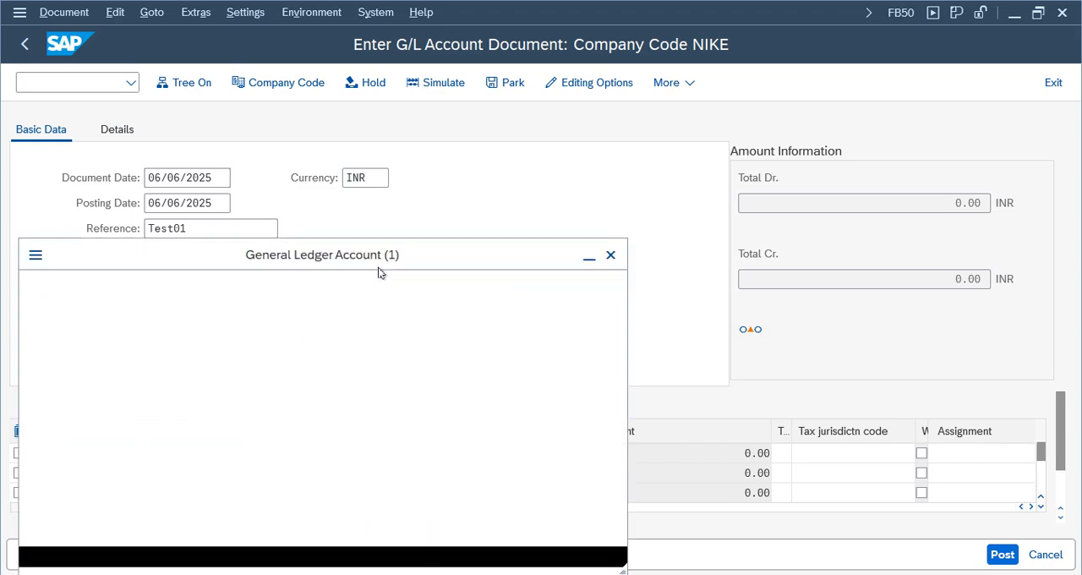
{"action": "key", "text": "Return"}
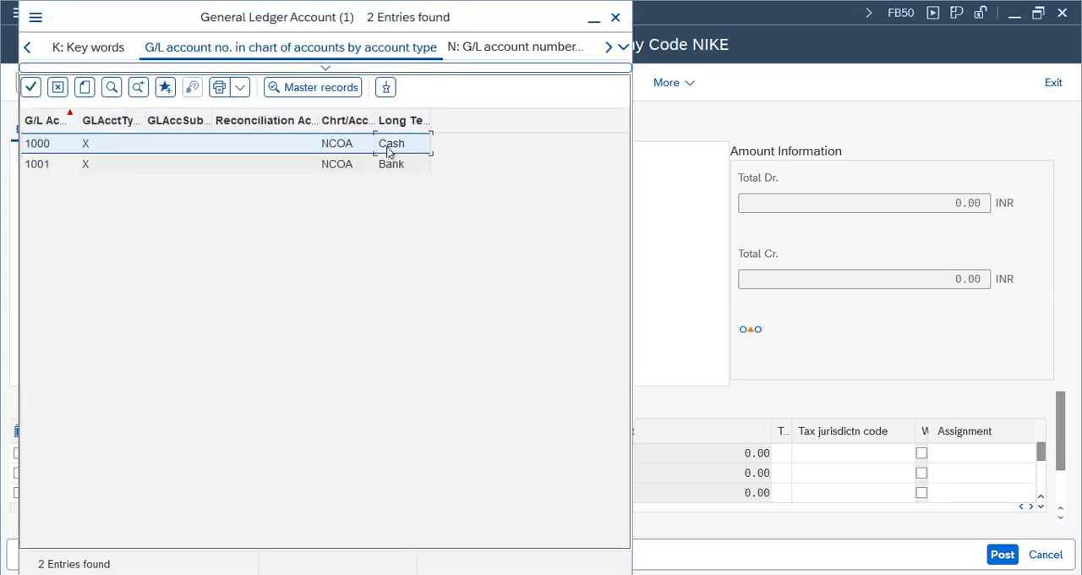
{"action": "double_click", "coordinate": [388, 151]}
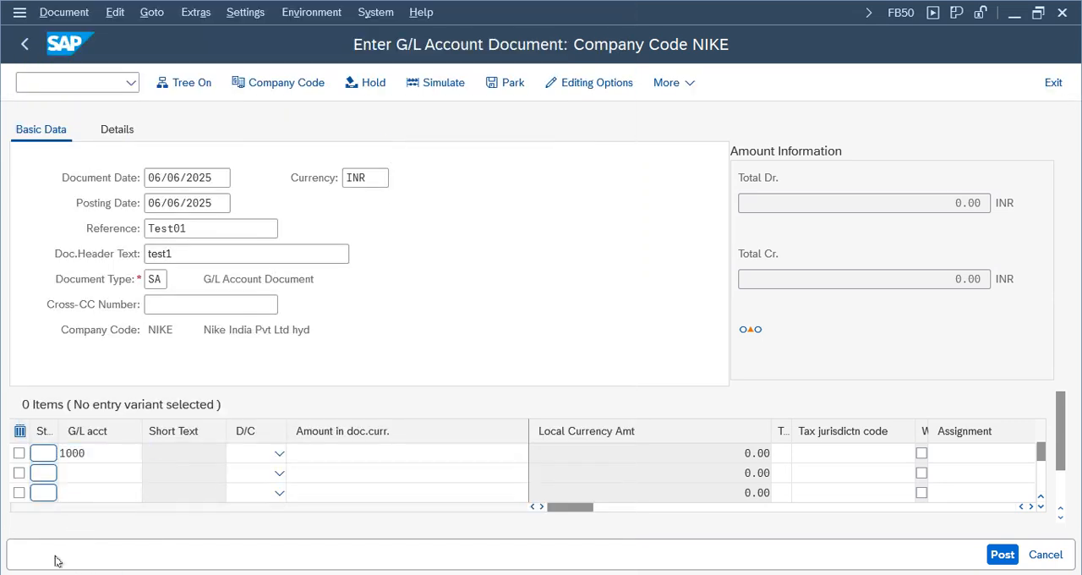
{"action": "key", "text": "F4"}
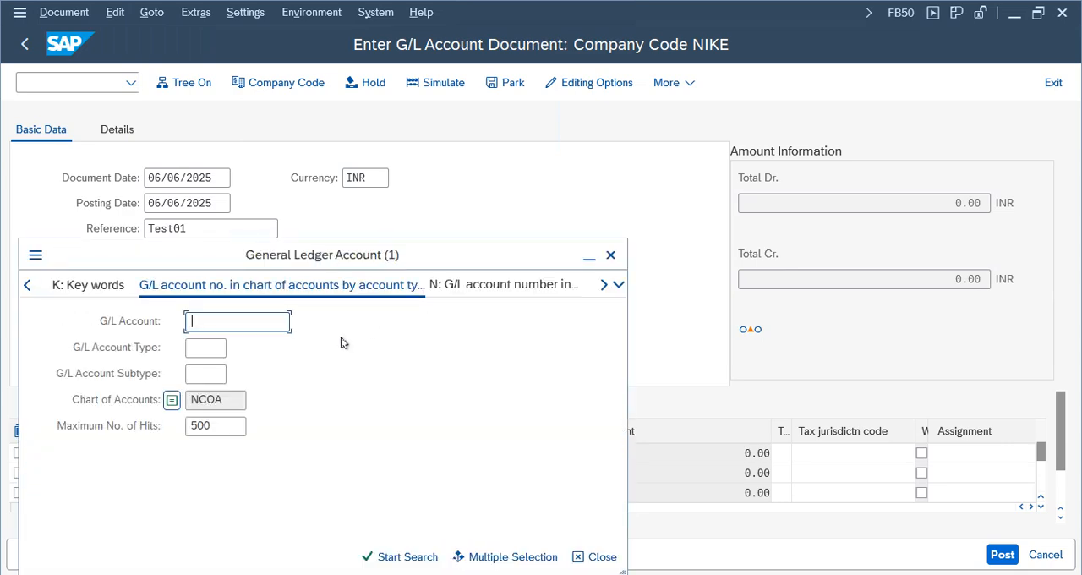
{"action": "key", "text": "Return"}
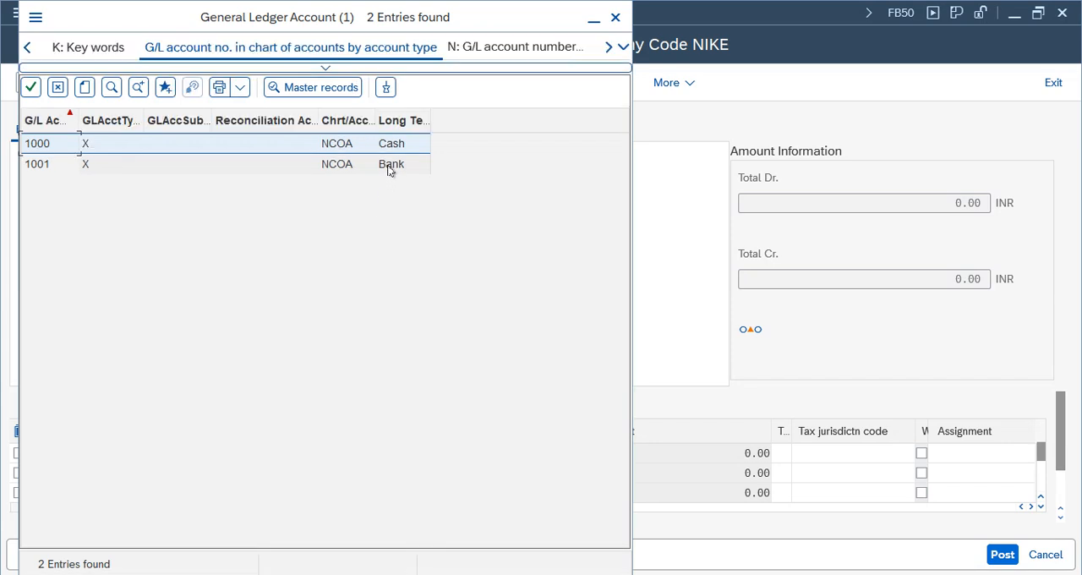
{"action": "double_click", "coordinate": [389, 164]}
- Set the account 1000 line to Debit and the account 1001 line to Credit, and validate the entry
{"action": "left_click", "coordinate": [281, 454]}
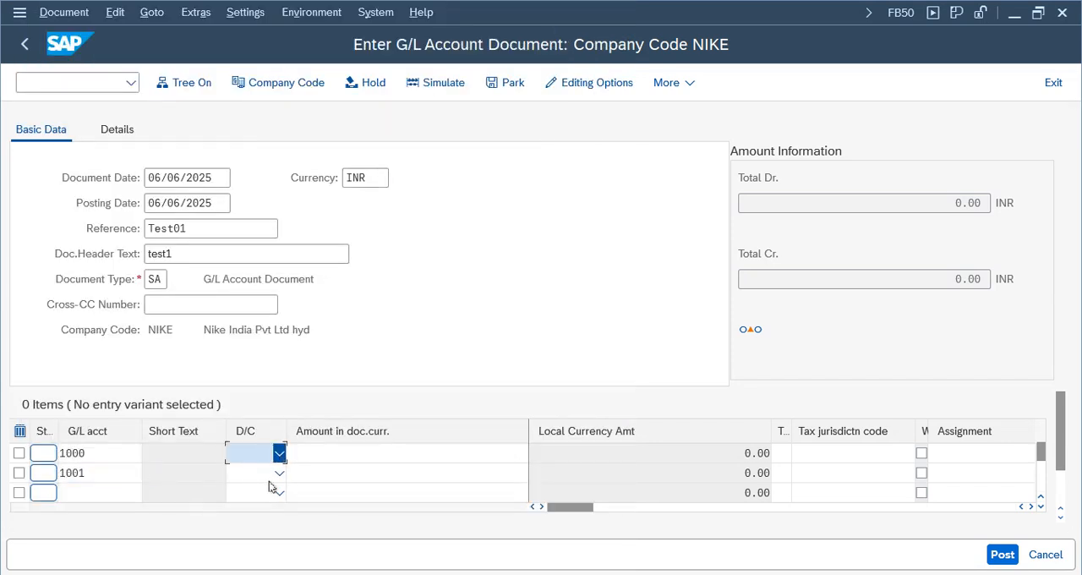
{"action": "left_click", "coordinate": [250, 496]}
{"action": "left_click", "coordinate": [279, 473]}
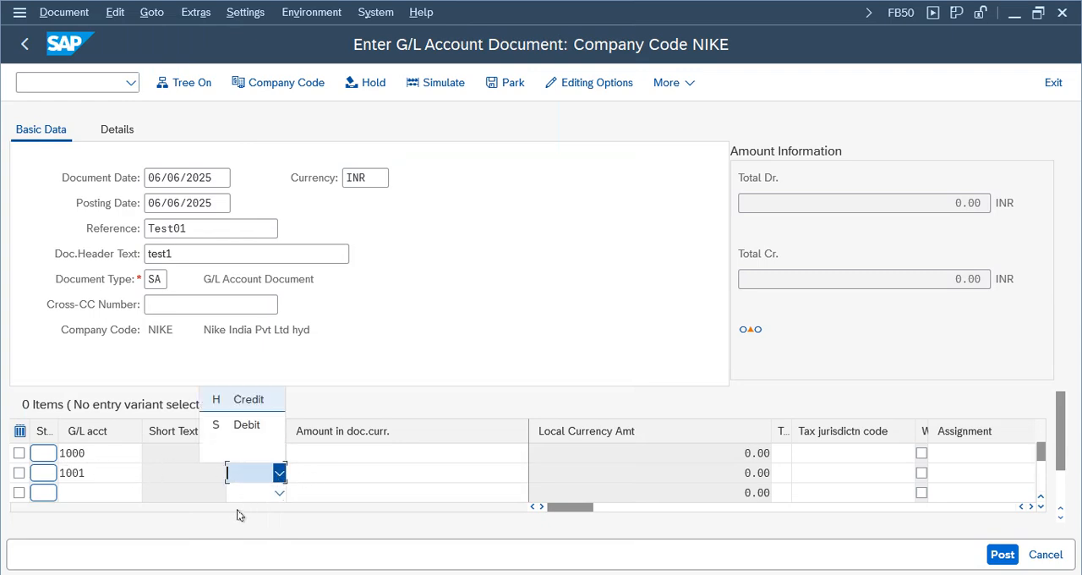
{"action": "left_click", "coordinate": [245, 398]}
{"action": "left_click", "coordinate": [475, 452]}
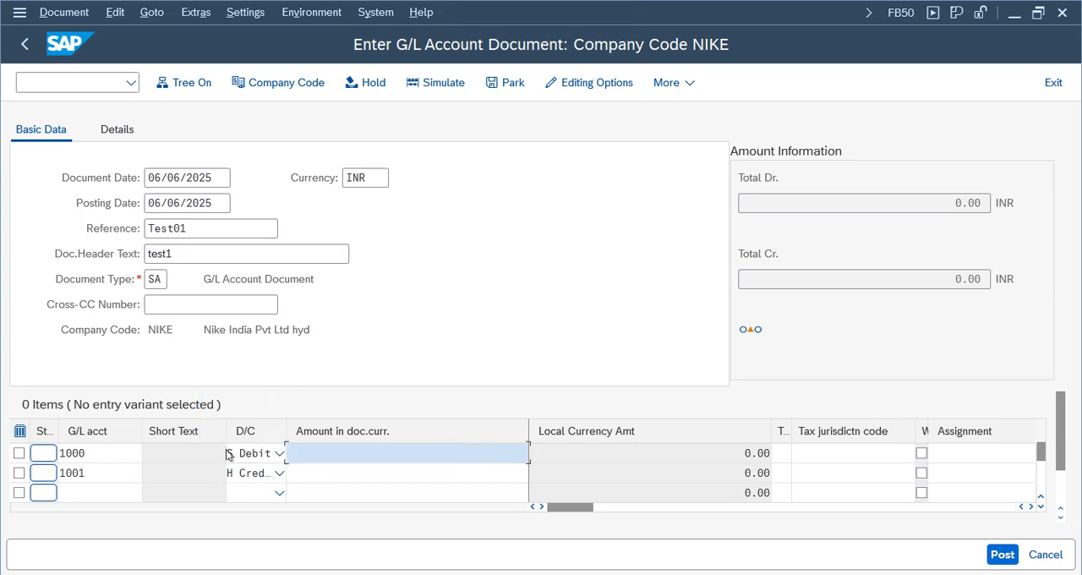
{"action": "key", "text": "Return"}
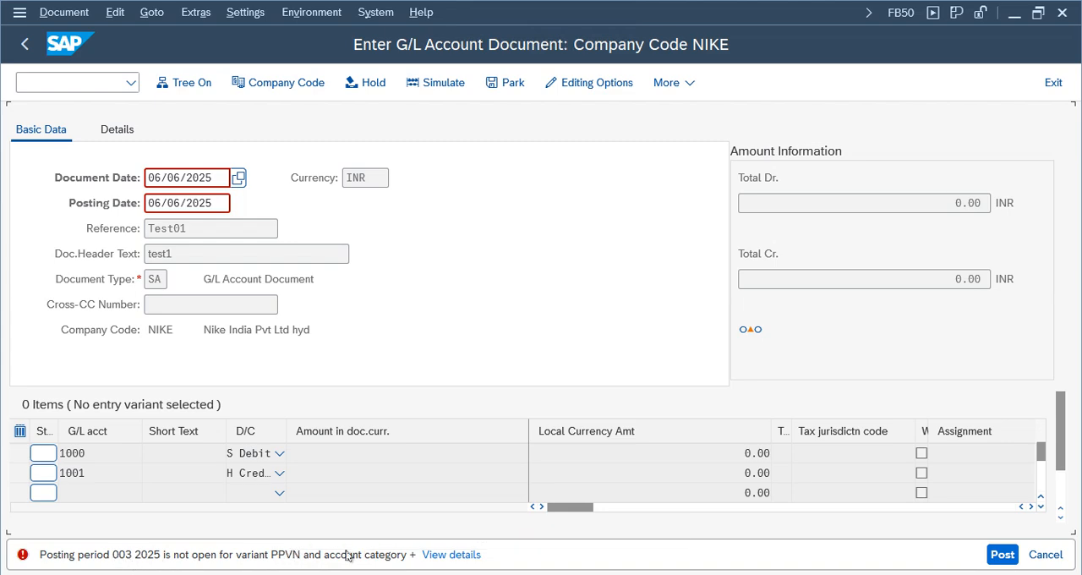
- Run transaction OB52 from SAP Easy Access and open the posting periods of variant PPVN
{"action": "left_click", "coordinate": [152, 183]}
{"action": "left_click", "coordinate": [19, 12]}
{"action": "left_click", "coordinate": [85, 185]}
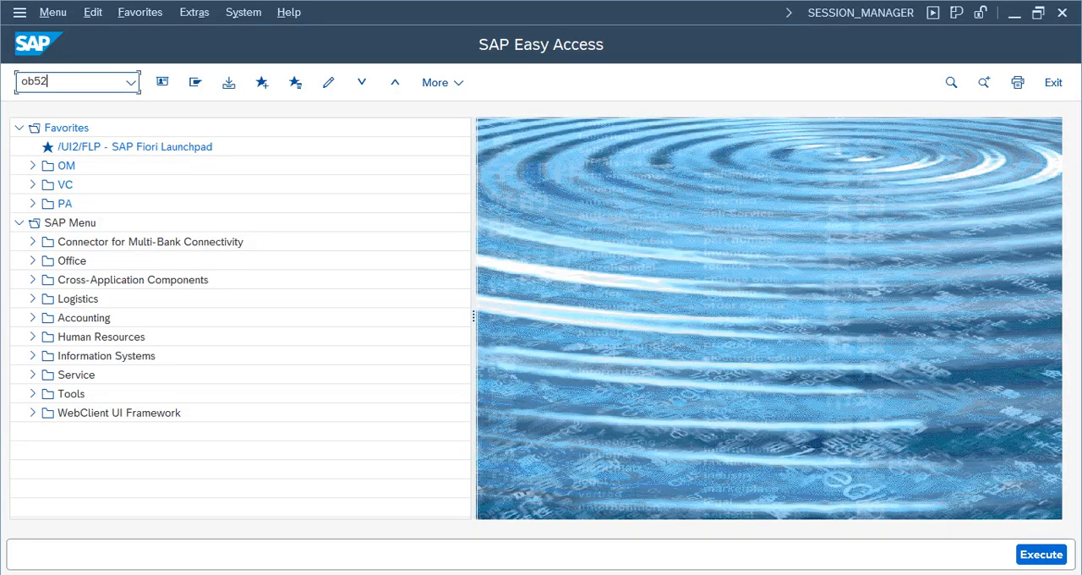
{"action": "type", "text": "ob52"}
{"action": "key", "text": "Return"}
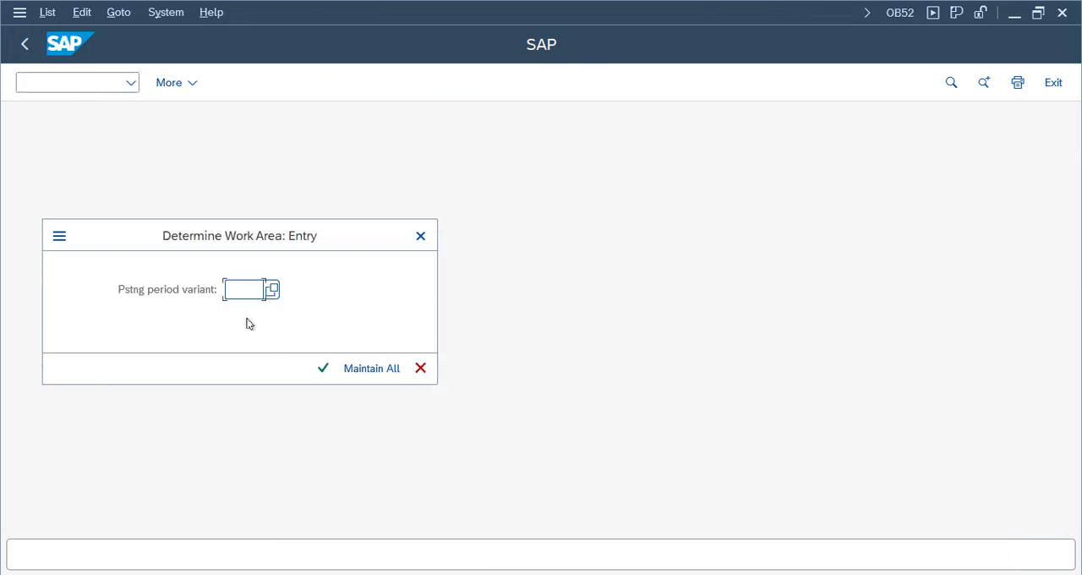
{"action": "type", "text": "pp"}
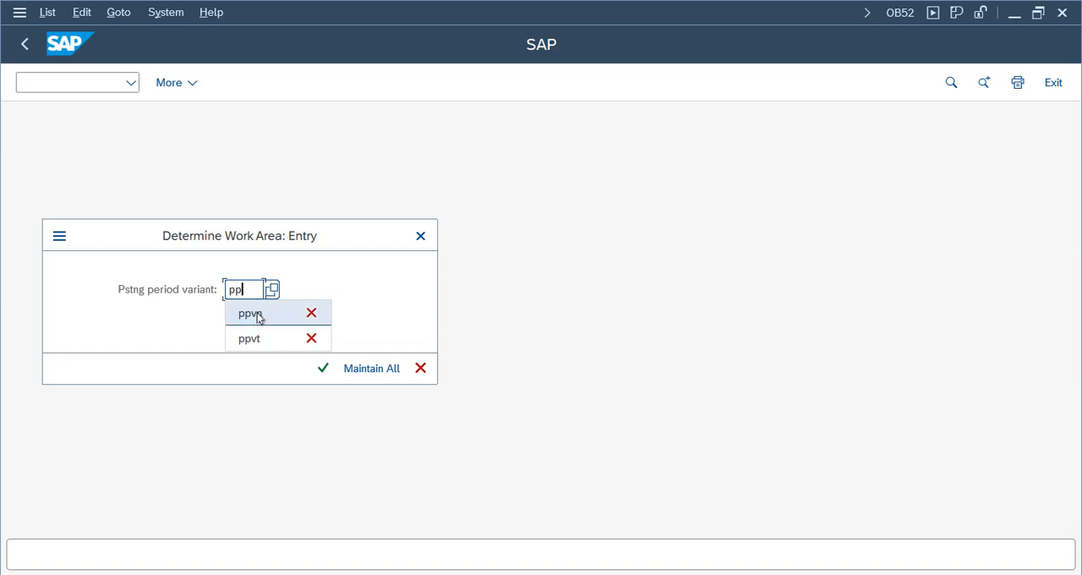
{"action": "left_click", "coordinate": [250, 314]}
{"action": "left_click", "coordinate": [324, 372]}
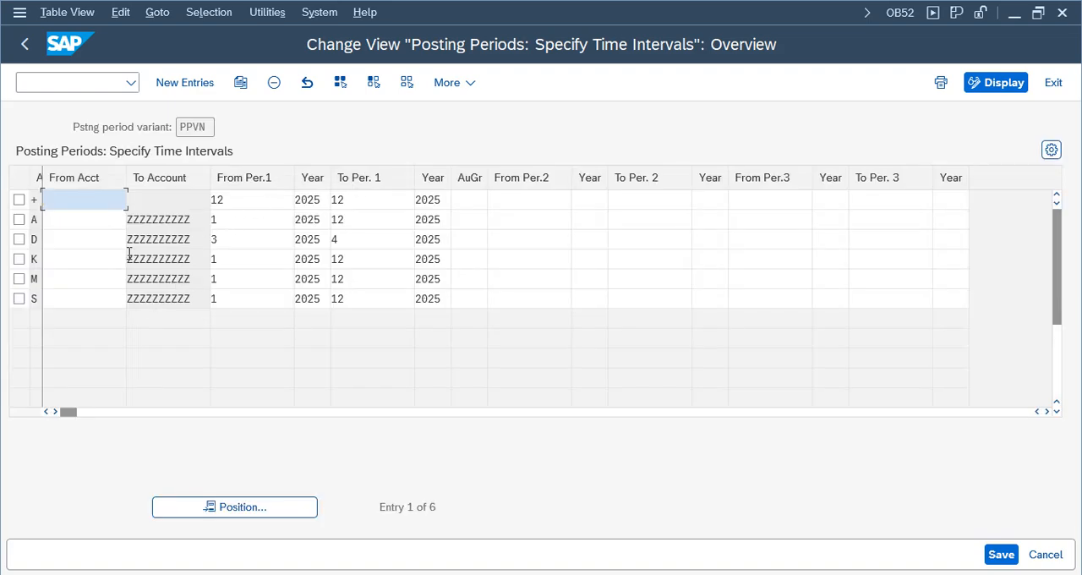
- Review the possible account types for posting periods, comparing the entry for all account types with G/L accounts
{"action": "left_click", "coordinate": [34, 200]}
{"action": "key", "text": "F4"}
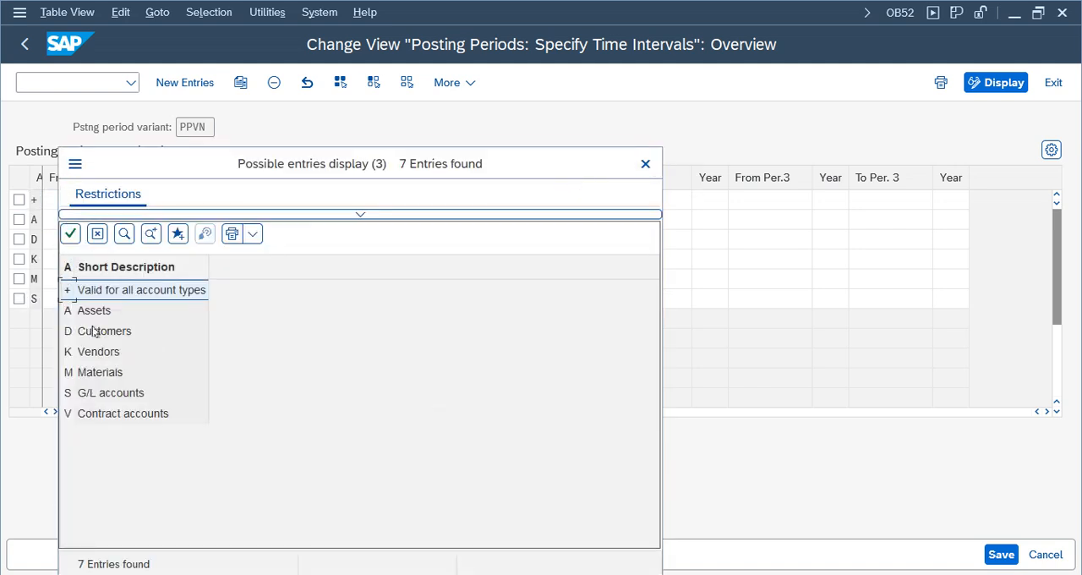
{"action": "left_click", "coordinate": [92, 394]}
{"action": "left_click", "coordinate": [102, 291]}
{"action": "left_click", "coordinate": [91, 396]}
{"action": "left_click", "coordinate": [102, 294]}
{"action": "left_click", "coordinate": [104, 395]}
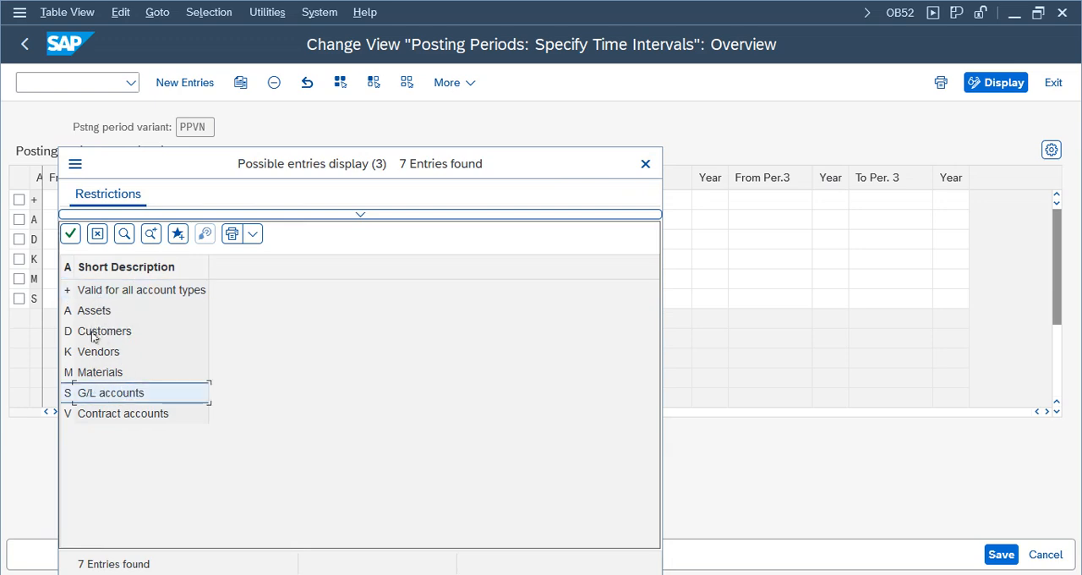
{"action": "left_click", "coordinate": [643, 166]}
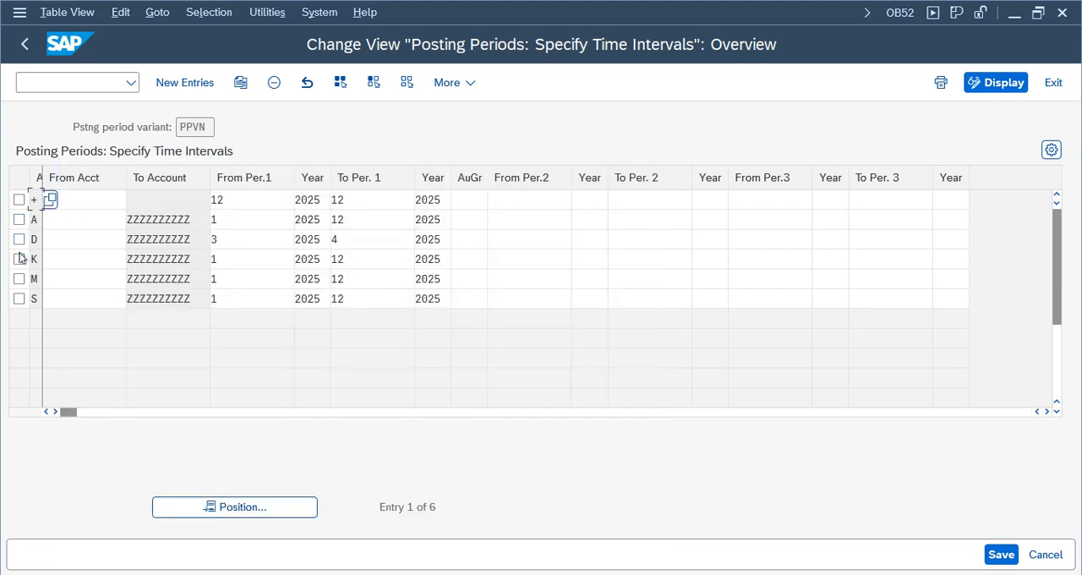
- Select the + and S rows and set the + row's first period interval from period 3 to period 3
{"action": "left_click", "coordinate": [19, 200]}
{"action": "left_click", "coordinate": [19, 299]}
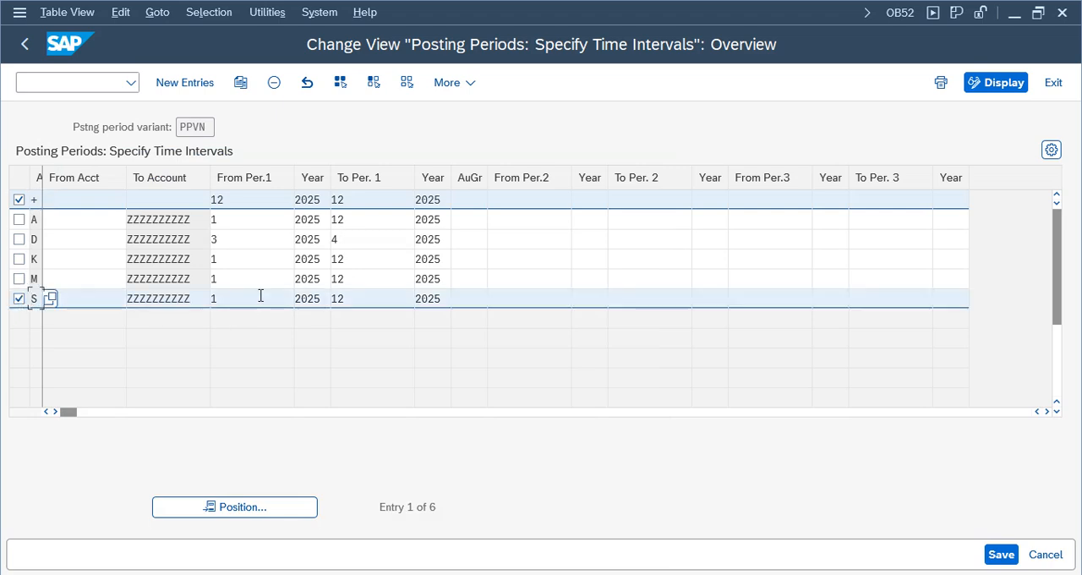
{"action": "left_click", "coordinate": [233, 197]}
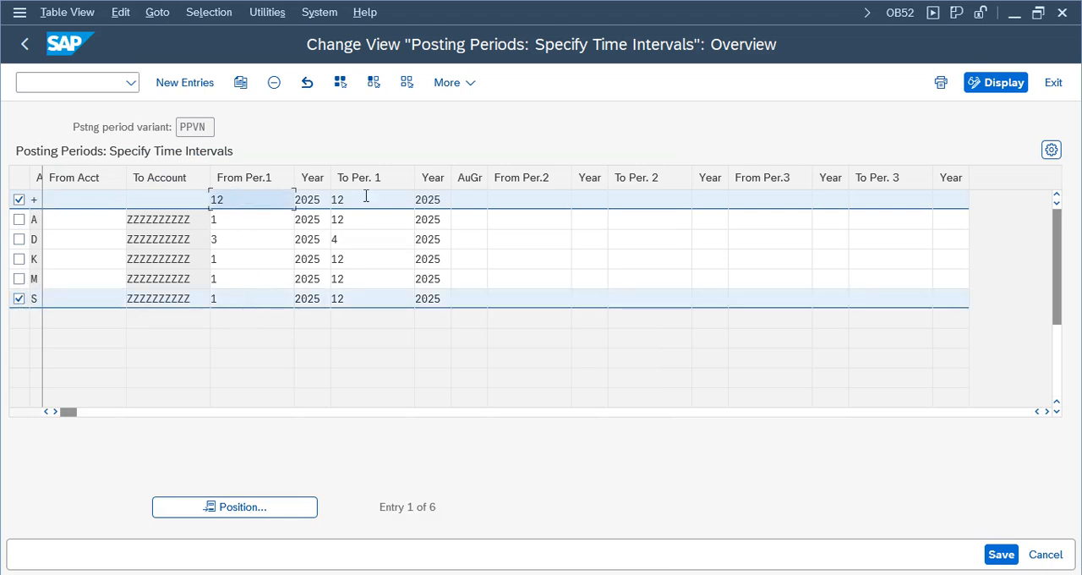
{"action": "key", "text": "BackSpace"}
{"action": "key", "text": "BackSpace"}
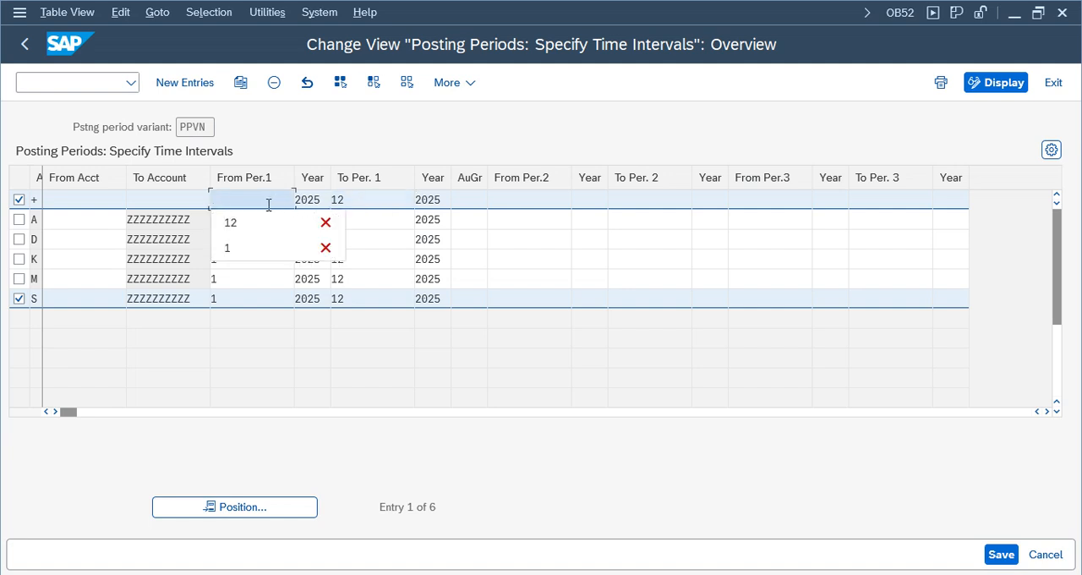
{"action": "type", "text": "3"}
{"action": "key", "text": "Tab"}
{"action": "key", "text": "Tab"}
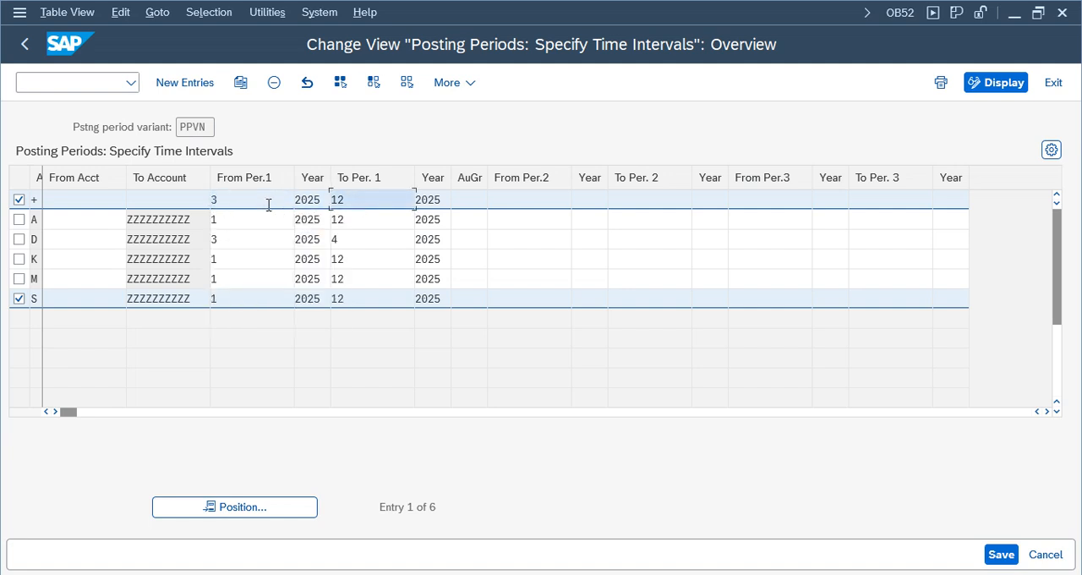
{"action": "key", "text": "BackSpace"}
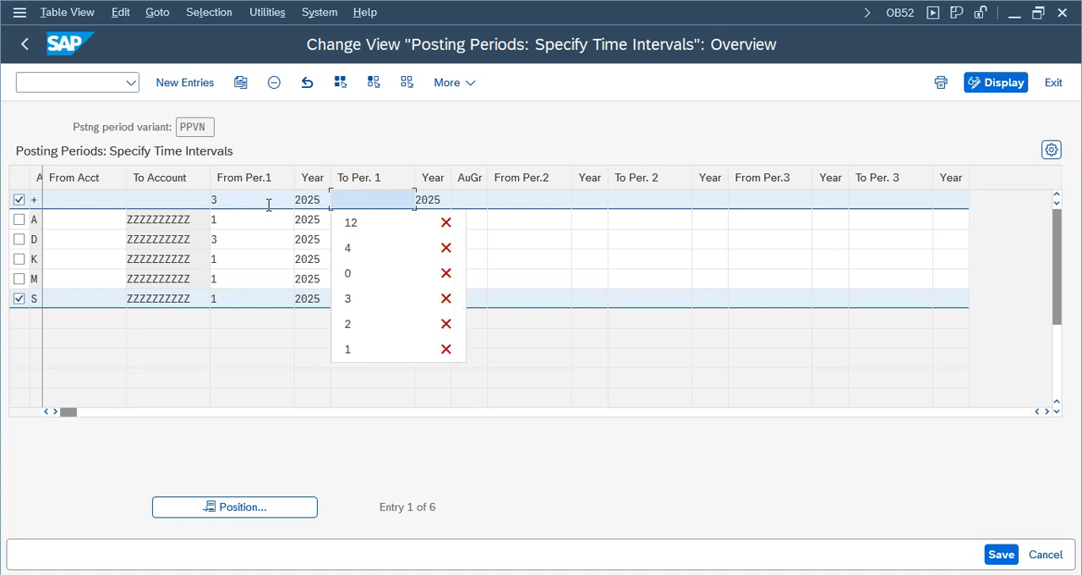
{"action": "type", "text": "3"}
- Set the S row's first period interval from period 3 to period 3
{"action": "left_click", "coordinate": [224, 292]}
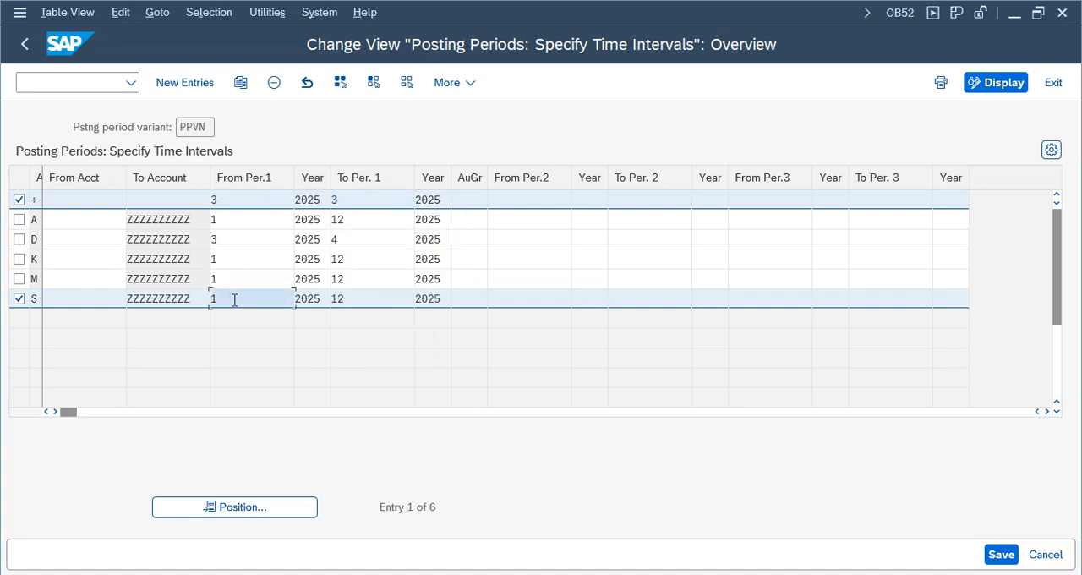
{"action": "key", "text": "BackSpace"}
{"action": "type", "text": "3"}
{"action": "key", "text": "Tab"}
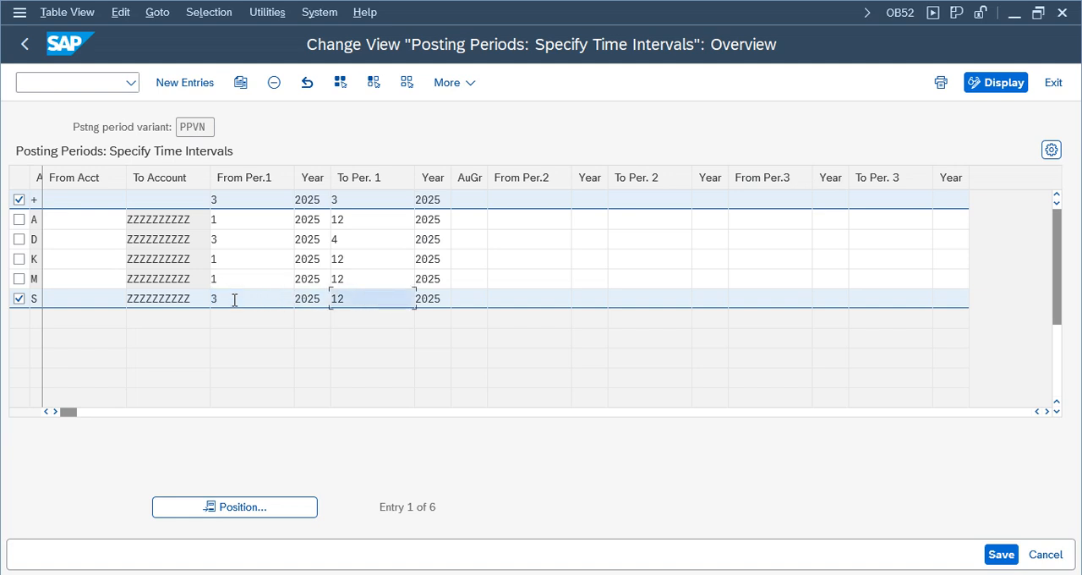
{"action": "type", "text": "3"}
{"action": "key", "text": "shift+Tab"}
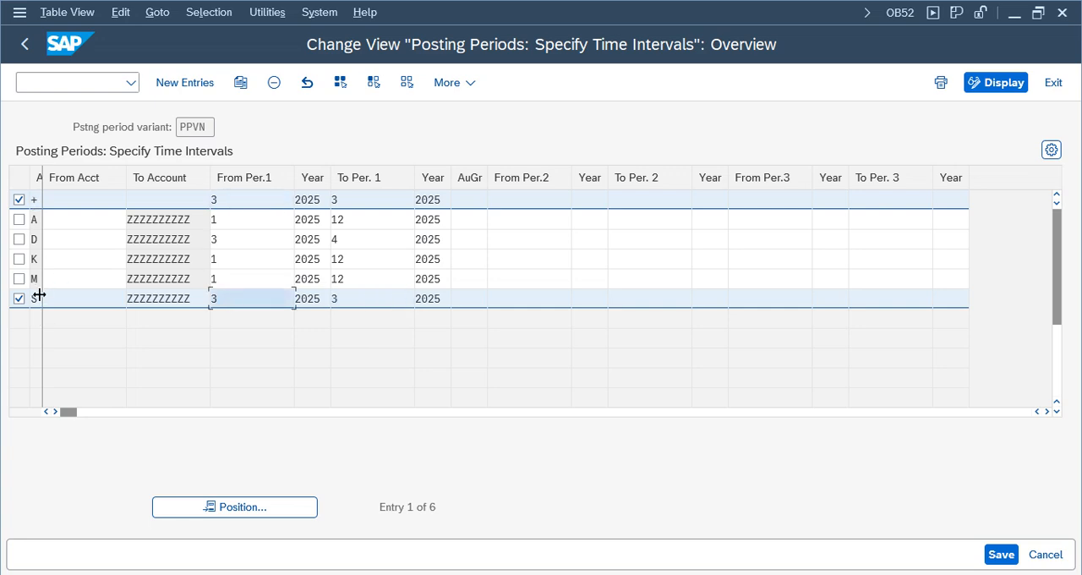
- Check the first period intervals of the + and S rows and save the posting periods
{"action": "left_click", "coordinate": [39, 295]}
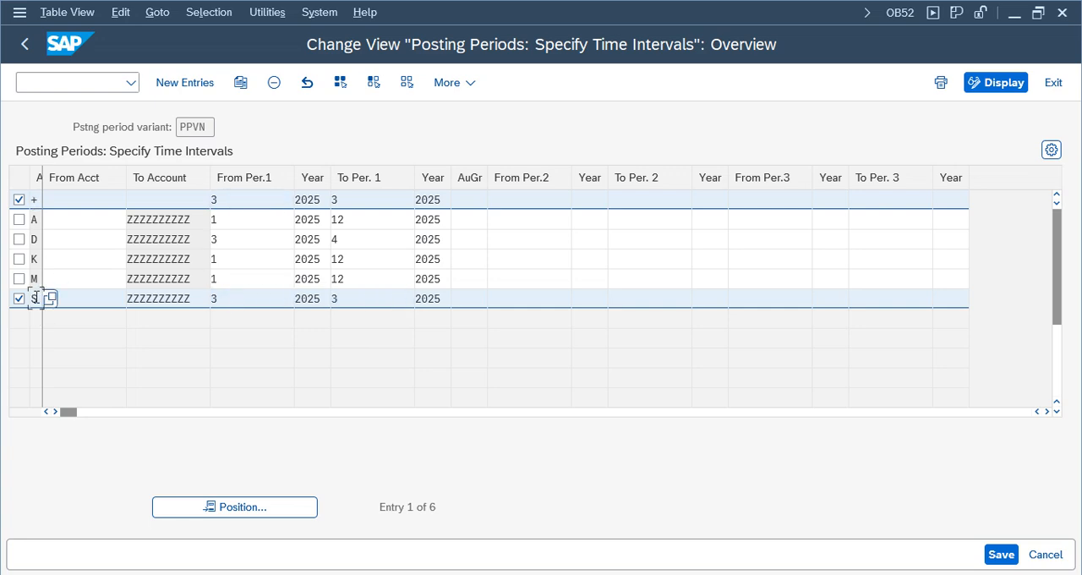
{"action": "left_click", "coordinate": [35, 201]}
{"action": "left_click", "coordinate": [258, 200]}
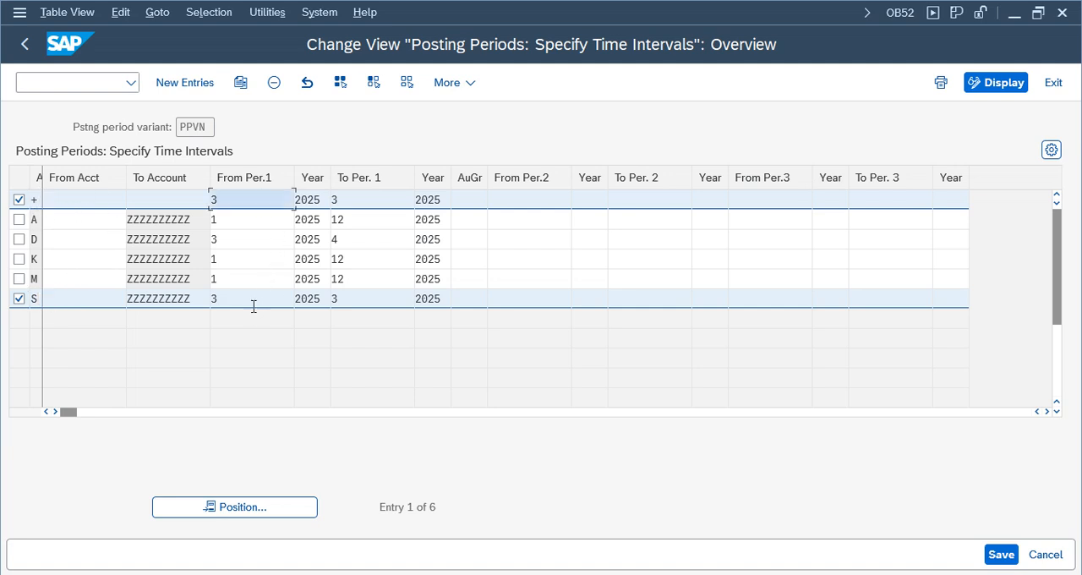
{"action": "left_click", "coordinate": [254, 303]}
{"action": "left_click", "coordinate": [375, 300]}
{"action": "left_click", "coordinate": [1001, 554]}
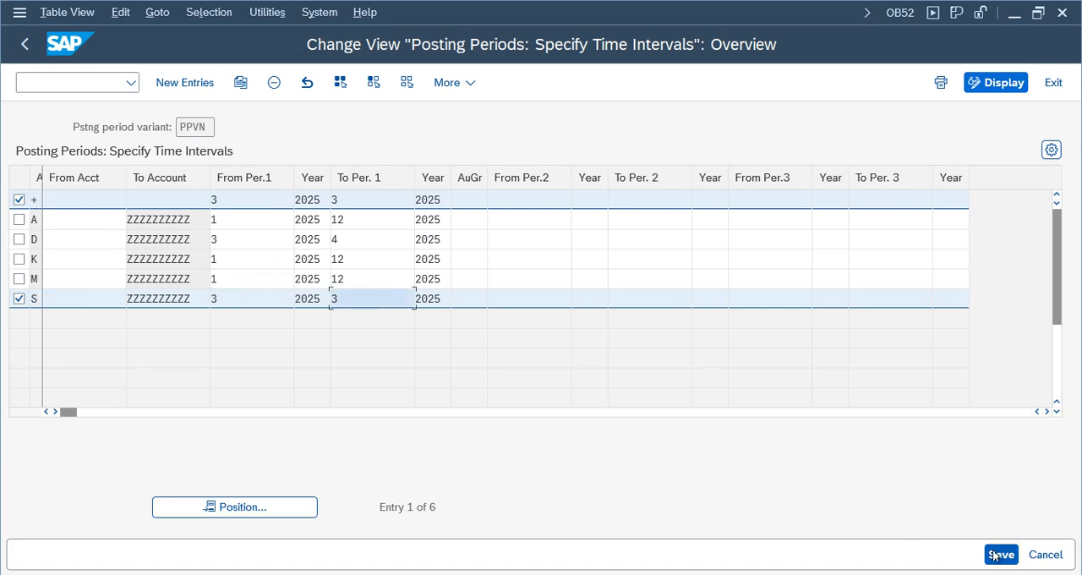
{"action": "left_click", "coordinate": [416, 367]}
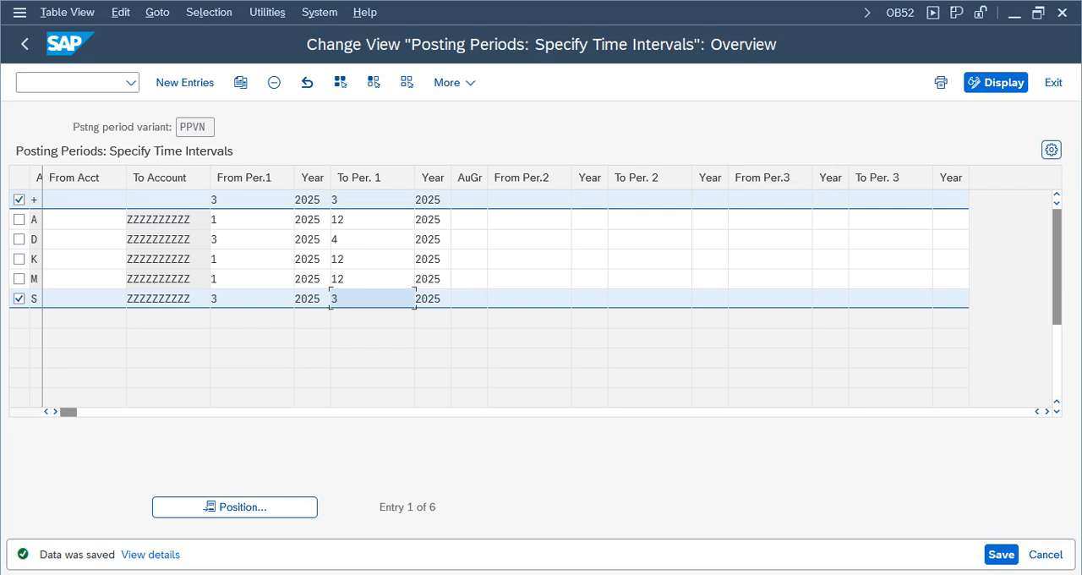
- Return to the FB50 G/L document for company code NIKE and validate the entry again
{"action": "mouse_move", "coordinate": [464, 520]}
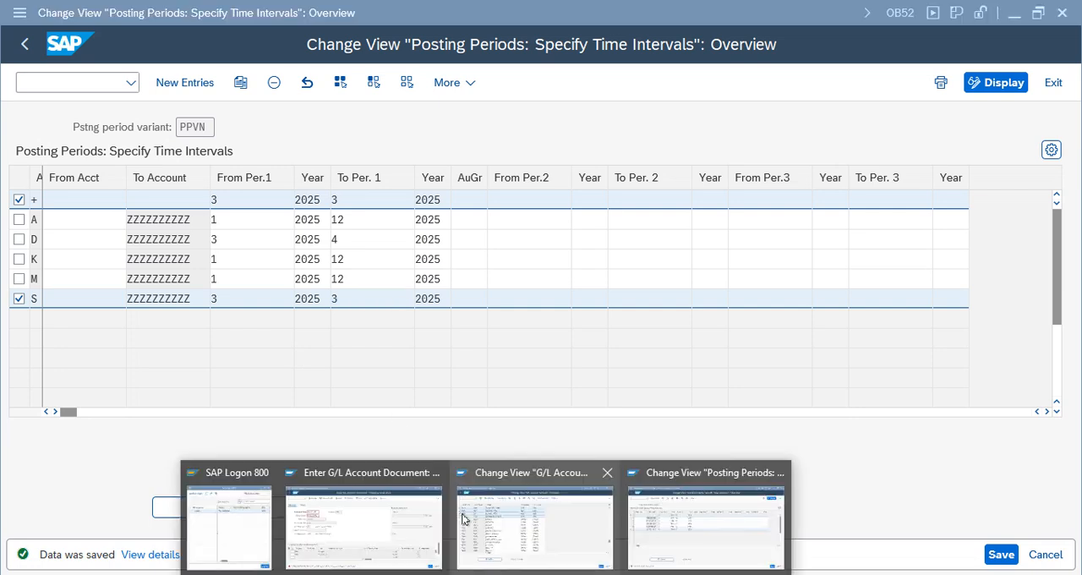
{"action": "left_click", "coordinate": [397, 541]}
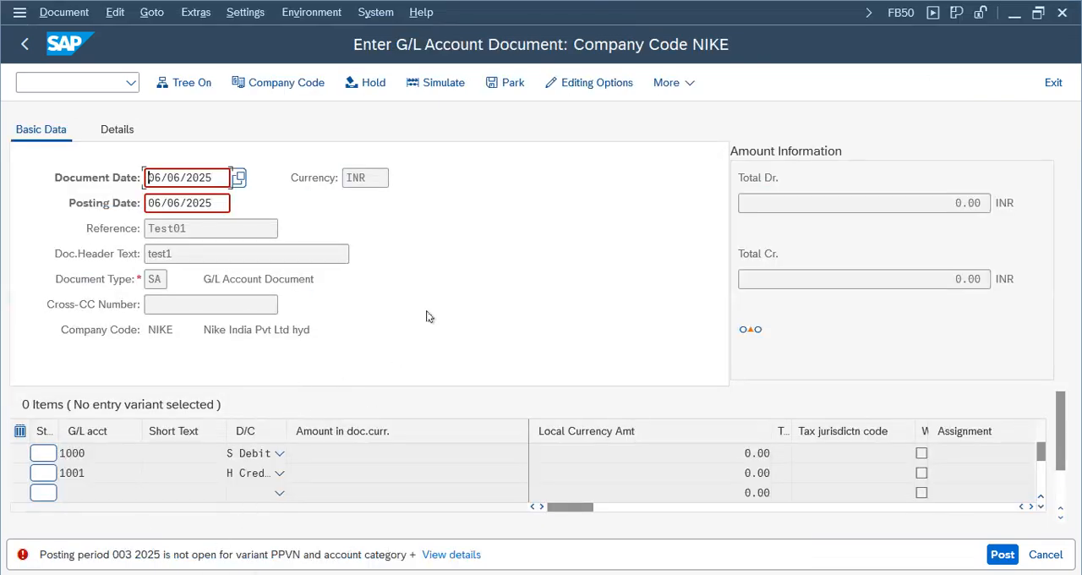
{"action": "key", "text": "Return"}
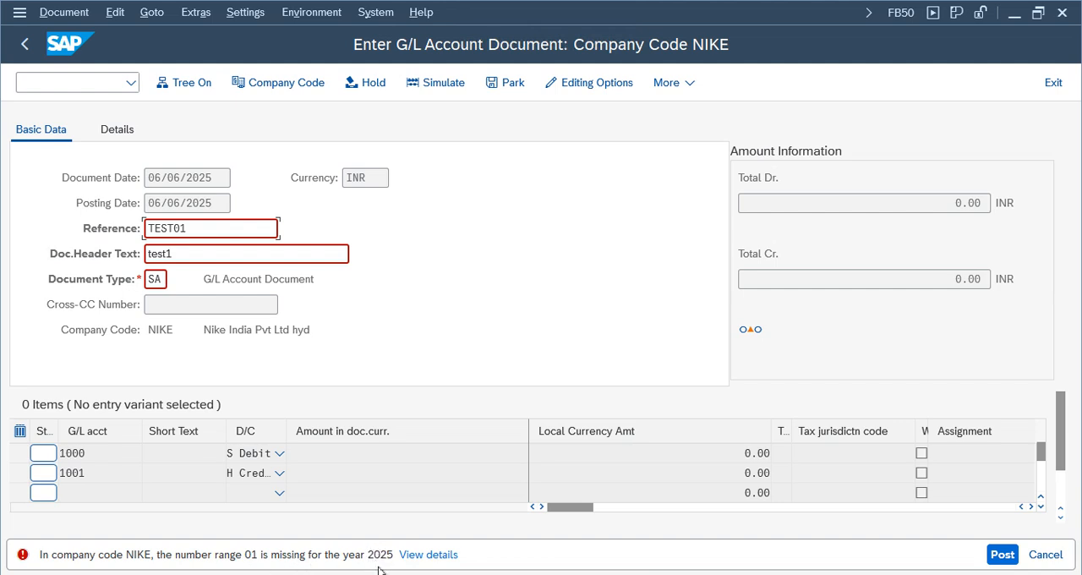
- Check the document type field, run OBA7 in a new session, and leave the document types for SAP Easy Access
{"action": "left_click", "coordinate": [159, 284]}
{"action": "left_click", "coordinate": [128, 279]}
{"action": "left_click", "coordinate": [107, 85]}
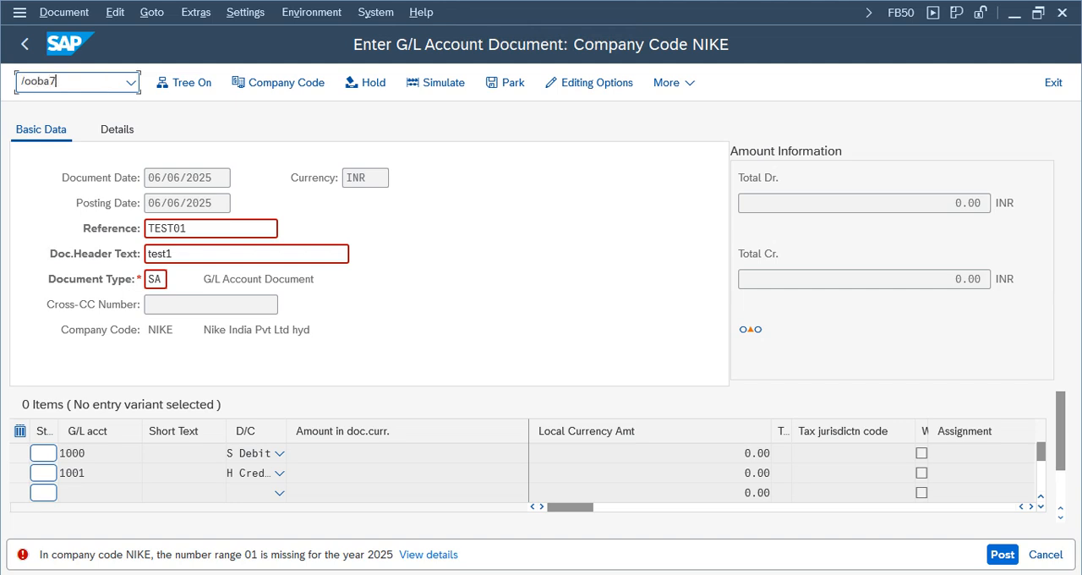
{"action": "key", "text": "Return"}
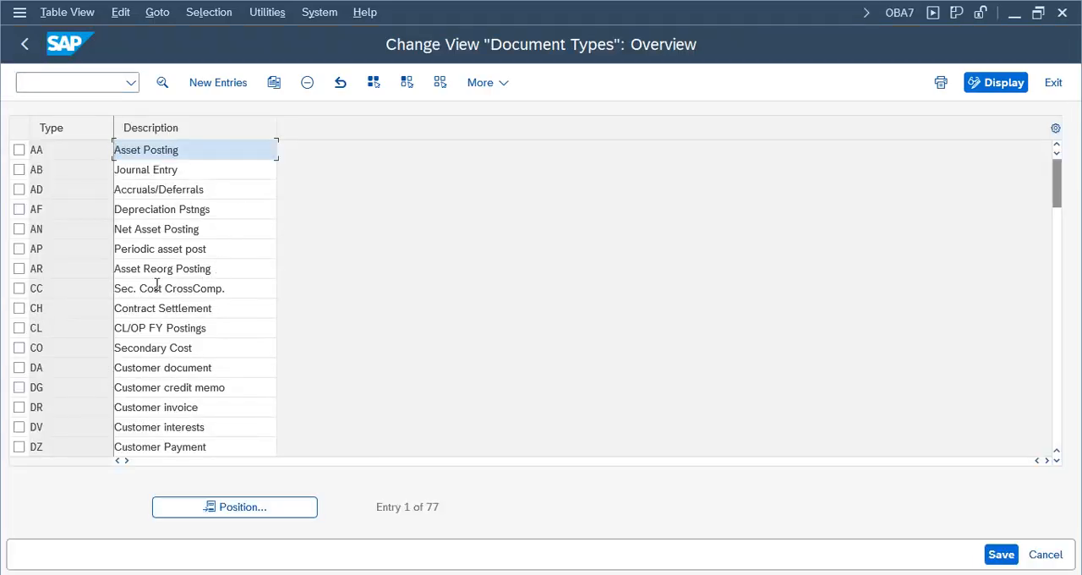
{"action": "left_click", "coordinate": [1051, 87]}
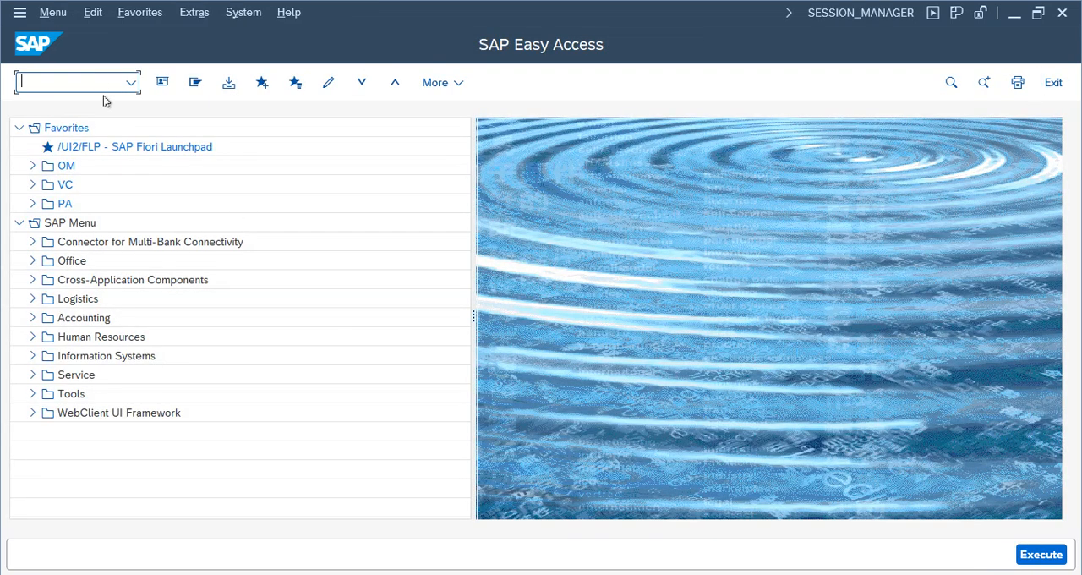
- Run transaction SPRO and open the SAP Reference IMG
{"action": "type", "text": "spro"}
{"action": "key", "text": "Return"}
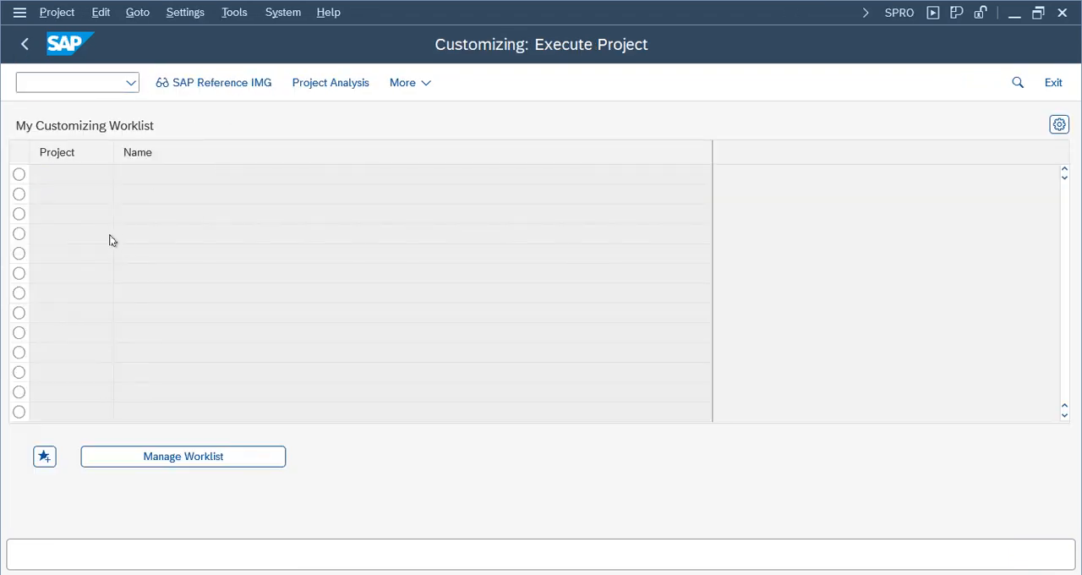
{"action": "key", "text": "F5"}
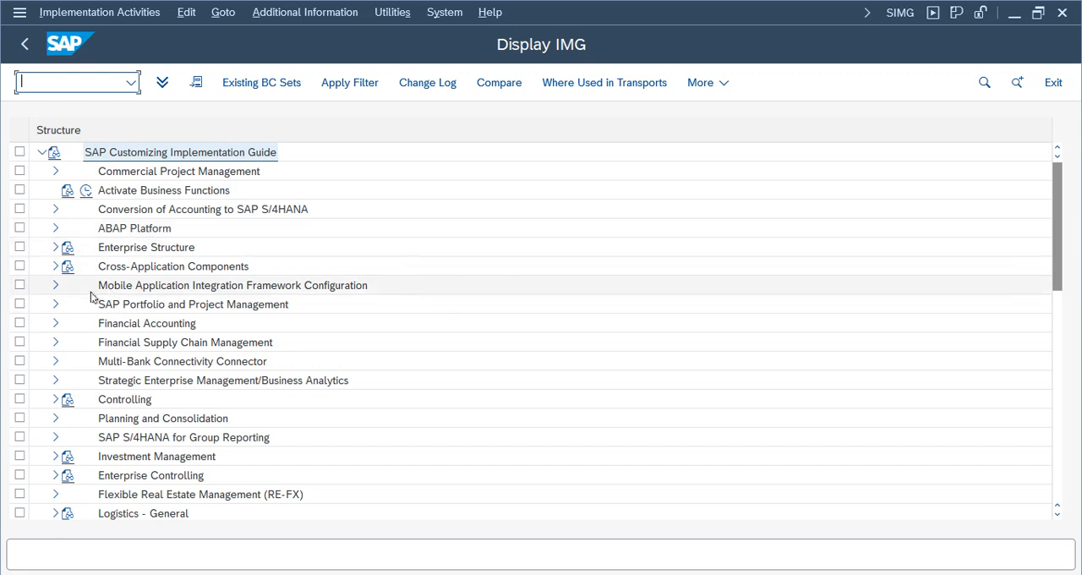
- Expand Financial Accounting, Financial Accounting Global Settings, Document and Document Types in the IMG, and open the document types overview
{"action": "left_click", "coordinate": [108, 326]}
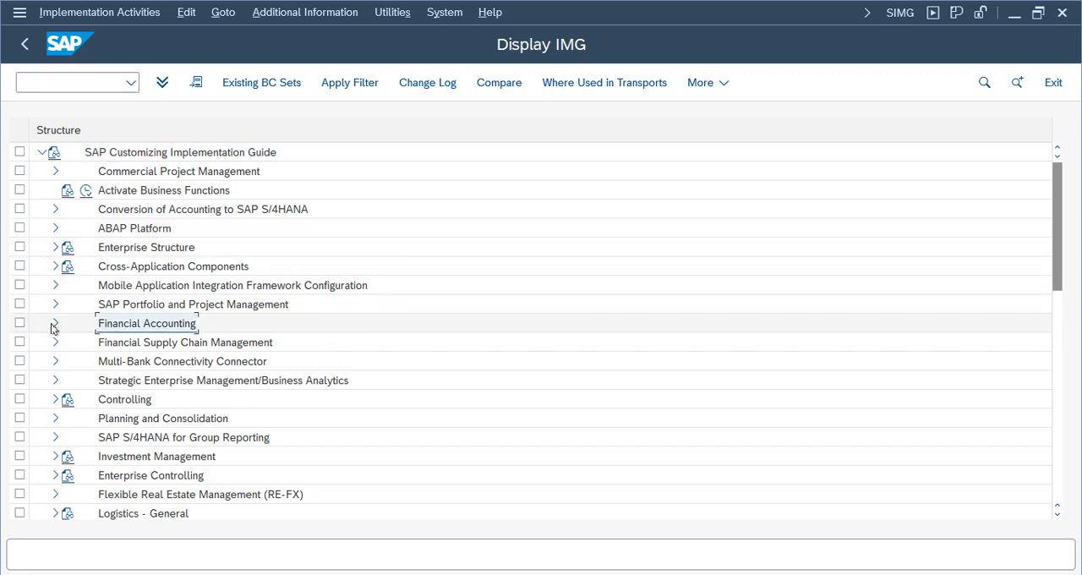
{"action": "left_click", "coordinate": [56, 324]}
{"action": "left_click", "coordinate": [69, 287]}
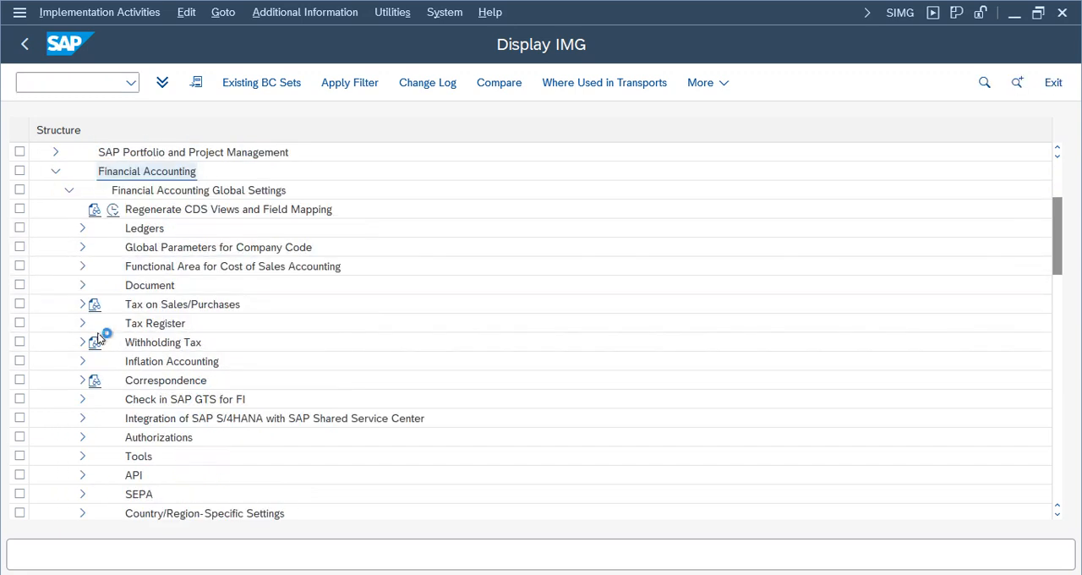
{"action": "left_click", "coordinate": [150, 291]}
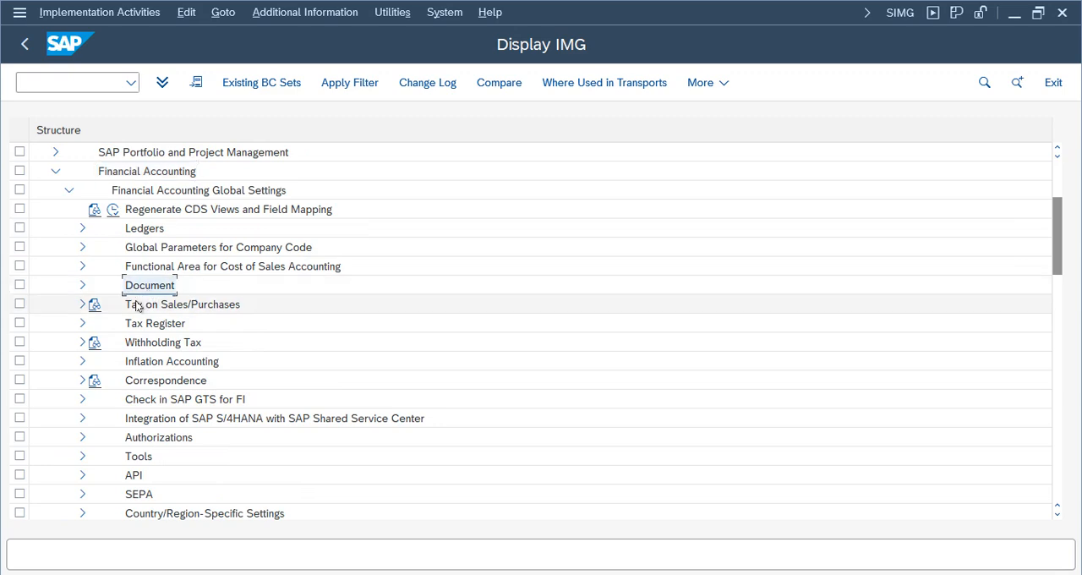
{"action": "left_click", "coordinate": [82, 286]}
{"action": "left_click", "coordinate": [178, 210]}
{"action": "left_click", "coordinate": [97, 209]}
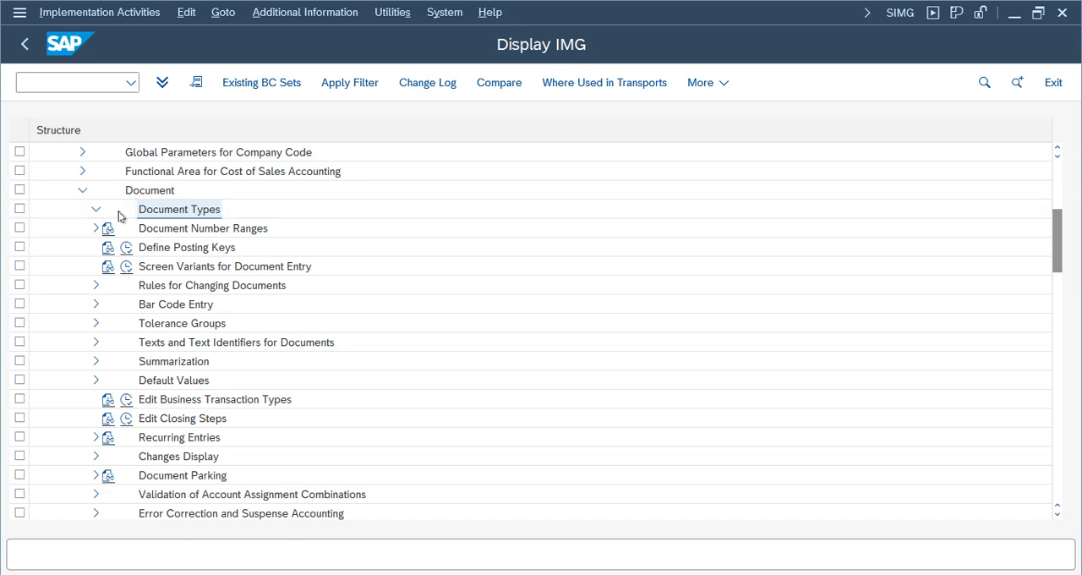
{"action": "left_click", "coordinate": [146, 235]}
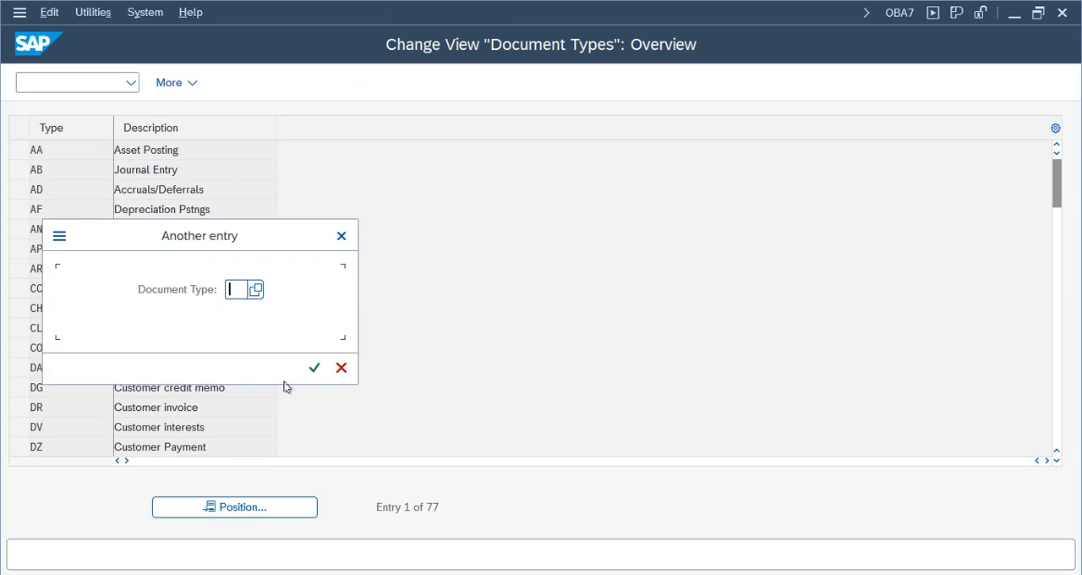
- Locate document type SA, open its details, and compare its number range with the error in the FB50 document
{"action": "key", "text": "Return"}
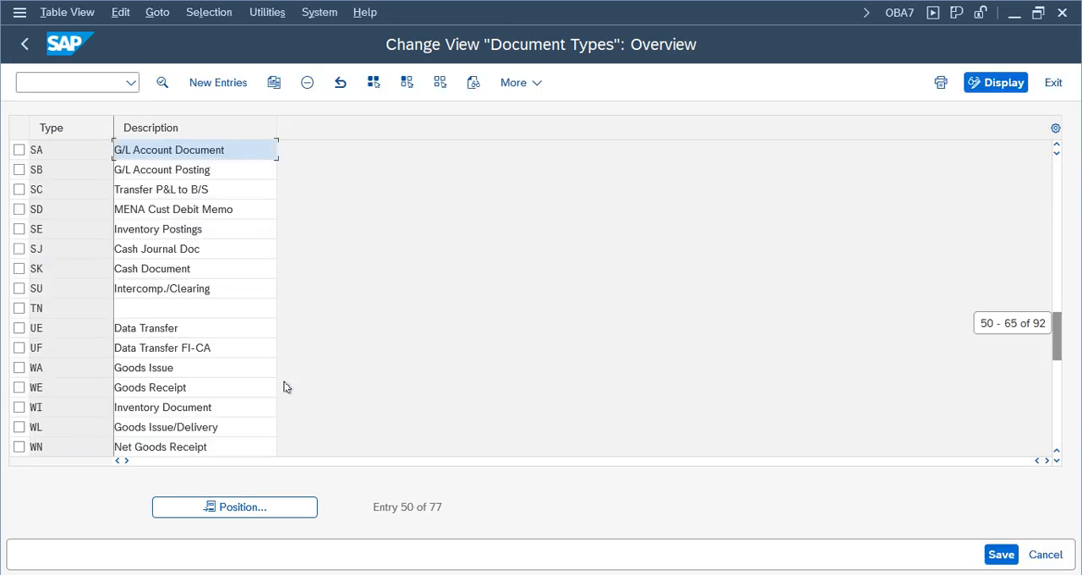
{"action": "double_click", "coordinate": [224, 150]}
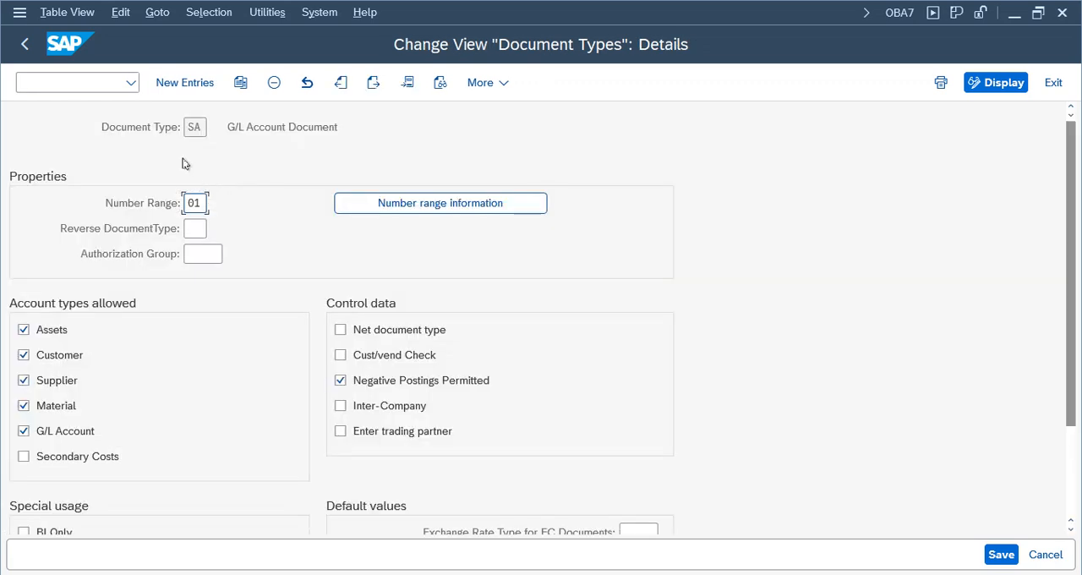
{"action": "double_click", "coordinate": [203, 203]}
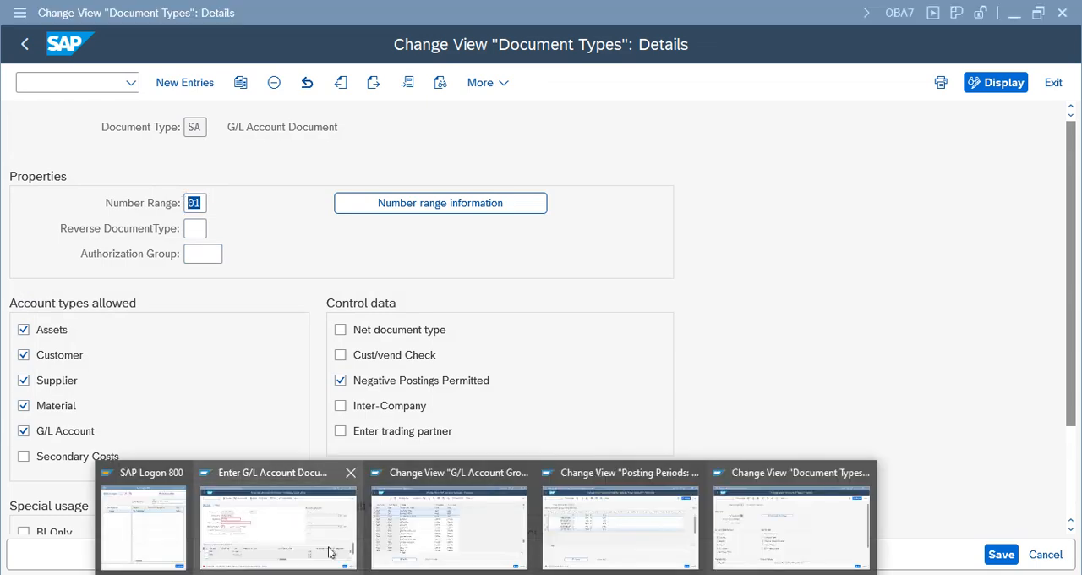
{"action": "left_click", "coordinate": [279, 519]}
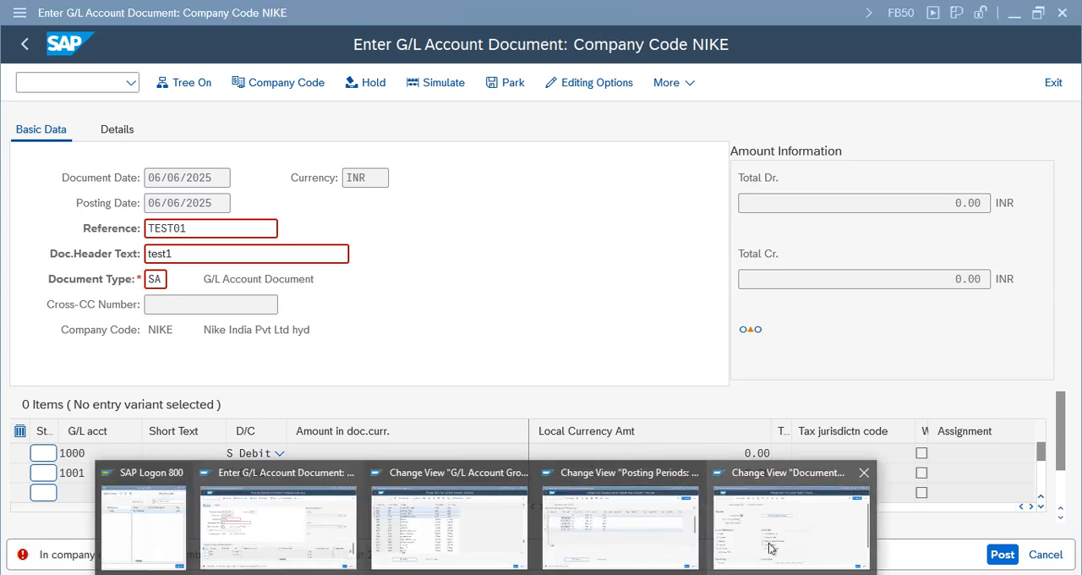
{"action": "left_click", "coordinate": [770, 545]}
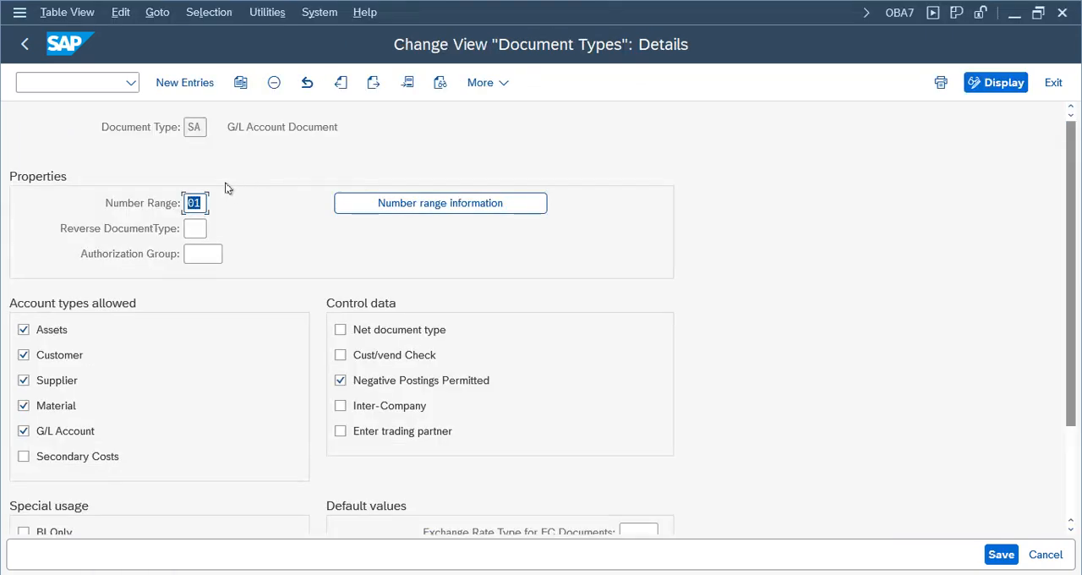
- Open the number range information of document type SA and edit the intervals for company code NIKE
{"action": "left_click", "coordinate": [453, 205]}
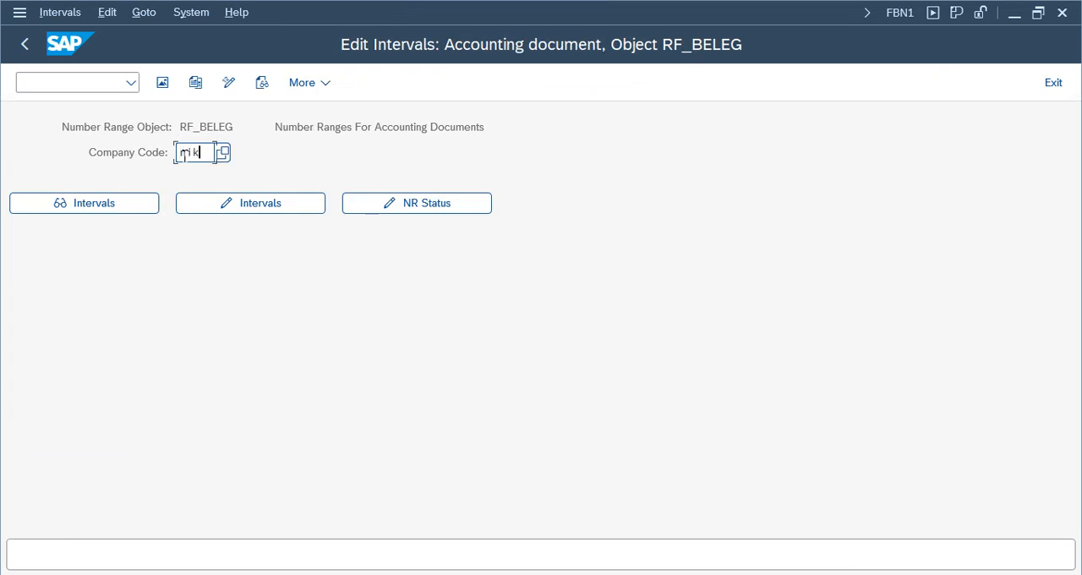
{"action": "type", "text": "e"}
{"action": "left_click", "coordinate": [254, 207]}
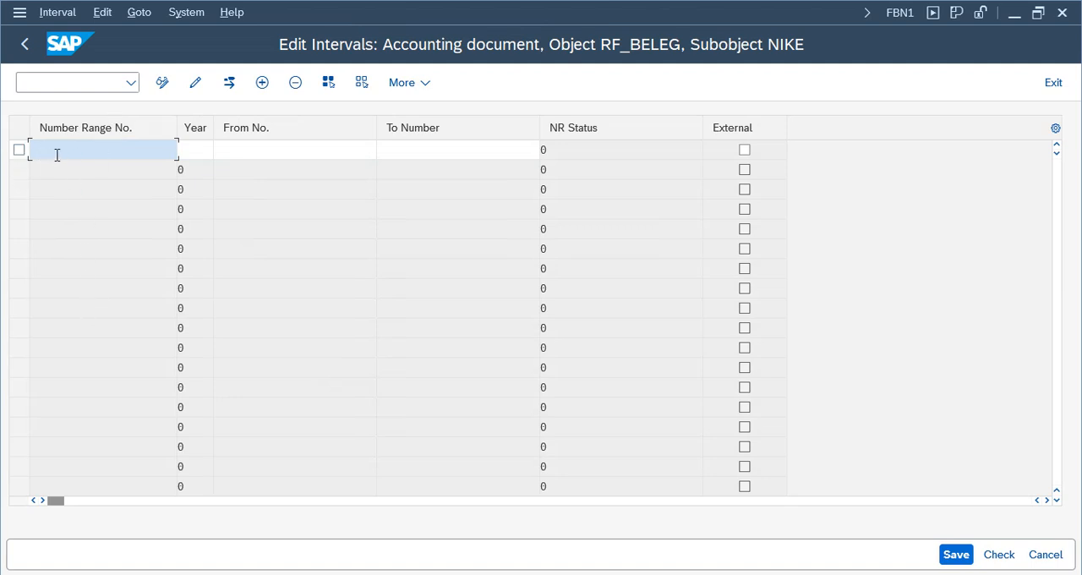
- Enter a number range interval 01 for year 2025, from number 1 to number 100
{"action": "type", "text": "01"}
{"action": "key", "text": "Tab"}
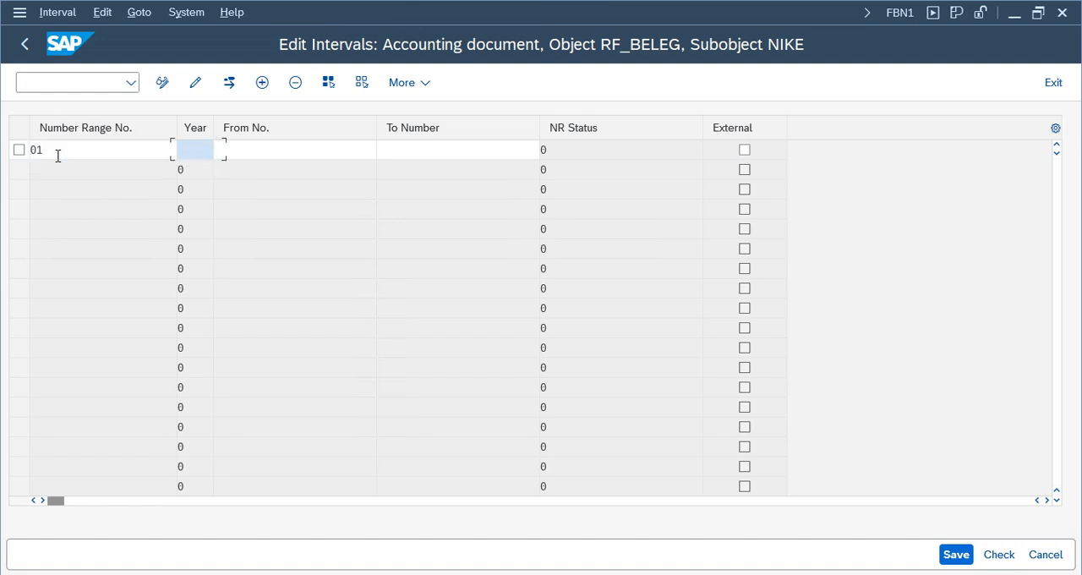
{"action": "key", "text": "shift+Tab"}
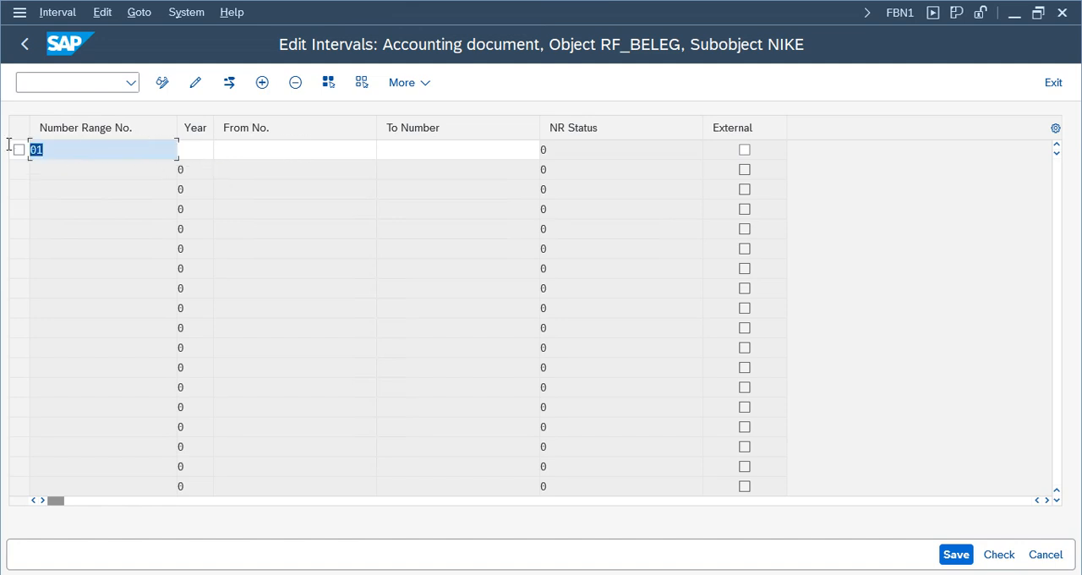
{"action": "left_click", "coordinate": [193, 150]}
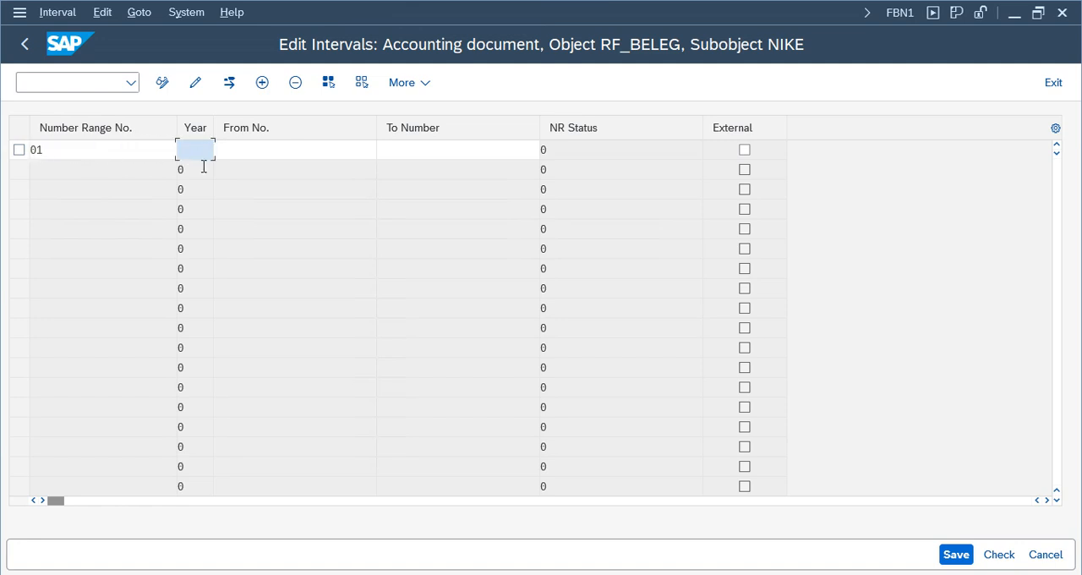
{"action": "type", "text": "2025"}
{"action": "key", "text": "Tab"}
{"action": "type", "text": "1"}
{"action": "key", "text": "Tab"}
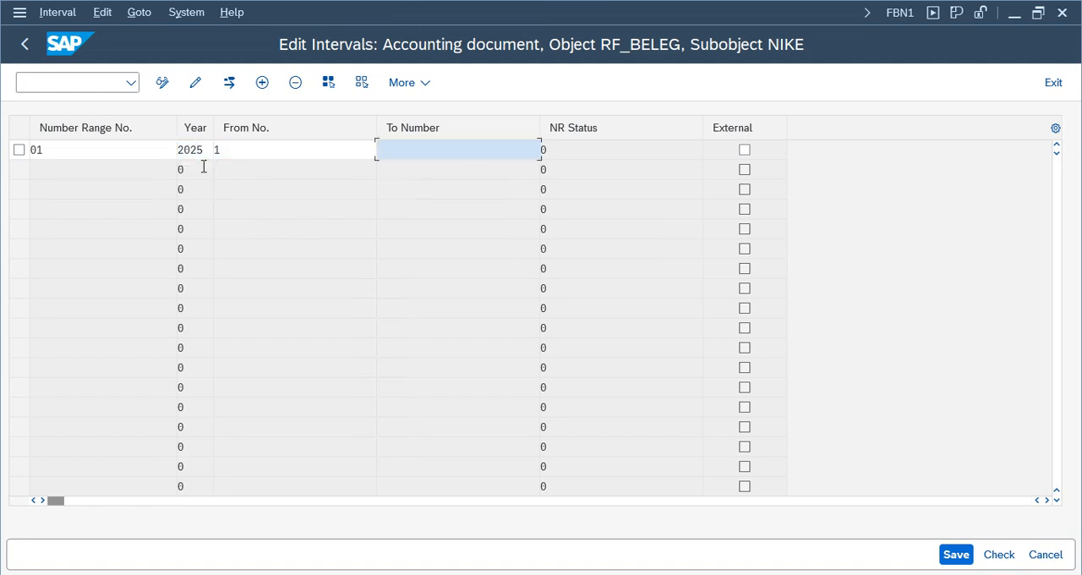
{"action": "type", "text": "100"}
{"action": "left_click", "coordinate": [280, 215]}
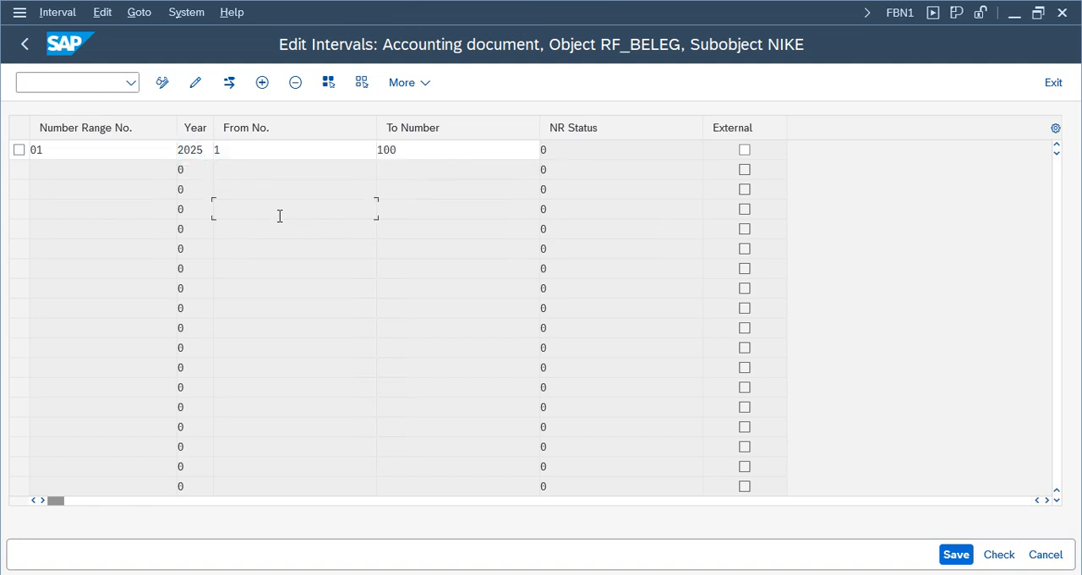
- Review the number range number and limits of interval 01 and save the intervals
{"action": "double_click", "coordinate": [42, 149]}
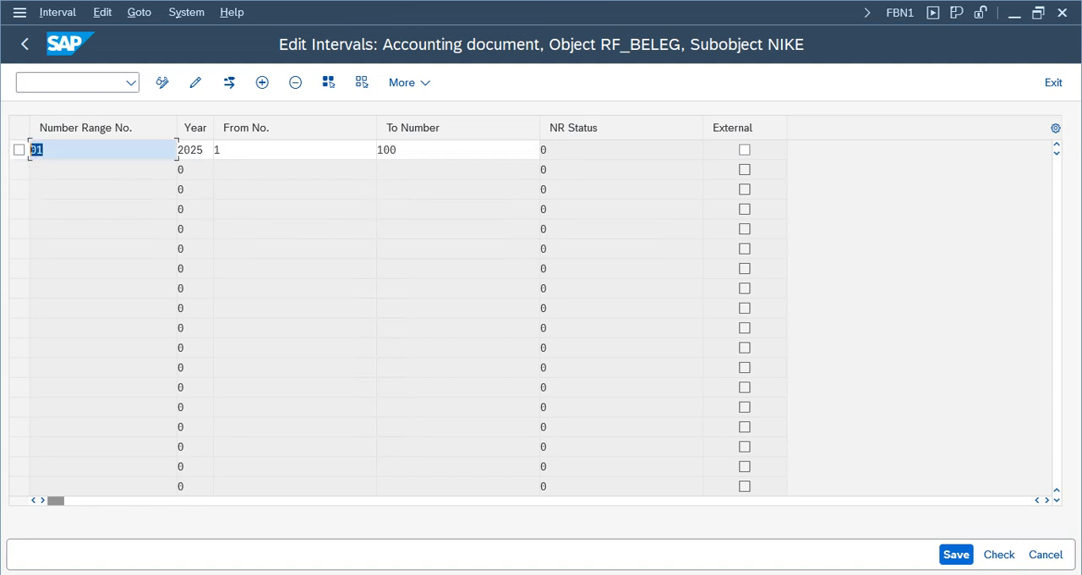
{"action": "left_click", "coordinate": [389, 149]}
{"action": "left_click", "coordinate": [290, 152]}
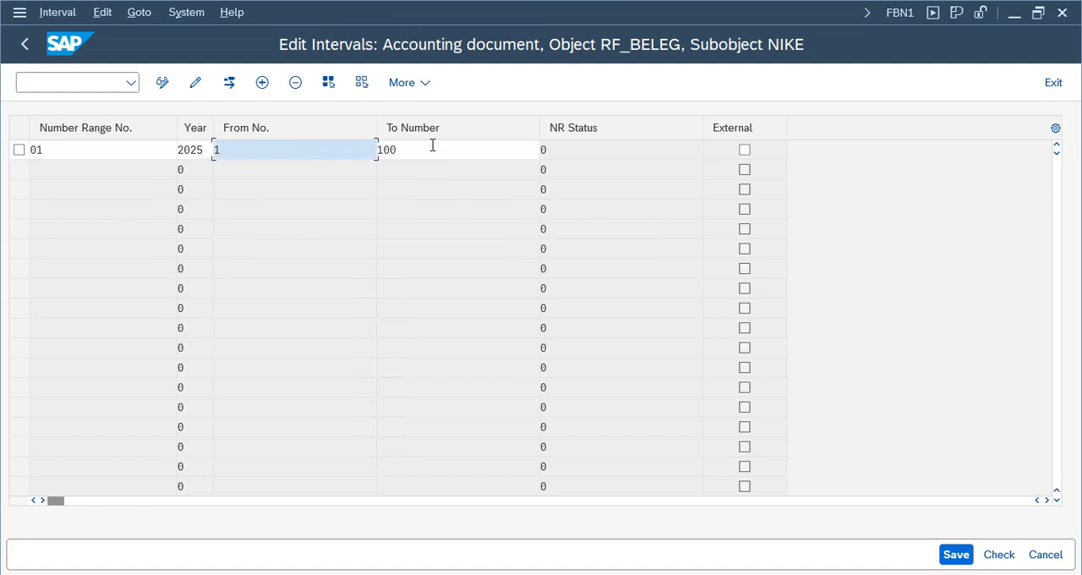
{"action": "left_click", "coordinate": [432, 147]}
{"action": "left_click", "coordinate": [968, 554]}
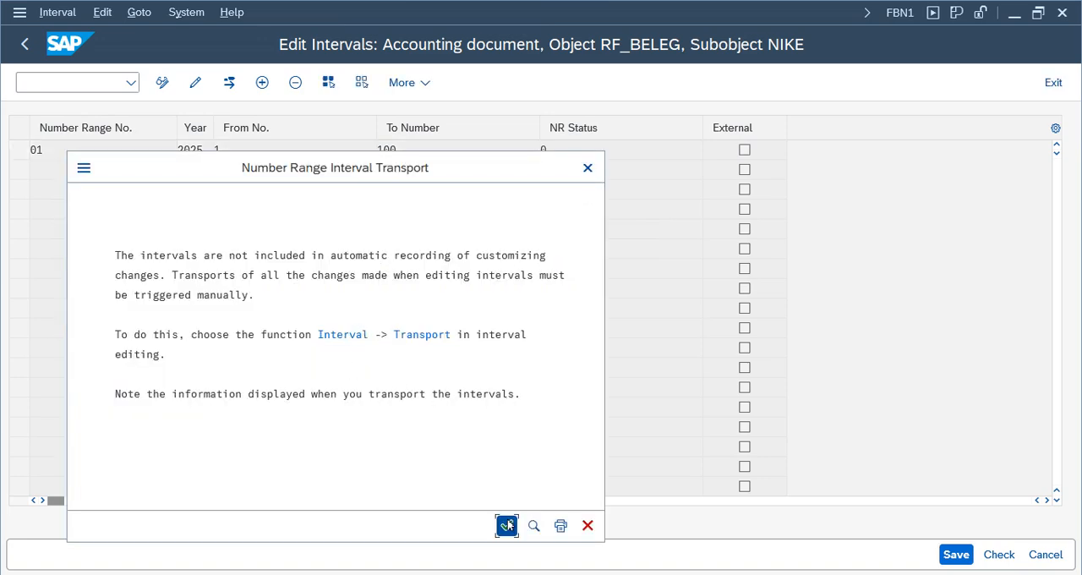
- Acknowledge the interval transport notice, leave the interval maintenance, and recheck the G/L document in FB50
{"action": "left_click", "coordinate": [508, 525]}
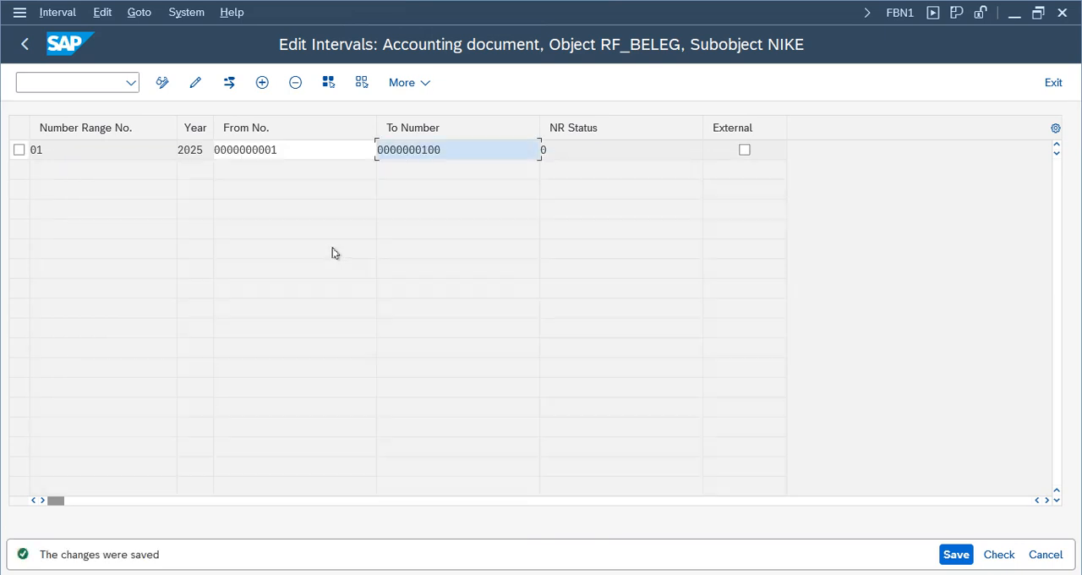
{"action": "left_click", "coordinate": [1055, 86]}
{"action": "mouse_move", "coordinate": [431, 572]}
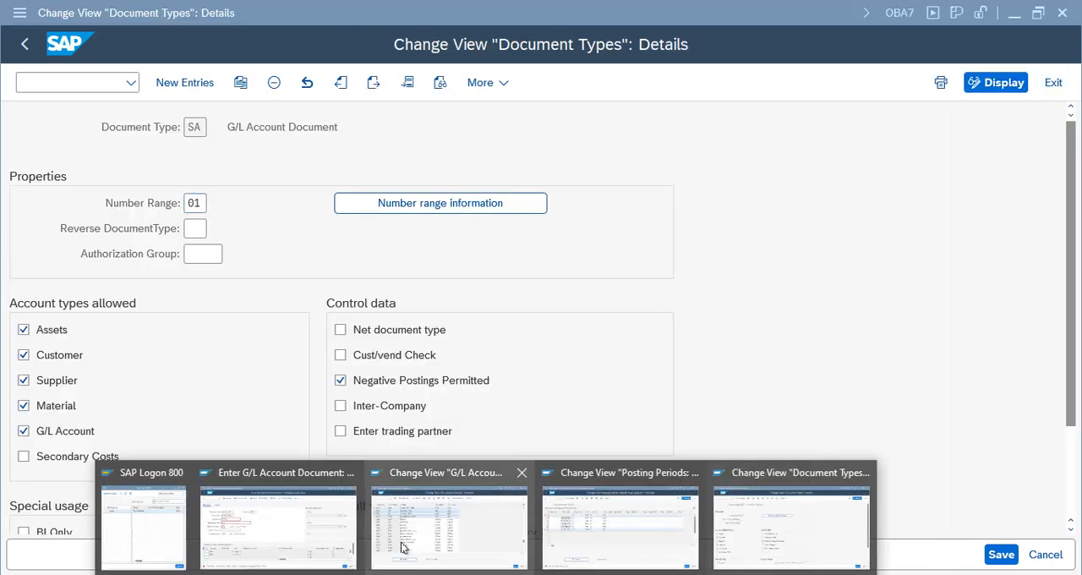
{"action": "left_click", "coordinate": [266, 554]}
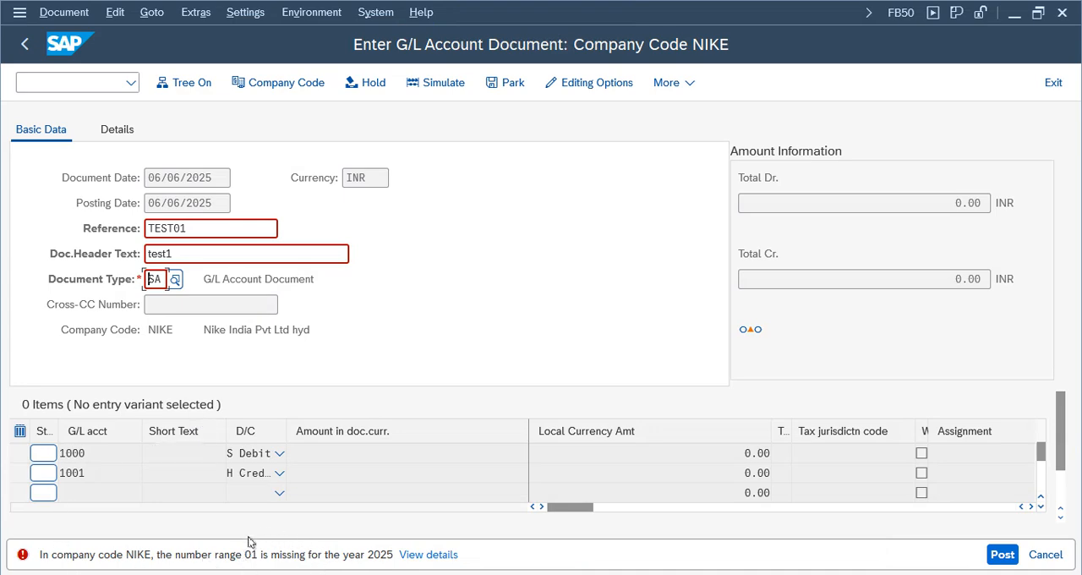
{"action": "key", "text": "Return"}
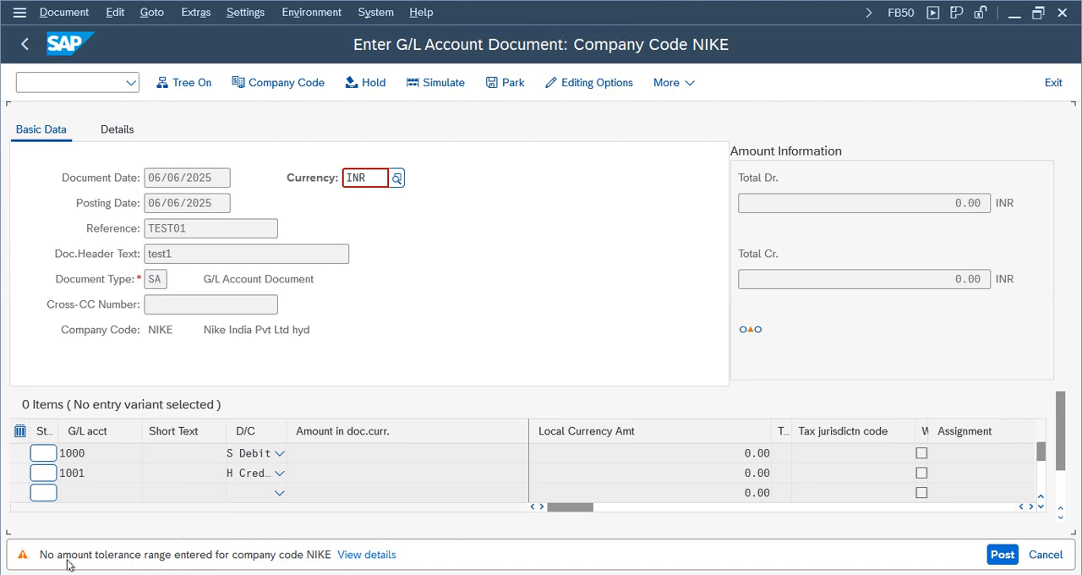
- From the details of the missing tolerance range message, open Define Tolerance Groups for Employees under Financial Accounting Global Settings
{"action": "left_click", "coordinate": [369, 555]}
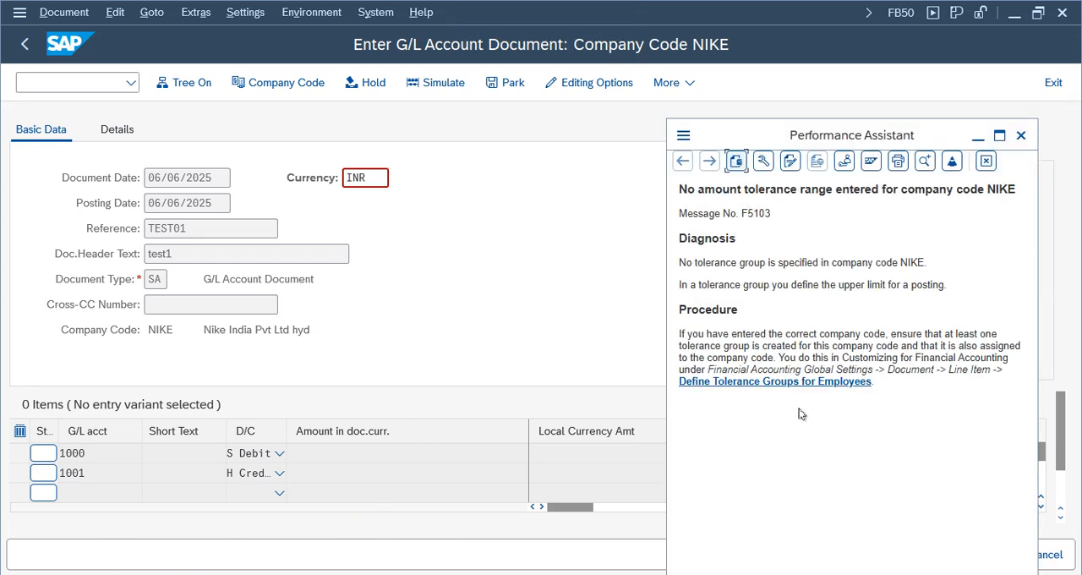
{"action": "left_click", "coordinate": [999, 136]}
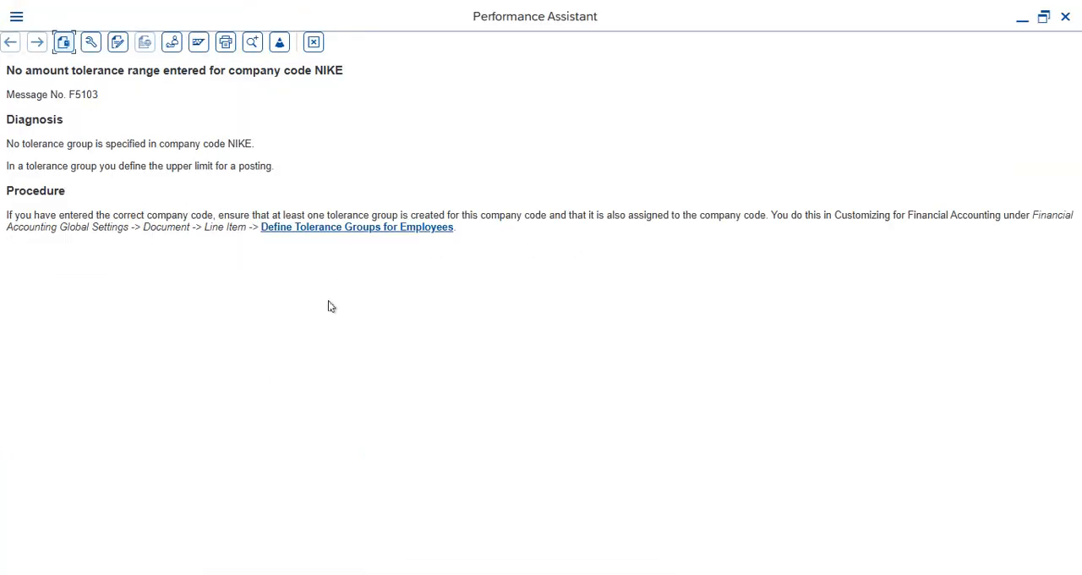
{"action": "left_click", "coordinate": [372, 229]}
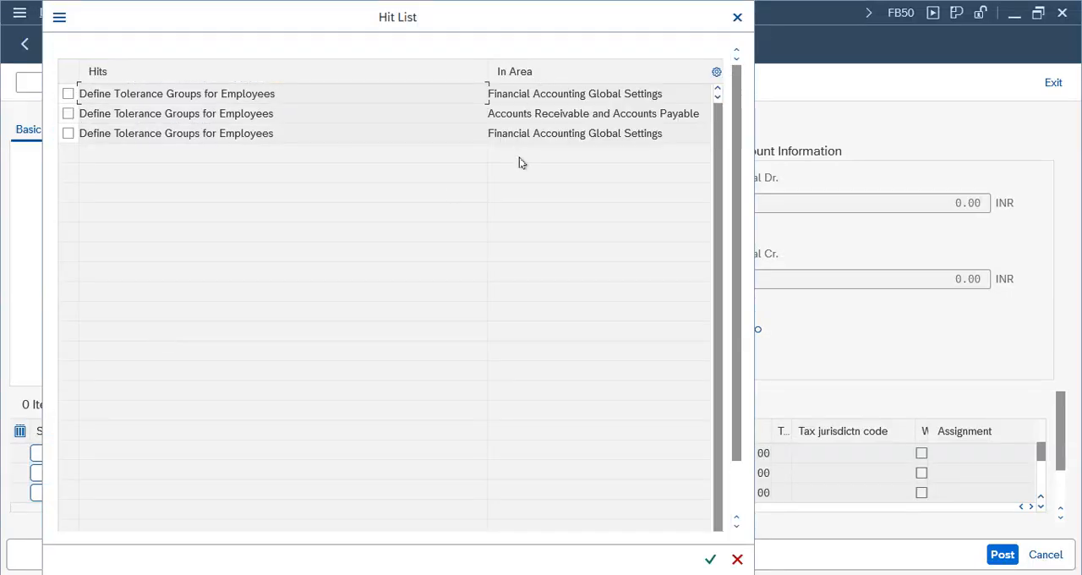
{"action": "left_click", "coordinate": [525, 136]}
{"action": "left_click", "coordinate": [229, 133]}
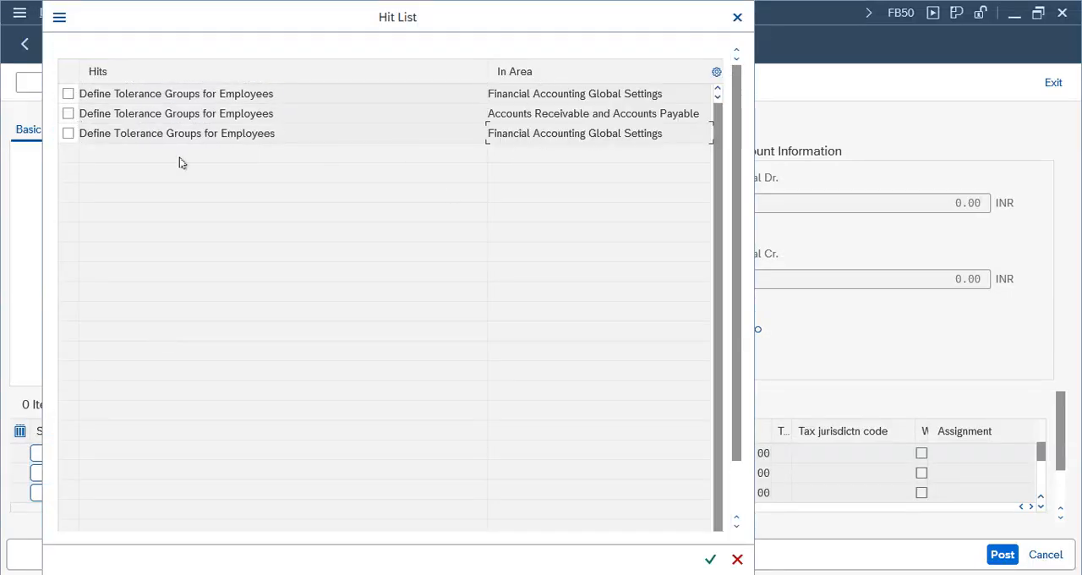
{"action": "left_click", "coordinate": [143, 135]}
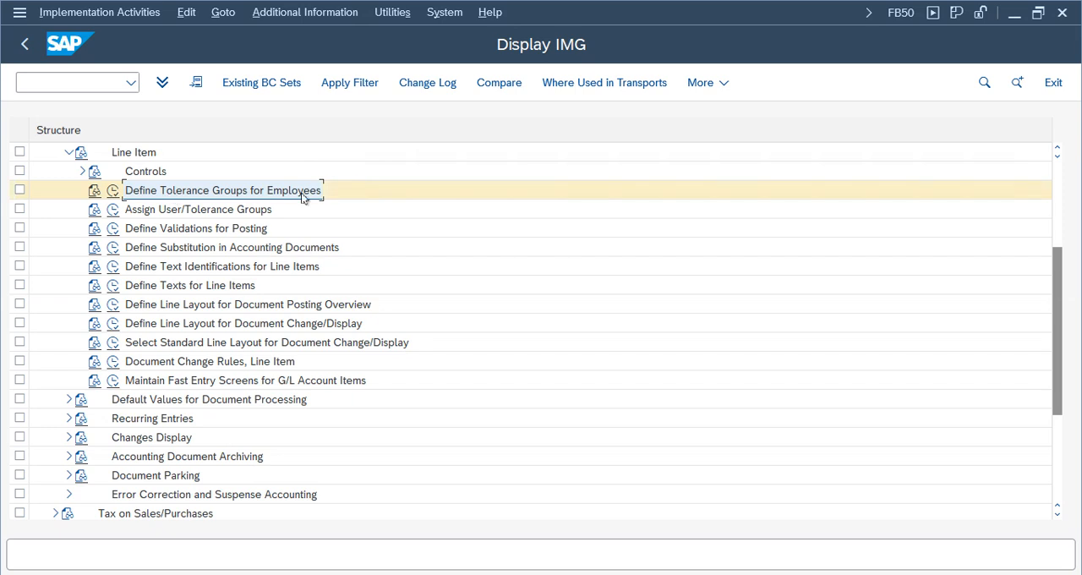
{"action": "left_click", "coordinate": [113, 190]}
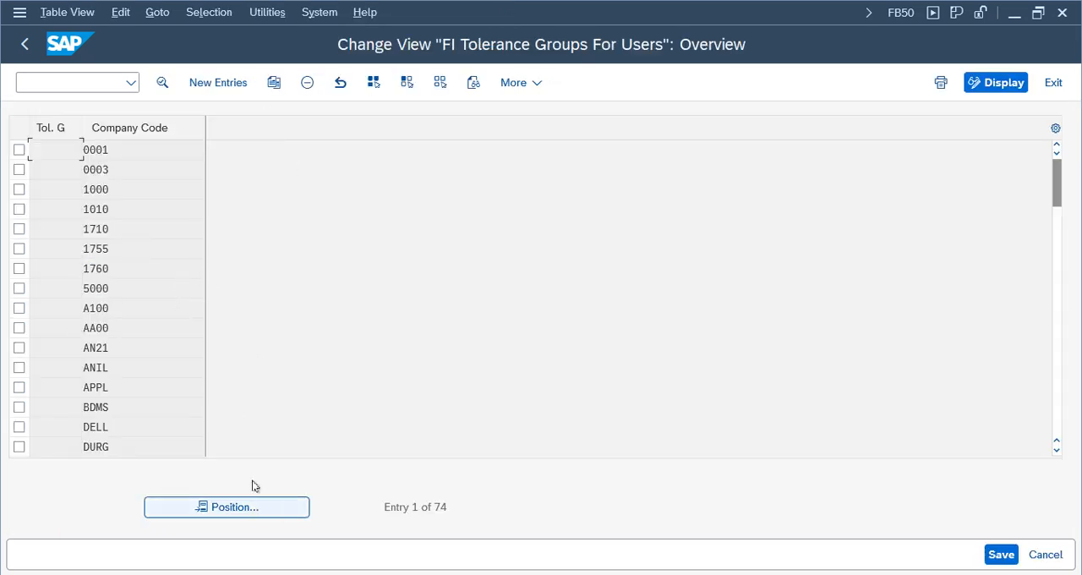
- Create a tolerance group entry with a blank group for company code NIKE and an amount per document of 999,999,999,999
{"action": "left_click", "coordinate": [215, 84]}
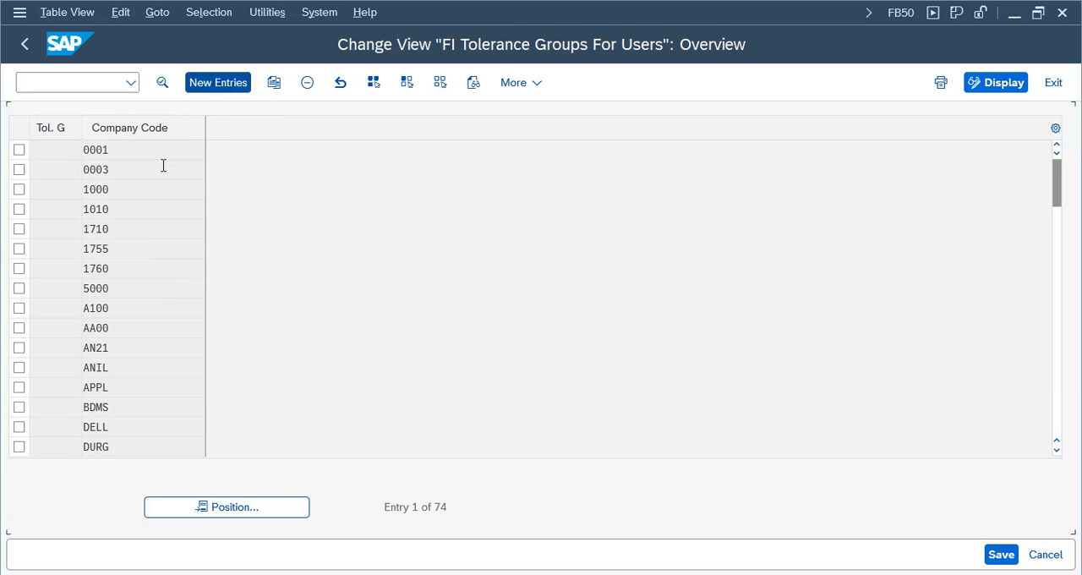
{"action": "left_click", "coordinate": [164, 153]}
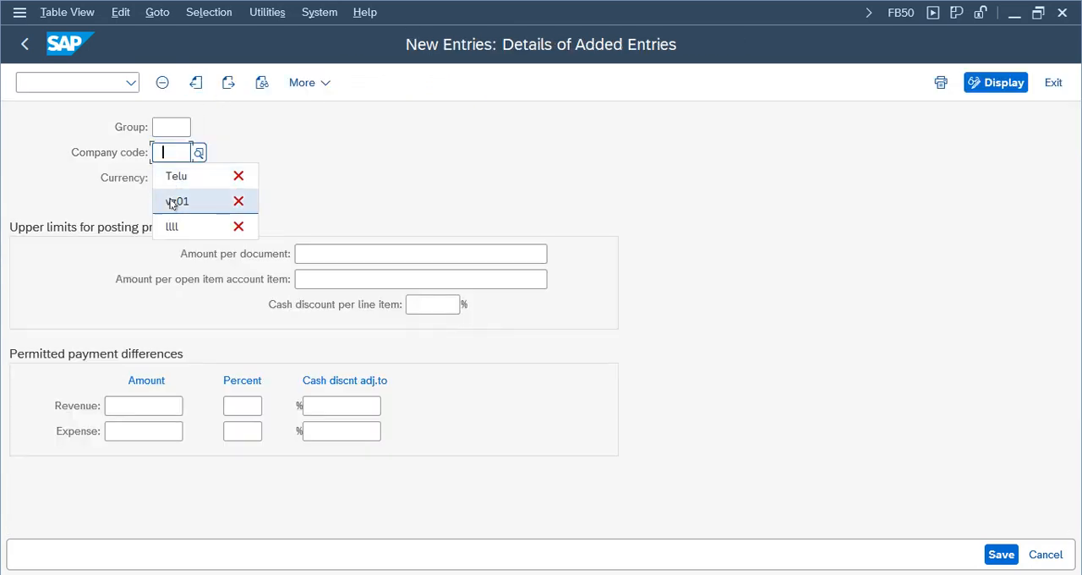
{"action": "left_click", "coordinate": [174, 152]}
{"action": "type", "text": "nike"}
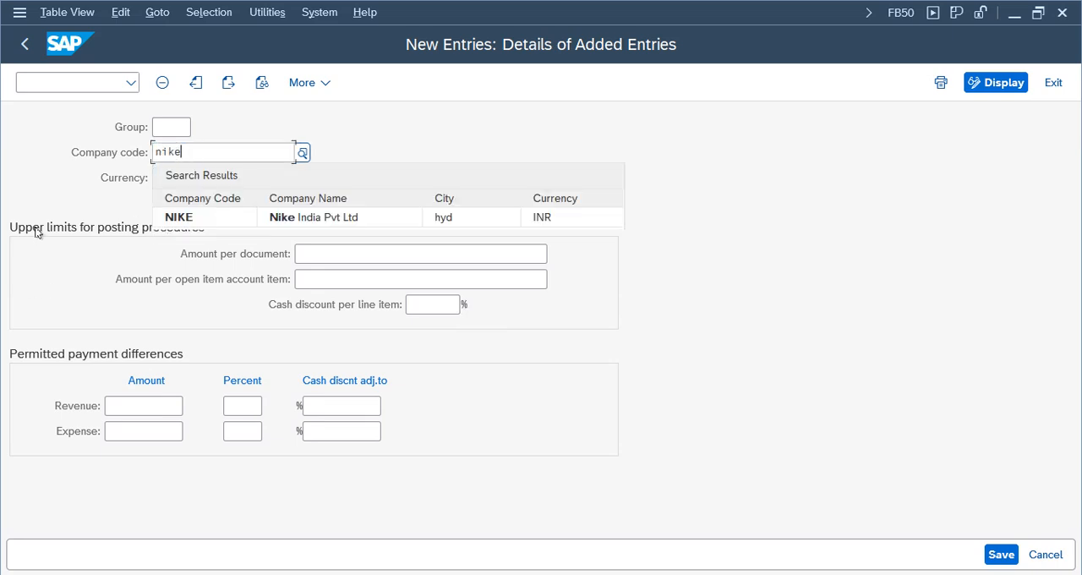
{"action": "left_click", "coordinate": [66, 241]}
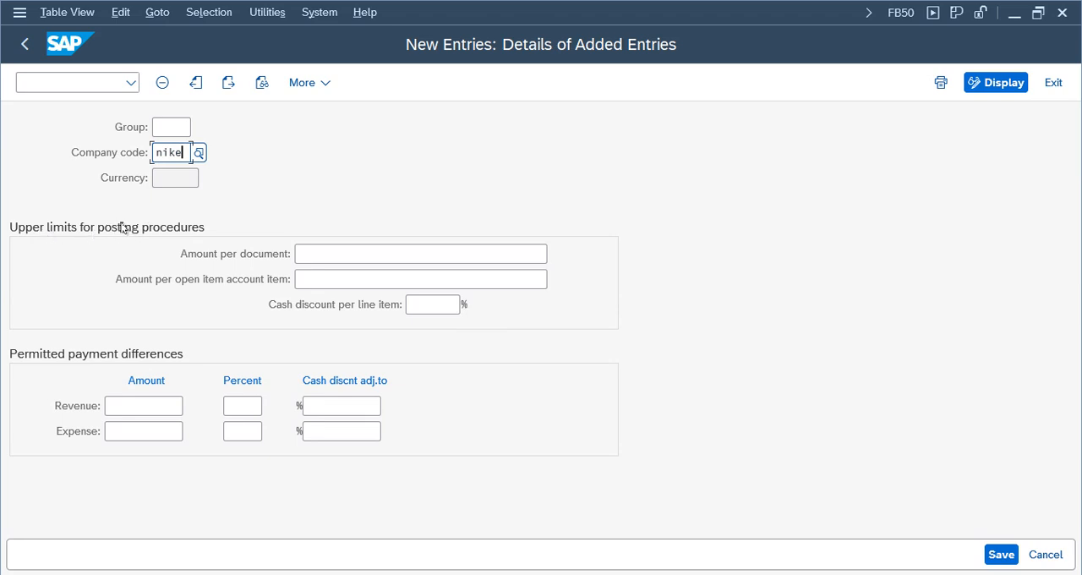
{"action": "left_click", "coordinate": [439, 254]}
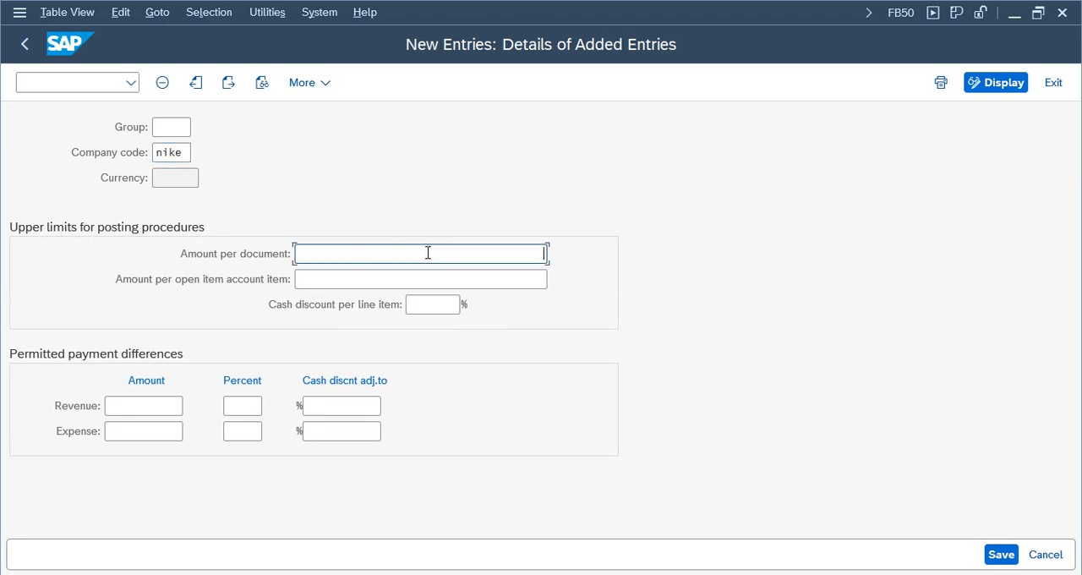
{"action": "type", "text": "999999"}
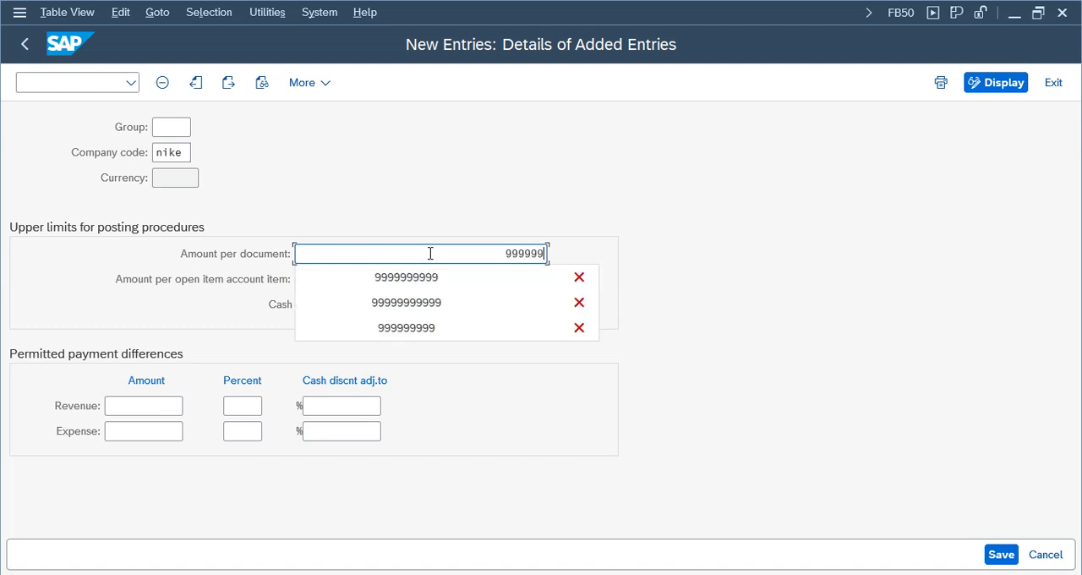
{"action": "type", "text": "999999999999"}
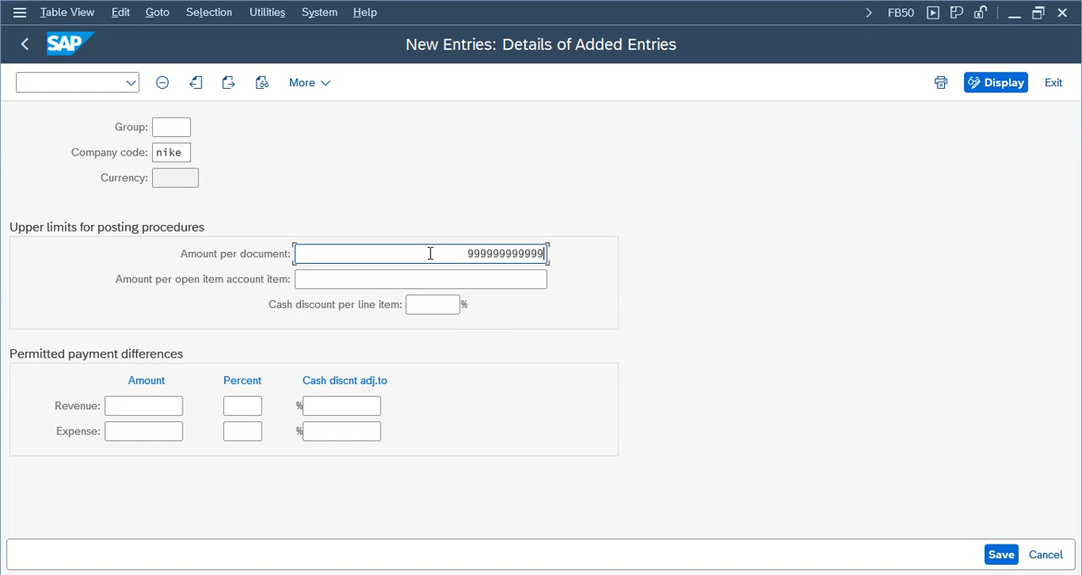
{"action": "key", "text": "Return"}
- Save the tolerance group entry under the existing customizing request Nike Group, found by searching for nike
{"action": "left_click", "coordinate": [1000, 554]}
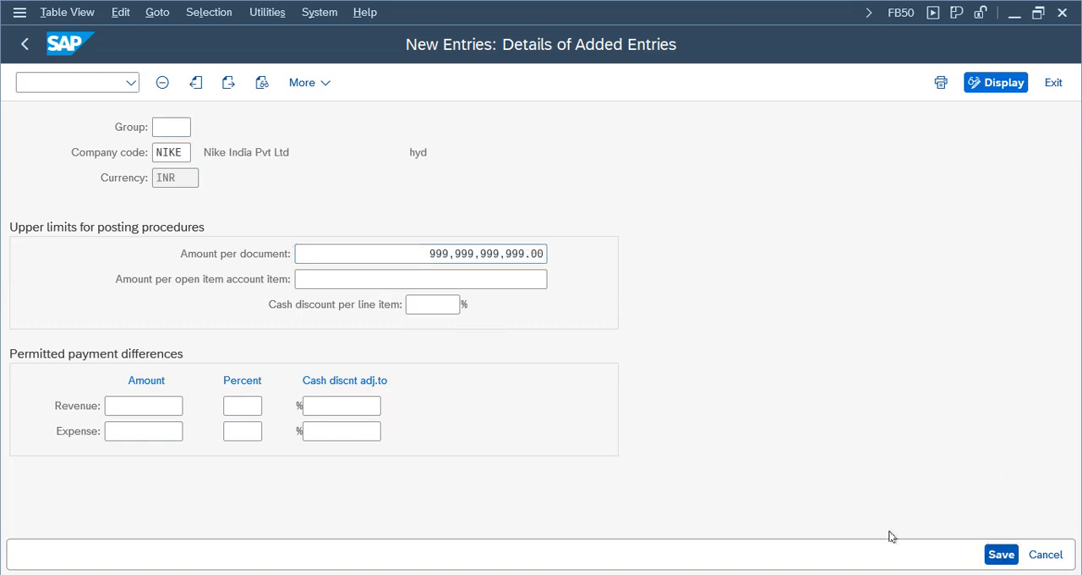
{"action": "left_click", "coordinate": [555, 366]}
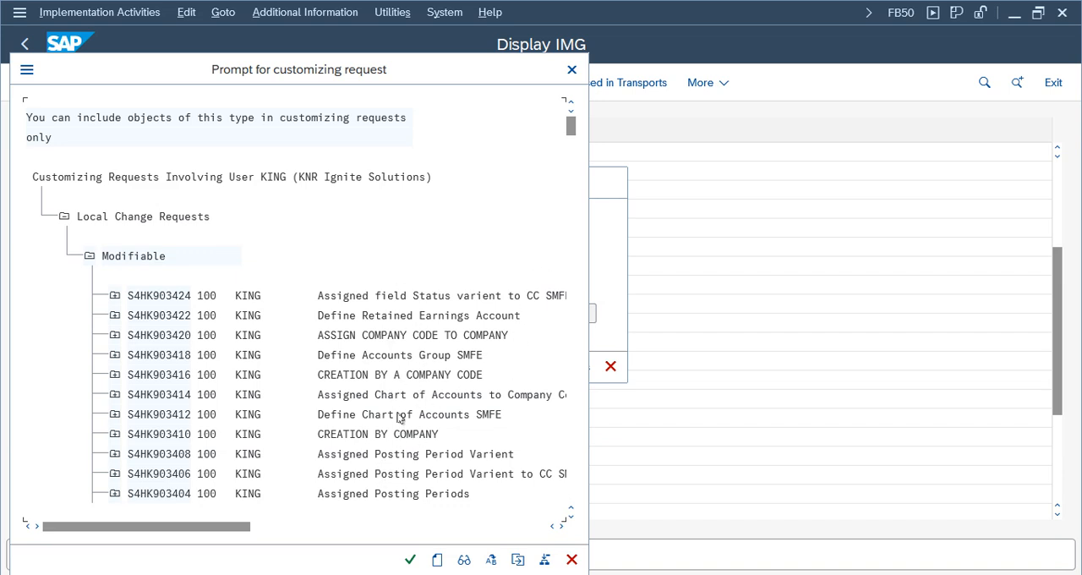
{"action": "key", "text": "ctrl+f"}
{"action": "type", "text": "nik"}
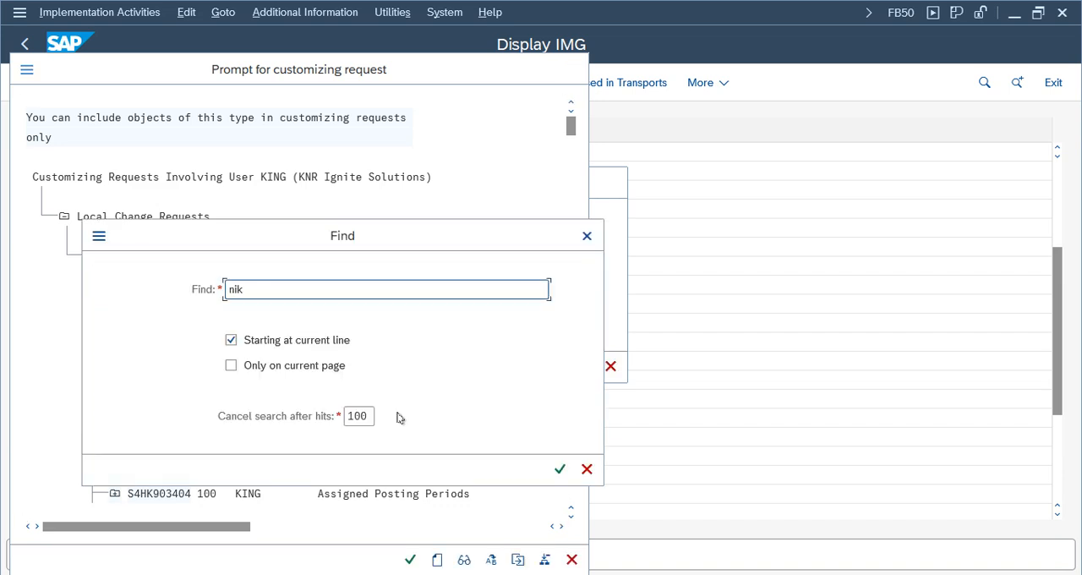
{"action": "type", "text": "e"}
{"action": "key", "text": "Return"}
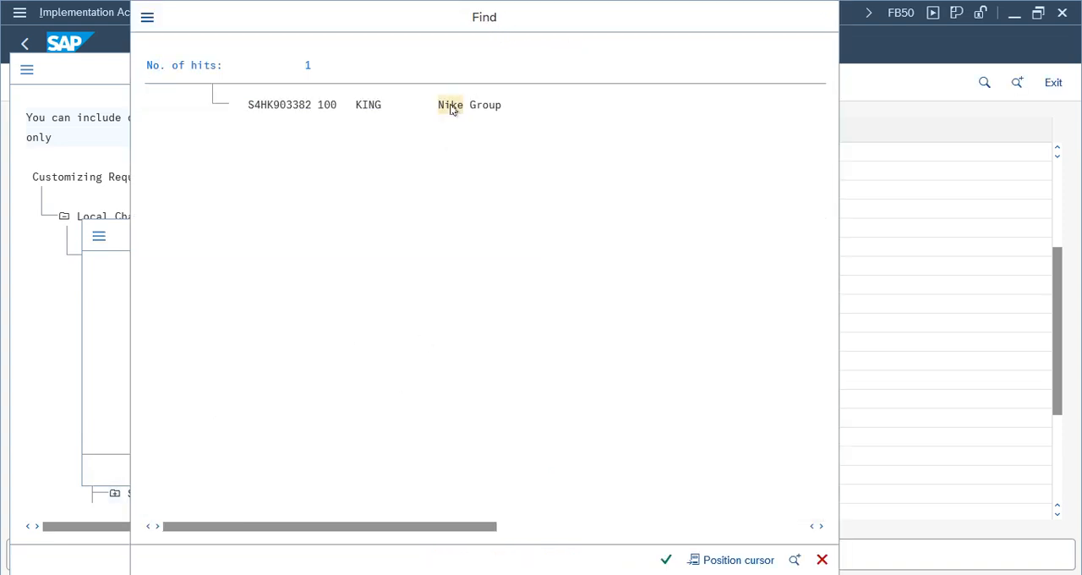
{"action": "left_click", "coordinate": [451, 105]}
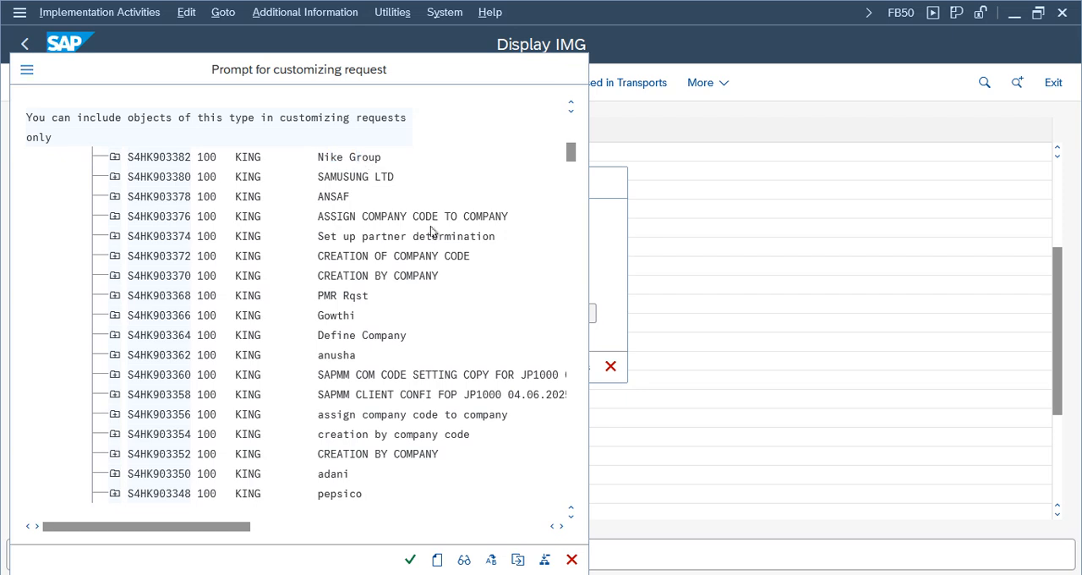
{"action": "left_click", "coordinate": [410, 559]}
{"action": "left_click", "coordinate": [417, 365]}
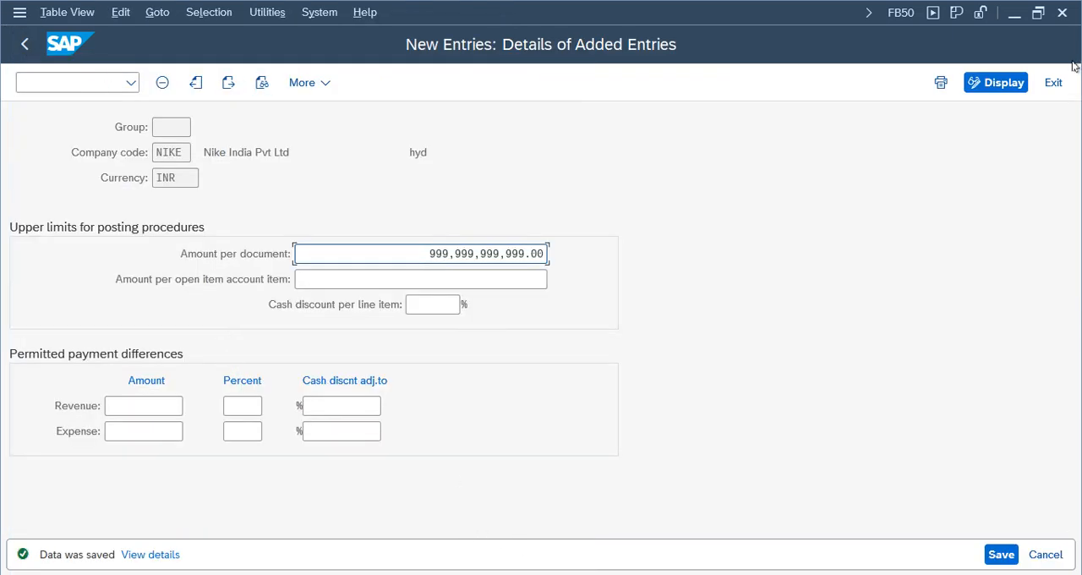
- Leave the tolerance group customizing, return to the G/L document, and try to simulate it
{"action": "left_click", "coordinate": [1053, 82]}
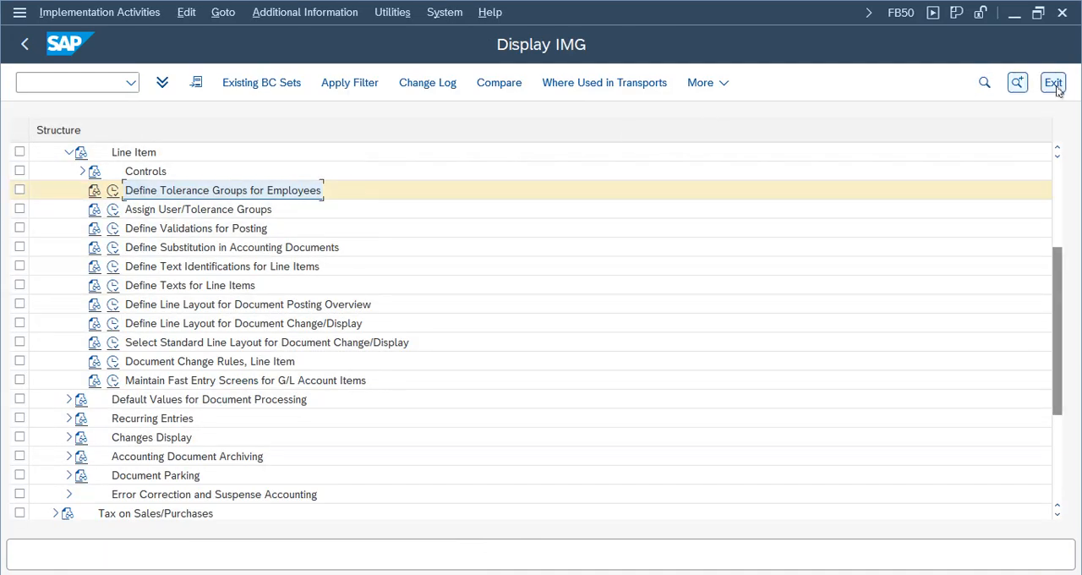
{"action": "left_click", "coordinate": [1053, 82]}
{"action": "left_click", "coordinate": [314, 42]}
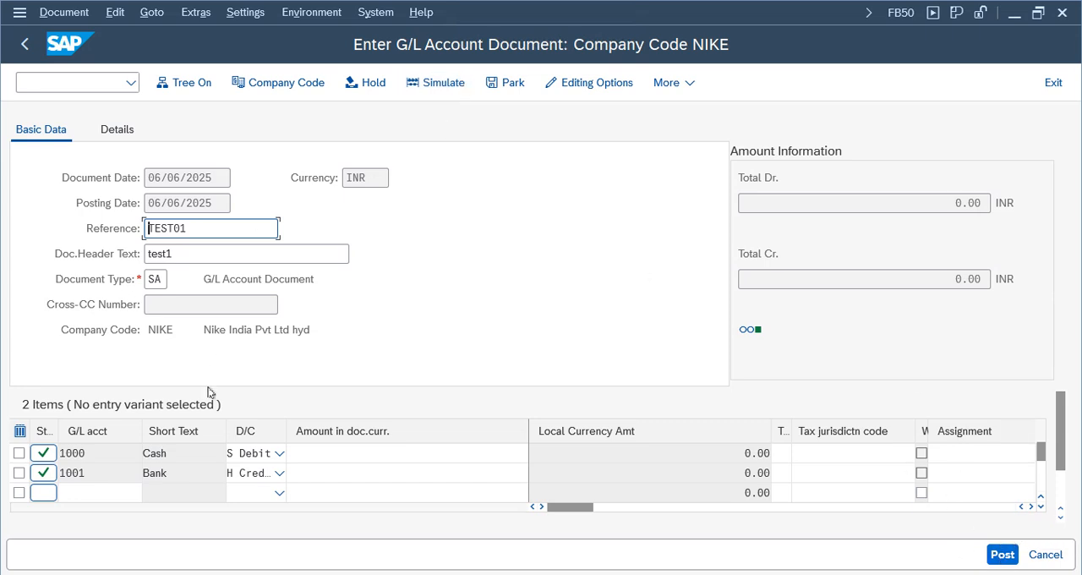
{"action": "left_click", "coordinate": [434, 82]}
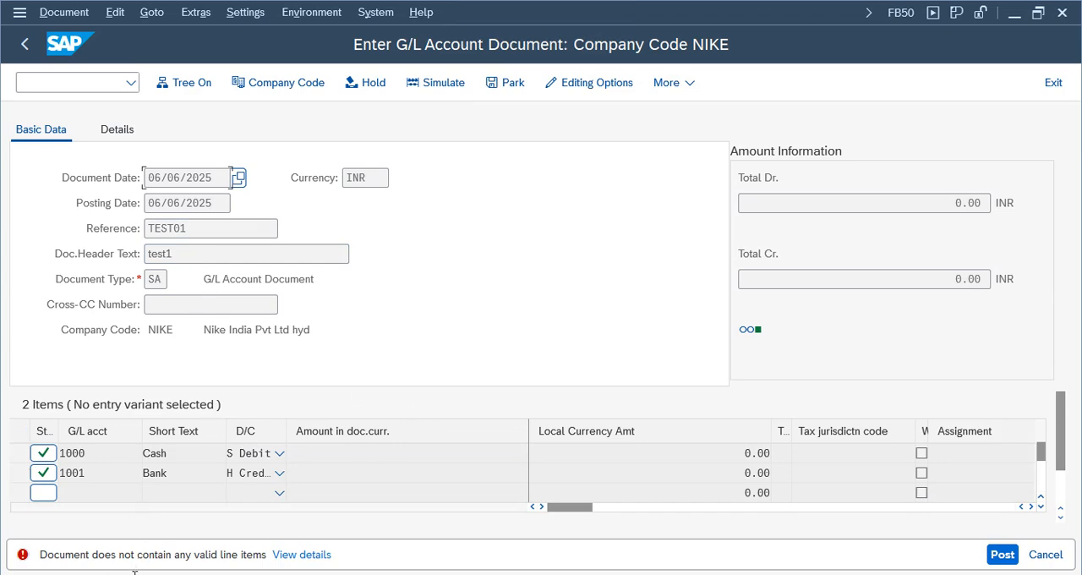
{"action": "key", "text": "Return"}
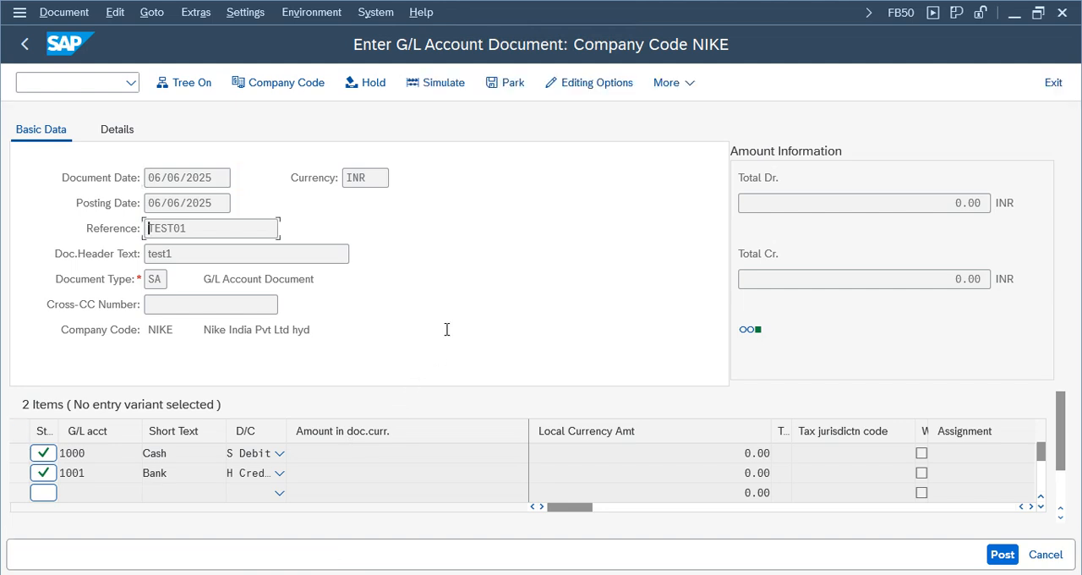
- Enter an amount of 100 for both the Cash debit line 1000 and the Bank credit line 1001
{"action": "left_click", "coordinate": [472, 452]}
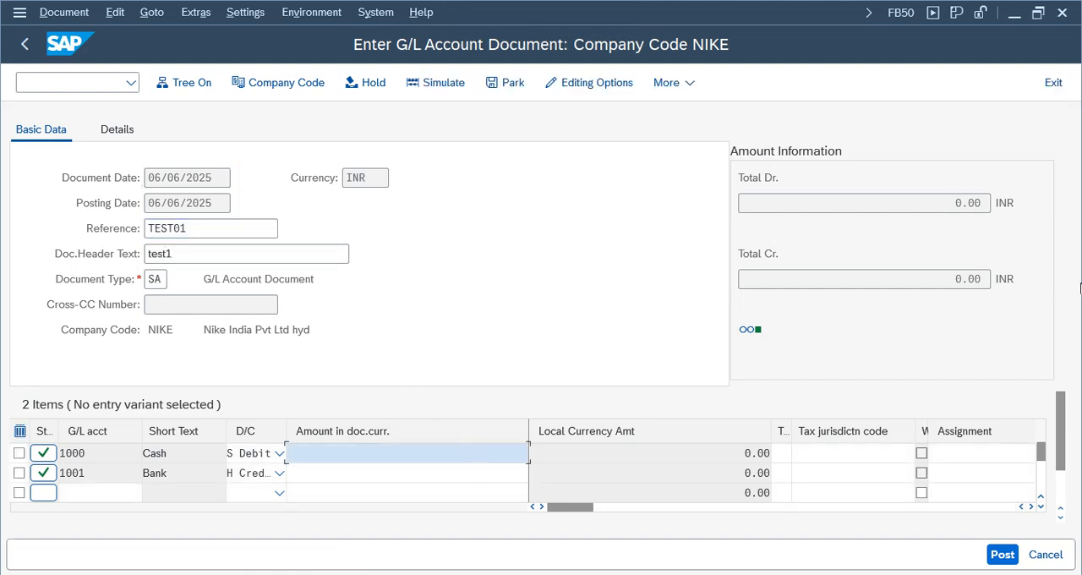
{"action": "left_click", "coordinate": [961, 278]}
{"action": "left_click", "coordinate": [961, 203]}
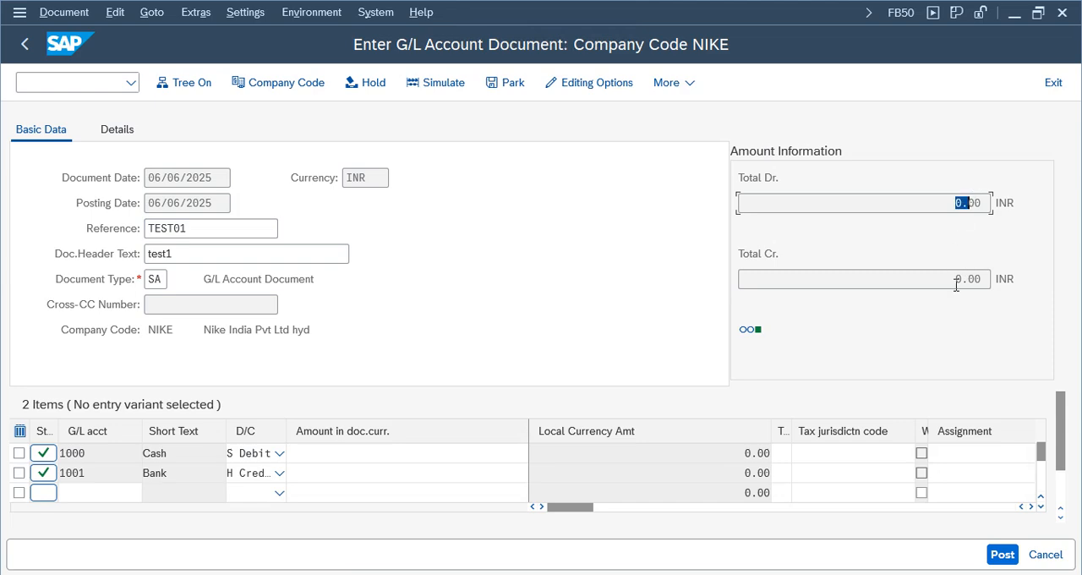
{"action": "left_click", "coordinate": [422, 453]}
{"action": "type", "text": "100"}
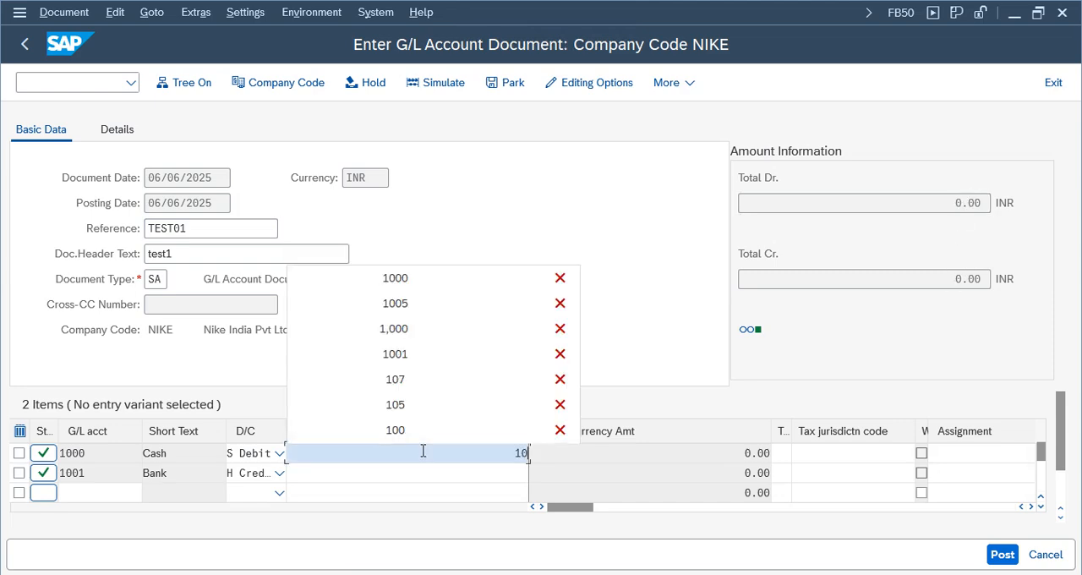
{"action": "key", "text": "Tab"}
{"action": "left_click", "coordinate": [447, 471]}
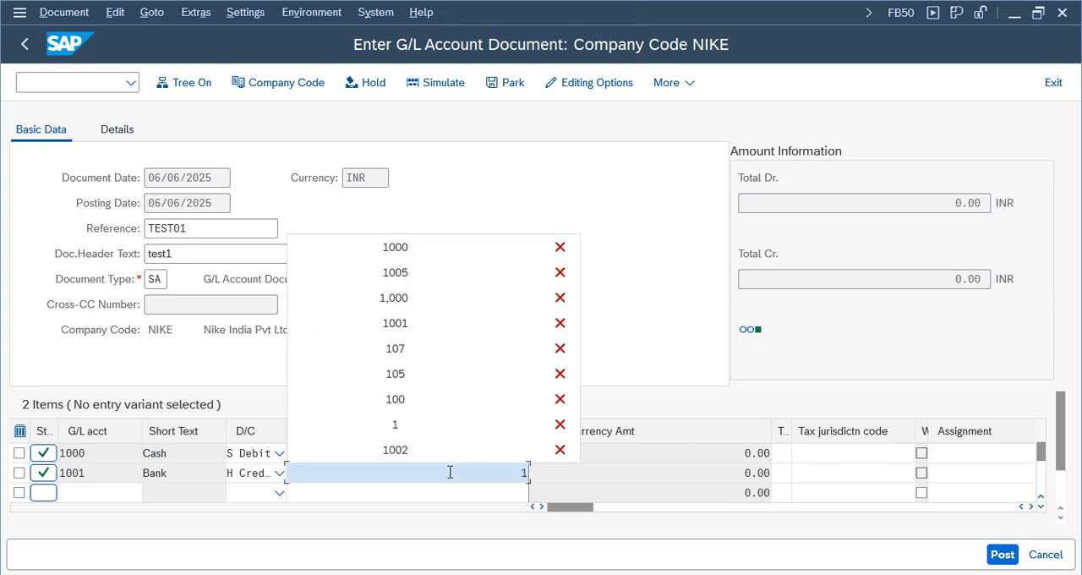
{"action": "type", "text": "100"}
{"action": "key", "text": "Tab"}
{"action": "key", "text": "Return"}
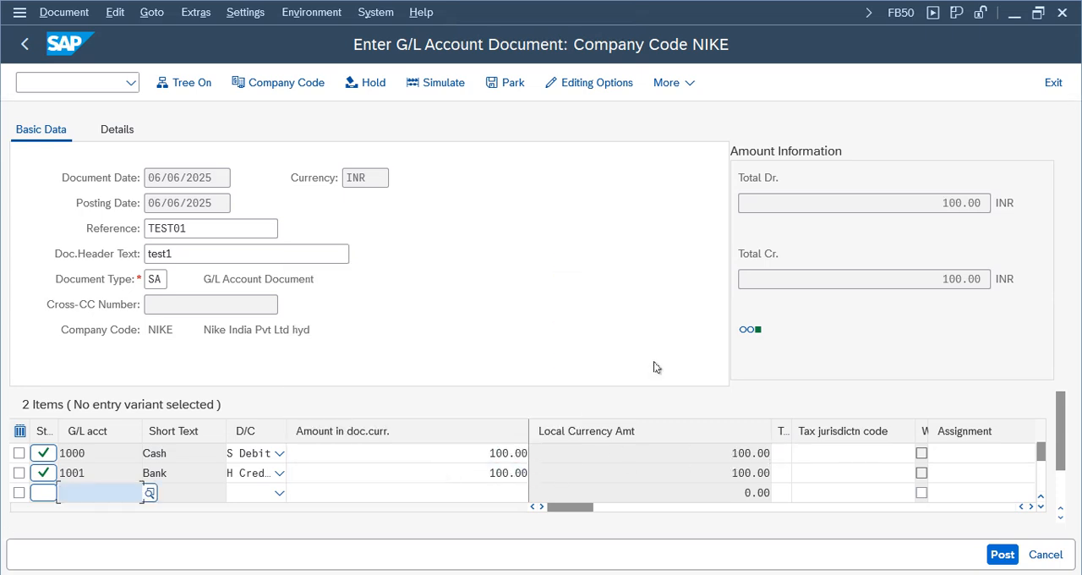
- Check that debit and credit totals match, then simulate the document and try to post it from the overview
{"action": "left_click", "coordinate": [957, 203]}
{"action": "left_click", "coordinate": [948, 279]}
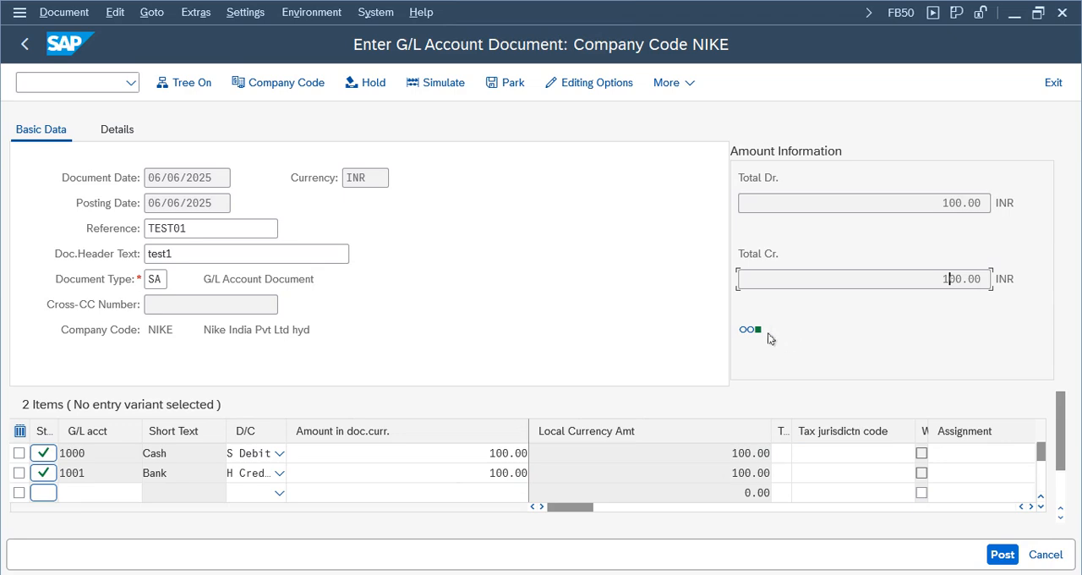
{"action": "mouse_move", "coordinate": [756, 332]}
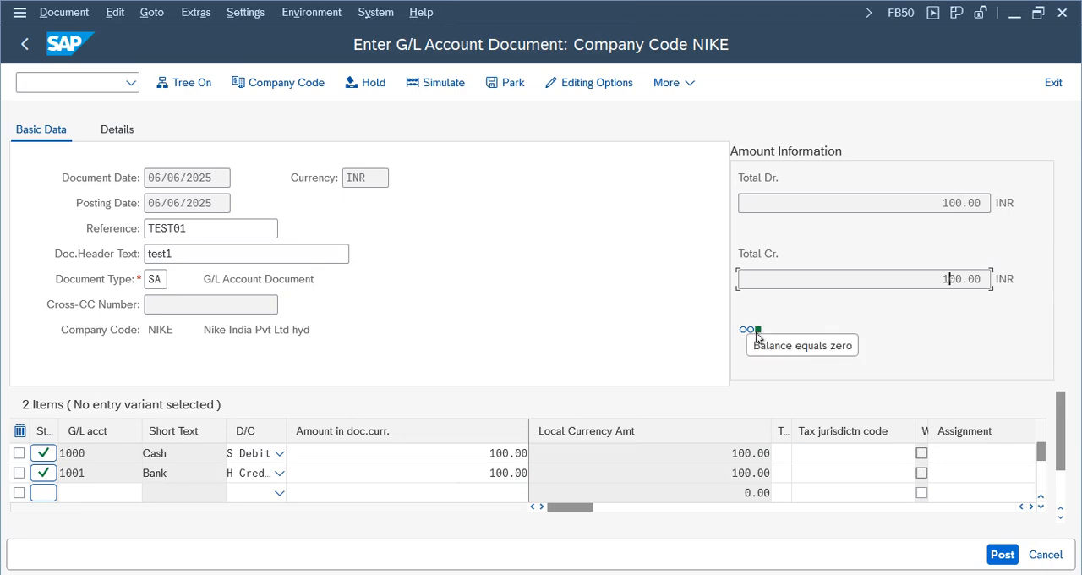
{"action": "left_click", "coordinate": [433, 88]}
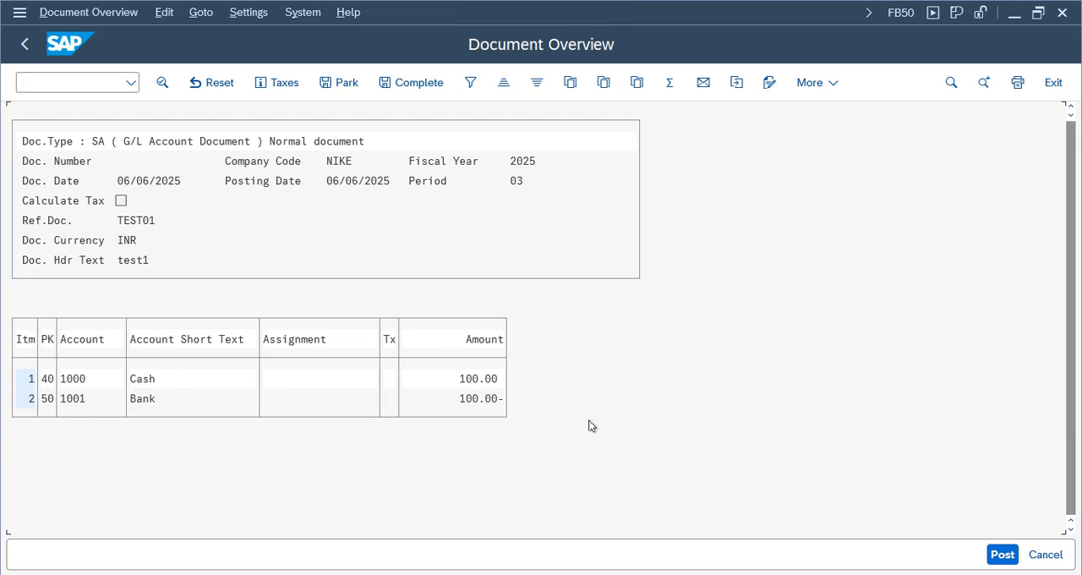
{"action": "left_click", "coordinate": [1002, 555]}
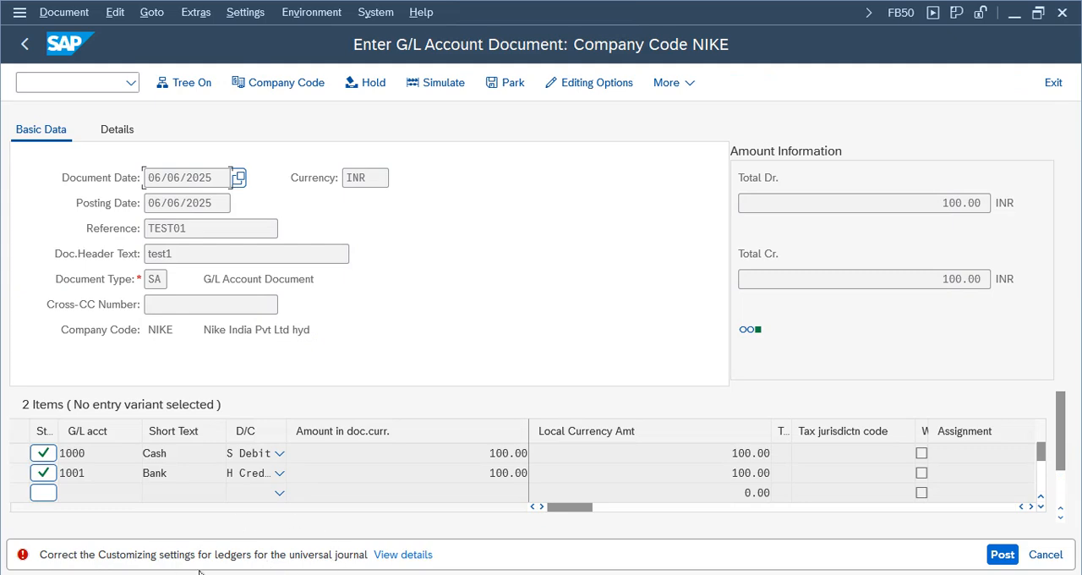
- Open the details of the ledger customizing error and run the linked consistency check FINS_CUST_CONS_CHK_P
{"action": "left_click", "coordinate": [395, 555]}
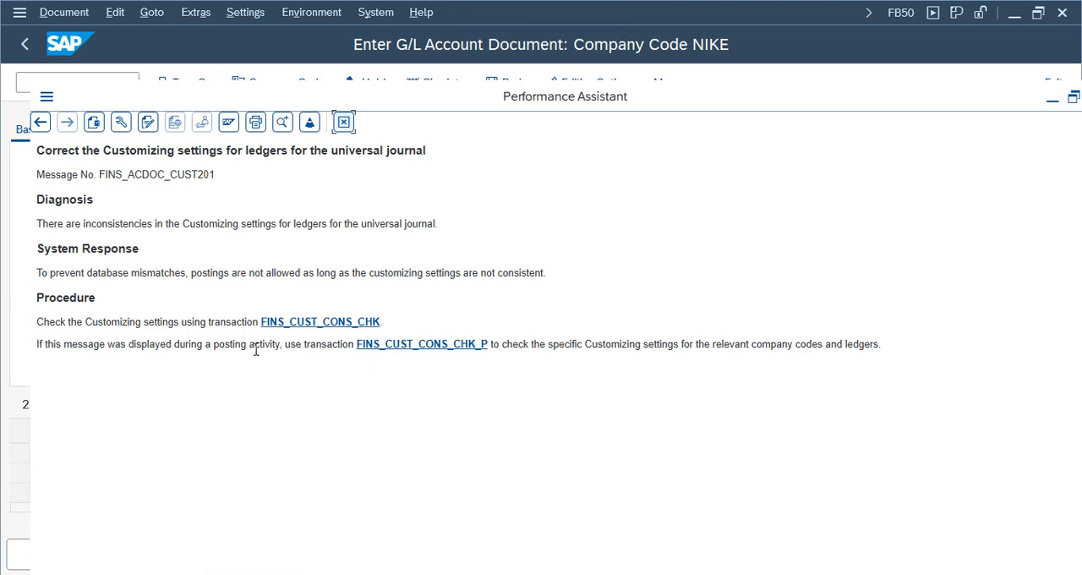
{"action": "left_click", "coordinate": [418, 345]}
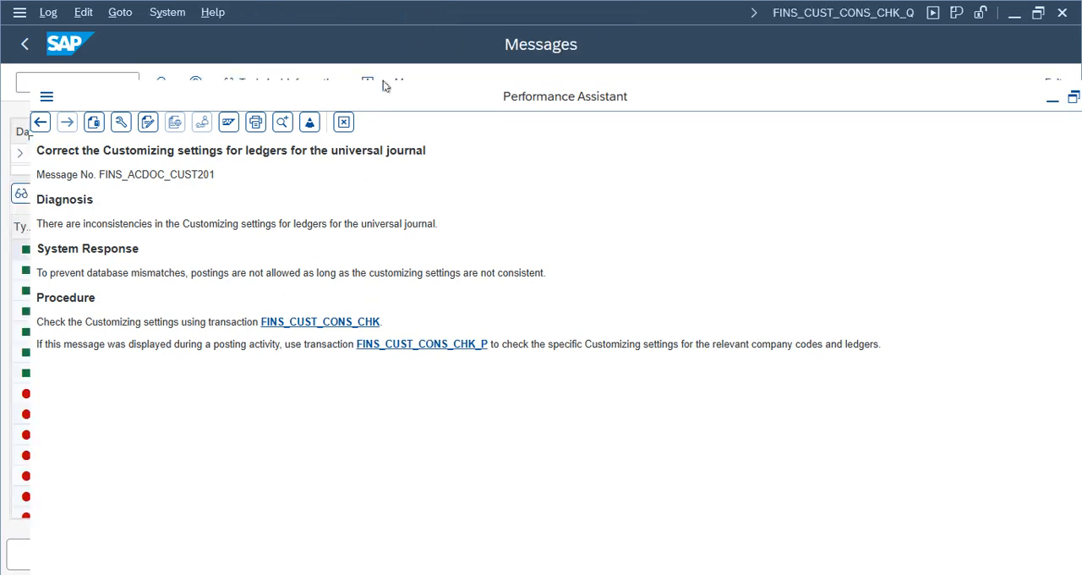
{"action": "double_click", "coordinate": [428, 96]}
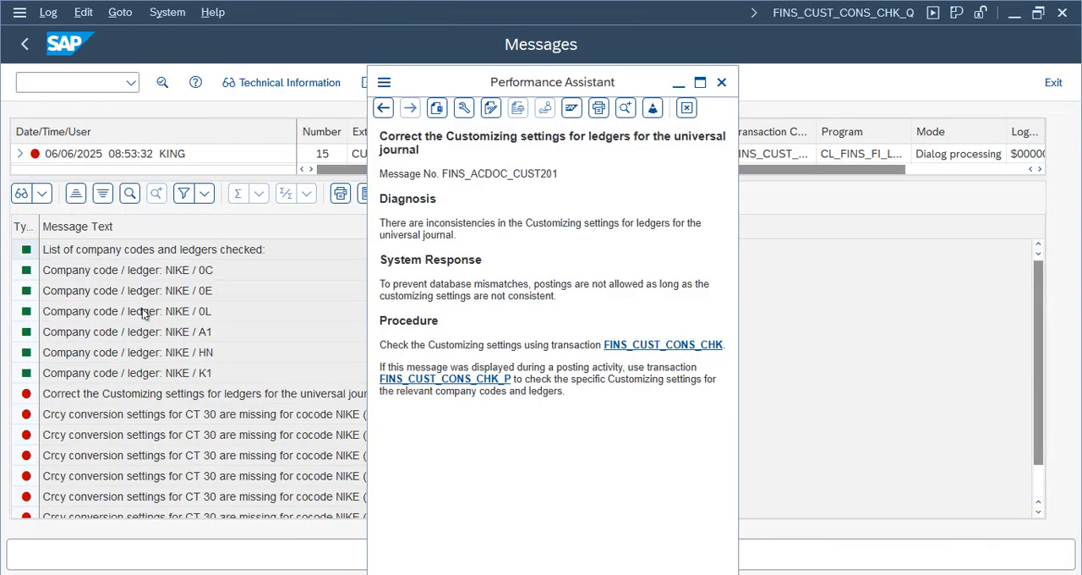
- Examine the consistency check messages to see which ledgers are checked for company code NIKE, comparing 0L and K1 with the others
{"action": "left_click", "coordinate": [133, 334]}
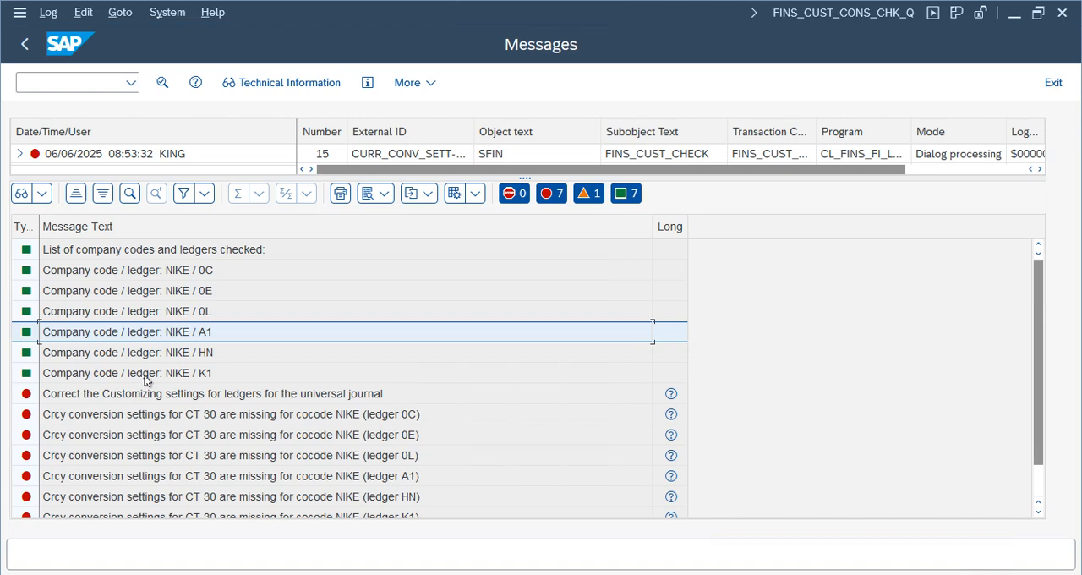
{"action": "left_click", "coordinate": [185, 318]}
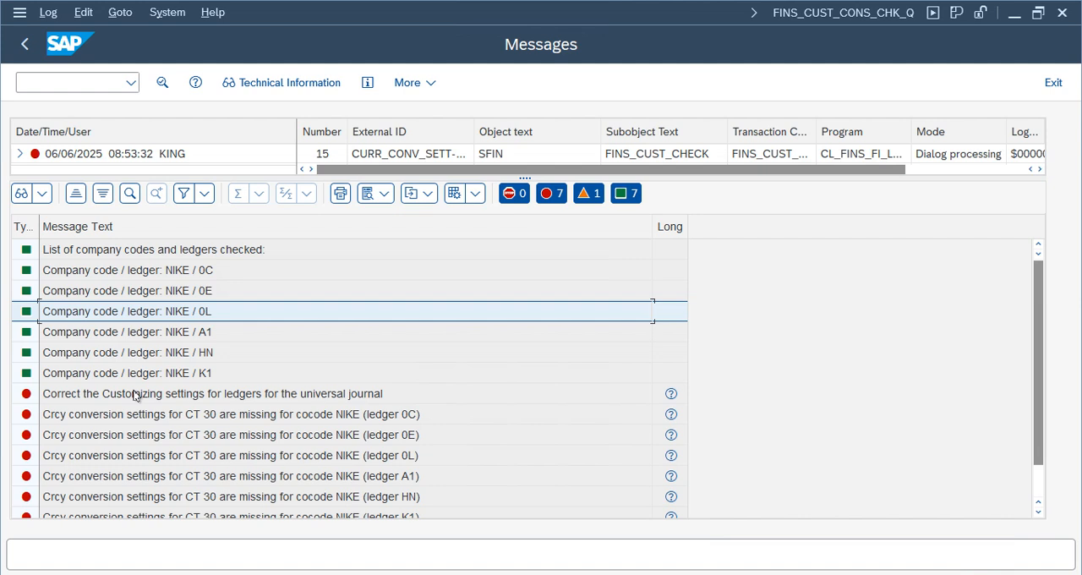
{"action": "left_click", "coordinate": [201, 355]}
{"action": "left_click", "coordinate": [202, 335]}
{"action": "left_click", "coordinate": [206, 294]}
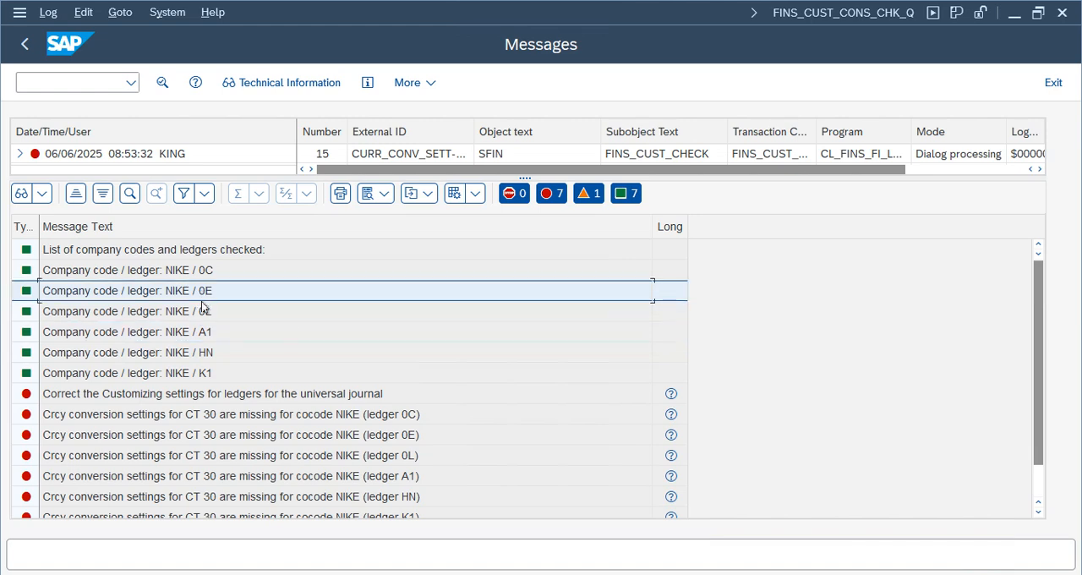
{"action": "left_click", "coordinate": [202, 272]}
{"action": "left_click", "coordinate": [203, 293]}
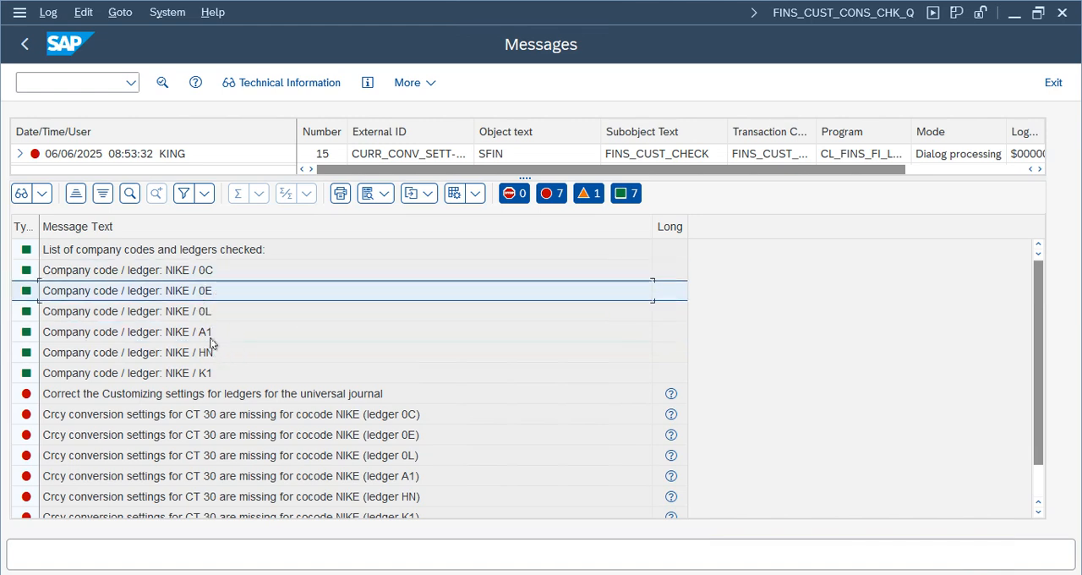
{"action": "left_click", "coordinate": [207, 335]}
{"action": "left_click", "coordinate": [213, 354]}
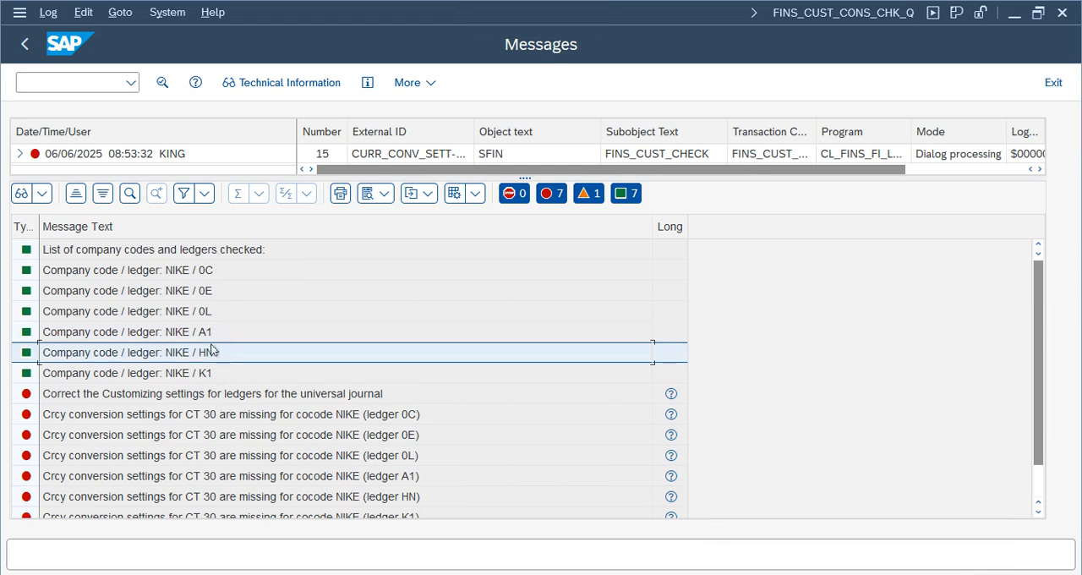
{"action": "left_click", "coordinate": [173, 396]}
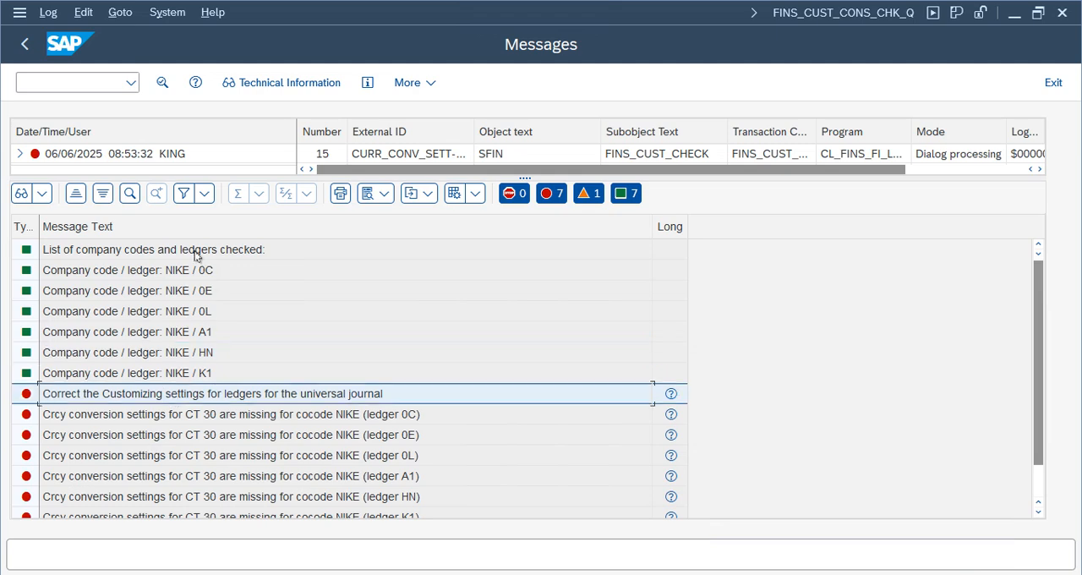
{"action": "left_click", "coordinate": [209, 316]}
{"action": "left_click", "coordinate": [211, 372]}
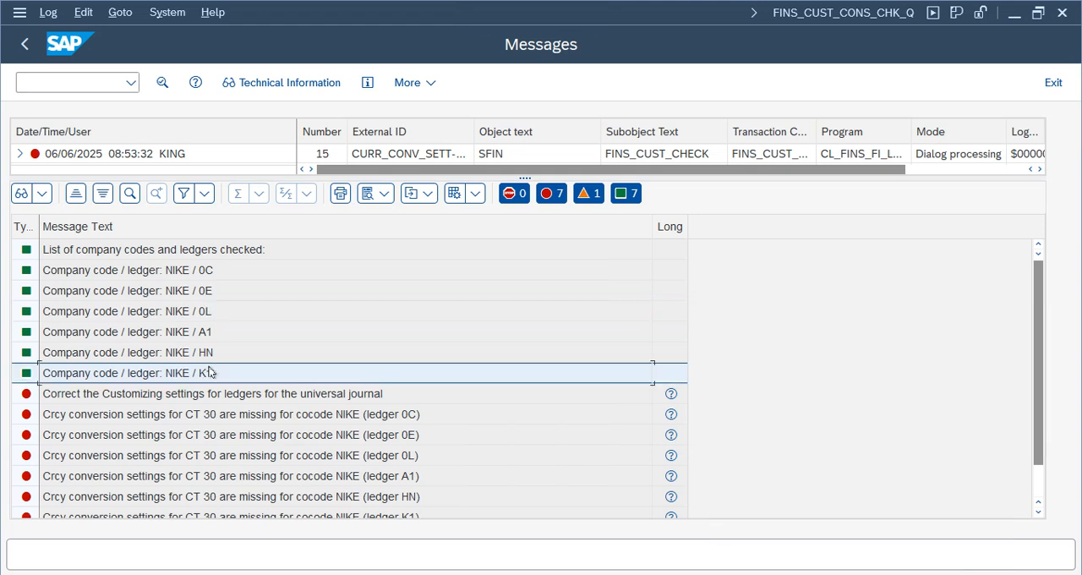
{"action": "left_click", "coordinate": [214, 318]}
{"action": "left_click", "coordinate": [216, 374]}
{"action": "left_click", "coordinate": [216, 316]}
{"action": "left_click", "coordinate": [216, 373]}
{"action": "left_click", "coordinate": [213, 313]}
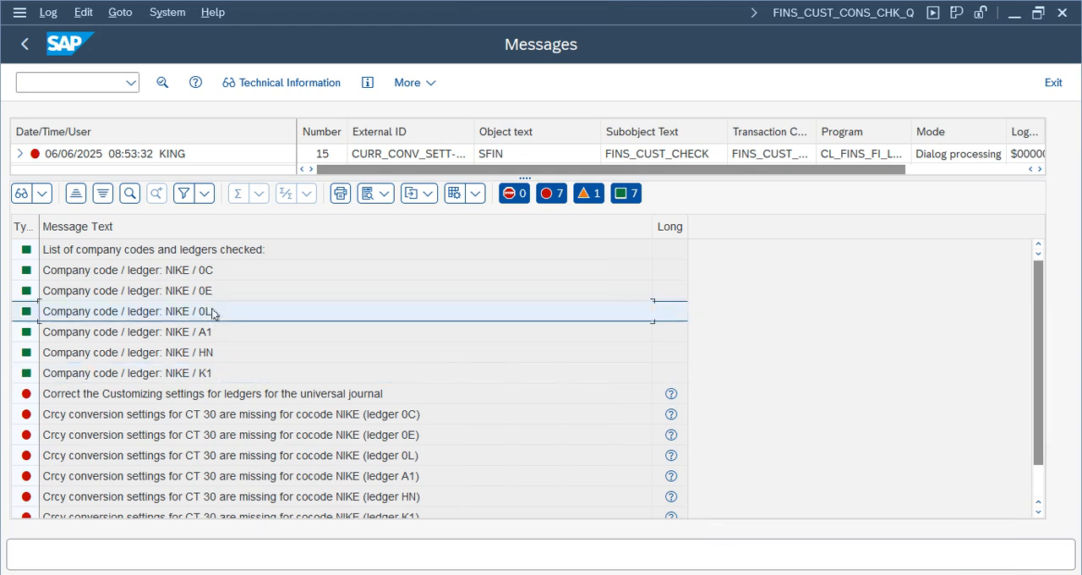
{"action": "left_click", "coordinate": [212, 374]}
{"action": "left_click", "coordinate": [218, 315]}
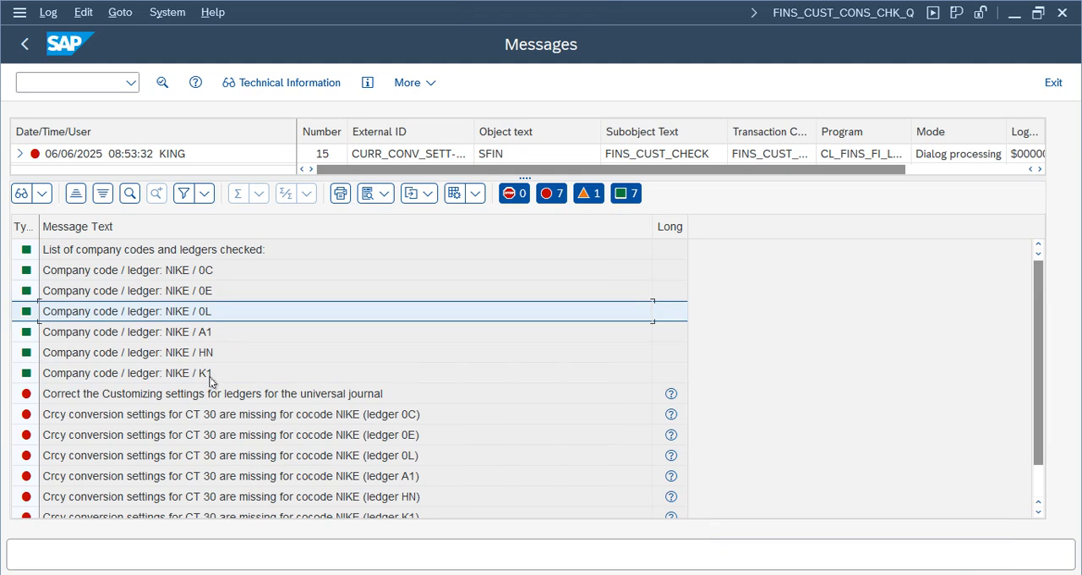
{"action": "left_click", "coordinate": [210, 376]}
{"action": "left_click", "coordinate": [215, 314]}
{"action": "left_click", "coordinate": [222, 376]}
{"action": "left_click", "coordinate": [216, 313]}
{"action": "left_click", "coordinate": [217, 378]}
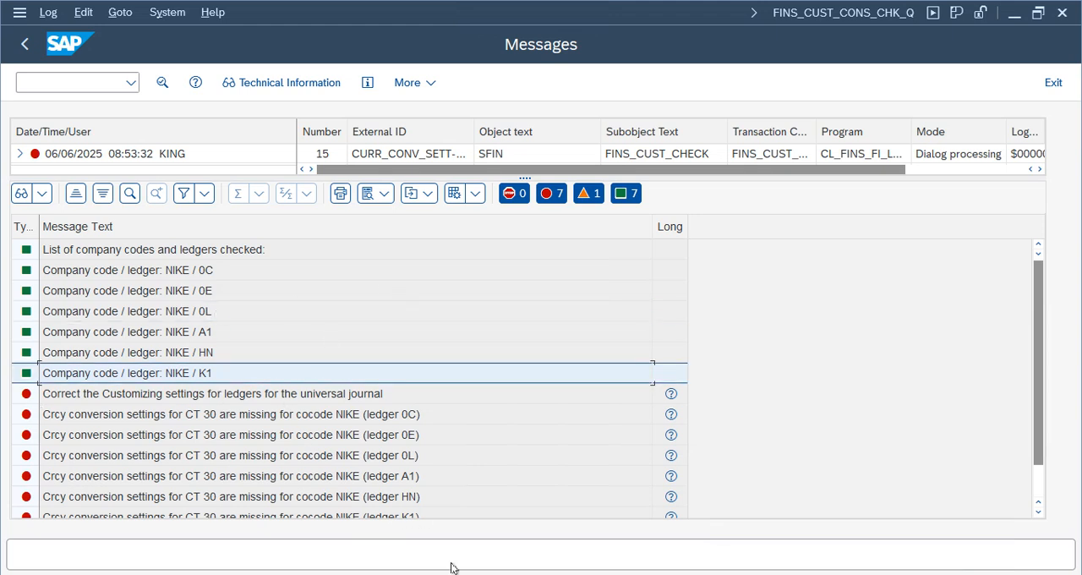
- Switch to the document type customizing, exit to the implementation guide, and collapse the Document node under Financial Accounting Global Settings
{"action": "mouse_move", "coordinate": [452, 572]}
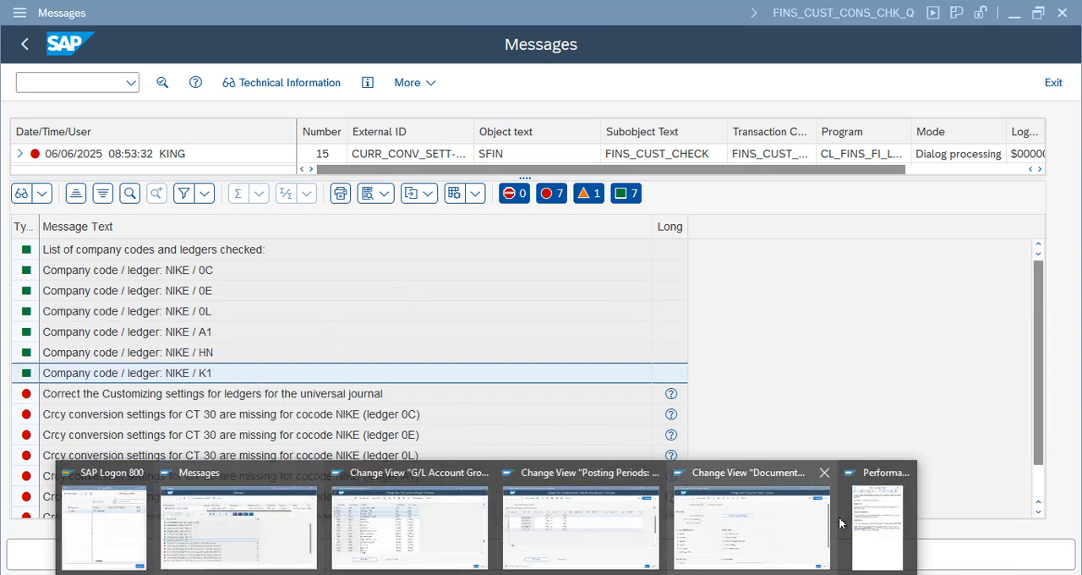
{"action": "left_click", "coordinate": [720, 545]}
{"action": "left_click", "coordinate": [1053, 82]}
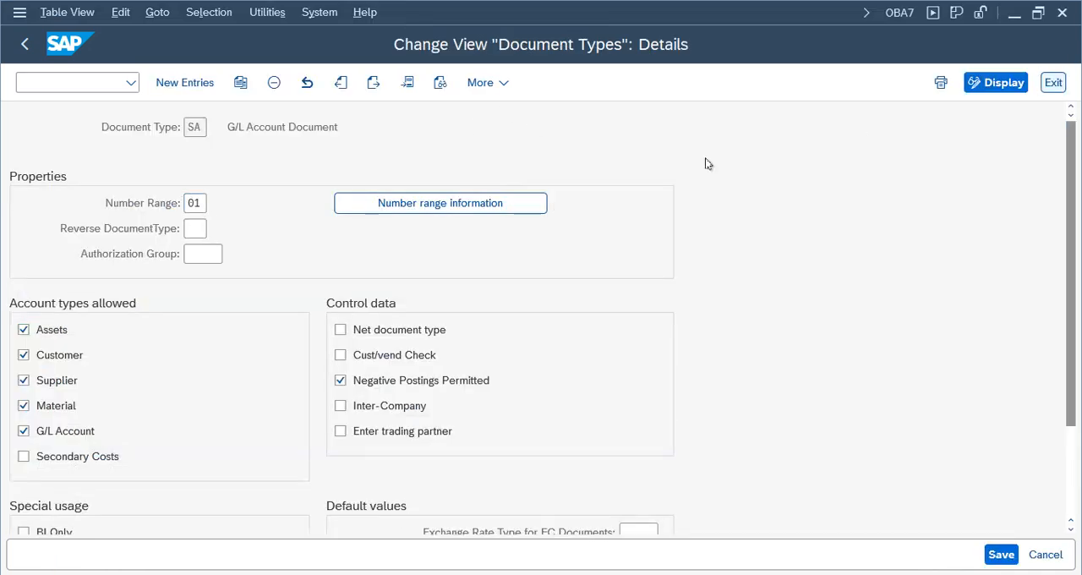
{"action": "left_click_drag", "start_coordinate": [1057, 255], "coordinate": [1057, 165]}
{"action": "left_click", "coordinate": [96, 456]}
{"action": "left_click", "coordinate": [82, 438]}
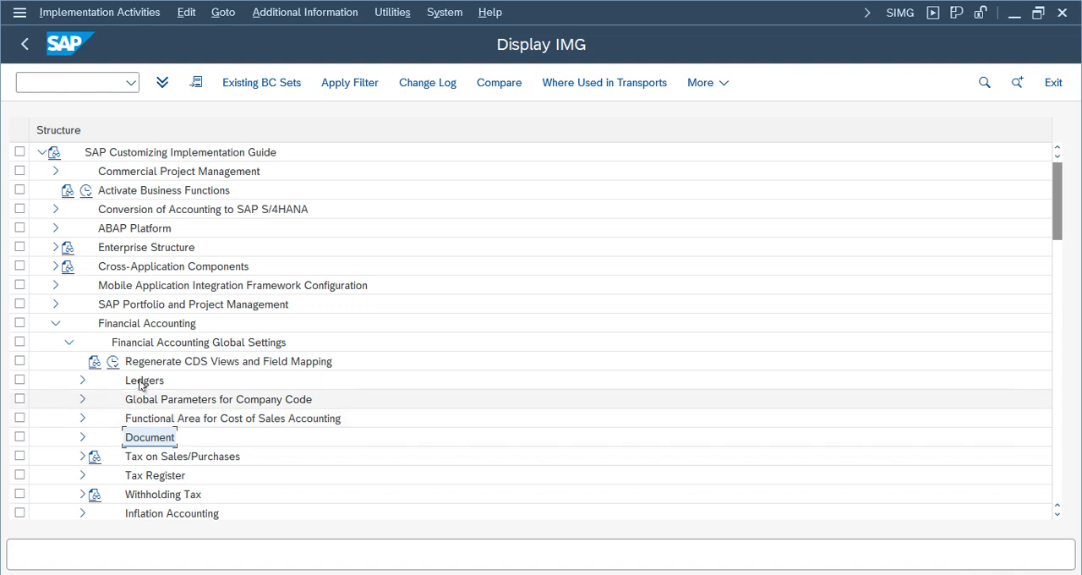
- Open Define Settings for Ledgers and Currency Types under Ledgers > Ledger and dismiss the consistency check messages
{"action": "left_click", "coordinate": [82, 379]}
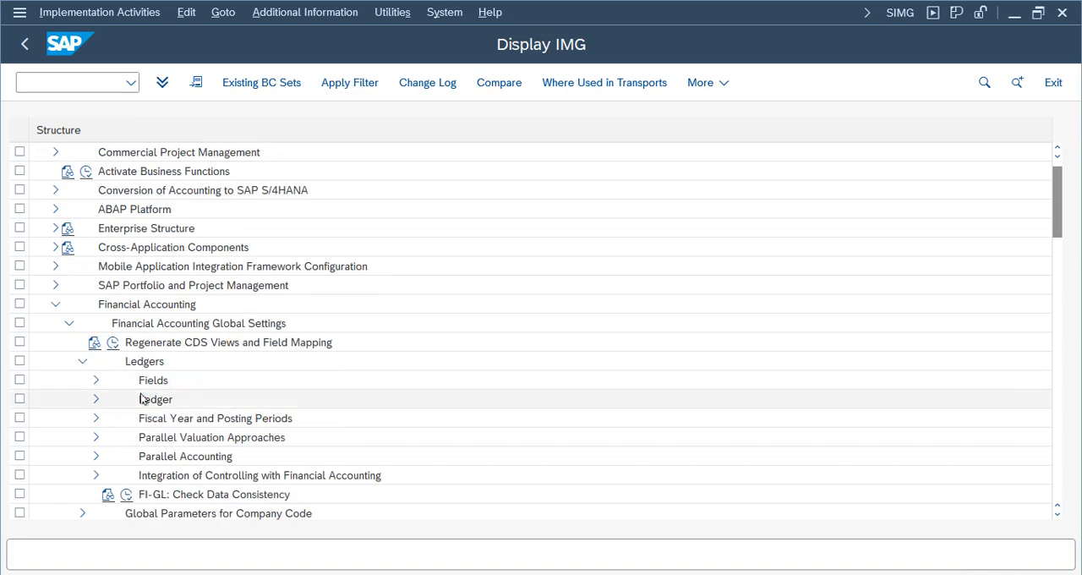
{"action": "left_click", "coordinate": [96, 400]}
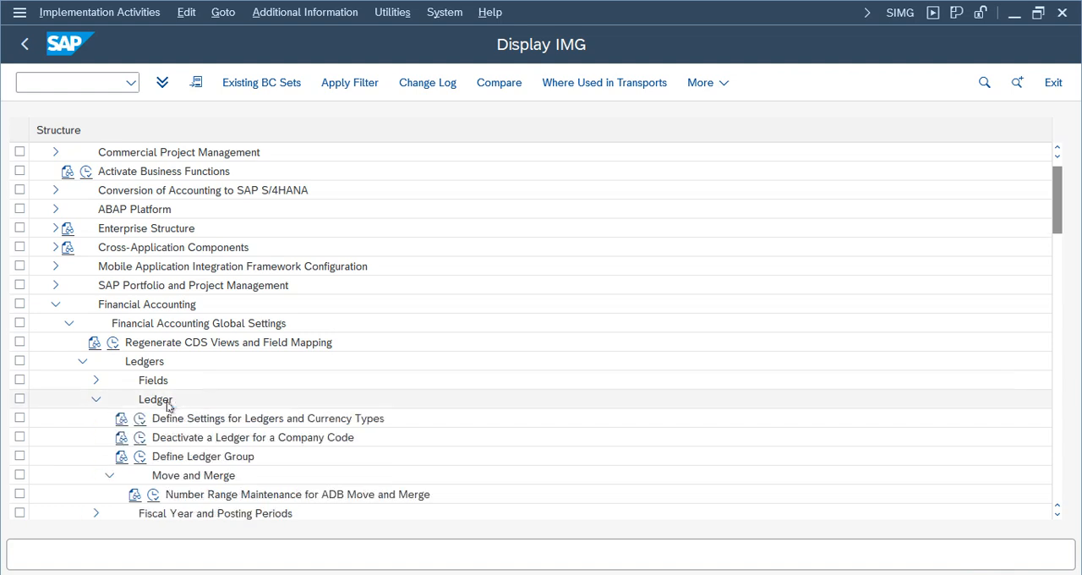
{"action": "left_click", "coordinate": [140, 418]}
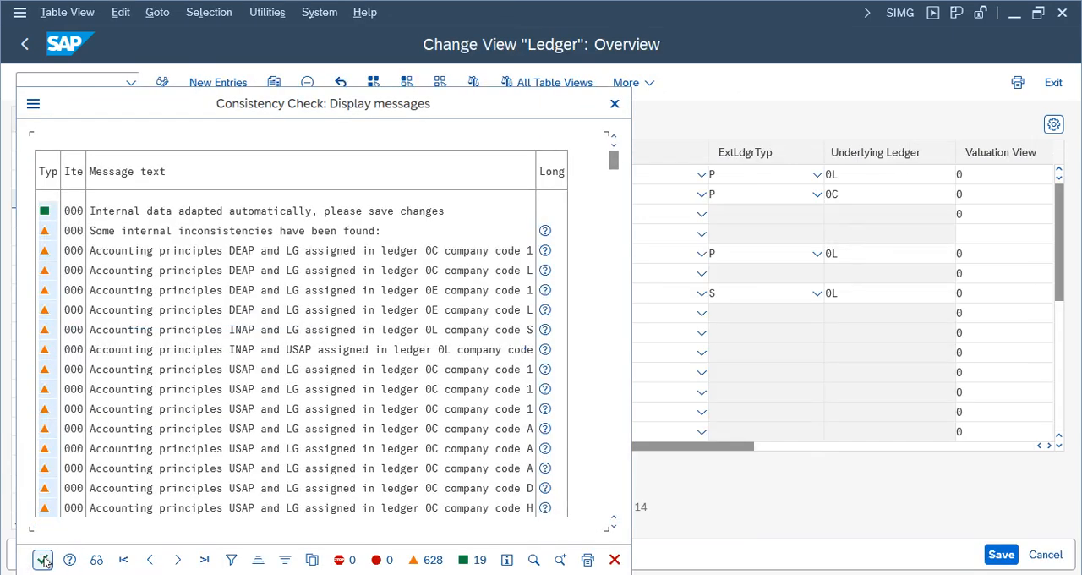
{"action": "left_click", "coordinate": [42, 560]}
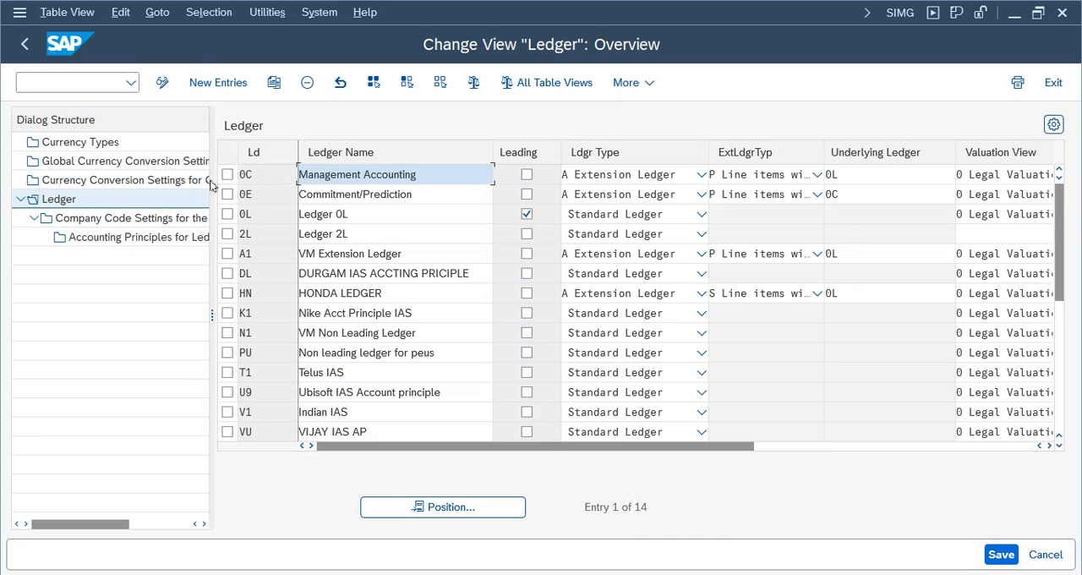
- Review ledgers 0C and 0E for company code NIKE in the check messages and return to the ledger overview
{"action": "left_click", "coordinate": [486, 573]}
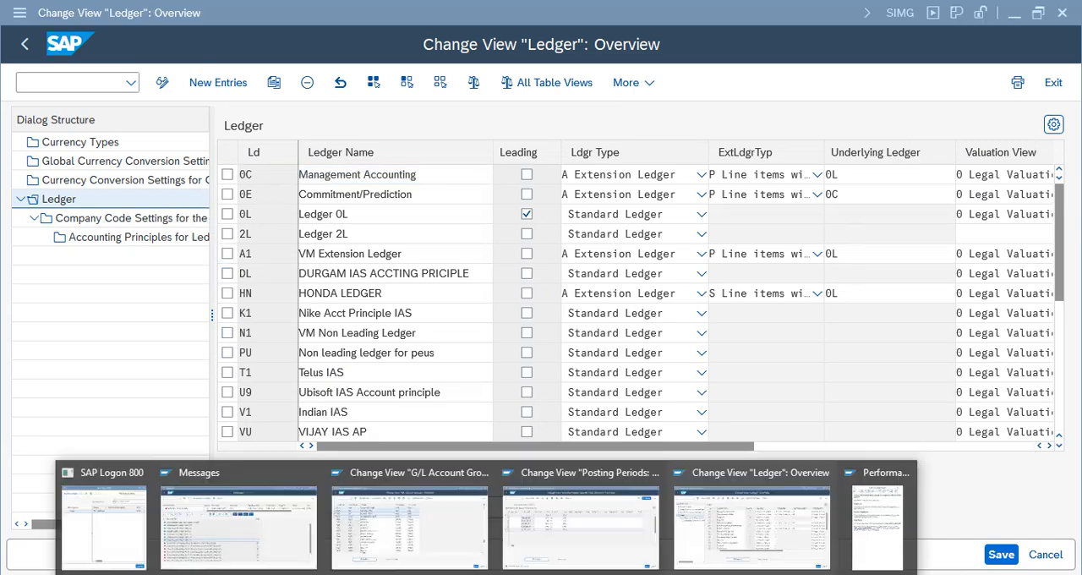
{"action": "left_click", "coordinate": [293, 537]}
{"action": "left_click", "coordinate": [209, 272]}
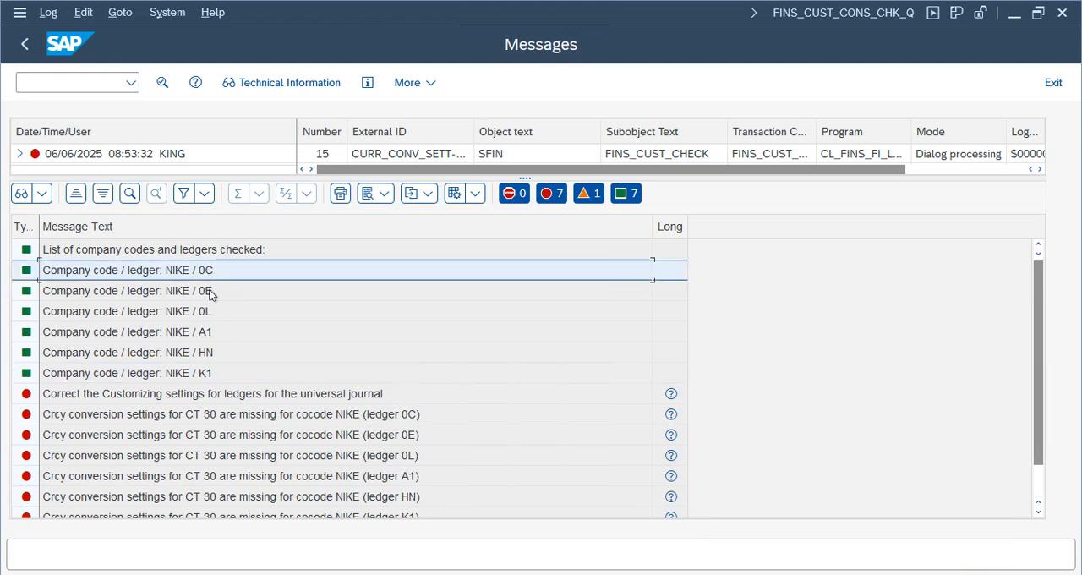
{"action": "left_click", "coordinate": [211, 291]}
{"action": "left_click", "coordinate": [487, 573]}
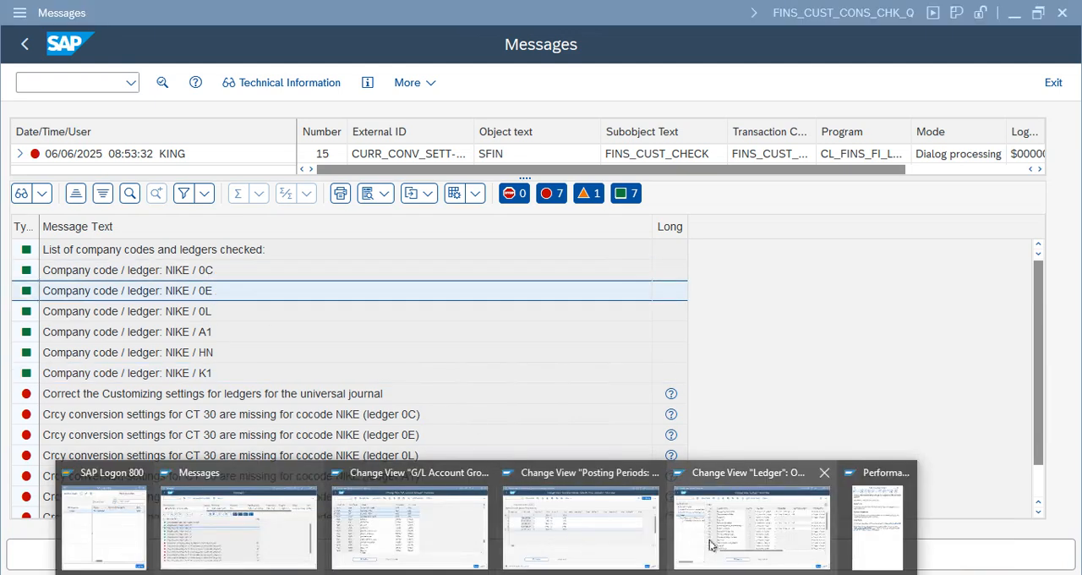
{"action": "left_click", "coordinate": [728, 530]}
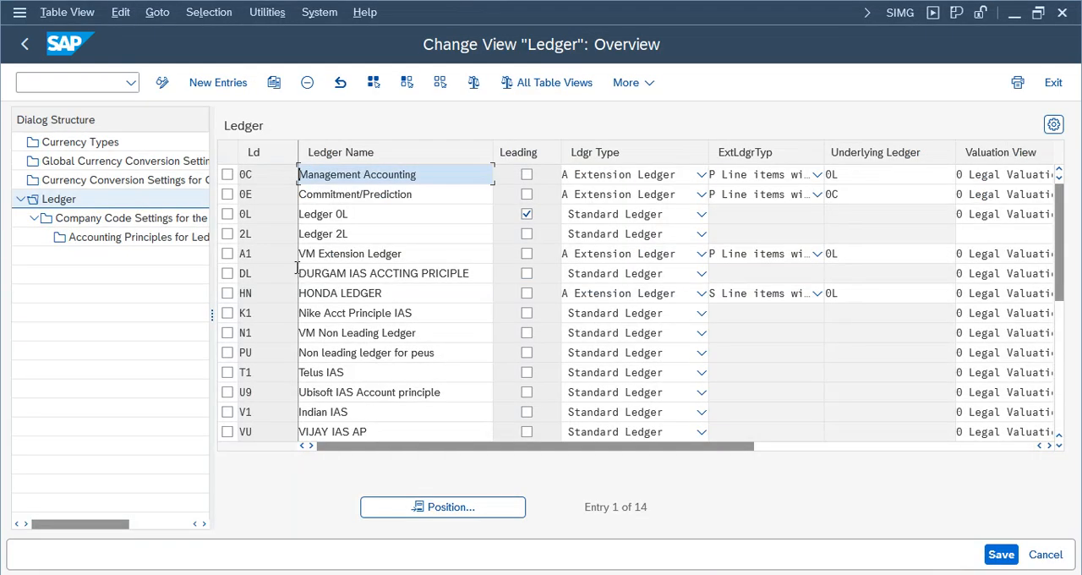
- Open the company code settings for ledger 0C, dismiss the consistency messages, and position the list at company code NIKE
{"action": "left_click", "coordinate": [227, 174]}
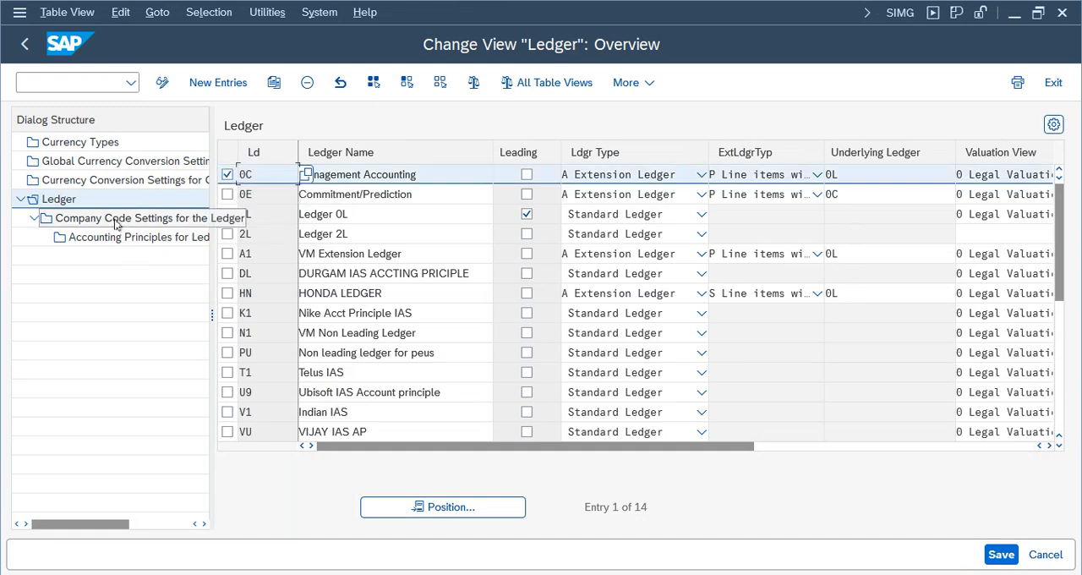
{"action": "left_click", "coordinate": [119, 218]}
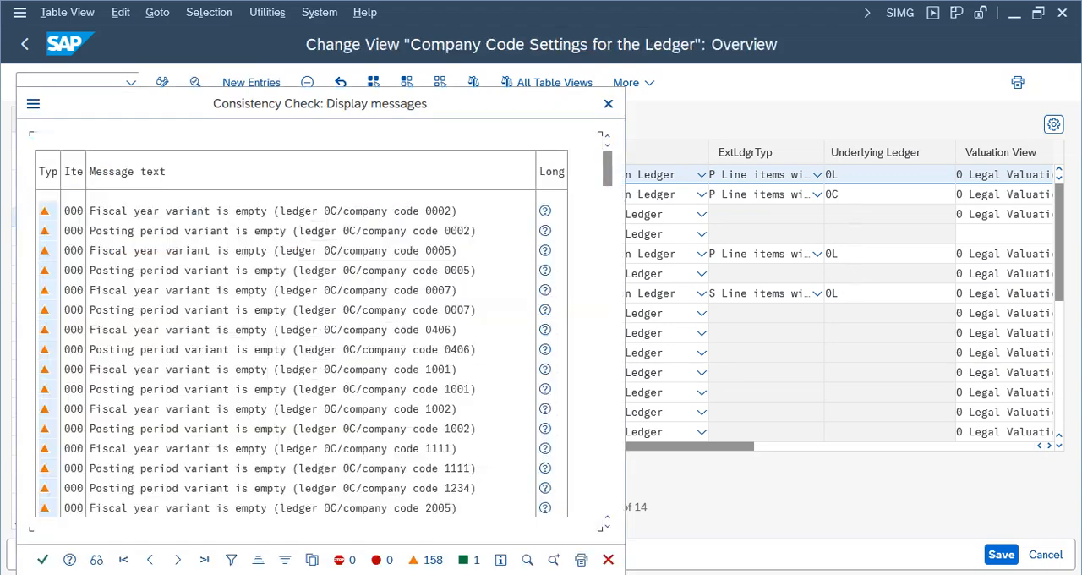
{"action": "left_click", "coordinate": [43, 560]}
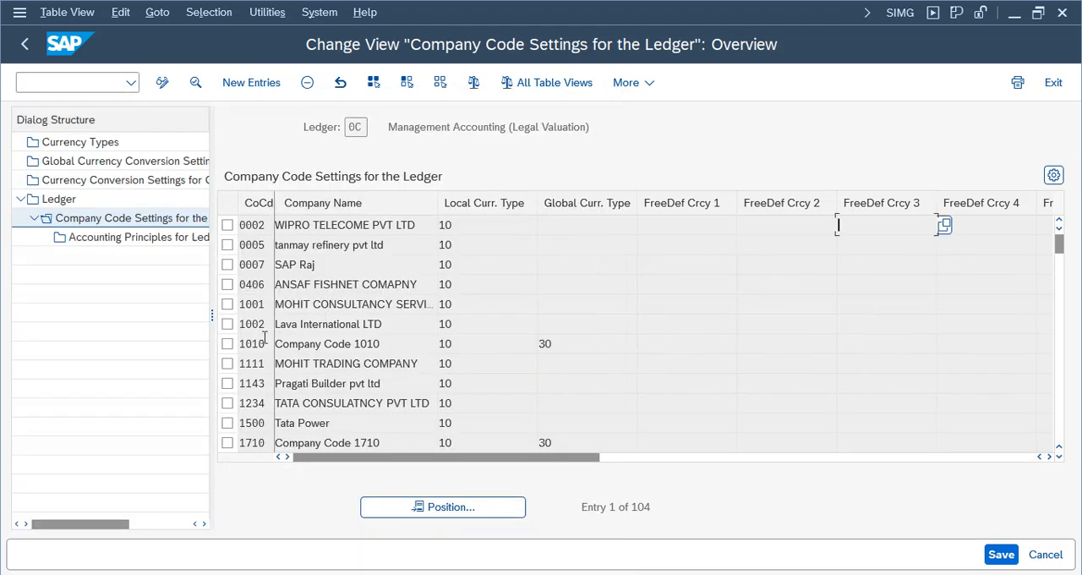
{"action": "left_click", "coordinate": [457, 507]}
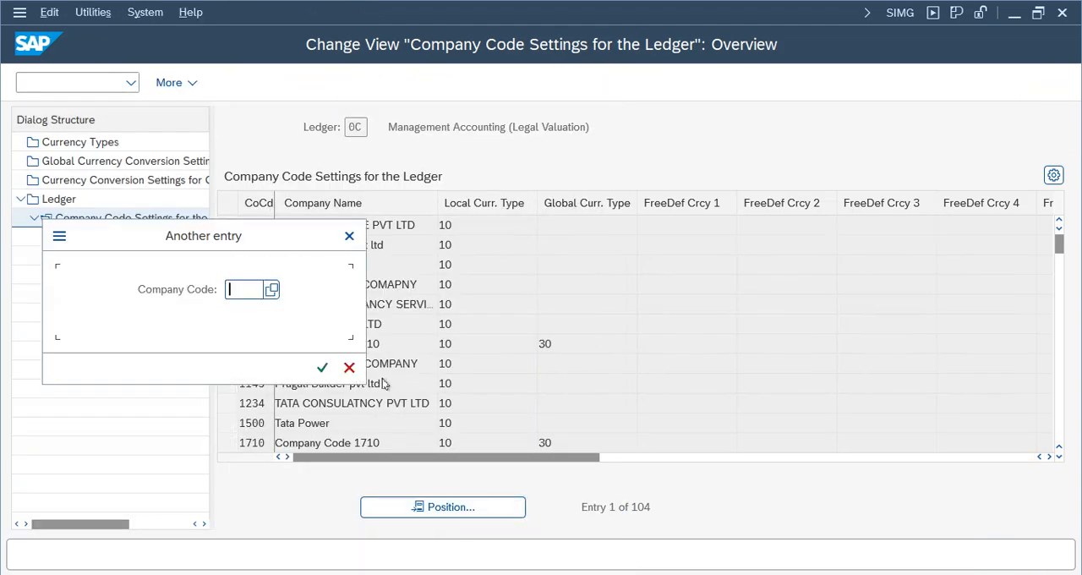
{"action": "type", "text": "nike"}
{"action": "key", "text": "Return"}
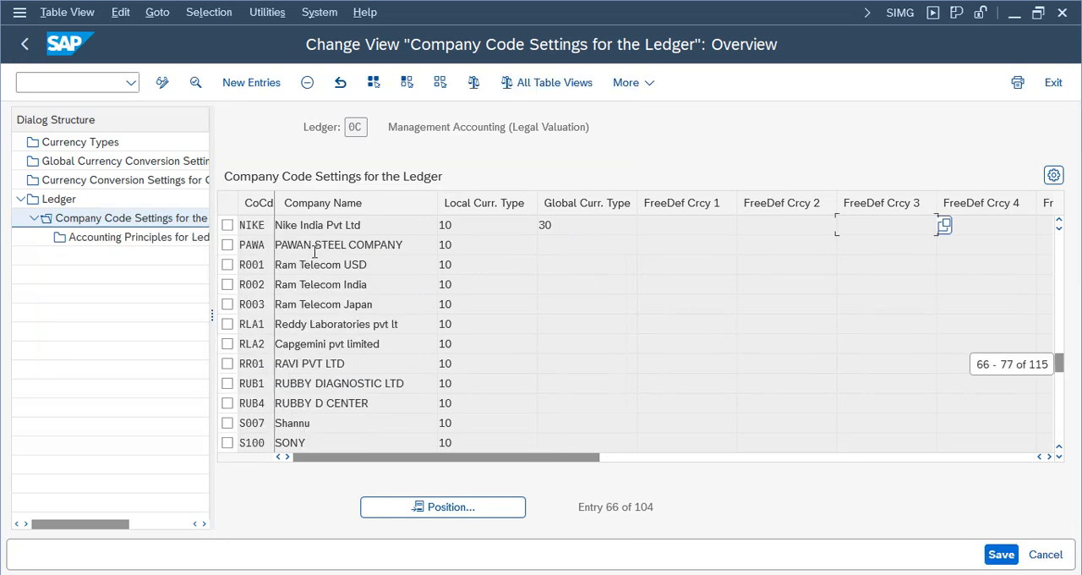
- Delete the NIKE entry from ledger 0C's company code settings and save the change under the Nike Group customizing request
{"action": "left_click", "coordinate": [227, 225]}
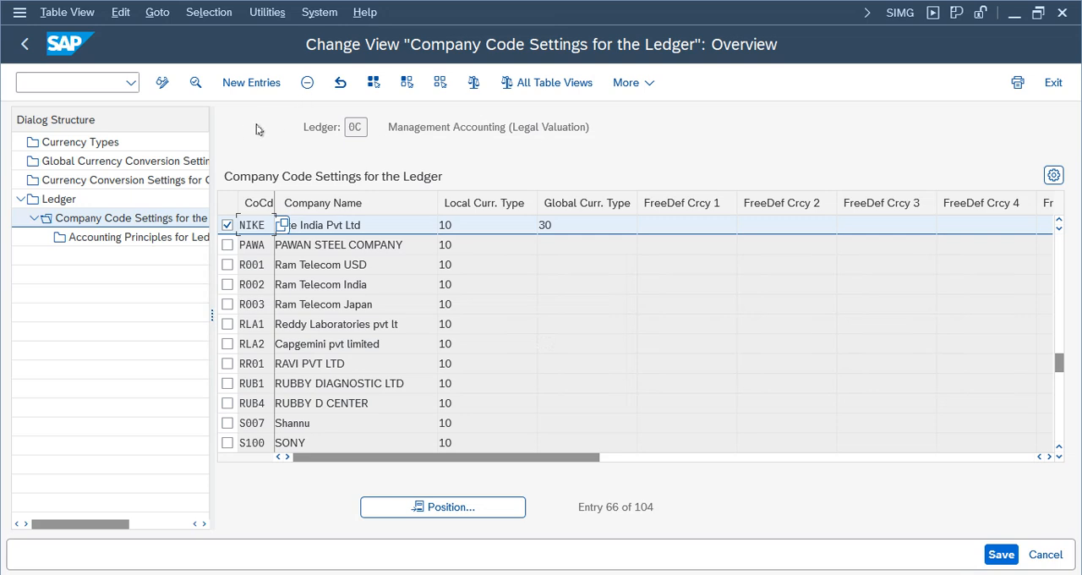
{"action": "left_click", "coordinate": [309, 84]}
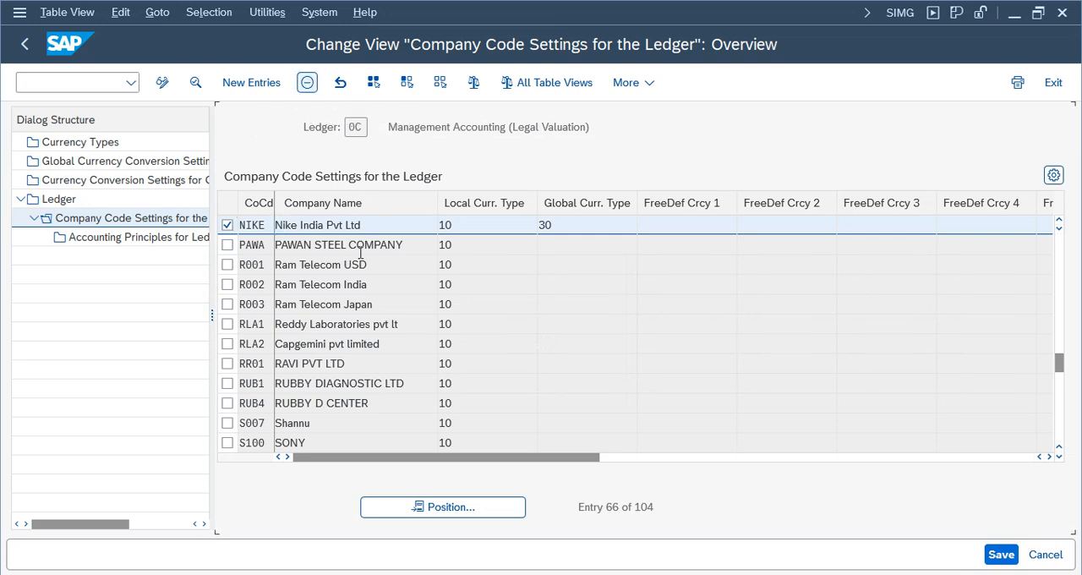
{"action": "left_click", "coordinate": [1005, 562]}
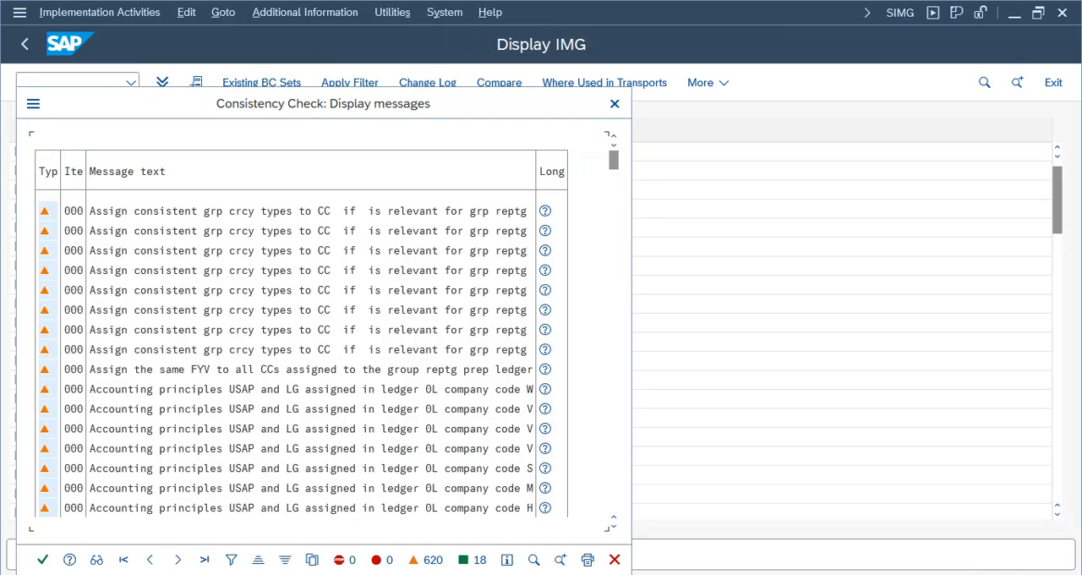
{"action": "left_click", "coordinate": [42, 559]}
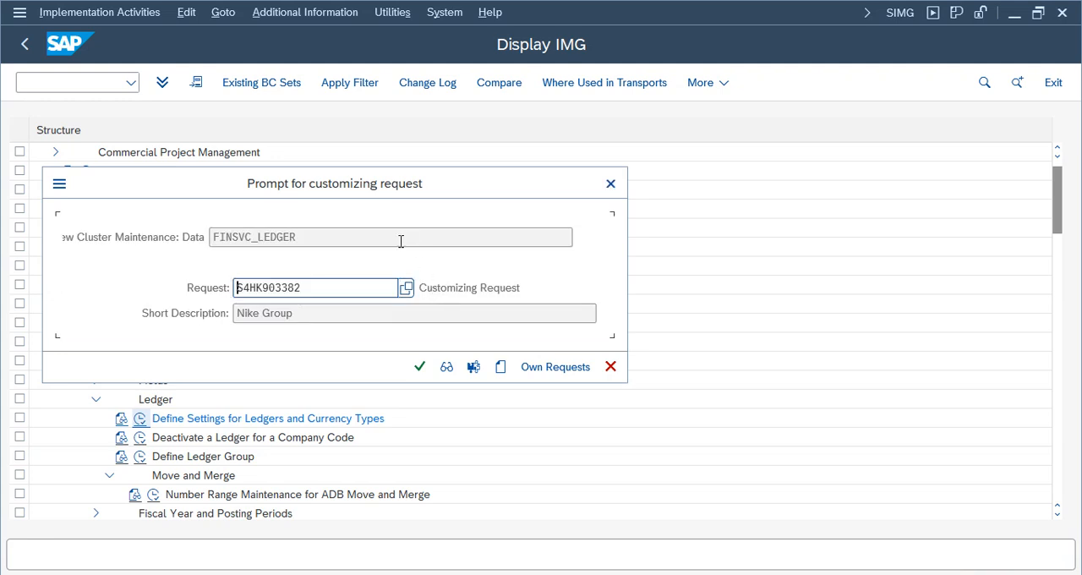
{"action": "left_click", "coordinate": [420, 366]}
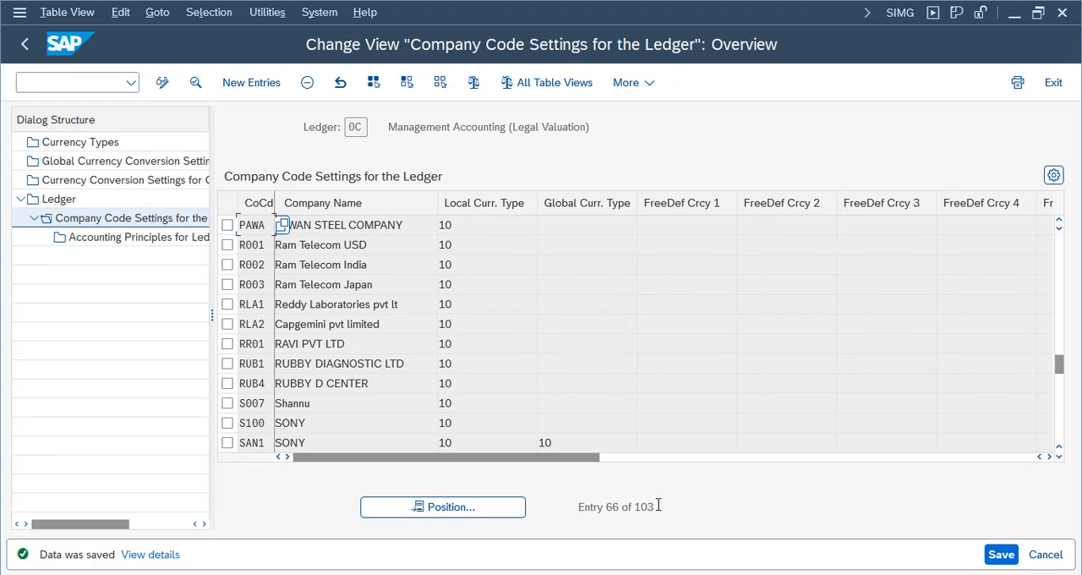
{"action": "left_click_drag", "start_coordinate": [657, 505], "coordinate": [551, 507]}
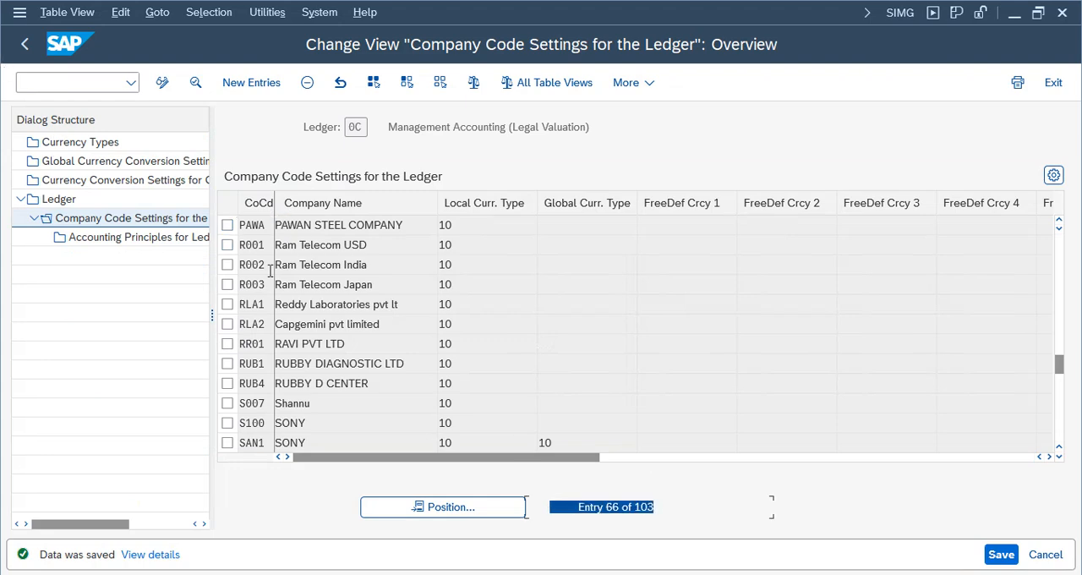
- Return to the ledger overview, open the company code settings for ledger 0E, and dismiss the consistency check messages
{"action": "left_click", "coordinate": [20, 48]}
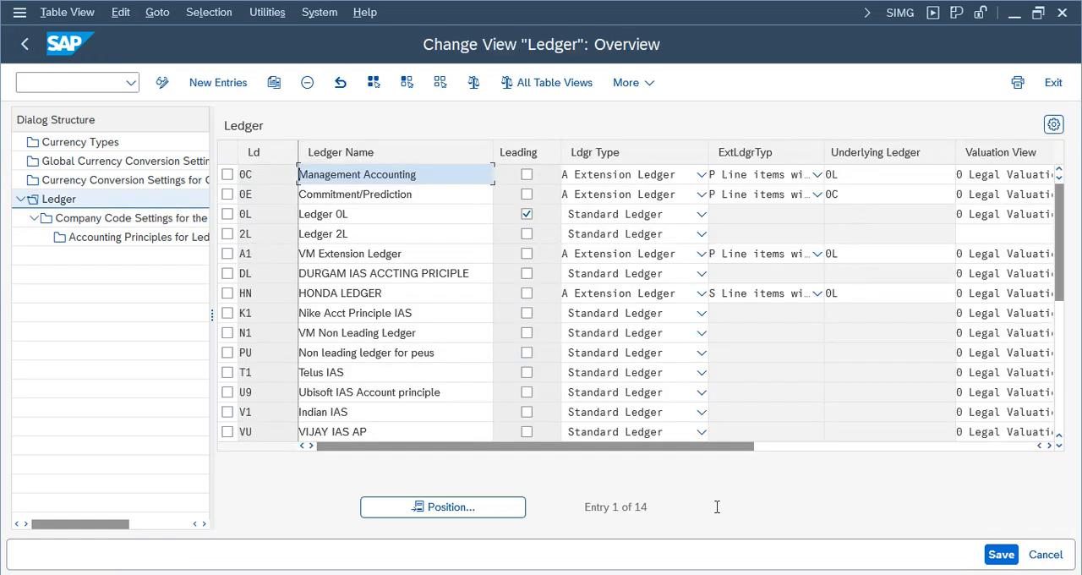
{"action": "left_click_drag", "start_coordinate": [716, 506], "coordinate": [375, 466]}
{"action": "left_click", "coordinate": [226, 194]}
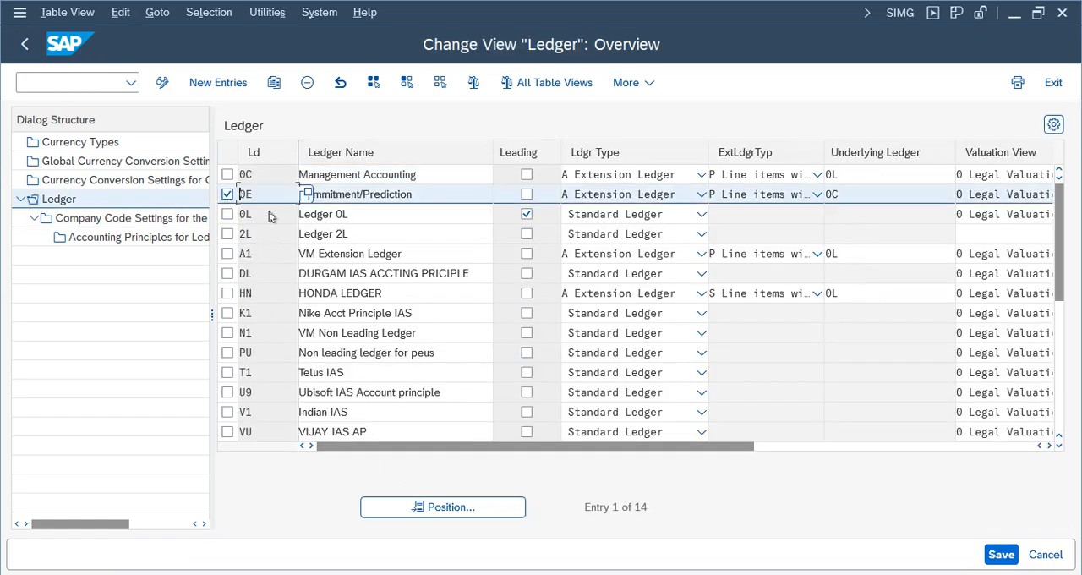
{"action": "double_click", "coordinate": [138, 221]}
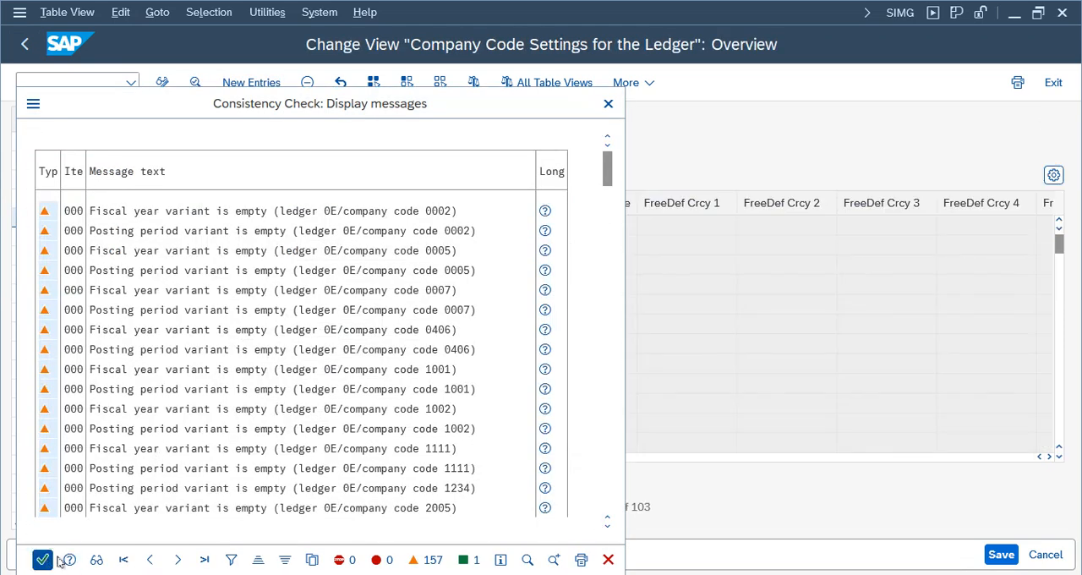
{"action": "left_click", "coordinate": [42, 559]}
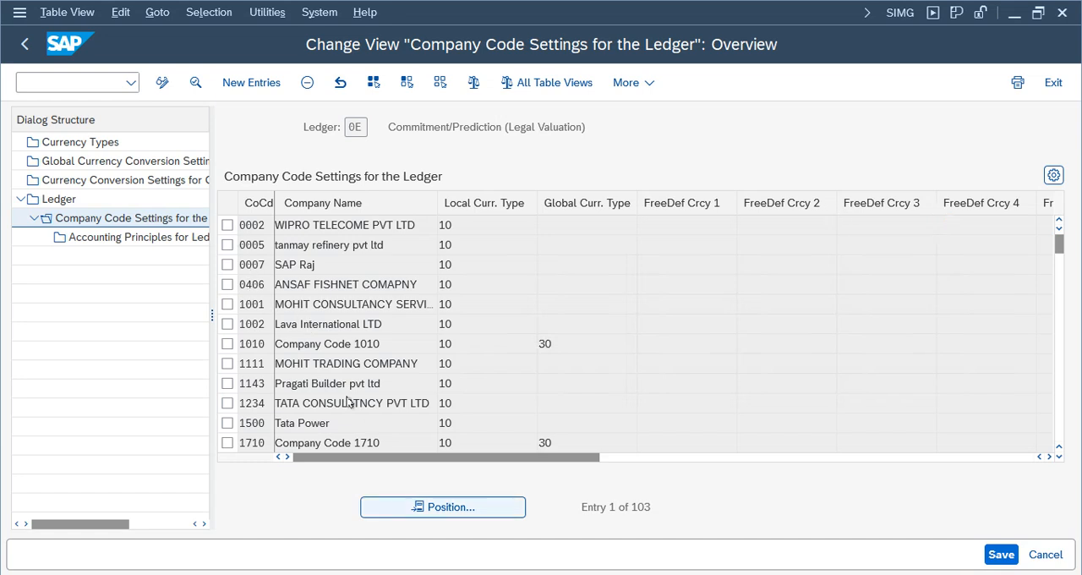
- Look up company code NIKE in ledger 0E's company code settings and return to the ledger overview
{"action": "left_click", "coordinate": [506, 509]}
{"action": "left_click", "coordinate": [243, 289]}
{"action": "left_click", "coordinate": [254, 14]}
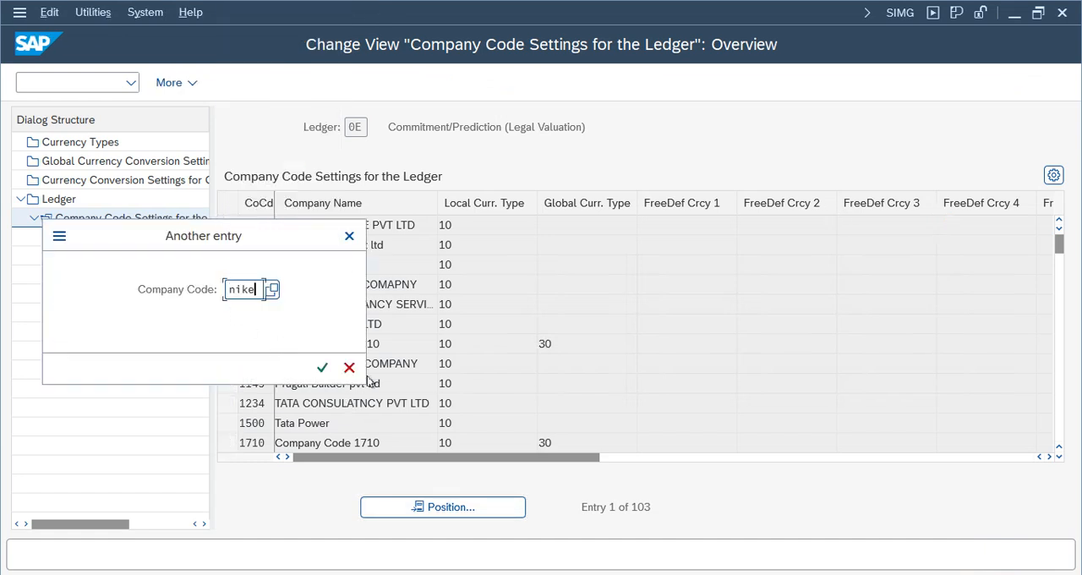
{"action": "left_click", "coordinate": [322, 367]}
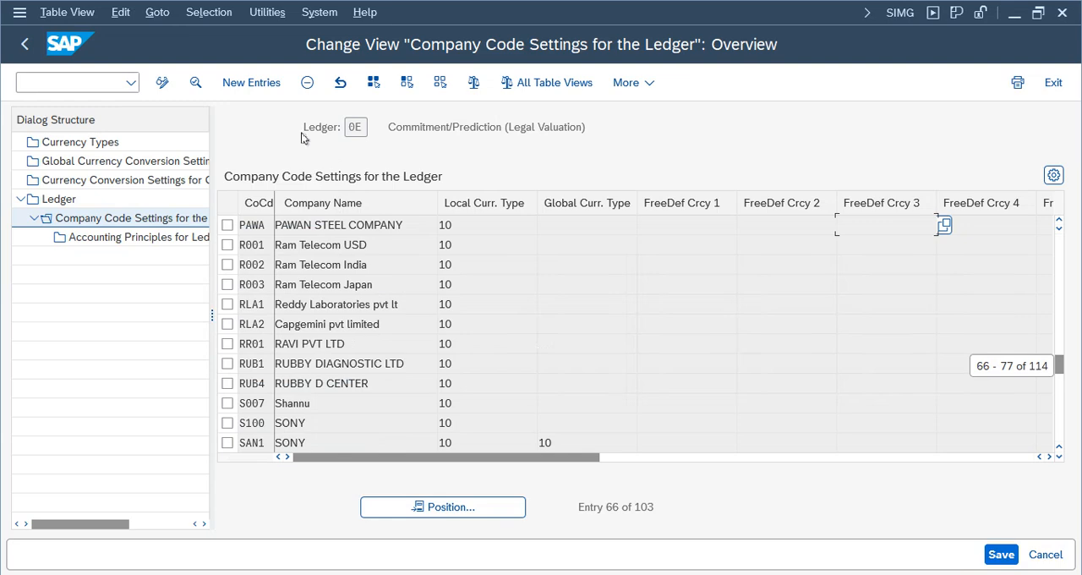
{"action": "left_click", "coordinate": [427, 507]}
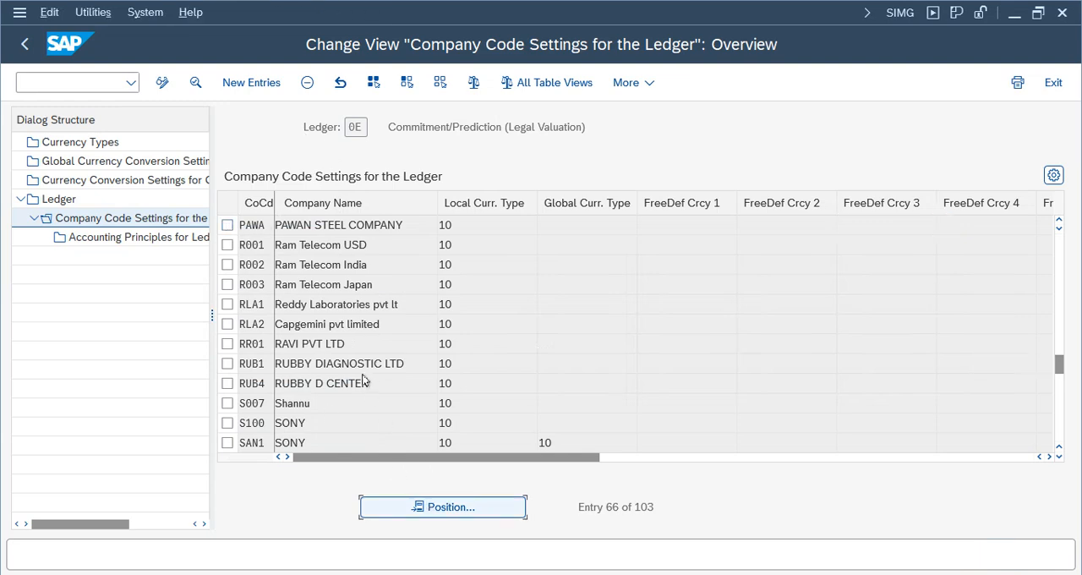
{"action": "type", "text": "nike"}
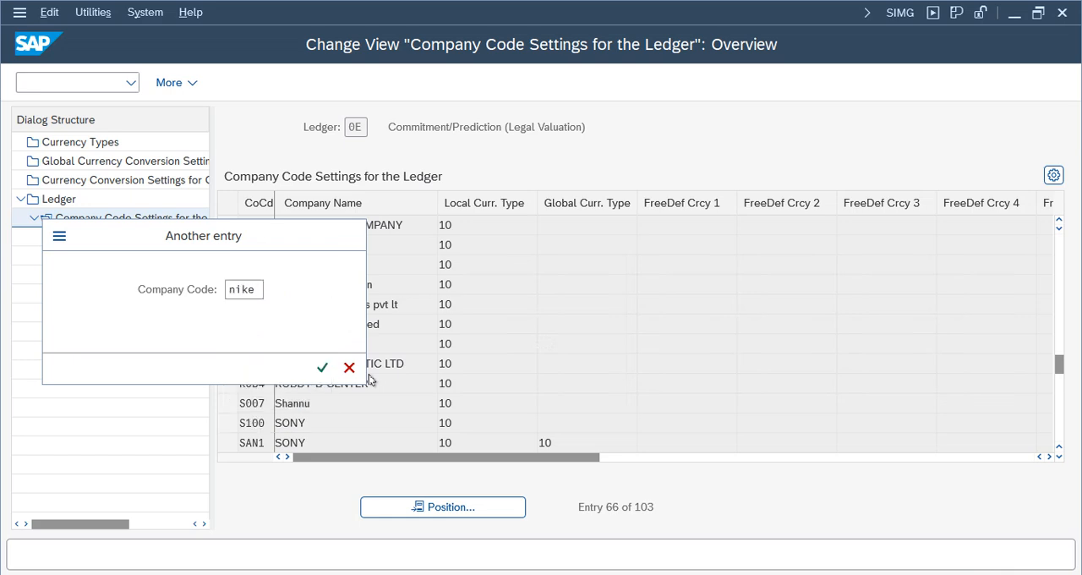
{"action": "left_click", "coordinate": [348, 366]}
{"action": "left_click", "coordinate": [25, 44]}
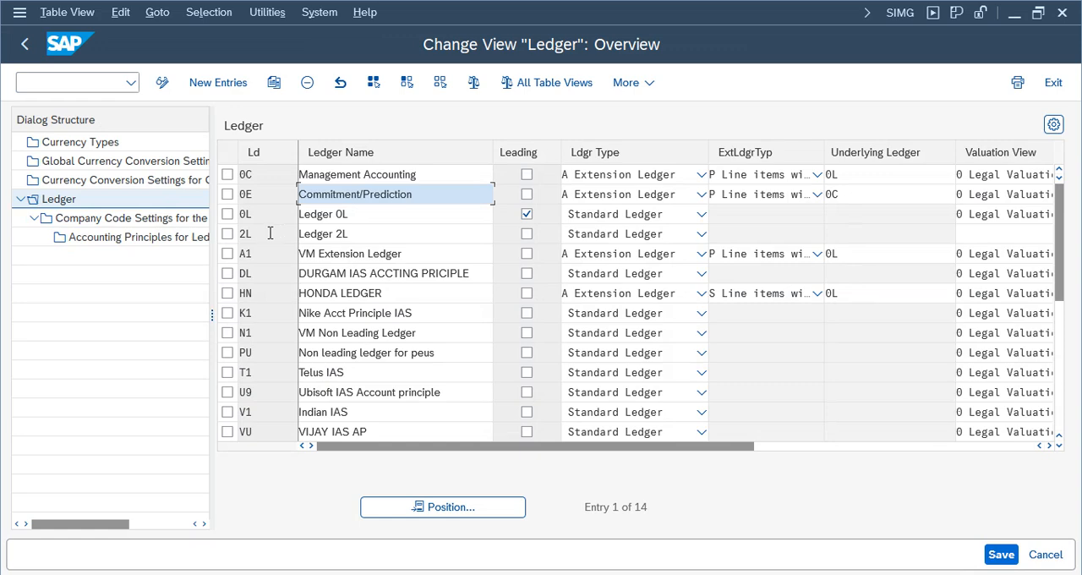
- Open the company code settings for ledger HN and dismiss the consistency check messages
{"action": "left_click", "coordinate": [226, 294]}
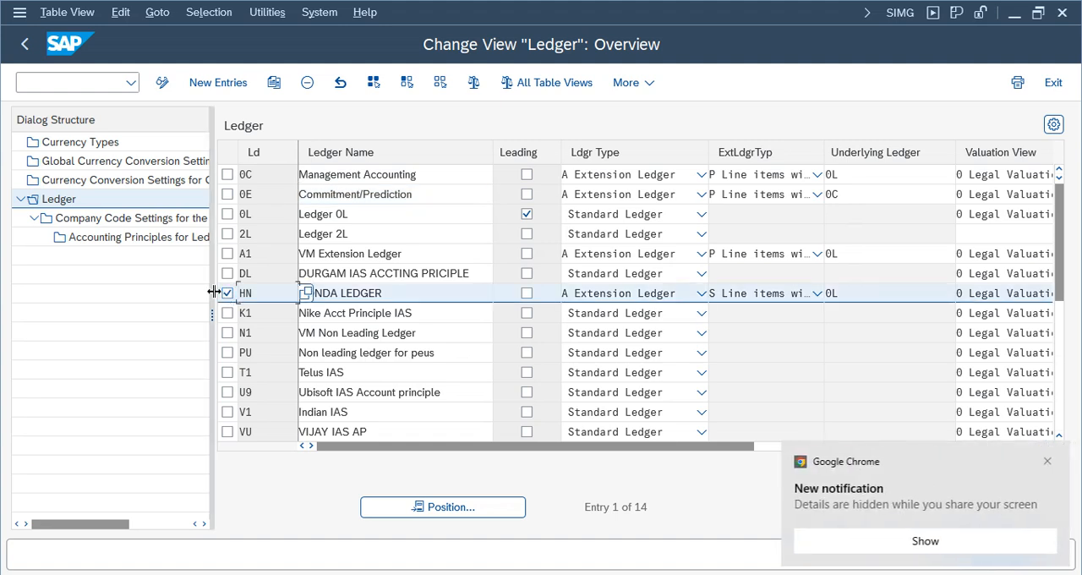
{"action": "left_click", "coordinate": [1047, 461]}
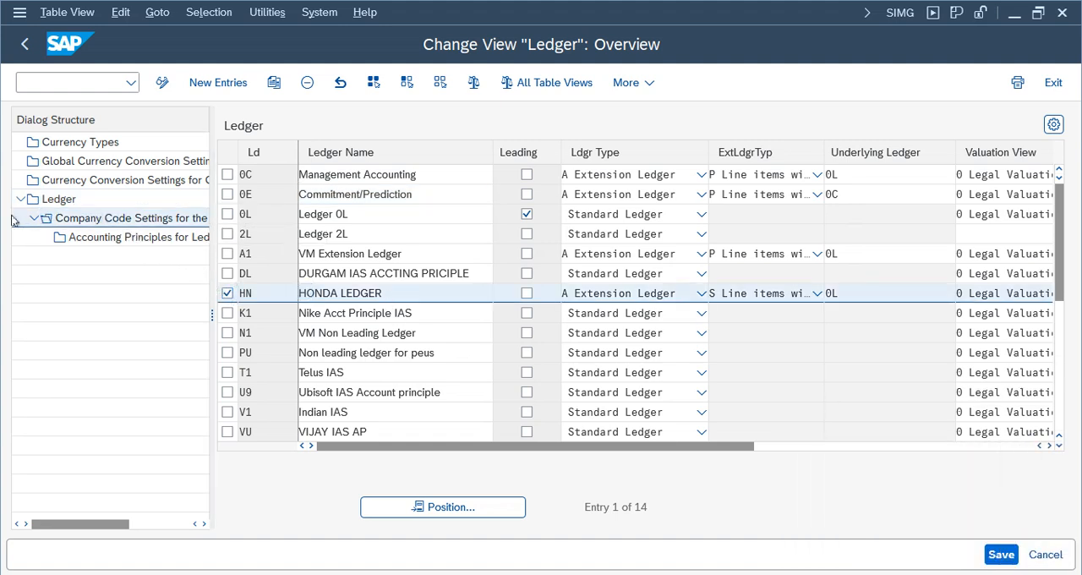
{"action": "left_click", "coordinate": [39, 561]}
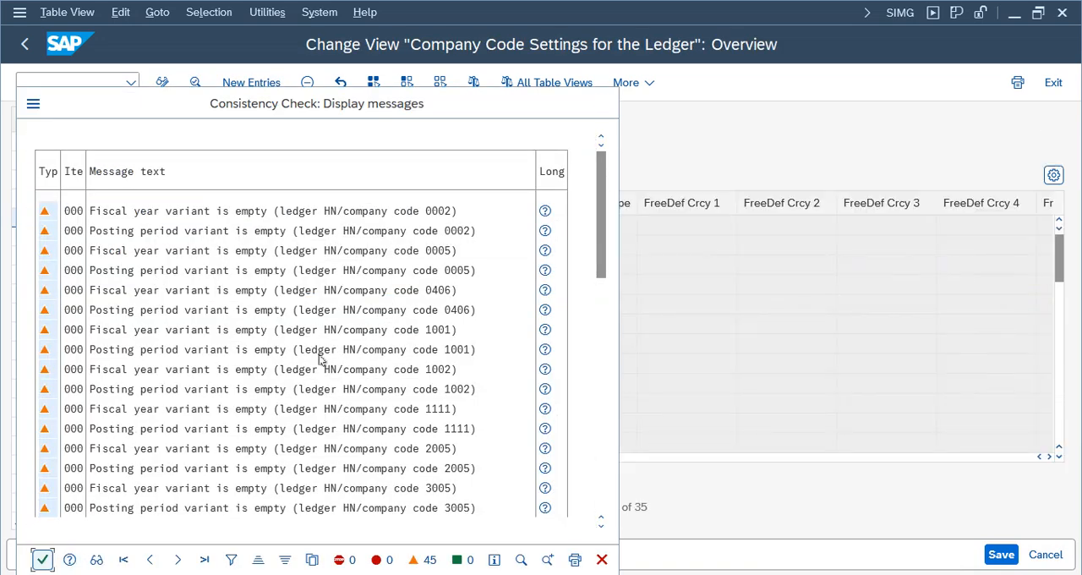
- Position the list at company code NIKE and delete its entry from ledger HN's company code settings
{"action": "left_click", "coordinate": [389, 507]}
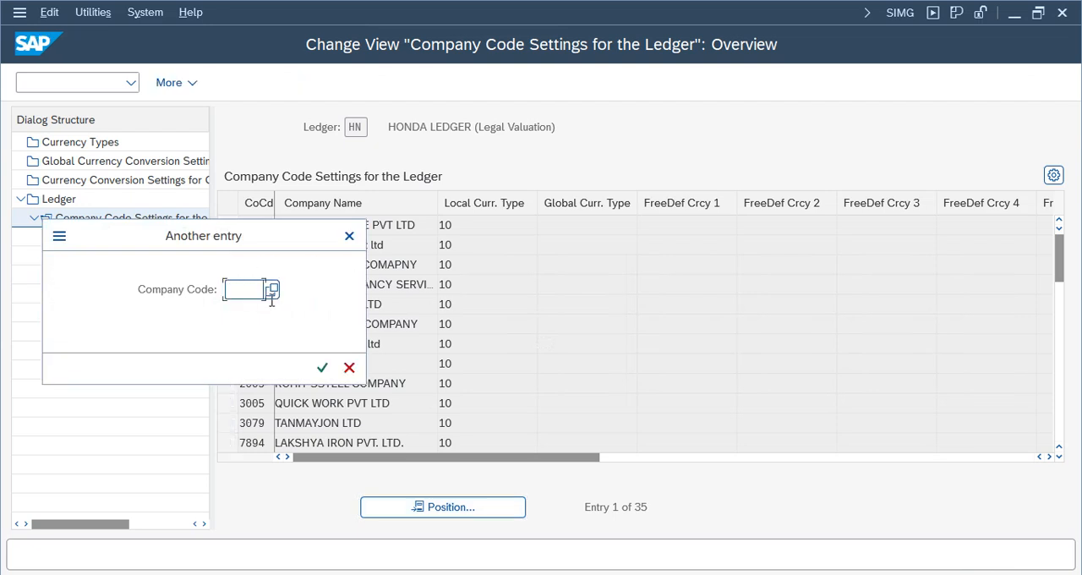
{"action": "left_click", "coordinate": [250, 290]}
{"action": "left_click", "coordinate": [242, 17]}
{"action": "left_click", "coordinate": [321, 366]}
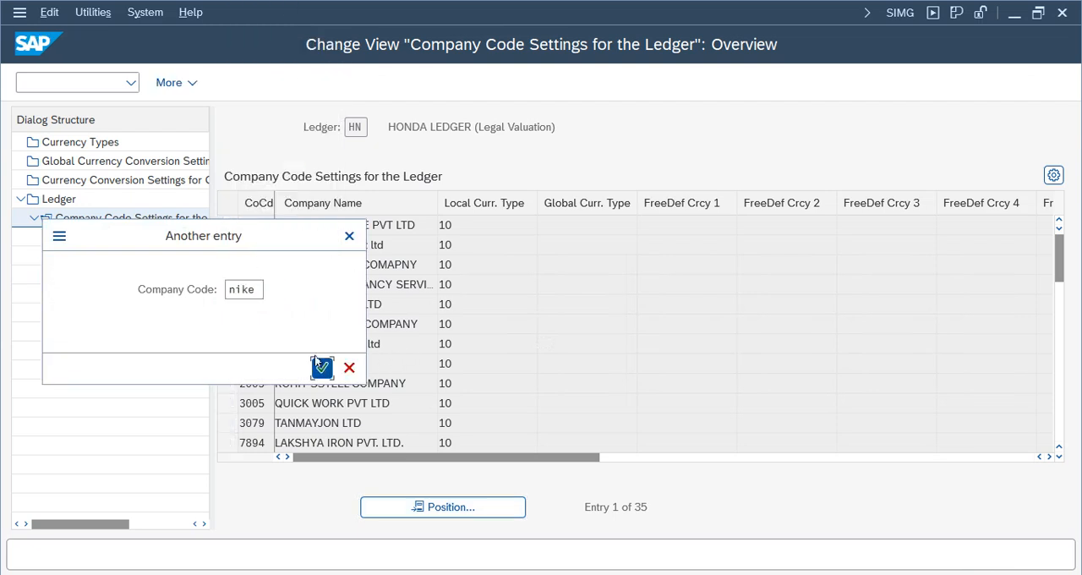
{"action": "left_click", "coordinate": [228, 226]}
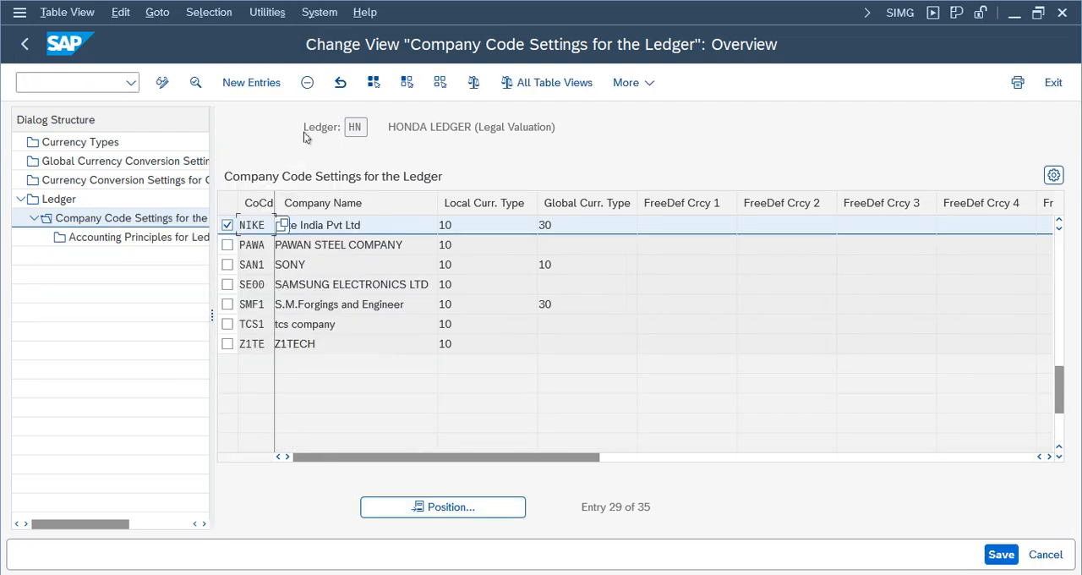
{"action": "left_click", "coordinate": [308, 83]}
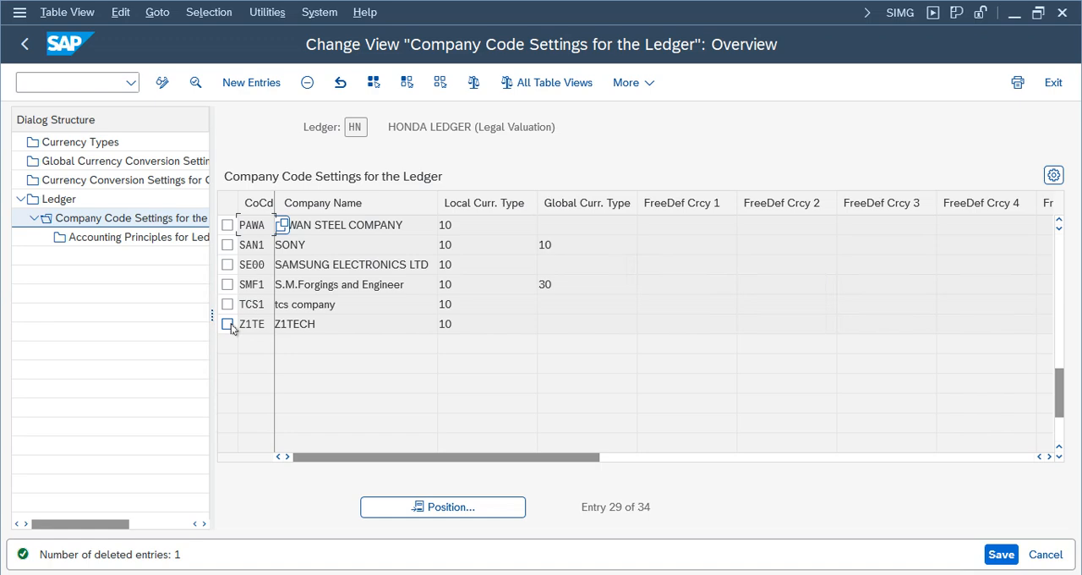
- Review the ledgers listed for NIKE in the consistency check messages, including HN and A1, and return to the company code settings
{"action": "left_click", "coordinate": [245, 473]}
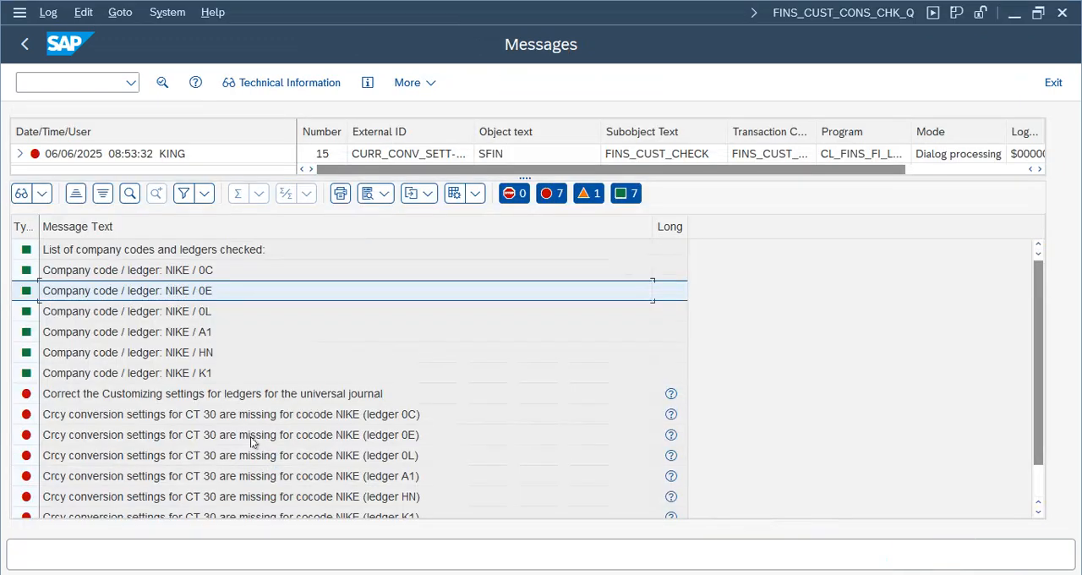
{"action": "left_click", "coordinate": [207, 353]}
{"action": "left_click", "coordinate": [205, 333]}
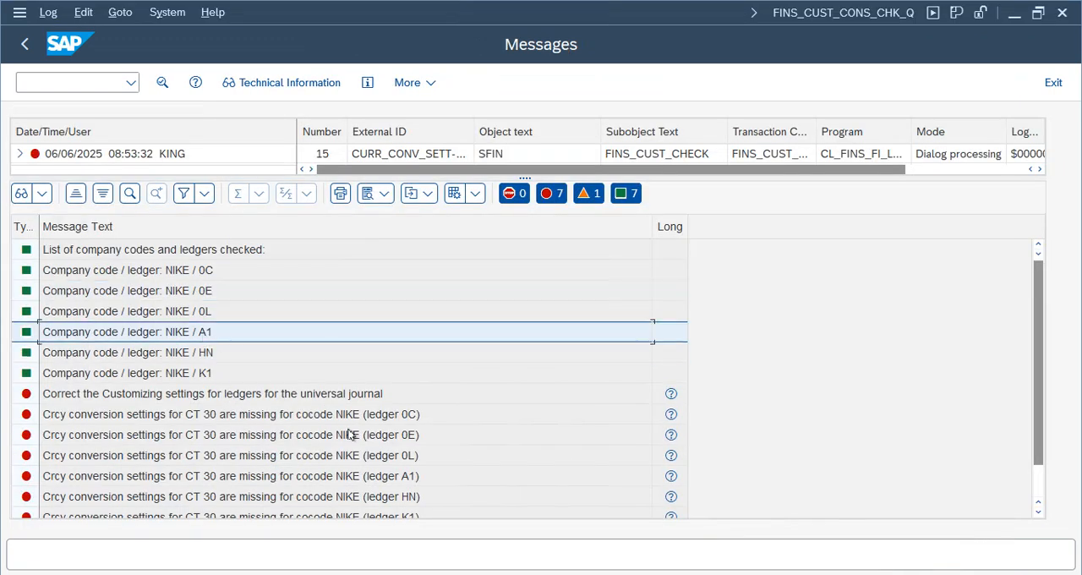
{"action": "mouse_move", "coordinate": [524, 568]}
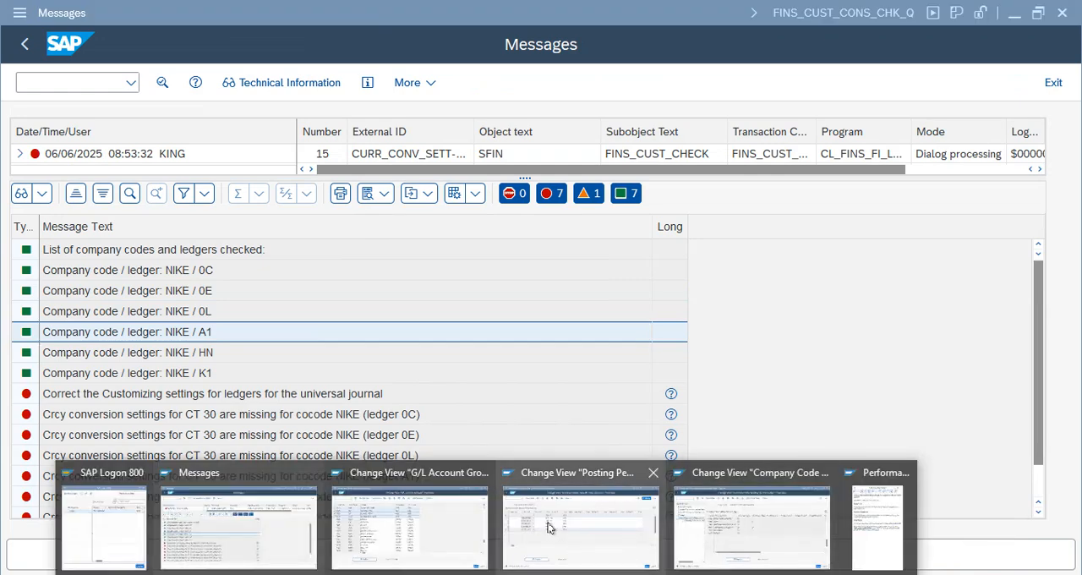
{"action": "left_click", "coordinate": [578, 524]}
{"action": "mouse_move", "coordinate": [524, 568]}
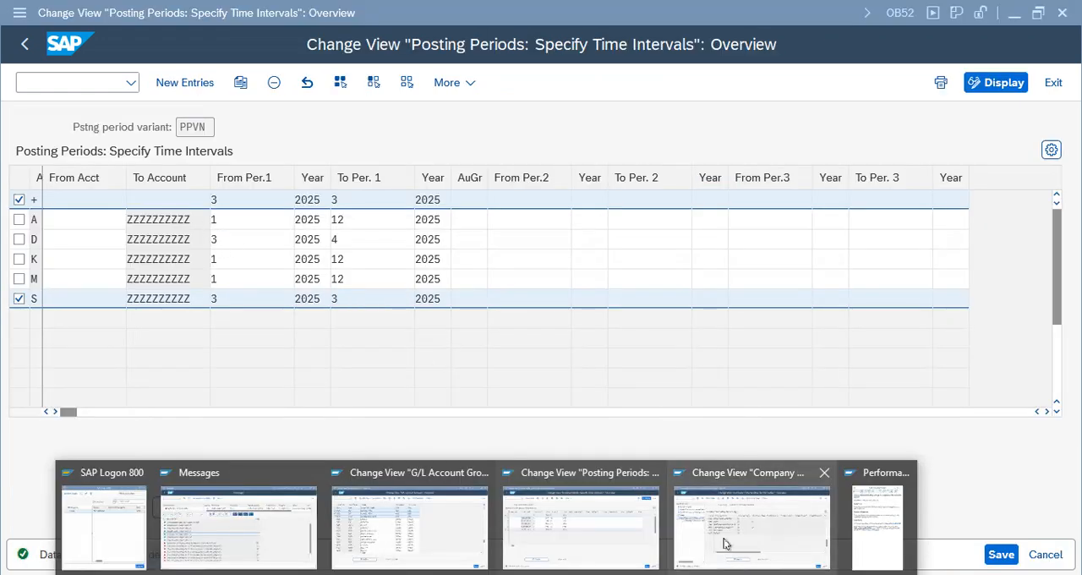
{"action": "left_click", "coordinate": [724, 544]}
- Open the company code settings for ledger A1 from the ledger overview and dismiss the consistency check messages
{"action": "left_click", "coordinate": [11, 52]}
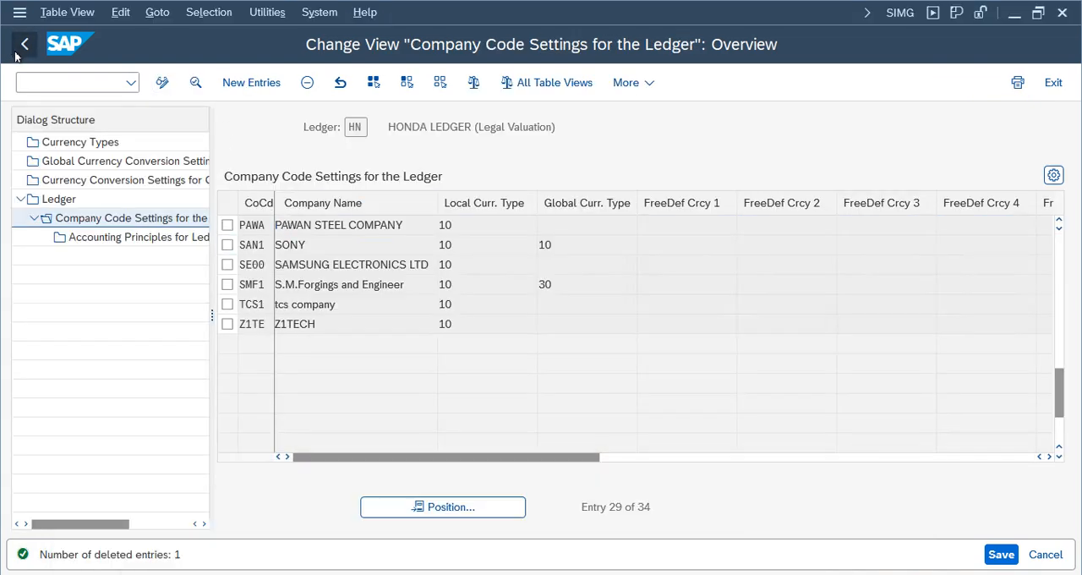
{"action": "left_click", "coordinate": [226, 253]}
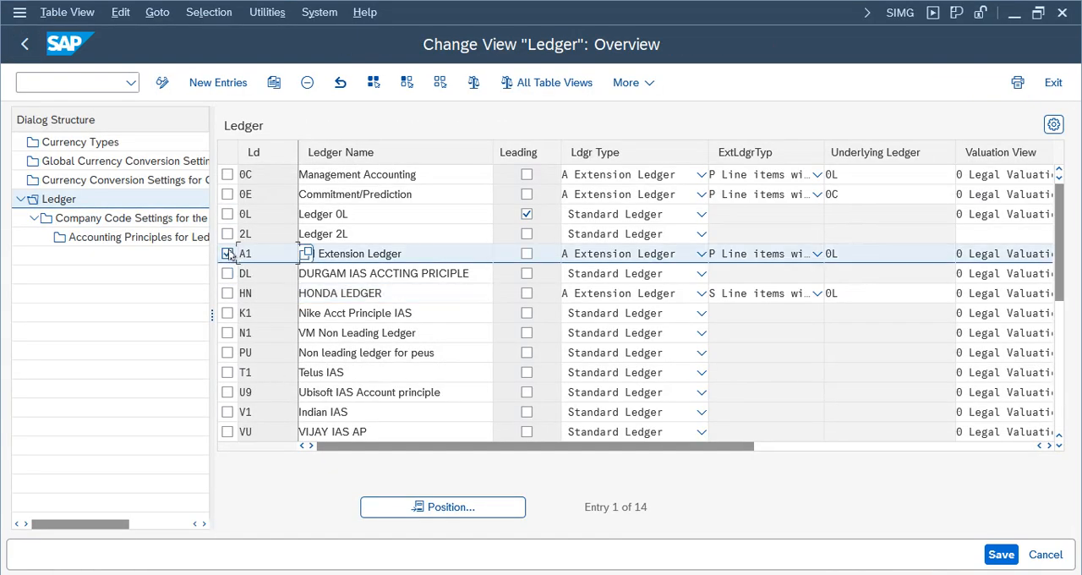
{"action": "double_click", "coordinate": [100, 221]}
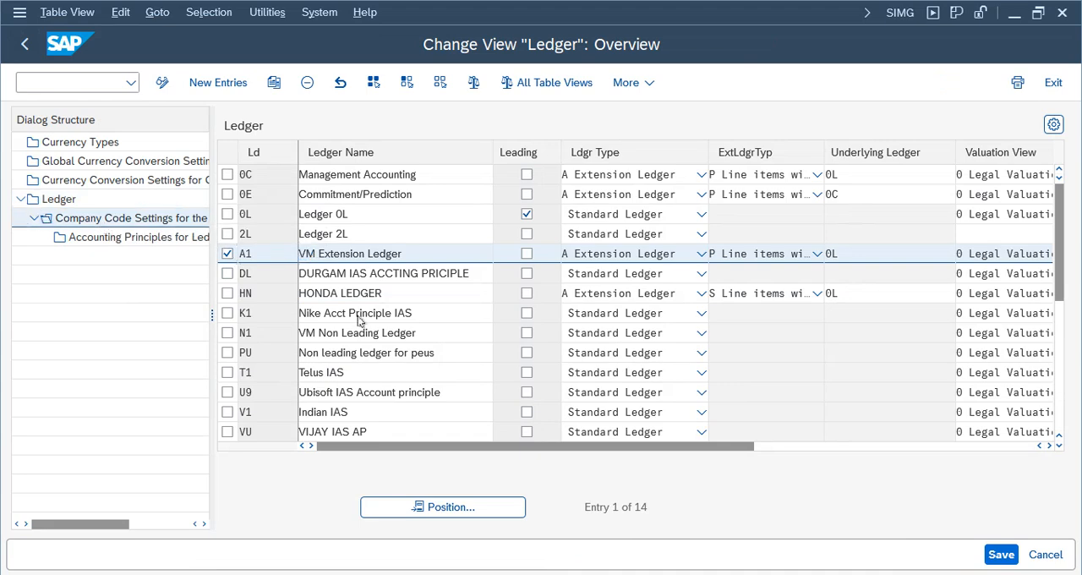
{"action": "left_click", "coordinate": [43, 558]}
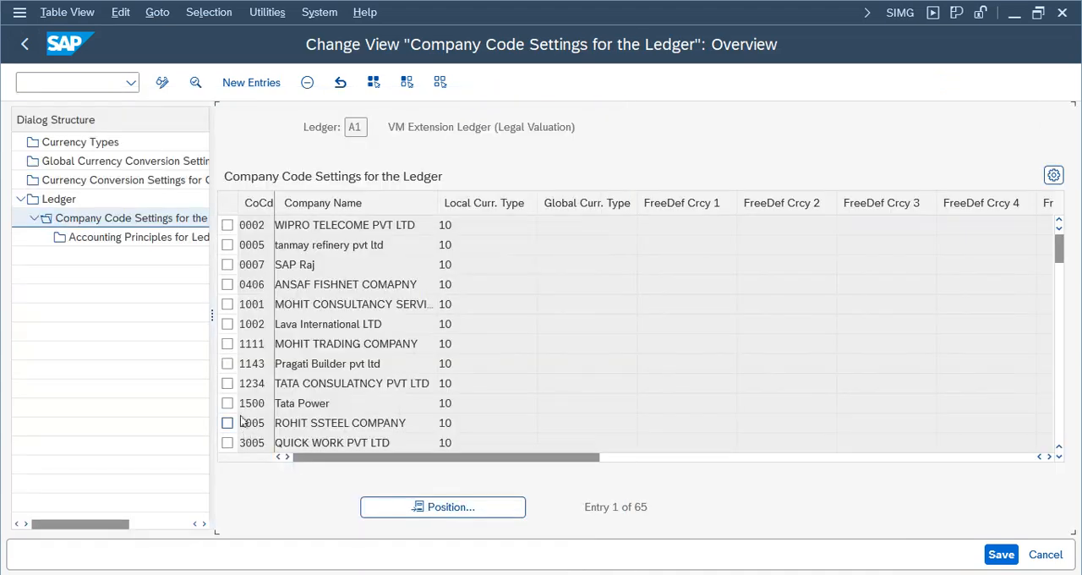
- Locate company code NIKE in ledger A1's company code settings, delete its entry, and save the changes
{"action": "left_click", "coordinate": [433, 507]}
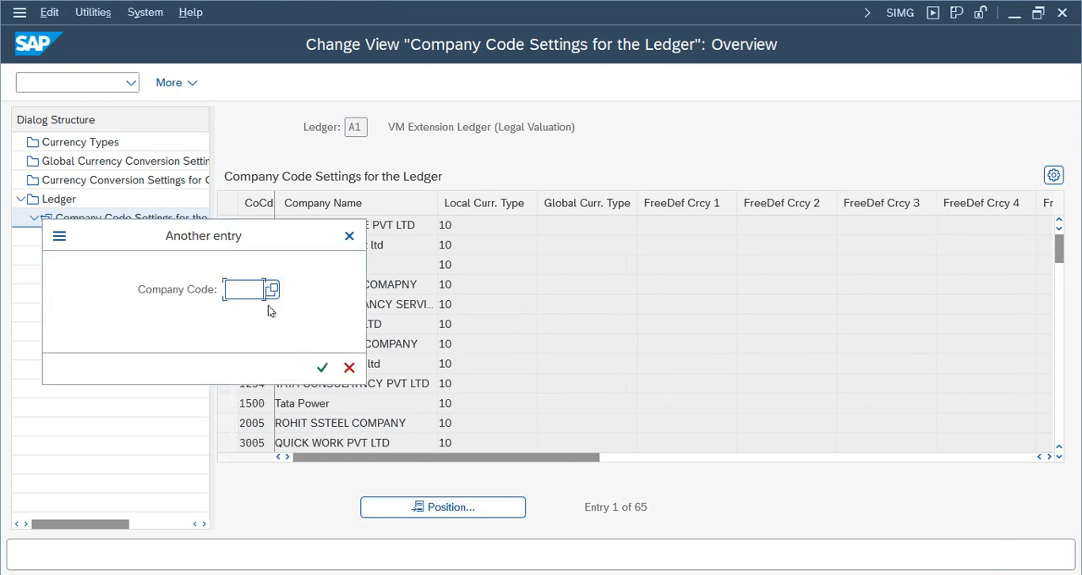
{"action": "left_click", "coordinate": [245, 289]}
{"action": "left_click", "coordinate": [250, 14]}
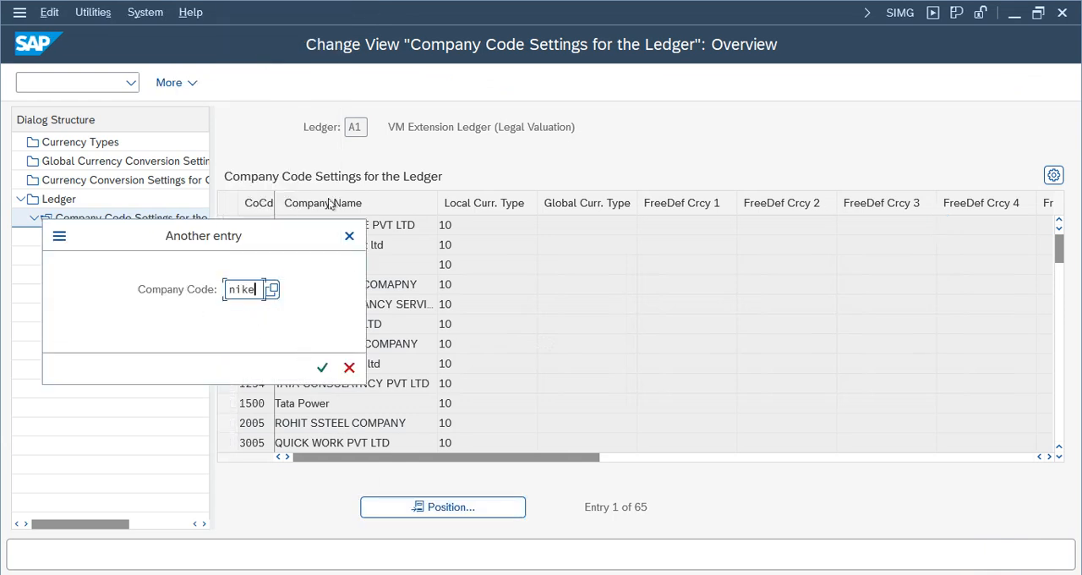
{"action": "left_click", "coordinate": [322, 366]}
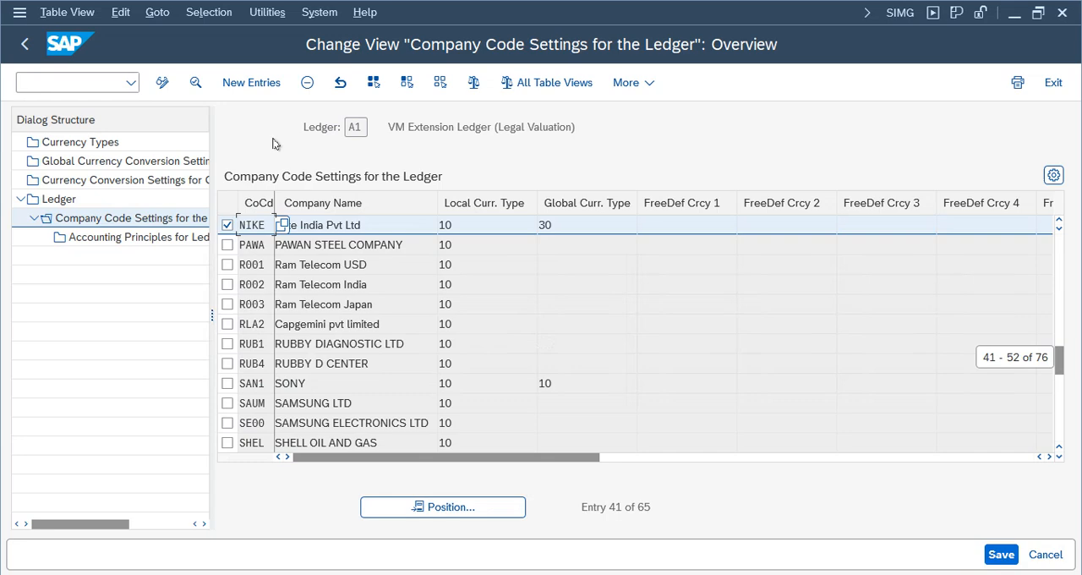
{"action": "left_click", "coordinate": [307, 82]}
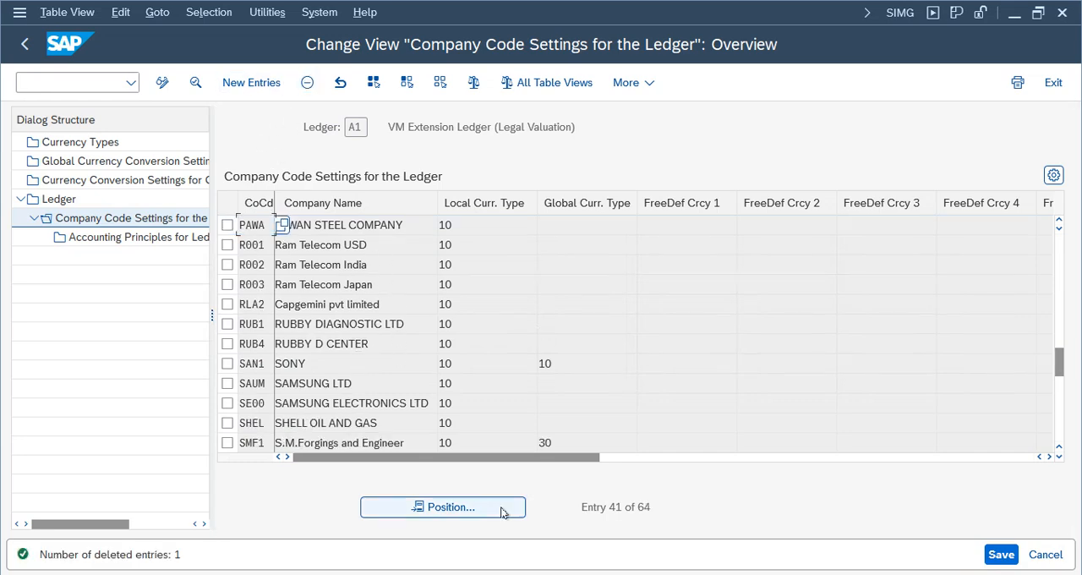
{"action": "left_click", "coordinate": [1000, 553]}
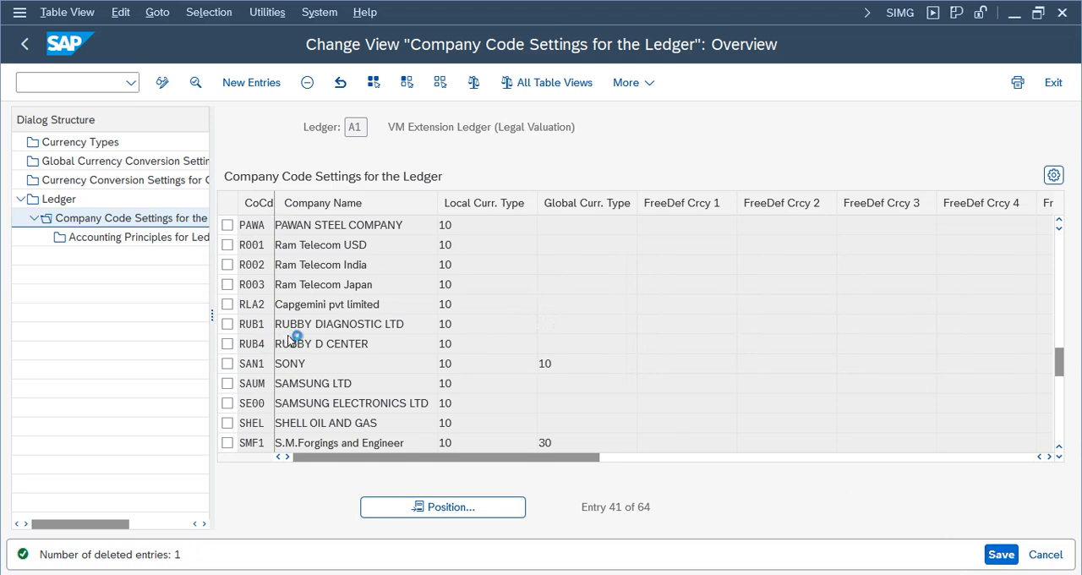
{"action": "left_click", "coordinate": [40, 561]}
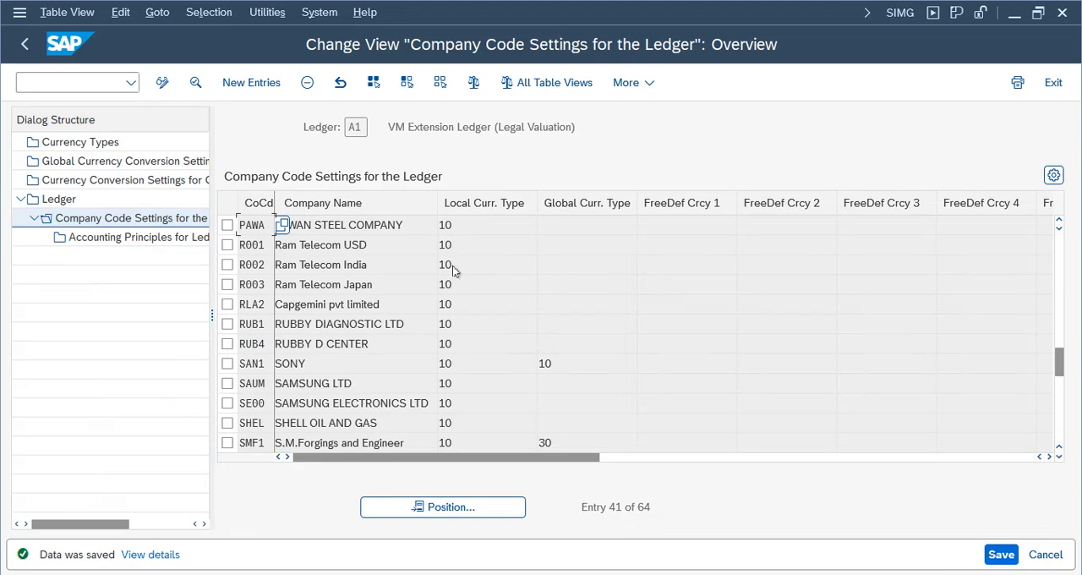
- Return to the FB50 document for company code NIKE, close the error help text, and try to post the document
{"action": "mouse_move", "coordinate": [487, 524]}
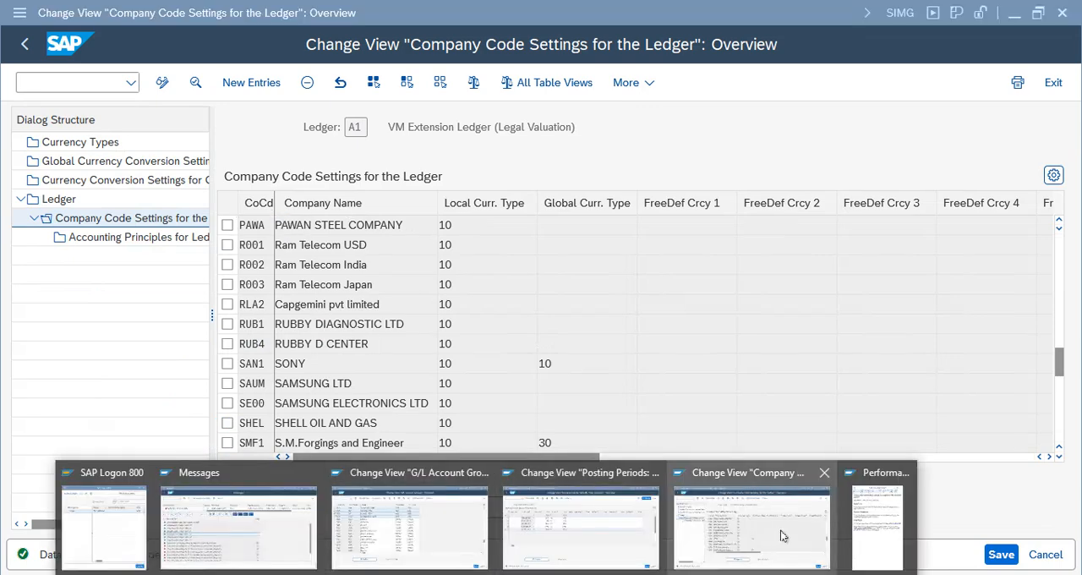
{"action": "left_click", "coordinate": [867, 536]}
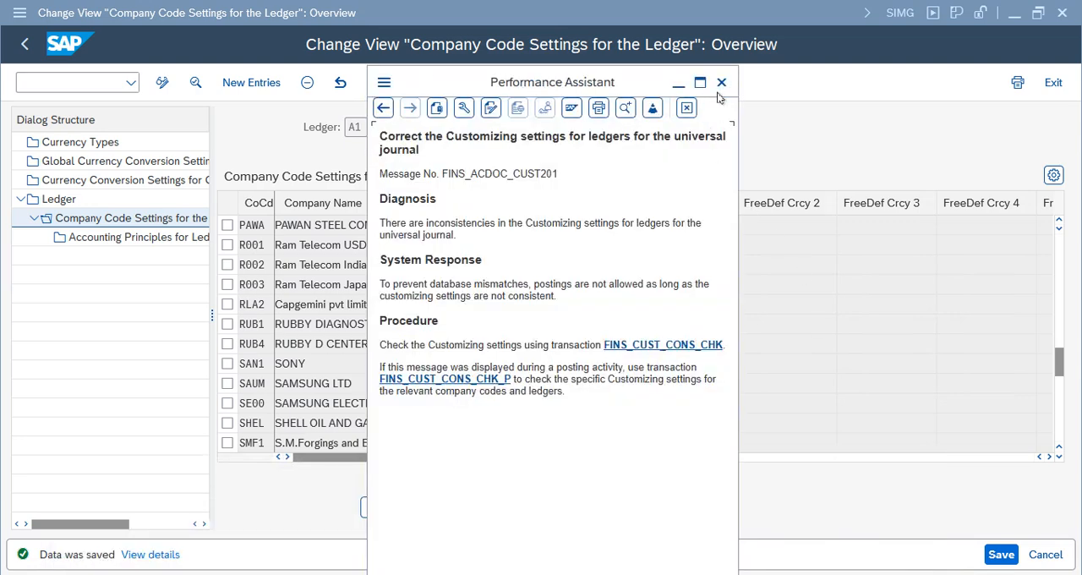
{"action": "mouse_move", "coordinate": [435, 530]}
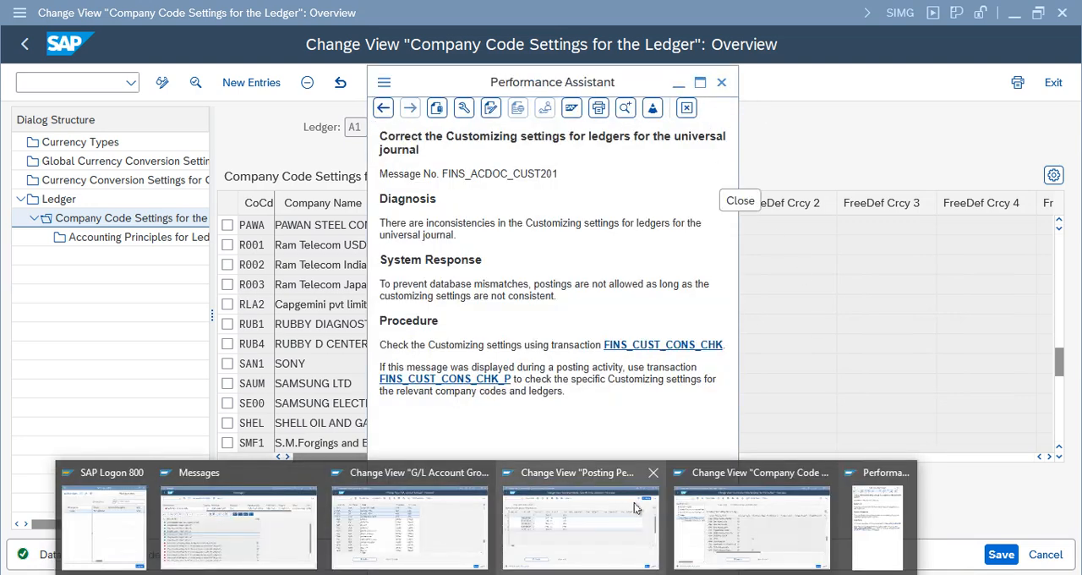
{"action": "left_click", "coordinate": [256, 519]}
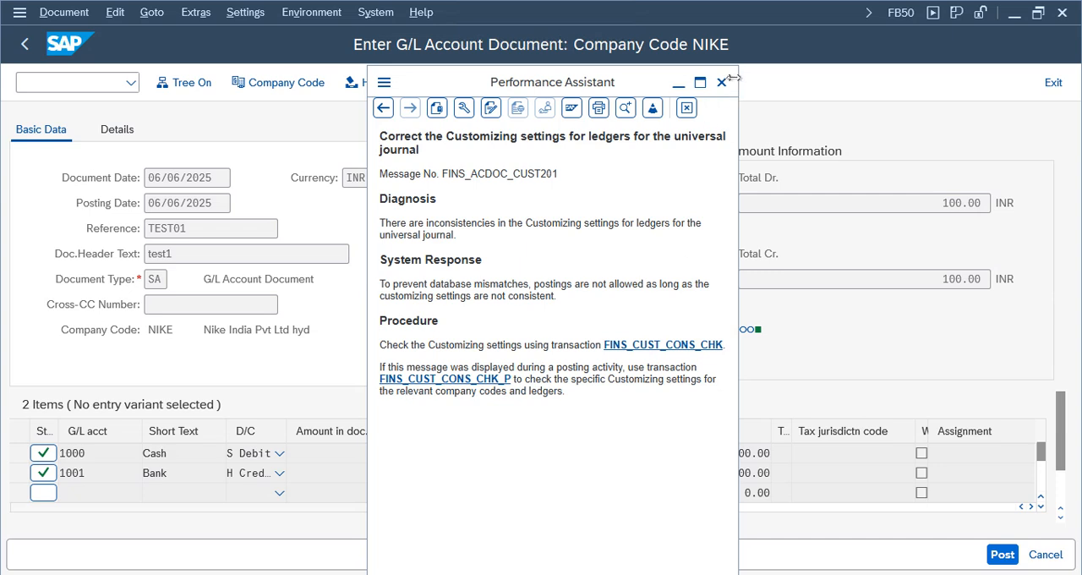
{"action": "left_click", "coordinate": [721, 82]}
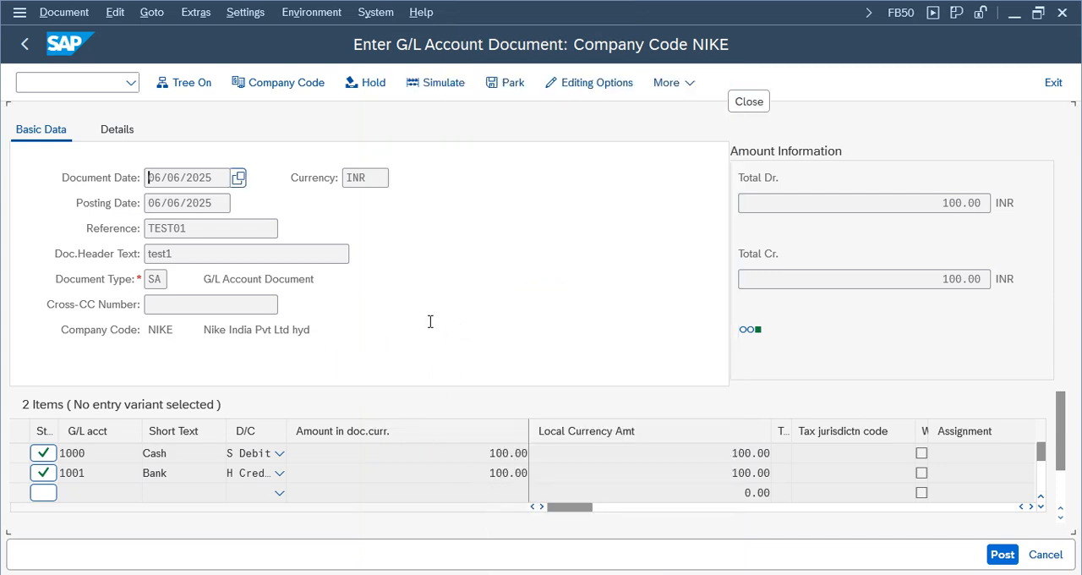
{"action": "left_click", "coordinate": [1002, 553]}
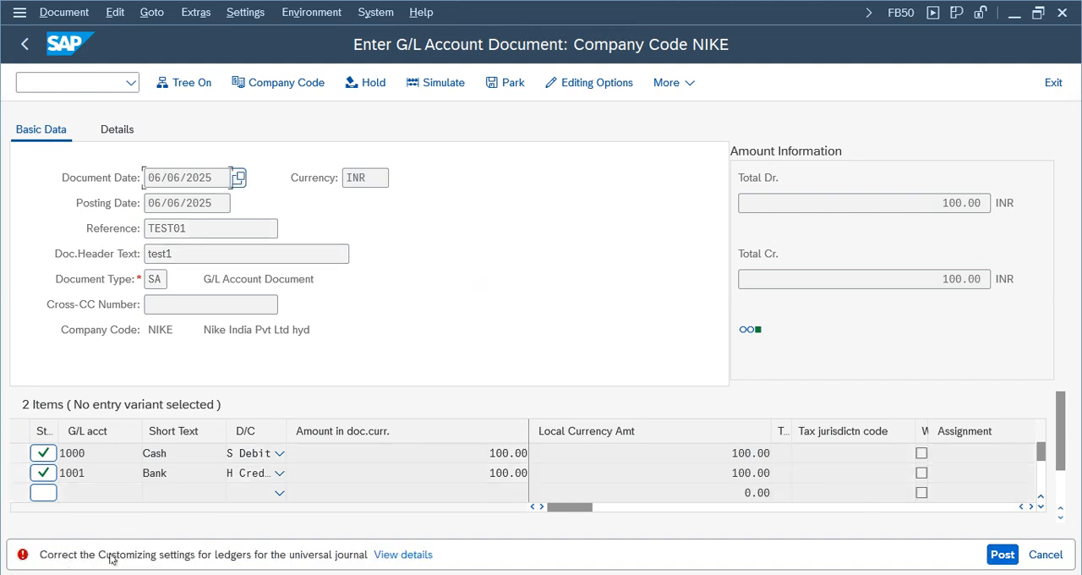
- Open the posting error's consistency check from FB50 and review the ledgers checked for company code NIKE
{"action": "left_click", "coordinate": [403, 555]}
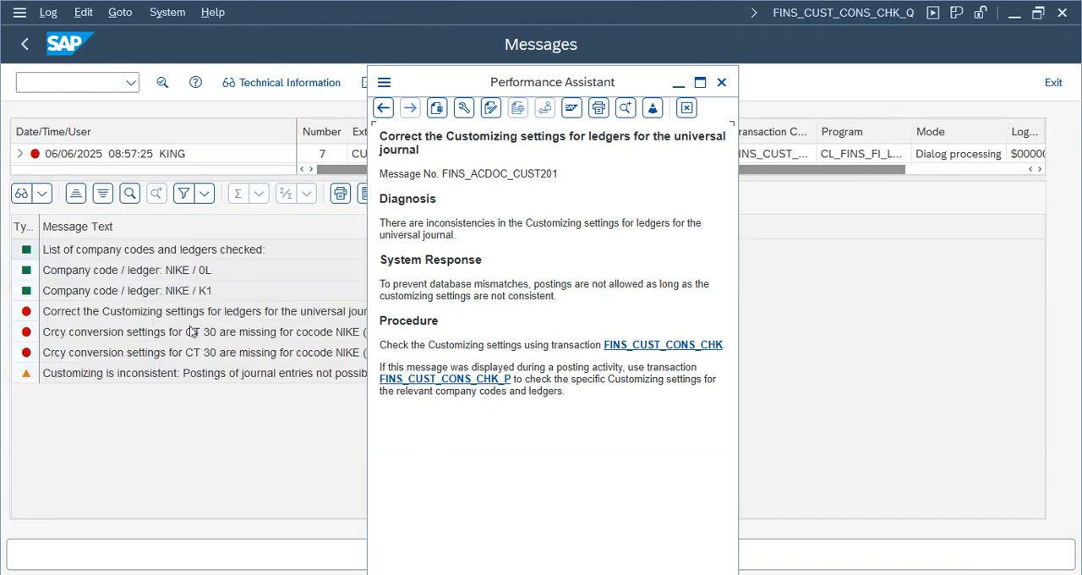
{"action": "left_click_drag", "start_coordinate": [594, 87], "coordinate": [865, 88]}
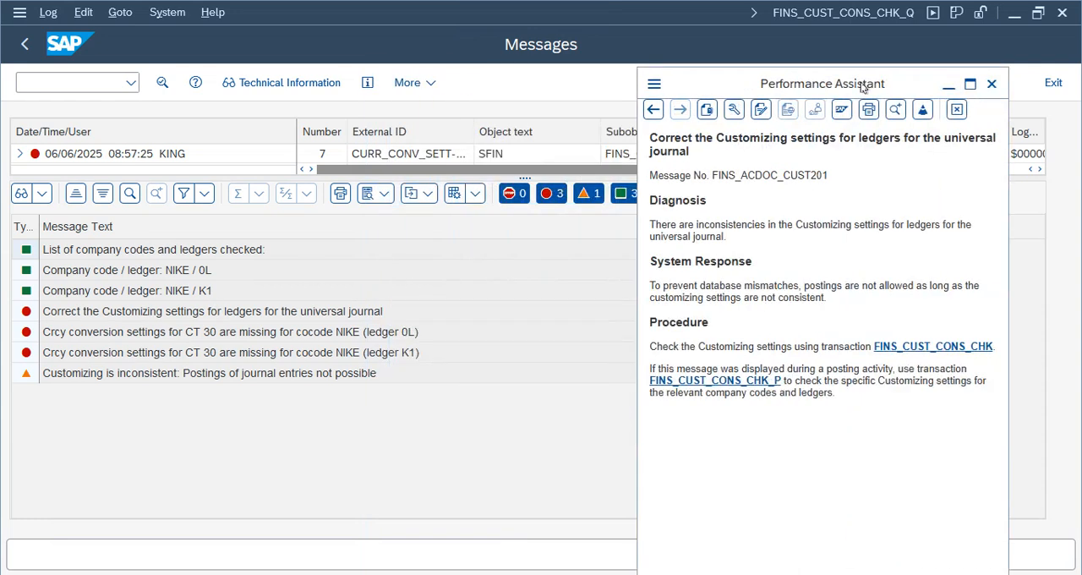
{"action": "left_click", "coordinate": [205, 274]}
{"action": "left_click", "coordinate": [203, 290]}
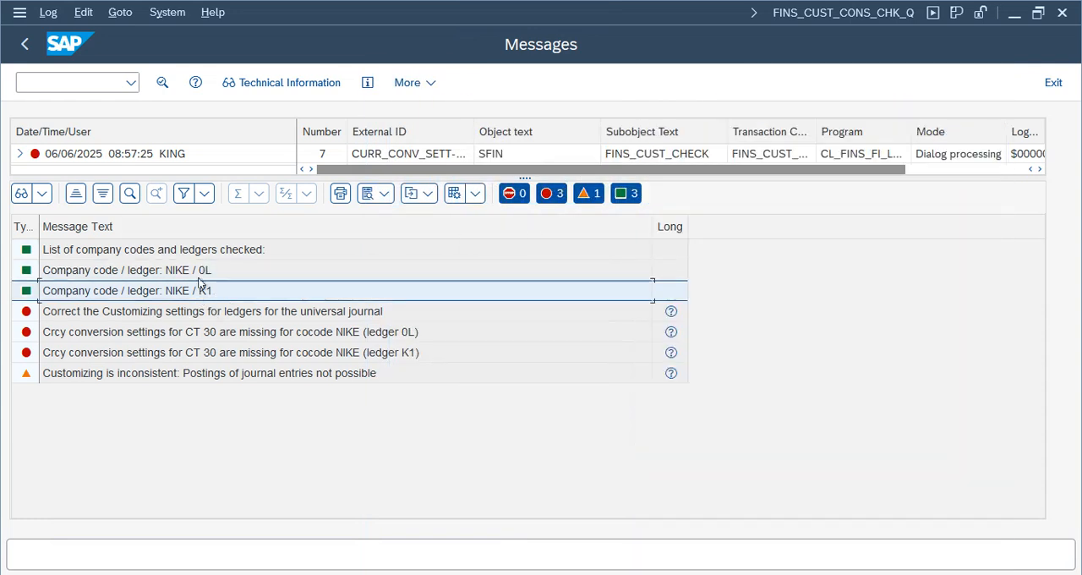
- Inspect company code NIKE's settings in ledger K1, dismissing the consistency check messages, and return to the ledger overview
{"action": "mouse_move", "coordinate": [498, 570]}
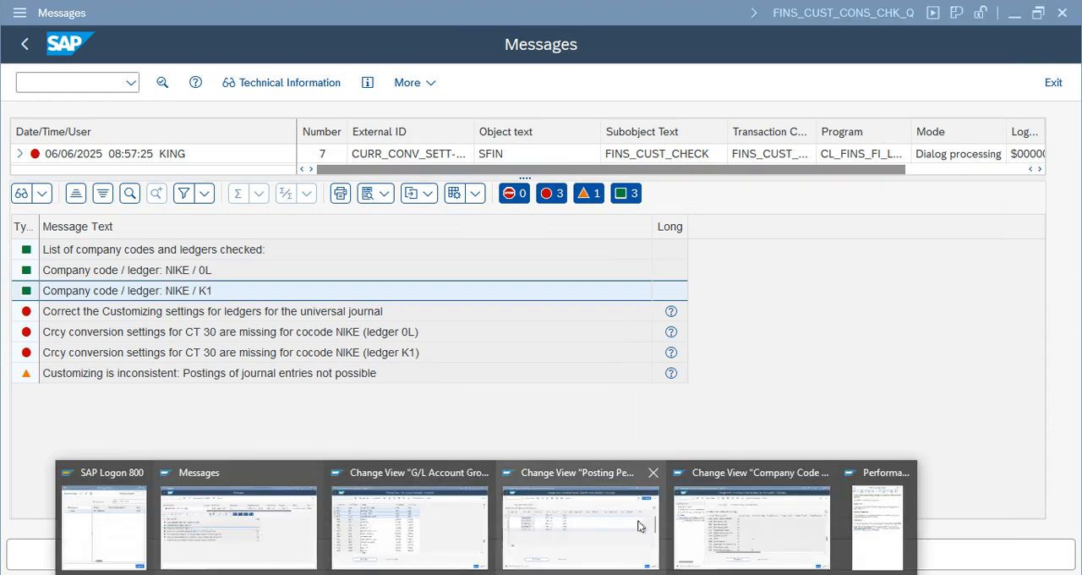
{"action": "left_click", "coordinate": [719, 532]}
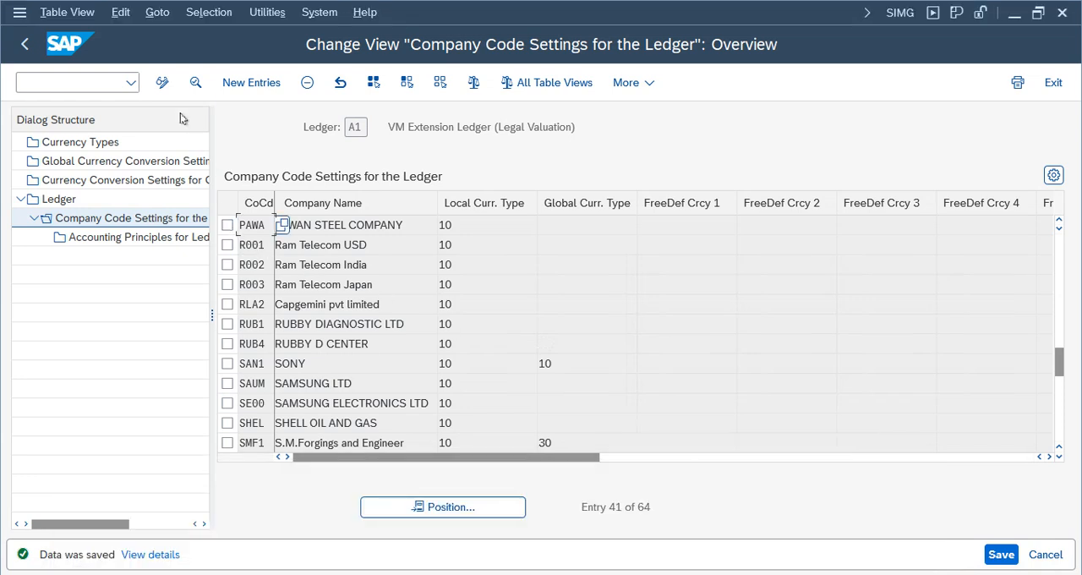
{"action": "left_click", "coordinate": [25, 44]}
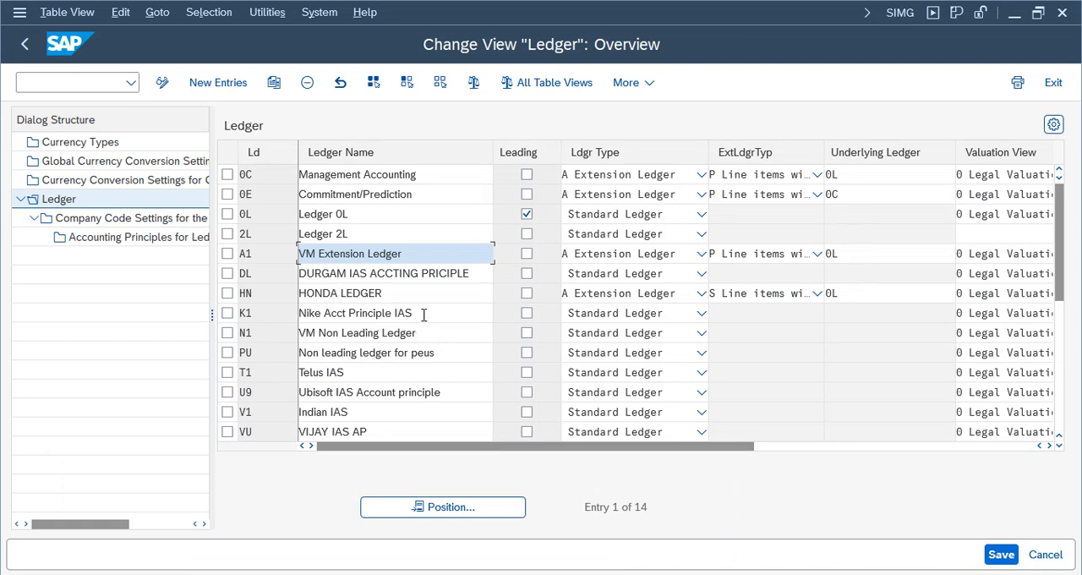
{"action": "left_click_drag", "start_coordinate": [423, 315], "coordinate": [265, 316]}
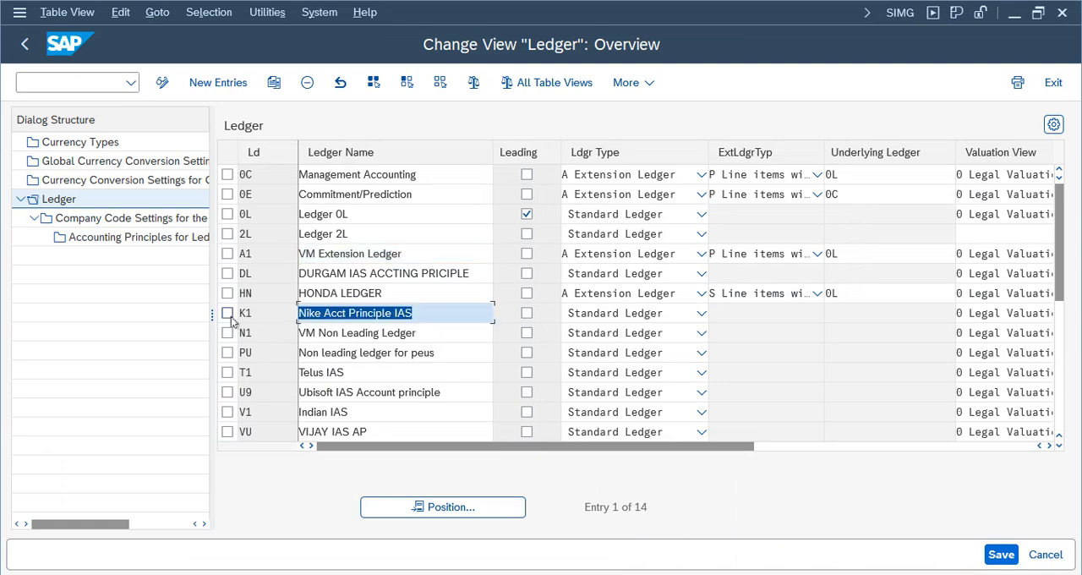
{"action": "left_click", "coordinate": [227, 313]}
{"action": "left_click", "coordinate": [111, 220]}
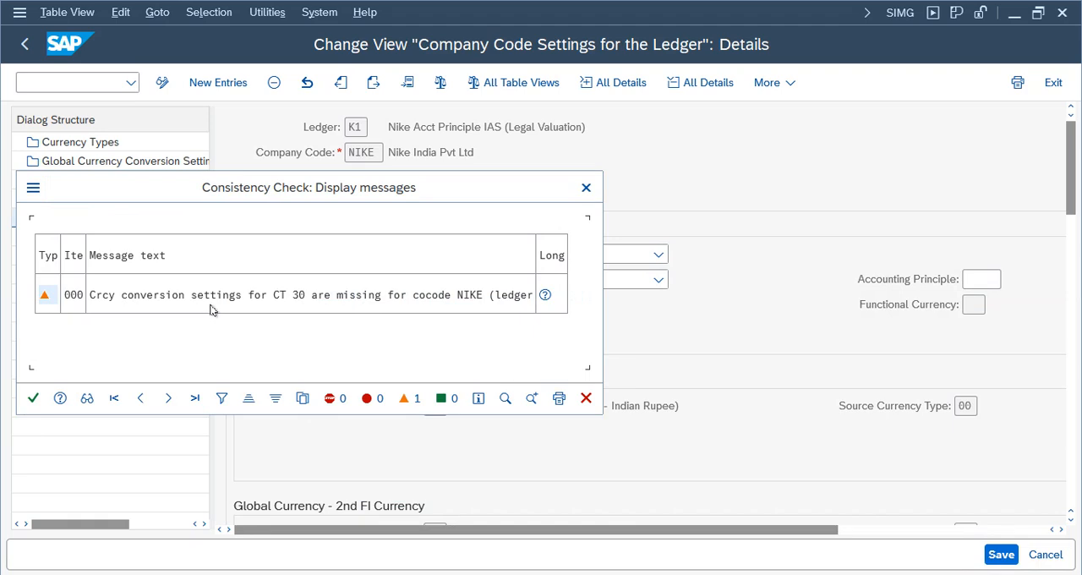
{"action": "left_click", "coordinate": [33, 397]}
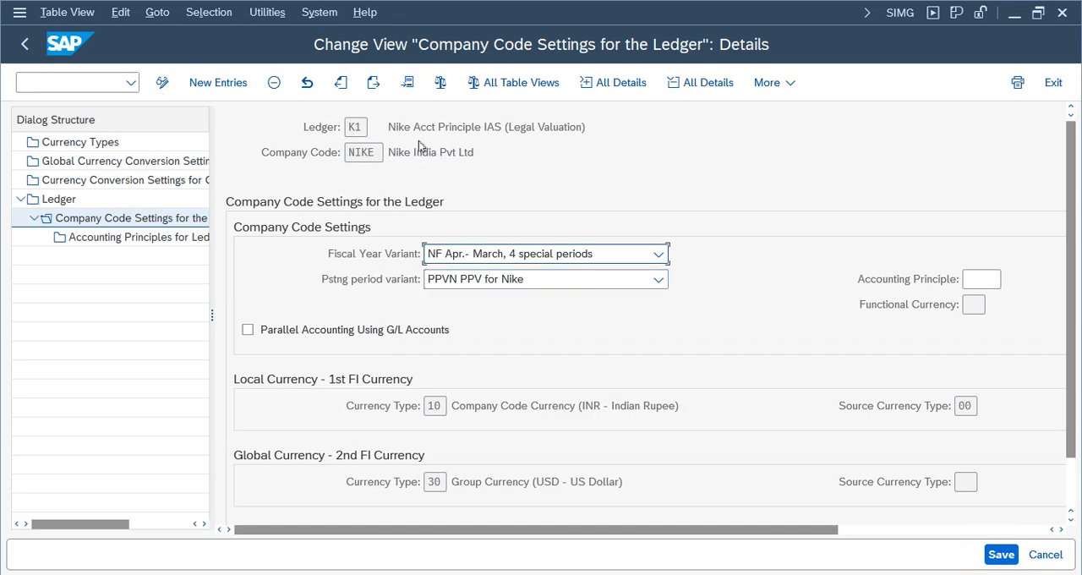
{"action": "left_click", "coordinate": [24, 44]}
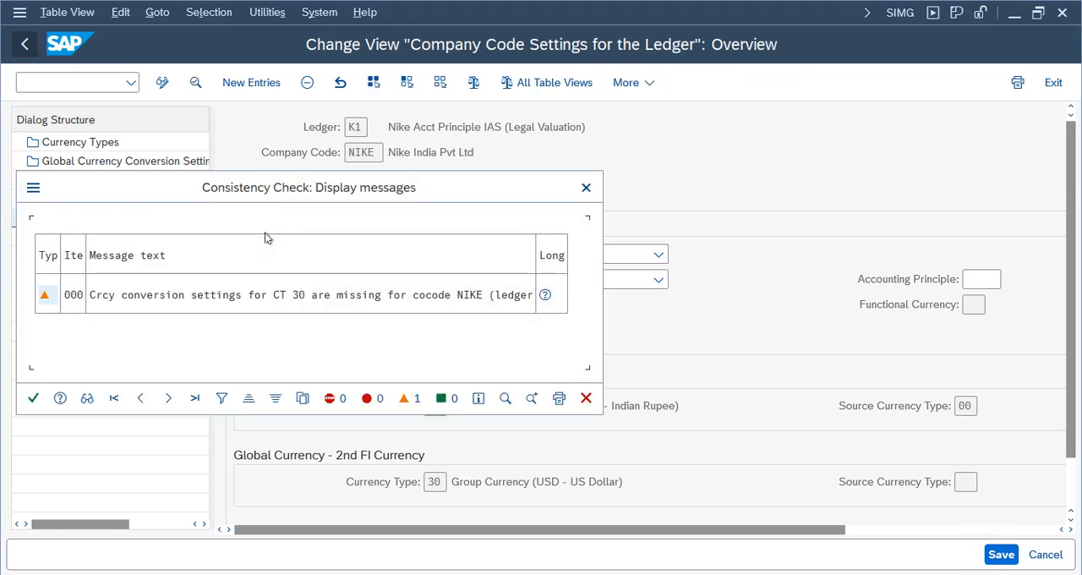
{"action": "left_click", "coordinate": [33, 397]}
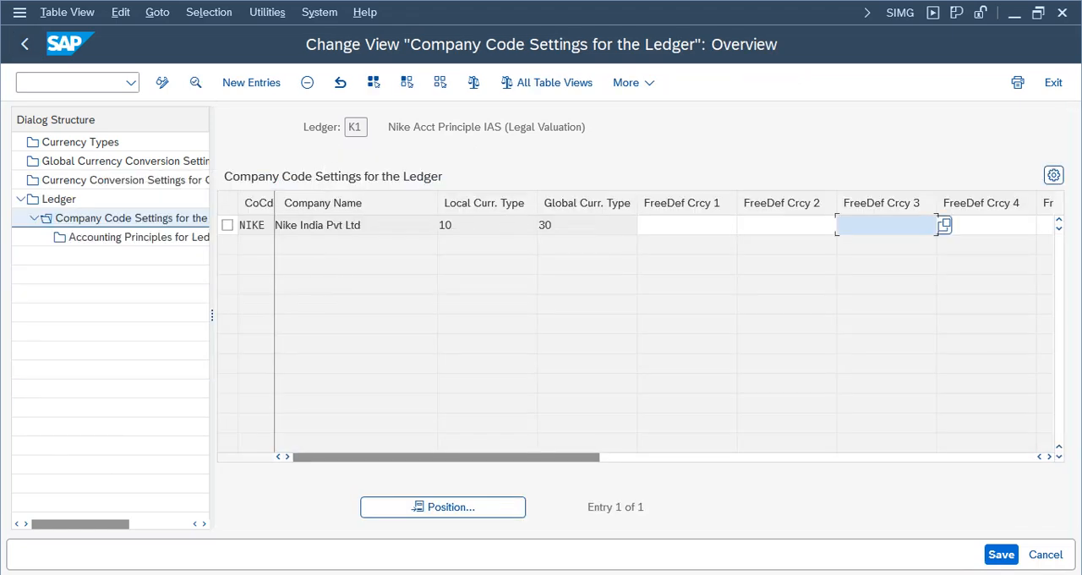
{"action": "left_click", "coordinate": [24, 44]}
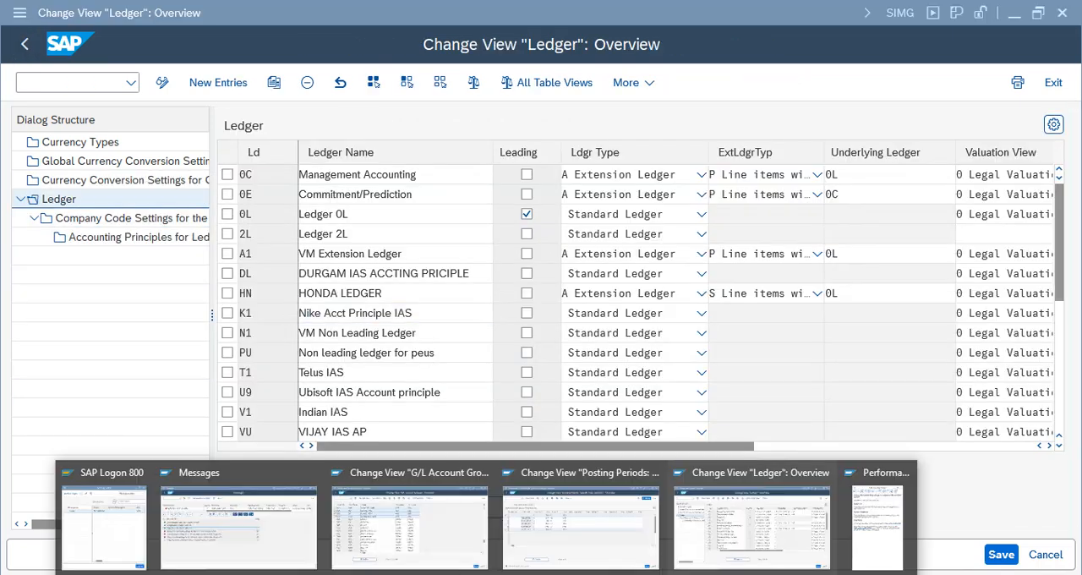
- Review the consistency check errors about currency type 30 conversion settings for NIKE in ledgers 0L and K1
{"action": "left_click", "coordinate": [217, 494]}
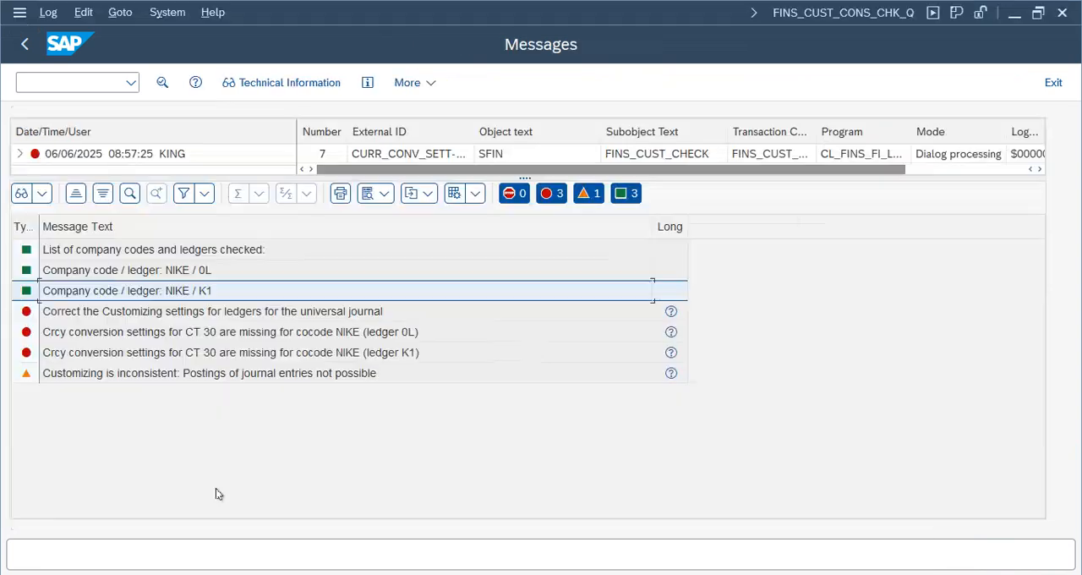
{"action": "left_click", "coordinate": [60, 335]}
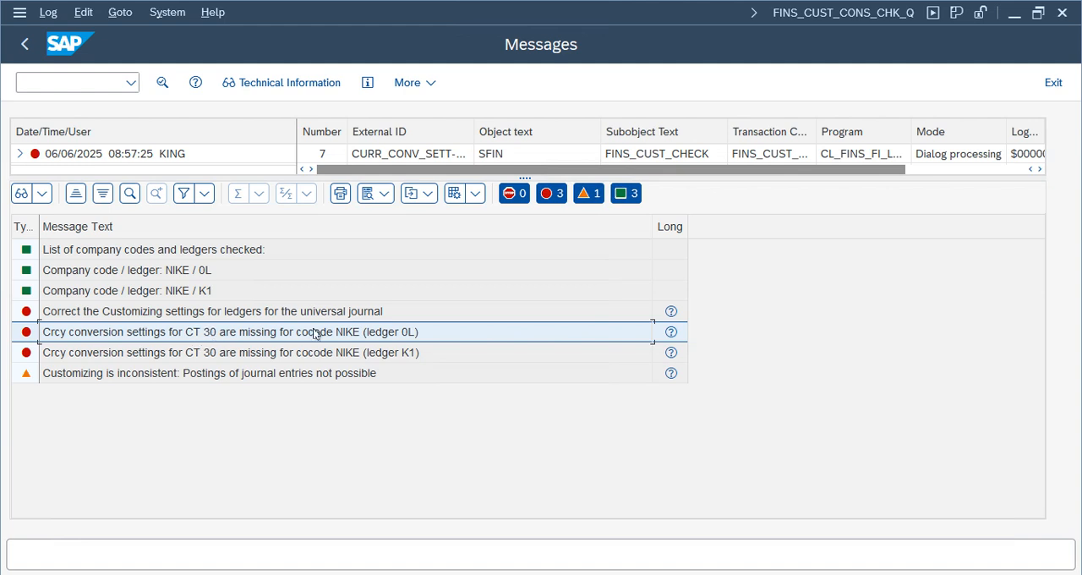
{"action": "left_click", "coordinate": [412, 357]}
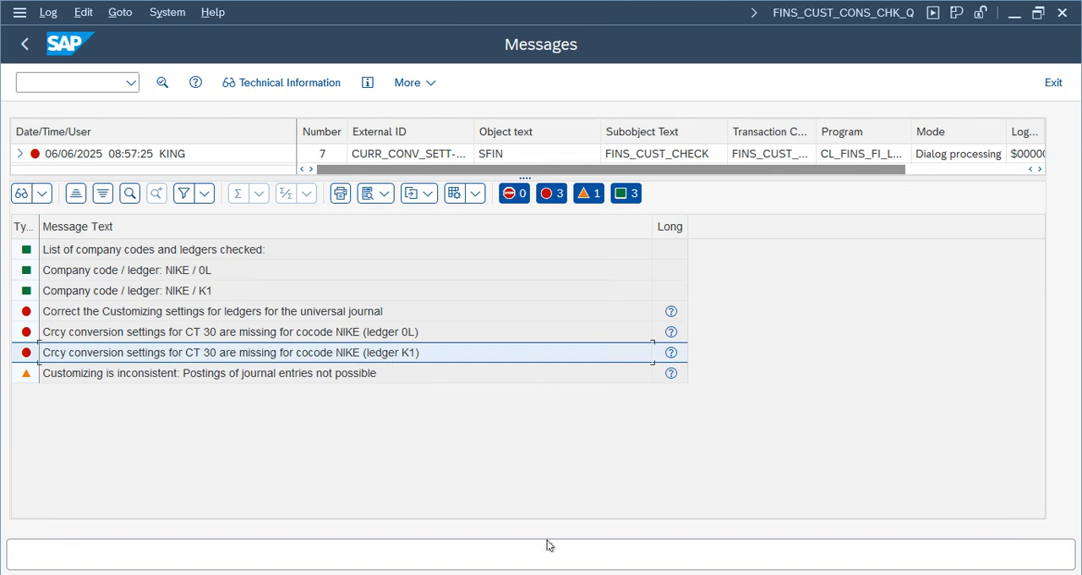
- Open the currency conversion settings for company codes in the ledger customizing view and dismiss the consistency check messages
{"action": "left_click", "coordinate": [498, 573]}
{"action": "left_click", "coordinate": [253, 534]}
{"action": "left_click", "coordinate": [507, 573]}
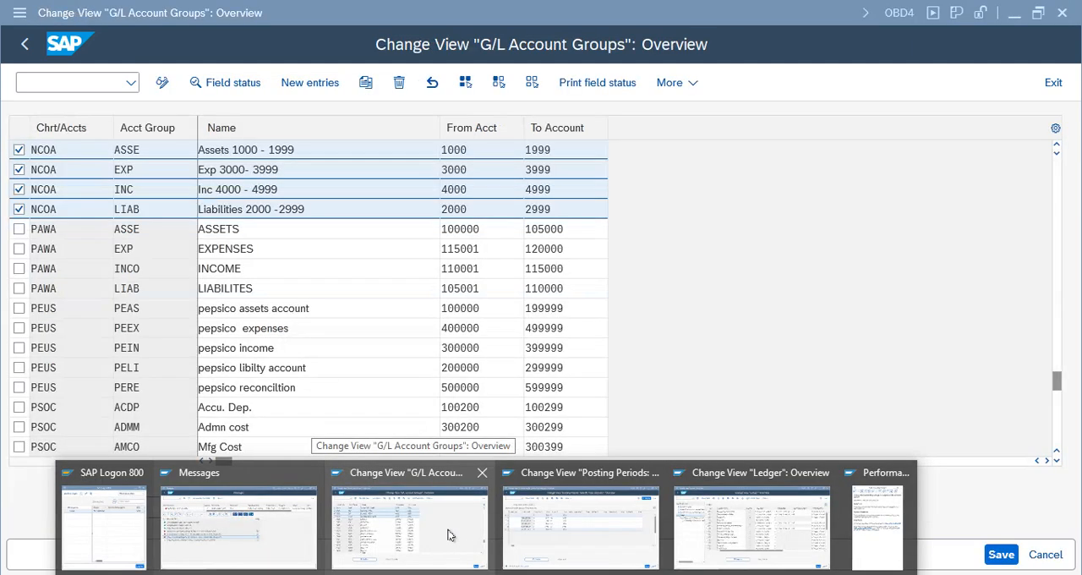
{"action": "left_click", "coordinate": [696, 513]}
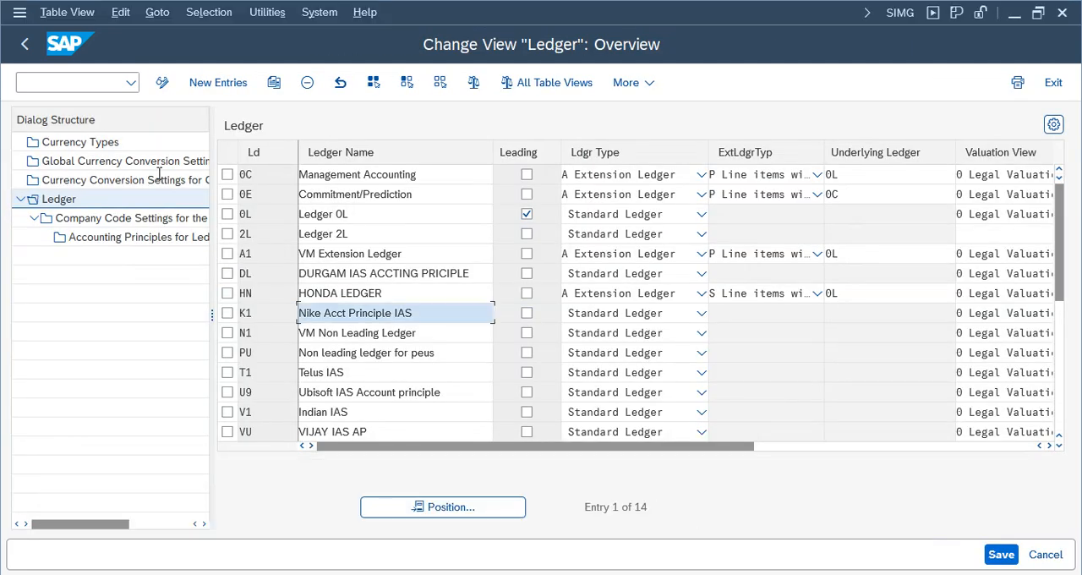
{"action": "left_click_drag", "start_coordinate": [211, 317], "coordinate": [288, 317]}
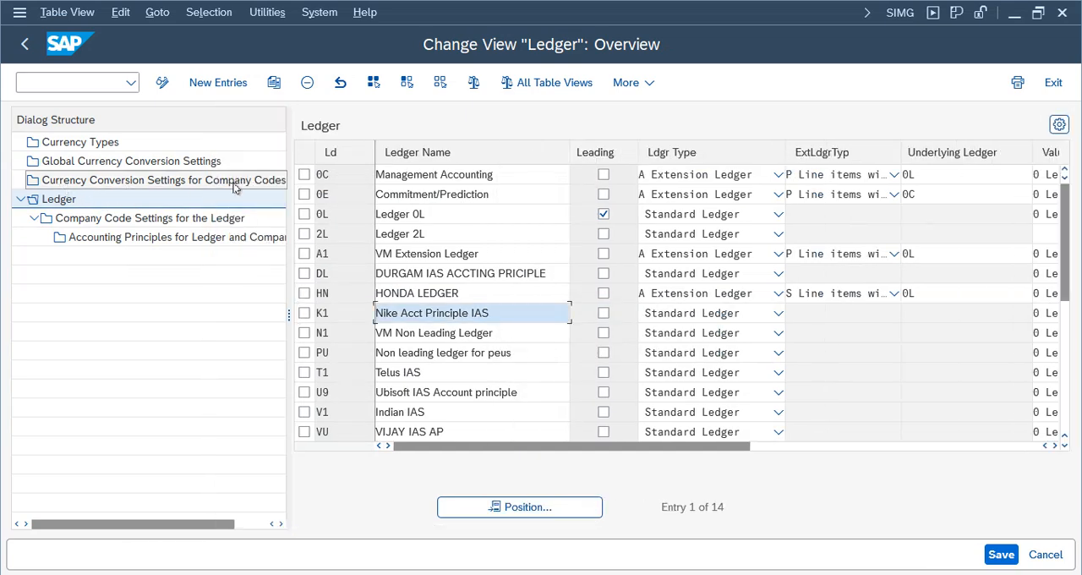
{"action": "double_click", "coordinate": [235, 188]}
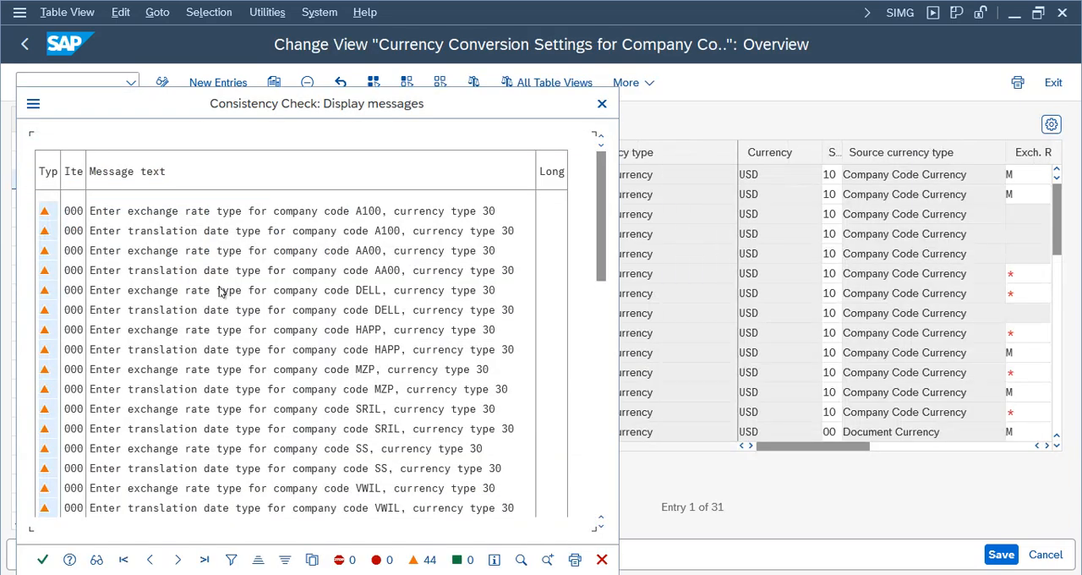
{"action": "left_click", "coordinate": [42, 559]}
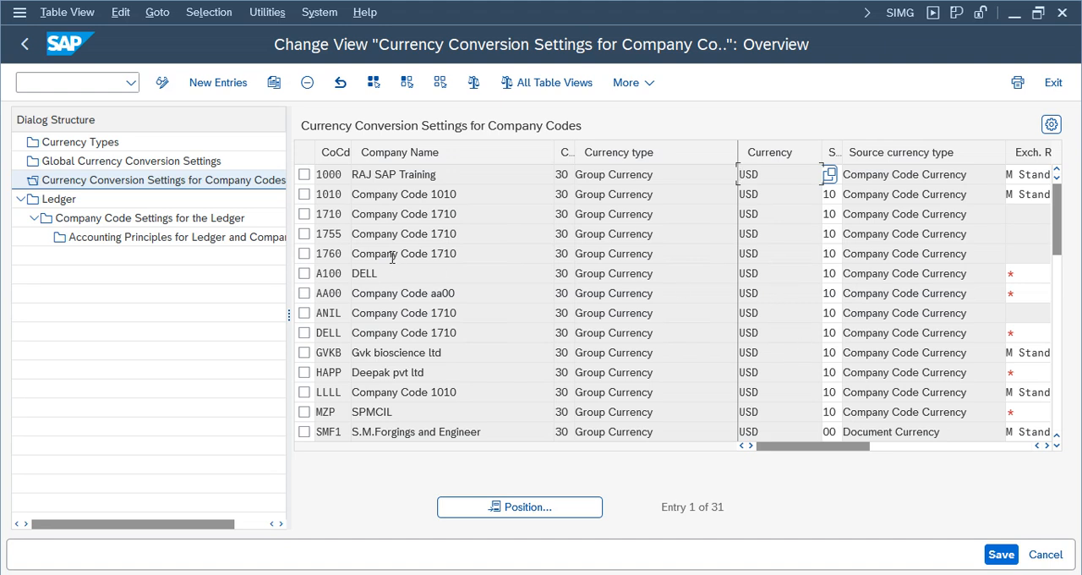
- Examine the source currency, exchange rate type and real-time conversion columns of the company code currency conversion settings
{"action": "left_click", "coordinate": [1044, 446]}
{"action": "left_click", "coordinate": [1044, 446]}
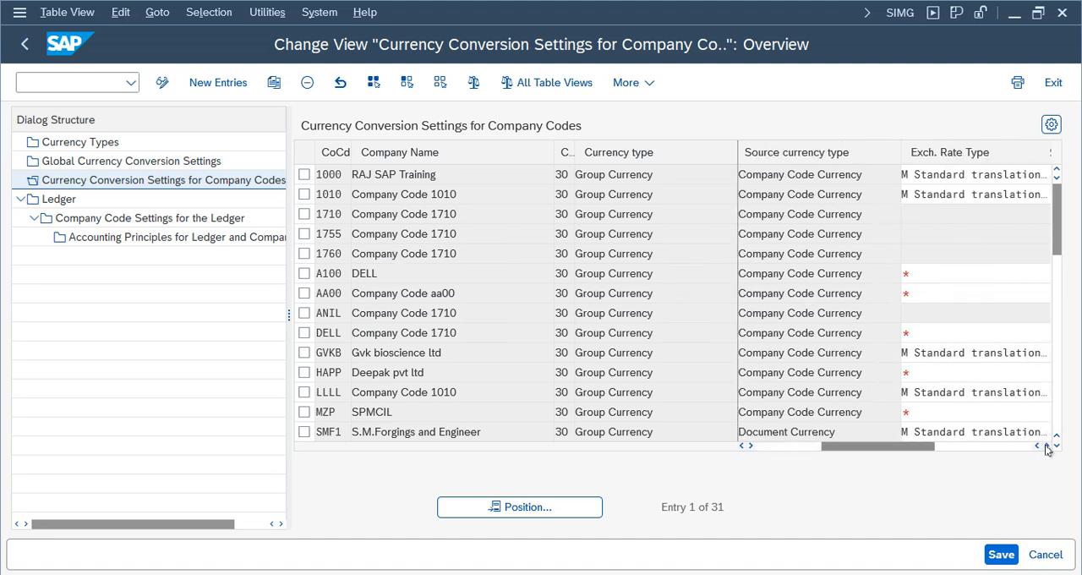
{"action": "left_click", "coordinate": [1045, 447]}
{"action": "left_click", "coordinate": [1044, 446]}
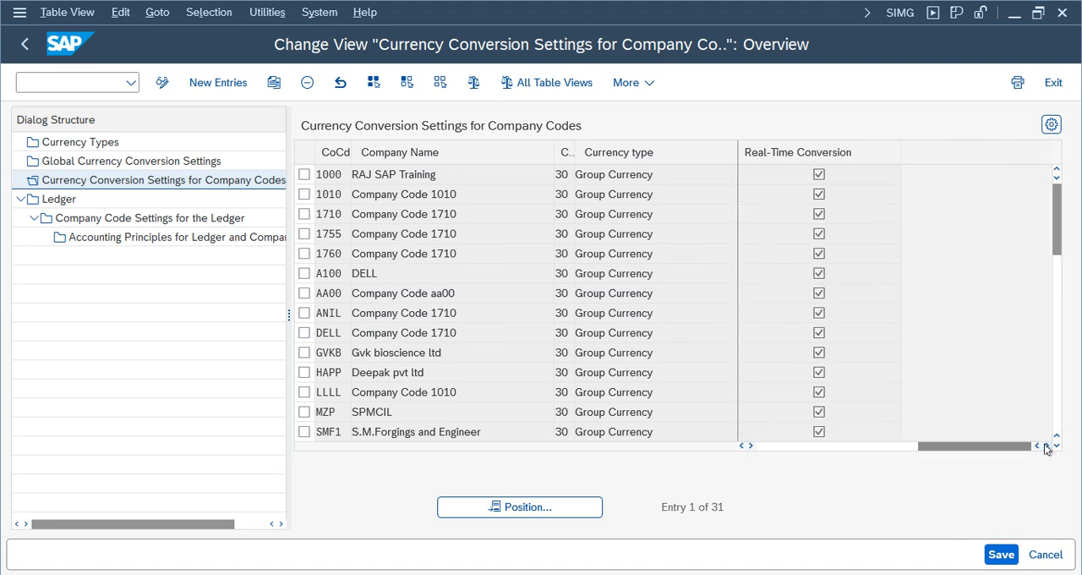
{"action": "left_click", "coordinate": [743, 446]}
{"action": "left_click", "coordinate": [743, 445]}
{"action": "left_click", "coordinate": [743, 445]}
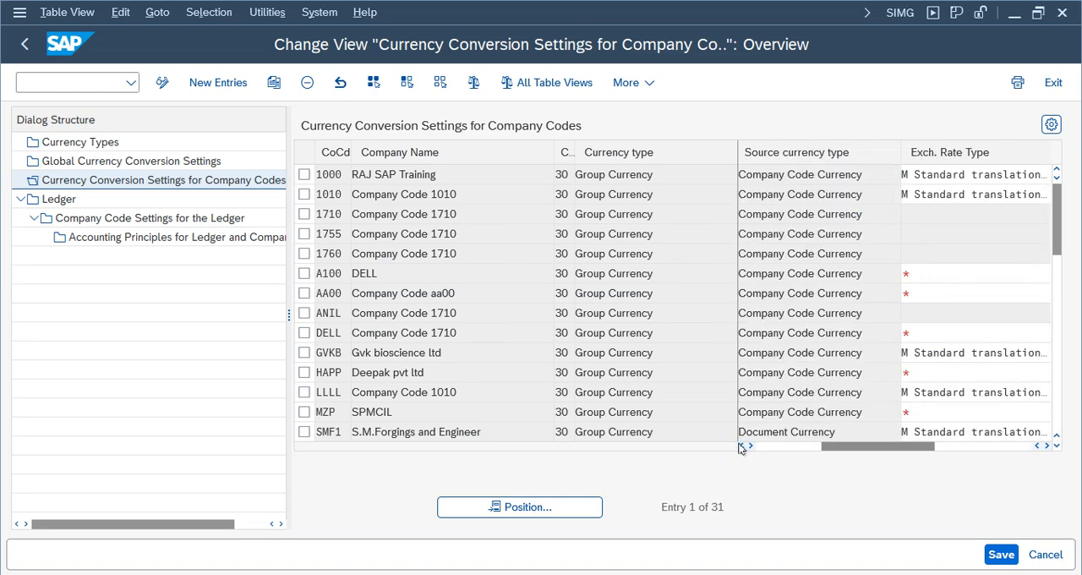
{"action": "left_click", "coordinate": [741, 446]}
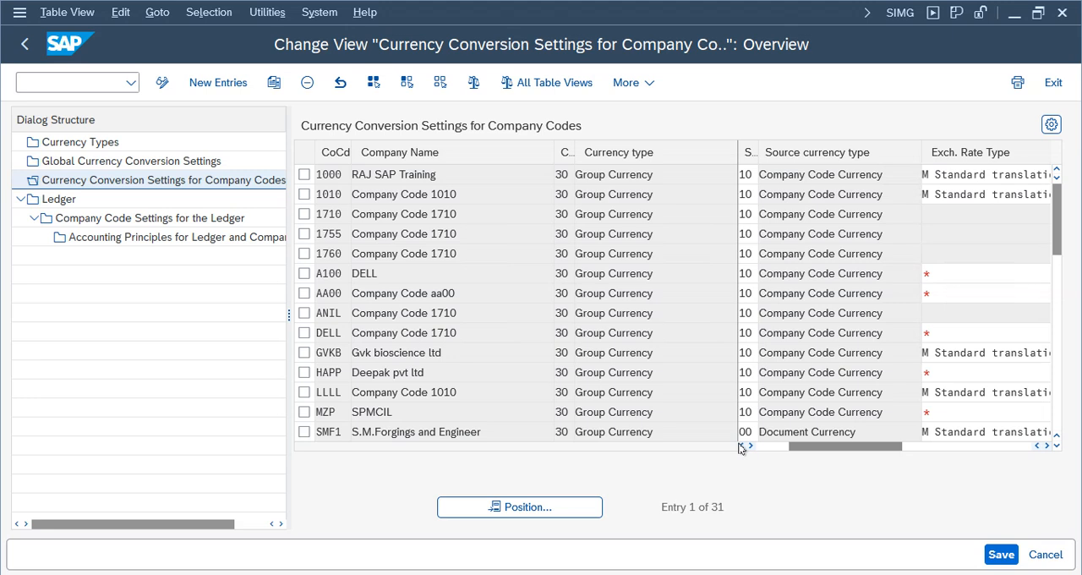
{"action": "left_click", "coordinate": [740, 447]}
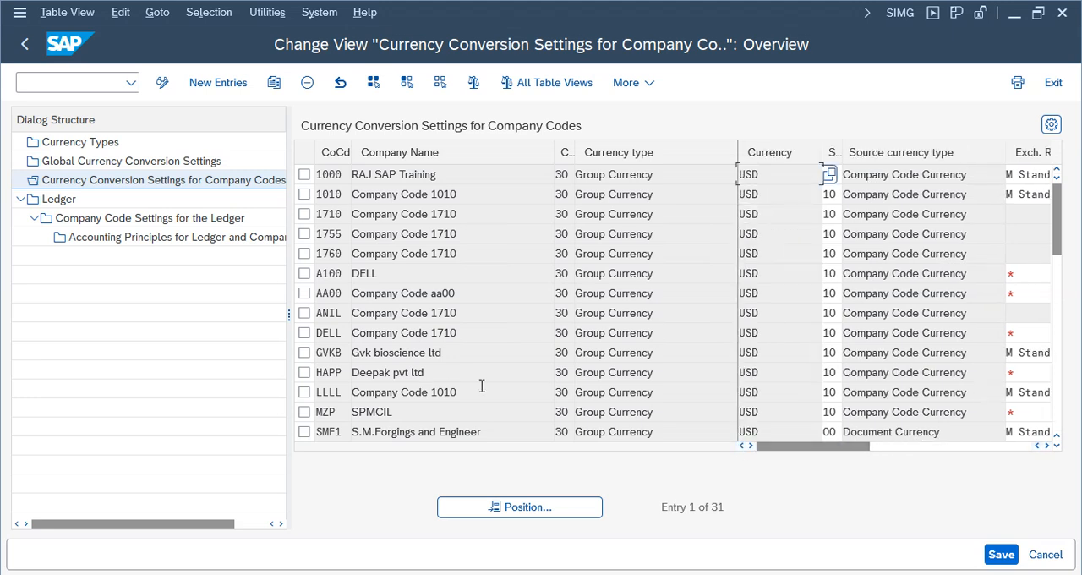
- Start copying company code 1010's currency conversion entry and set NIKE as the target company code
{"action": "left_click", "coordinate": [303, 194]}
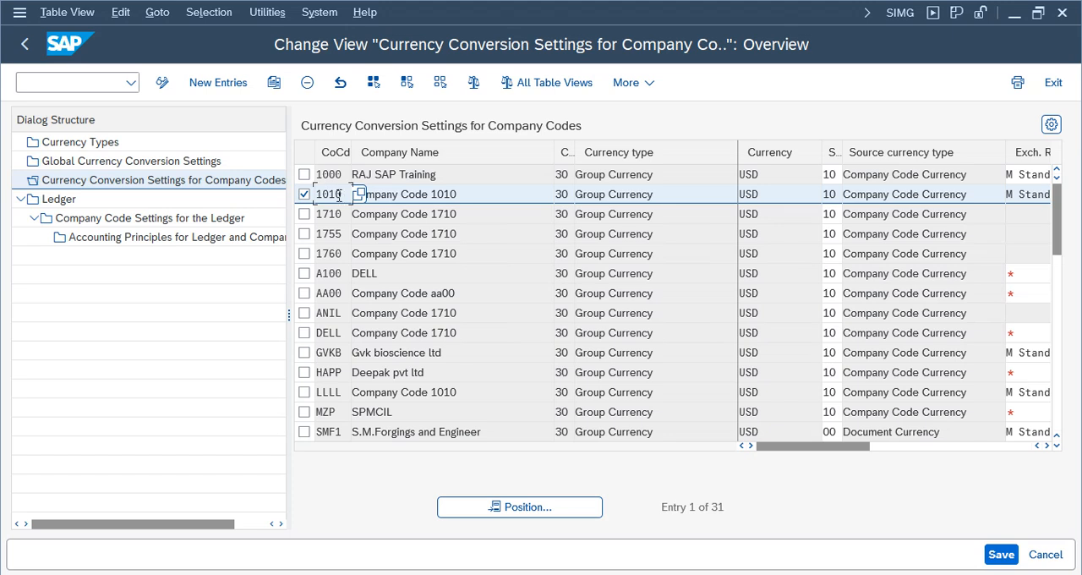
{"action": "left_click", "coordinate": [272, 87]}
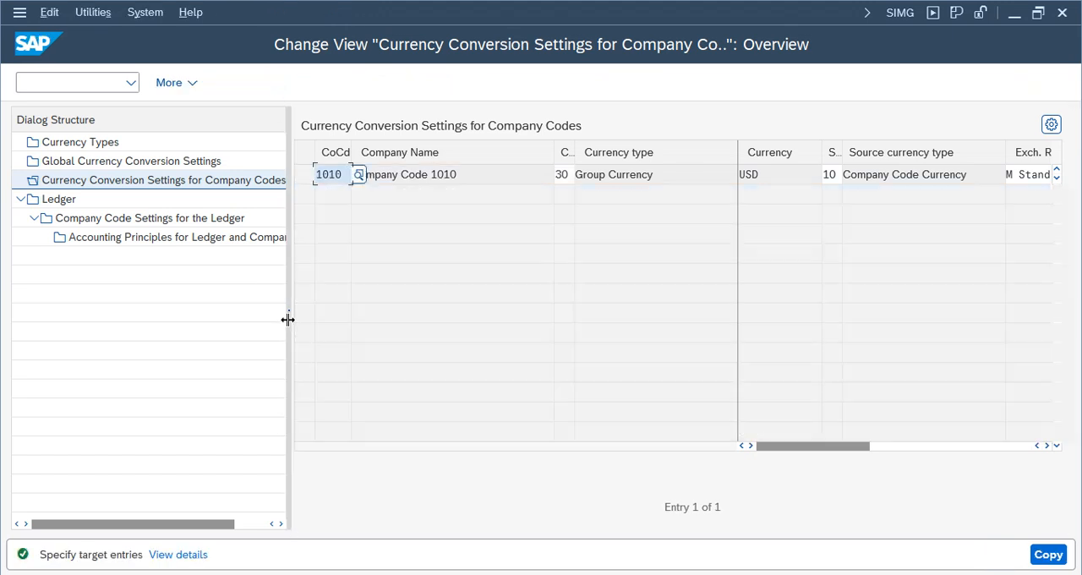
{"action": "left_click_drag", "start_coordinate": [287, 314], "coordinate": [161, 323]}
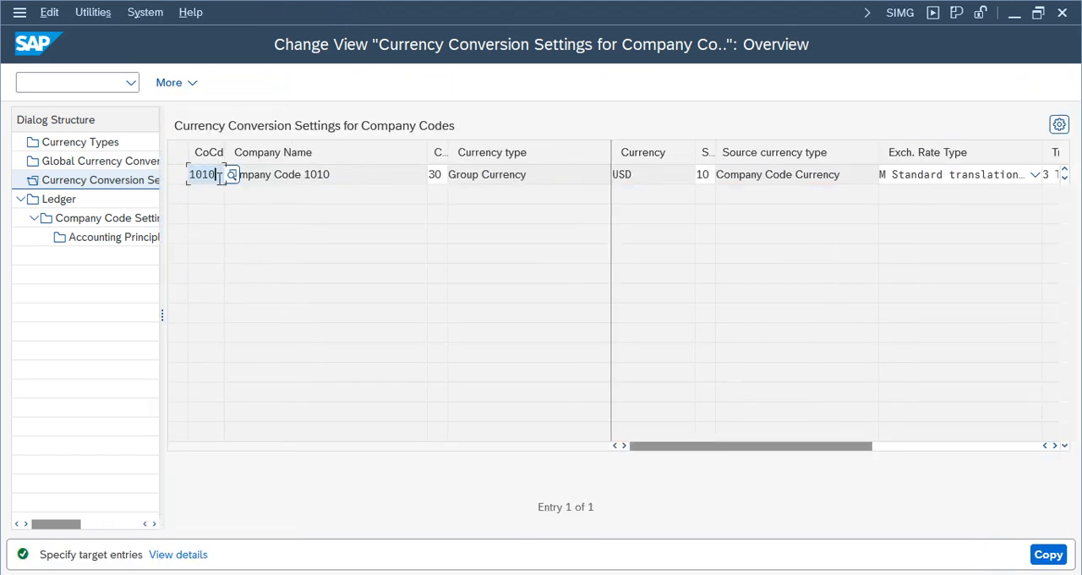
{"action": "key", "text": "BackSpace"}
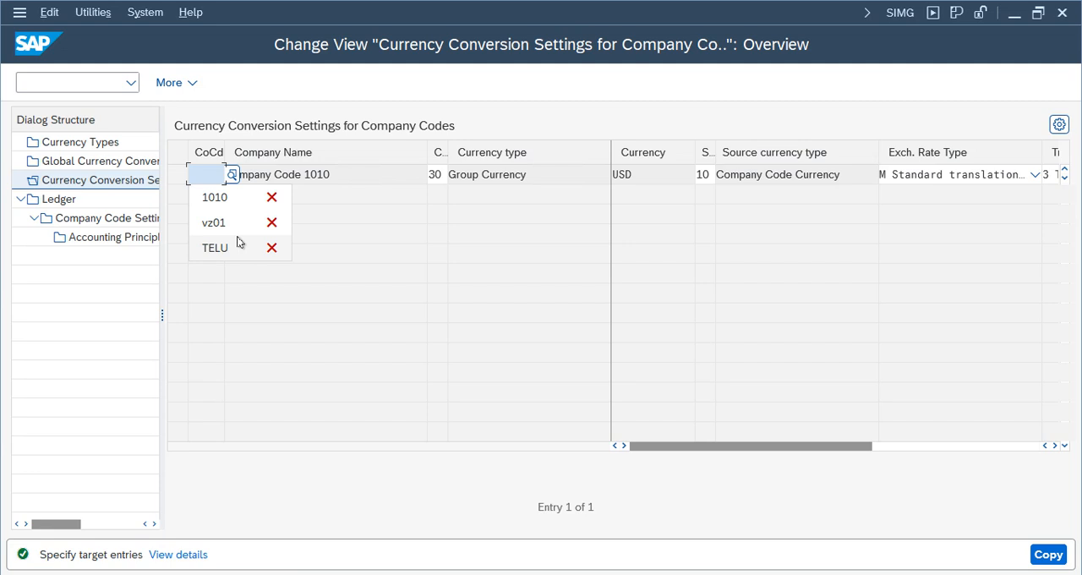
{"action": "type", "text": "nike"}
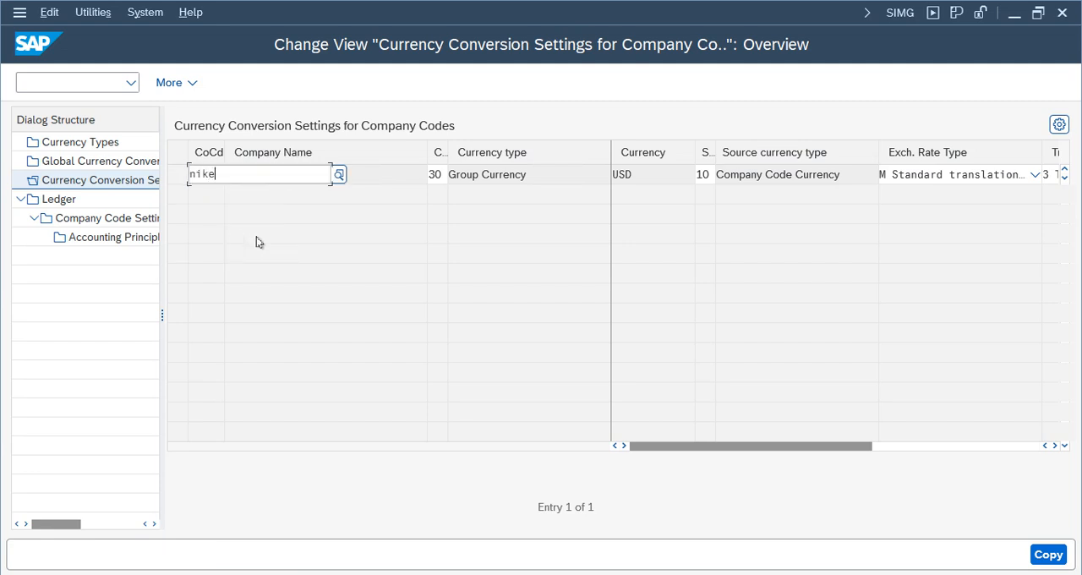
{"action": "left_click", "coordinate": [222, 239]}
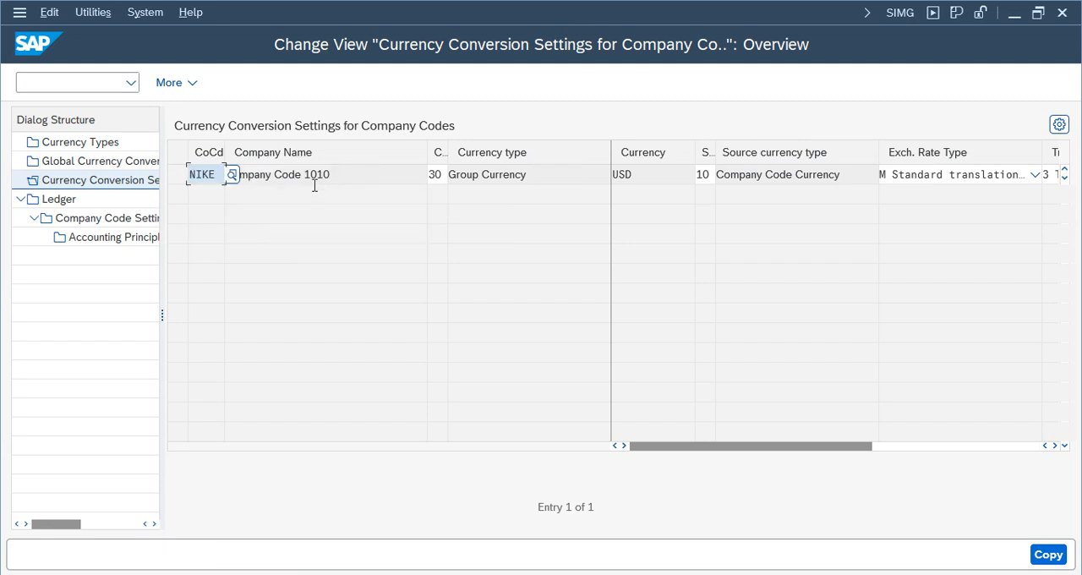
{"action": "left_click", "coordinate": [444, 177]}
{"action": "key", "text": "Return"}
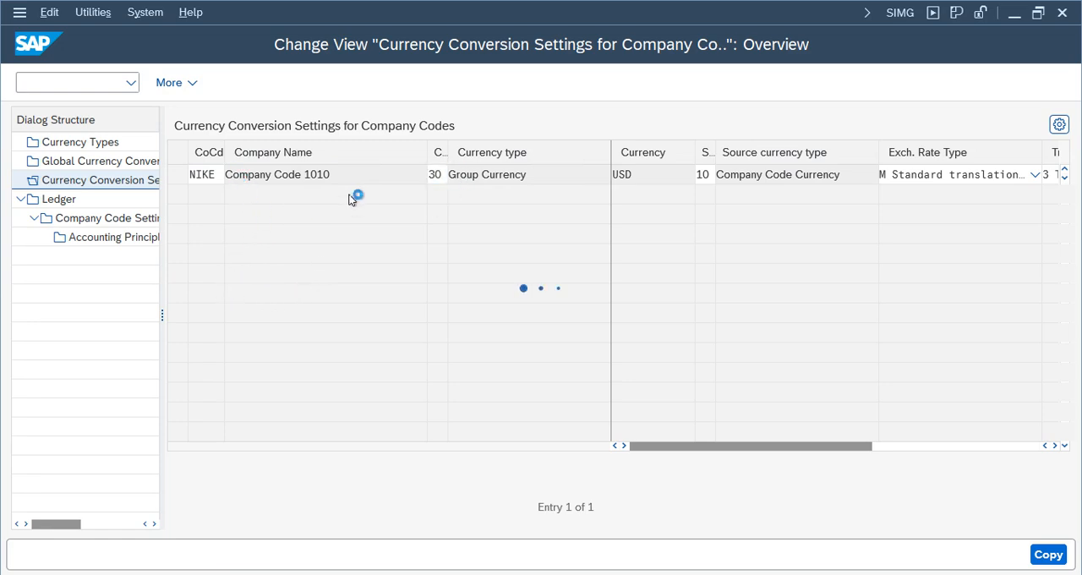
- Check the currency type choices for NIKE's copied conversion entry and set its source currency type to 00 Document Currency
{"action": "left_click", "coordinate": [432, 176]}
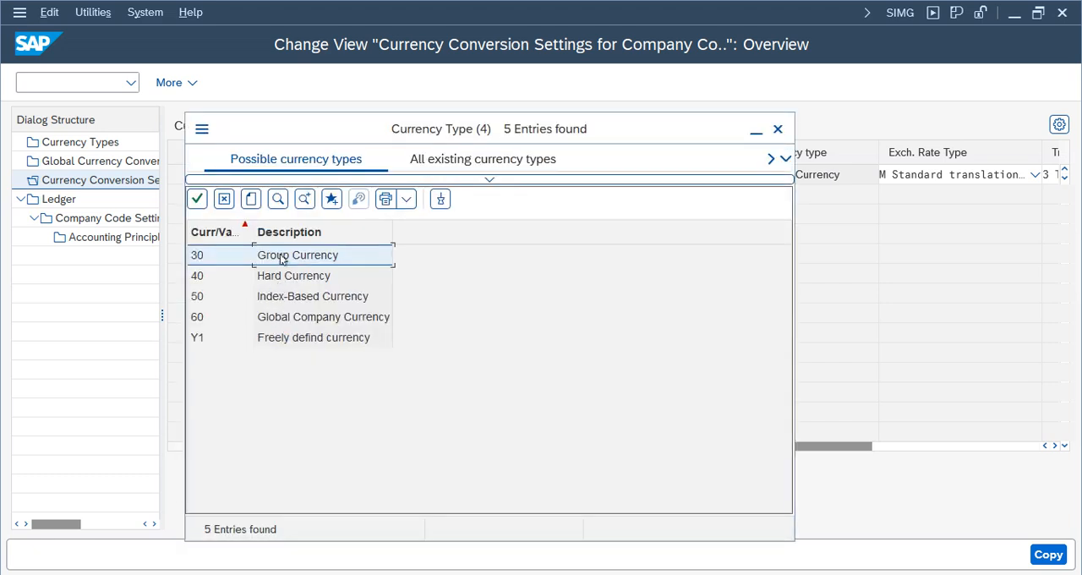
{"action": "left_click", "coordinate": [778, 129]}
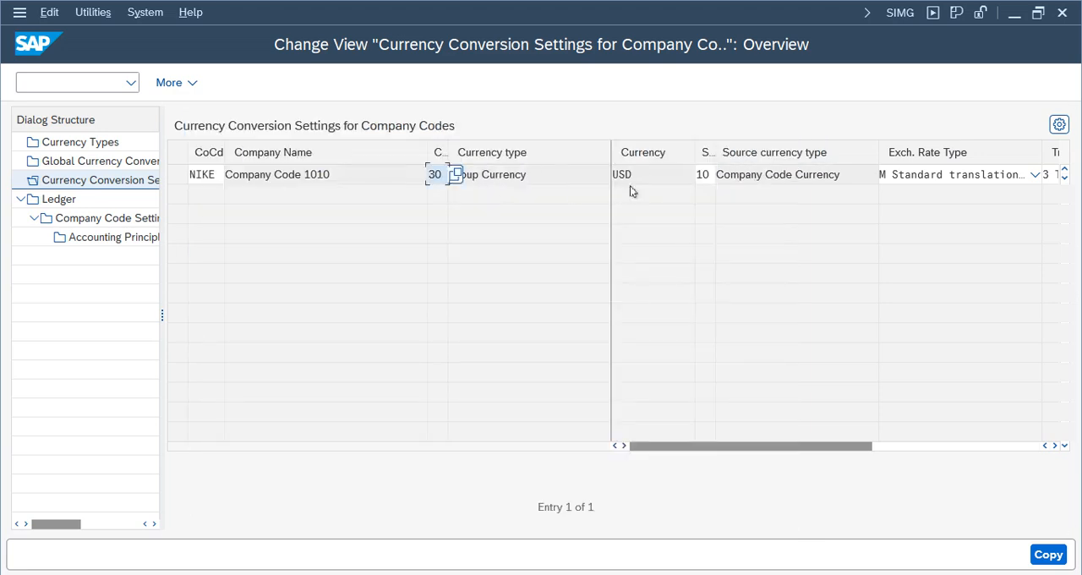
{"action": "key", "text": "Tab"}
{"action": "left_click", "coordinate": [845, 175]}
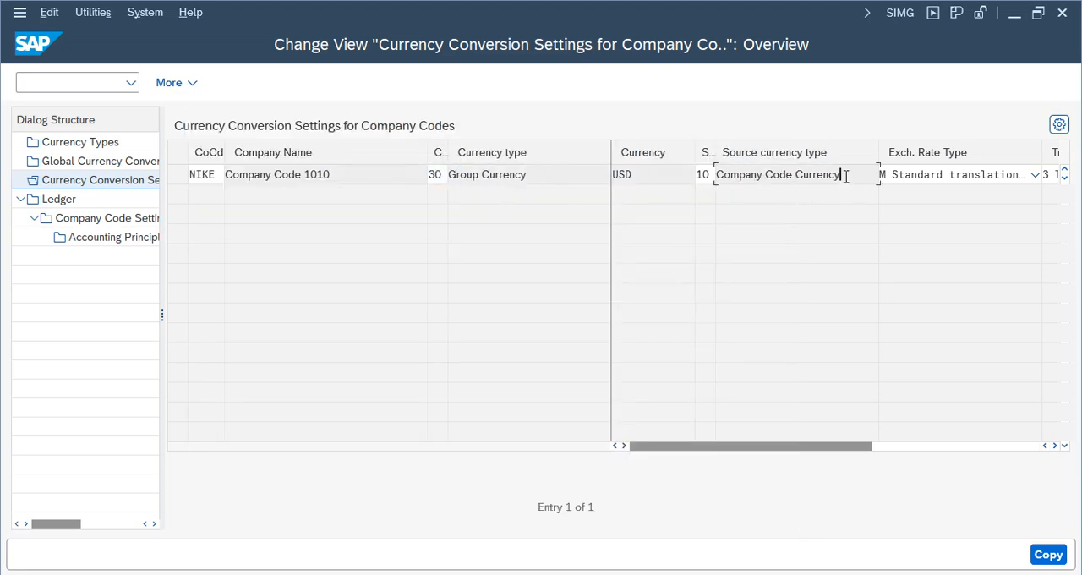
{"action": "left_click", "coordinate": [710, 175]}
{"action": "left_click", "coordinate": [418, 273]}
{"action": "key", "text": "F4"}
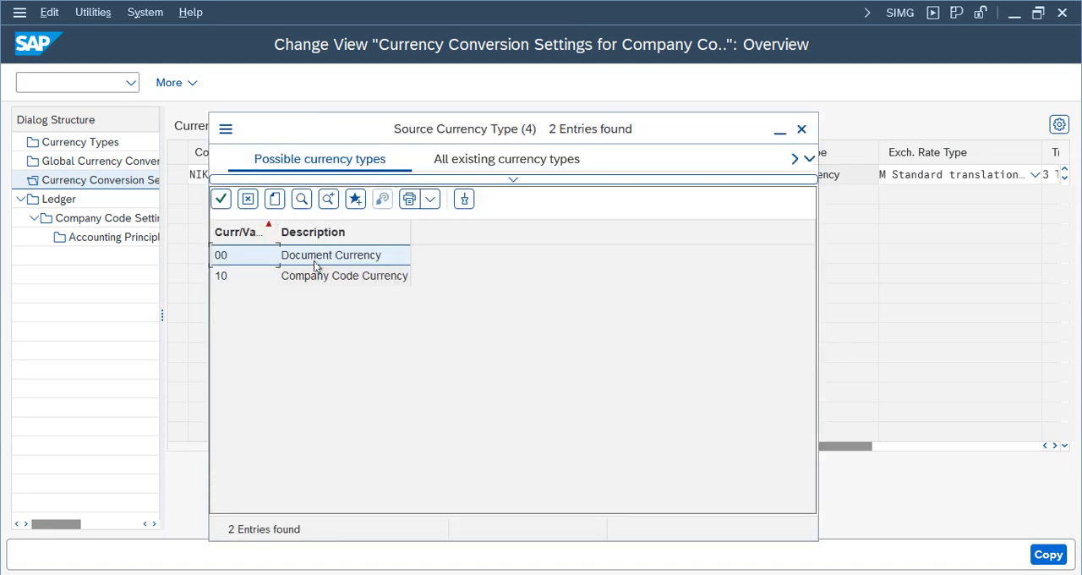
{"action": "double_click", "coordinate": [322, 259]}
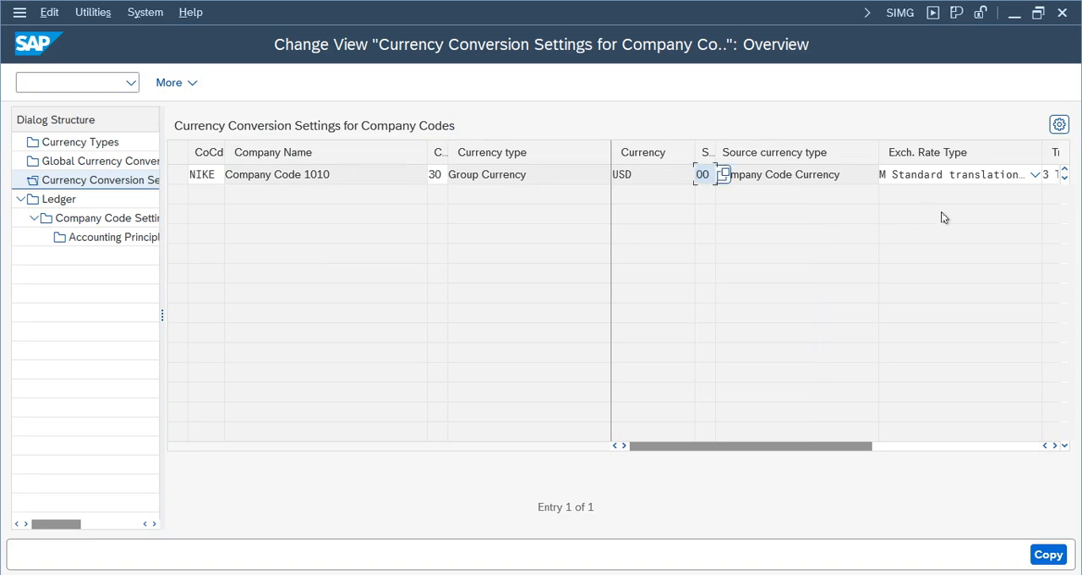
- Complete the copy of NIKE's currency conversion entry and save it, dismissing the consistency check messages
{"action": "left_click", "coordinate": [1055, 445]}
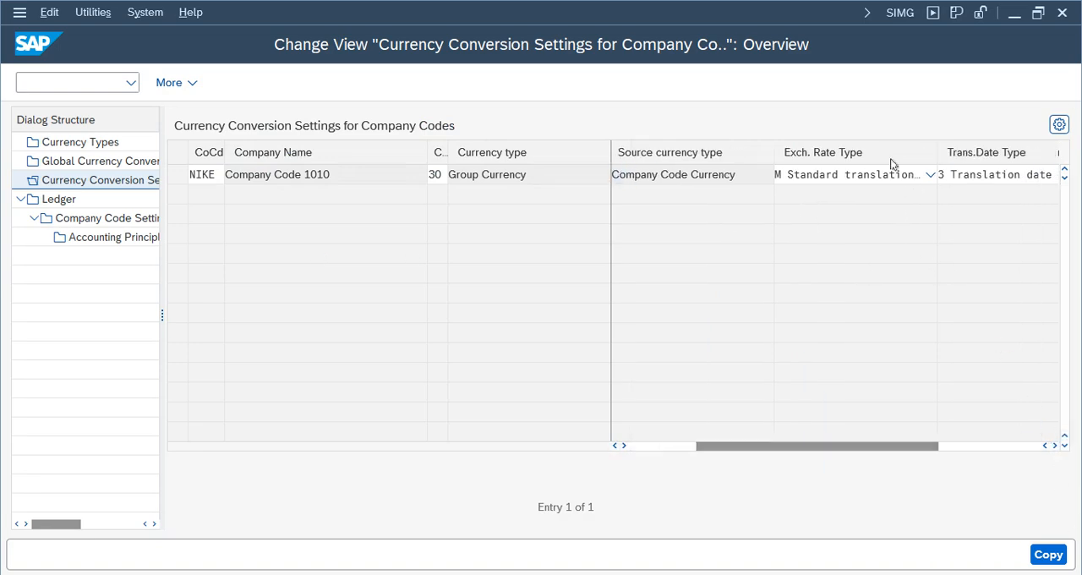
{"action": "left_click", "coordinate": [1054, 444]}
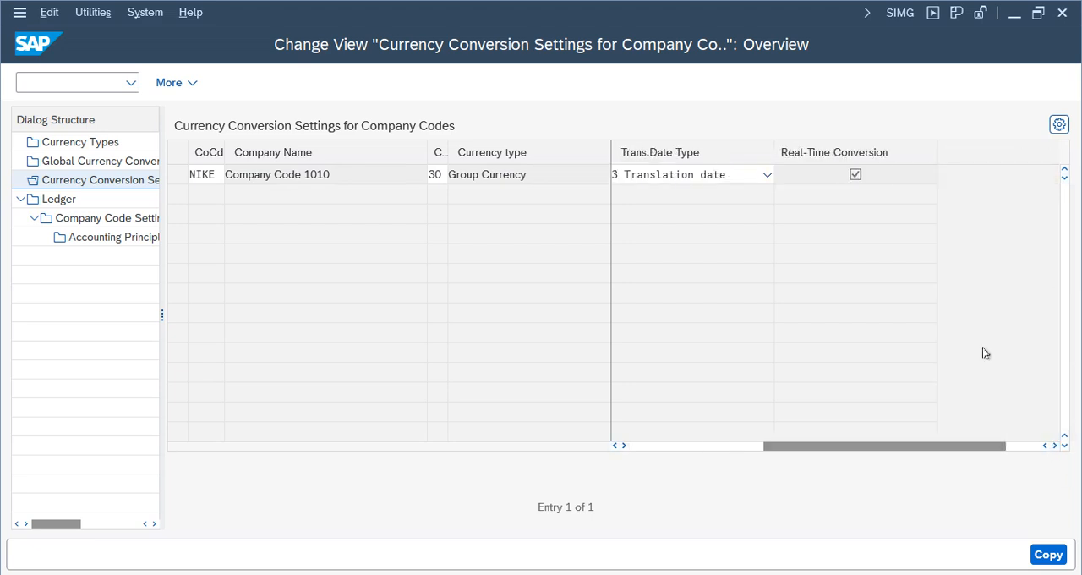
{"action": "left_click", "coordinate": [729, 444]}
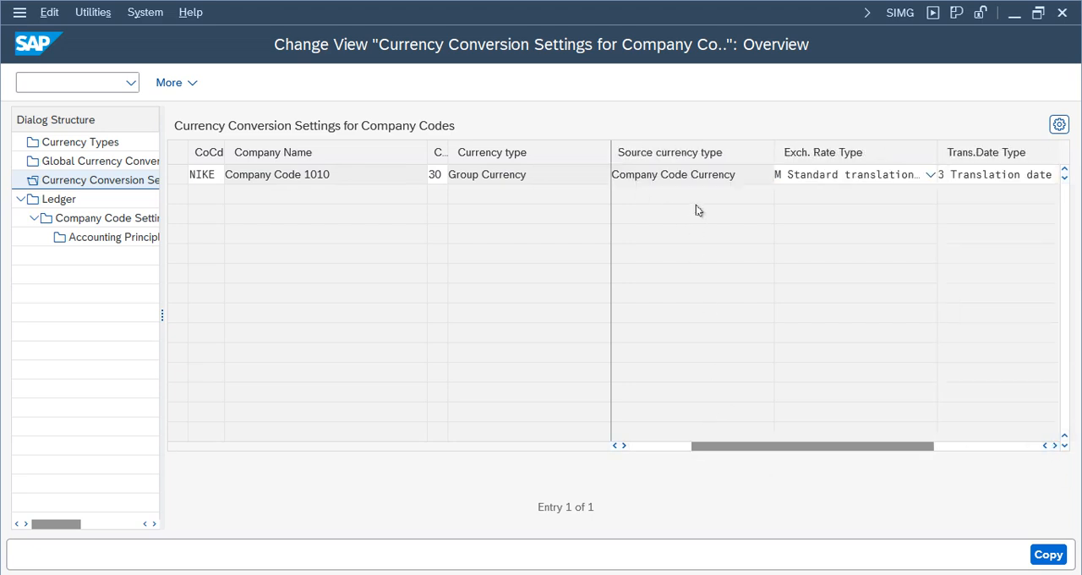
{"action": "left_click", "coordinate": [1054, 446]}
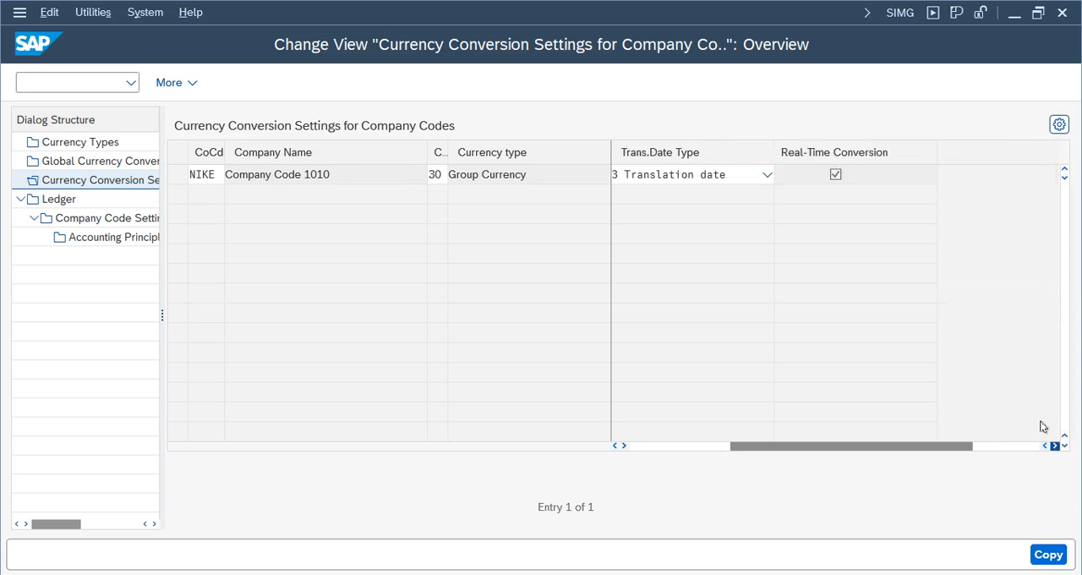
{"action": "left_click", "coordinate": [1042, 552]}
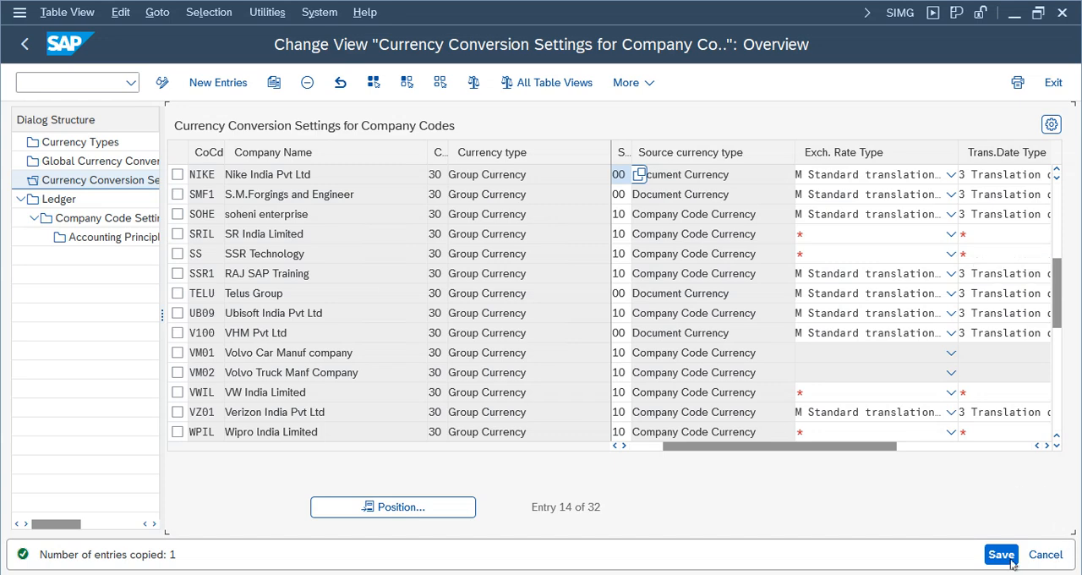
{"action": "left_click", "coordinate": [1010, 562]}
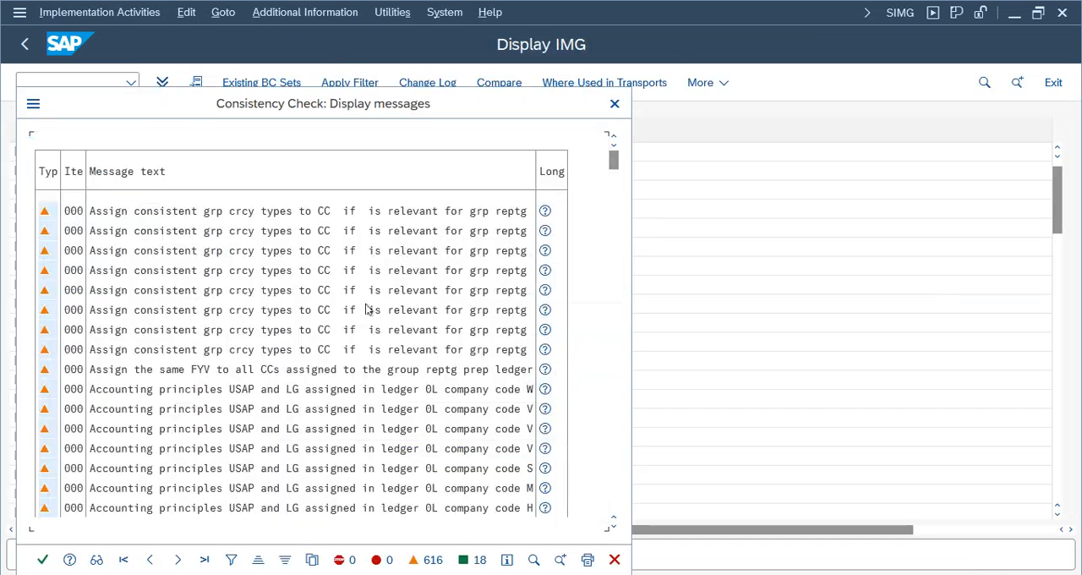
{"action": "left_click", "coordinate": [43, 560]}
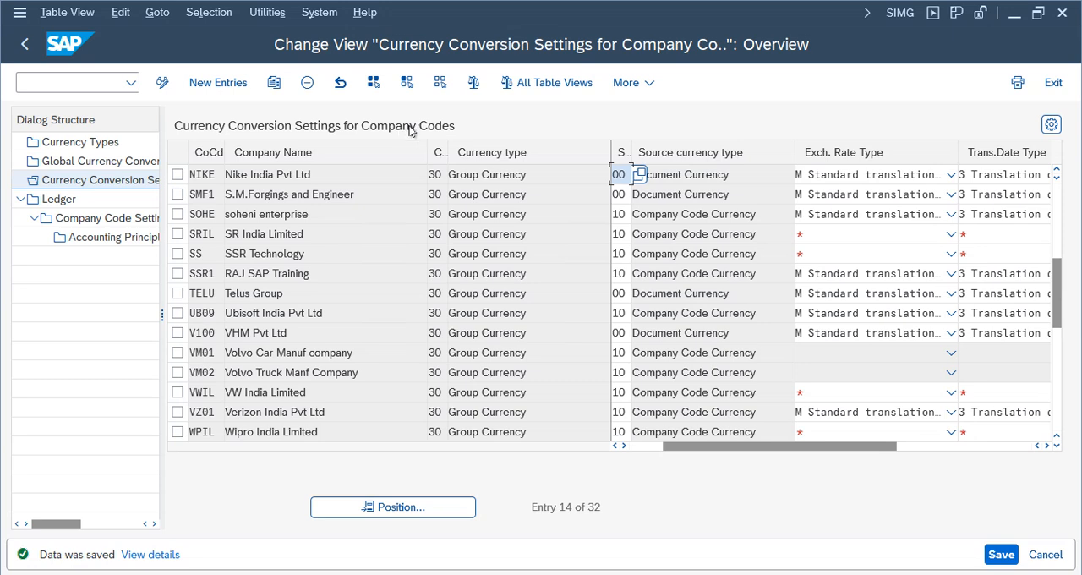
{"action": "left_click", "coordinate": [179, 174]}
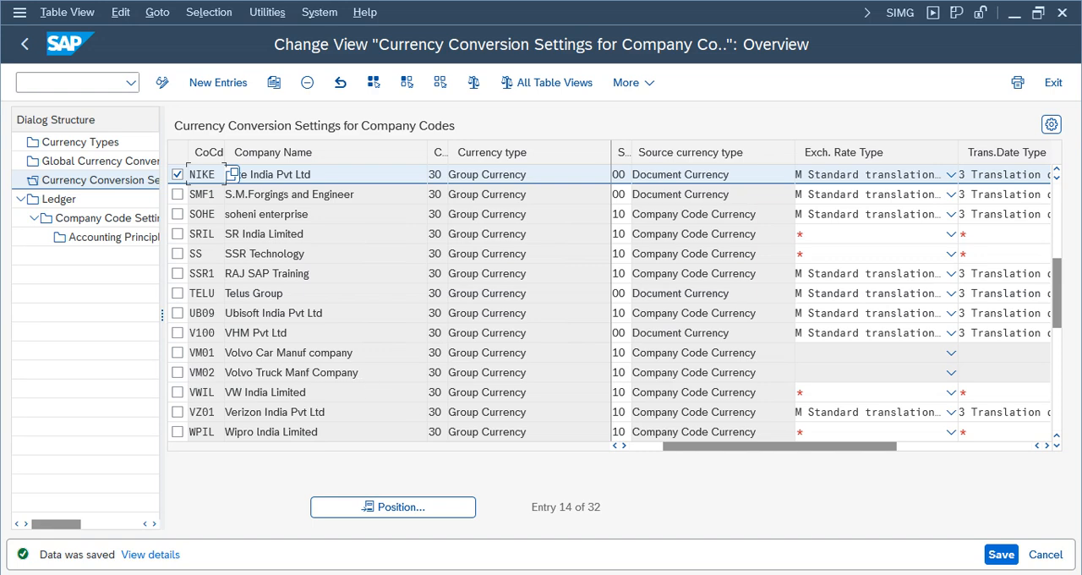
- Return to the pending FB50 document for NIKE, simulate it and try to post it
{"action": "left_click", "coordinate": [245, 541]}
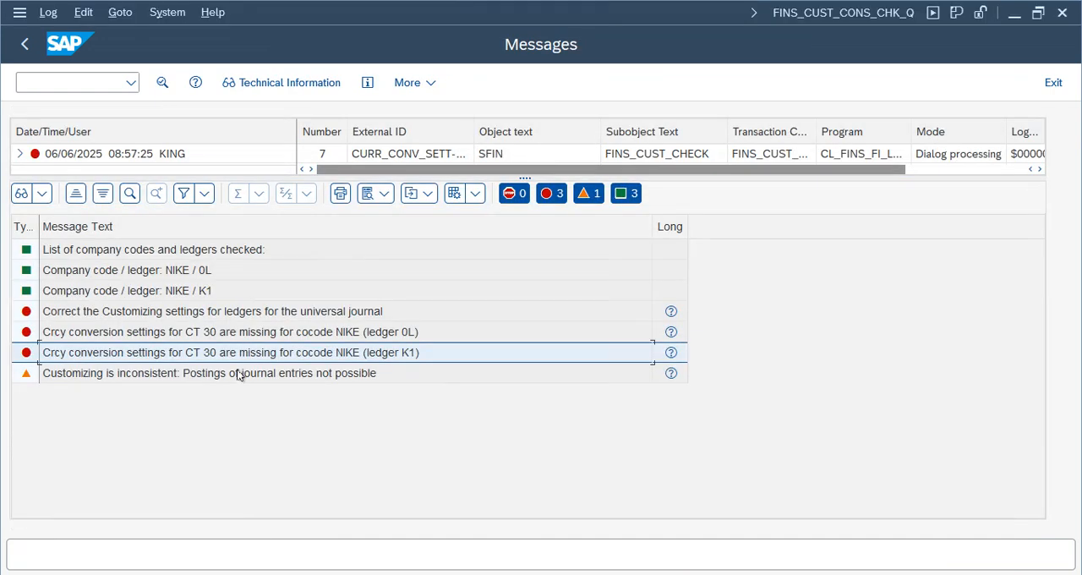
{"action": "left_click", "coordinate": [1053, 82]}
{"action": "left_click", "coordinate": [986, 89]}
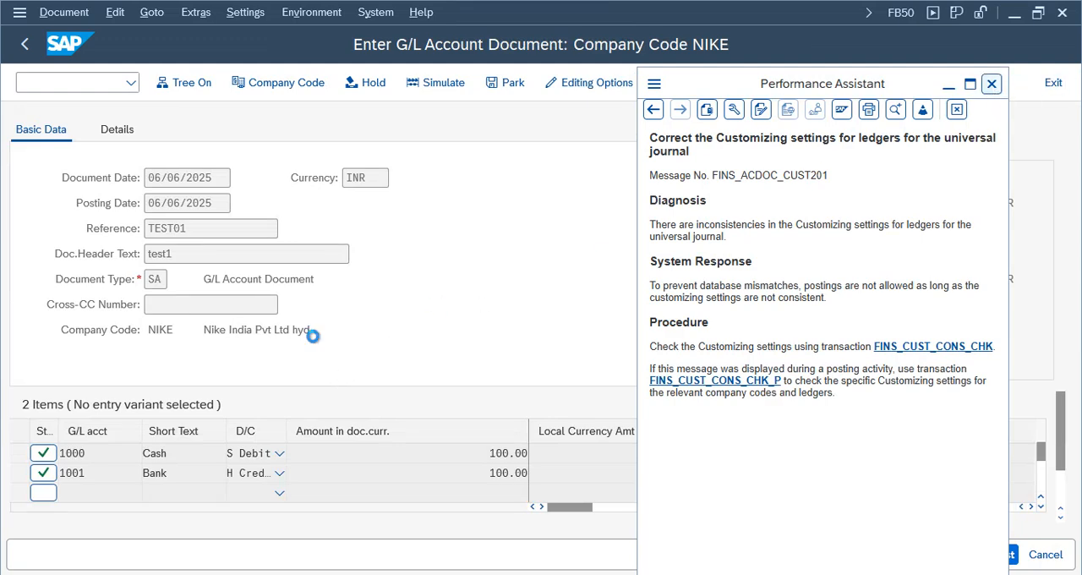
{"action": "left_click", "coordinate": [434, 88]}
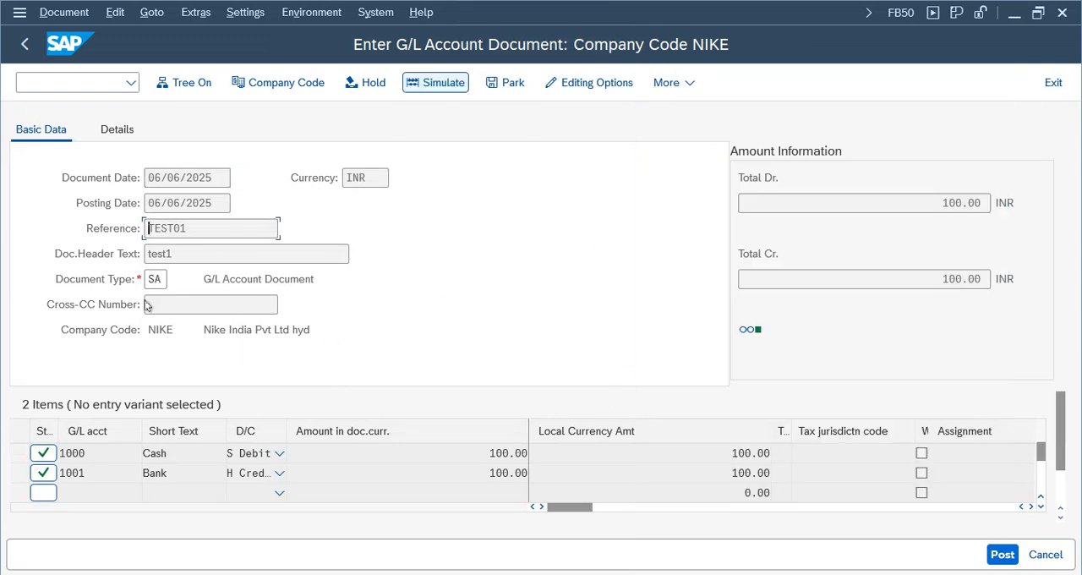
{"action": "left_click", "coordinate": [435, 83]}
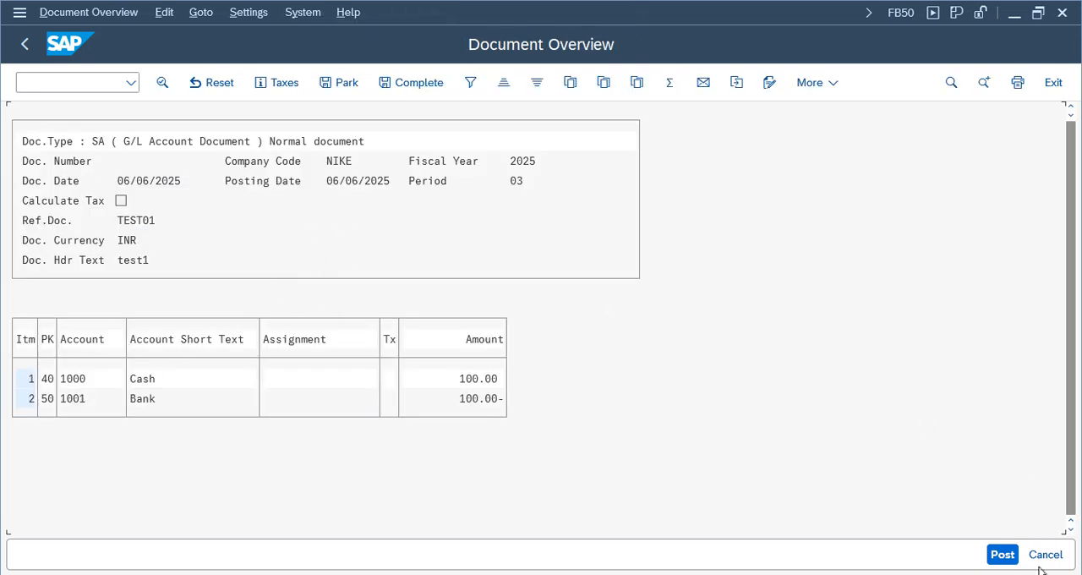
{"action": "left_click", "coordinate": [1001, 554]}
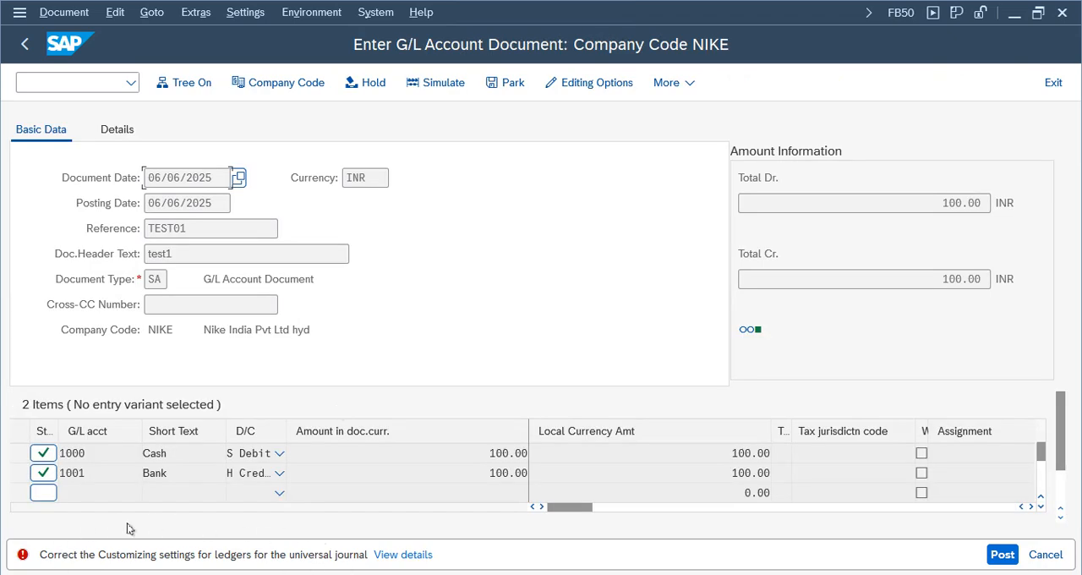
- Rerun the ledger consistency check for NIKE from the posting error details and review its messages
{"action": "left_click", "coordinate": [420, 553]}
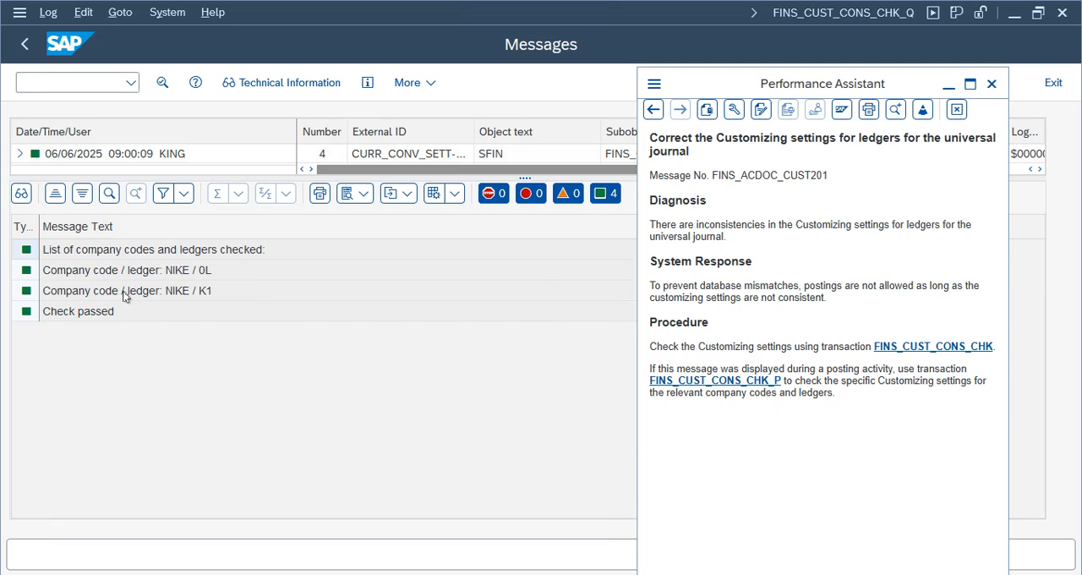
{"action": "left_click", "coordinate": [72, 312]}
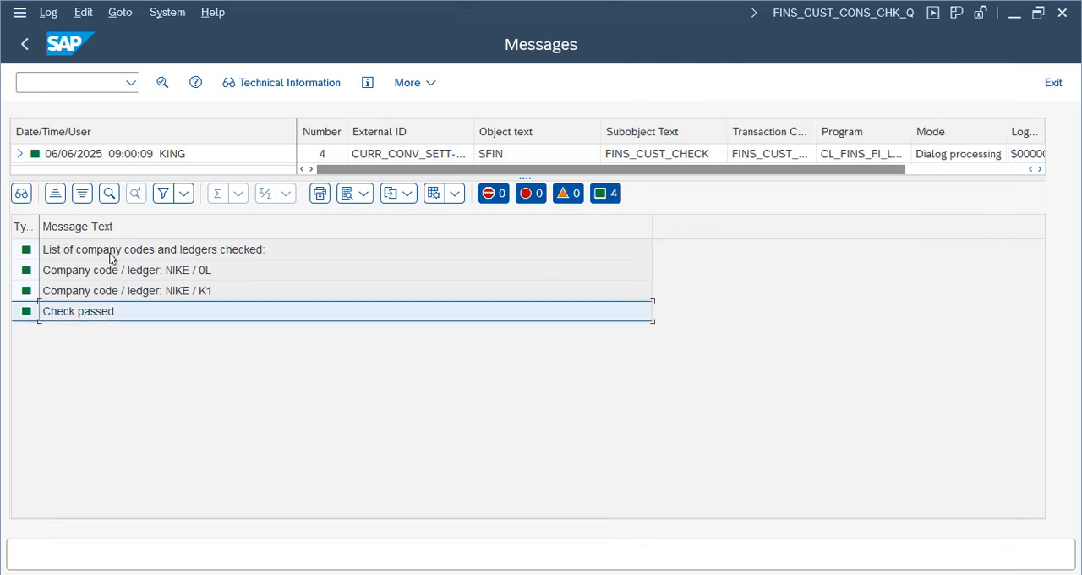
{"action": "left_click", "coordinate": [1053, 83]}
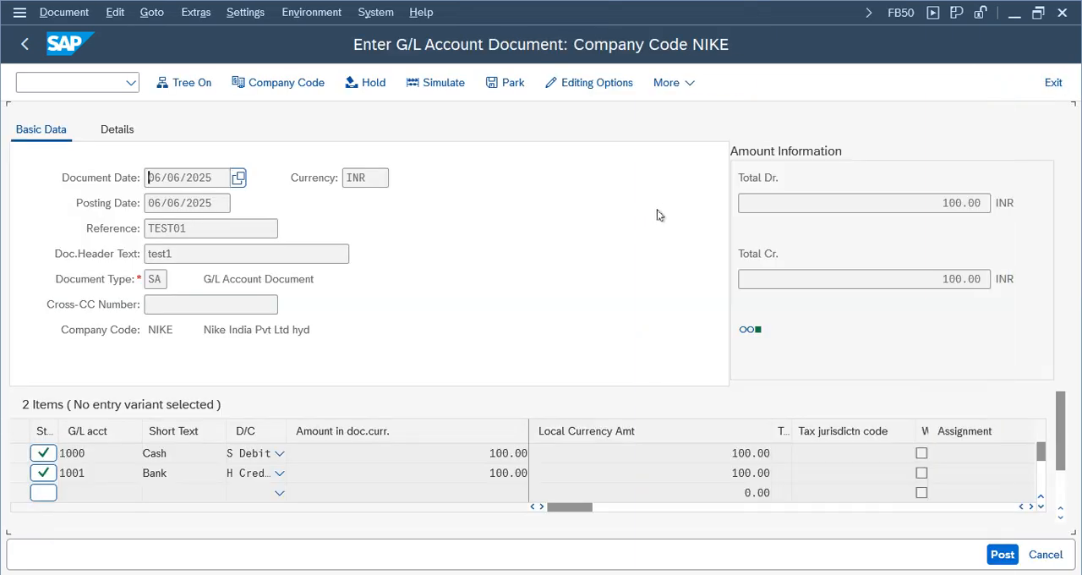
- Discard the unposted document and start a new G/L account document in FB50
{"action": "left_click", "coordinate": [1053, 82]}
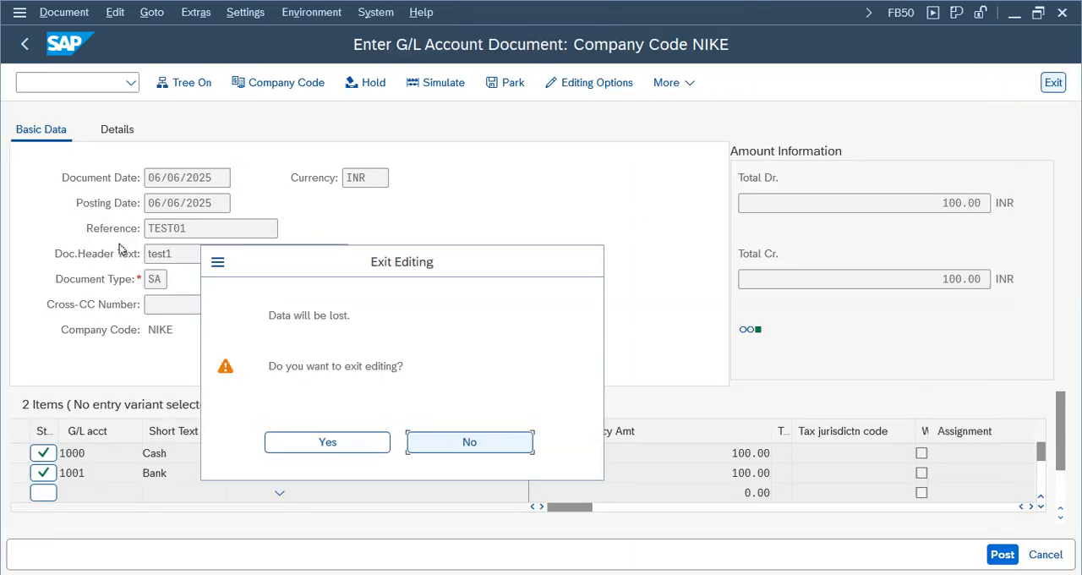
{"action": "left_click", "coordinate": [313, 441]}
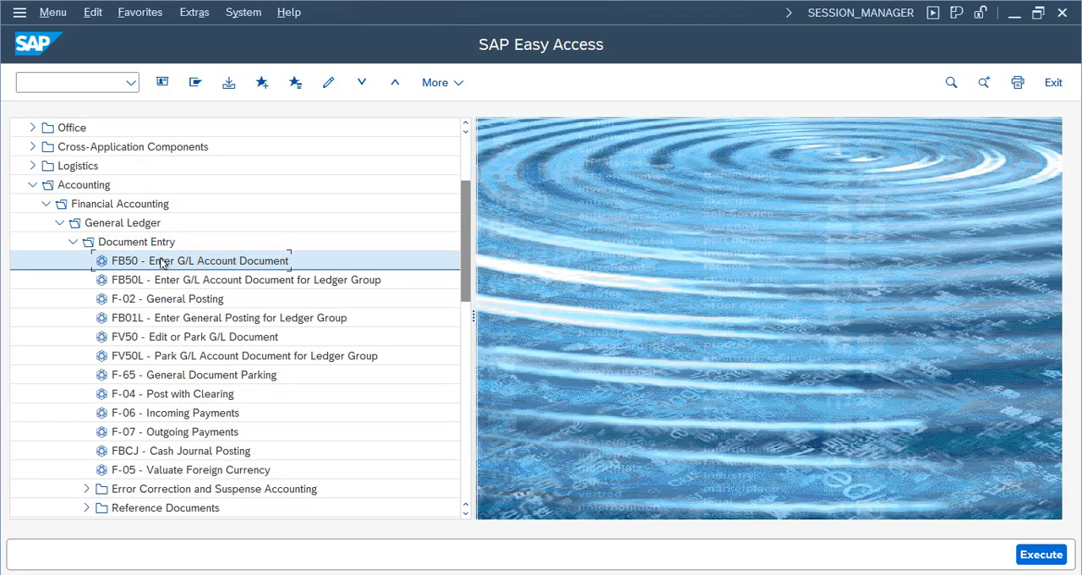
{"action": "double_click", "coordinate": [163, 261]}
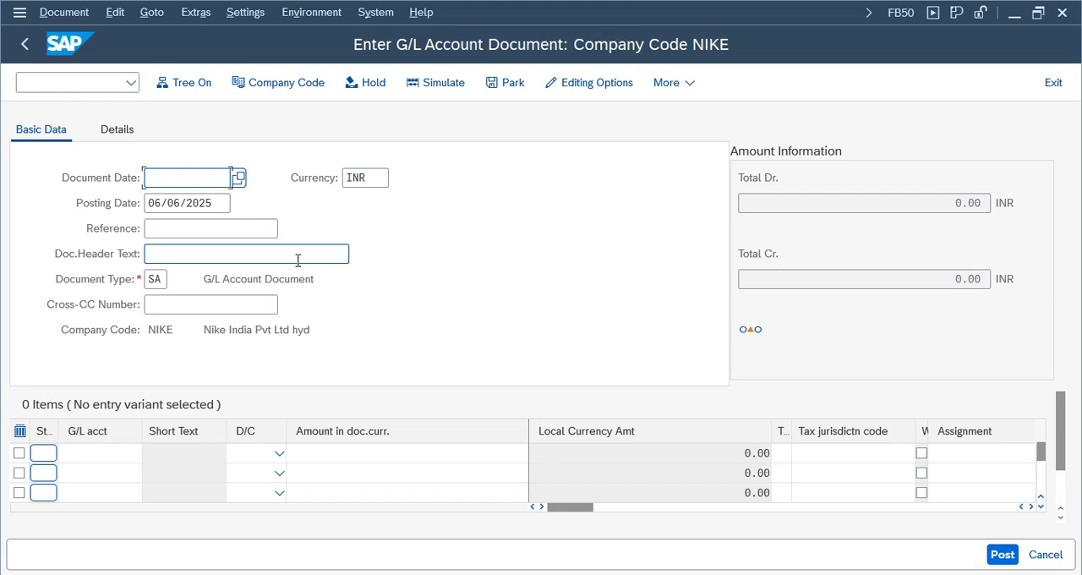
- Fill in the document header with document date 06/06/2025, reference Test01 and header text test1
{"action": "left_click", "coordinate": [164, 180]}
{"action": "left_click", "coordinate": [172, 197]}
{"action": "left_click", "coordinate": [177, 230]}
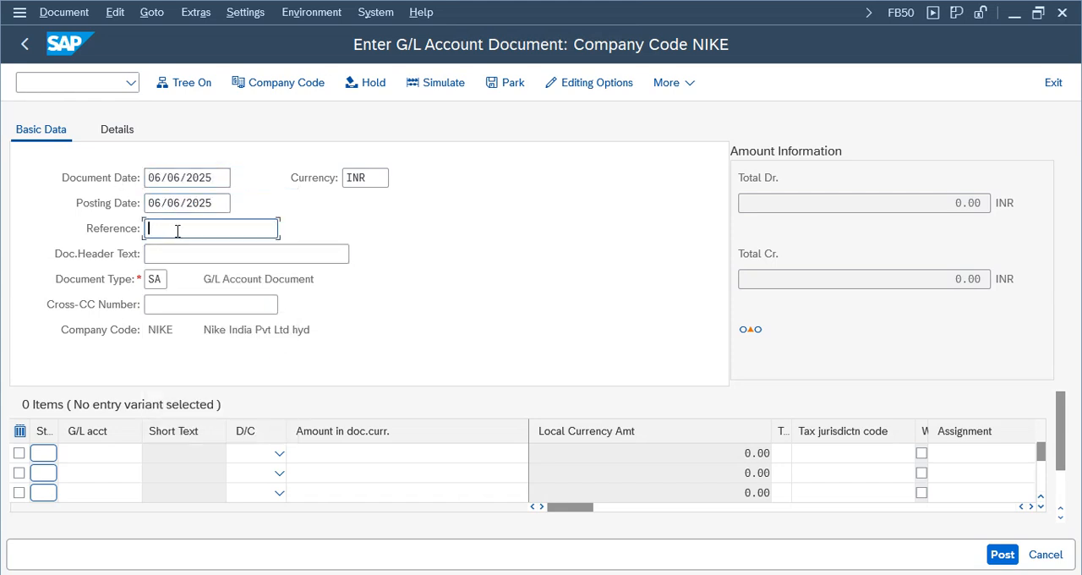
{"action": "left_click", "coordinate": [172, 14]}
{"action": "left_click", "coordinate": [200, 254]}
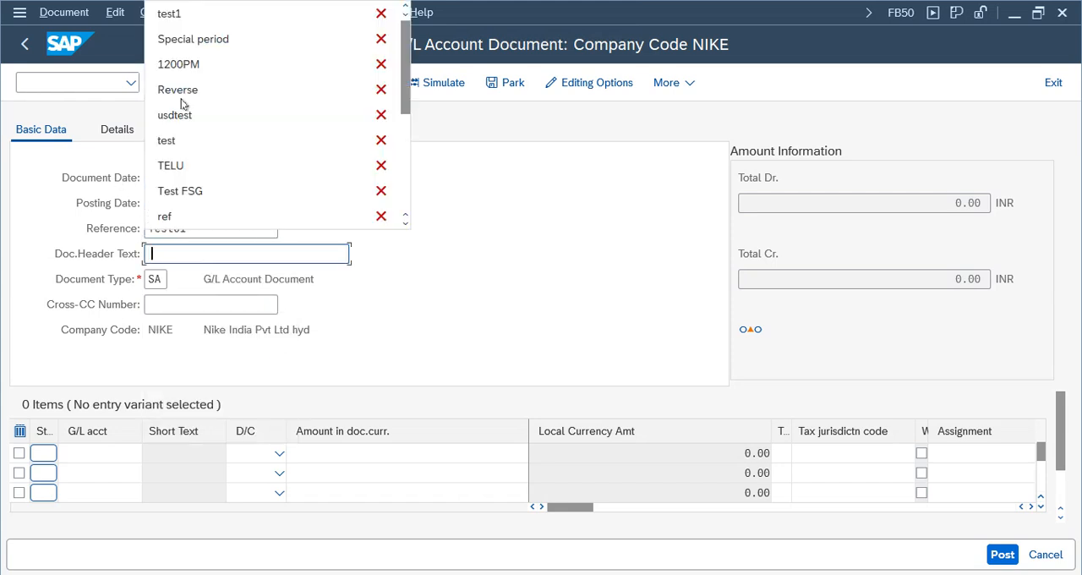
{"action": "left_click", "coordinate": [170, 14]}
- Enter two line items: G/L account 1000 as debit and G/L account 1001 as credit
{"action": "left_click", "coordinate": [104, 452]}
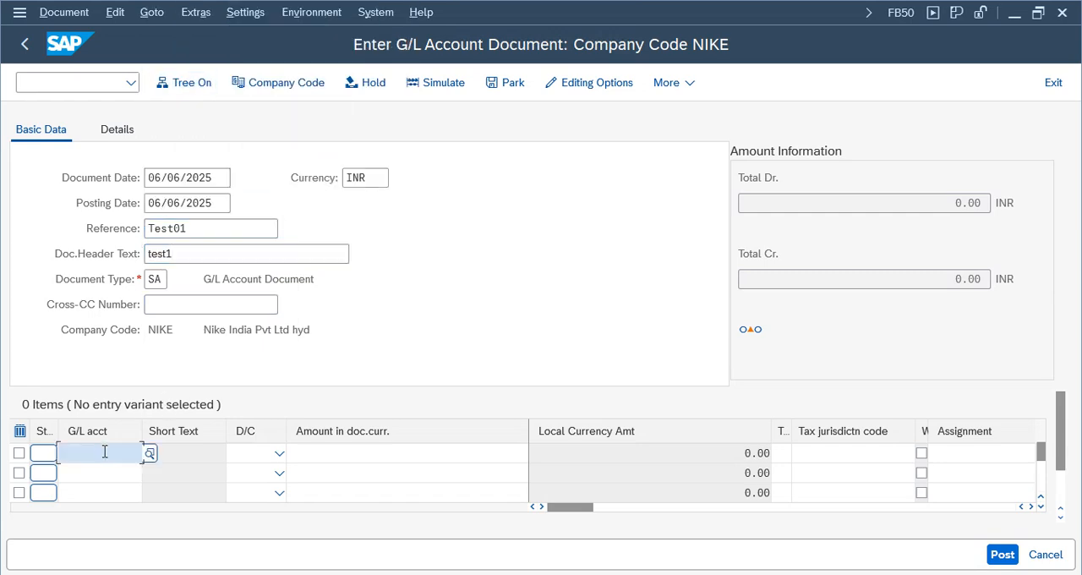
{"action": "left_click", "coordinate": [113, 203]}
{"action": "left_click", "coordinate": [95, 472]}
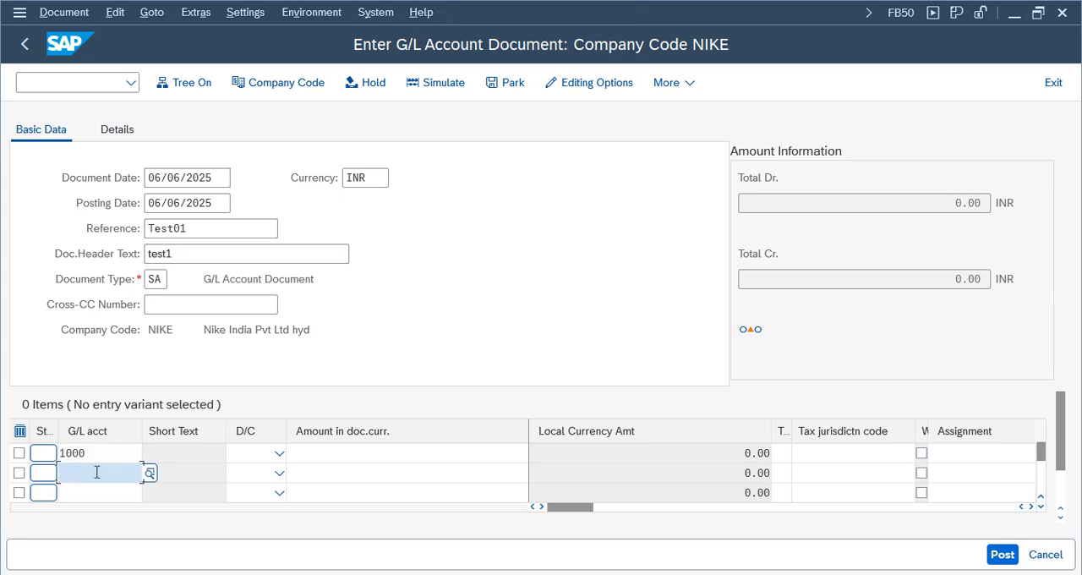
{"action": "left_click", "coordinate": [113, 247]}
{"action": "left_click", "coordinate": [282, 458]}
{"action": "left_click", "coordinate": [249, 497]}
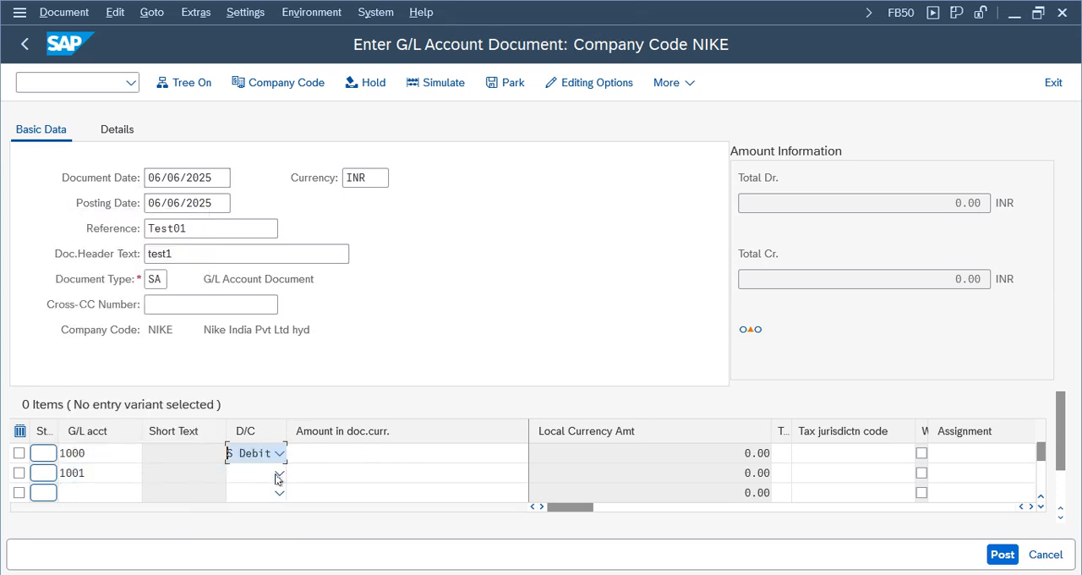
{"action": "left_click", "coordinate": [277, 474]}
{"action": "left_click", "coordinate": [250, 398]}
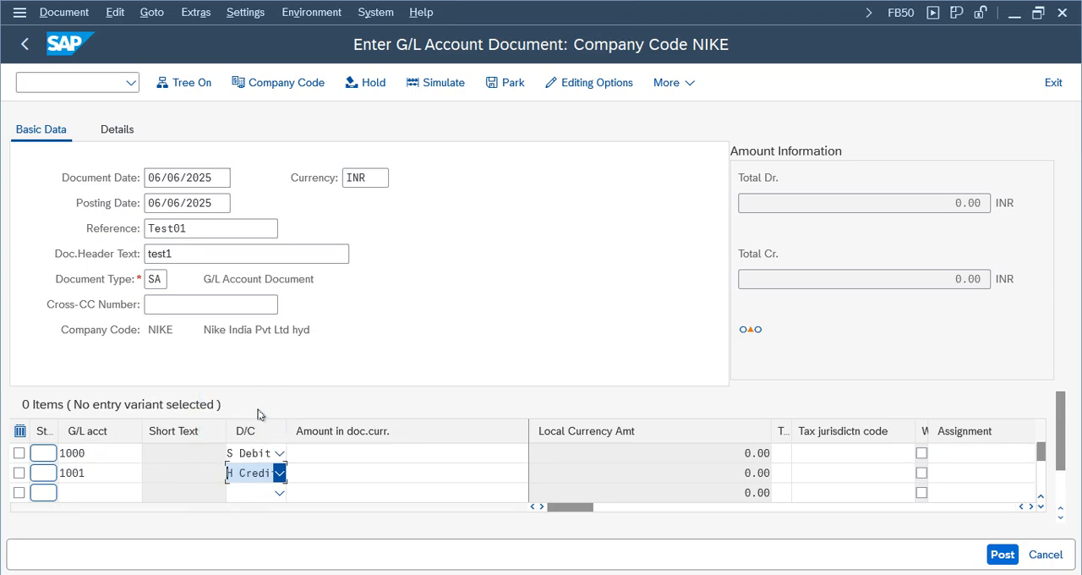
- Set the document currency amount to 100 for both the debit and the credit line
{"action": "left_click", "coordinate": [443, 453]}
{"action": "left_click", "coordinate": [397, 103]}
{"action": "left_click", "coordinate": [495, 473]}
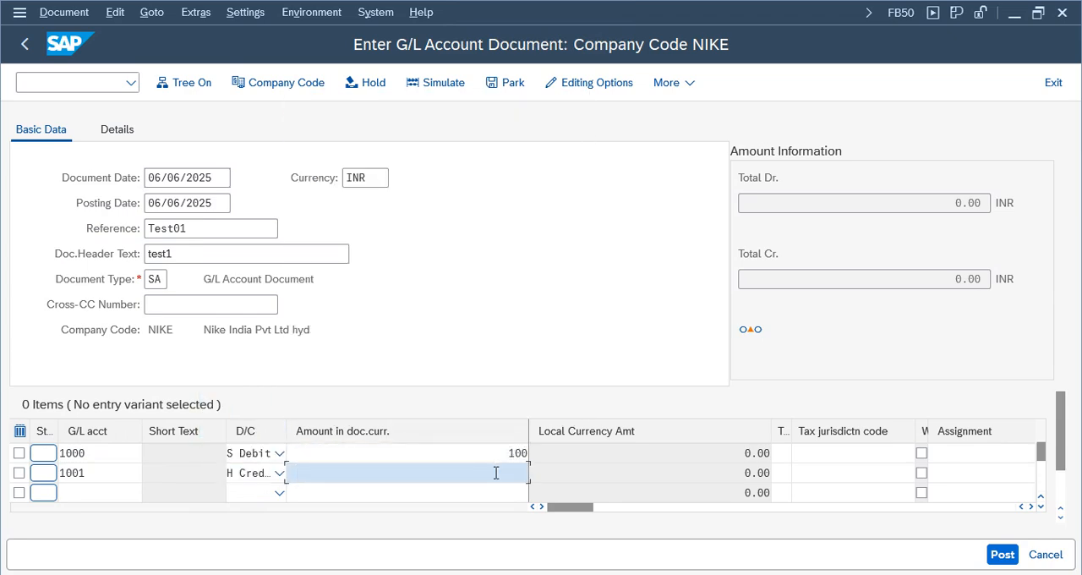
{"action": "left_click", "coordinate": [473, 122]}
- Simulate the G/L document to review its line items, and return to the entry screen
{"action": "left_click", "coordinate": [433, 82]}
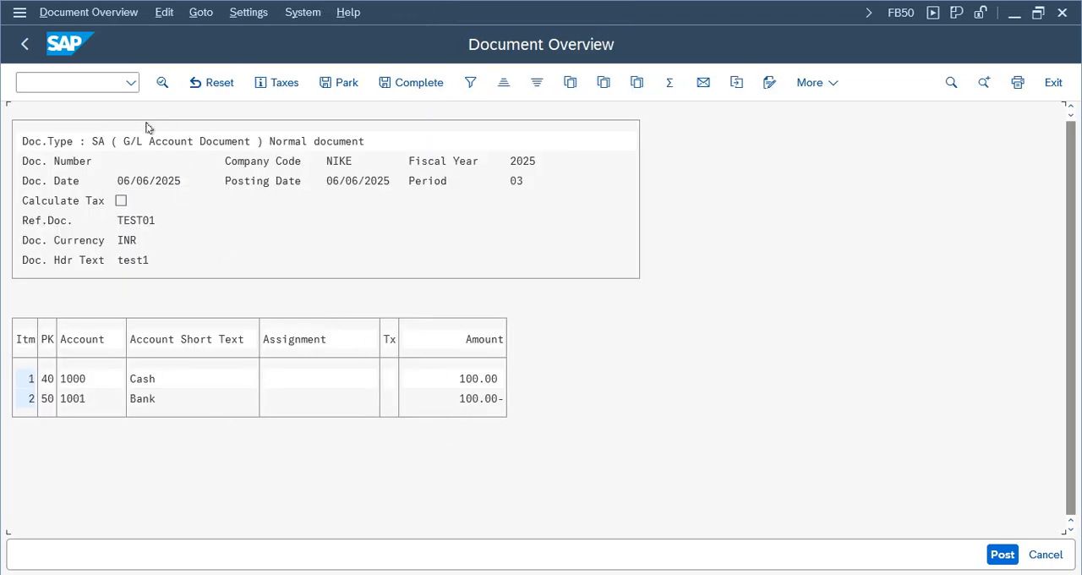
{"action": "left_click", "coordinate": [24, 43]}
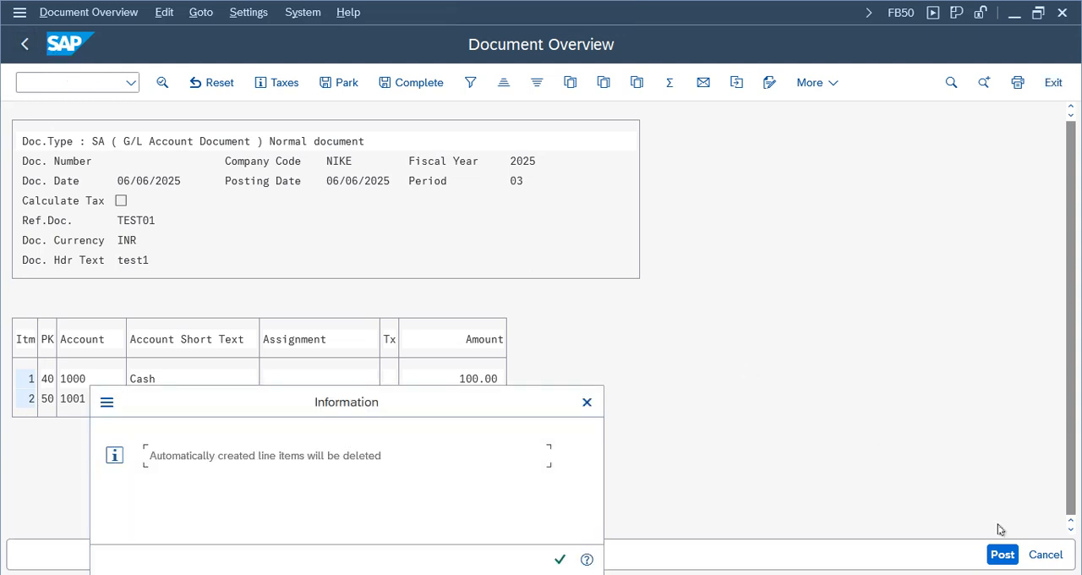
{"action": "left_click", "coordinate": [558, 558]}
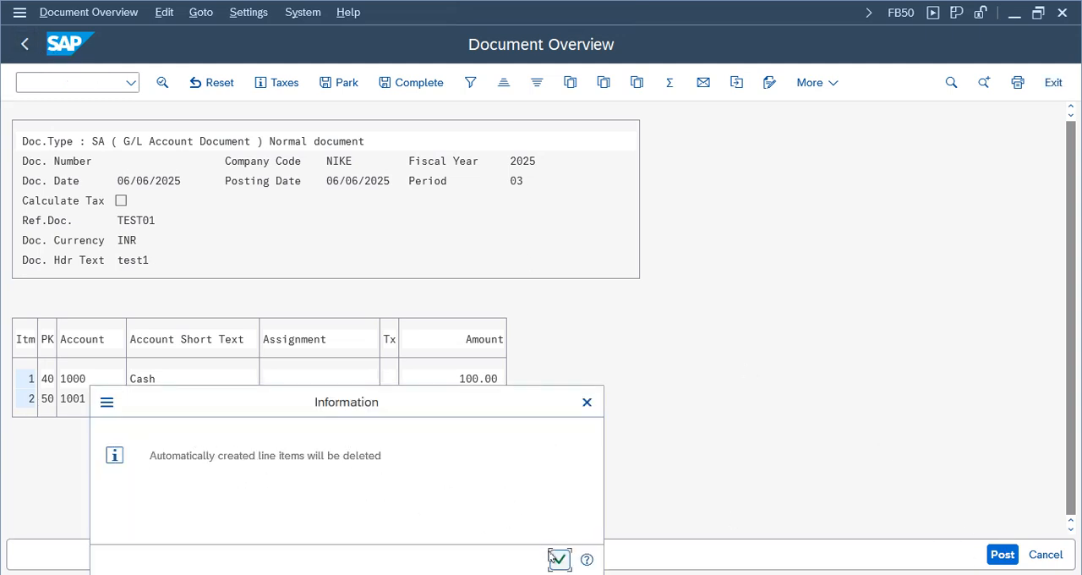
{"action": "left_click", "coordinate": [560, 558]}
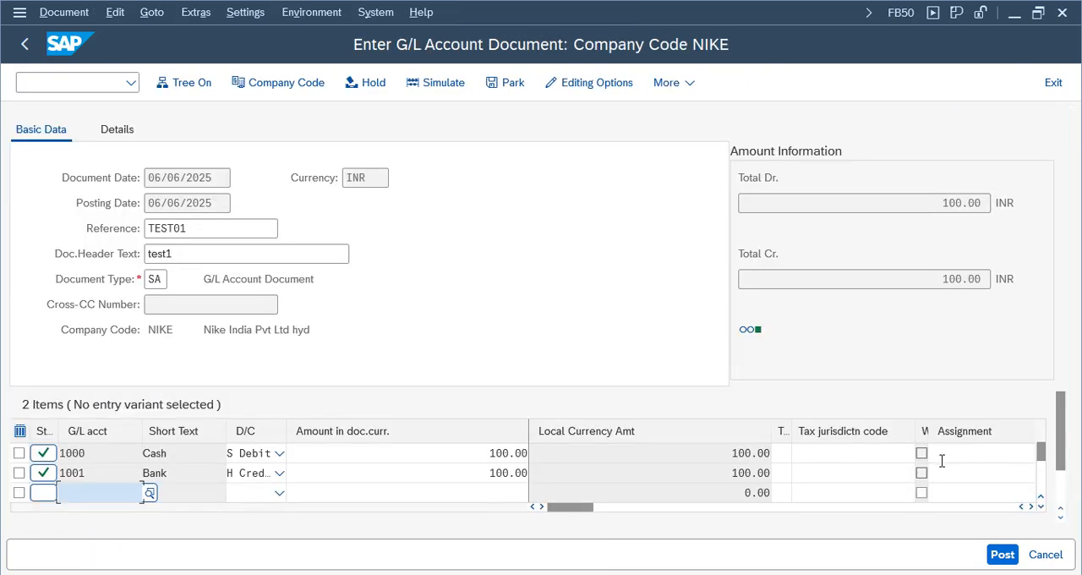
- Post the balanced G/L account document in company code NIKE
{"action": "left_click", "coordinate": [1003, 554]}
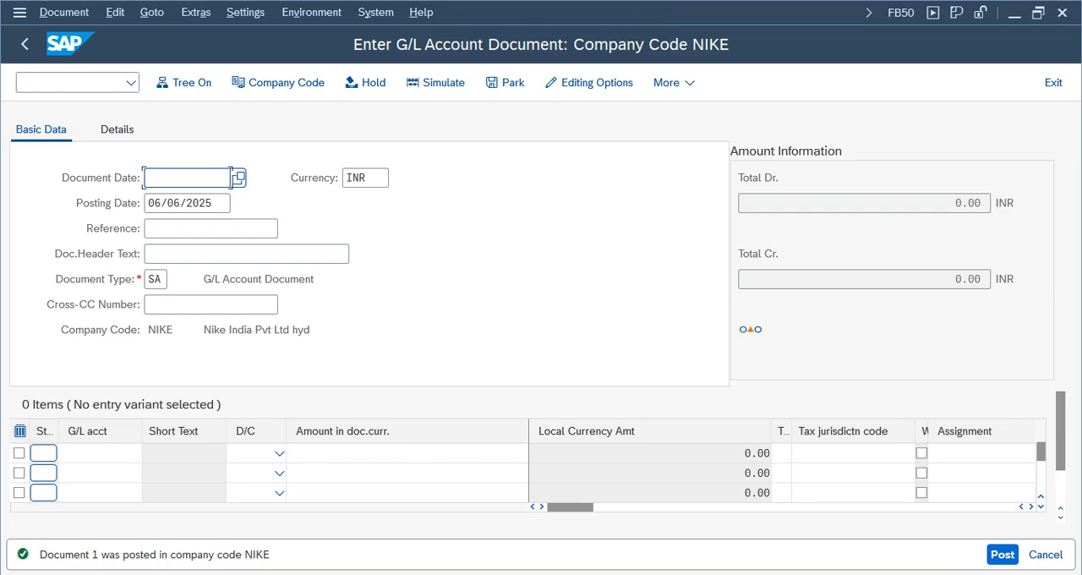
- Switch to the FI Working Notes spreadsheet in Google Sheets and enter "Amount toleRANCE" in cell O249 of the 8 AM sheet
{"action": "key", "text": "alt+Tab"}
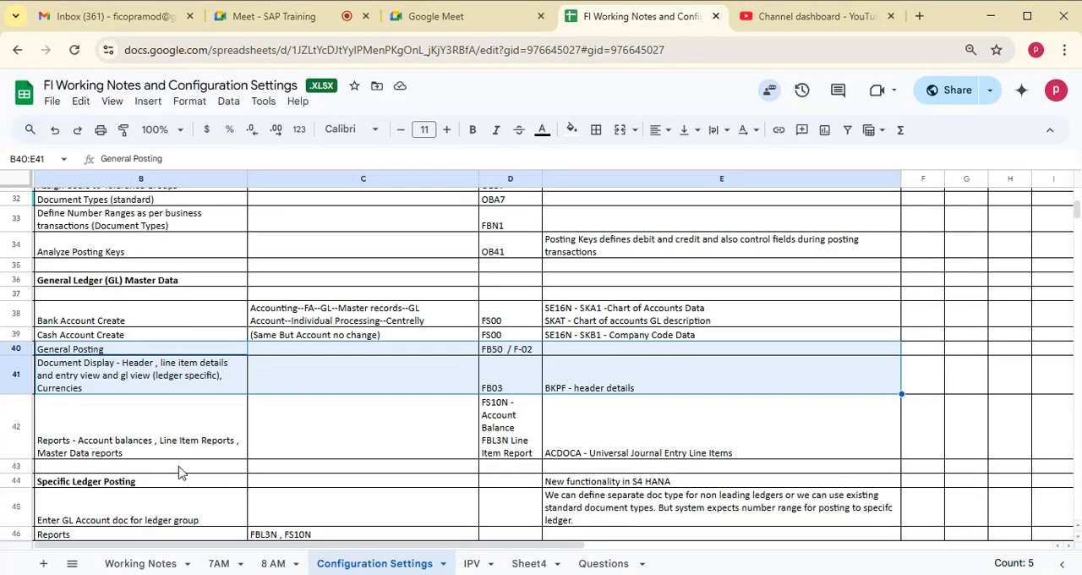
{"action": "left_click", "coordinate": [275, 565]}
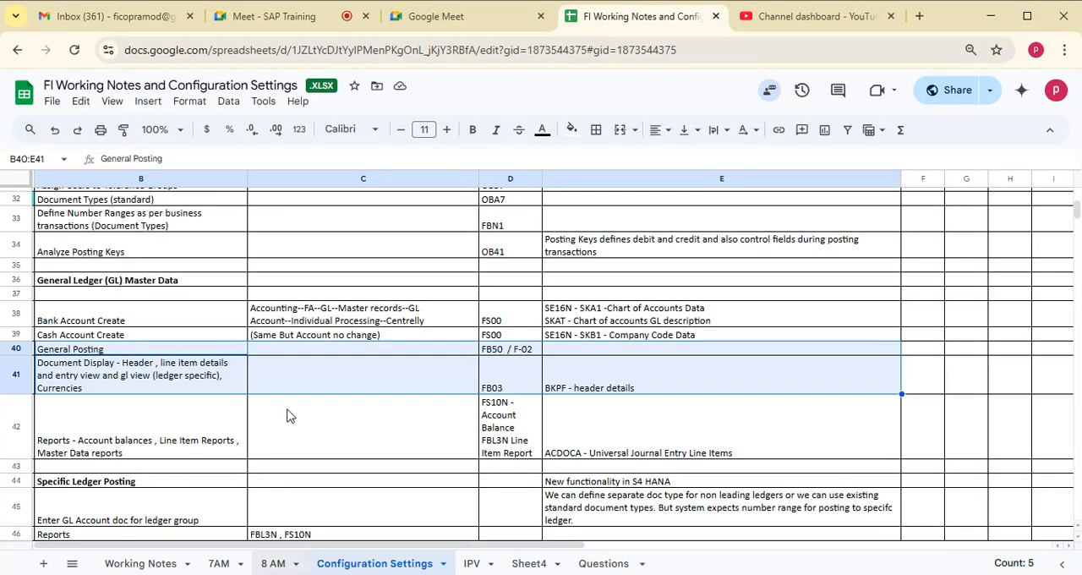
{"action": "left_click", "coordinate": [126, 409]}
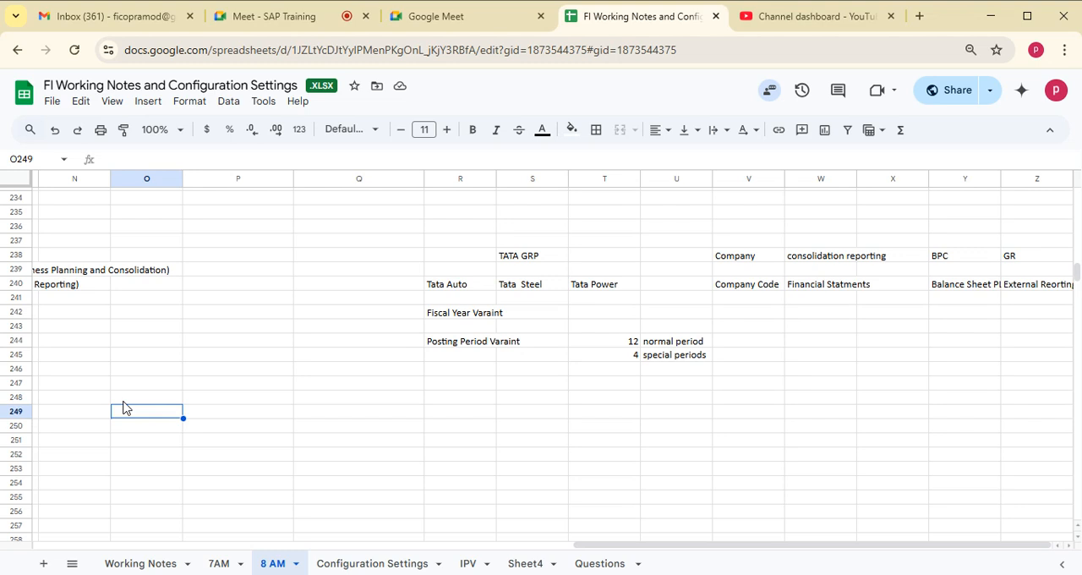
{"action": "left_click", "coordinate": [206, 420]}
{"action": "left_click", "coordinate": [148, 420]}
{"action": "type", "text": "Amount to"}
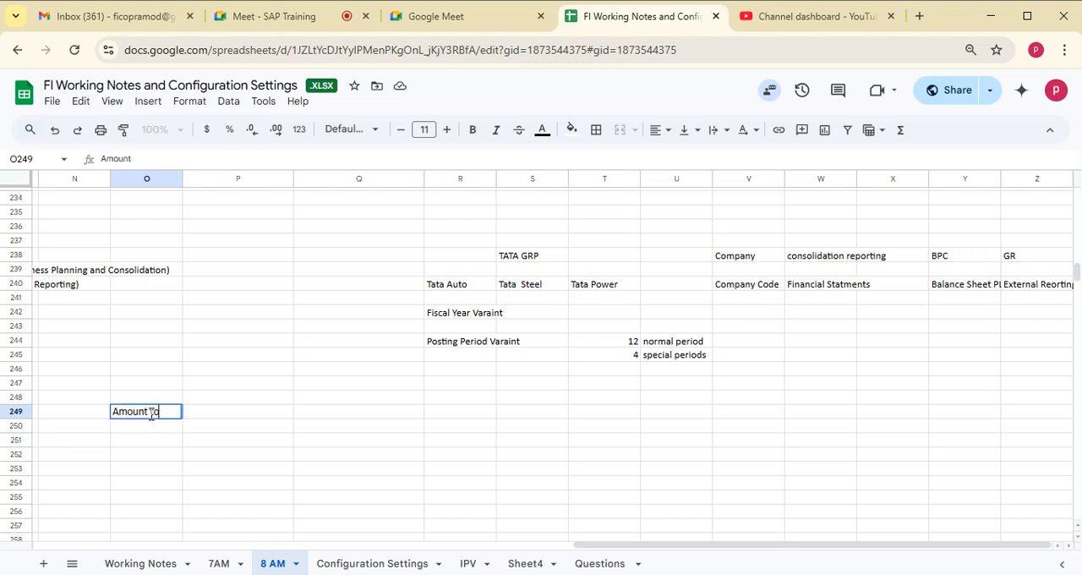
{"action": "type", "text": "lerNC"}
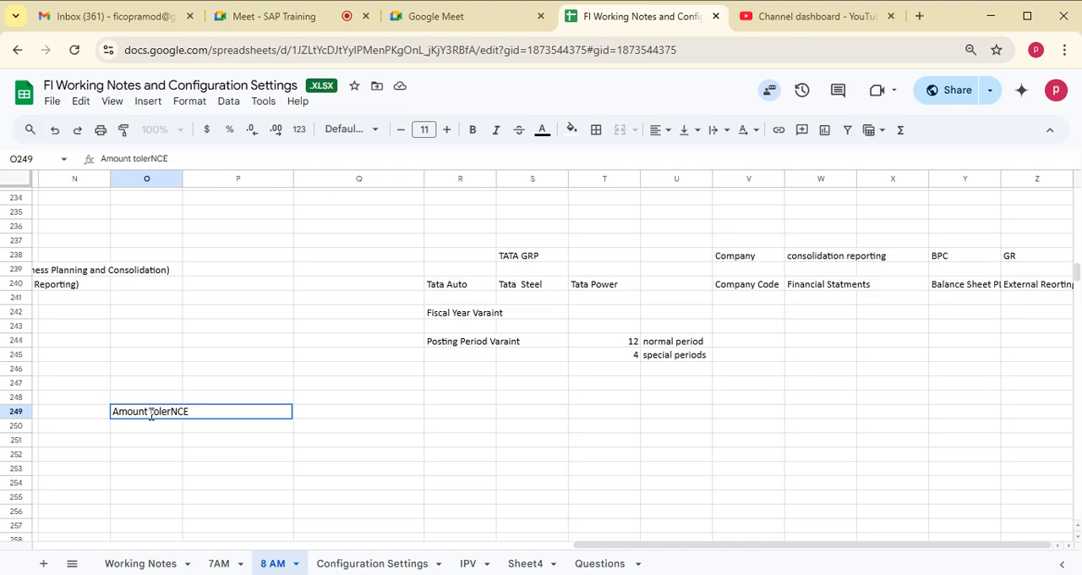
{"action": "type", "text": "E"}
{"action": "key", "text": "BackSpace"}
{"action": "key", "text": "BackSpace"}
{"action": "key", "text": "BackSpace"}
{"action": "key", "text": "BackSpace"}
{"action": "type", "text": "RANCE"}
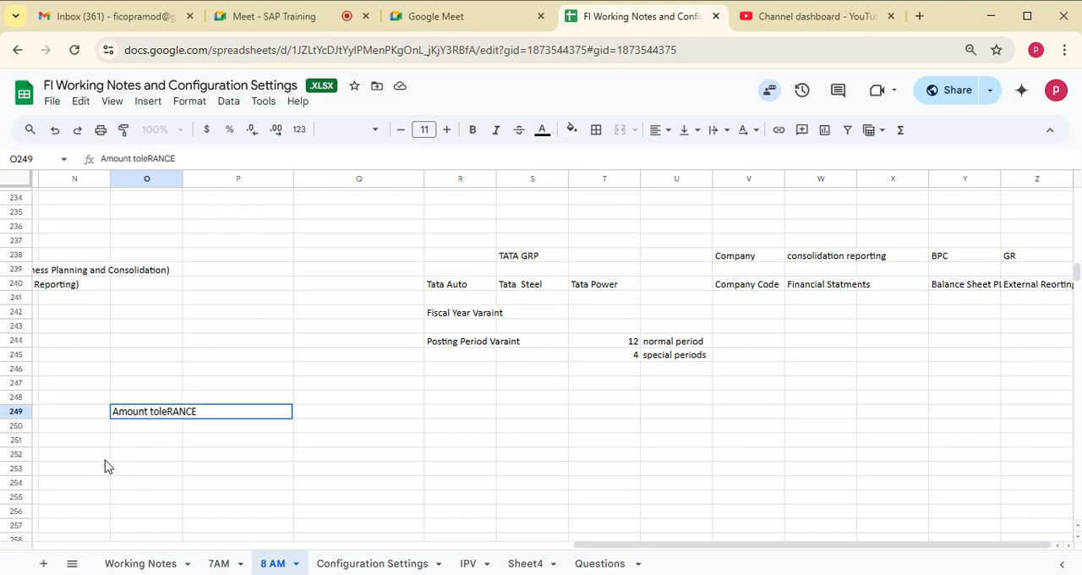
{"action": "key", "text": "Return"}
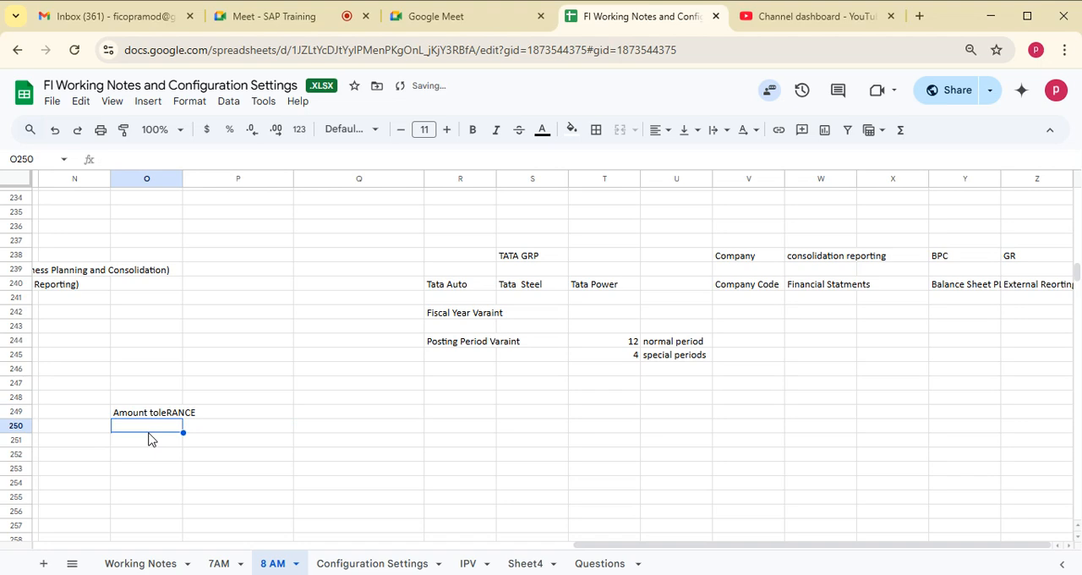
- Add the note "Number range for doc type" in cell O250, directly below the tolerance note
{"action": "type", "text": "Number ran"}
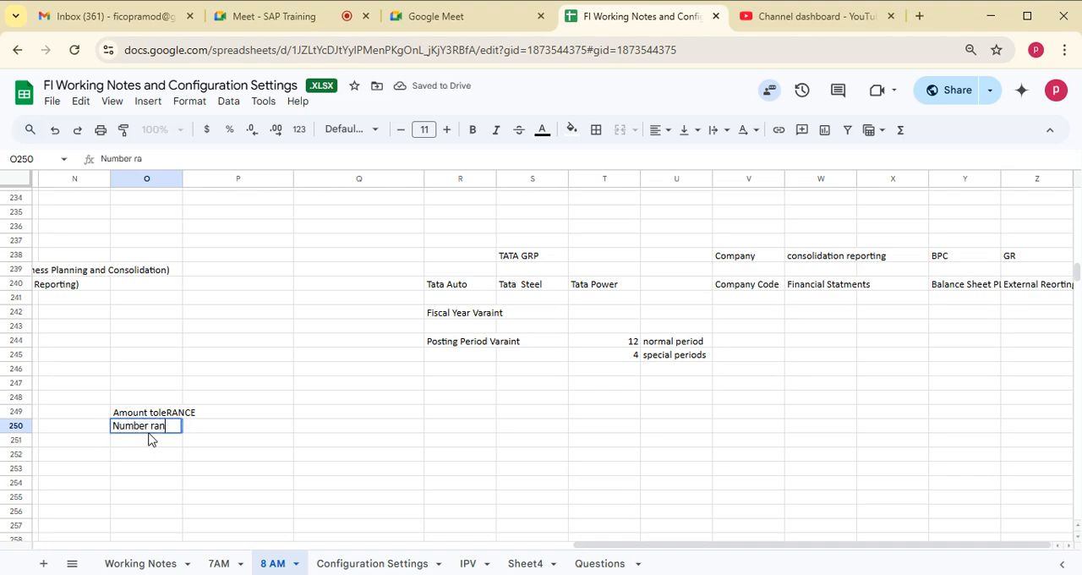
{"action": "type", "text": "ge for doc type"}
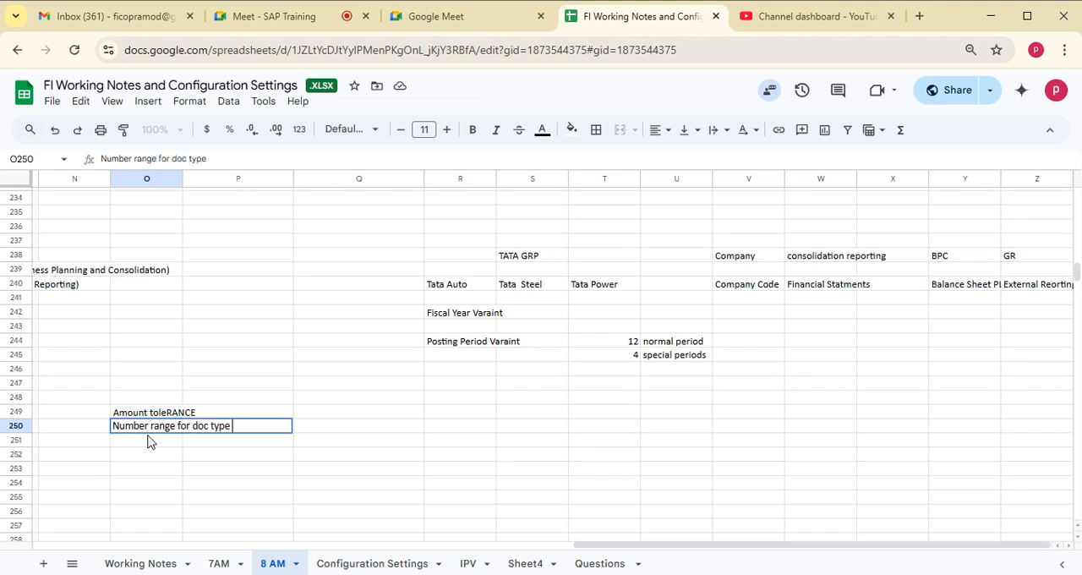
{"action": "key", "text": "Return"}
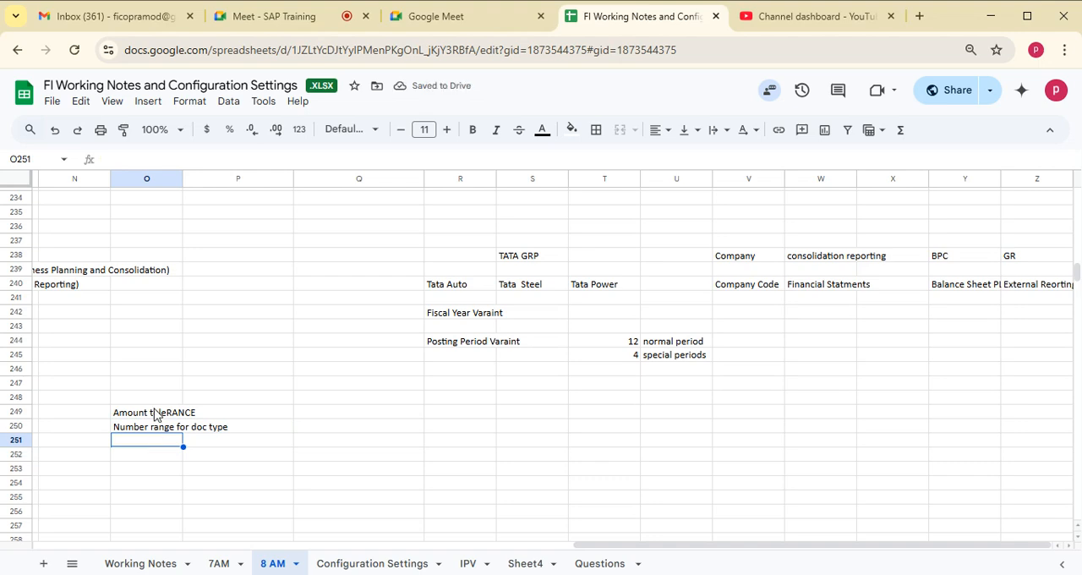
- Enter "Open period" in cell O248, directly above the tolerance note
{"action": "left_click", "coordinate": [152, 397]}
{"action": "type", "text": "Open"}
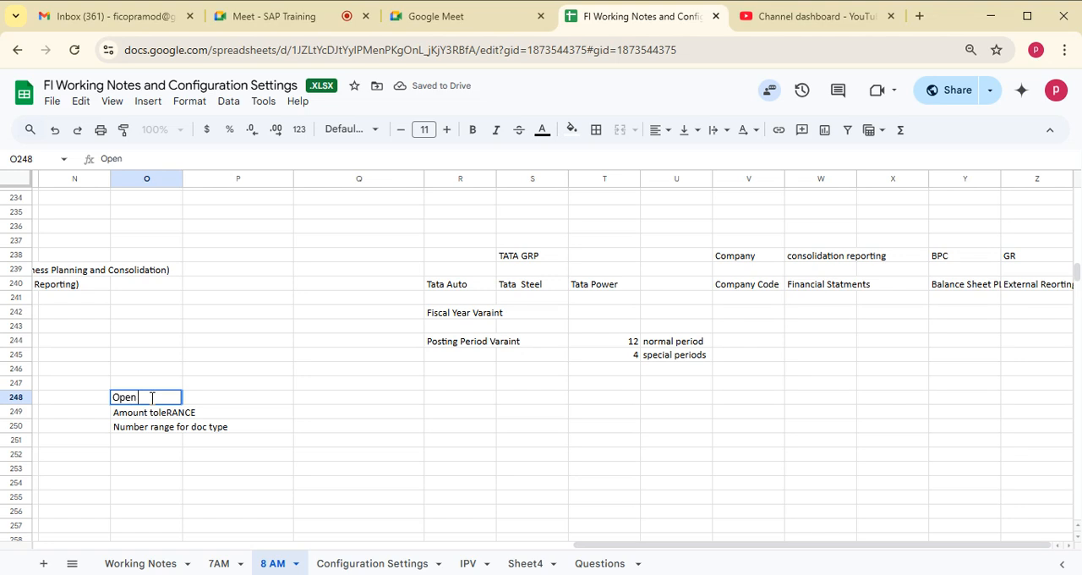
{"action": "type", "text": " period"}
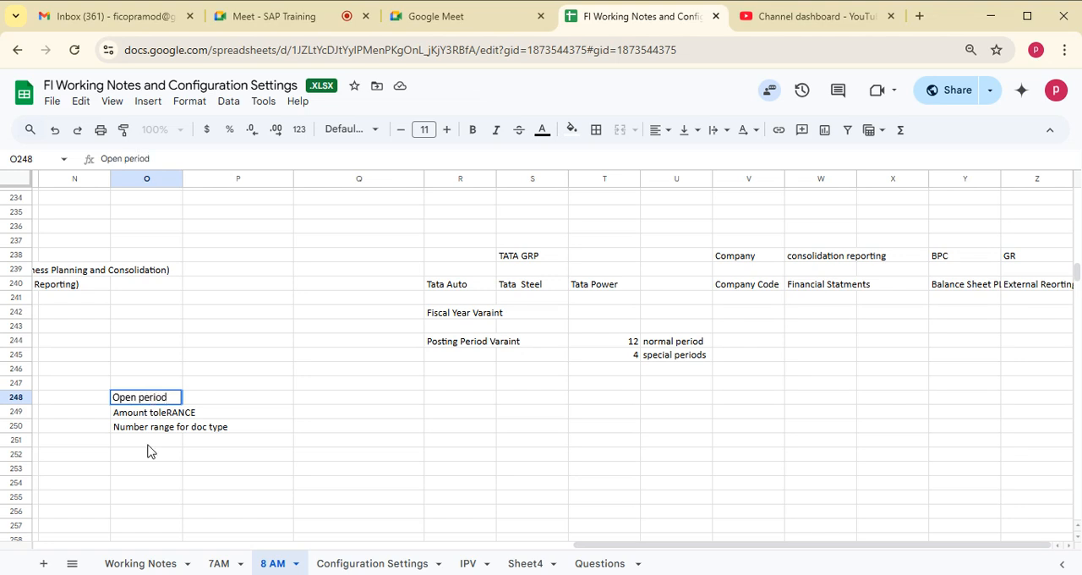
{"action": "key", "text": "Down"}
{"action": "key", "text": "Down"}
{"action": "key", "text": "Down"}
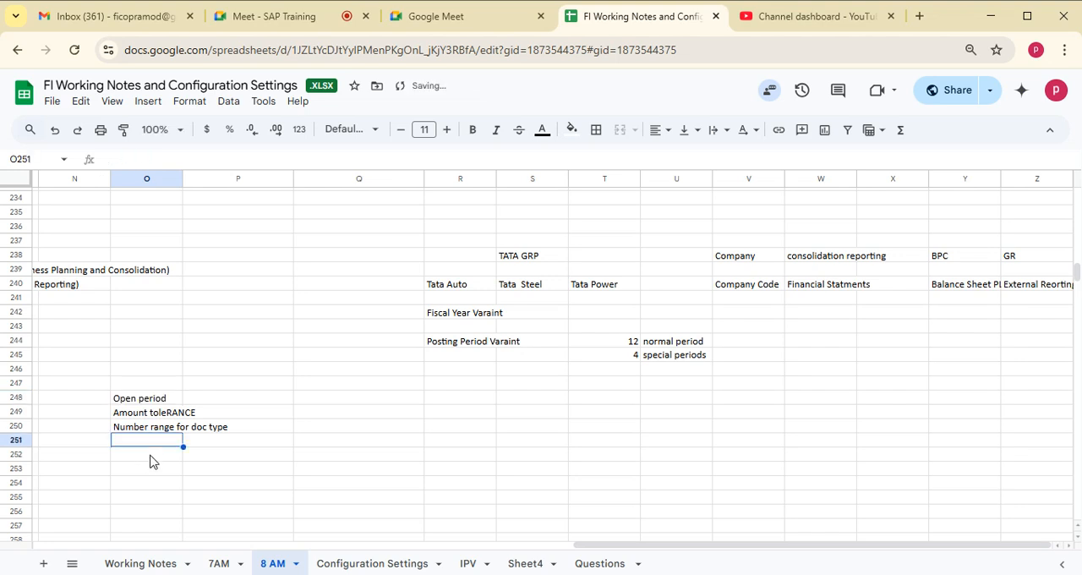
- Add the note "Ledgers - not relevant ledgers deleted" in cell O251
{"action": "type", "text": "Ledgers -"}
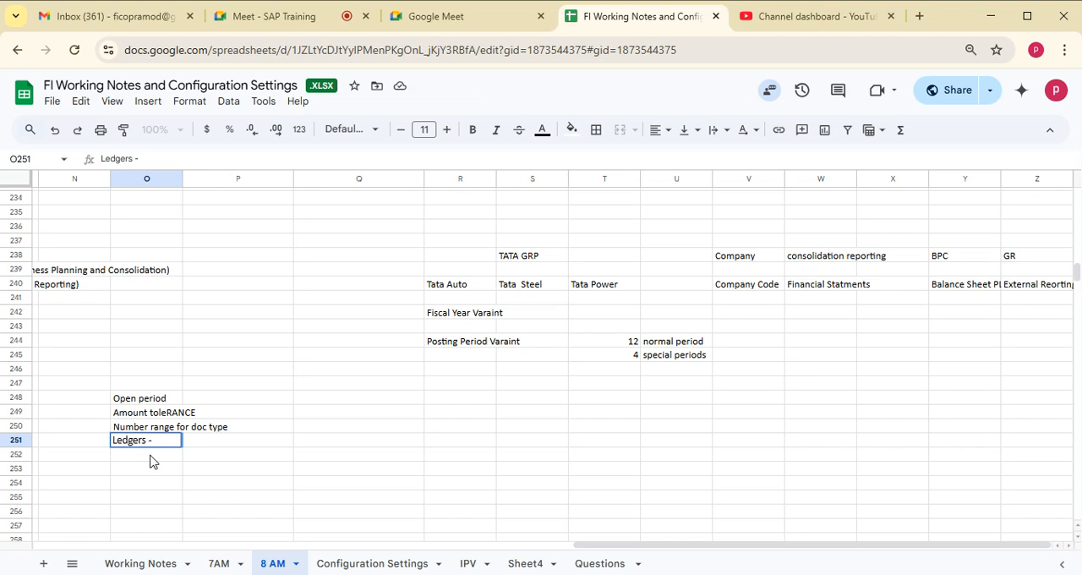
{"action": "type", "text": " not rele"}
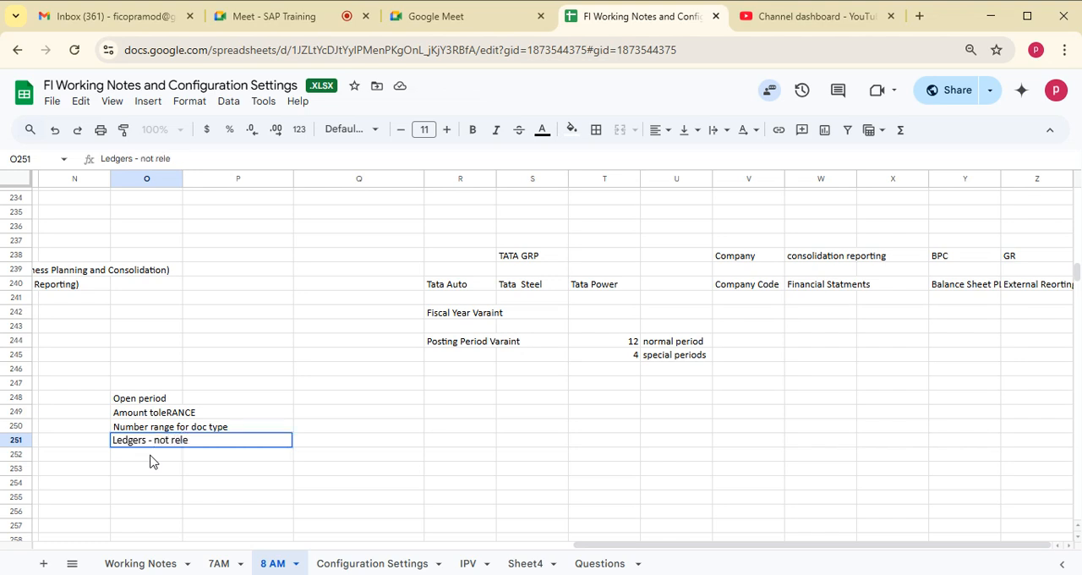
{"action": "type", "text": "vant ledge"}
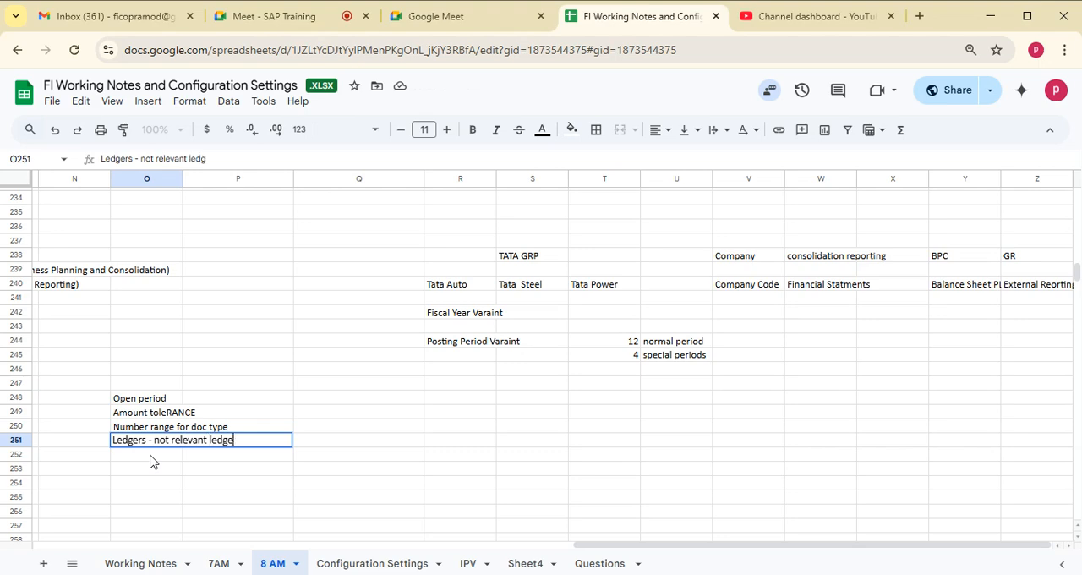
{"action": "type", "text": "rs deleted"}
{"action": "key", "text": "Return"}
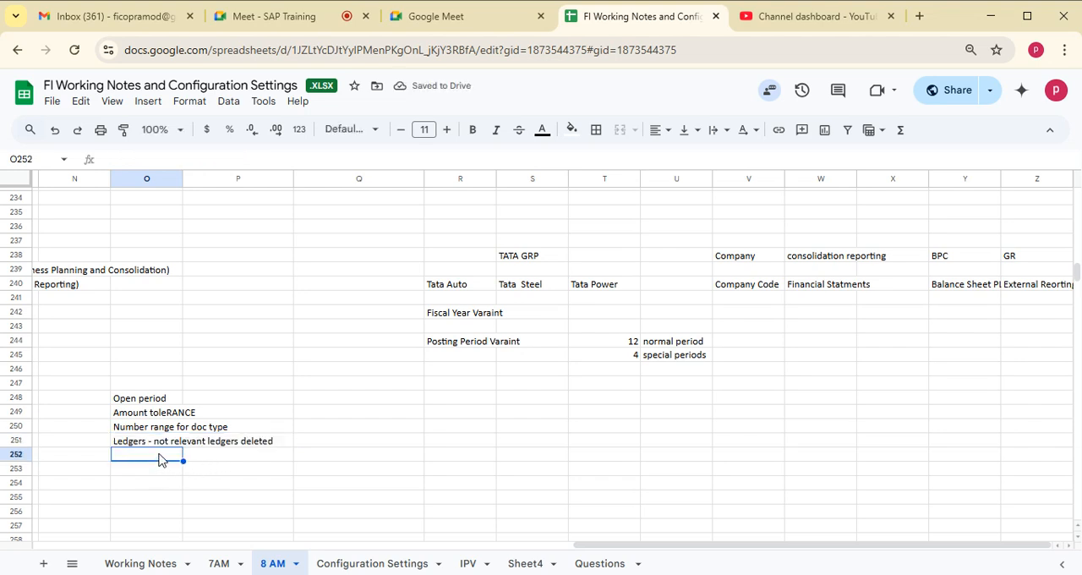
- Add the note "currency conversion" in cell O252, below the ledgers note
{"action": "double_click", "coordinate": [160, 455]}
{"action": "type", "text": "currency conv"}
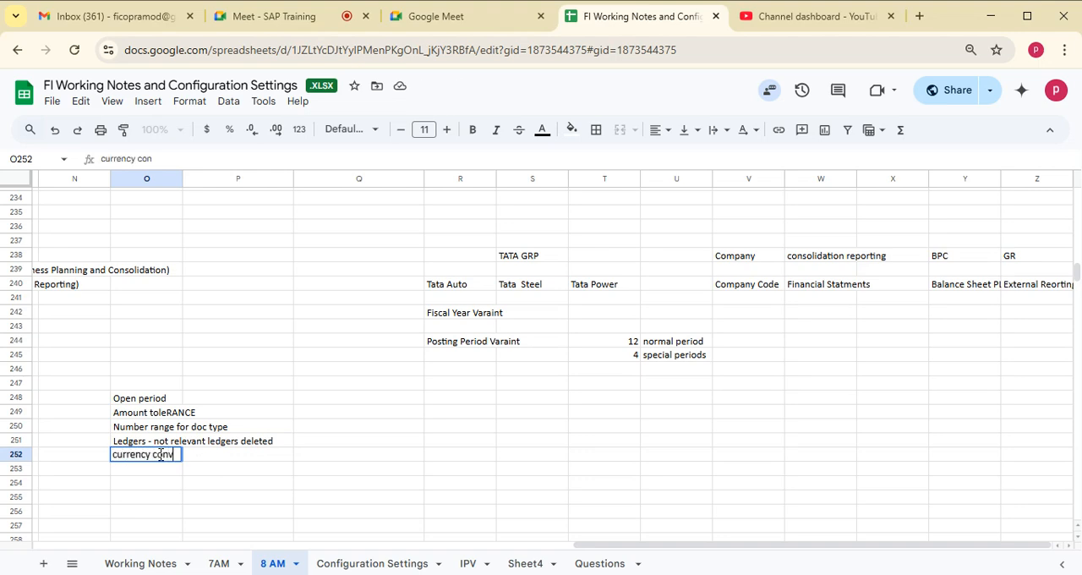
{"action": "type", "text": "ersion"}
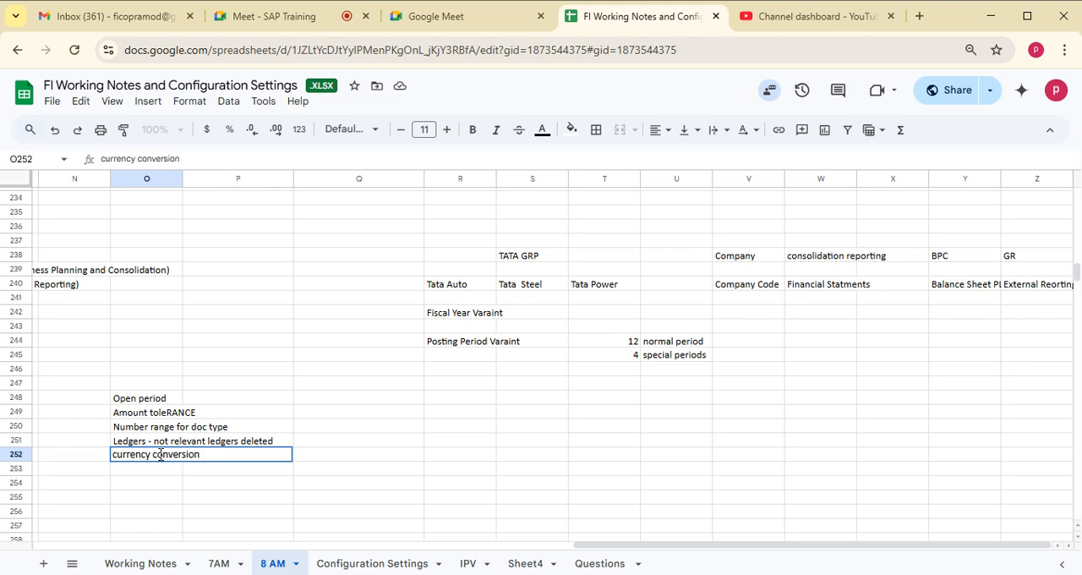
{"action": "left_click", "coordinate": [144, 500]}
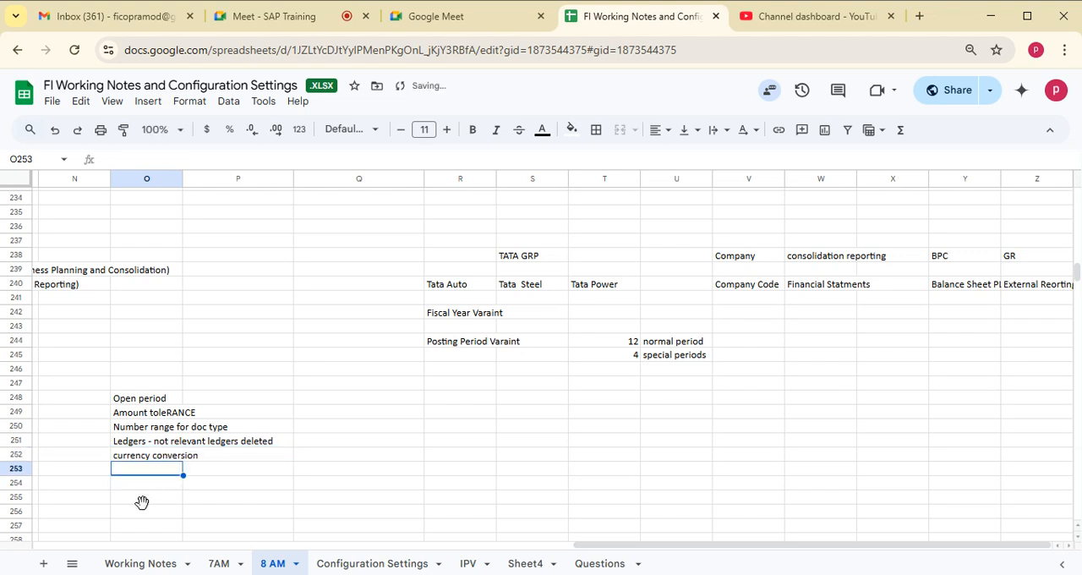
{"action": "left_click", "coordinate": [142, 401]}
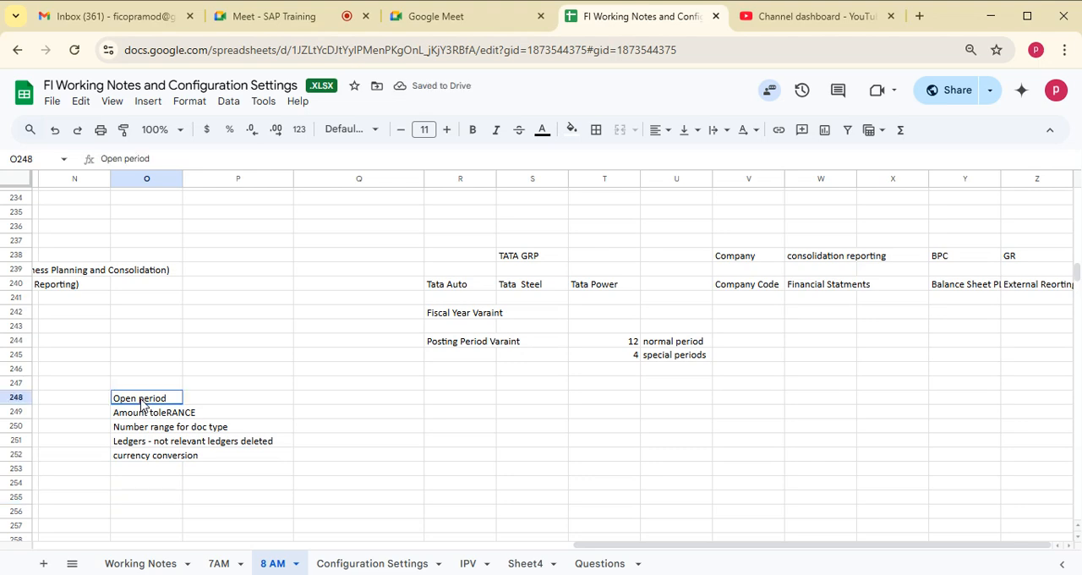
{"action": "left_click_drag", "start_coordinate": [141, 417], "coordinate": [147, 458]}
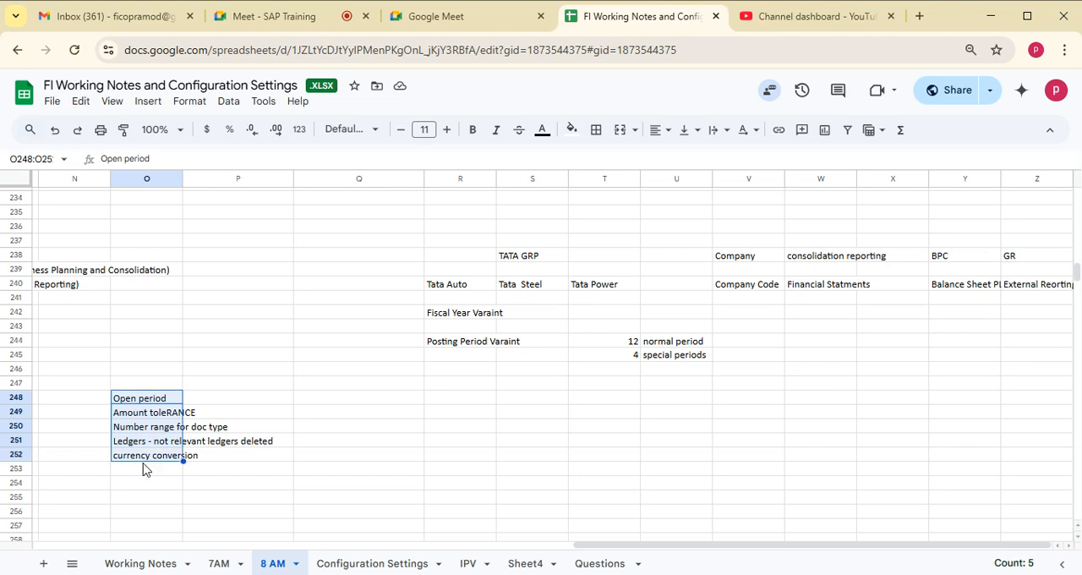
{"action": "left_click", "coordinate": [147, 482]}
{"action": "left_click_drag", "start_coordinate": [138, 399], "coordinate": [136, 455]}
- Close the list of notes with "1st doc" in cell O253
{"action": "left_click", "coordinate": [153, 469]}
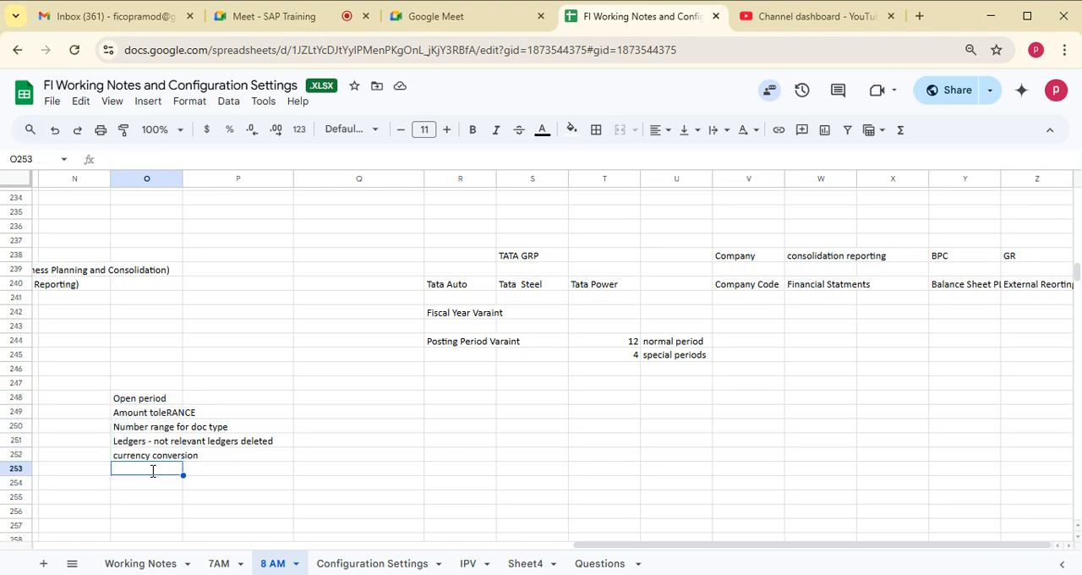
{"action": "type", "text": "1st doc"}
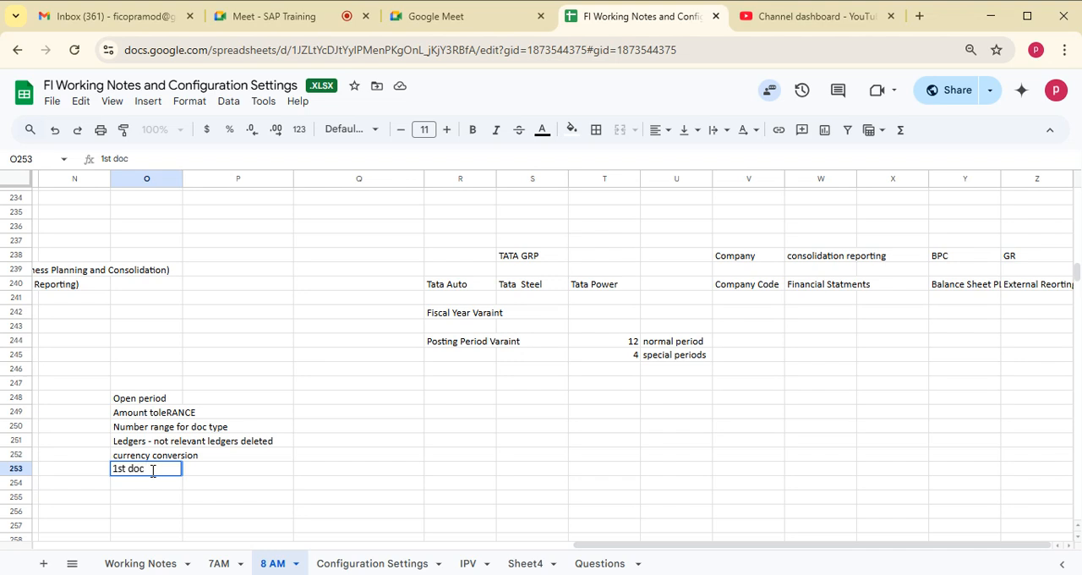
{"action": "left_click", "coordinate": [462, 385]}
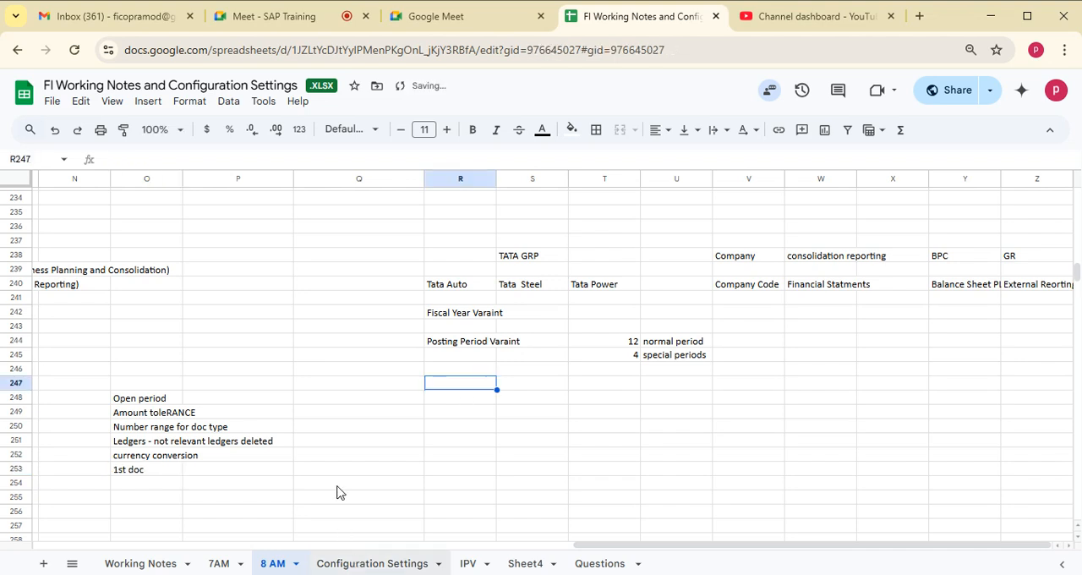
- Review the Configuration Settings sheet from the enterprise structure settings down to the General Ledger master data, and return to SAP
{"action": "key", "text": "ctrl+shift+Page_Down"}
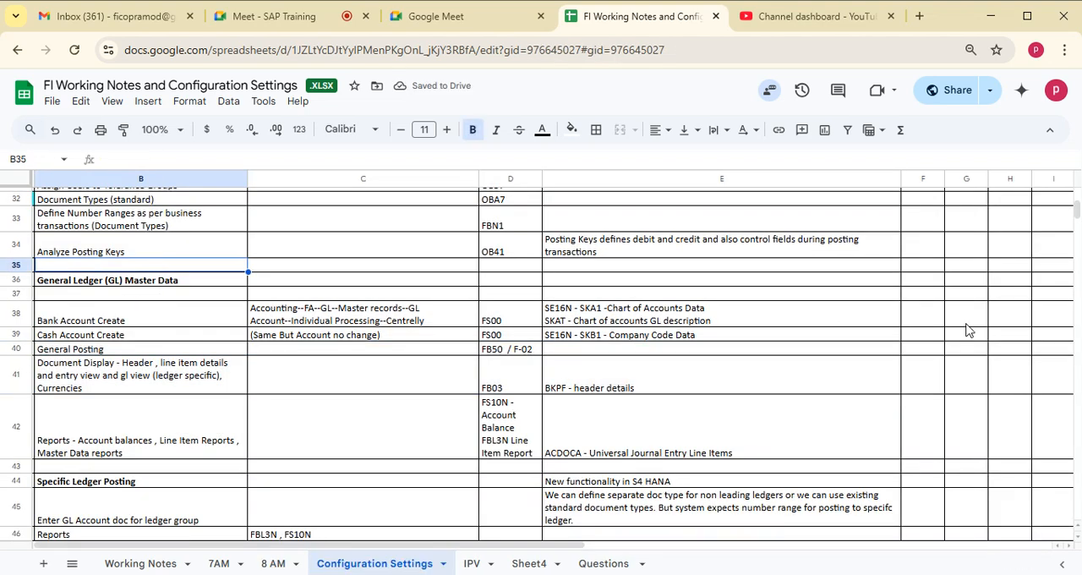
{"action": "left_click_drag", "start_coordinate": [1076, 212], "coordinate": [1077, 191]}
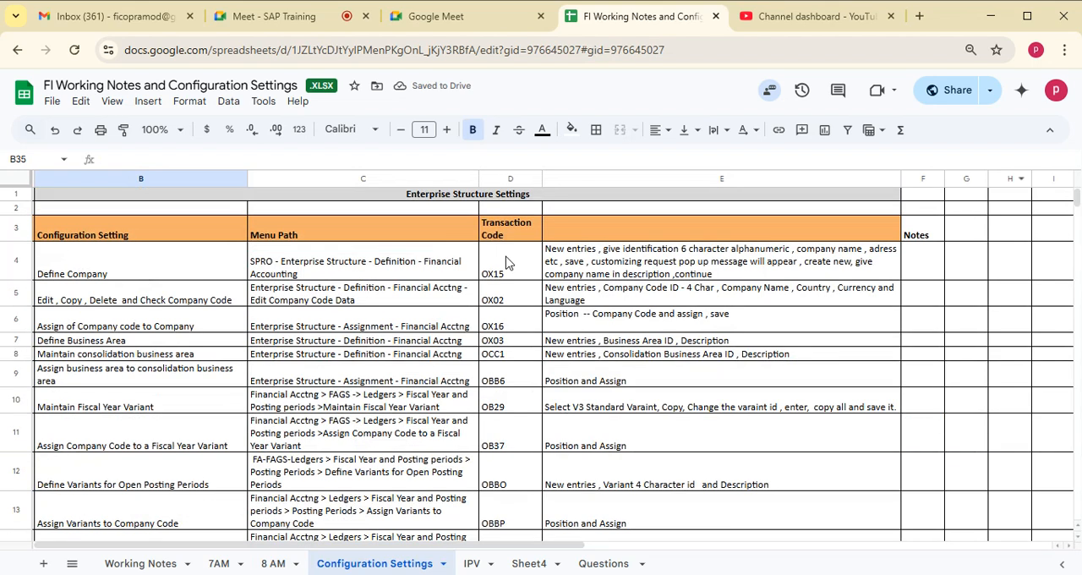
{"action": "left_click", "coordinate": [110, 233]}
{"action": "left_click_drag", "start_coordinate": [110, 371], "coordinate": [203, 289]}
{"action": "left_click", "coordinate": [358, 265]}
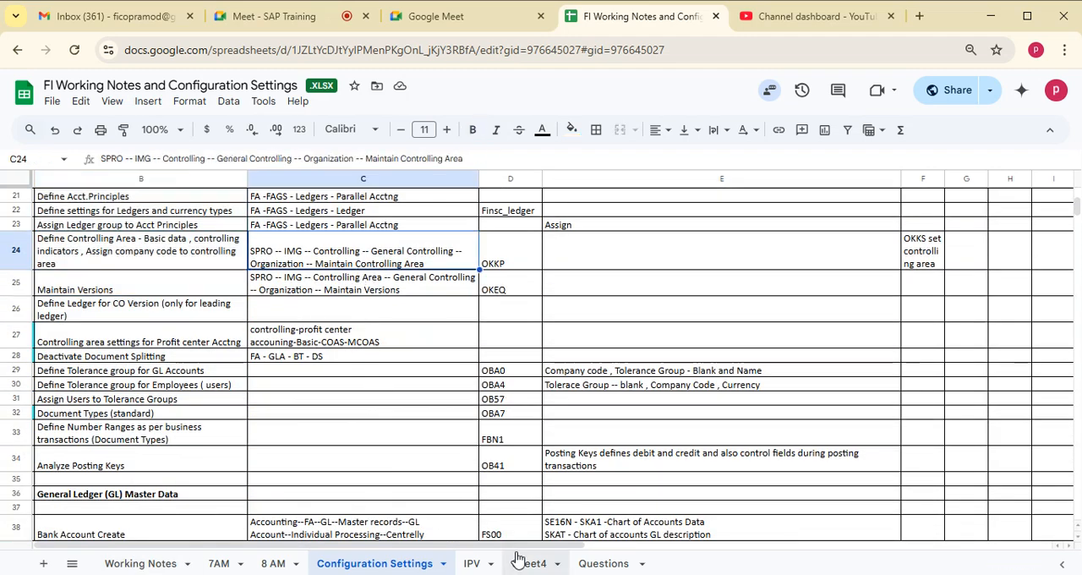
{"action": "left_click", "coordinate": [338, 574]}
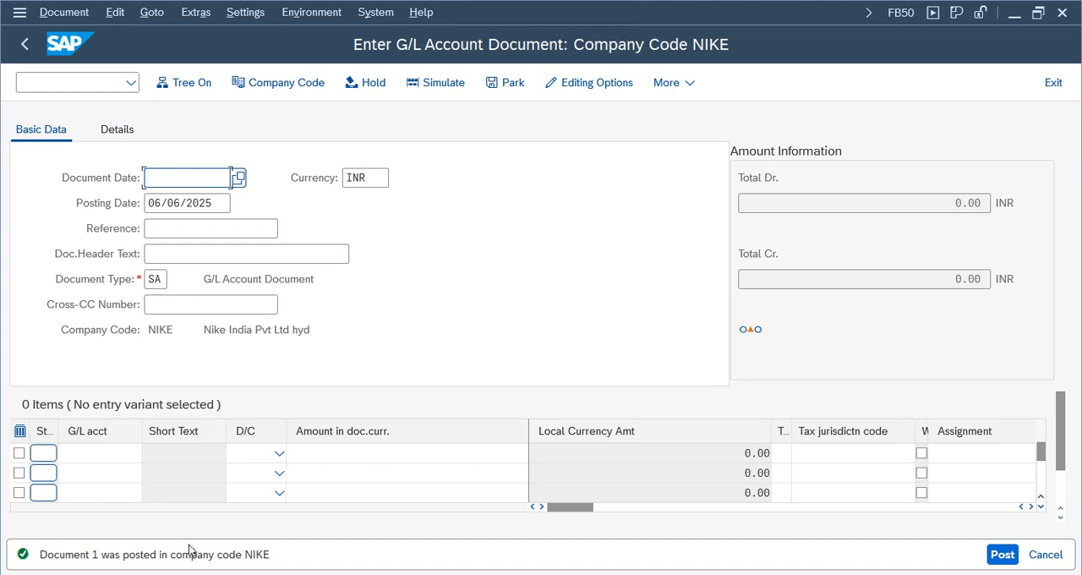
- Display the G/L document just posted and check its document date, posting date and company code
{"action": "left_click", "coordinate": [82, 16]}
{"action": "mouse_move", "coordinate": [56, 10]}
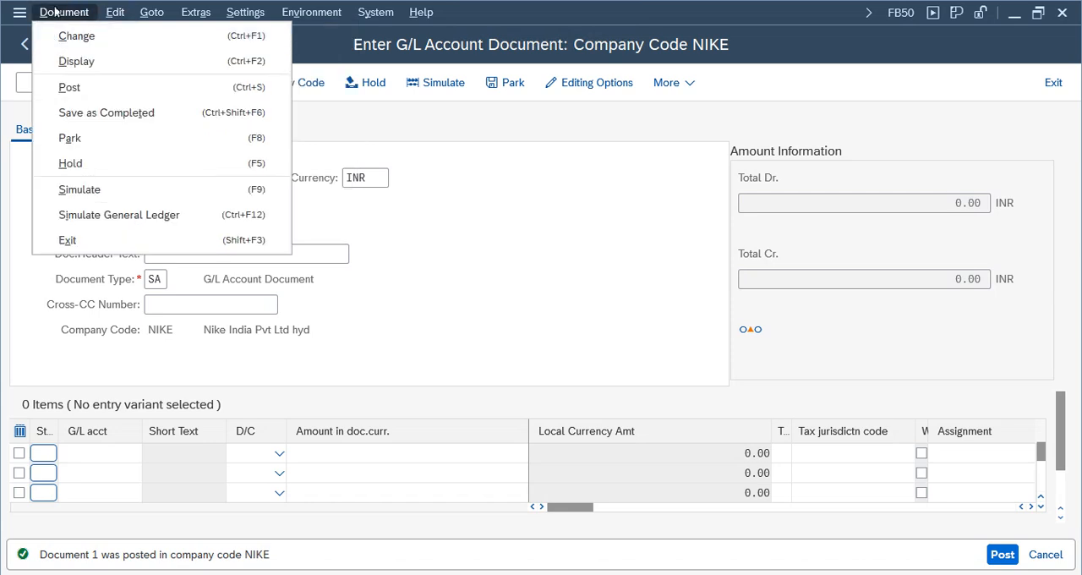
{"action": "left_click", "coordinate": [111, 62]}
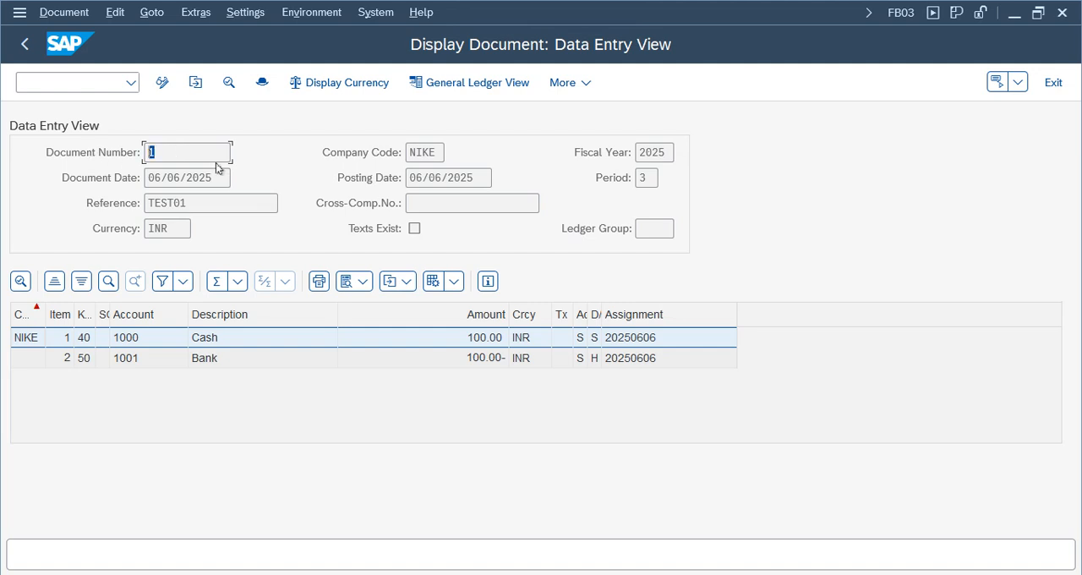
{"action": "left_click_drag", "start_coordinate": [217, 177], "coordinate": [130, 176]}
{"action": "left_click_drag", "start_coordinate": [454, 179], "coordinate": [359, 175]}
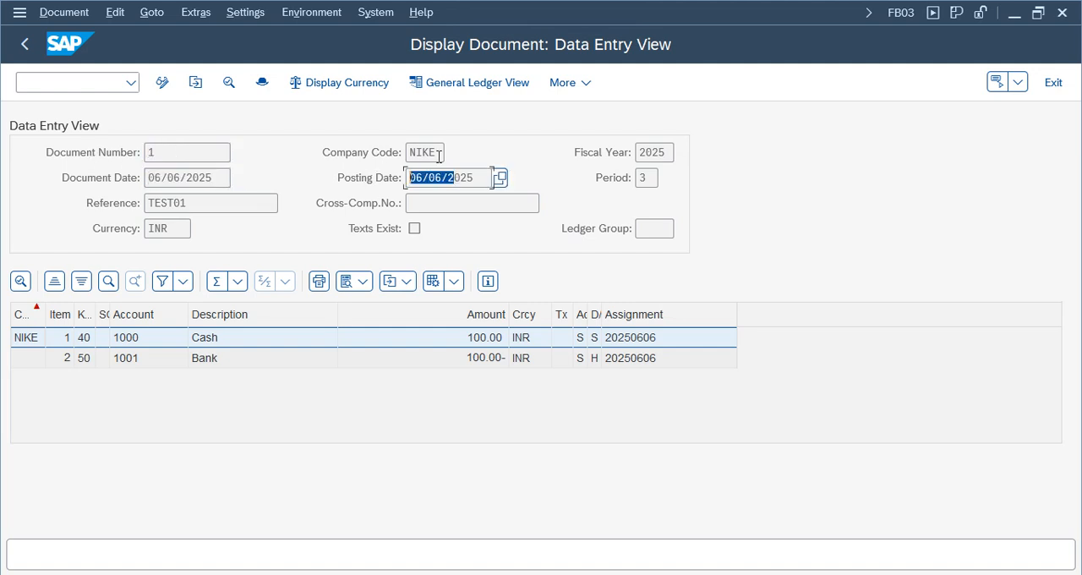
{"action": "left_click", "coordinate": [439, 156]}
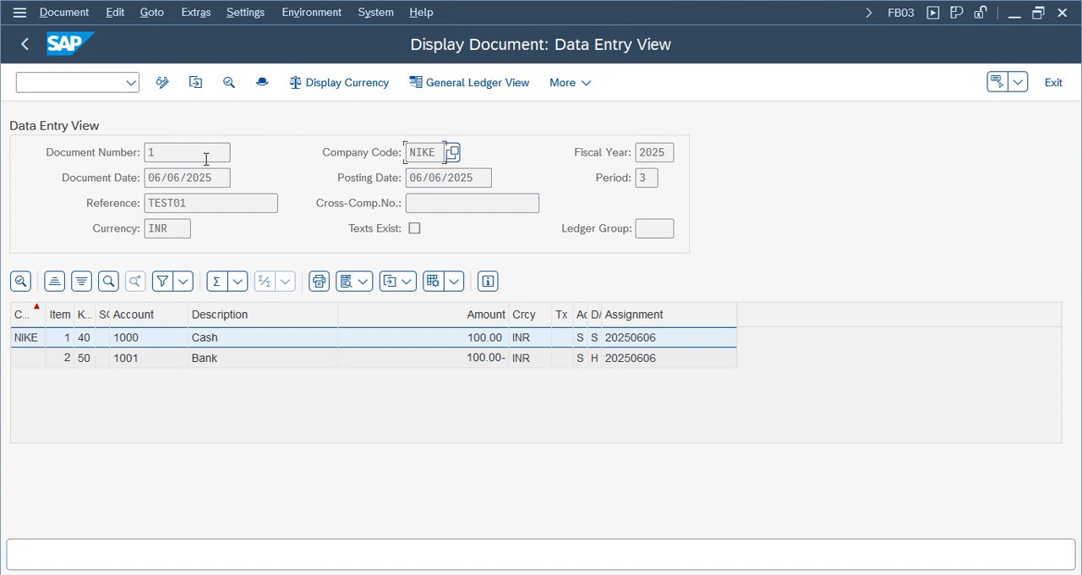
- Open the document header, examine the creator, posting period, fiscal year and document type, and close it
{"action": "left_click", "coordinate": [263, 83]}
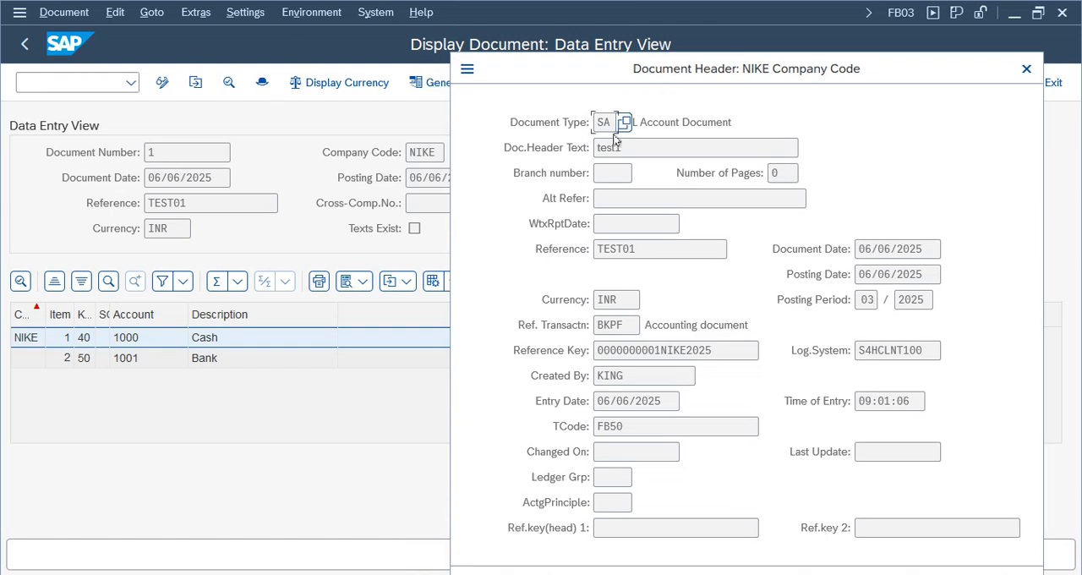
{"action": "left_click", "coordinate": [612, 377]}
{"action": "double_click", "coordinate": [866, 300]}
{"action": "left_click", "coordinate": [910, 298]}
{"action": "triple_click", "coordinate": [632, 127]}
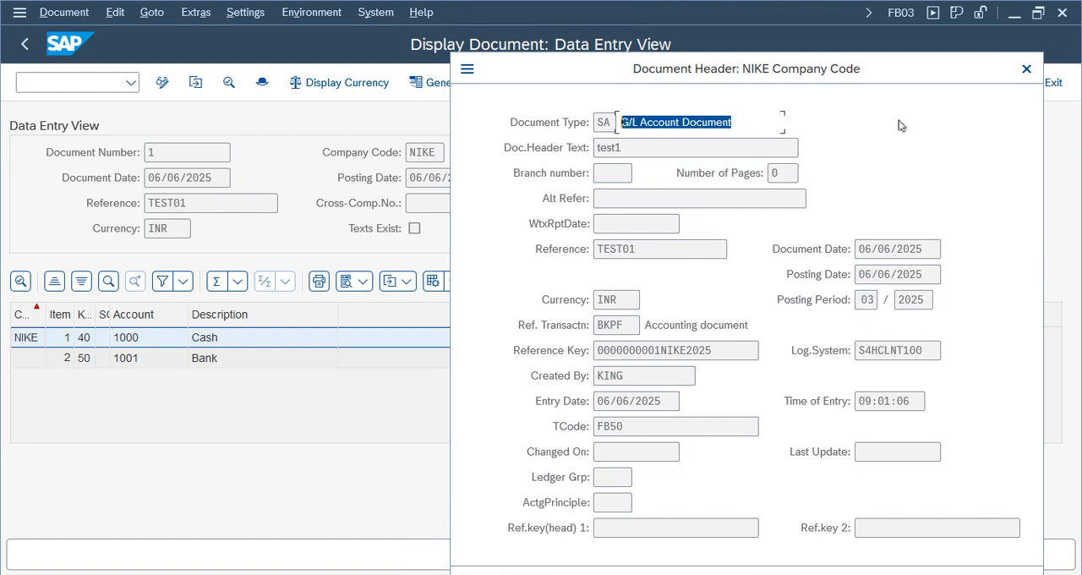
{"action": "left_click", "coordinate": [1027, 69]}
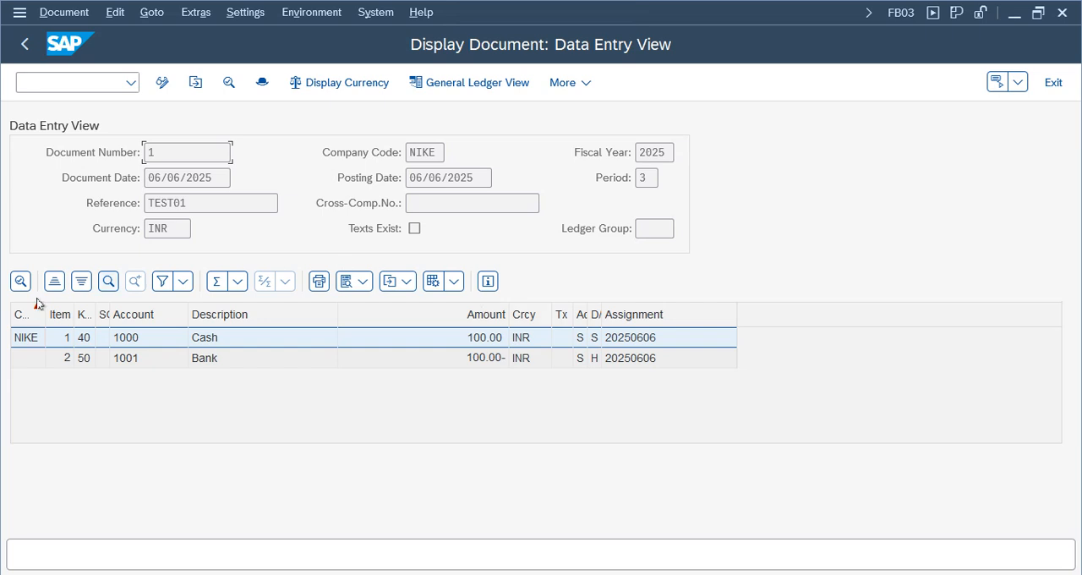
- Widen the Posting Key column of the line item list and examine the posting keys of both items
{"action": "left_click", "coordinate": [205, 361]}
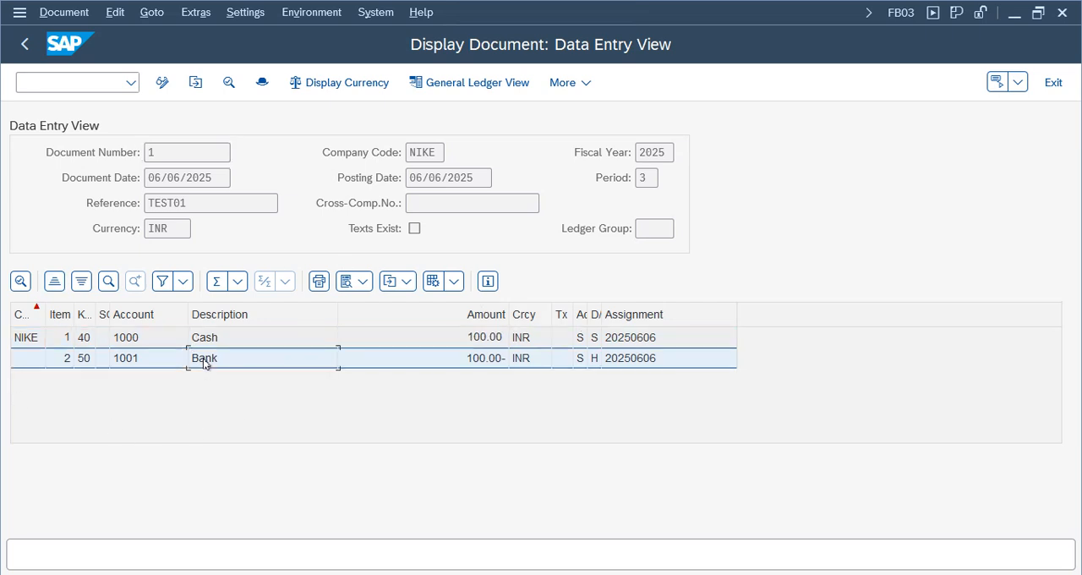
{"action": "left_click_drag", "start_coordinate": [96, 311], "coordinate": [201, 313]}
{"action": "left_click", "coordinate": [97, 339]}
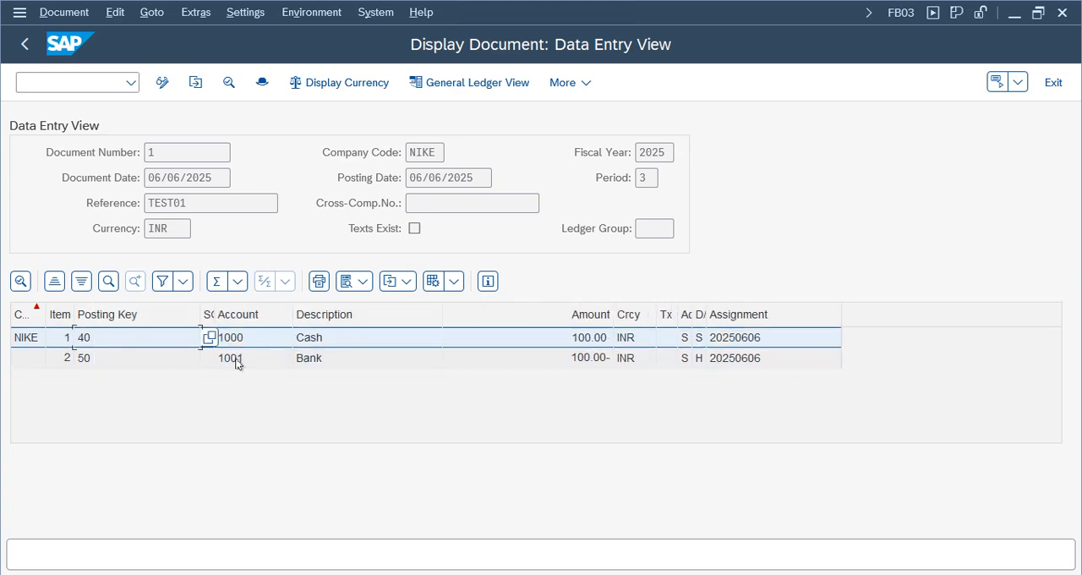
{"action": "left_click", "coordinate": [105, 365]}
{"action": "left_click", "coordinate": [184, 339]}
- Bring up the possible posting keys and examine the account type and debit/credit indicator of keys 40 and 50
{"action": "left_click", "coordinate": [208, 340]}
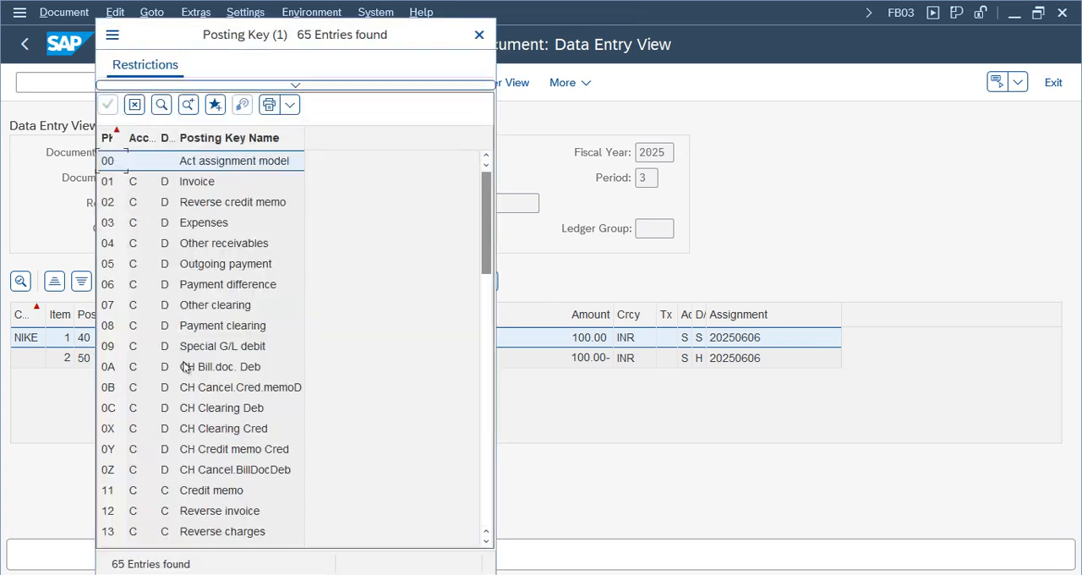
{"action": "left_click", "coordinate": [183, 222]}
{"action": "left_click", "coordinate": [240, 345]}
{"action": "left_click_drag", "start_coordinate": [488, 223], "coordinate": [487, 372]}
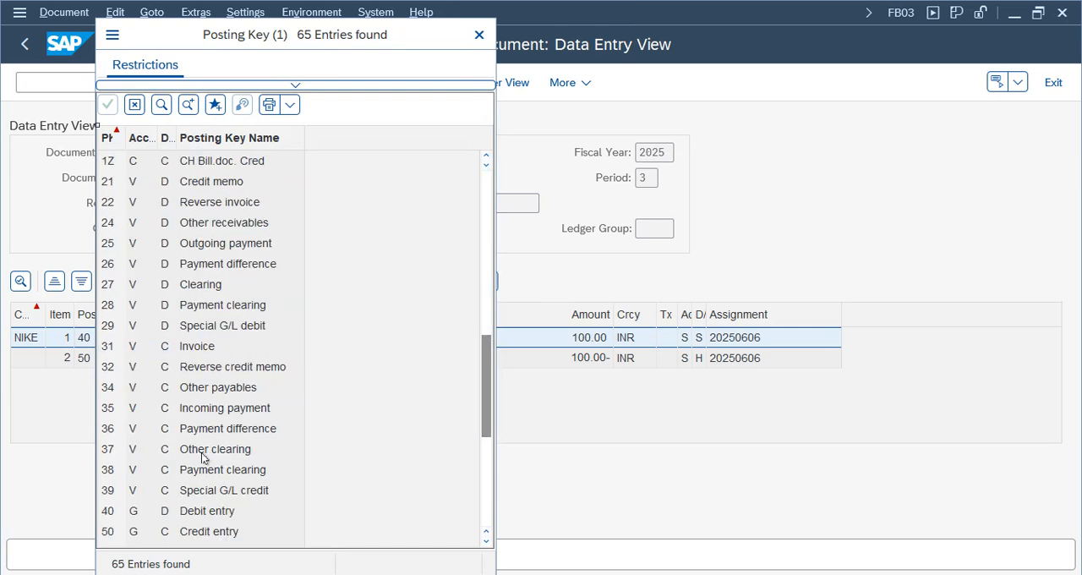
{"action": "left_click", "coordinate": [196, 514]}
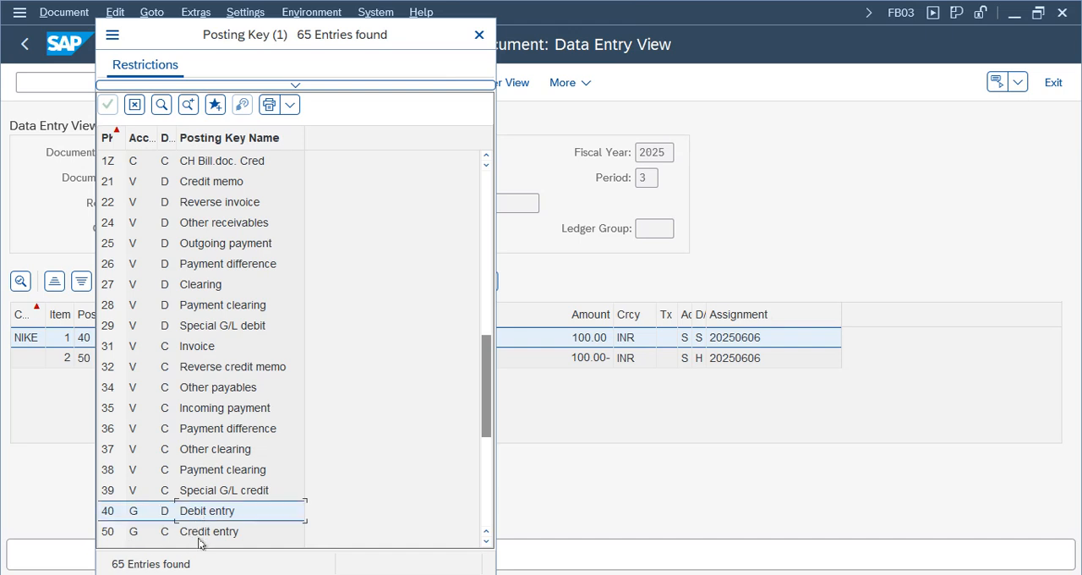
{"action": "left_click", "coordinate": [200, 534]}
{"action": "left_click", "coordinate": [129, 516]}
{"action": "left_click", "coordinate": [131, 534]}
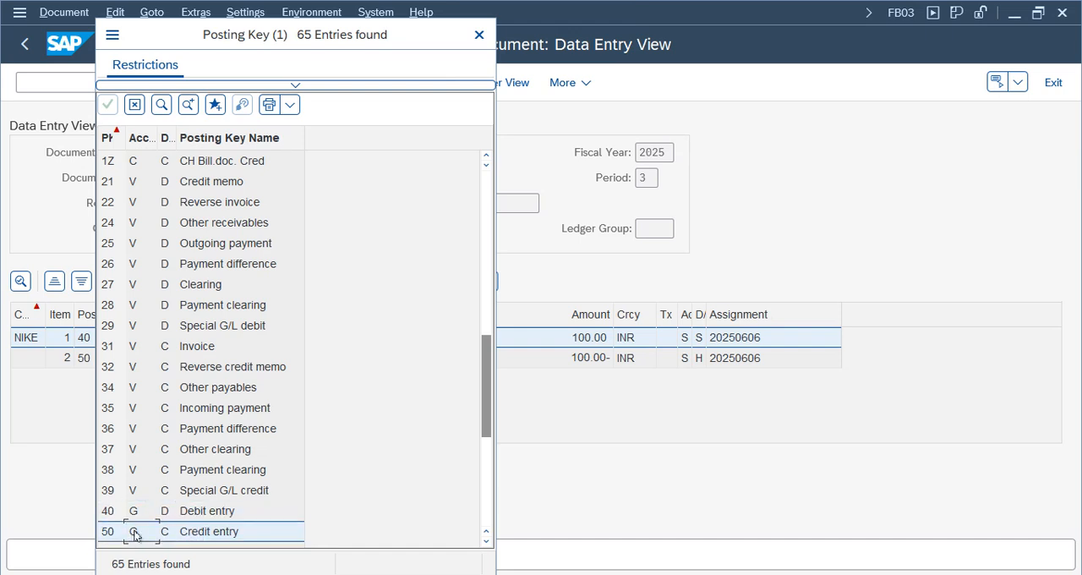
{"action": "left_click", "coordinate": [166, 516]}
{"action": "left_click", "coordinate": [167, 533]}
{"action": "left_click", "coordinate": [165, 507]}
{"action": "left_click", "coordinate": [167, 530]}
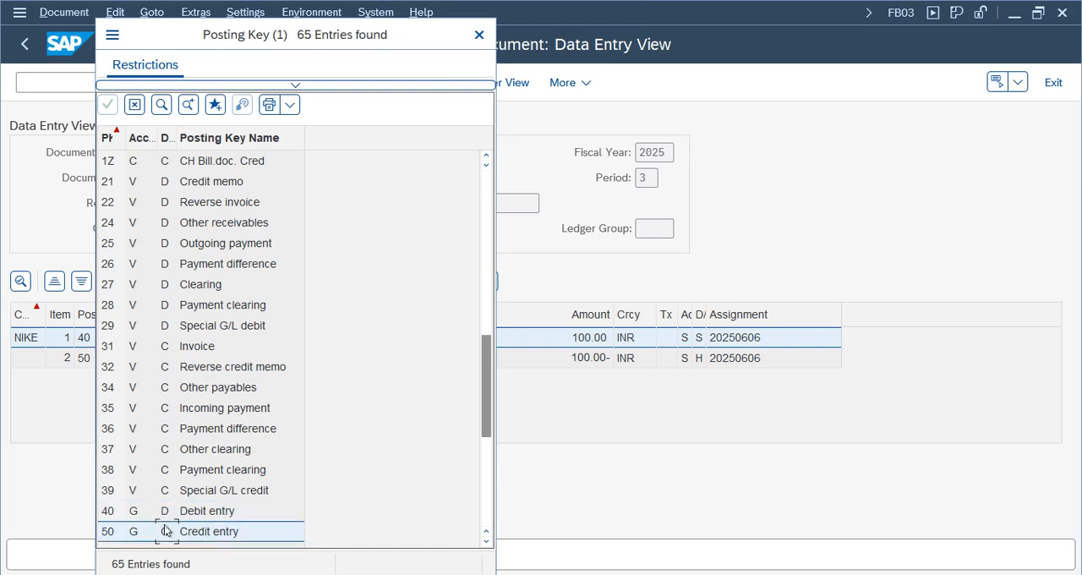
- Check the account types of the vendor, customer and asset posting keys, and close the posting key list
{"action": "left_click", "coordinate": [128, 431]}
{"action": "left_click", "coordinate": [132, 162]}
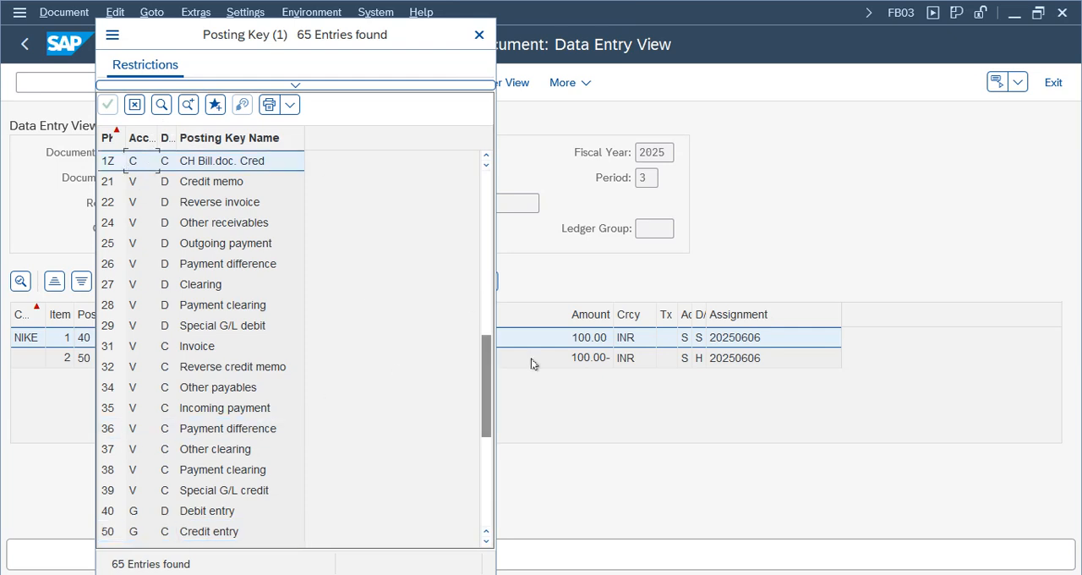
{"action": "left_click_drag", "start_coordinate": [487, 409], "coordinate": [485, 451]}
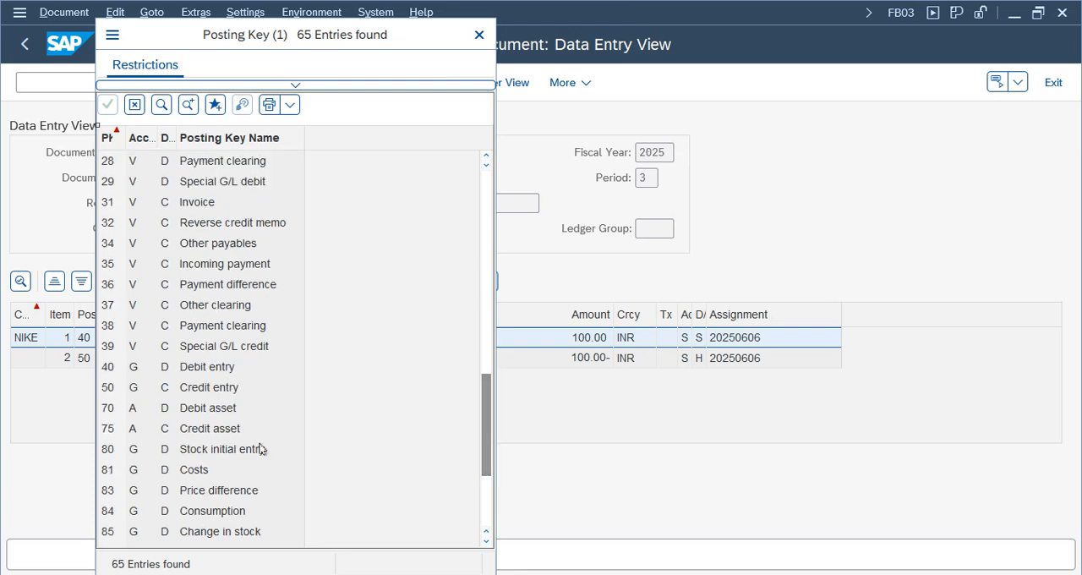
{"action": "left_click", "coordinate": [132, 433]}
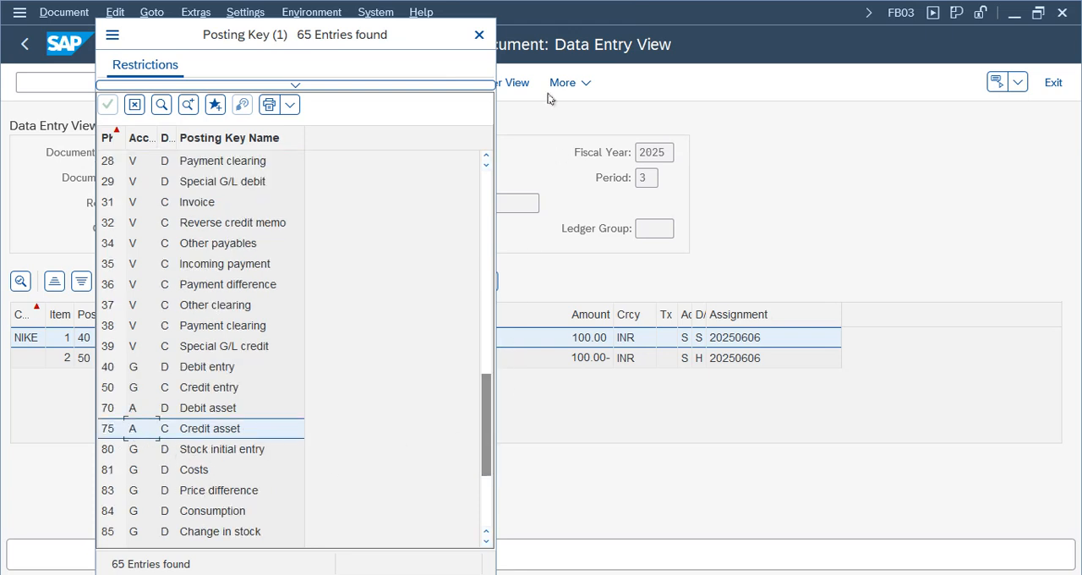
{"action": "left_click", "coordinate": [479, 36]}
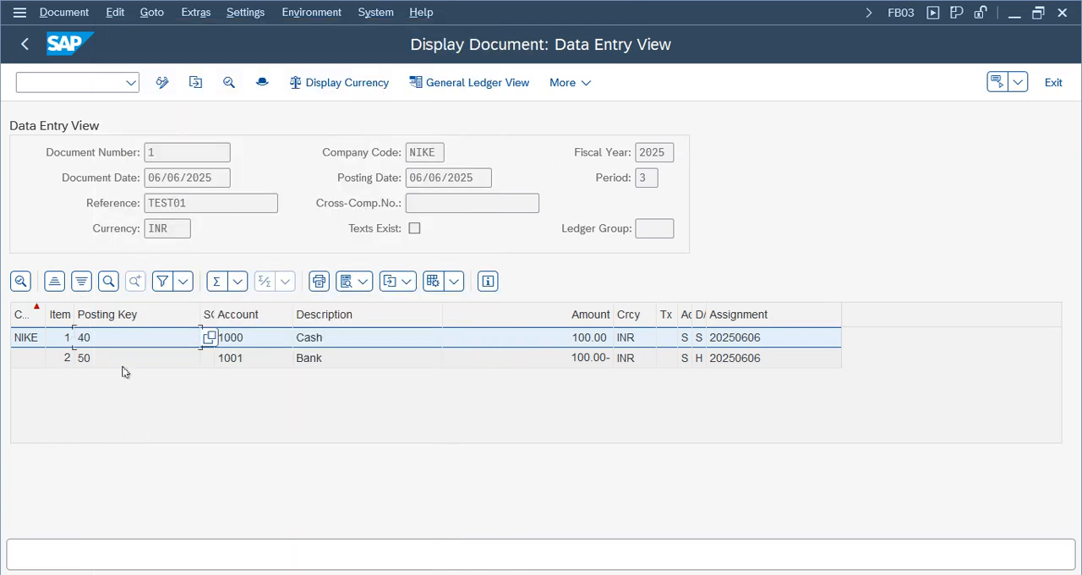
- Examine the accounts, item numbers and amounts of the Cash and Bank line items
{"action": "left_click", "coordinate": [379, 363]}
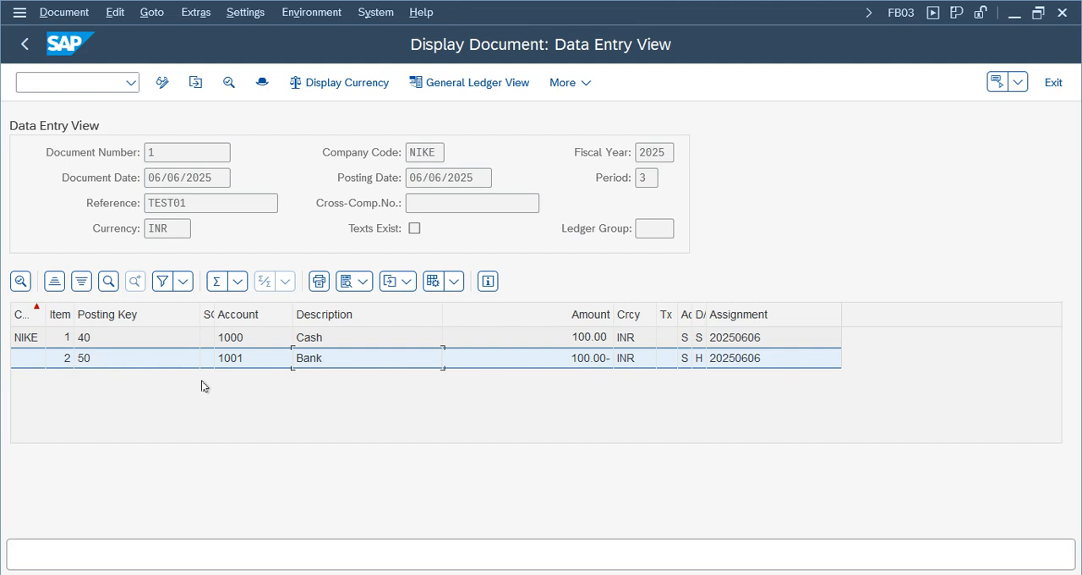
{"action": "left_click", "coordinate": [57, 356]}
{"action": "left_click", "coordinate": [589, 360]}
- Widen the Currency, Acct type and D/C Indic. columns and examine their entries and the assignment for both items
{"action": "double_click", "coordinate": [656, 319]}
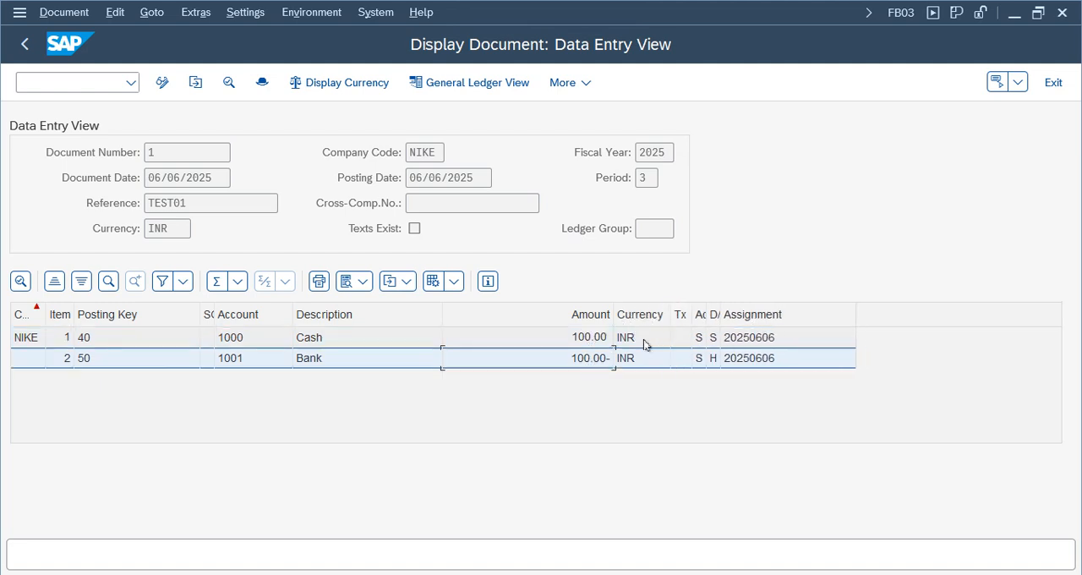
{"action": "double_click", "coordinate": [708, 314]}
{"action": "left_click", "coordinate": [709, 342]}
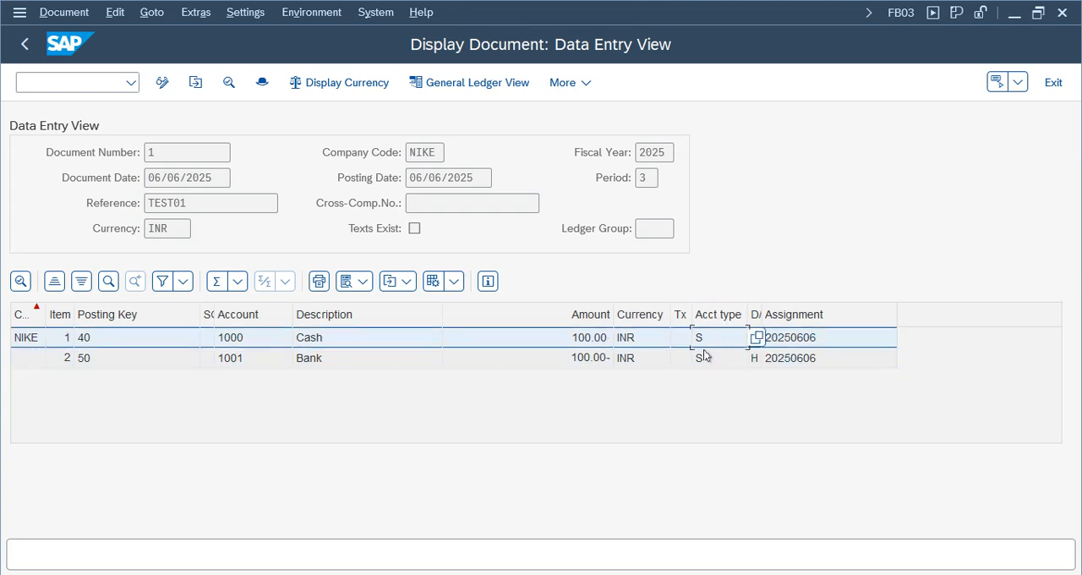
{"action": "left_click", "coordinate": [718, 359]}
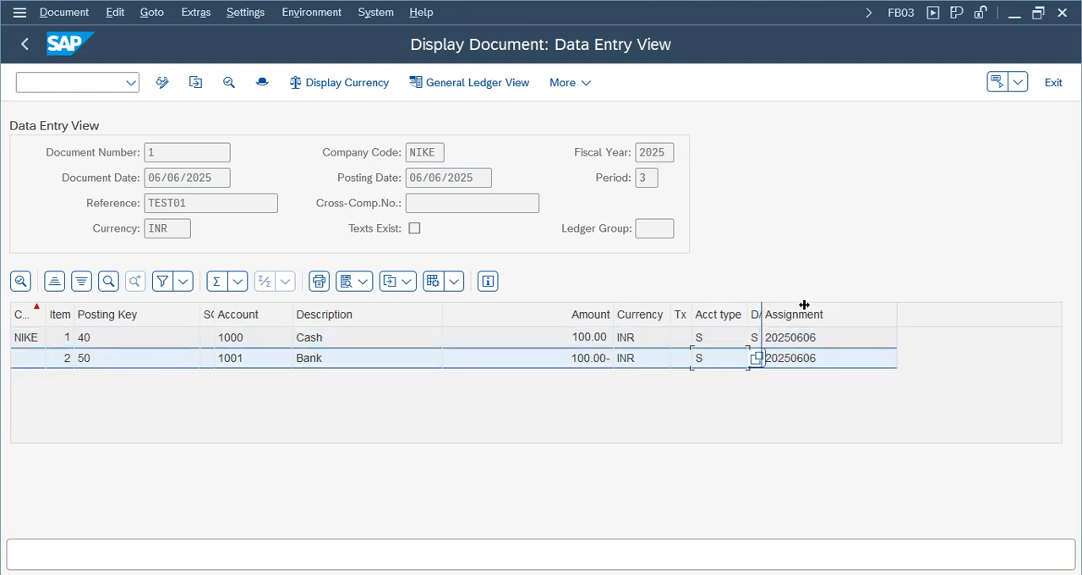
{"action": "left_click_drag", "start_coordinate": [804, 304], "coordinate": [803, 304]}
{"action": "left_click", "coordinate": [773, 338]}
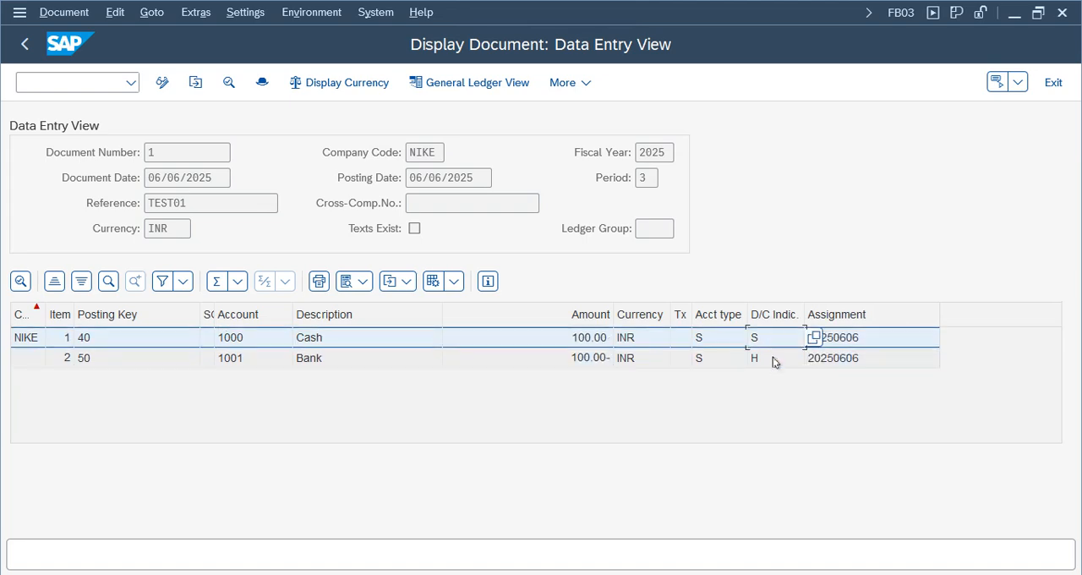
{"action": "left_click", "coordinate": [772, 362]}
{"action": "left_click", "coordinate": [845, 355]}
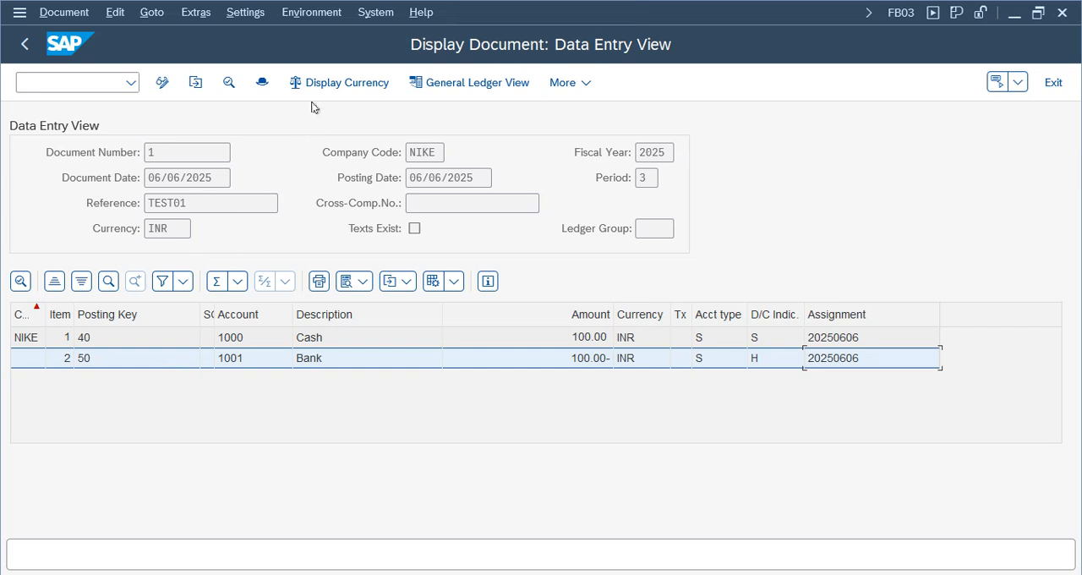
- Open the display currency options for the document and confirm Document Currency
{"action": "left_click", "coordinate": [329, 85]}
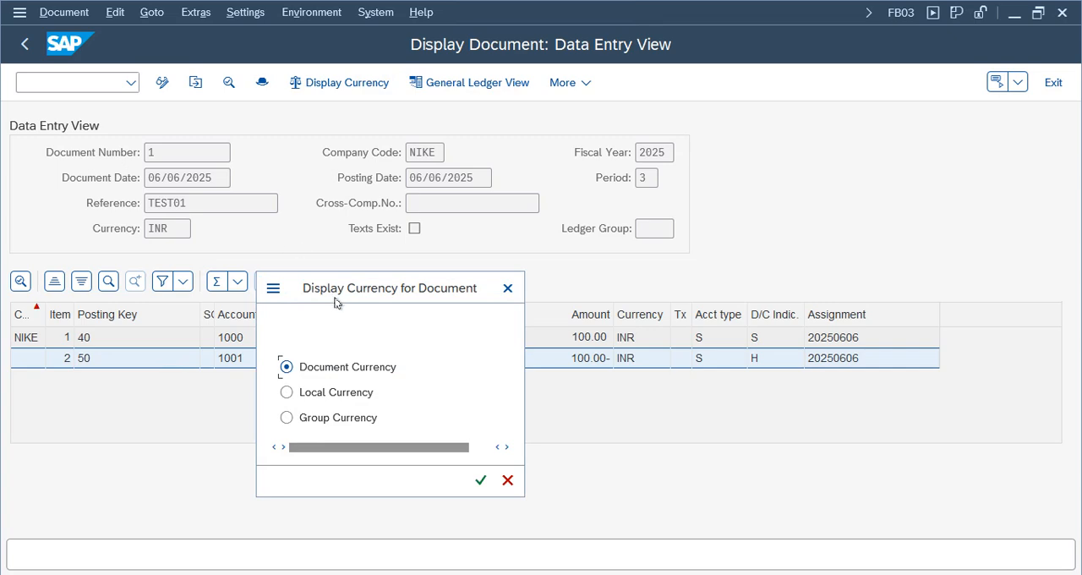
{"action": "left_click_drag", "start_coordinate": [338, 285], "coordinate": [480, 262]}
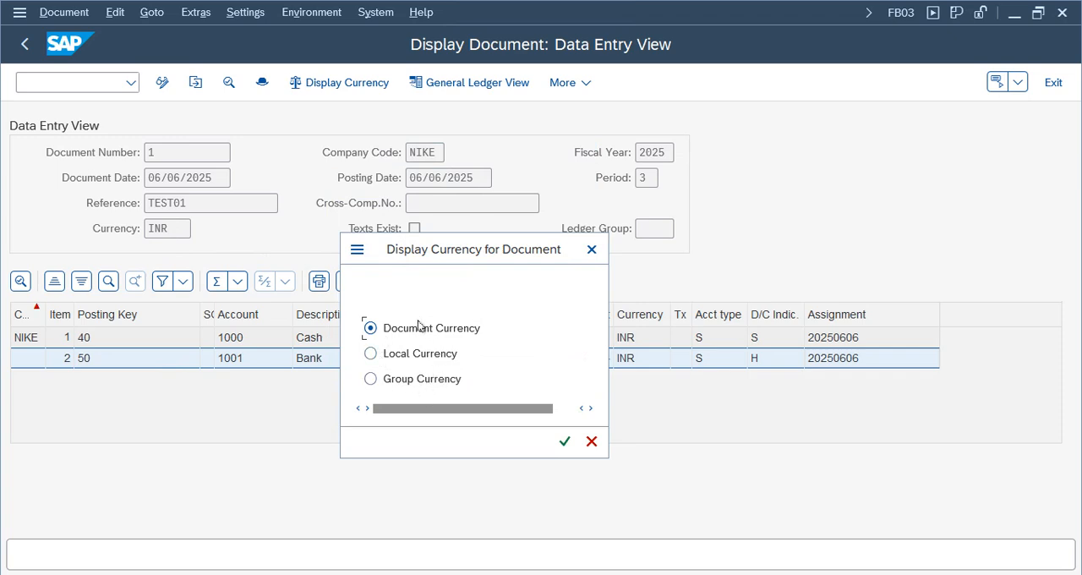
{"action": "left_click", "coordinate": [565, 440]}
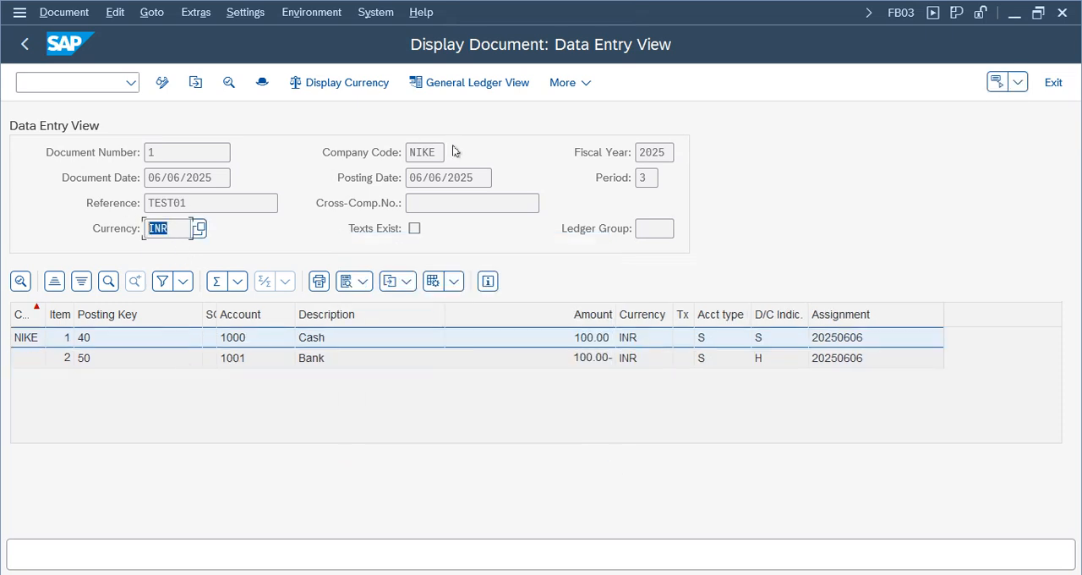
- Switch the document's display currency to Local Currency
{"action": "left_click", "coordinate": [339, 84]}
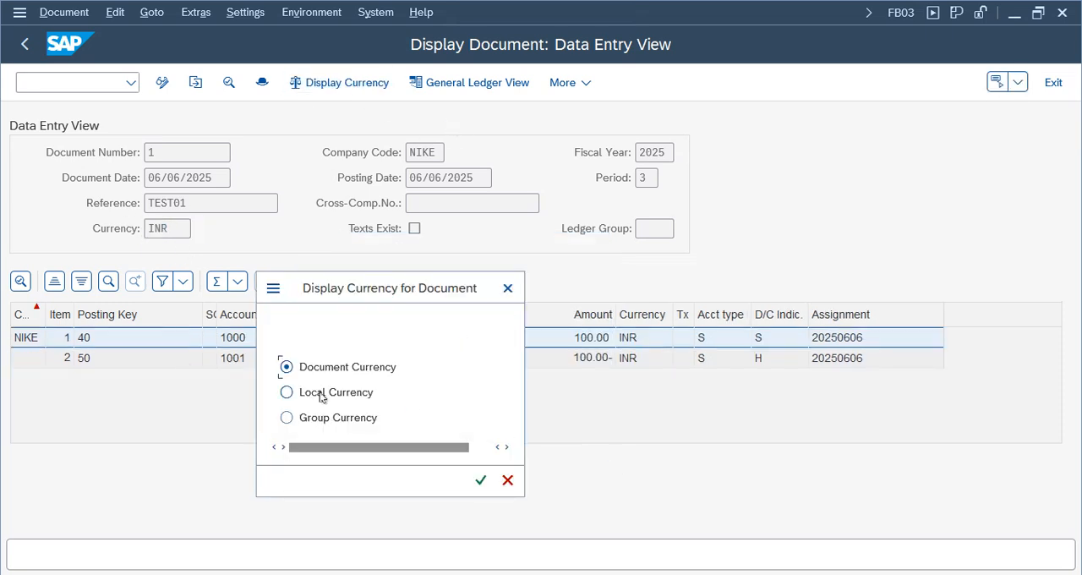
{"action": "left_click", "coordinate": [319, 392]}
{"action": "left_click", "coordinate": [480, 480]}
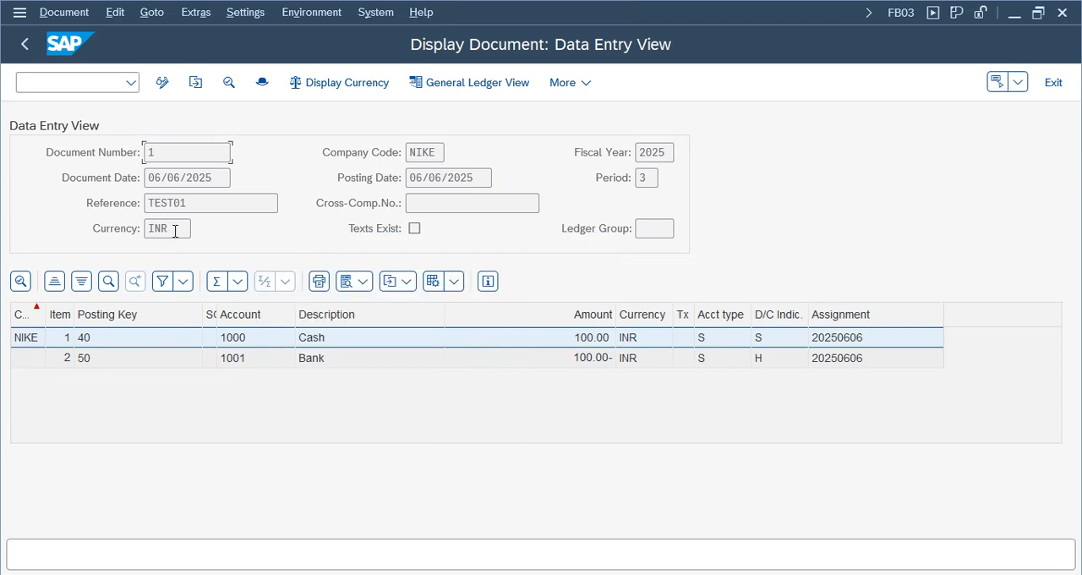
- Switch the document's display currency to Group Currency and compare the amounts of the Cash and Bank line items
{"action": "left_click", "coordinate": [335, 83]}
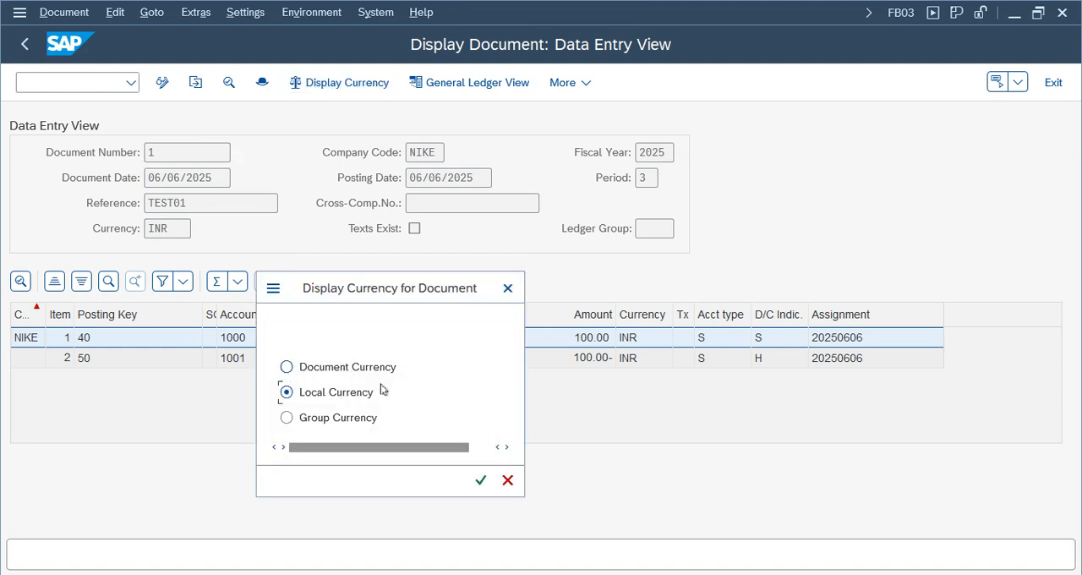
{"action": "left_click", "coordinate": [335, 420]}
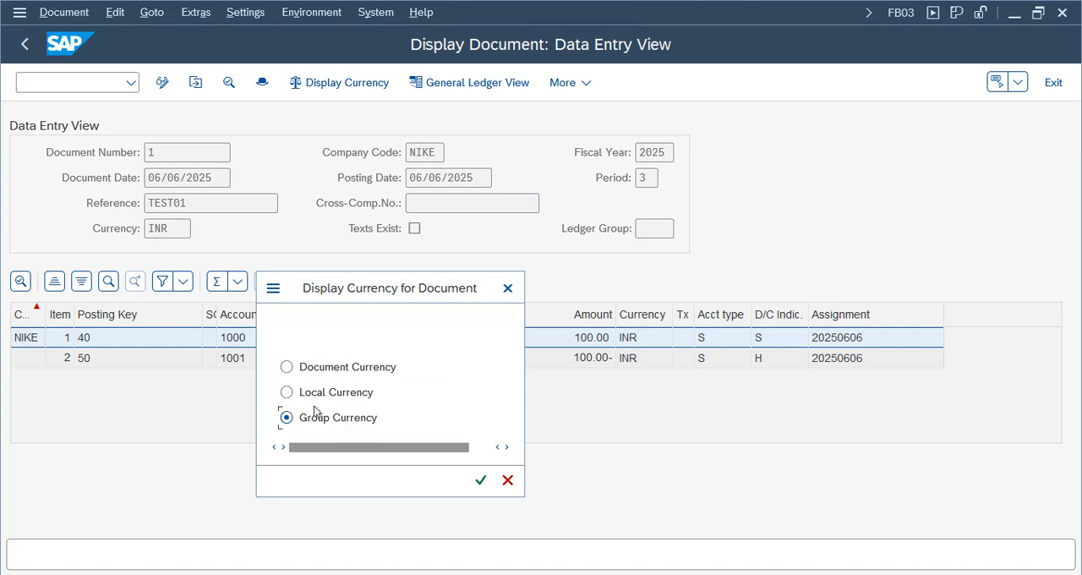
{"action": "left_click", "coordinate": [480, 479]}
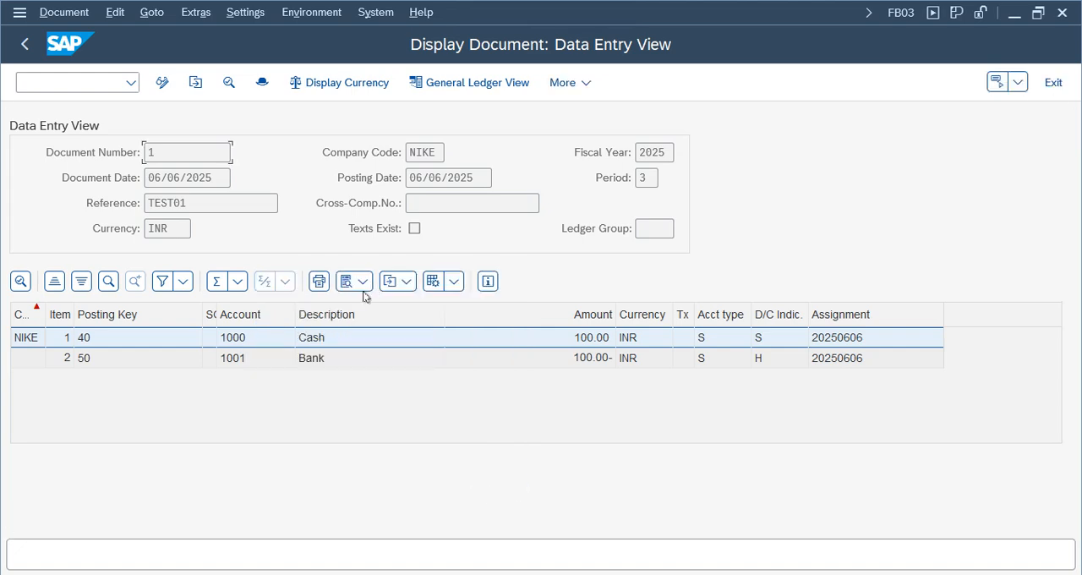
{"action": "left_click", "coordinate": [558, 362]}
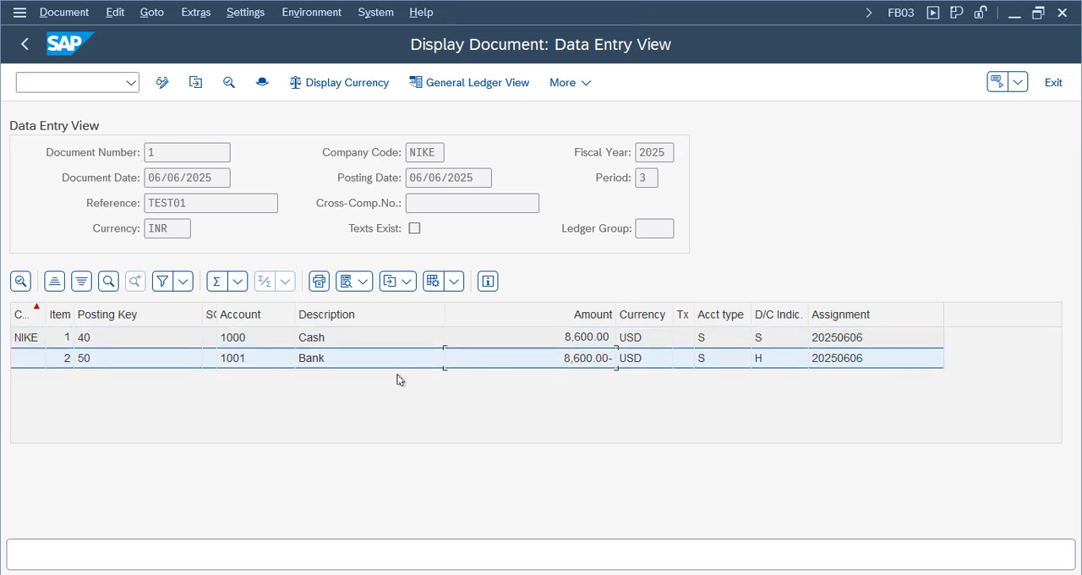
{"action": "left_click", "coordinate": [591, 342]}
{"action": "left_click", "coordinate": [582, 363]}
{"action": "left_click", "coordinate": [585, 343]}
{"action": "left_click", "coordinate": [586, 365]}
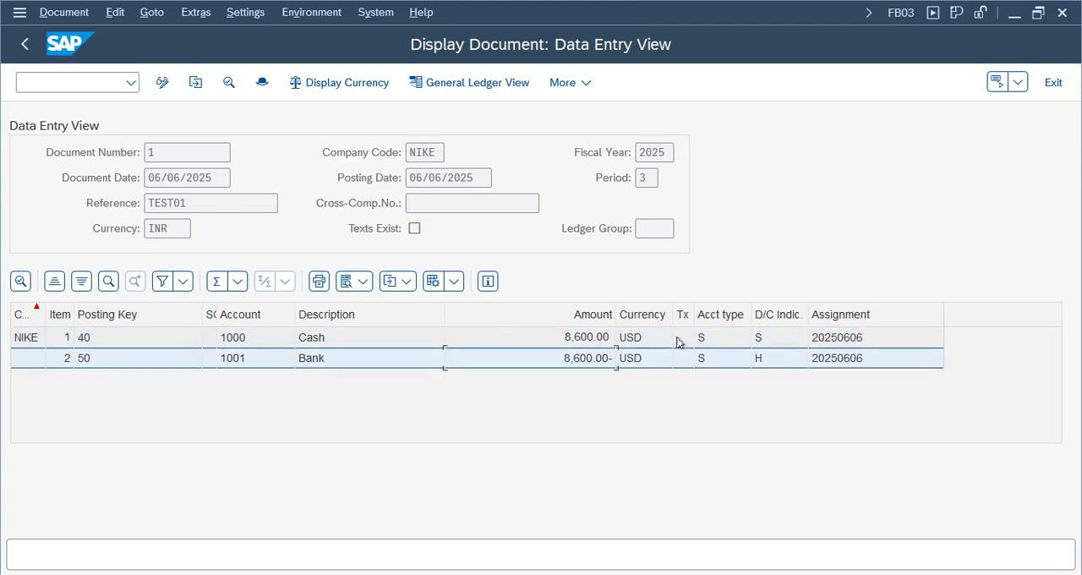
{"action": "left_click", "coordinate": [589, 342]}
{"action": "left_click", "coordinate": [586, 360]}
- Review the document's display currency options again and leave the Group Currency selection as it is
{"action": "left_click", "coordinate": [346, 83]}
{"action": "left_click", "coordinate": [343, 414]}
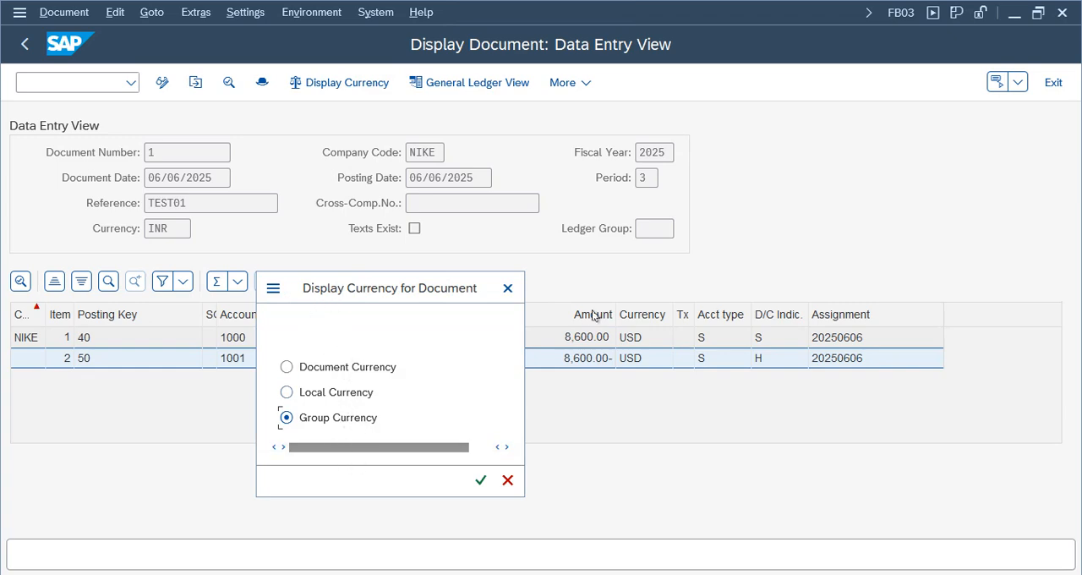
{"action": "left_click", "coordinate": [507, 288]}
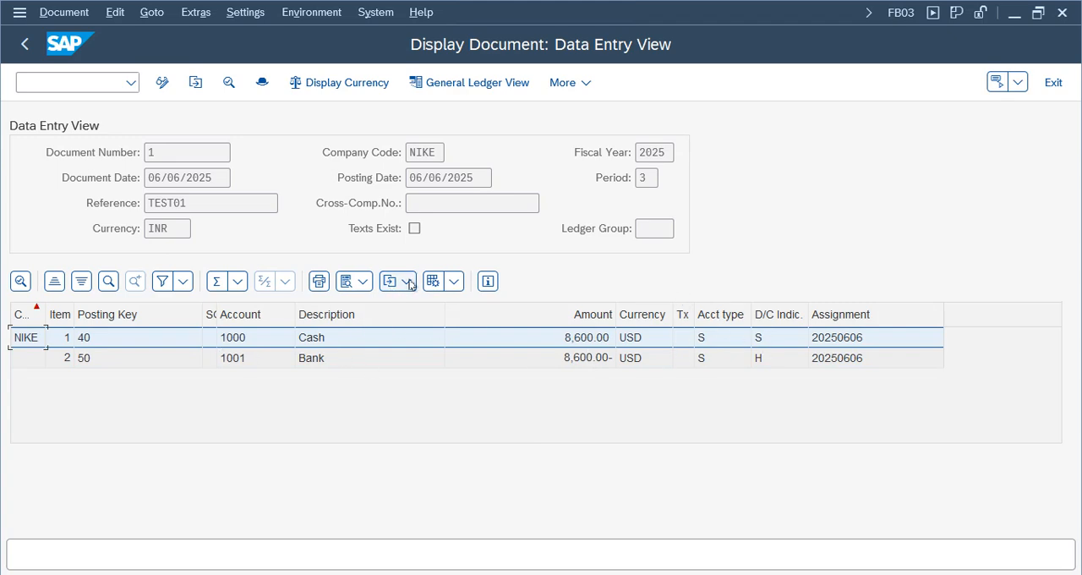
- Open the layout settings for the line items and examine the fields available in the column set
{"action": "left_click", "coordinate": [452, 282]}
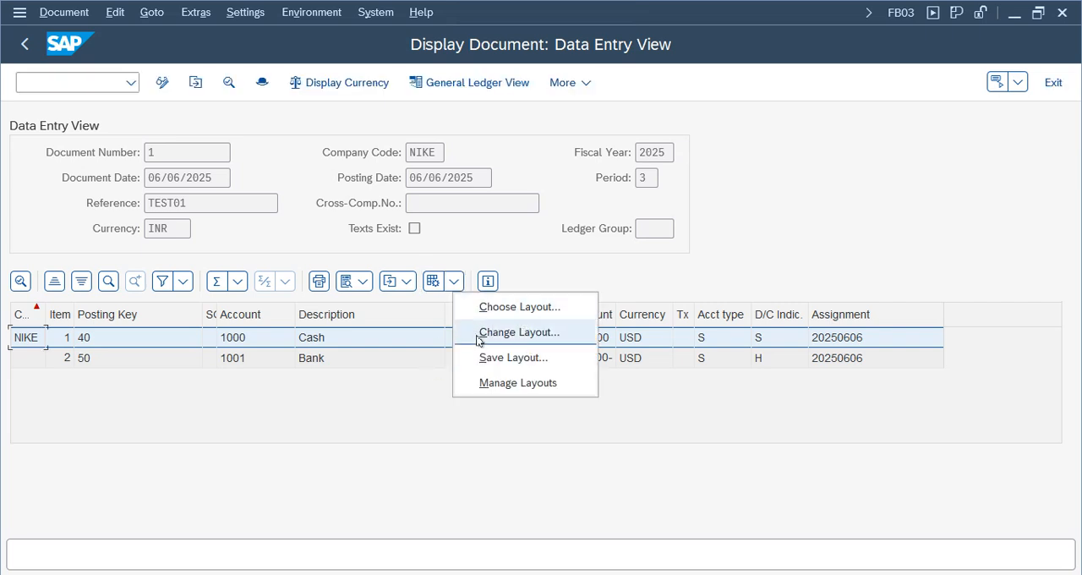
{"action": "left_click", "coordinate": [518, 333]}
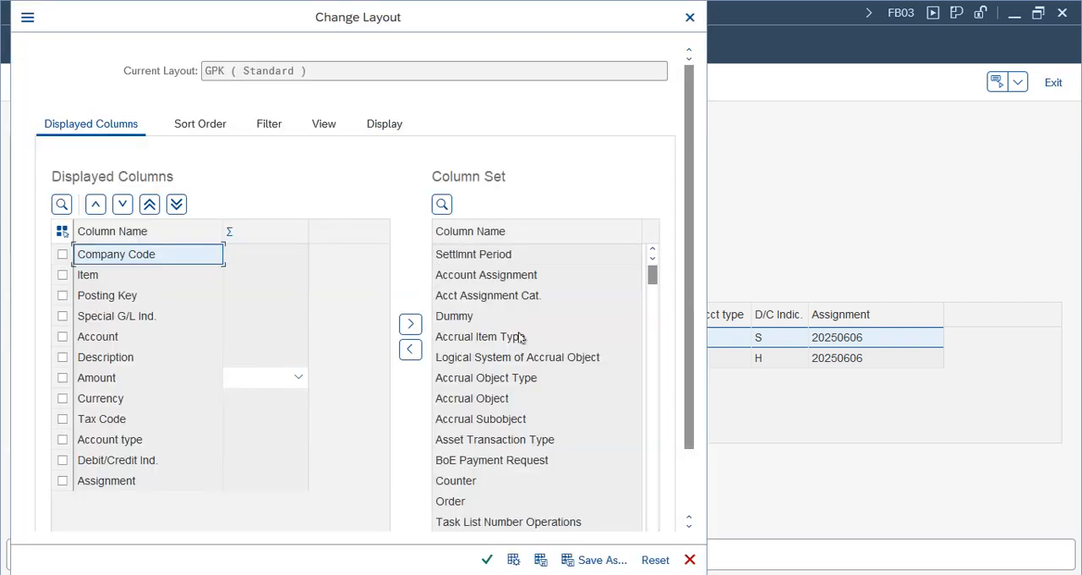
{"action": "left_click", "coordinate": [474, 400]}
{"action": "left_click", "coordinate": [459, 458]}
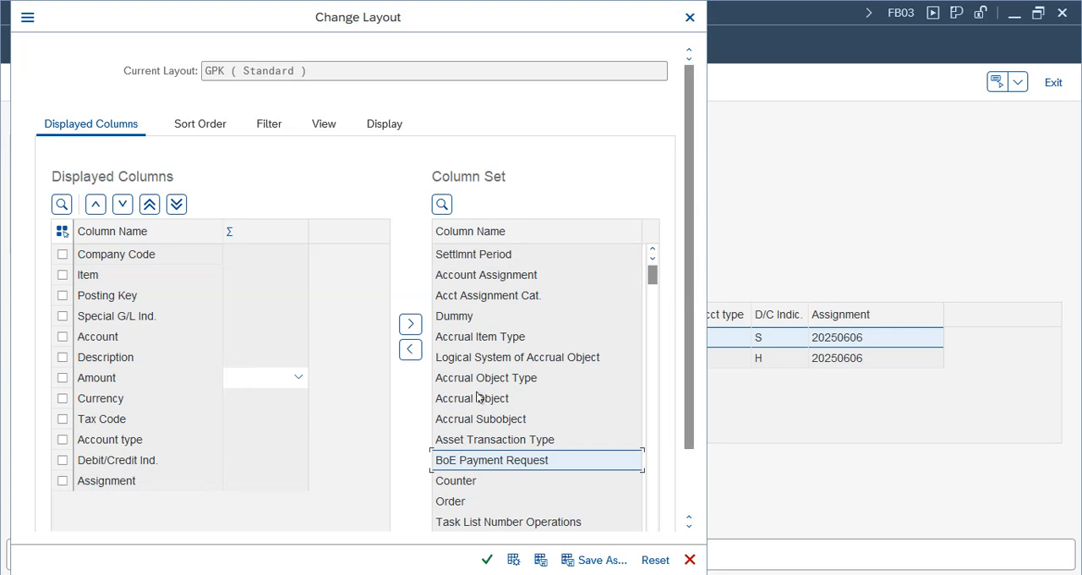
{"action": "left_click", "coordinate": [454, 480]}
{"action": "scroll", "coordinate": [454, 480], "scroll_direction": "down", "scroll_amount": 5}
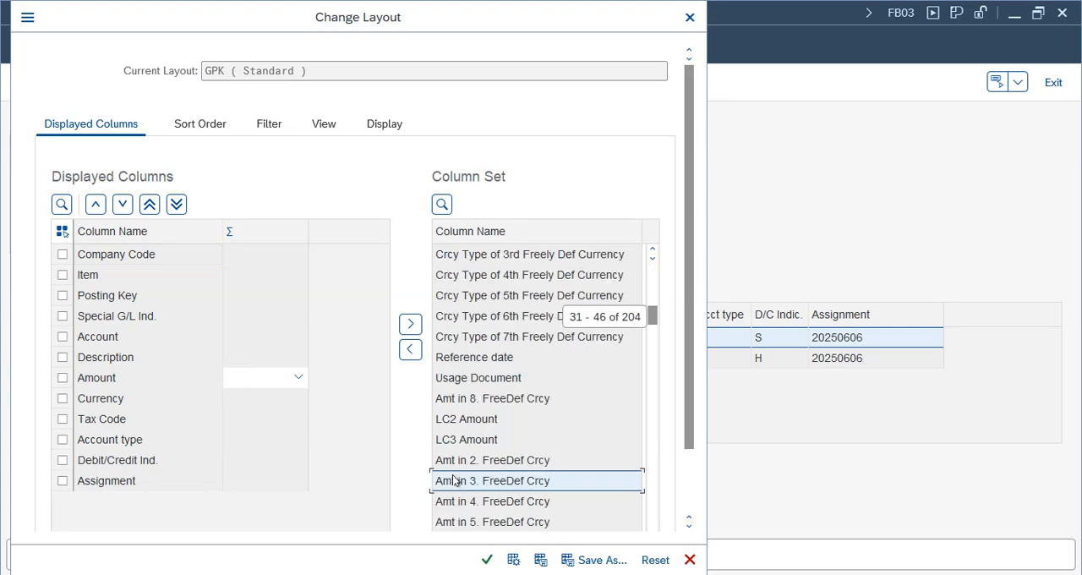
{"action": "scroll", "coordinate": [454, 480], "scroll_direction": "down", "scroll_amount": 15}
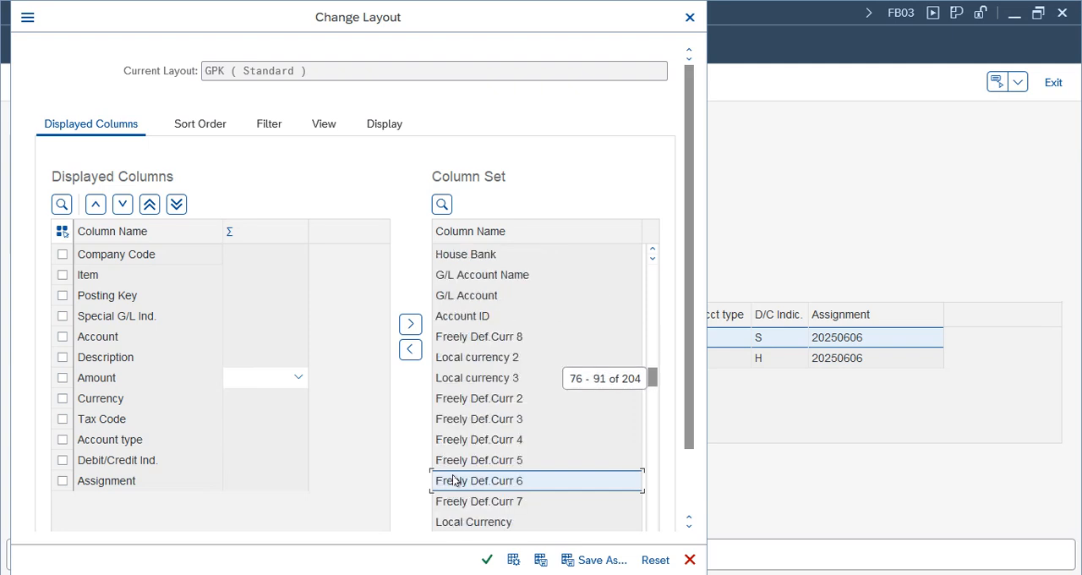
{"action": "scroll", "coordinate": [455, 480], "scroll_direction": "down", "scroll_amount": 5}
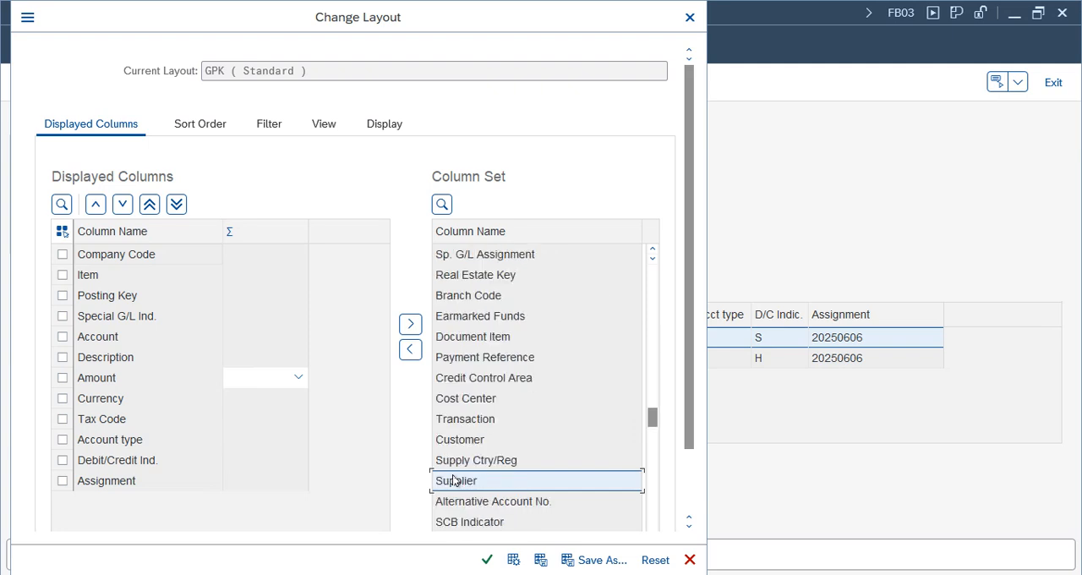
{"action": "scroll", "coordinate": [454, 480], "scroll_direction": "down", "scroll_amount": 10}
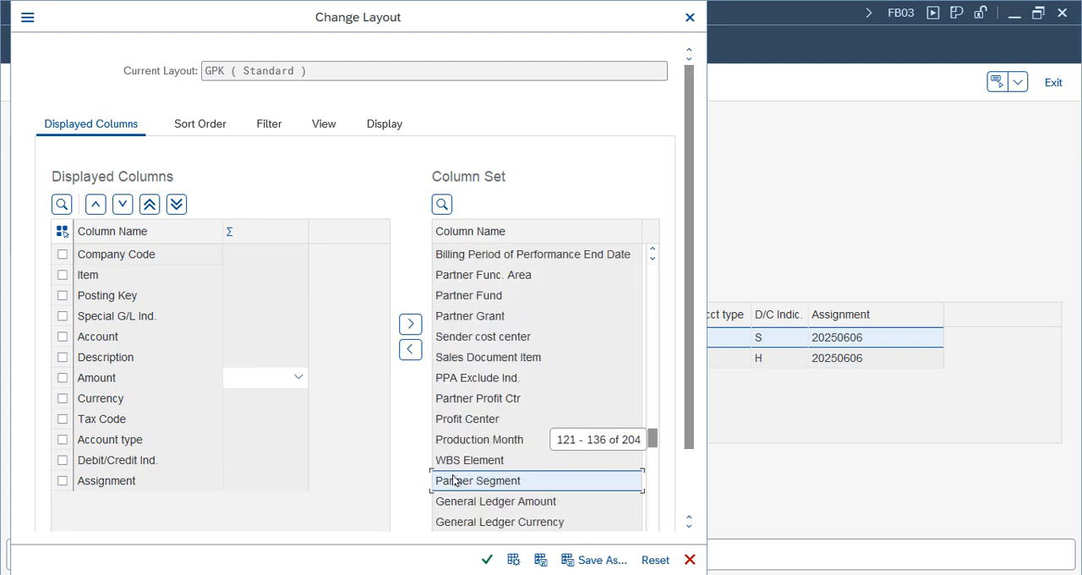
{"action": "left_click", "coordinate": [467, 420]}
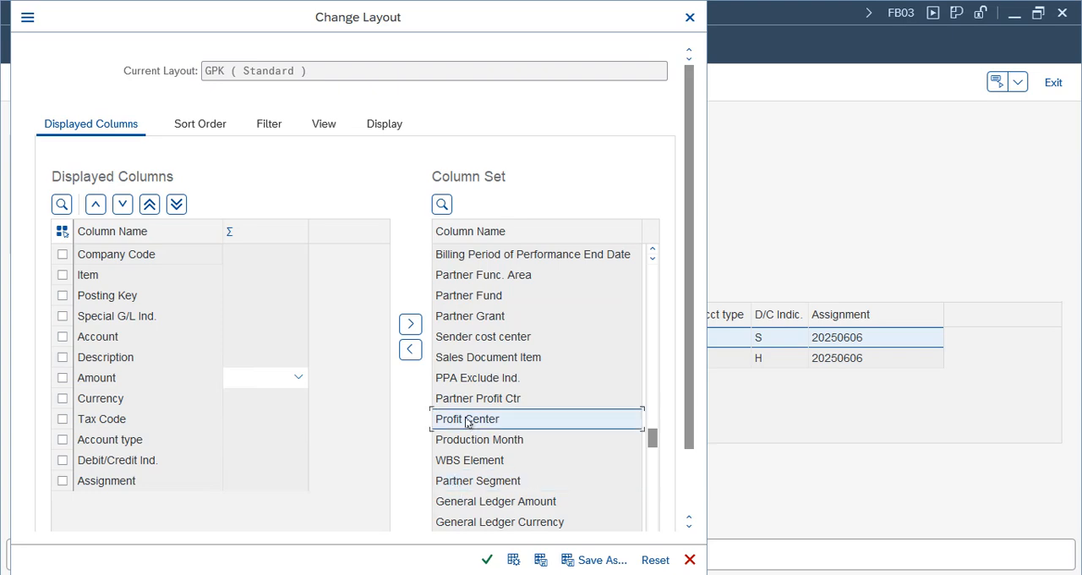
{"action": "left_click_drag", "start_coordinate": [652, 437], "coordinate": [650, 470]}
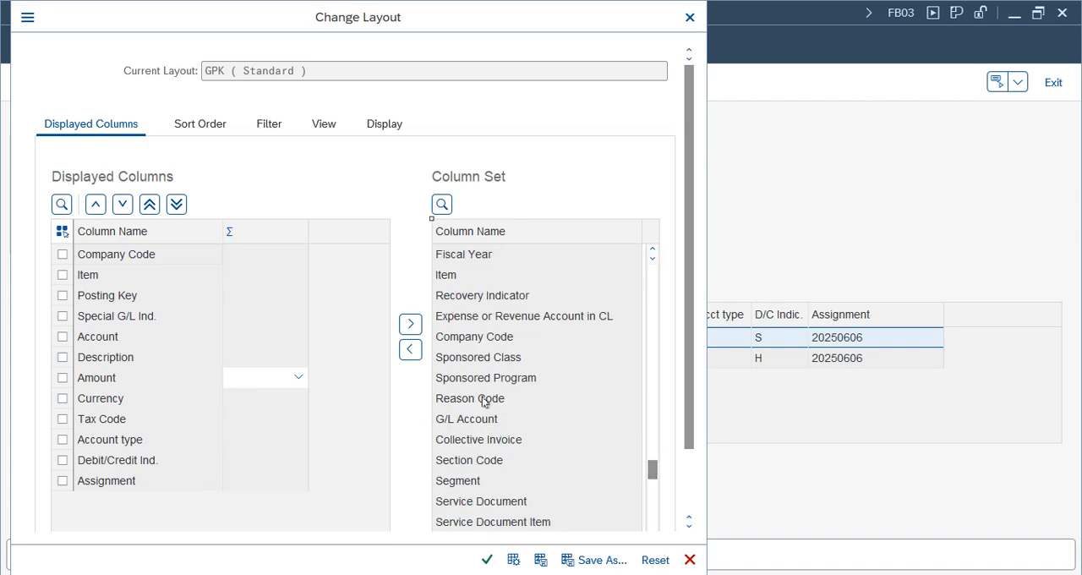
{"action": "left_click", "coordinate": [467, 420]}
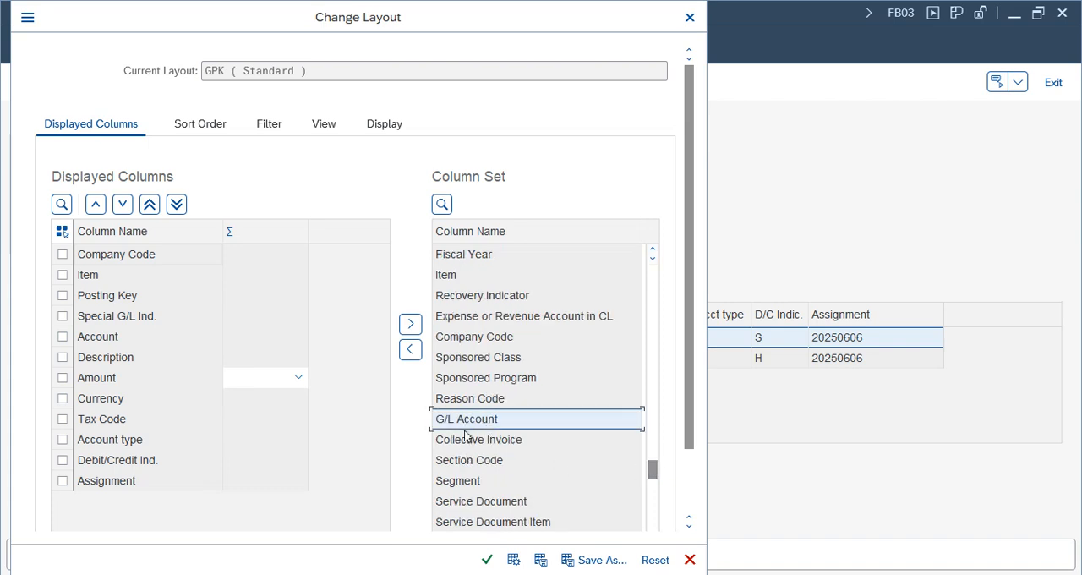
{"action": "left_click", "coordinate": [458, 279]}
{"action": "key", "text": "Up"}
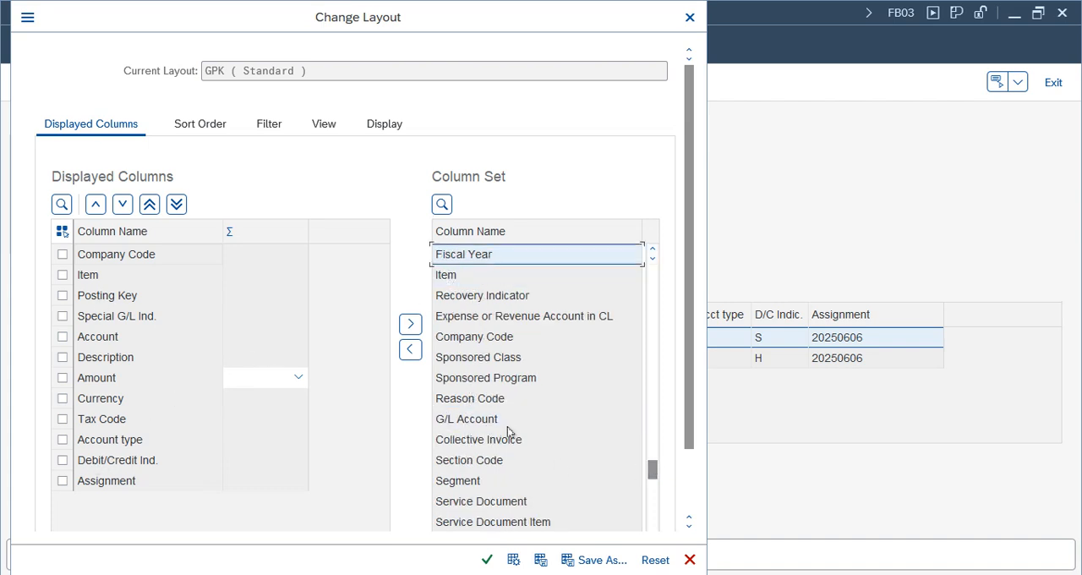
{"action": "left_click", "coordinate": [451, 417]}
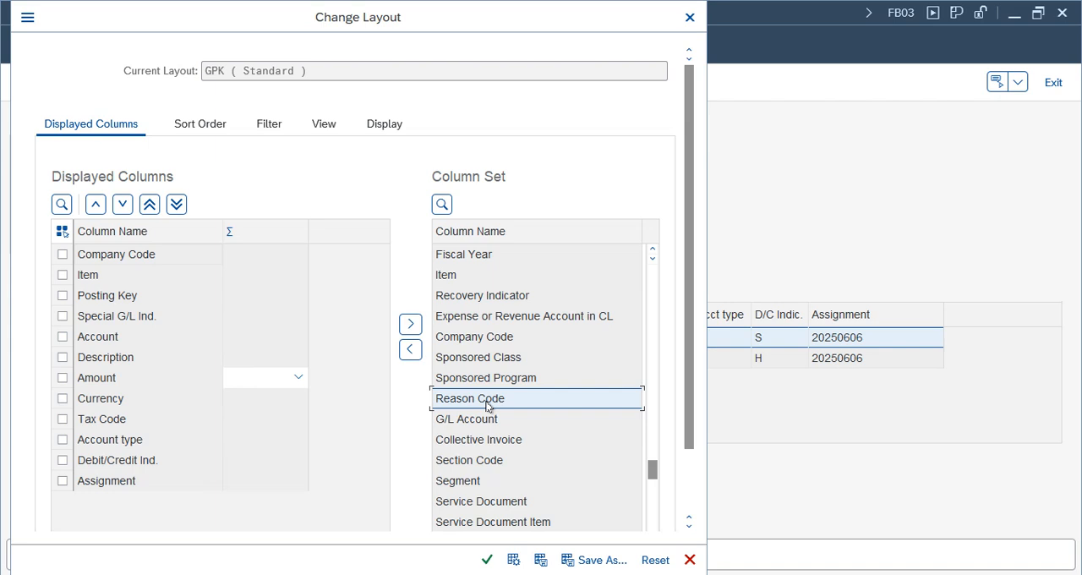
{"action": "scroll", "coordinate": [487, 407], "scroll_direction": "down", "scroll_amount": 5}
{"action": "scroll", "coordinate": [486, 406], "scroll_direction": "down", "scroll_amount": 10}
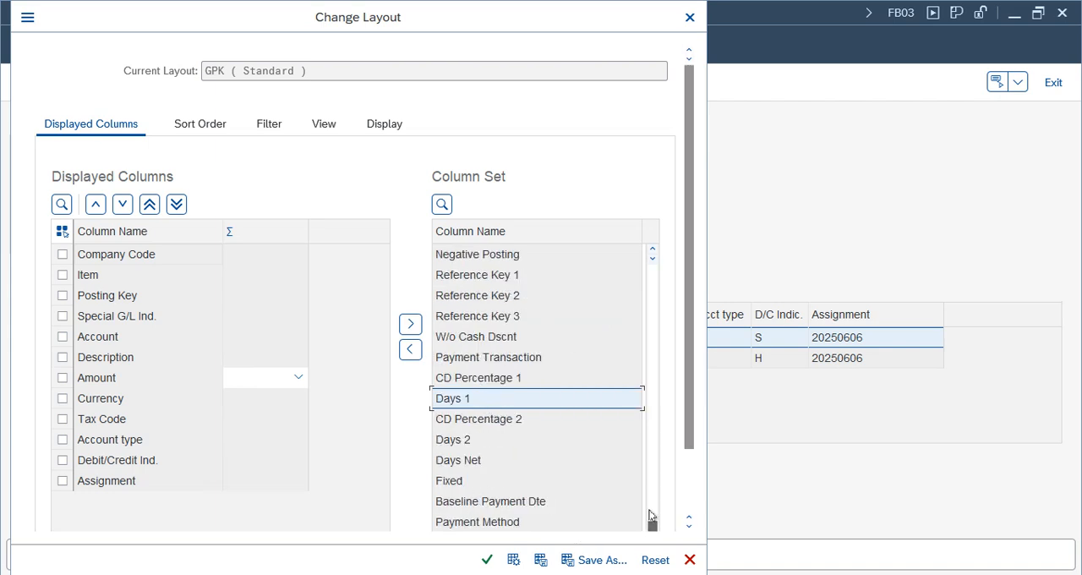
- Add the Business Area column before Description in the line item layout and save the layout as GPK1
{"action": "left_click_drag", "start_coordinate": [653, 526], "coordinate": [653, 361]}
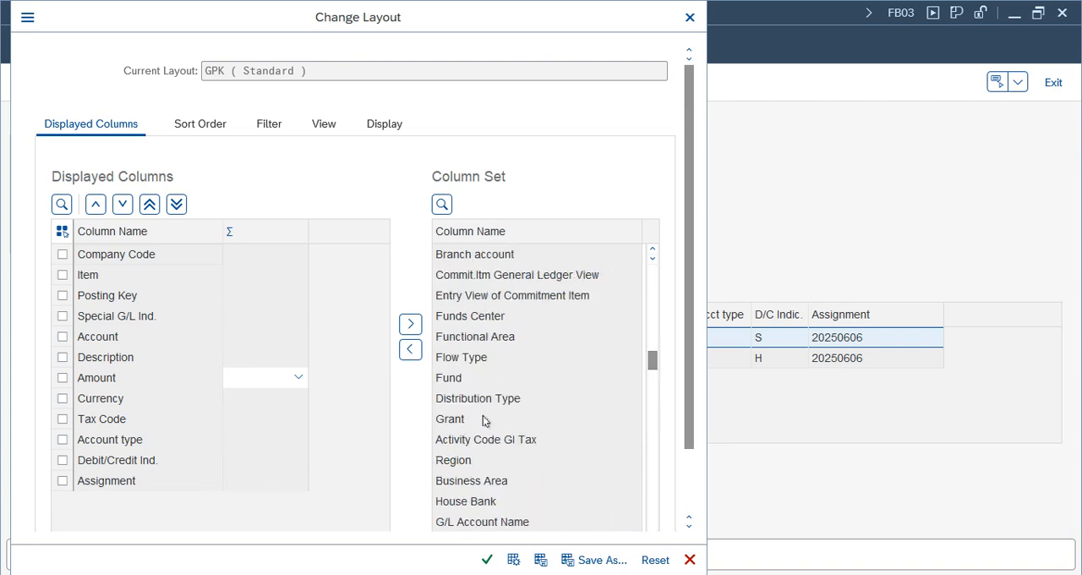
{"action": "left_click", "coordinate": [459, 480]}
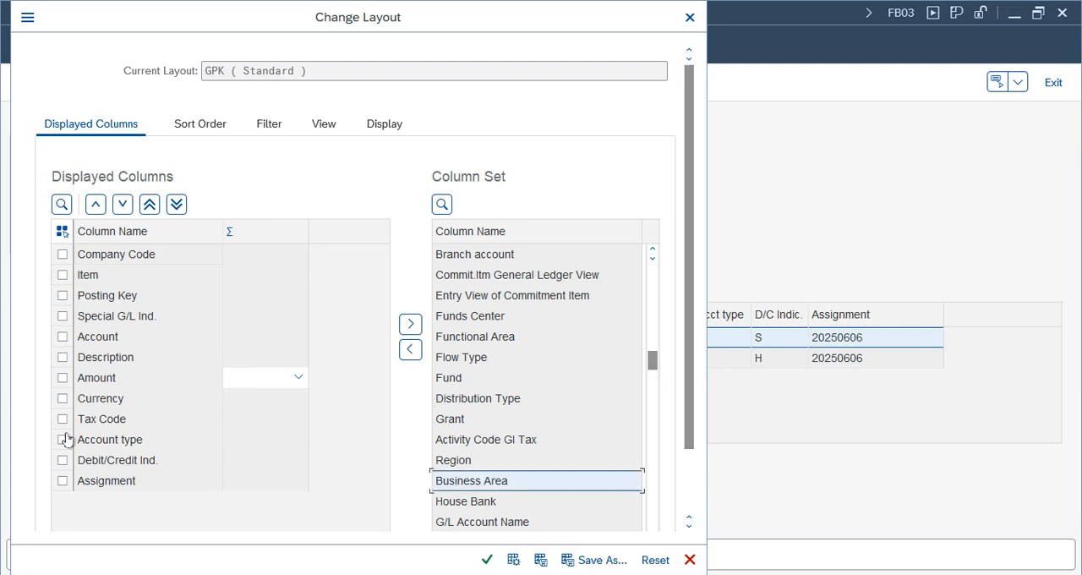
{"action": "left_click", "coordinate": [61, 361]}
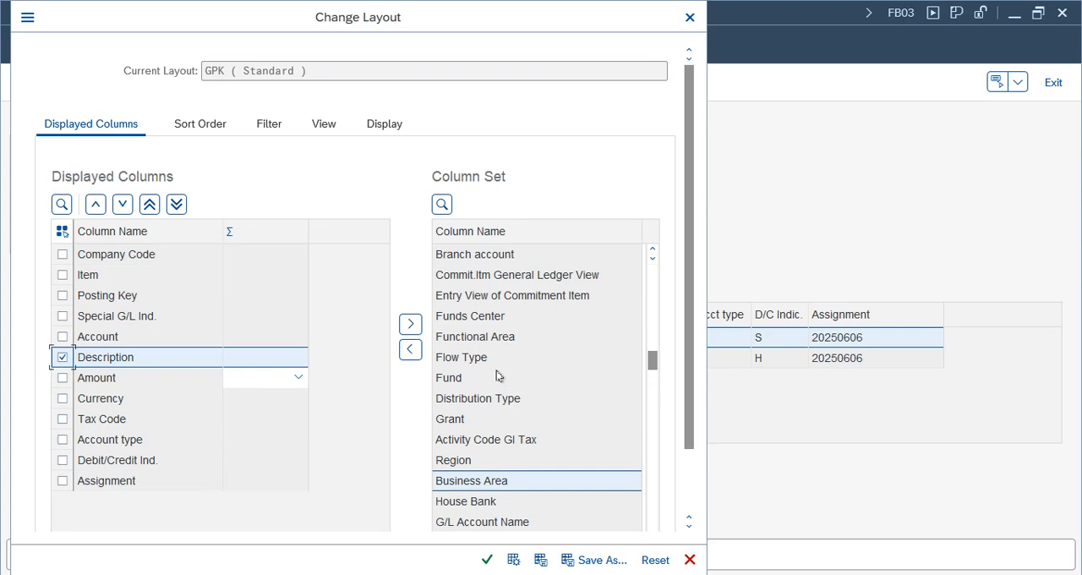
{"action": "left_click", "coordinate": [409, 349]}
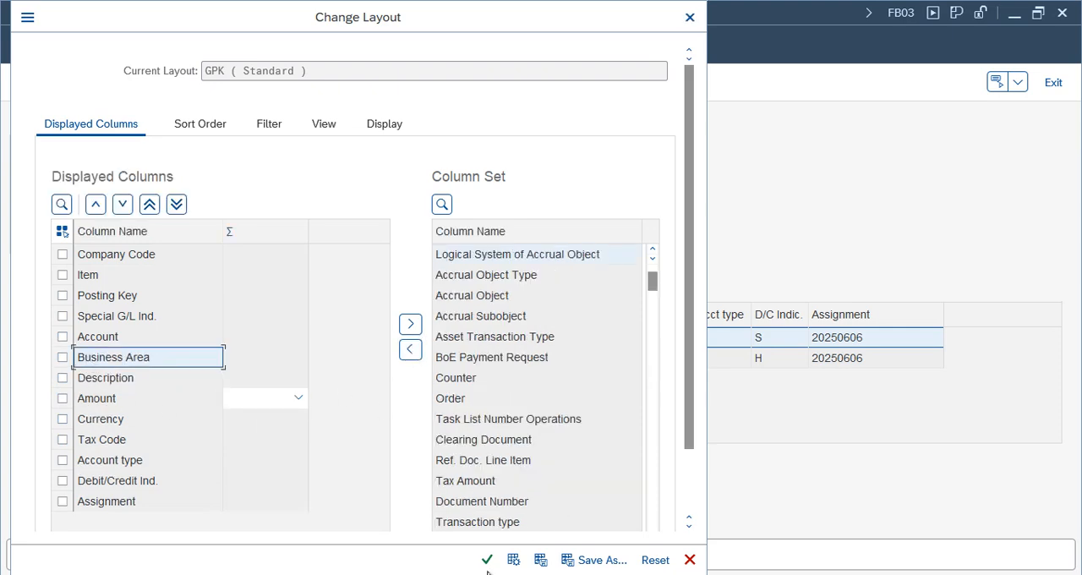
{"action": "left_click", "coordinate": [603, 562]}
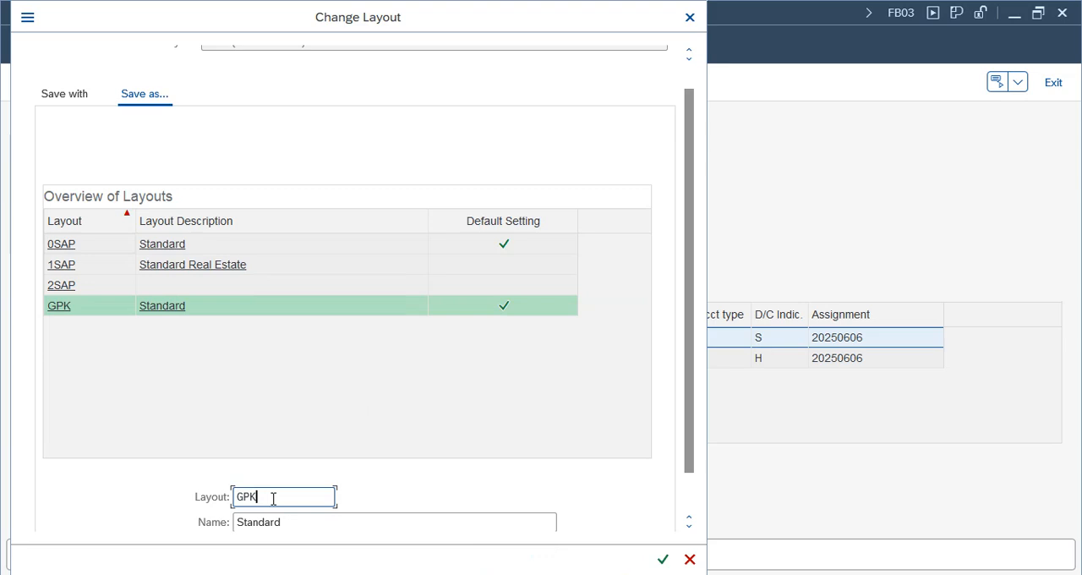
{"action": "left_click", "coordinate": [663, 559]}
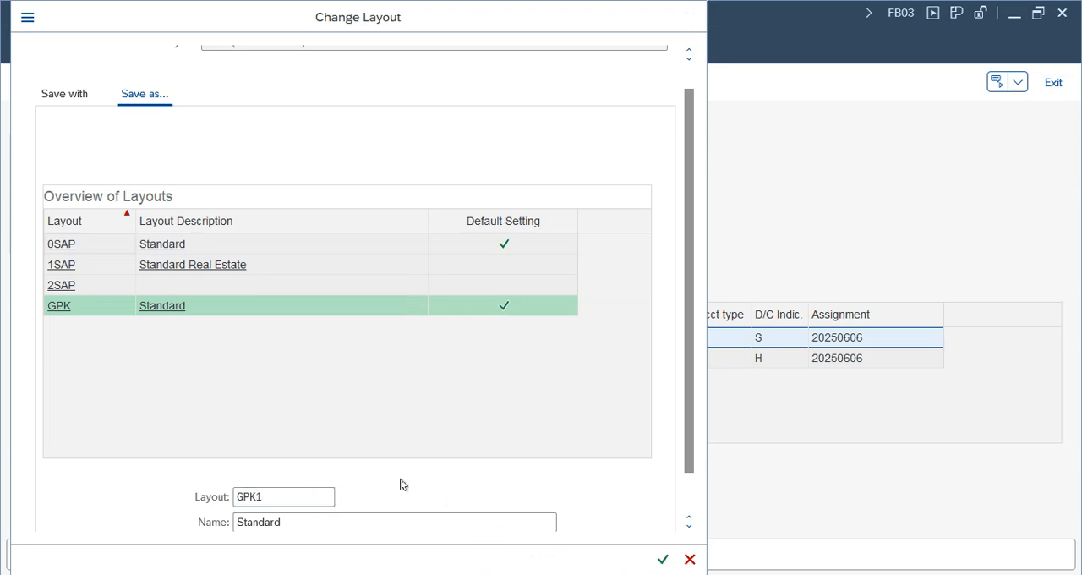
{"action": "left_click", "coordinate": [487, 558]}
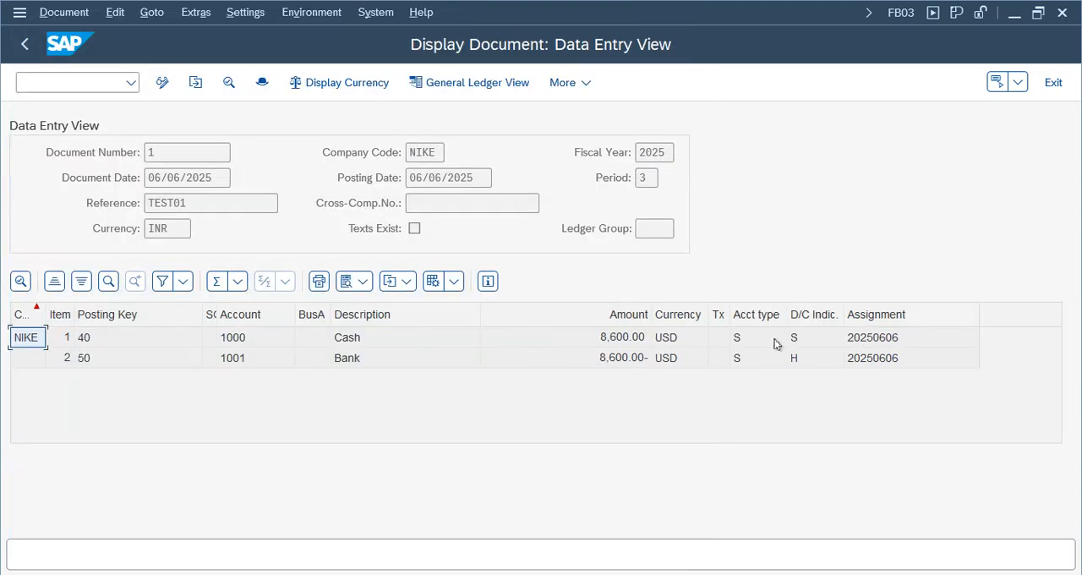
- Inspect the new business area column, the list of saved layouts and the export formats for the line items
{"action": "left_click", "coordinate": [311, 359]}
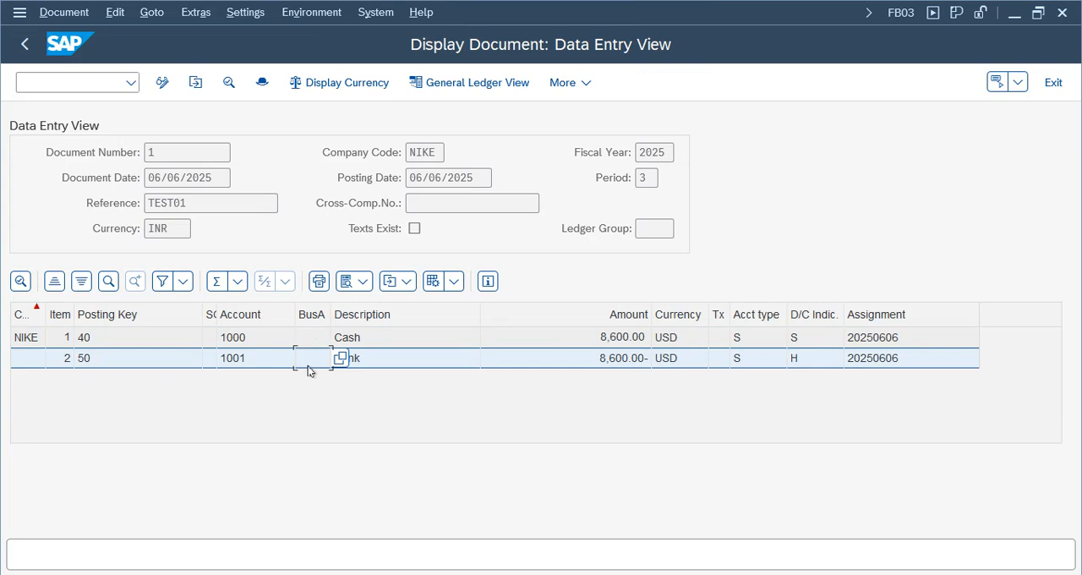
{"action": "left_click", "coordinate": [454, 280]}
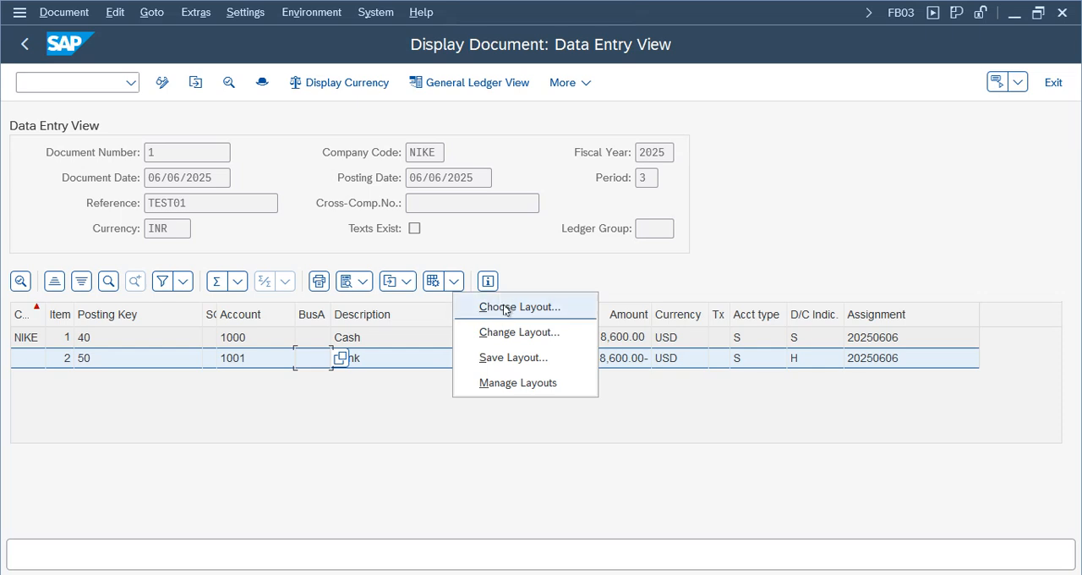
{"action": "left_click", "coordinate": [505, 310]}
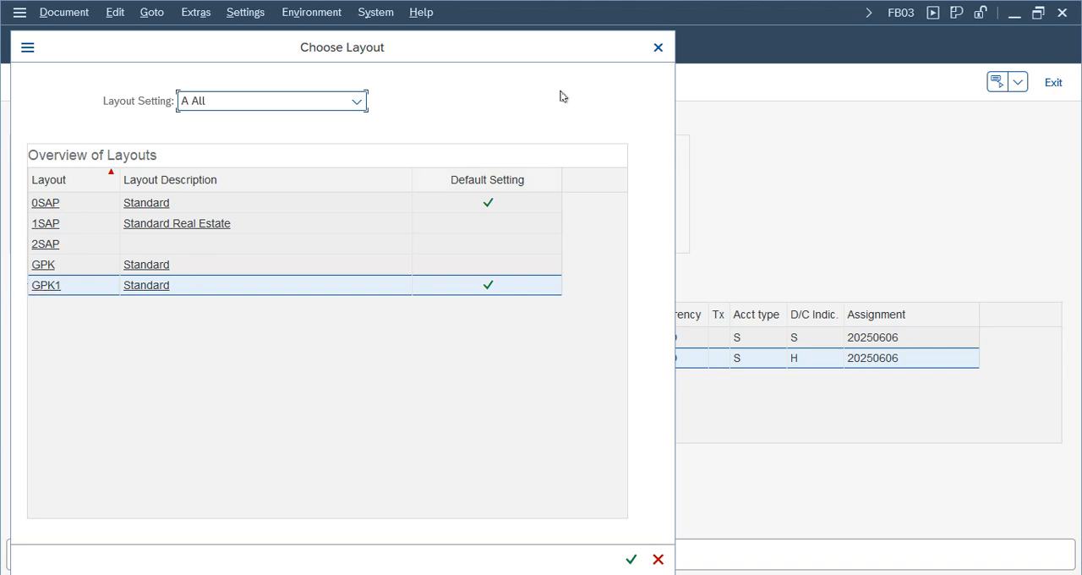
{"action": "left_click", "coordinate": [658, 47]}
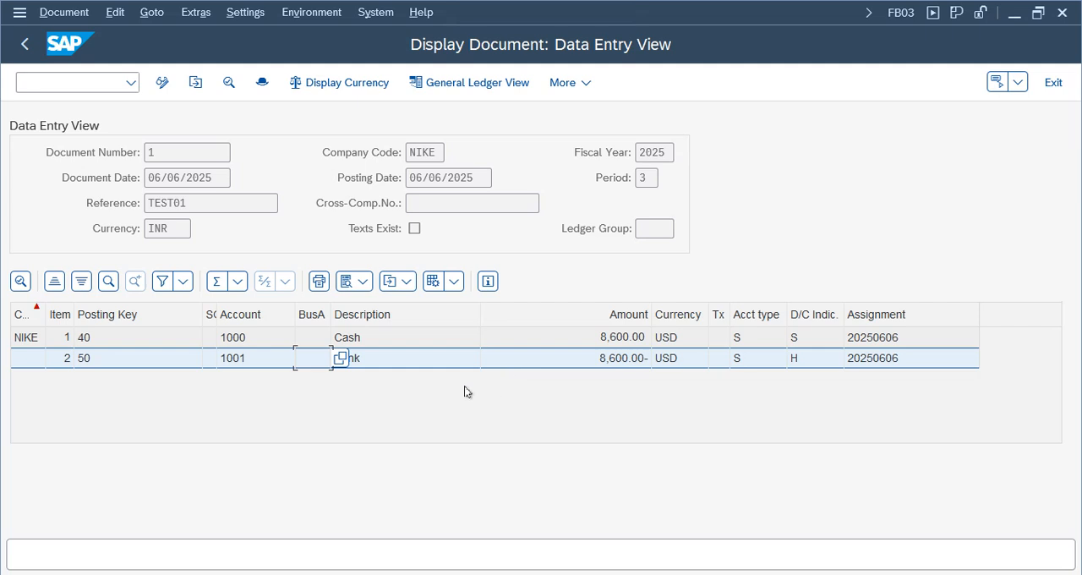
{"action": "left_click", "coordinate": [408, 281]}
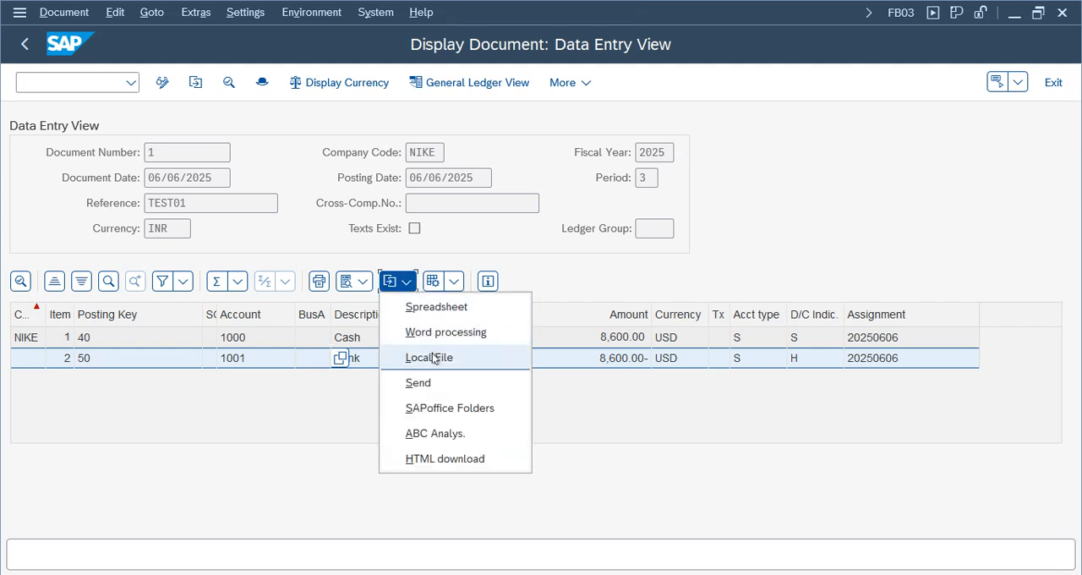
{"action": "left_click", "coordinate": [188, 436]}
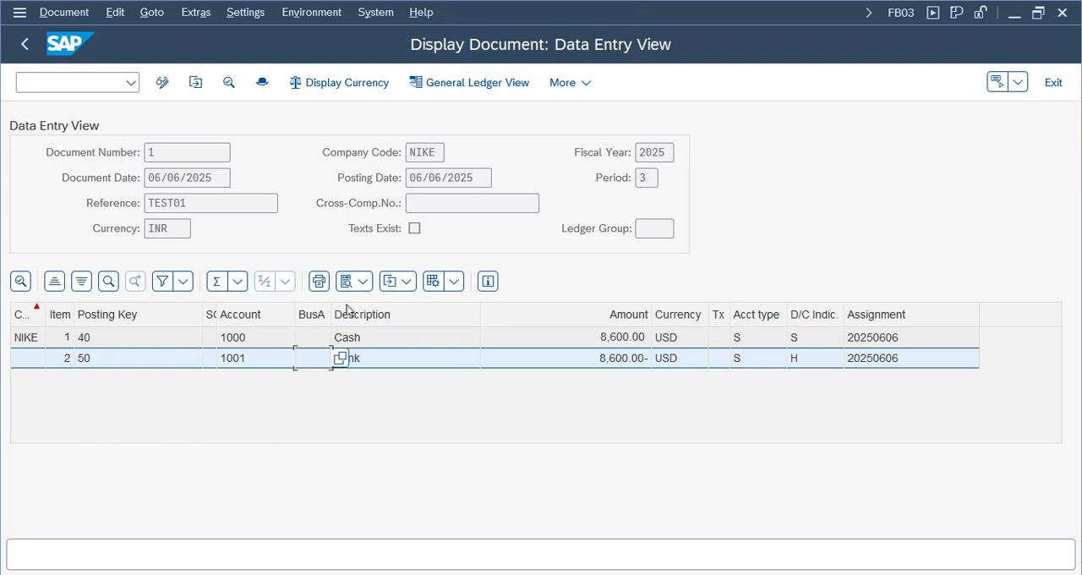
- Display the document in the General Ledger View and switch from ledger 0L to ledger K1
{"action": "left_click", "coordinate": [451, 85]}
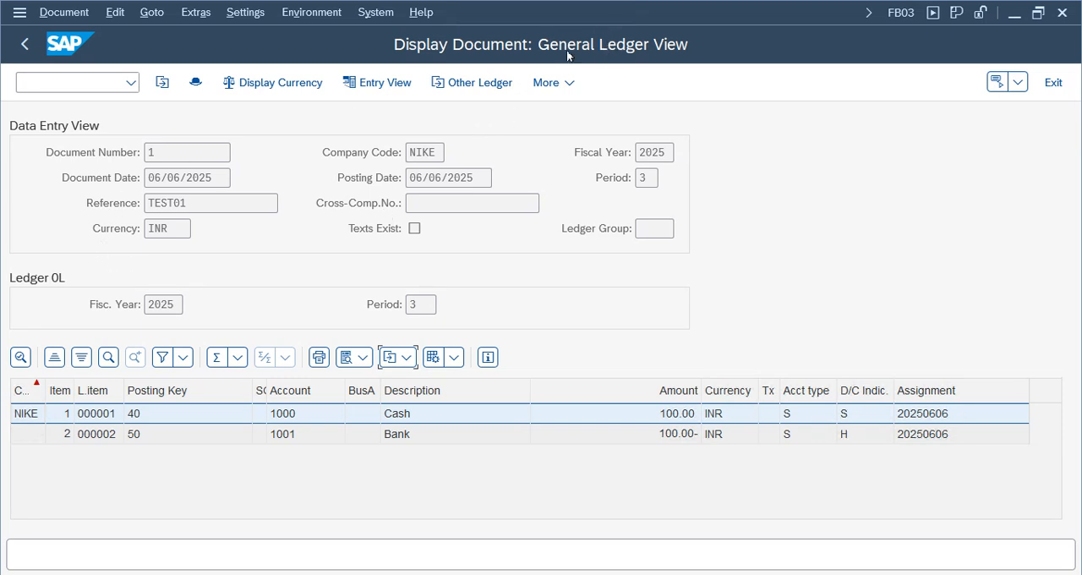
{"action": "left_click", "coordinate": [69, 279]}
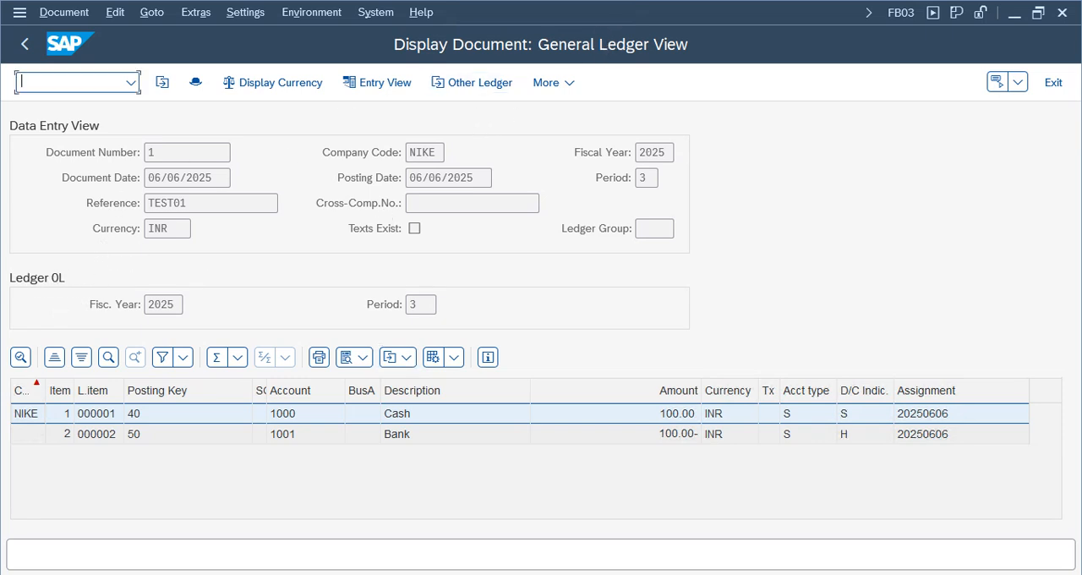
{"action": "left_click", "coordinate": [423, 152]}
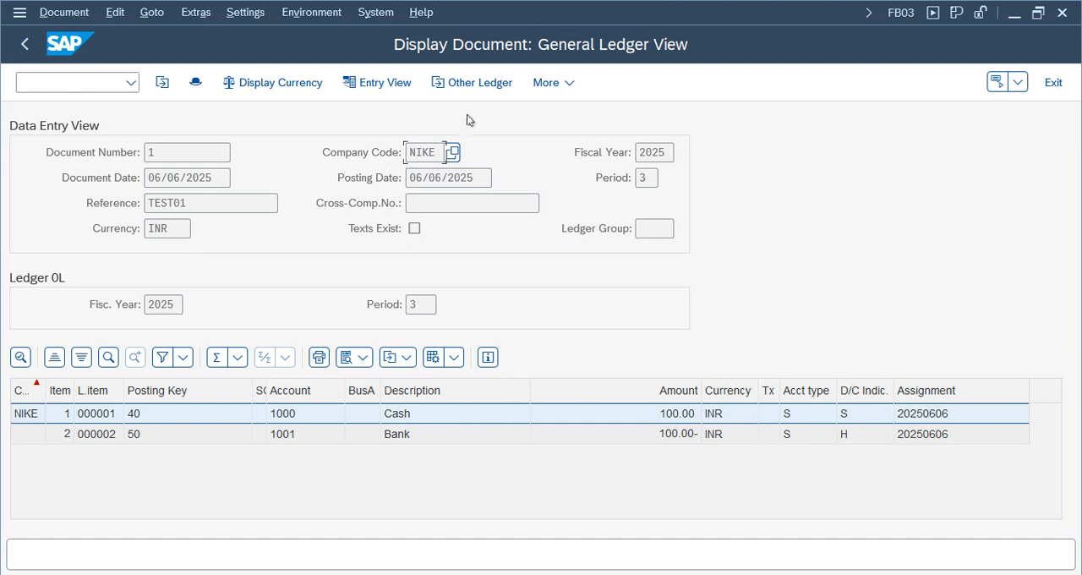
{"action": "left_click", "coordinate": [473, 82]}
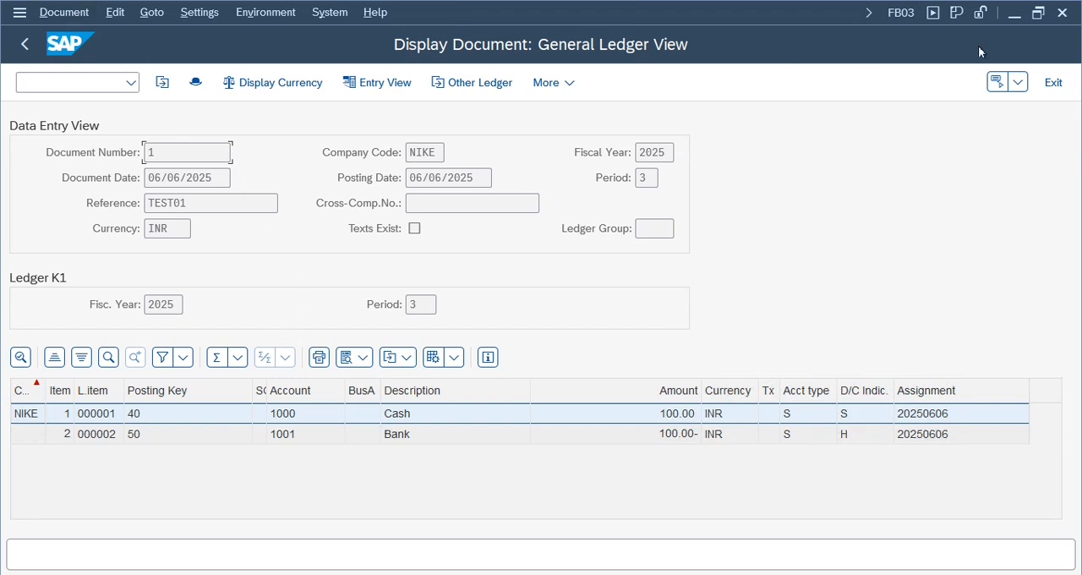
- Exit the document display and the G/L document entry to return to the Document Entry folder in SAP Easy Access
{"action": "left_click", "coordinate": [1053, 82]}
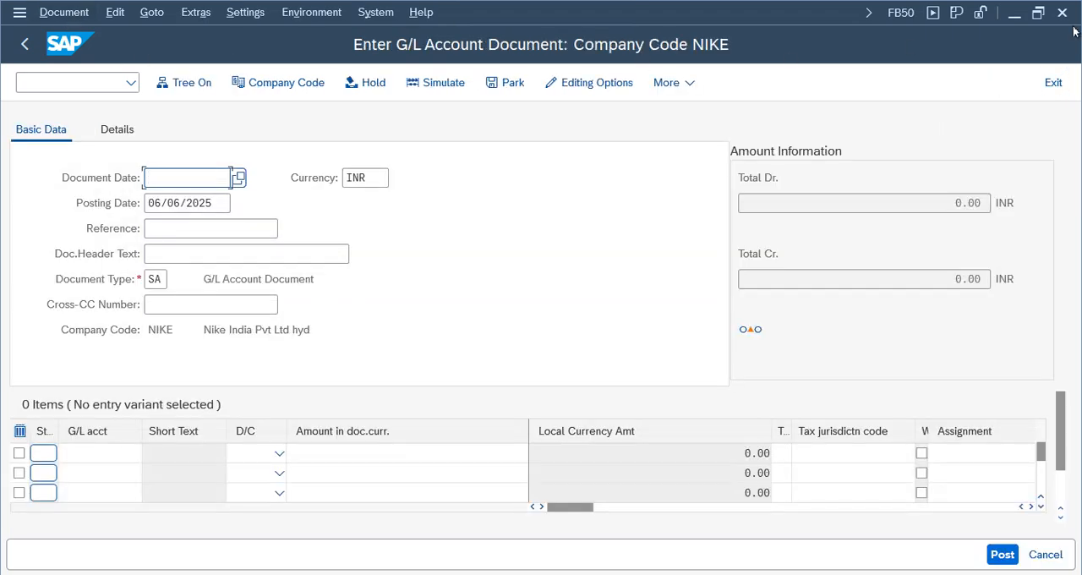
{"action": "left_click", "coordinate": [1052, 82]}
{"action": "left_click", "coordinate": [327, 440]}
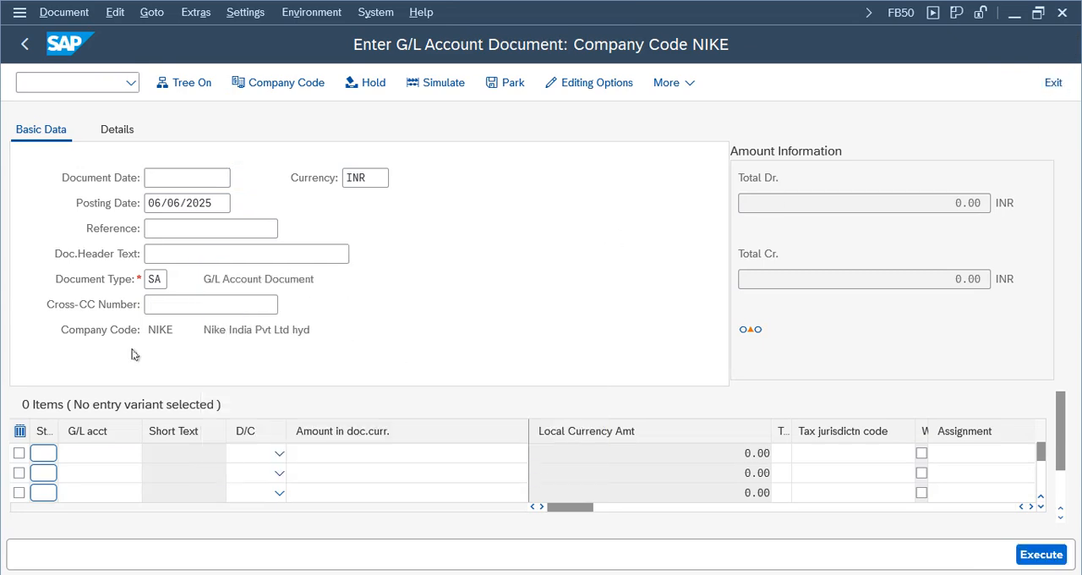
{"action": "left_click", "coordinate": [121, 246]}
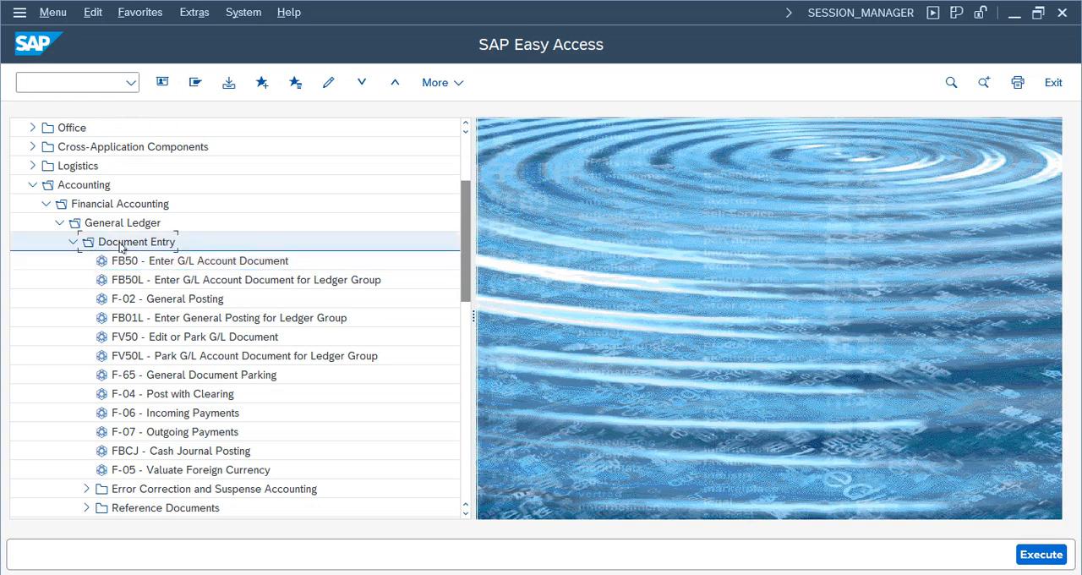
- Display document 1 of company code NIKE with FB03 from the Document folder and return to the menu tree
{"action": "left_click", "coordinate": [73, 241]}
{"action": "left_click", "coordinate": [106, 260]}
{"action": "left_click", "coordinate": [71, 262]}
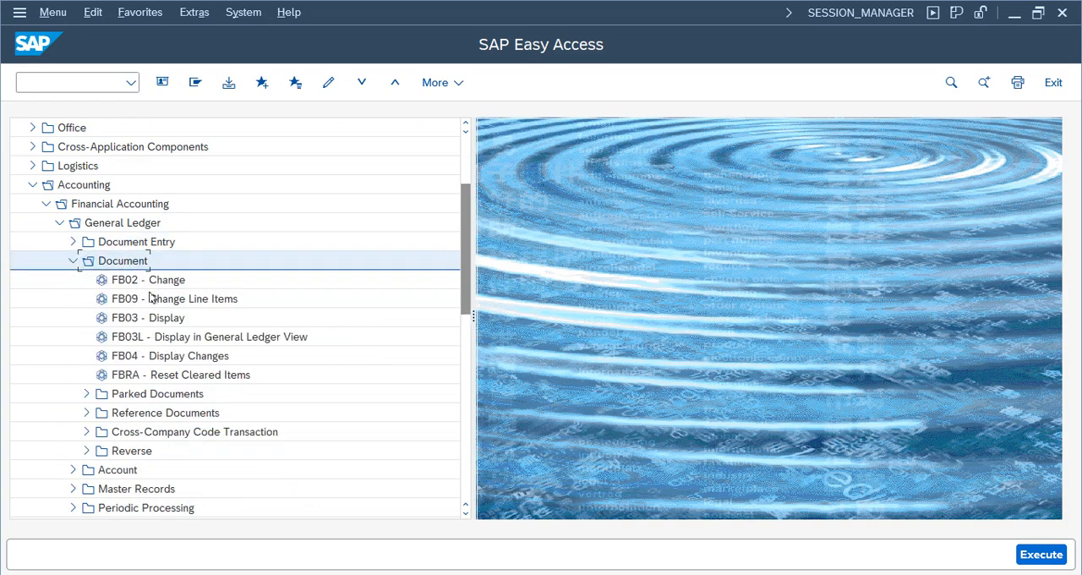
{"action": "left_click", "coordinate": [153, 321]}
{"action": "double_click", "coordinate": [156, 318]}
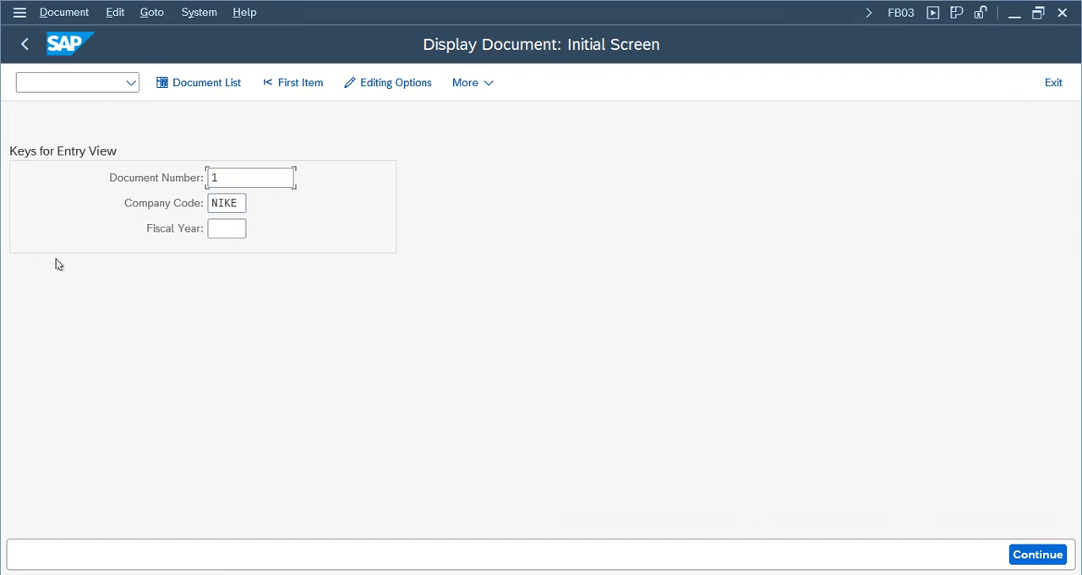
{"action": "key", "text": "Return"}
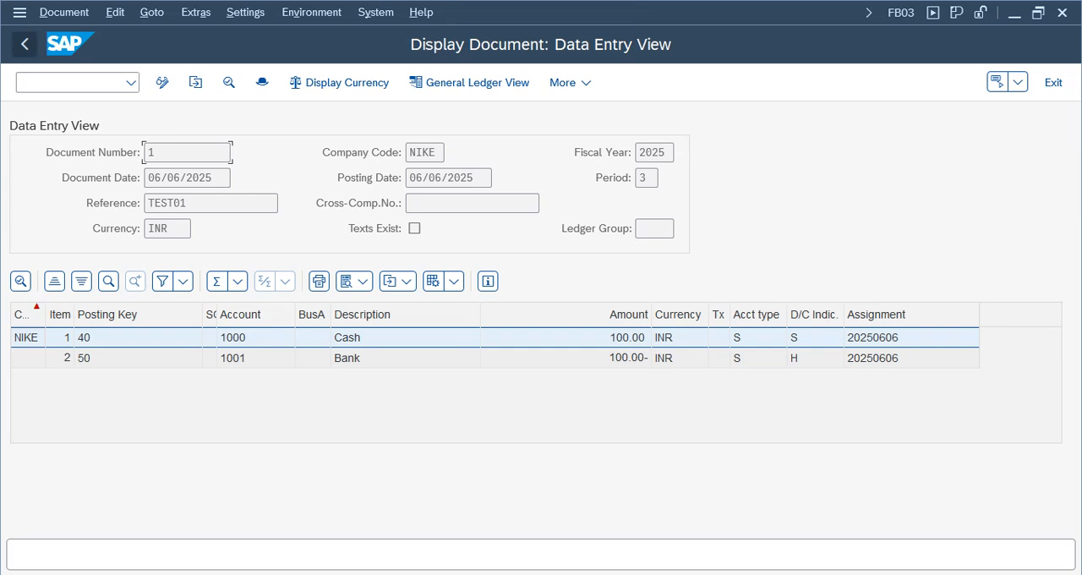
{"action": "left_click", "coordinate": [25, 44]}
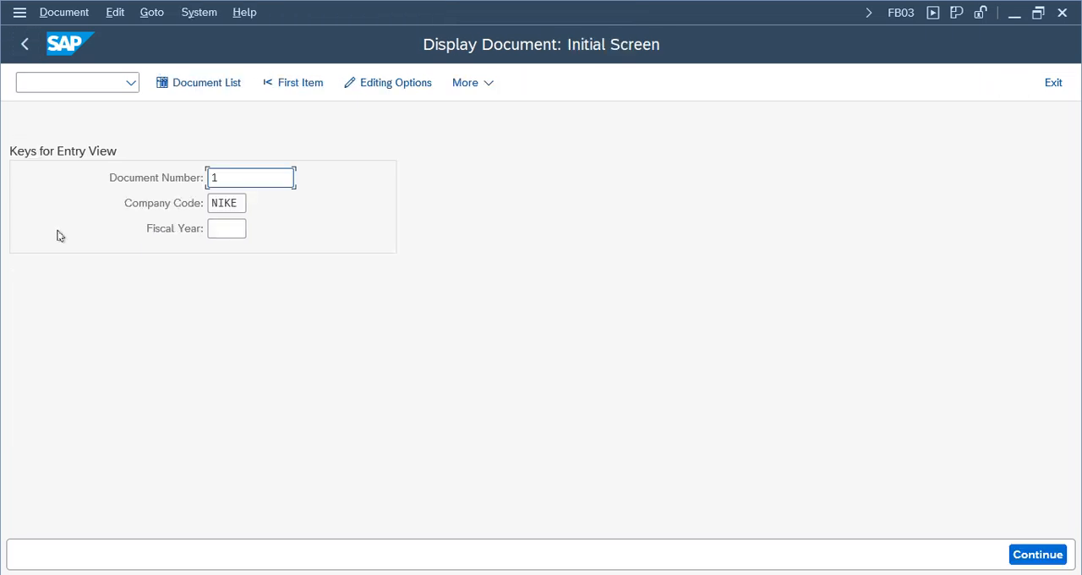
{"action": "left_click", "coordinate": [25, 44]}
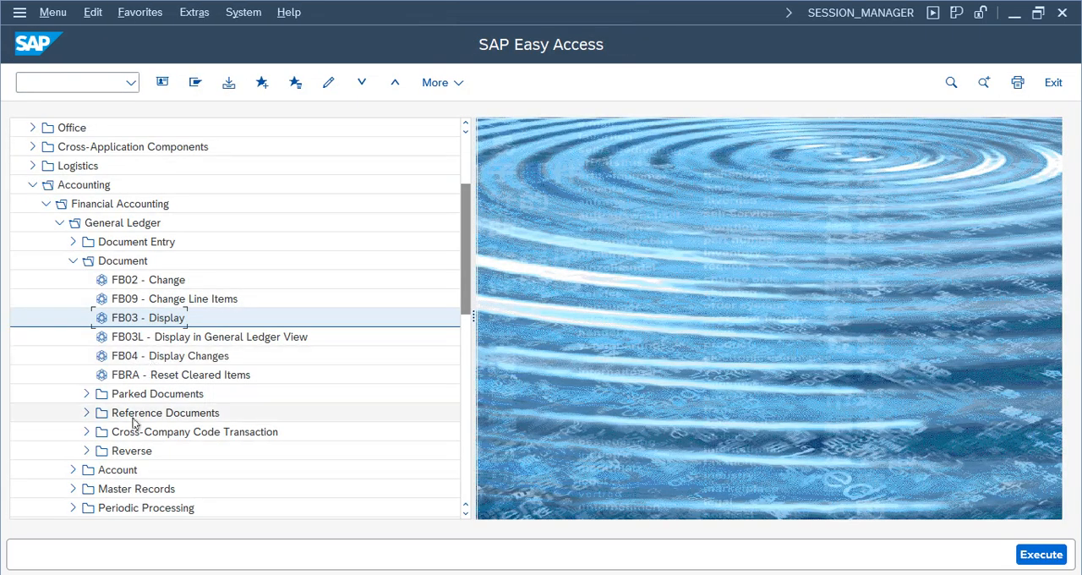
- Run FAGLB03 from the Account folder to display the balances of G/L account 1000 for company code NIKE and fiscal year 2025
{"action": "left_click", "coordinate": [72, 260]}
{"action": "left_click", "coordinate": [76, 285]}
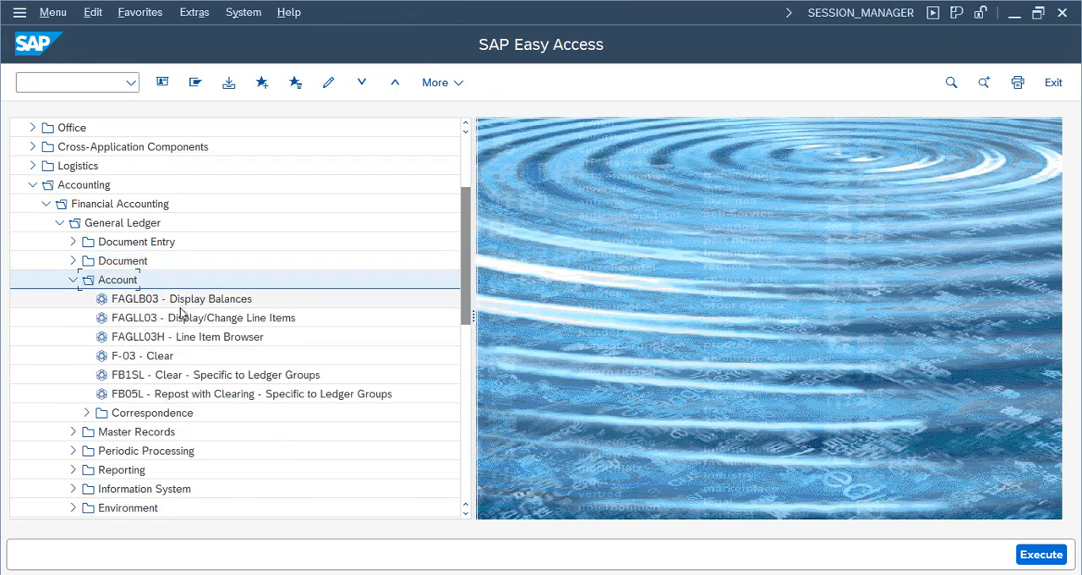
{"action": "double_click", "coordinate": [186, 297]}
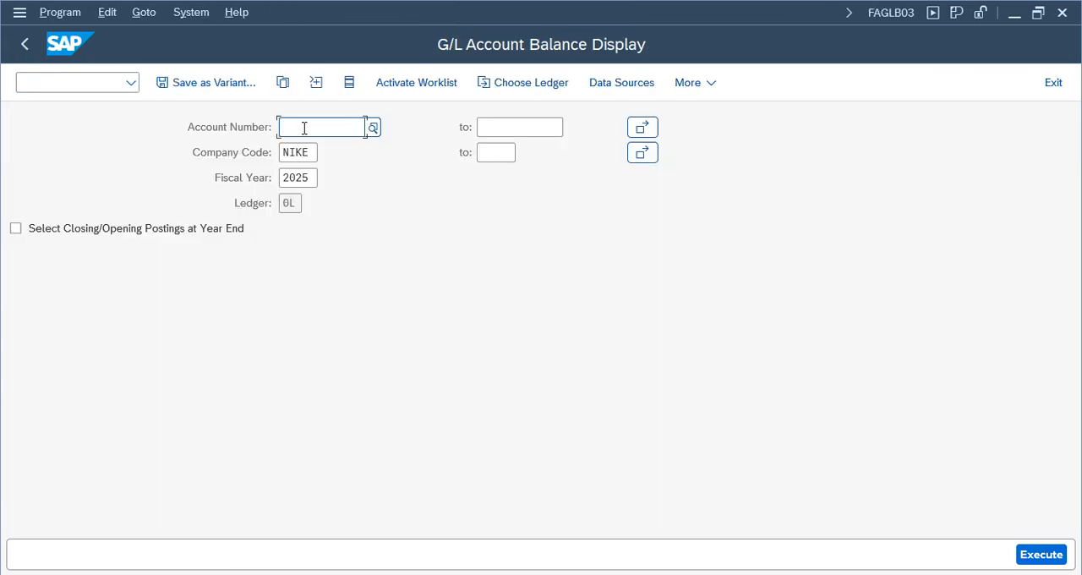
{"action": "type", "text": "1"}
{"action": "left_click", "coordinate": [309, 152]}
{"action": "left_click", "coordinate": [1040, 553]}
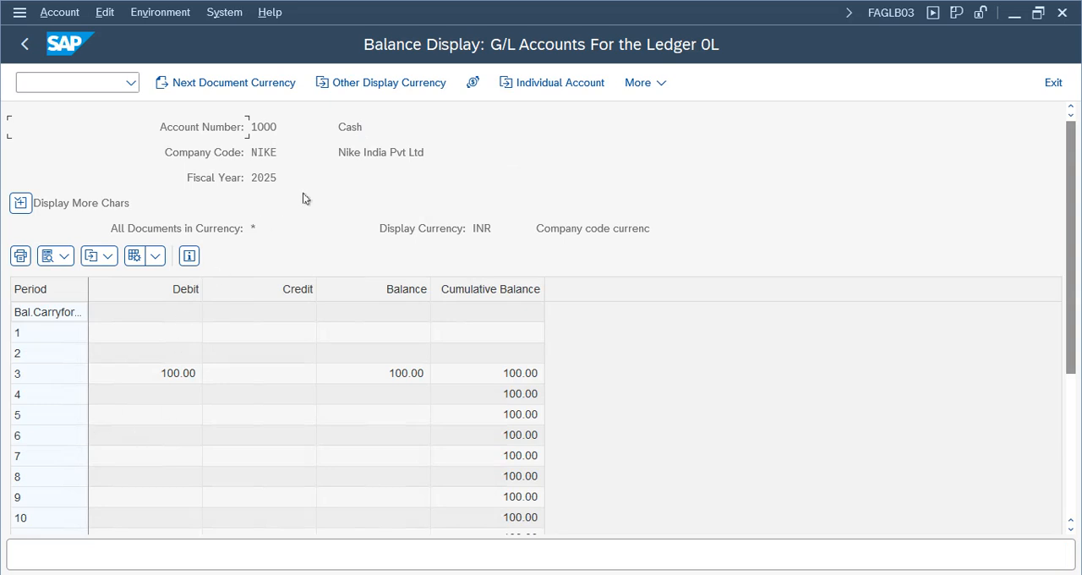
- Examine the Cash account's debit, balance and cumulative balance by period, including period 3 and the special periods 13 to 16
{"action": "left_click_drag", "start_coordinate": [372, 131], "coordinate": [304, 149]}
{"action": "left_click", "coordinate": [179, 293]}
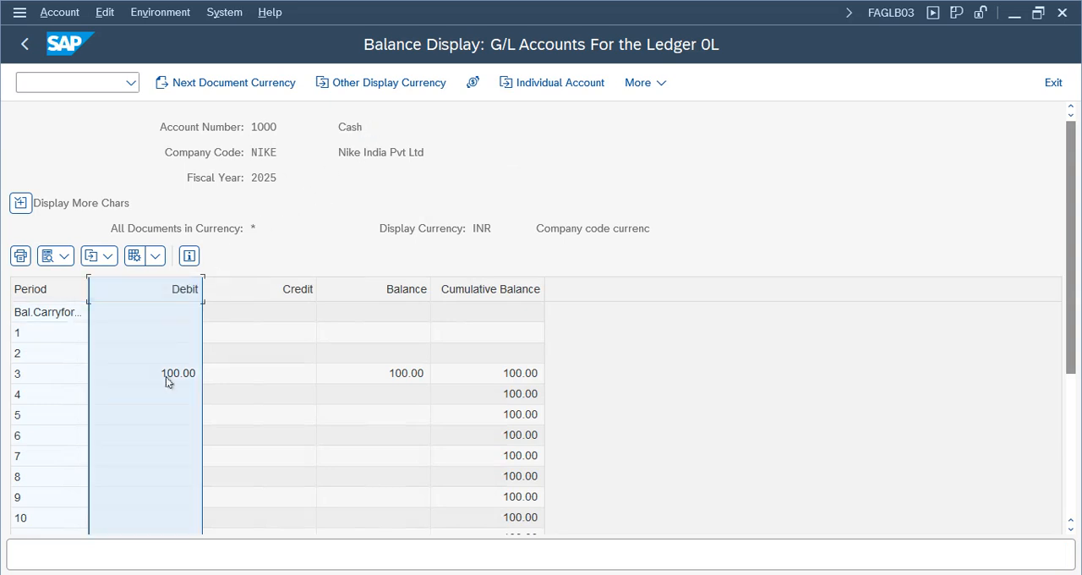
{"action": "left_click", "coordinate": [165, 376]}
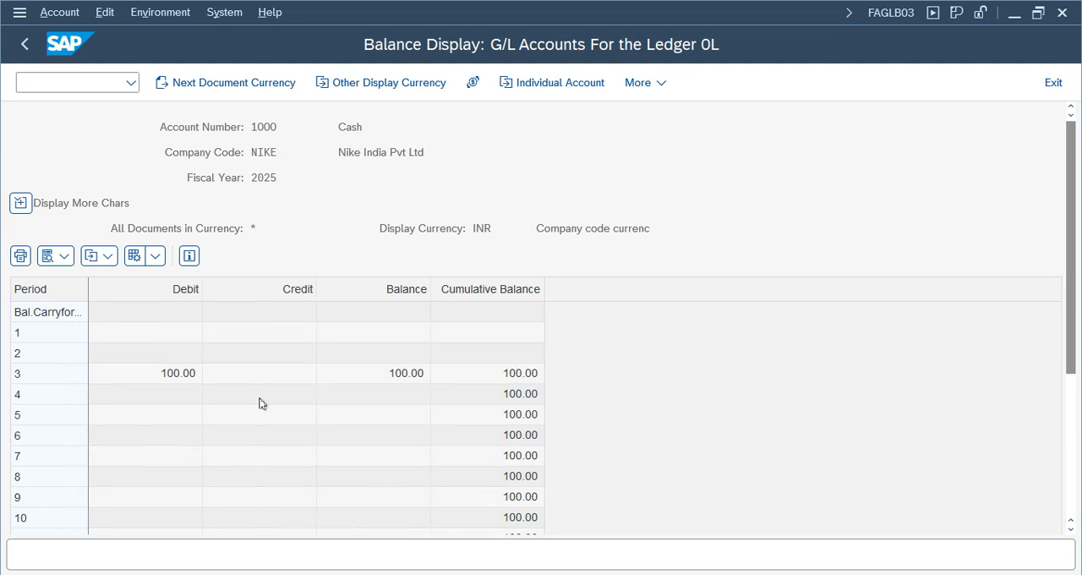
{"action": "left_click_drag", "start_coordinate": [1072, 258], "coordinate": [1072, 329]}
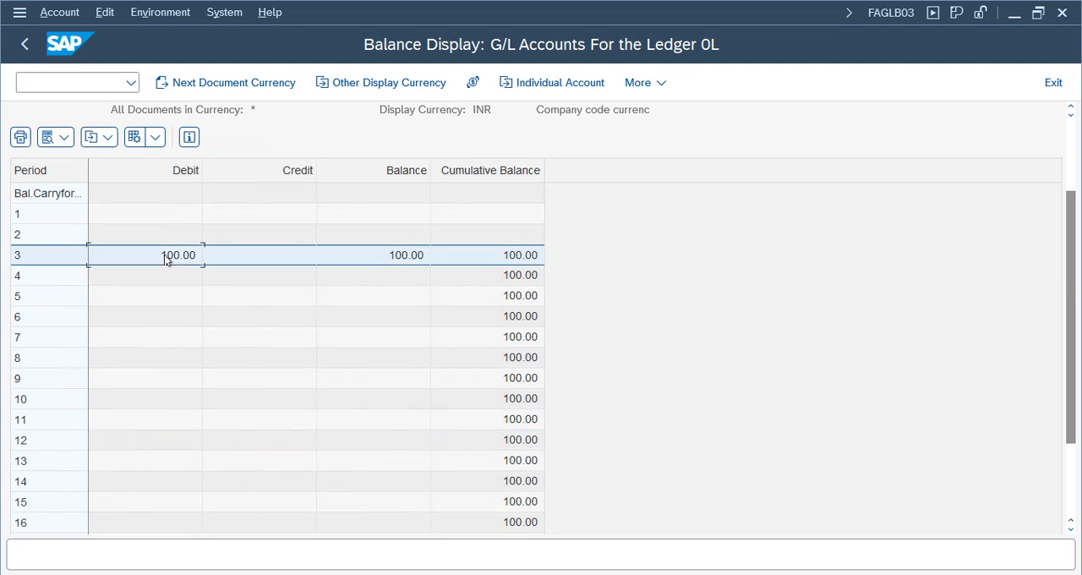
{"action": "left_click", "coordinate": [163, 447]}
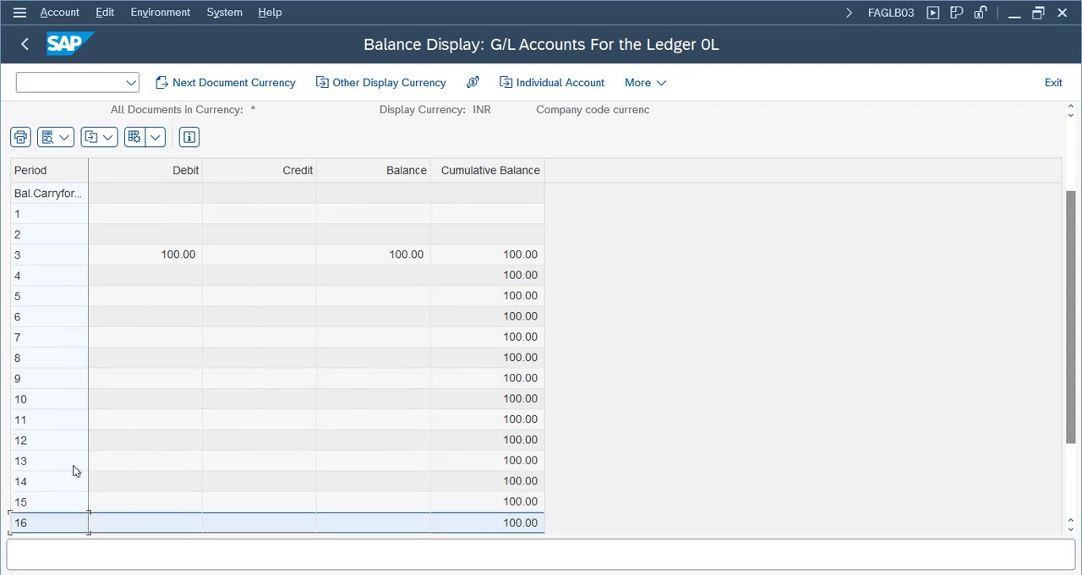
{"action": "left_click", "coordinate": [152, 462]}
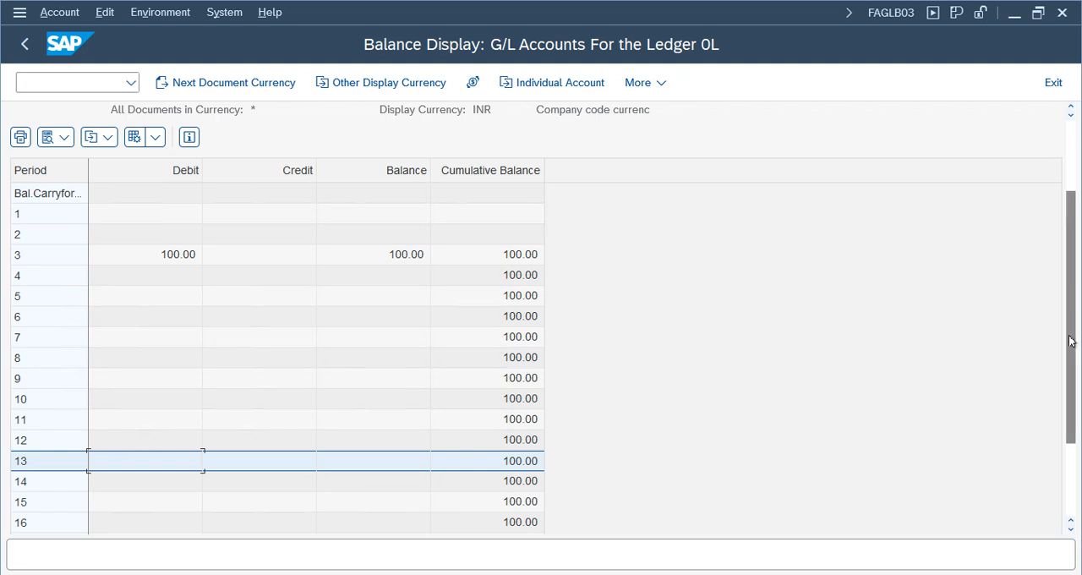
{"action": "scroll", "coordinate": [459, 243], "scroll_direction": "up", "scroll_amount": 3}
{"action": "left_click", "coordinate": [465, 375]}
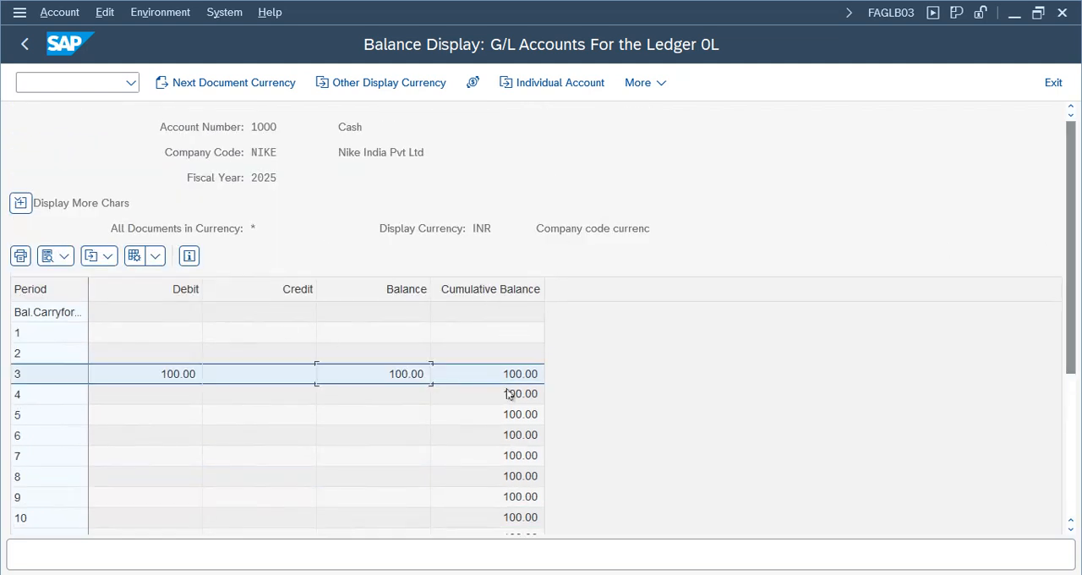
- Check the additional functions of the balance display, then exit to SAP Easy Access
{"action": "left_click", "coordinate": [183, 236]}
{"action": "left_click", "coordinate": [640, 88]}
{"action": "left_click", "coordinate": [570, 145]}
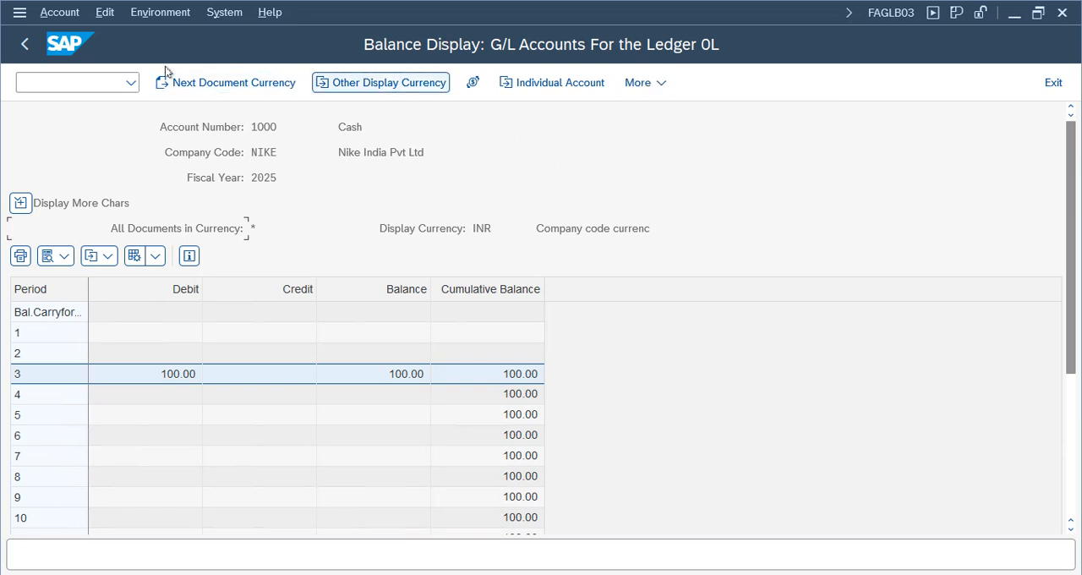
{"action": "left_click", "coordinate": [33, 47]}
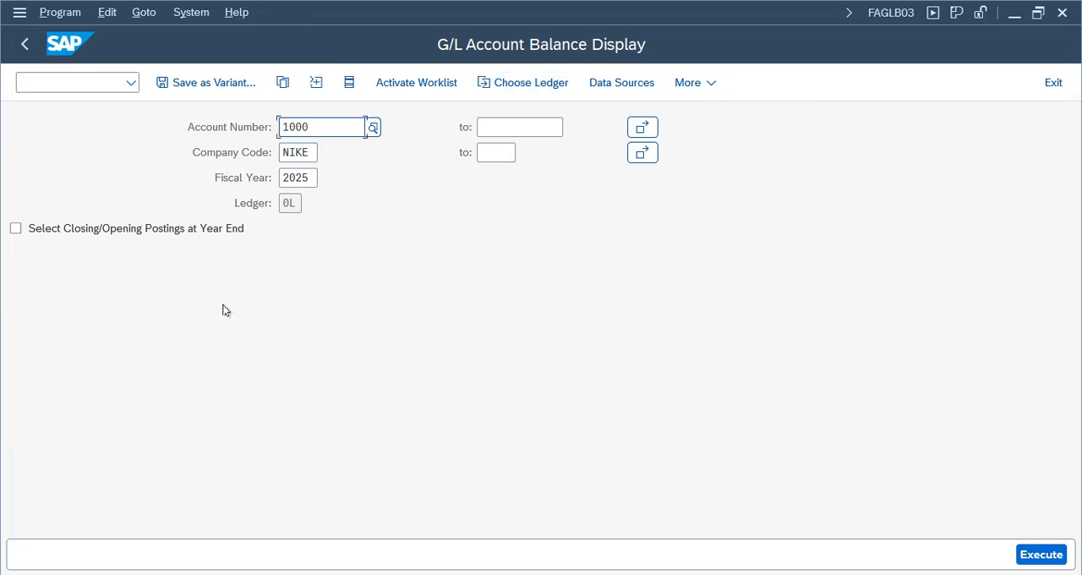
{"action": "left_click", "coordinate": [25, 44]}
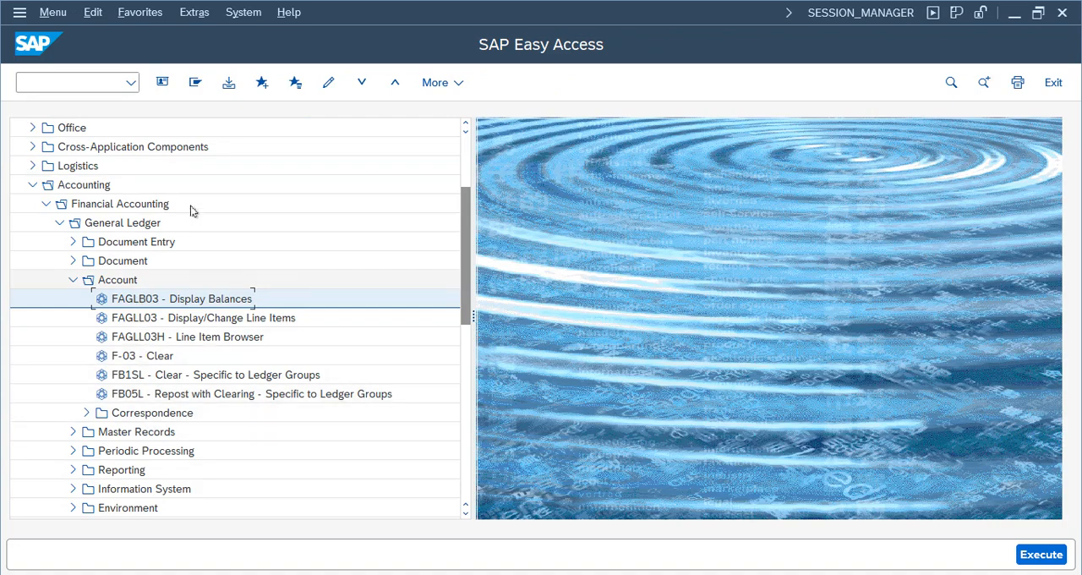
- Search the menu tree for fbl3n in technical names and texts
{"action": "key", "text": "ctrl+f"}
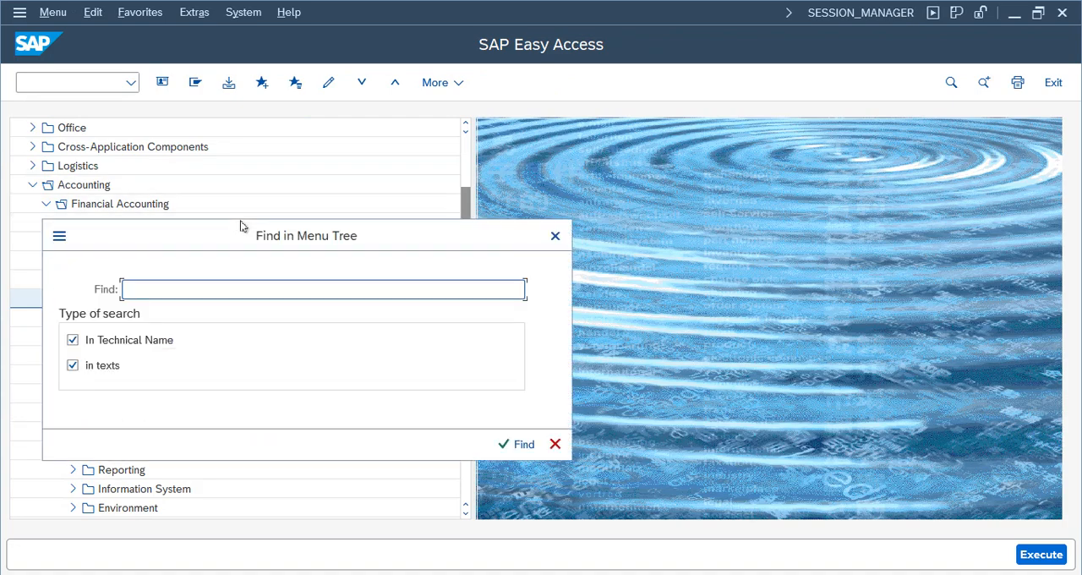
{"action": "type", "text": "fbl3n"}
{"action": "key", "text": "Return"}
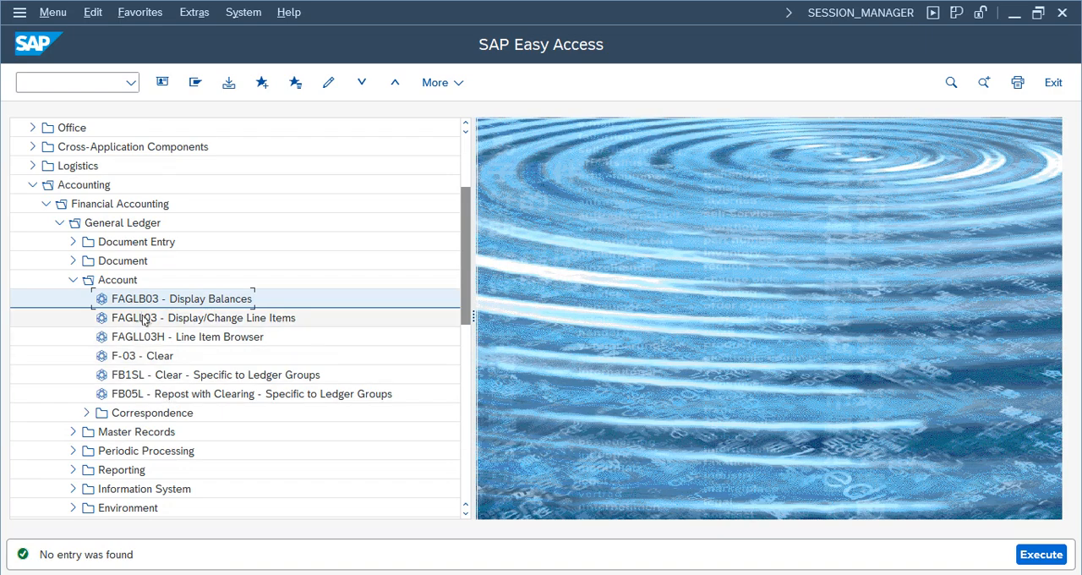
- Run FAGLL03 for G/L account 1000 in company code NIKE with the line item status set to All Items
{"action": "double_click", "coordinate": [142, 319]}
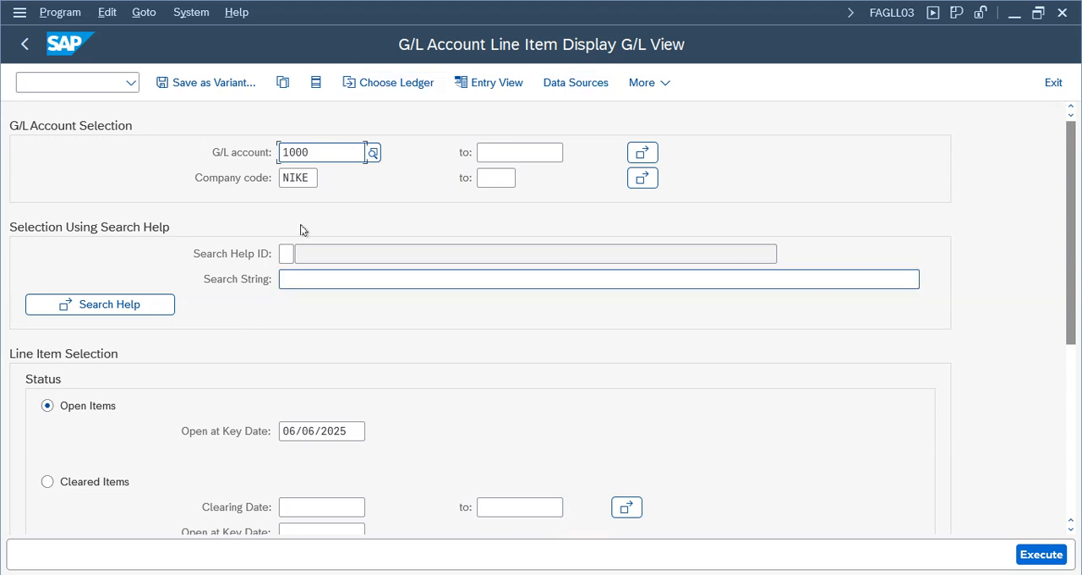
{"action": "left_click", "coordinate": [297, 181]}
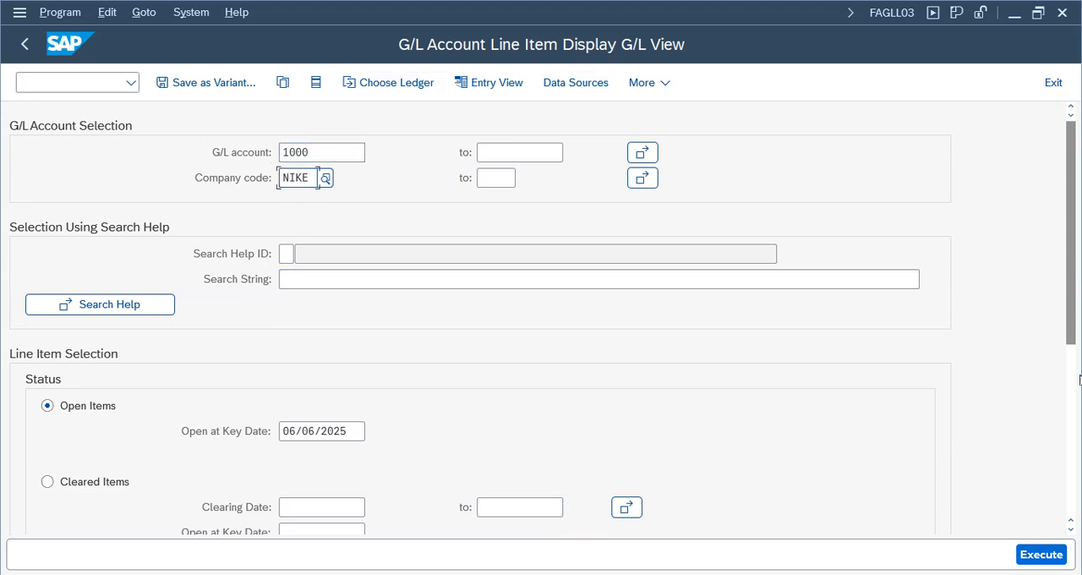
{"action": "scroll", "coordinate": [1079, 379], "scroll_direction": "down", "scroll_amount": 5}
{"action": "left_click", "coordinate": [47, 425]}
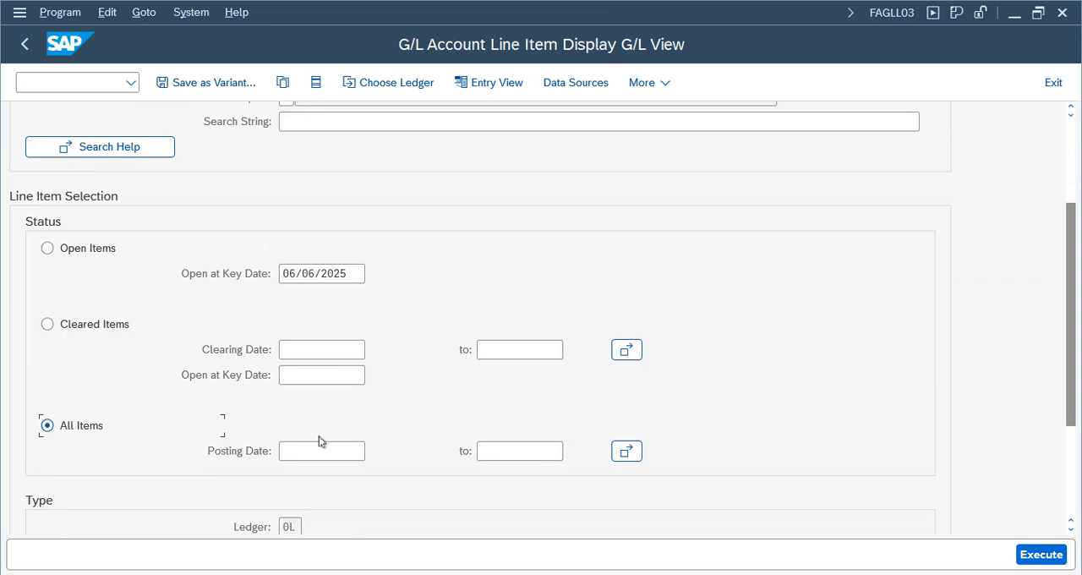
{"action": "left_click", "coordinate": [1040, 555]}
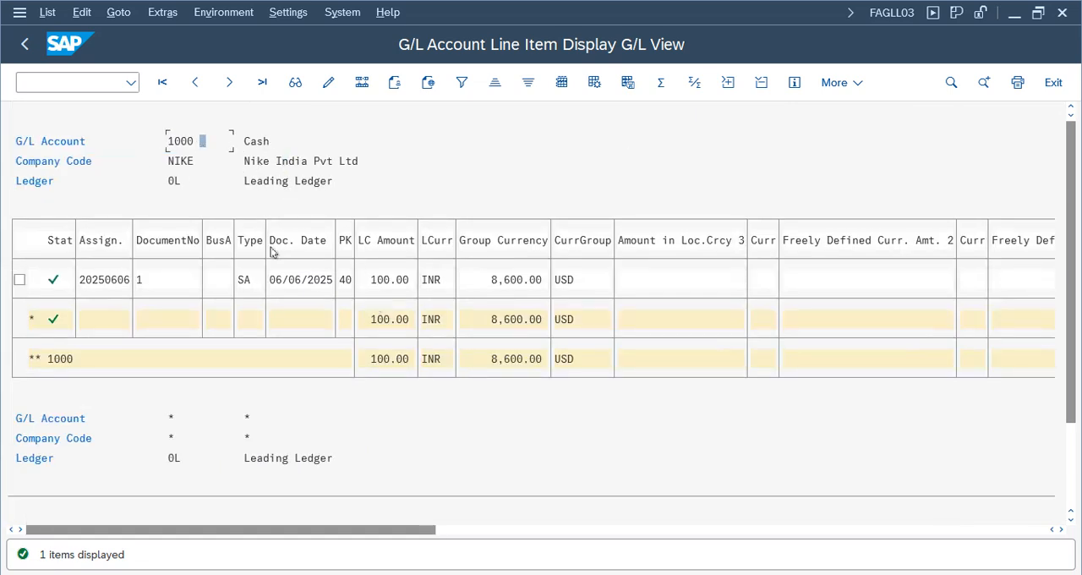
- Examine the Cash line item's document number, type, date and local and group currency amounts, then return to SAP Easy Access
{"action": "left_click", "coordinate": [298, 282]}
{"action": "left_click", "coordinate": [504, 282]}
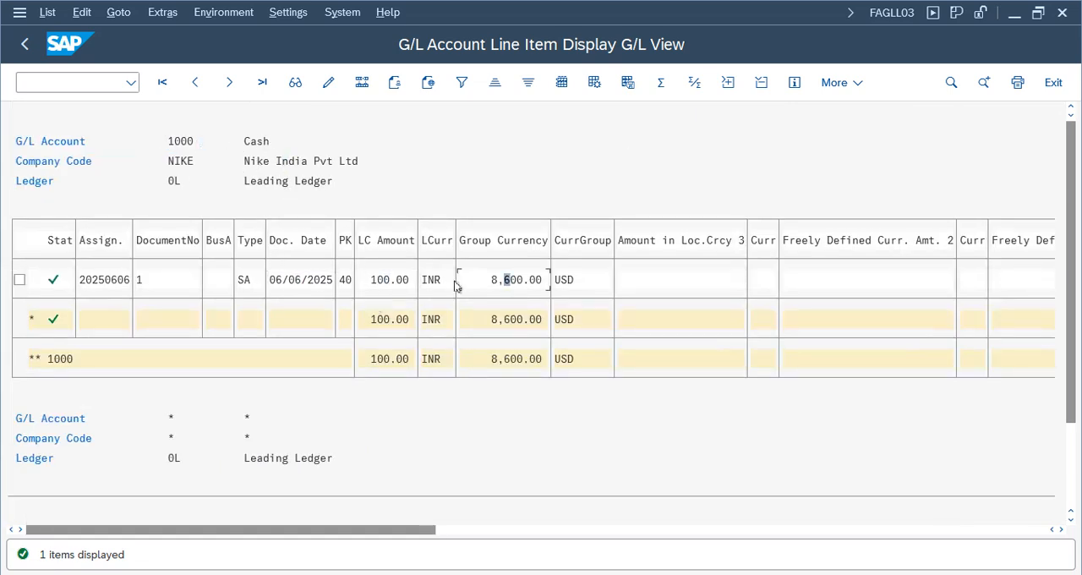
{"action": "left_click", "coordinate": [127, 281]}
{"action": "left_click", "coordinate": [141, 282]}
{"action": "left_click", "coordinate": [247, 281]}
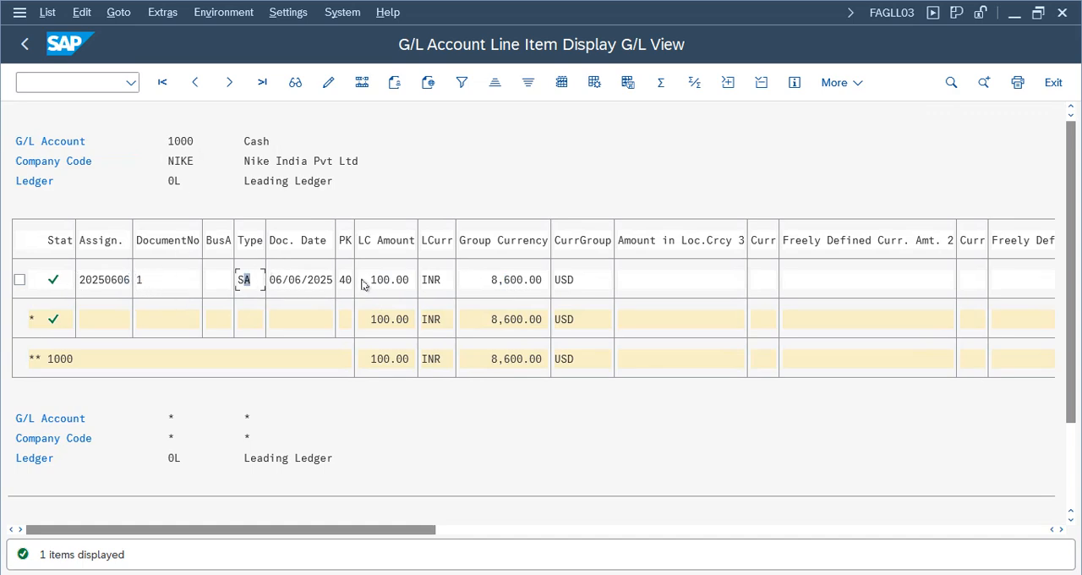
{"action": "left_click", "coordinate": [500, 283]}
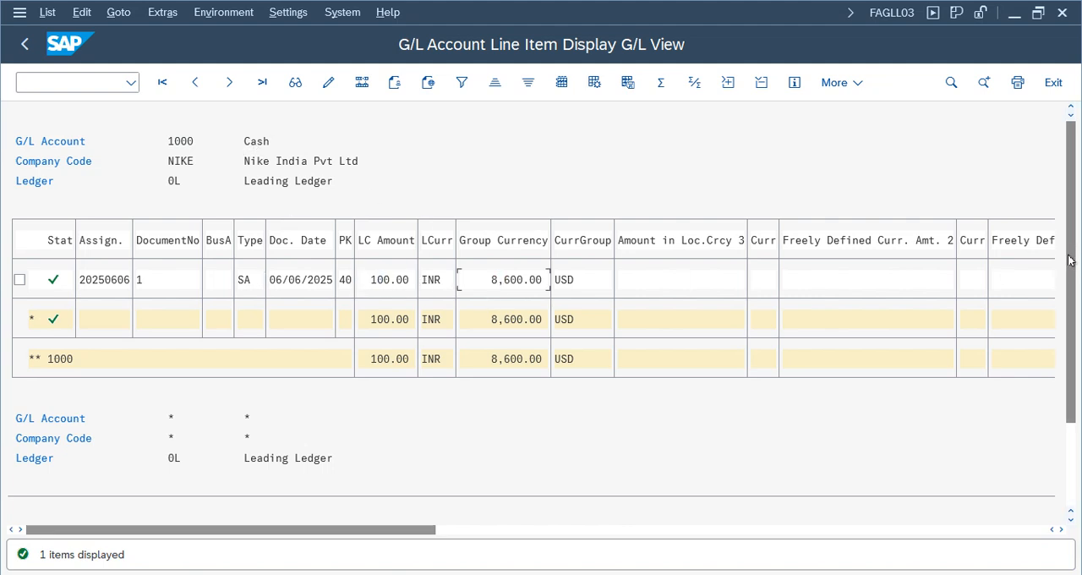
{"action": "scroll", "coordinate": [396, 265], "scroll_direction": "down", "scroll_amount": 2}
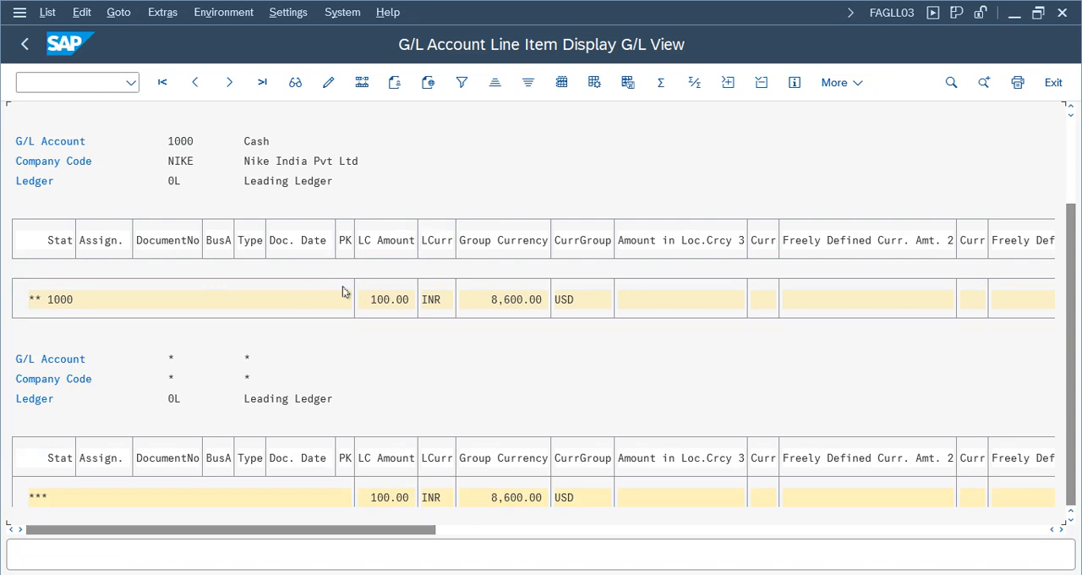
{"action": "left_click", "coordinate": [25, 44]}
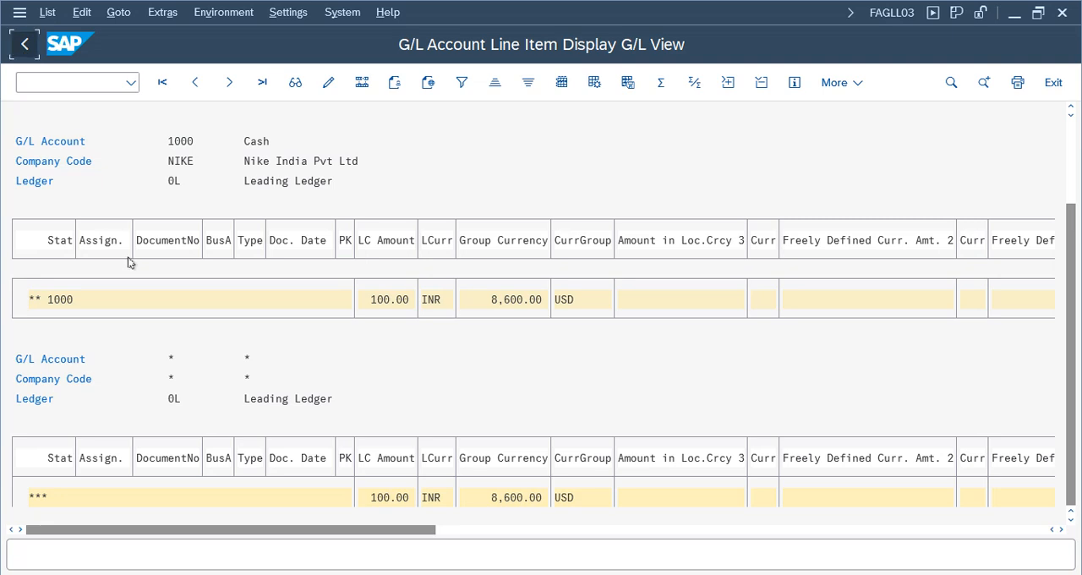
{"action": "left_click", "coordinate": [24, 44]}
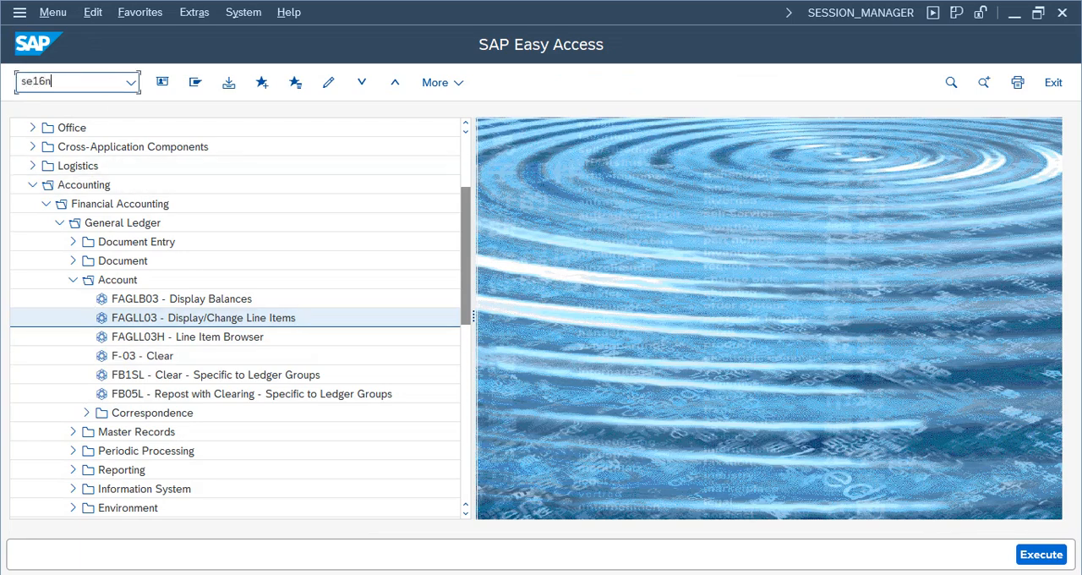
- Start transaction SE16N and load the table BKPF
{"action": "type", "text": "se16n"}
{"action": "key", "text": "Return"}
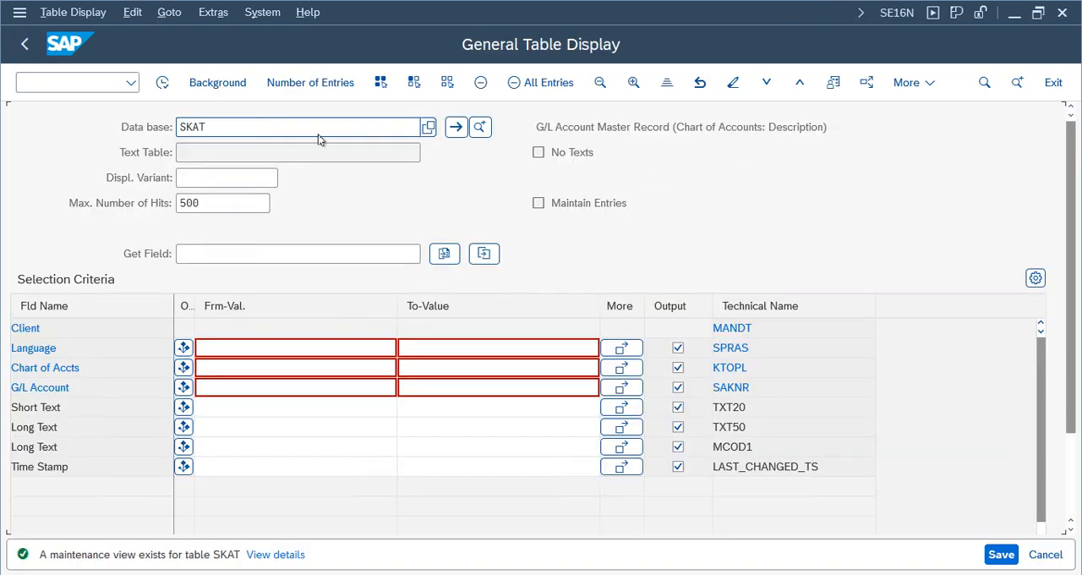
{"action": "key", "text": "BackSpace"}
{"action": "key", "text": "BackSpace"}
{"action": "key", "text": "BackSpace"}
{"action": "key", "text": "BackSpace"}
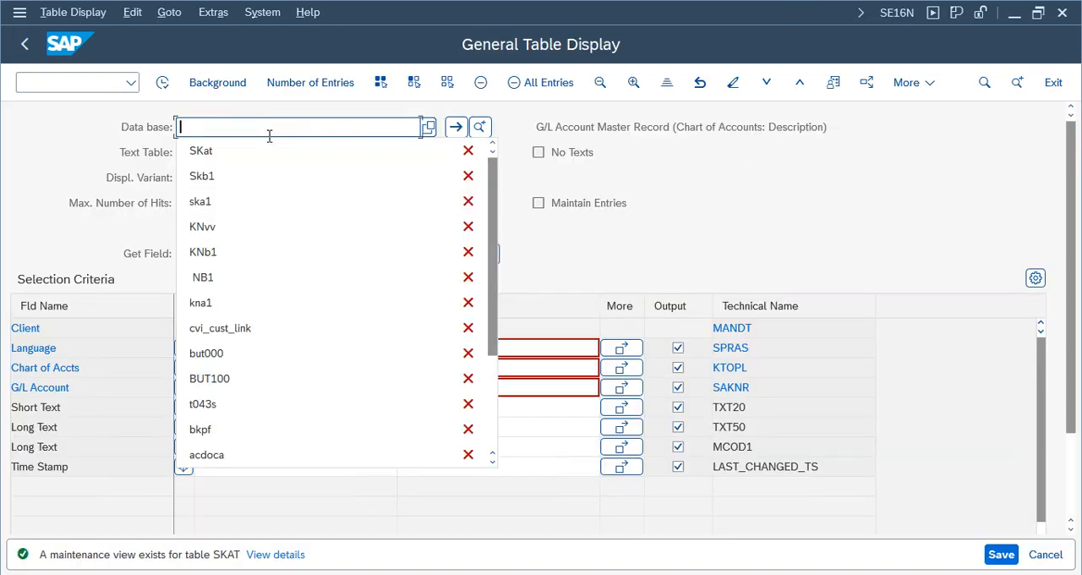
{"action": "type", "text": "bkpf"}
{"action": "key", "text": "Return"}
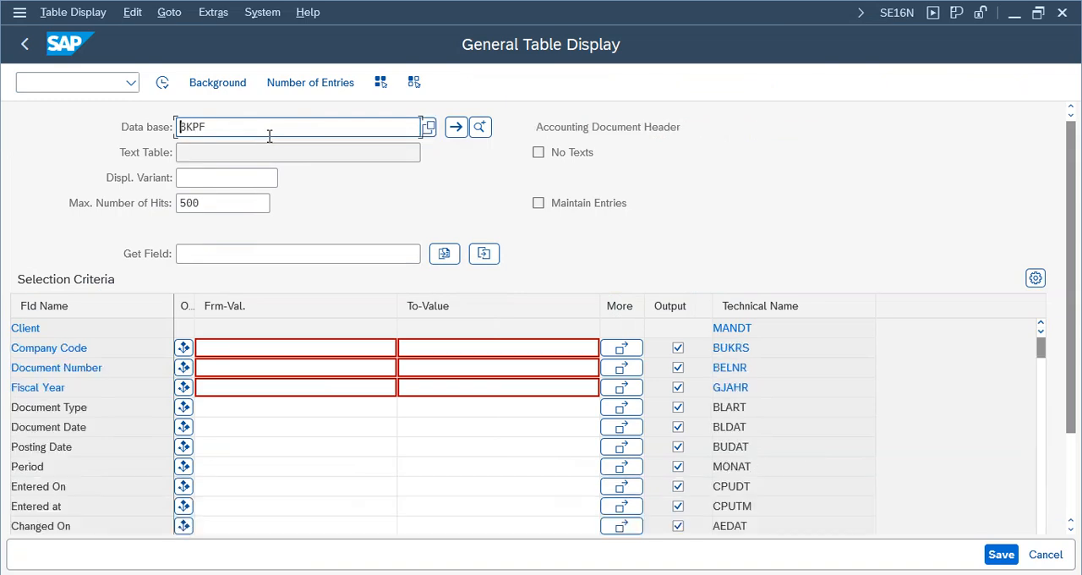
- Display the BKPF accounting document header entries for company code NIKE
{"action": "left_click_drag", "start_coordinate": [209, 127], "coordinate": [179, 125]}
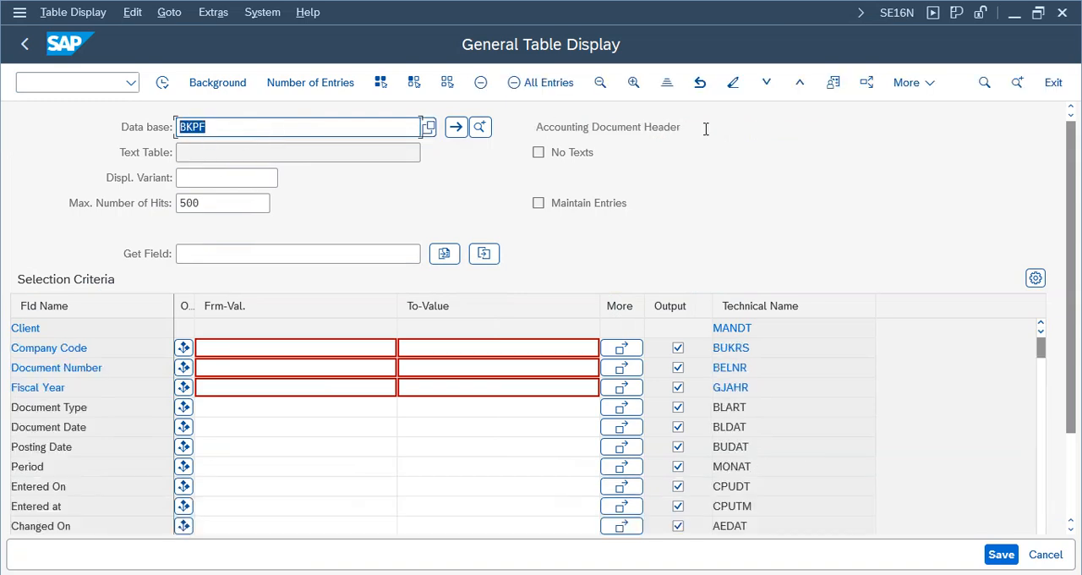
{"action": "left_click_drag", "start_coordinate": [705, 129], "coordinate": [283, 125]}
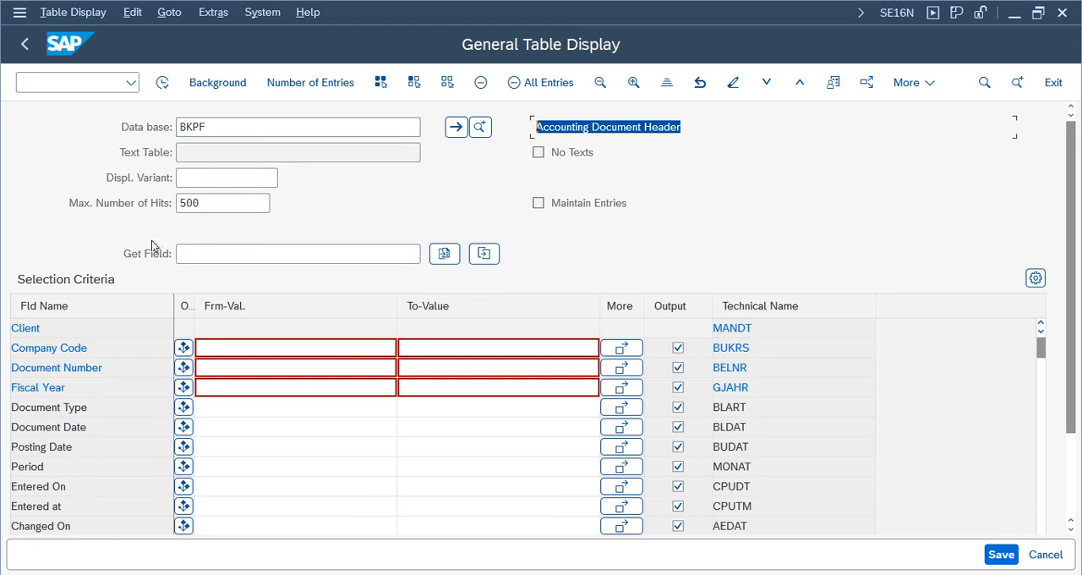
{"action": "left_click", "coordinate": [226, 344]}
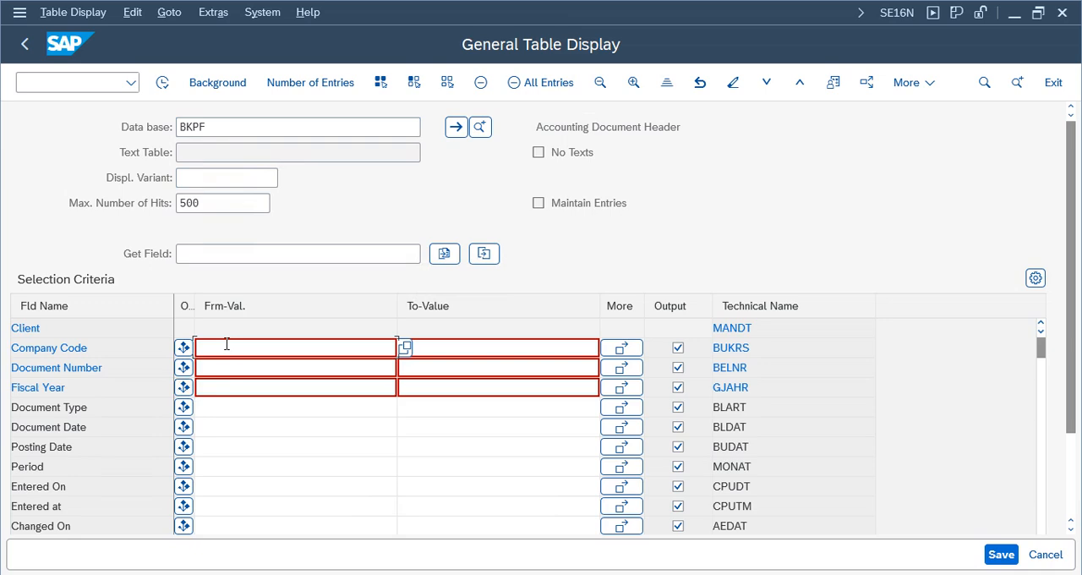
{"action": "type", "text": "nike"}
{"action": "key", "text": "Return"}
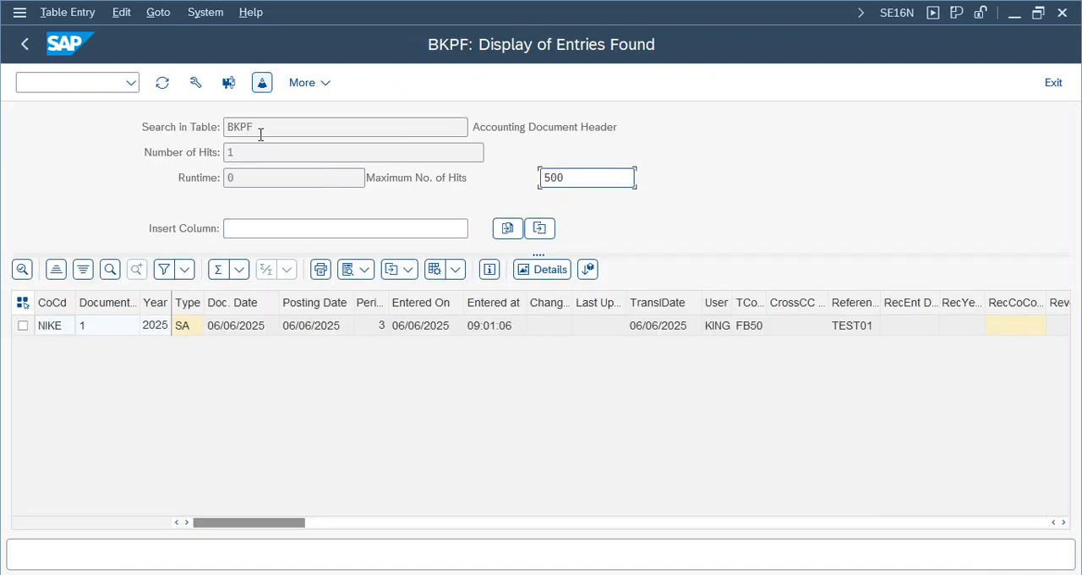
- Examine the document header's number, type, dates, entry time, user, transaction code, reference, header text and currency fields
{"action": "left_click_drag", "start_coordinate": [637, 132], "coordinate": [410, 124]}
{"action": "double_click", "coordinate": [236, 125]}
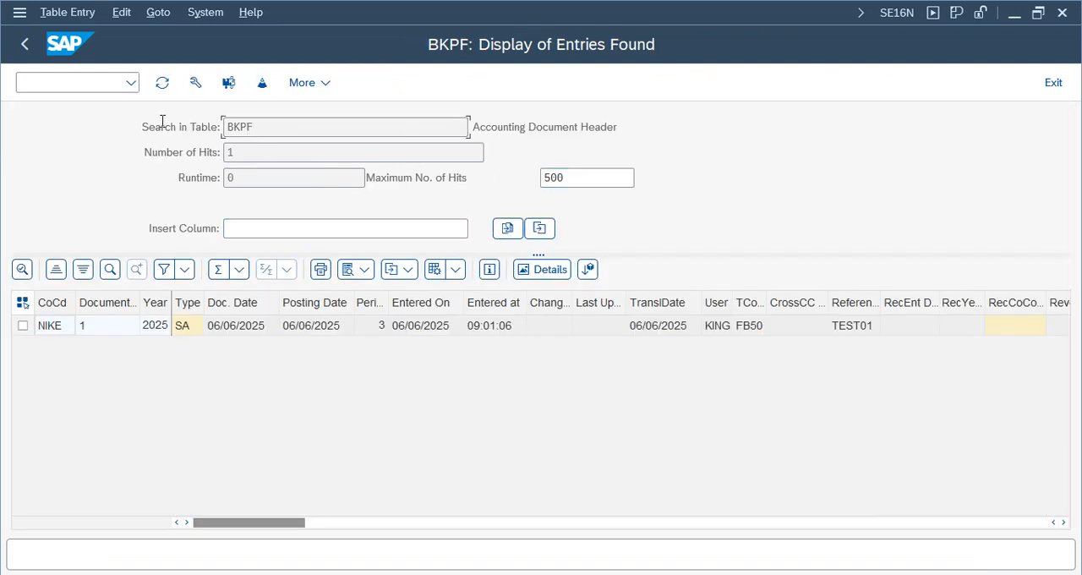
{"action": "left_click", "coordinate": [100, 329]}
{"action": "left_click", "coordinate": [221, 330]}
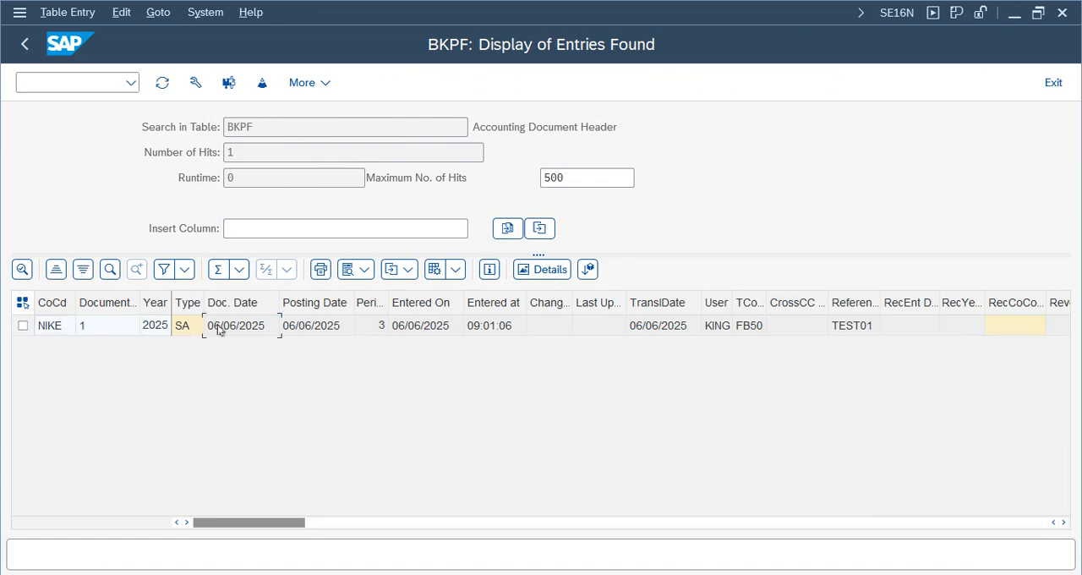
{"action": "left_click", "coordinate": [304, 328]}
{"action": "left_click", "coordinate": [380, 330]}
{"action": "left_click", "coordinate": [496, 330]}
{"action": "left_click", "coordinate": [431, 330]}
{"action": "left_click", "coordinate": [717, 329]}
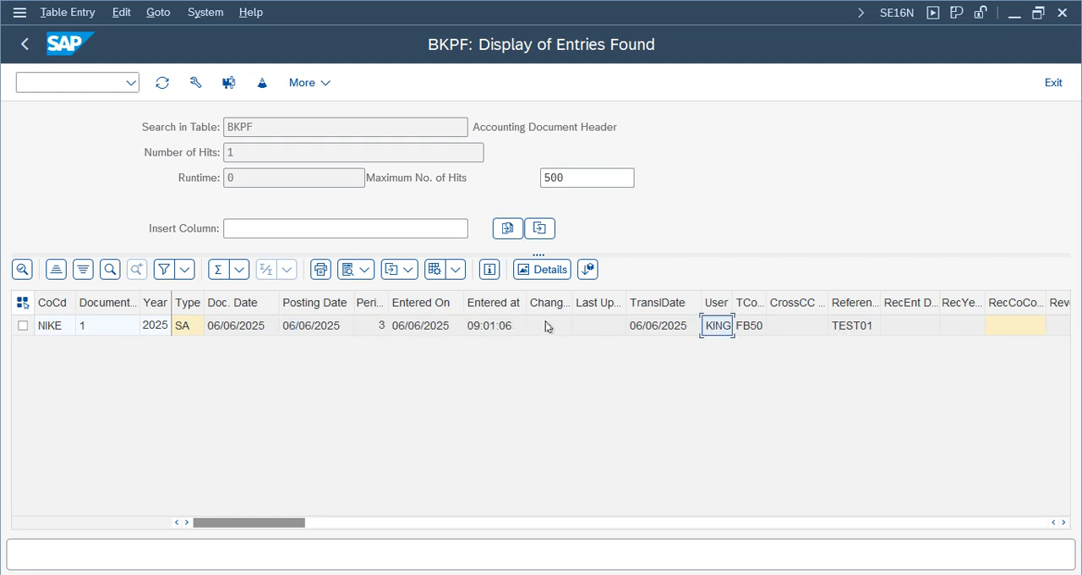
{"action": "left_click", "coordinate": [493, 330]}
{"action": "left_click", "coordinate": [848, 327]}
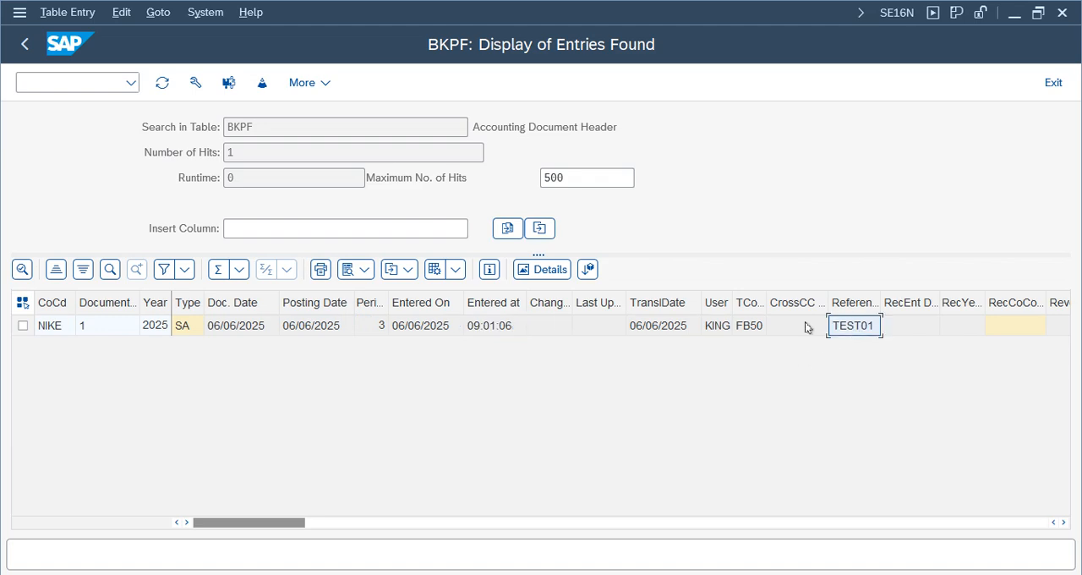
{"action": "left_click", "coordinate": [955, 329]}
{"action": "key", "text": "Tab"}
{"action": "key", "text": "Tab"}
{"action": "key", "text": "Tab"}
{"action": "key", "text": "Tab"}
{"action": "key", "text": "Tab"}
{"action": "key", "text": "Tab"}
{"action": "key", "text": "Tab"}
{"action": "key", "text": "Tab"}
{"action": "key", "text": "Tab"}
{"action": "key", "text": "Tab"}
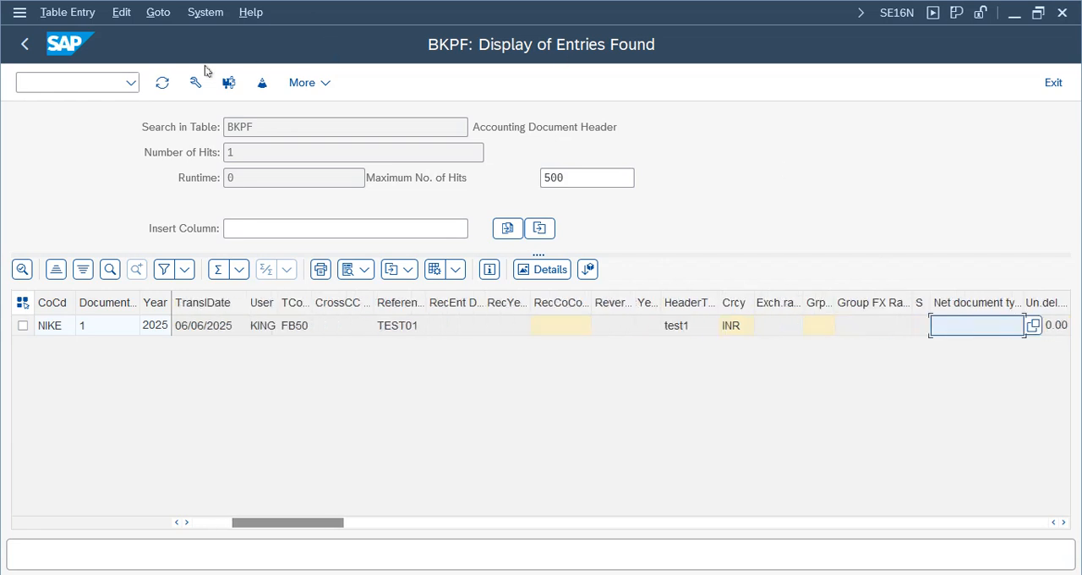
- Return to the table selection and load the table ACDOCA in place of BKPF
{"action": "key", "text": "F3"}
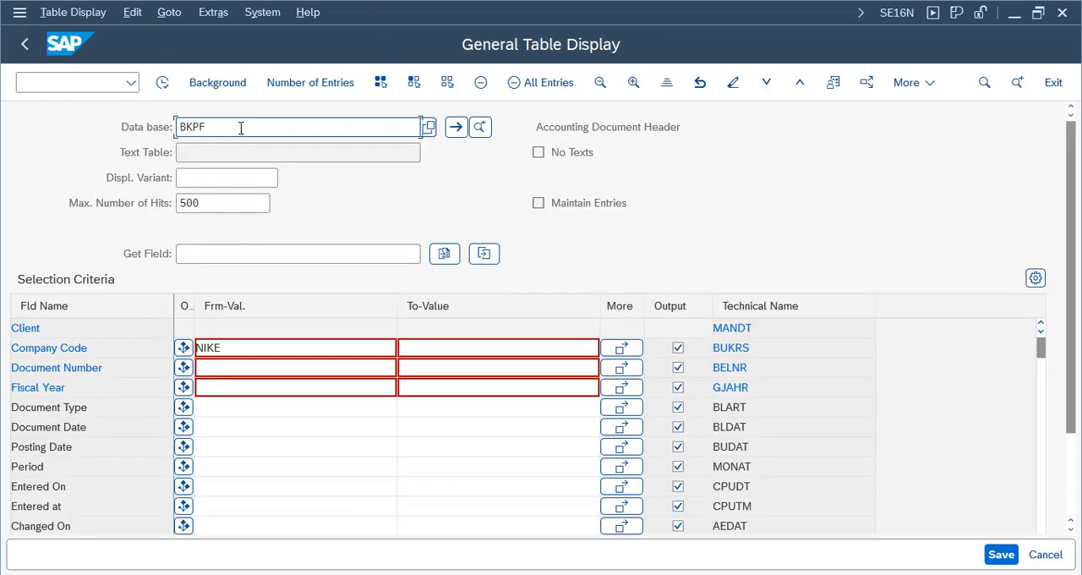
{"action": "key", "text": "BackSpace"}
{"action": "key", "text": "BackSpace"}
{"action": "key", "text": "BackSpace"}
{"action": "key", "text": "BackSpace"}
{"action": "type", "text": "ac"}
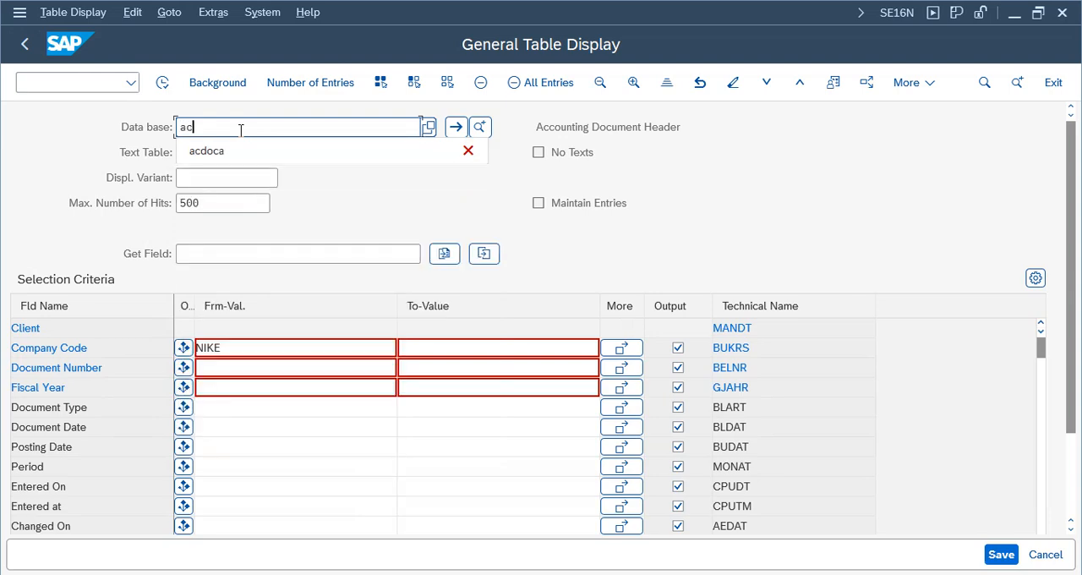
{"action": "type", "text": "doca"}
{"action": "key", "text": "Return"}
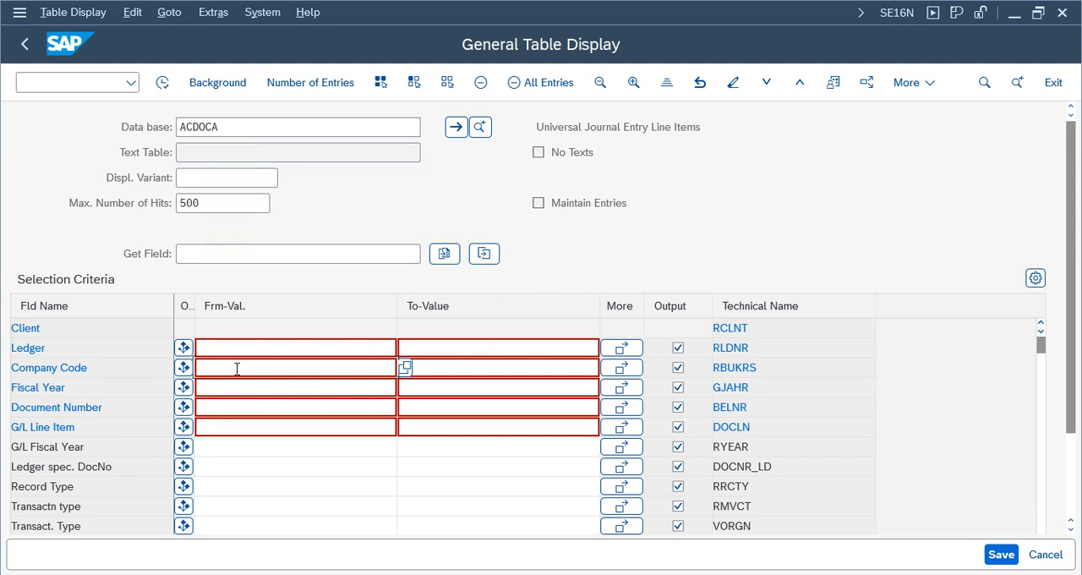
- Run the ACDOCA selection for company code NIKE
{"action": "left_click", "coordinate": [237, 368]}
{"action": "type", "text": "nike"}
{"action": "key", "text": "Return"}
{"action": "left_click", "coordinate": [163, 82]}
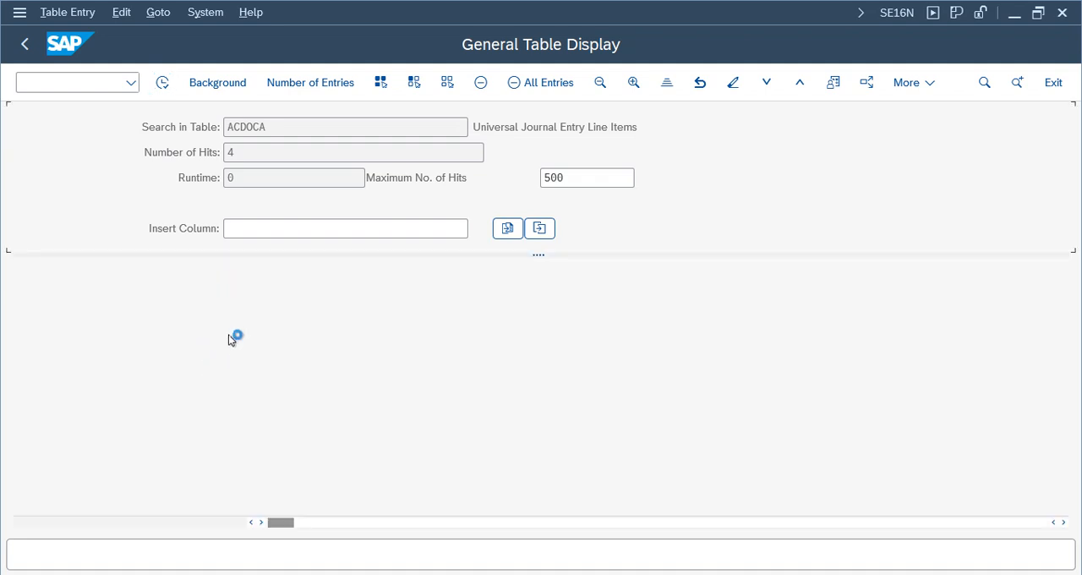
- Examine the G/L fiscal year of each universal journal line item
{"action": "left_click", "coordinate": [283, 327]}
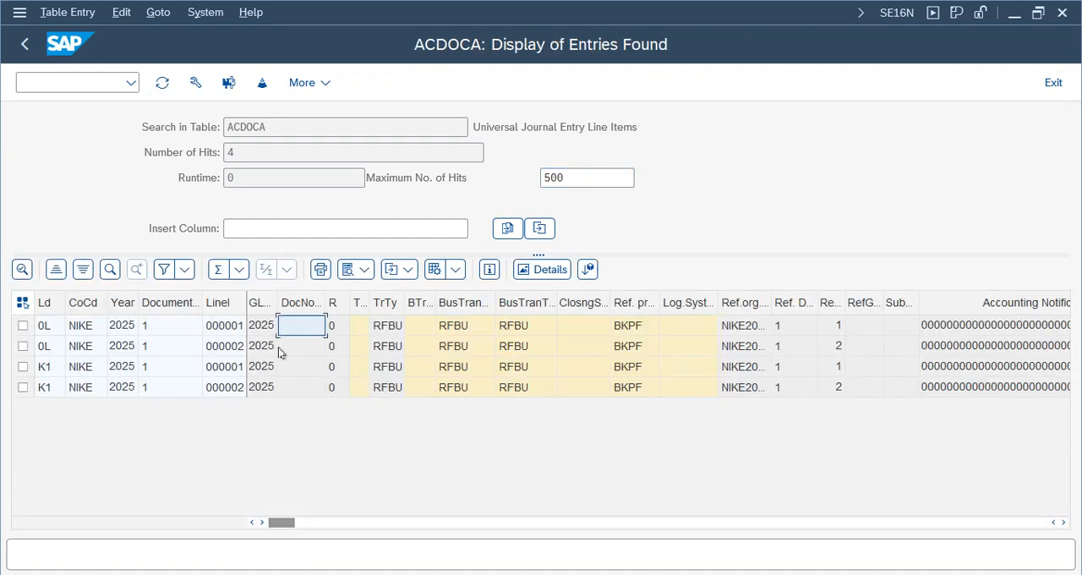
{"action": "left_click", "coordinate": [259, 347]}
{"action": "left_click", "coordinate": [260, 369]}
{"action": "left_click", "coordinate": [263, 390]}
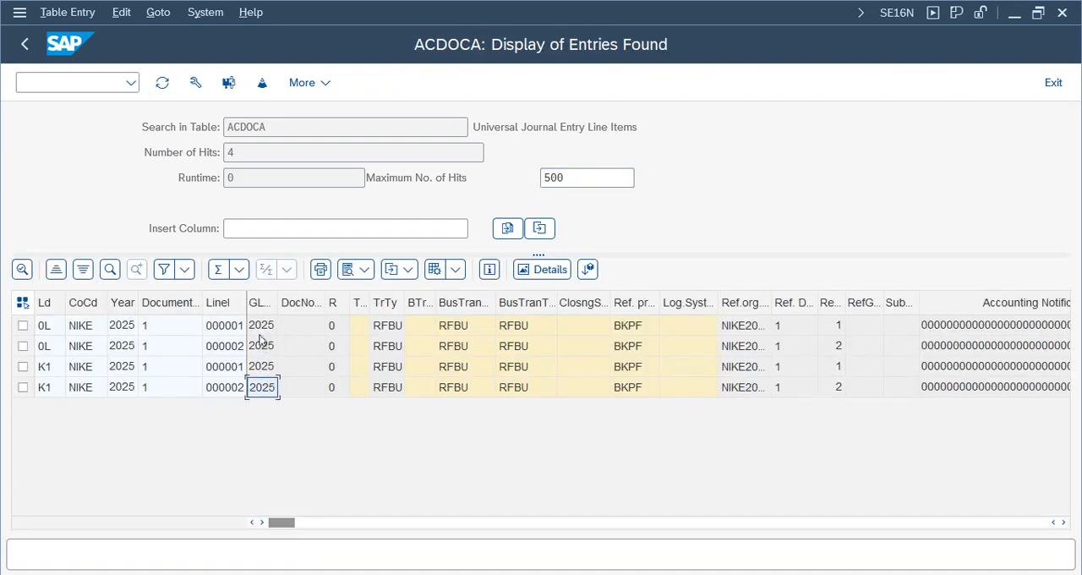
{"action": "left_click", "coordinate": [261, 327]}
{"action": "left_click", "coordinate": [262, 346]}
{"action": "left_click", "coordinate": [262, 368]}
{"action": "left_click", "coordinate": [262, 388]}
- Widen the Ledger column and compare the line items of ledgers 0L and K1
{"action": "left_click_drag", "start_coordinate": [66, 301], "coordinate": [88, 298]}
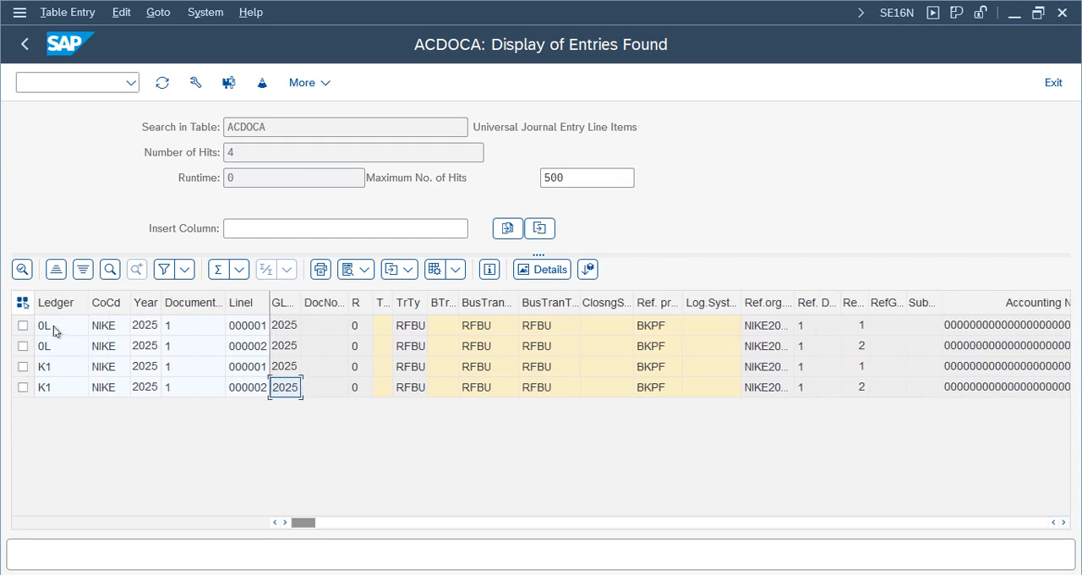
{"action": "left_click", "coordinate": [49, 370]}
{"action": "left_click", "coordinate": [51, 387]}
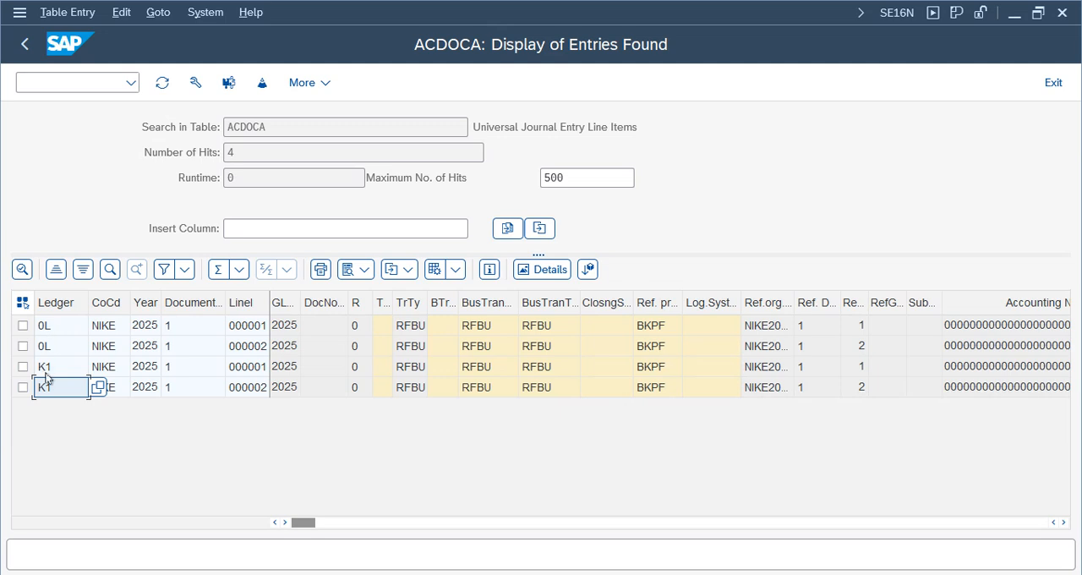
{"action": "left_click", "coordinate": [55, 326]}
{"action": "left_click", "coordinate": [55, 347]}
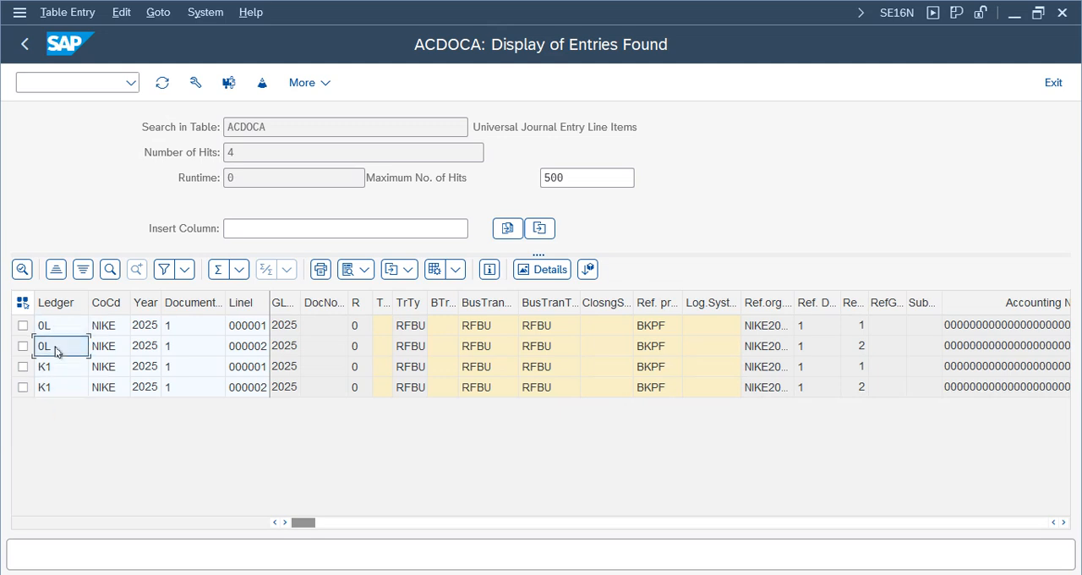
{"action": "left_click", "coordinate": [291, 387]}
{"action": "left_click", "coordinate": [285, 347]}
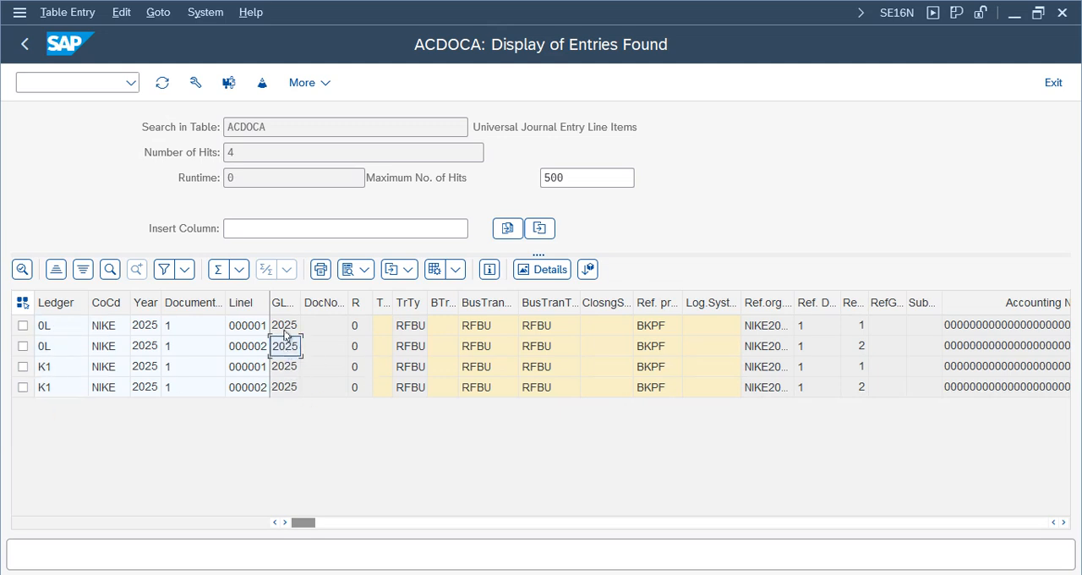
{"action": "left_click", "coordinate": [285, 326]}
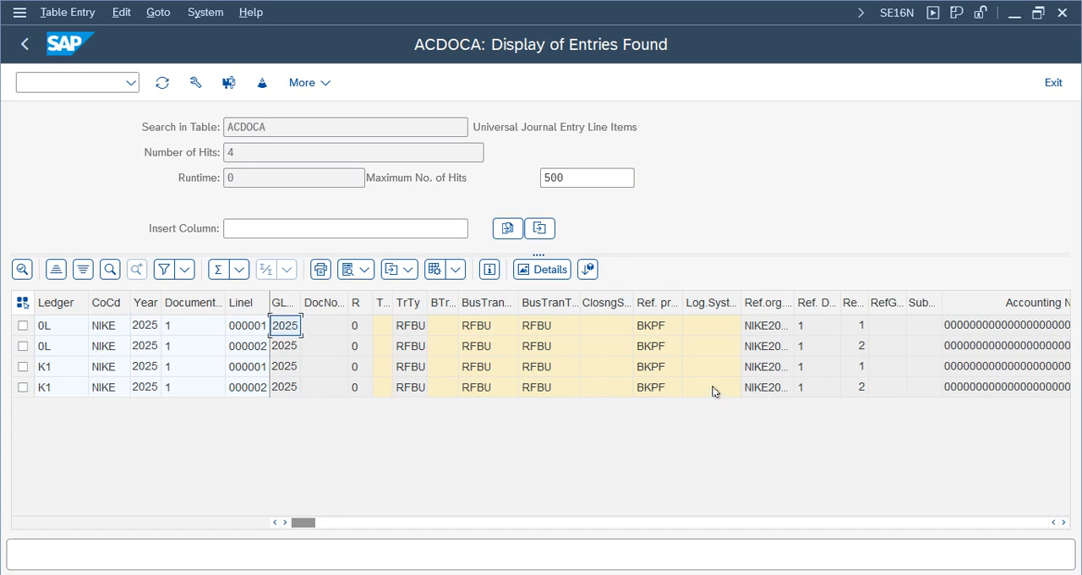
- Examine the remaining ACDOCA columns, from the reference document fields through currencies, creation data and valuation fields
{"action": "left_click", "coordinate": [771, 388]}
{"action": "left_click", "coordinate": [863, 363]}
{"action": "key", "text": "Right"}
{"action": "key", "text": "Right"}
{"action": "key", "text": "Right"}
{"action": "key", "text": "Right"}
{"action": "key", "text": "Right"}
{"action": "key", "text": "Right"}
{"action": "key", "text": "Right"}
{"action": "key", "text": "Right"}
{"action": "key", "text": "Right"}
{"action": "key", "text": "Right"}
{"action": "key", "text": "Right"}
{"action": "key", "text": "Right"}
{"action": "key", "text": "Right"}
{"action": "key", "text": "Right"}
{"action": "key", "text": "Right"}
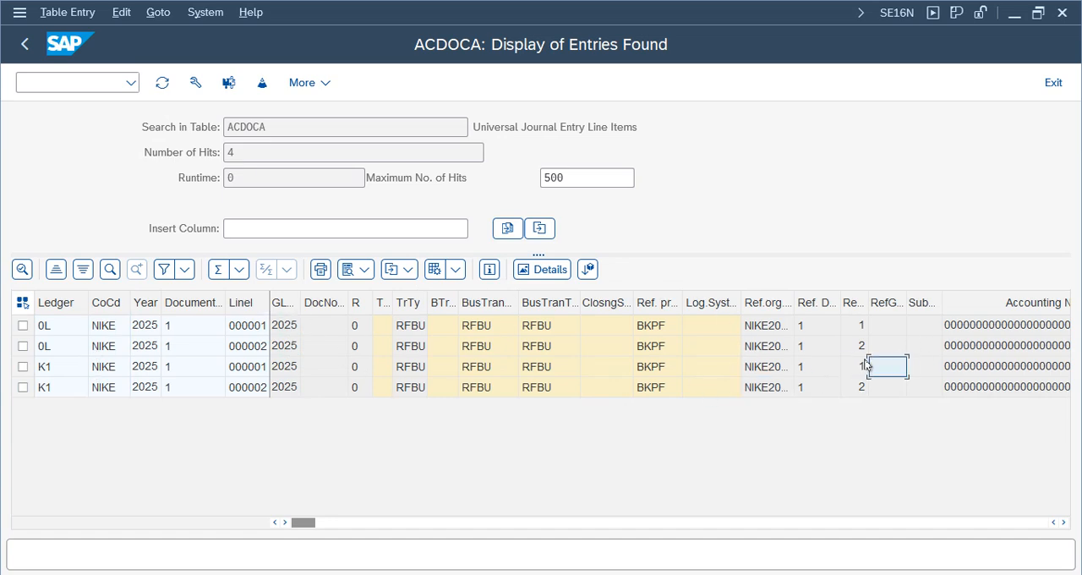
{"action": "key", "text": "Right"}
{"action": "key", "text": "Right"}
{"action": "key", "text": "Right"}
{"action": "key", "text": "Right"}
{"action": "key", "text": "Right"}
{"action": "key", "text": "Right"}
{"action": "key", "text": "Right"}
{"action": "key", "text": "Right"}
{"action": "key", "text": "Right"}
{"action": "key", "text": "Right"}
{"action": "key", "text": "Right"}
{"action": "key", "text": "Right"}
{"action": "key", "text": "Right"}
{"action": "key", "text": "Right"}
{"action": "key", "text": "Right"}
{"action": "key", "text": "Right"}
{"action": "key", "text": "Right"}
{"action": "key", "text": "Right"}
{"action": "key", "text": "Right"}
{"action": "key", "text": "Right"}
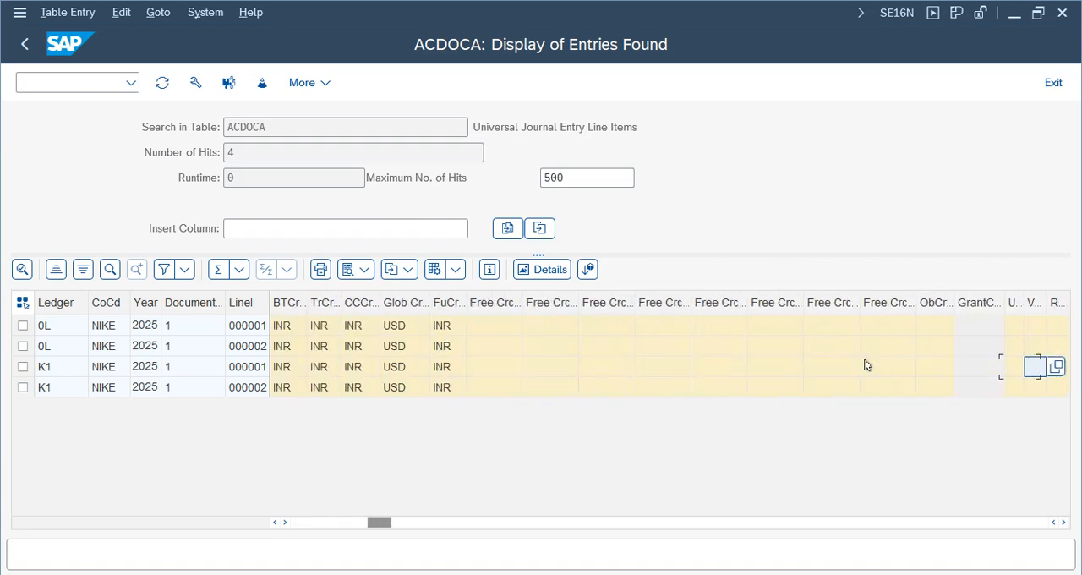
{"action": "key", "text": "Right"}
{"action": "key", "text": "Right"}
{"action": "key", "text": "Right"}
{"action": "key", "text": "Right"}
{"action": "key", "text": "Right"}
{"action": "key", "text": "Right"}
{"action": "key", "text": "Right"}
{"action": "key", "text": "Right"}
{"action": "key", "text": "Right"}
{"action": "key", "text": "Right"}
{"action": "key", "text": "Right"}
{"action": "key", "text": "Right"}
{"action": "key", "text": "Right"}
{"action": "key", "text": "Right"}
{"action": "key", "text": "Right"}
{"action": "key", "text": "Right"}
{"action": "key", "text": "Right"}
{"action": "key", "text": "Right"}
{"action": "key", "text": "Right"}
{"action": "key", "text": "Right"}
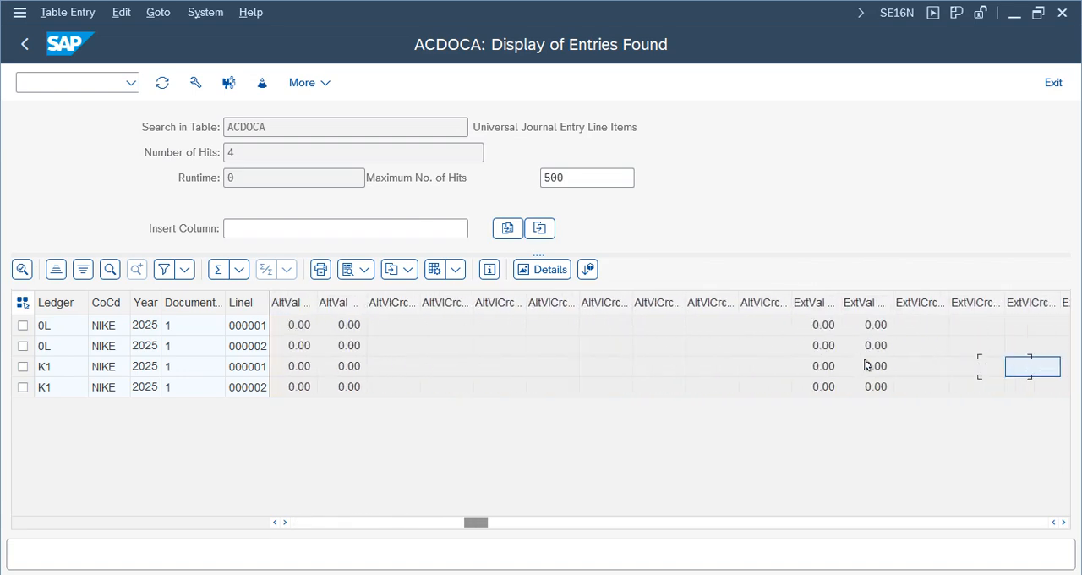
{"action": "key", "text": "Right"}
{"action": "key", "text": "Right"}
{"action": "key", "text": "Right"}
{"action": "key", "text": "Right"}
{"action": "key", "text": "Right"}
{"action": "key", "text": "Right"}
{"action": "key", "text": "Right"}
{"action": "key", "text": "Right"}
{"action": "key", "text": "Right"}
{"action": "key", "text": "Right"}
{"action": "key", "text": "Right"}
{"action": "key", "text": "Right"}
{"action": "key", "text": "Right"}
{"action": "key", "text": "Right"}
{"action": "key", "text": "Right"}
{"action": "key", "text": "Right"}
{"action": "key", "text": "Right"}
{"action": "key", "text": "Right"}
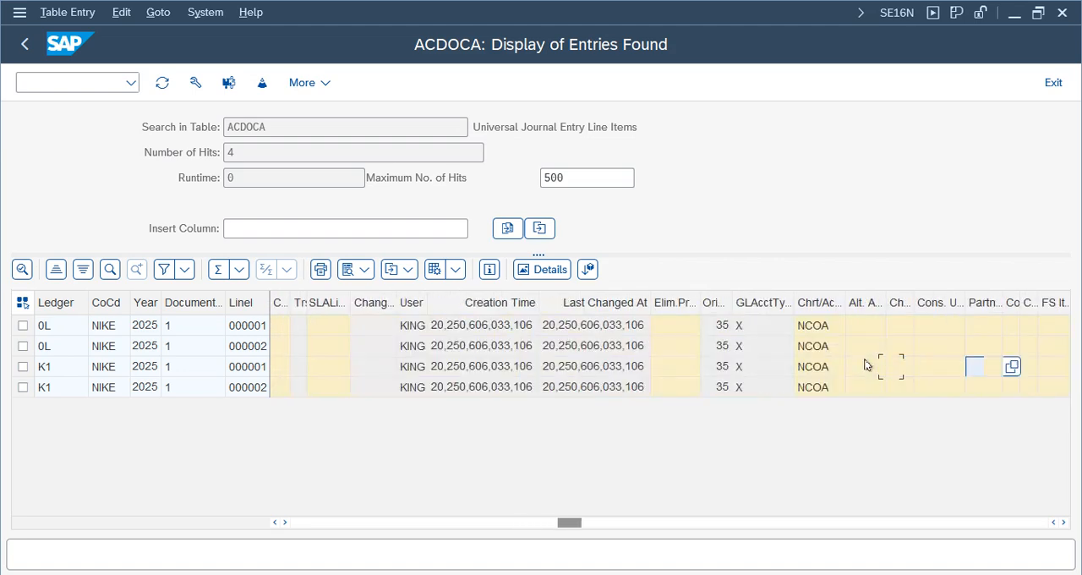
{"action": "key", "text": "Right"}
{"action": "key", "text": "Right"}
{"action": "key", "text": "Right"}
{"action": "key", "text": "Right"}
{"action": "key", "text": "Right"}
{"action": "key", "text": "Right"}
{"action": "key", "text": "Right"}
{"action": "key", "text": "Right"}
{"action": "key", "text": "Right"}
{"action": "key", "text": "Right"}
{"action": "key", "text": "Right"}
{"action": "key", "text": "Right"}
{"action": "key", "text": "Right"}
{"action": "key", "text": "Right"}
{"action": "key", "text": "Right"}
{"action": "key", "text": "Right"}
{"action": "key", "text": "Right"}
{"action": "key", "text": "Right"}
{"action": "key", "text": "Right"}
{"action": "key", "text": "Right"}
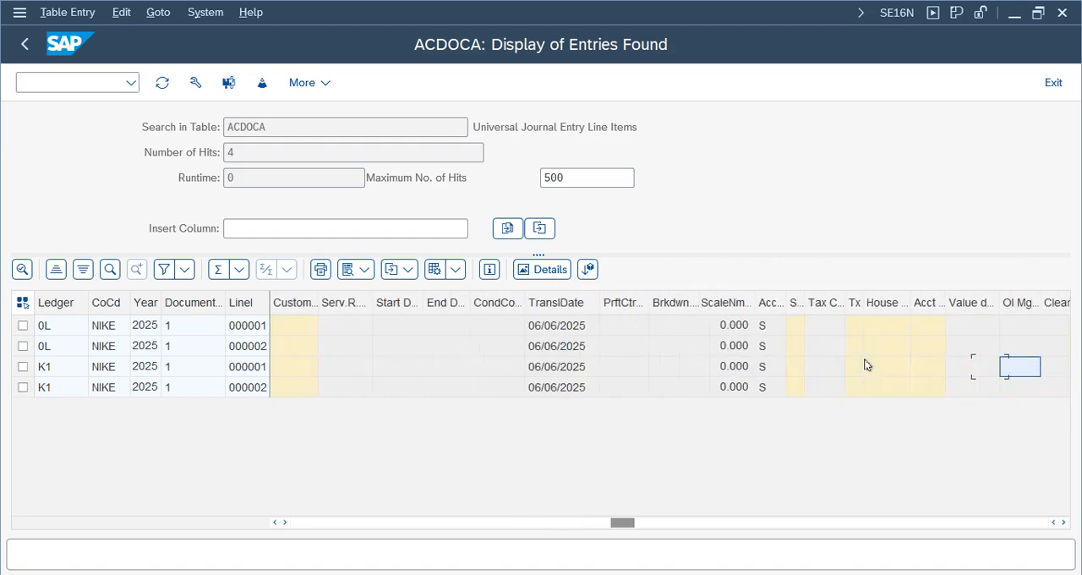
{"action": "key", "text": "Right"}
{"action": "key", "text": "Right"}
{"action": "key", "text": "Right"}
{"action": "key", "text": "Right"}
{"action": "key", "text": "Right"}
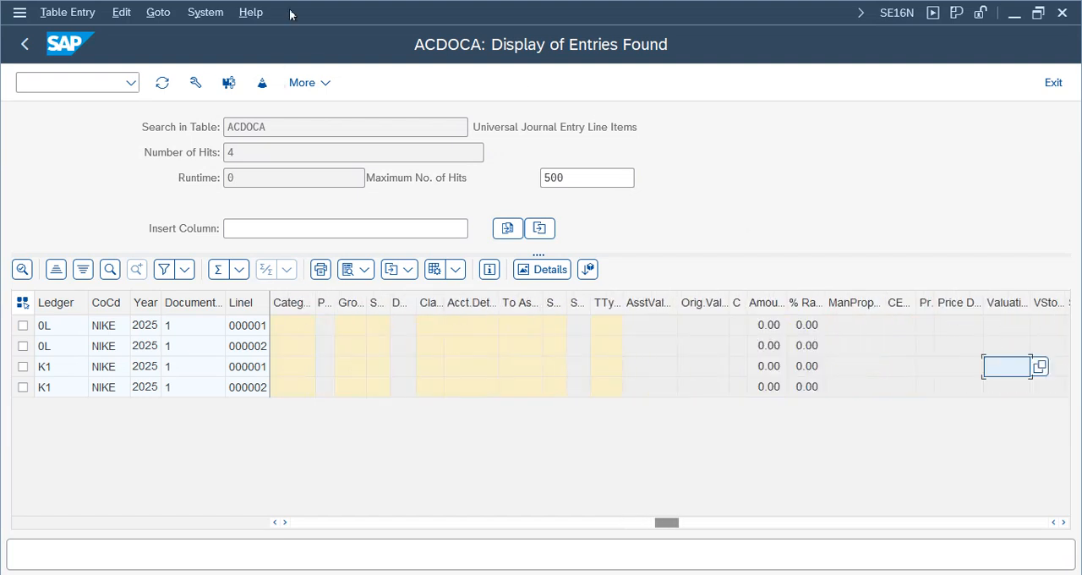
- Check the ACDOCA table name, description and number of hits, then return to SAP Easy Access
{"action": "left_click_drag", "start_coordinate": [358, 129], "coordinate": [131, 129]}
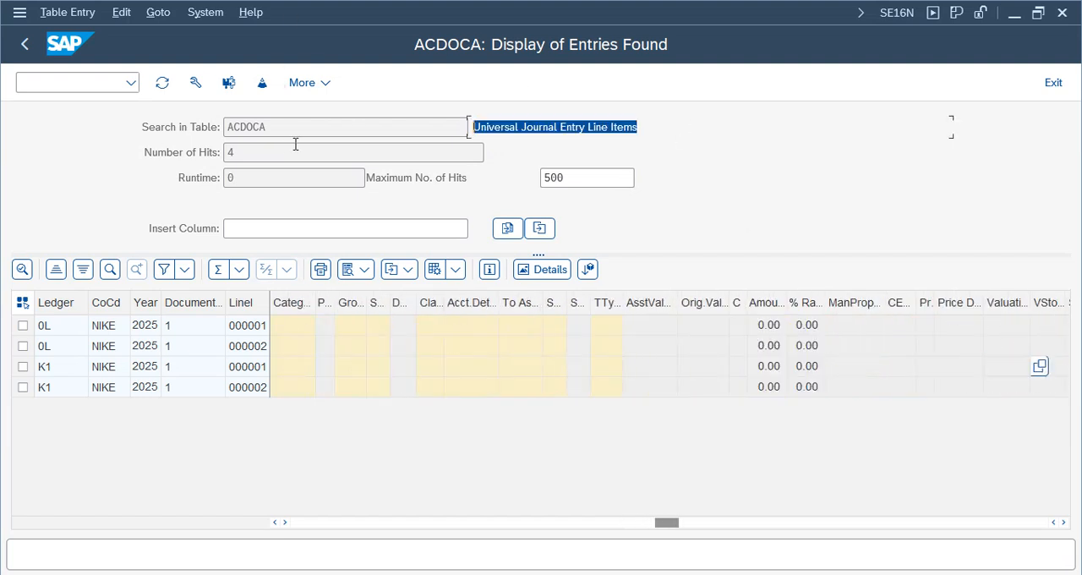
{"action": "left_click_drag", "start_coordinate": [282, 131], "coordinate": [182, 123]}
{"action": "left_click_drag", "start_coordinate": [666, 130], "coordinate": [226, 127]}
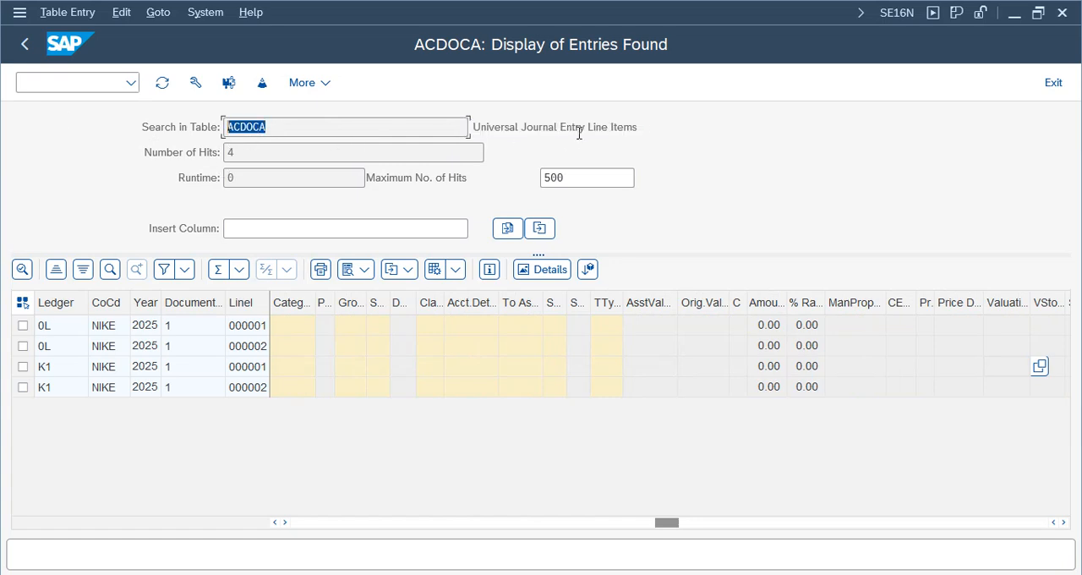
{"action": "left_click_drag", "start_coordinate": [579, 133], "coordinate": [17, 121]}
{"action": "left_click_drag", "start_coordinate": [244, 156], "coordinate": [112, 149]}
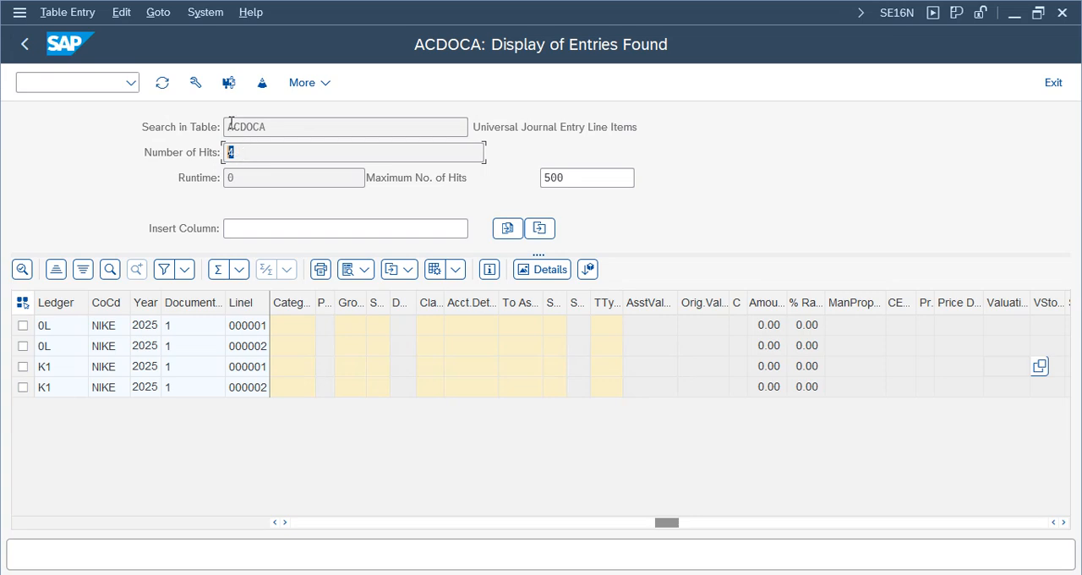
{"action": "left_click", "coordinate": [24, 44]}
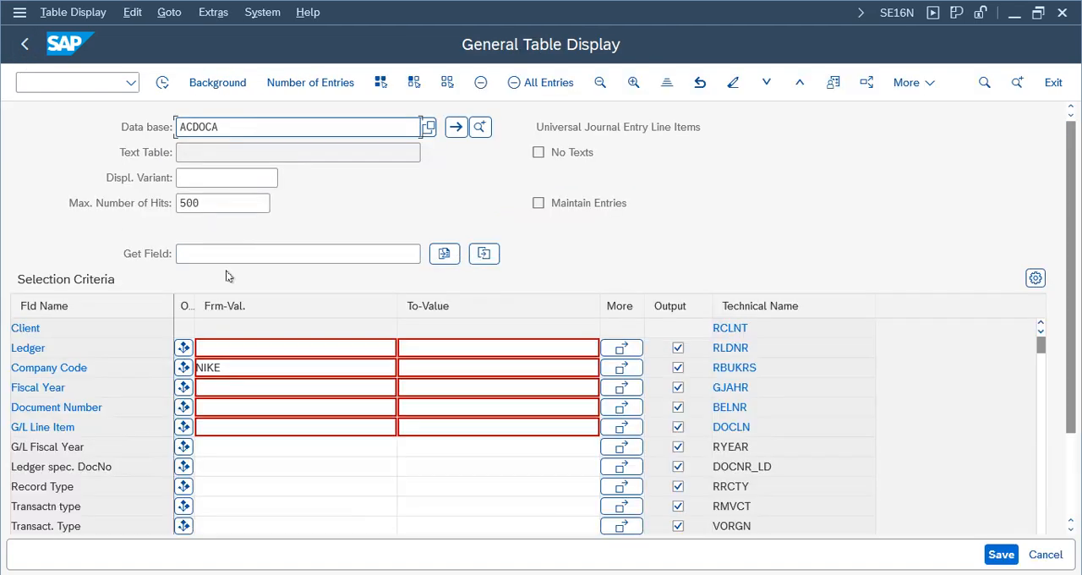
{"action": "left_click_drag", "start_coordinate": [723, 134], "coordinate": [131, 133]}
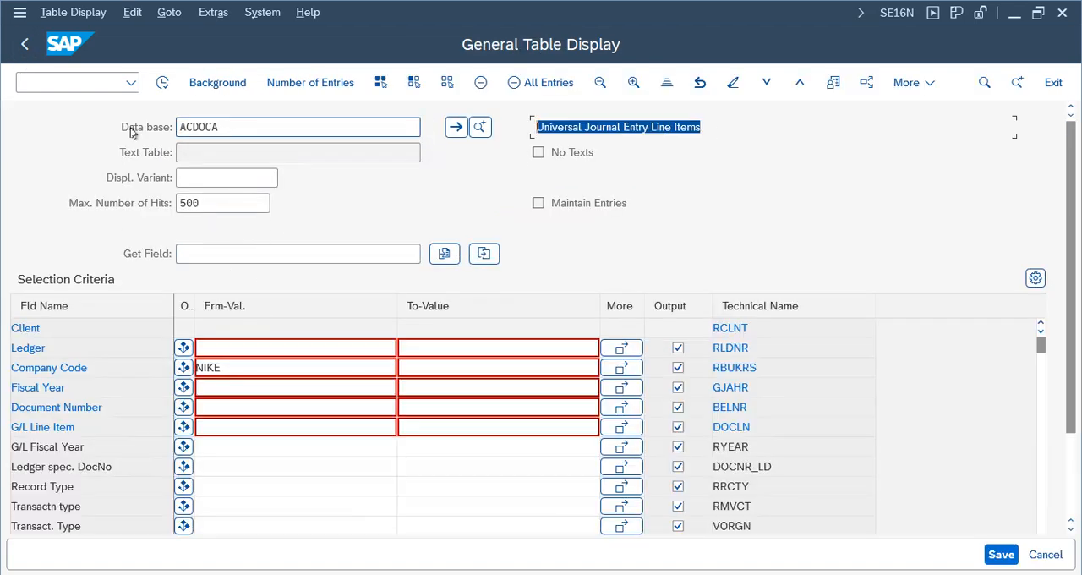
{"action": "left_click", "coordinate": [23, 48]}
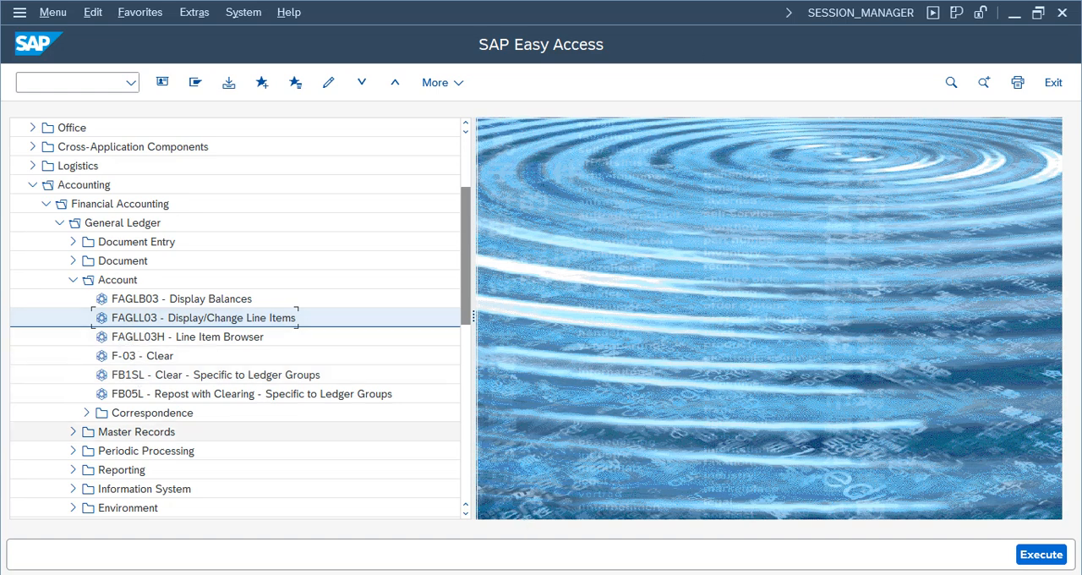
- Switch to the FI Working Notes and Configuration Settings spreadsheet and locate the General Posting row under General Ledger (GL) Master Data
{"action": "left_click", "coordinate": [701, 10]}
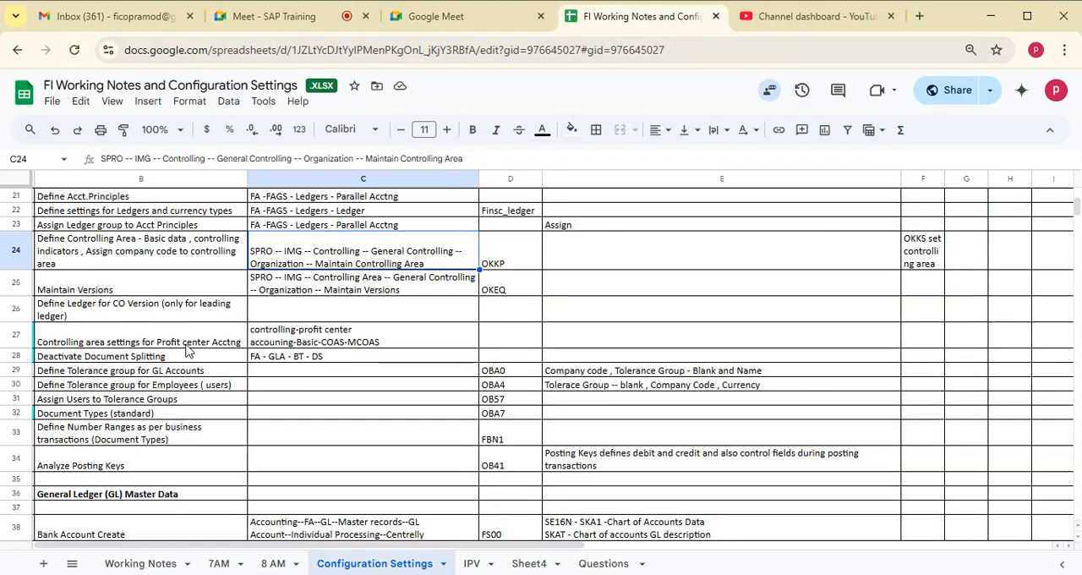
{"action": "left_click", "coordinate": [136, 431]}
{"action": "key", "text": "Down"}
{"action": "key", "text": "Down"}
{"action": "key", "text": "Down"}
{"action": "key", "text": "Down"}
{"action": "key", "text": "Down"}
{"action": "key", "text": "Down"}
{"action": "key", "text": "Down"}
{"action": "key", "text": "Down"}
{"action": "key", "text": "Down"}
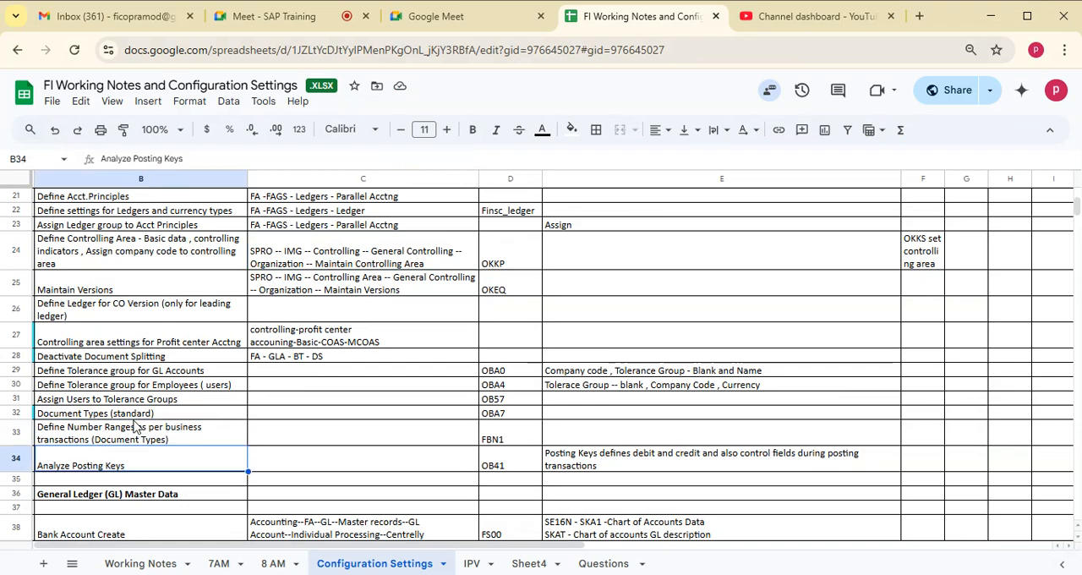
{"action": "key", "text": "Down"}
{"action": "key", "text": "Down"}
{"action": "key", "text": "Down"}
{"action": "key", "text": "Down"}
{"action": "key", "text": "Down"}
{"action": "key", "text": "Down"}
{"action": "key", "text": "Down"}
{"action": "key", "text": "Down"}
{"action": "key", "text": "Down"}
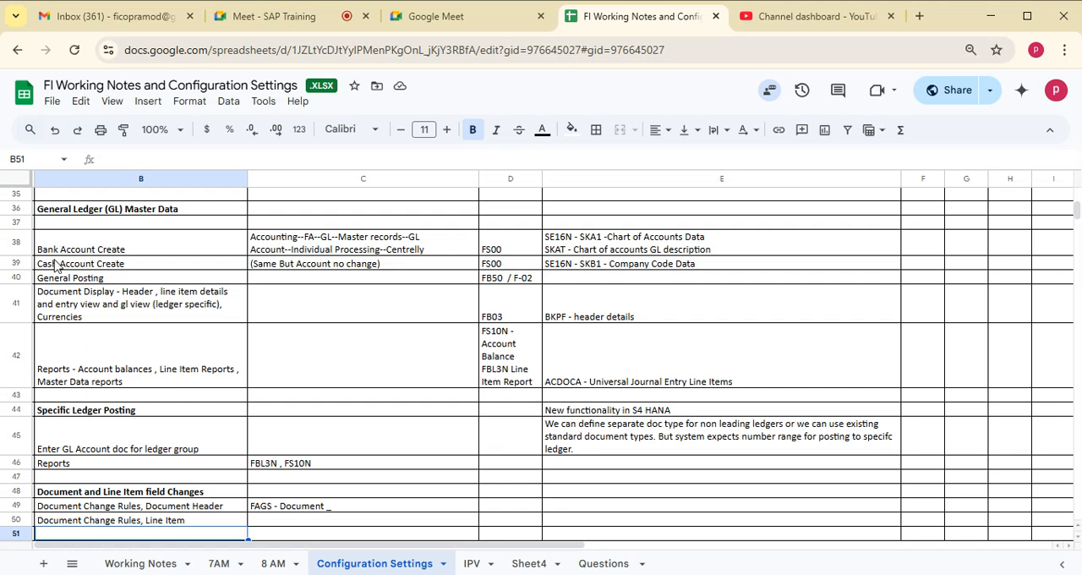
{"action": "left_click", "coordinate": [91, 278]}
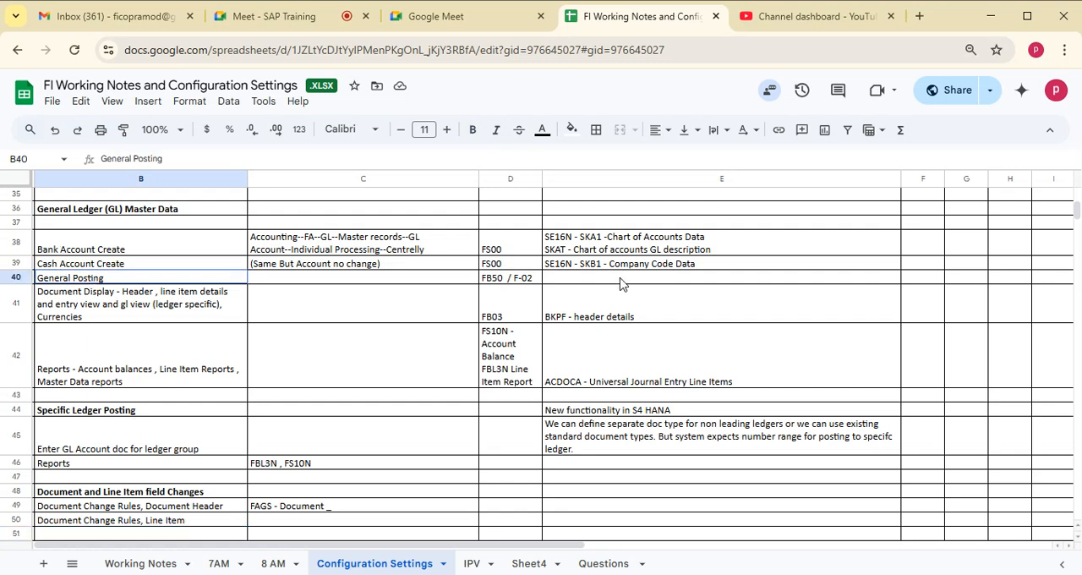
{"action": "left_click", "coordinate": [619, 279], "text": "shift"}
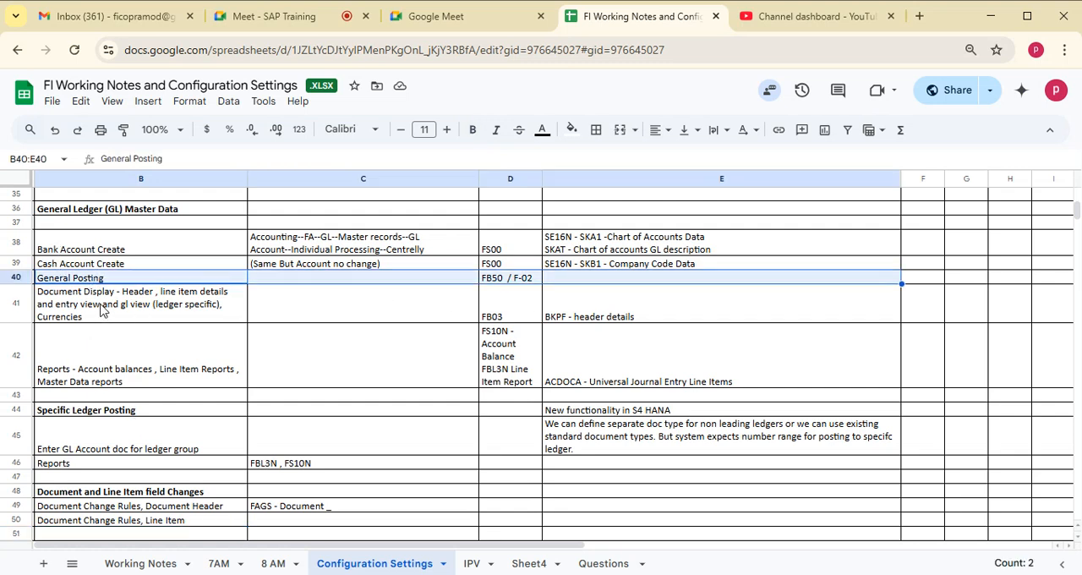
- Review the document display and reports rows with their transaction codes and tables, then highlight the whole General Ledger Master Data section
{"action": "left_click", "coordinate": [55, 318]}
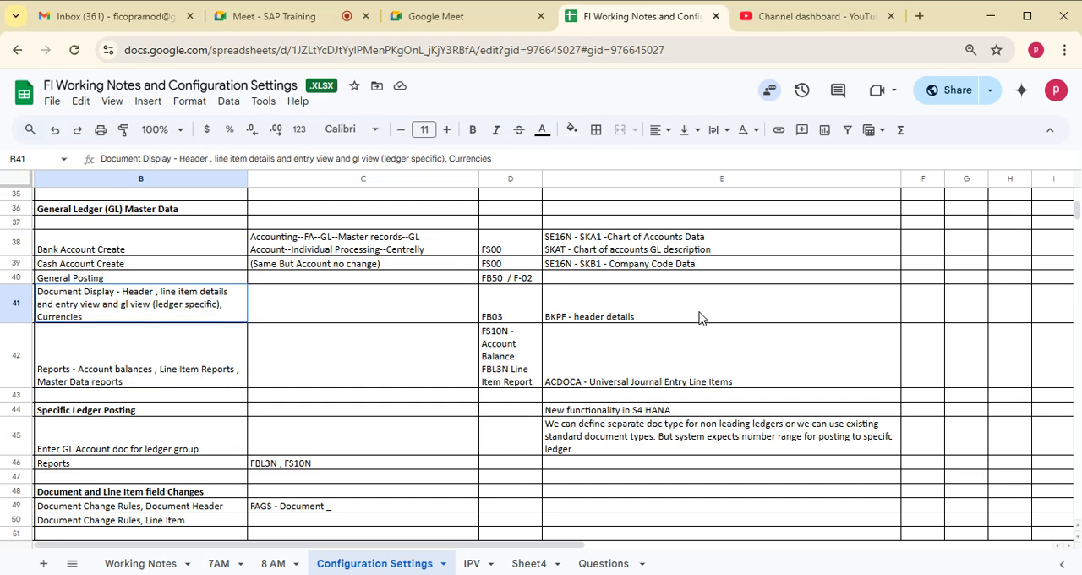
{"action": "left_click", "coordinate": [655, 372]}
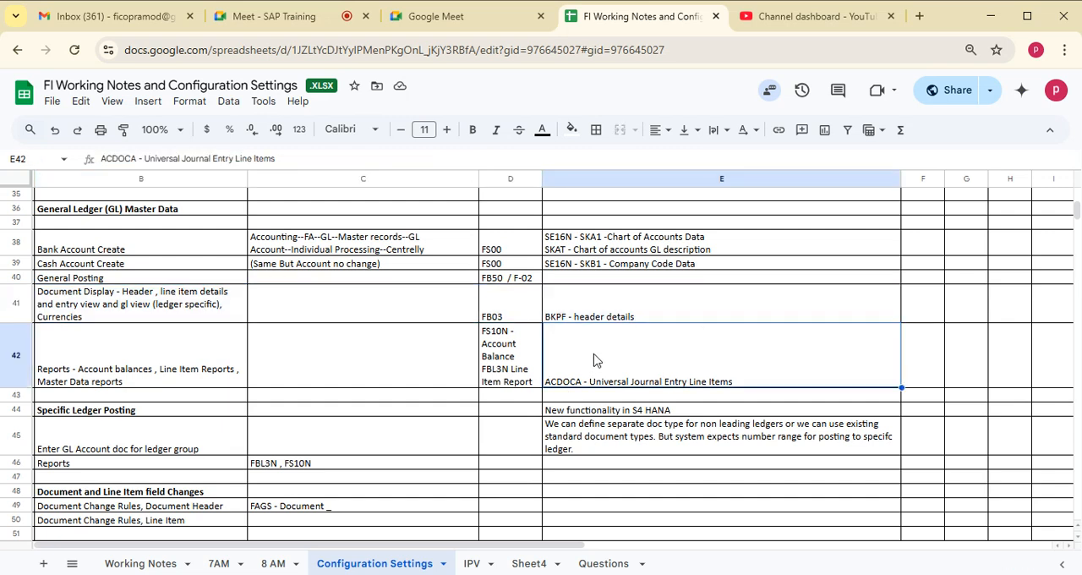
{"action": "left_click", "coordinate": [605, 306]}
{"action": "left_click", "coordinate": [605, 376]}
{"action": "left_click", "coordinate": [498, 356]}
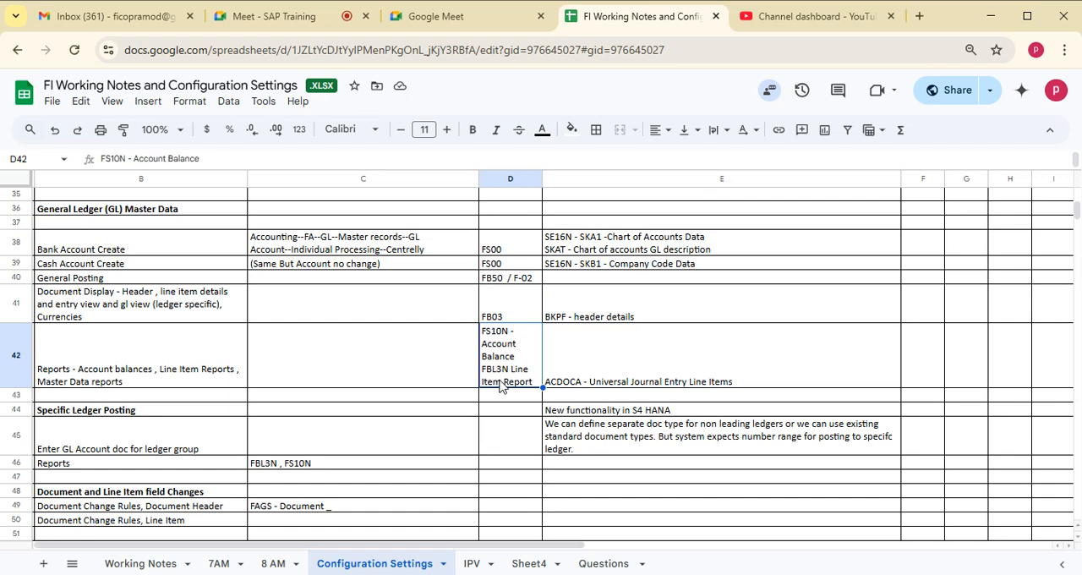
{"action": "left_click", "coordinate": [67, 352]}
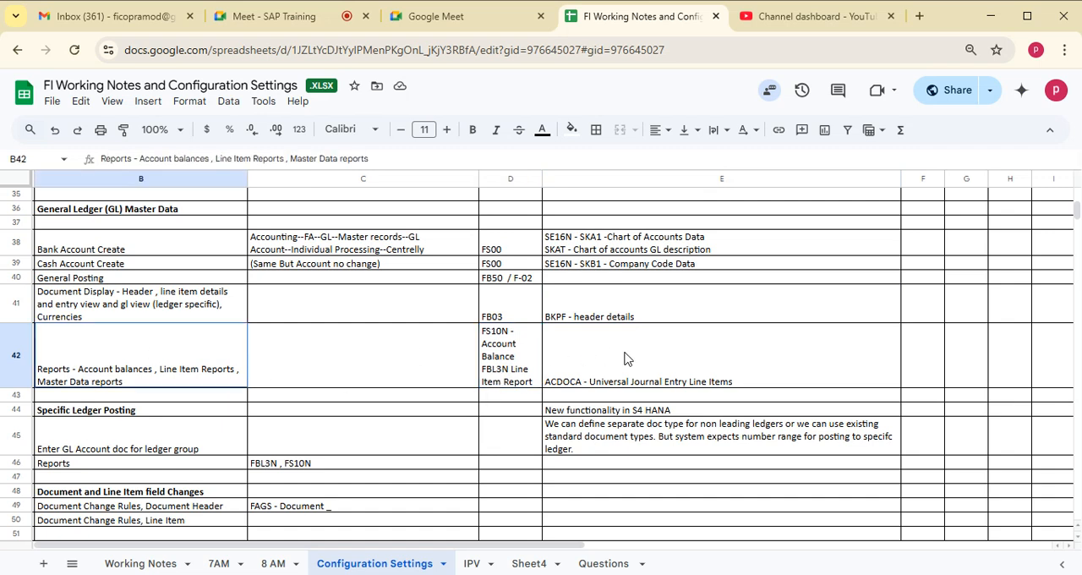
{"action": "left_click_drag", "start_coordinate": [85, 218], "coordinate": [777, 380]}
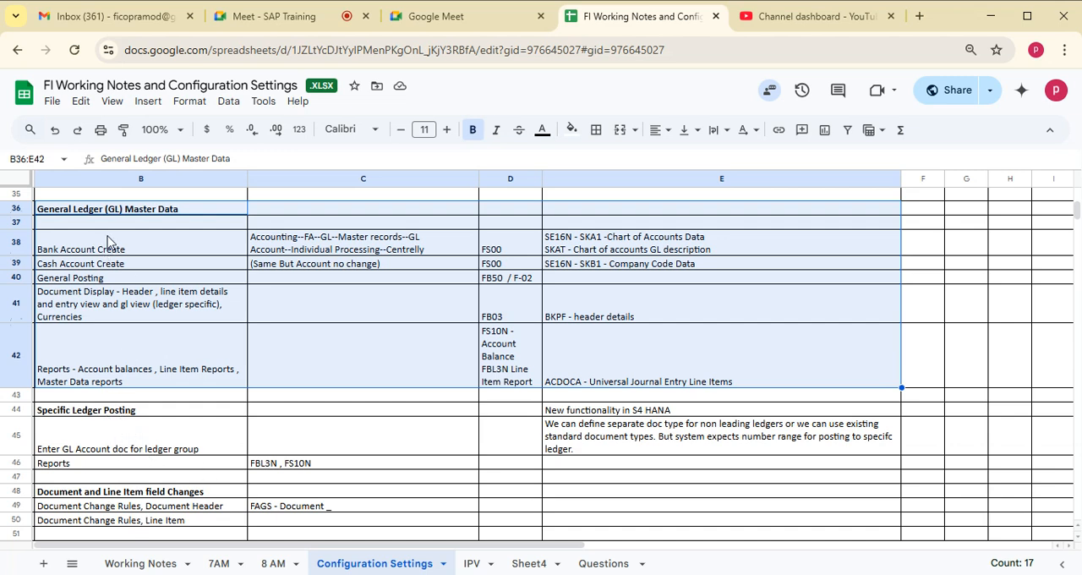
- Compare the Document Display row with the Specific Ledger Posting section and its row for entering a G/L document by ledger group
{"action": "left_click", "coordinate": [105, 410]}
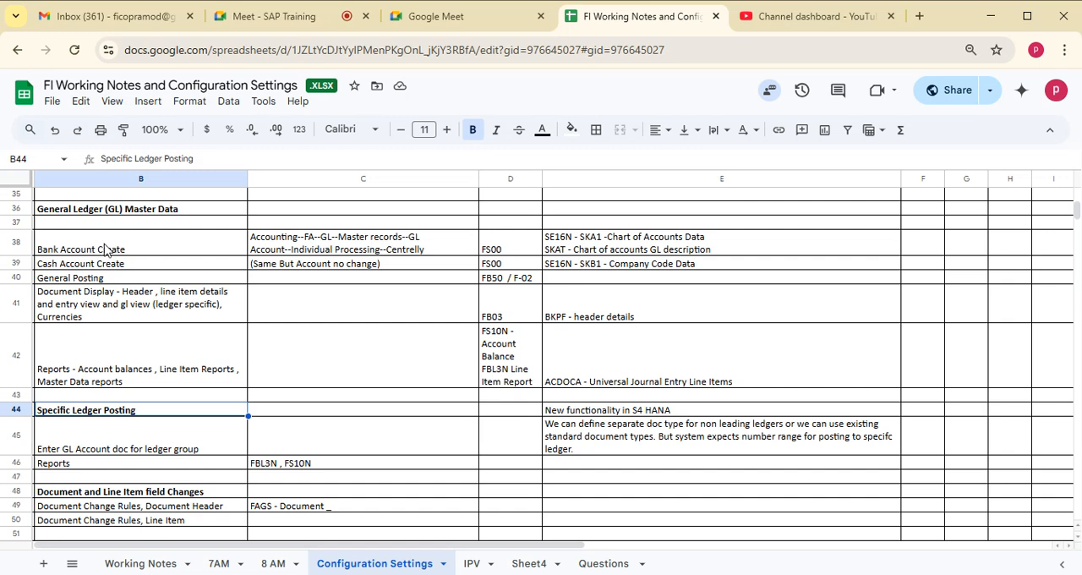
{"action": "left_click", "coordinate": [138, 305]}
{"action": "left_click", "coordinate": [699, 302], "text": "shift"}
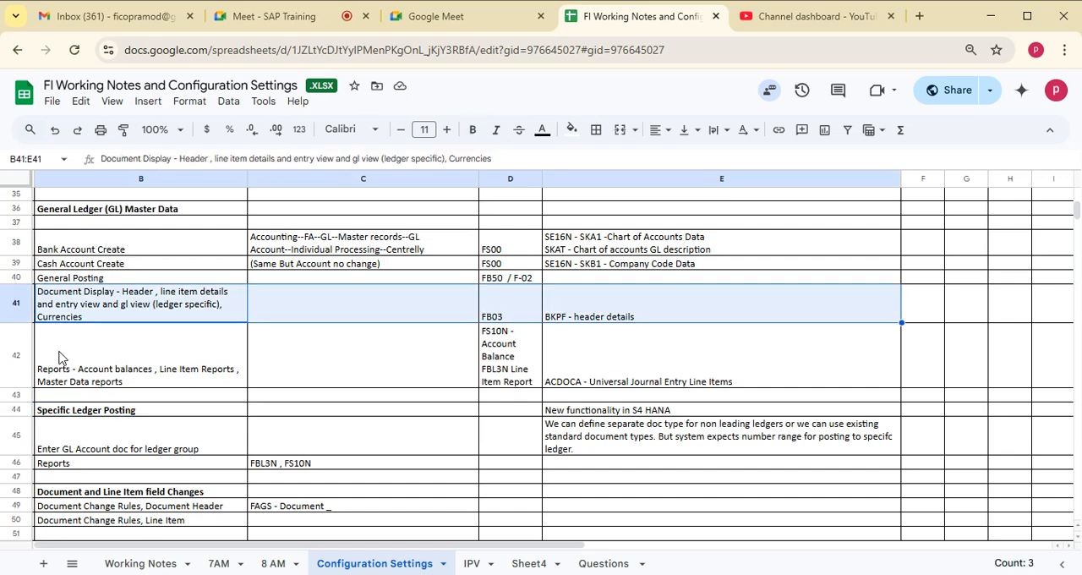
{"action": "left_click", "coordinate": [100, 411]}
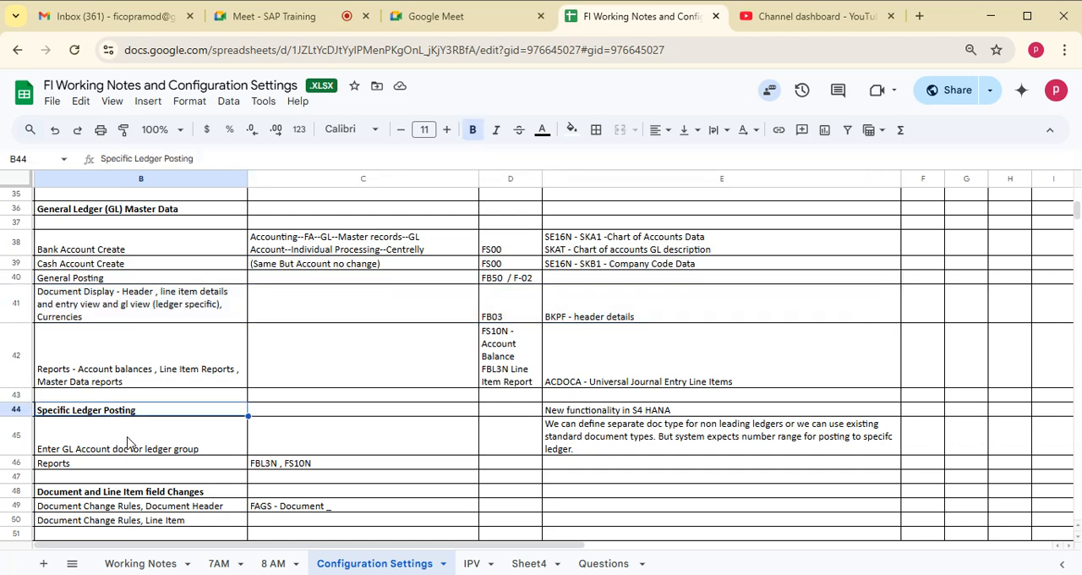
{"action": "left_click", "coordinate": [132, 441]}
{"action": "left_click", "coordinate": [106, 413]}
{"action": "left_click", "coordinate": [585, 414], "text": "shift"}
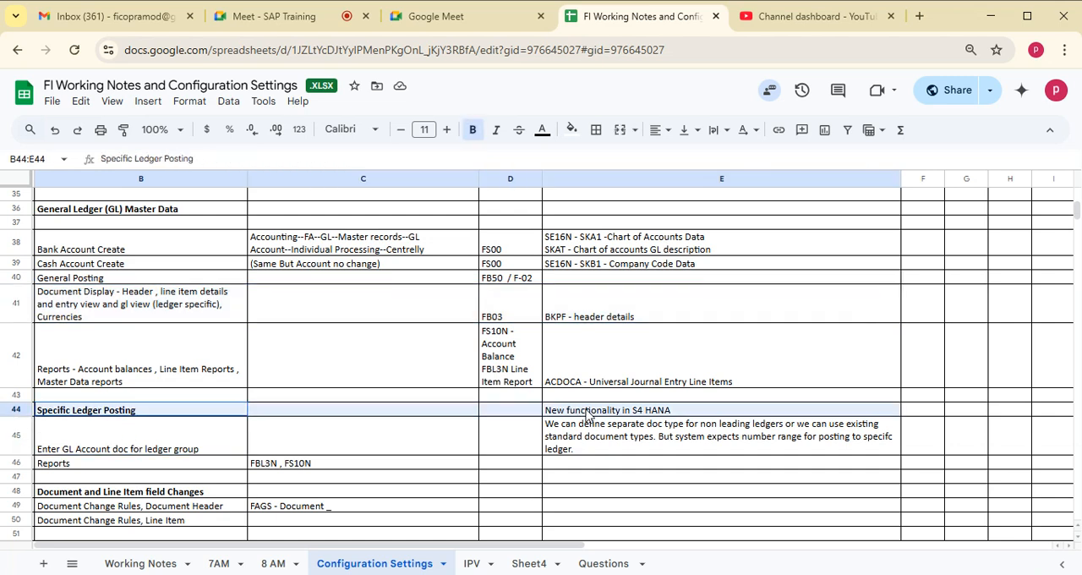
{"action": "left_click", "coordinate": [93, 434]}
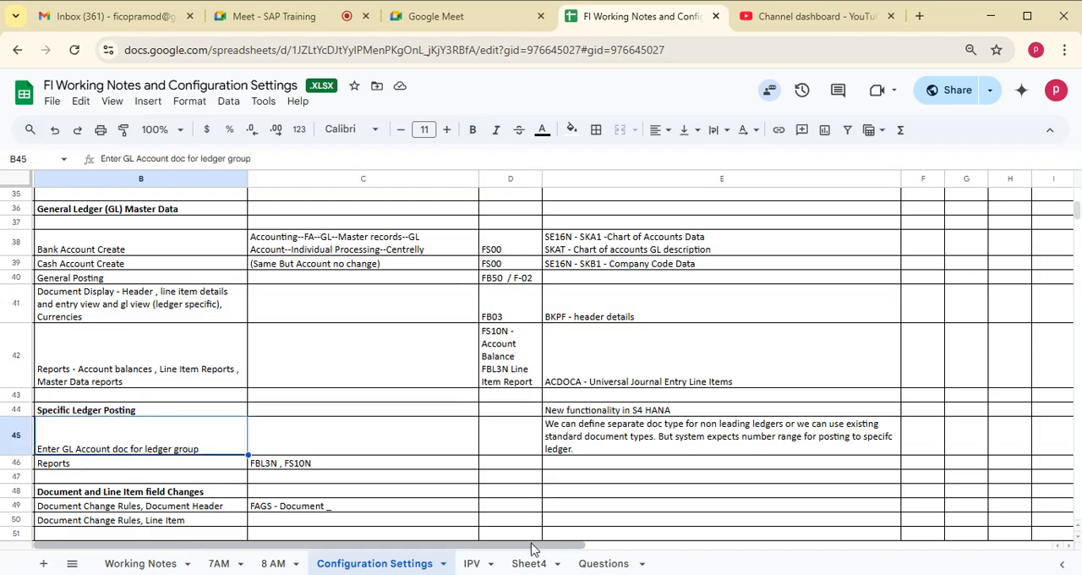
- Switch back to SAP Easy Access, collapse the Account folder and expand Document Entry under General Ledger
{"action": "key", "text": "alt+Tab"}
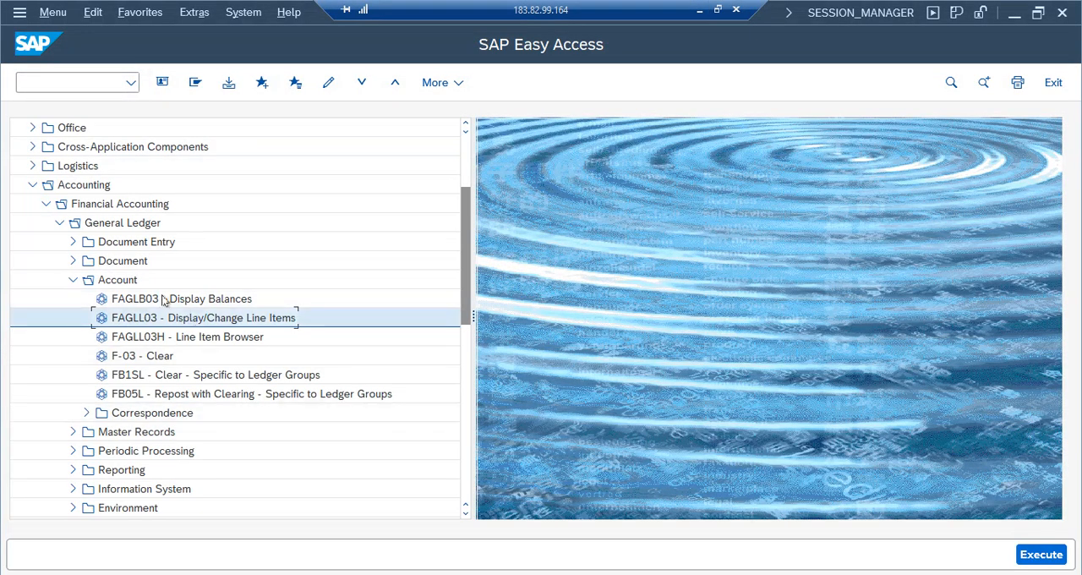
{"action": "left_click", "coordinate": [73, 279]}
{"action": "left_click", "coordinate": [161, 242]}
{"action": "left_click", "coordinate": [72, 242]}
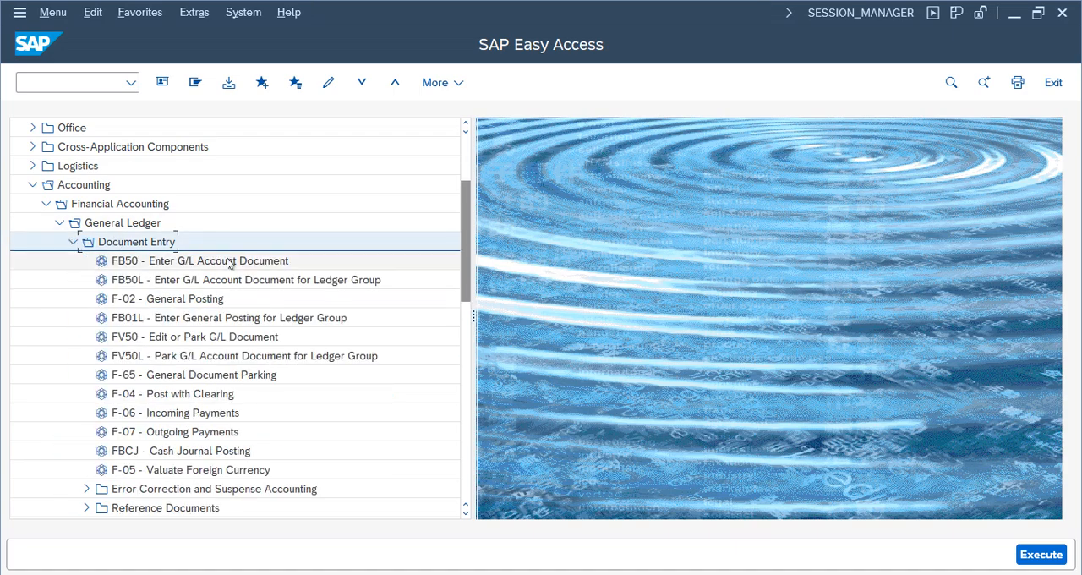
- Open FB50 - Enter G/L Account Document to view its header fields, then exit without entering anything
{"action": "double_click", "coordinate": [148, 262]}
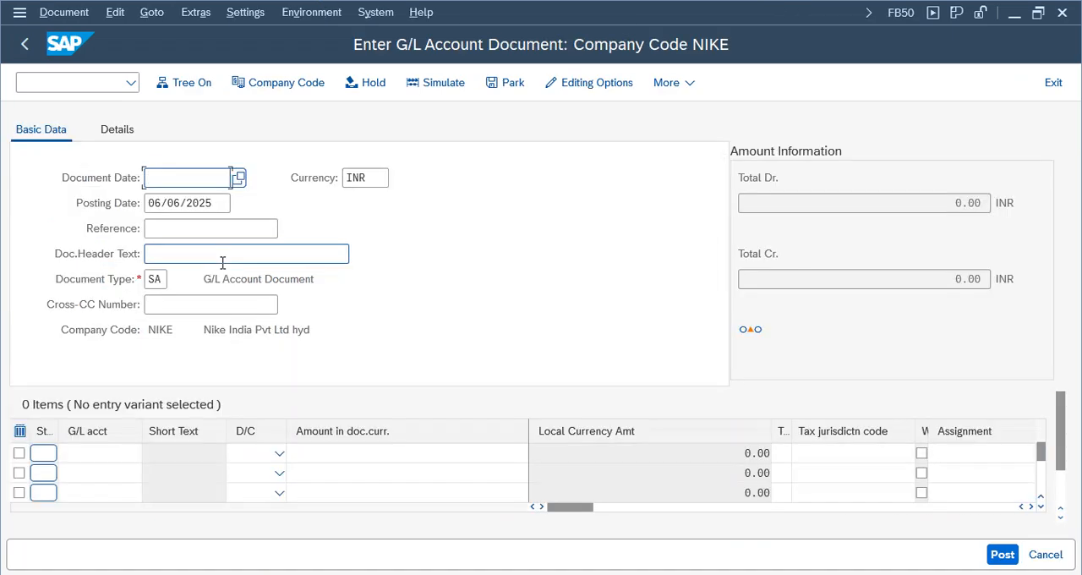
{"action": "left_click", "coordinate": [120, 132]}
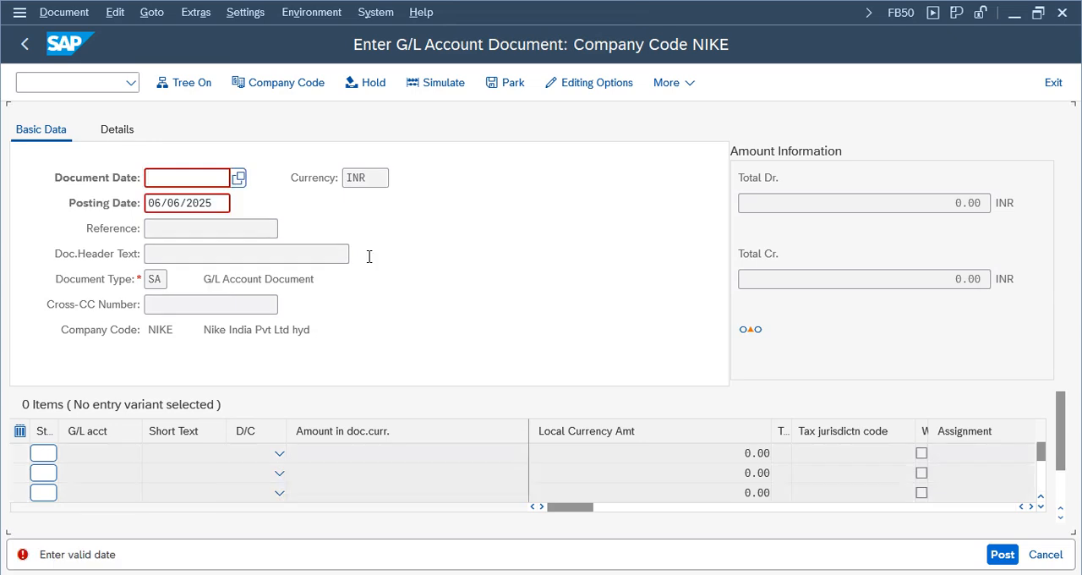
{"action": "left_click", "coordinate": [1053, 82]}
{"action": "left_click", "coordinate": [327, 442]}
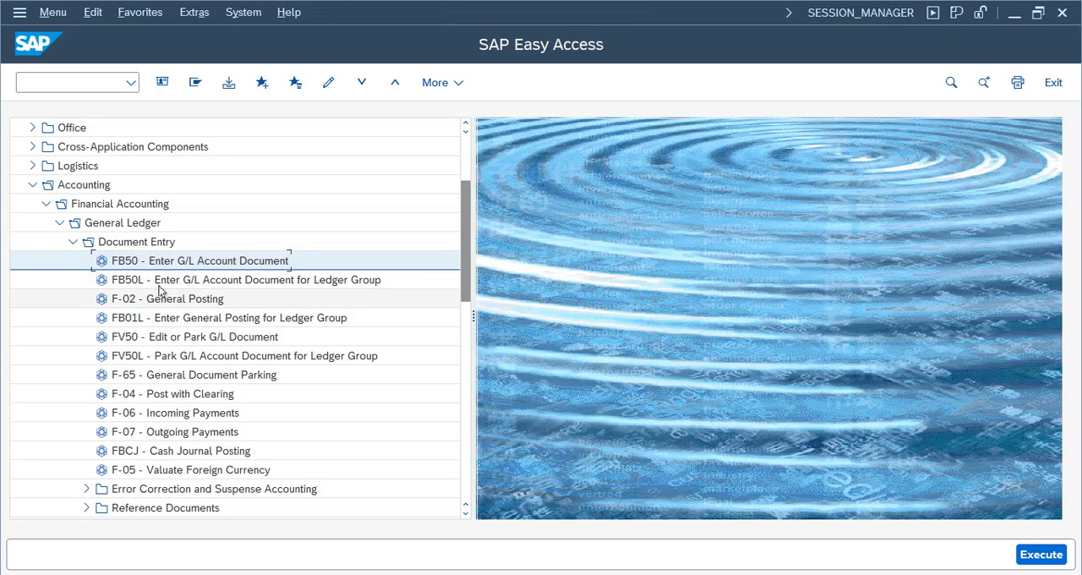
- Open FB50L for ledger group document entry and set the document date to 06/06/2025 and the ledger group to K1
{"action": "left_click", "coordinate": [169, 286]}
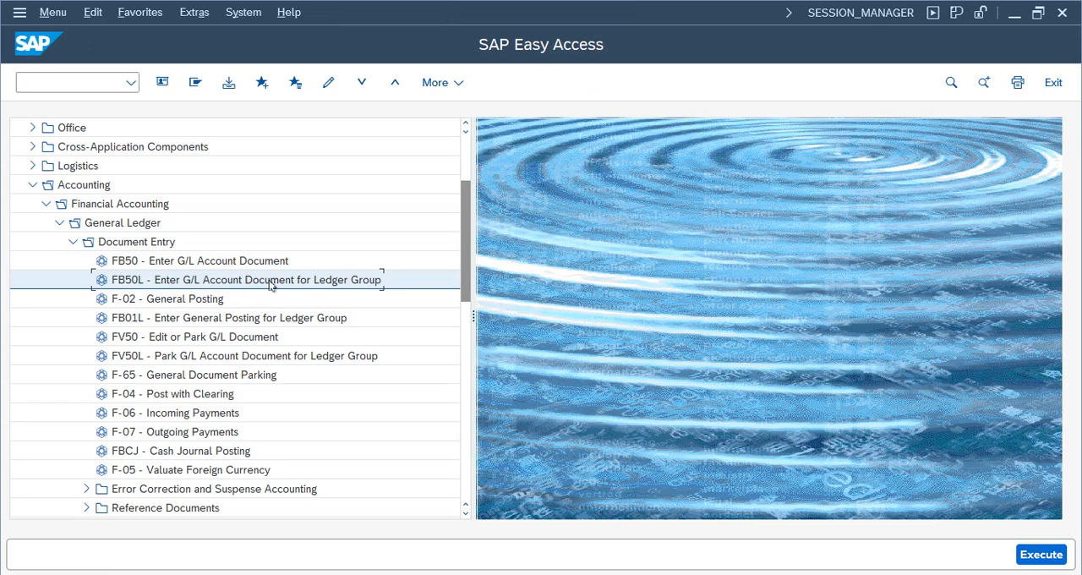
{"action": "double_click", "coordinate": [131, 287]}
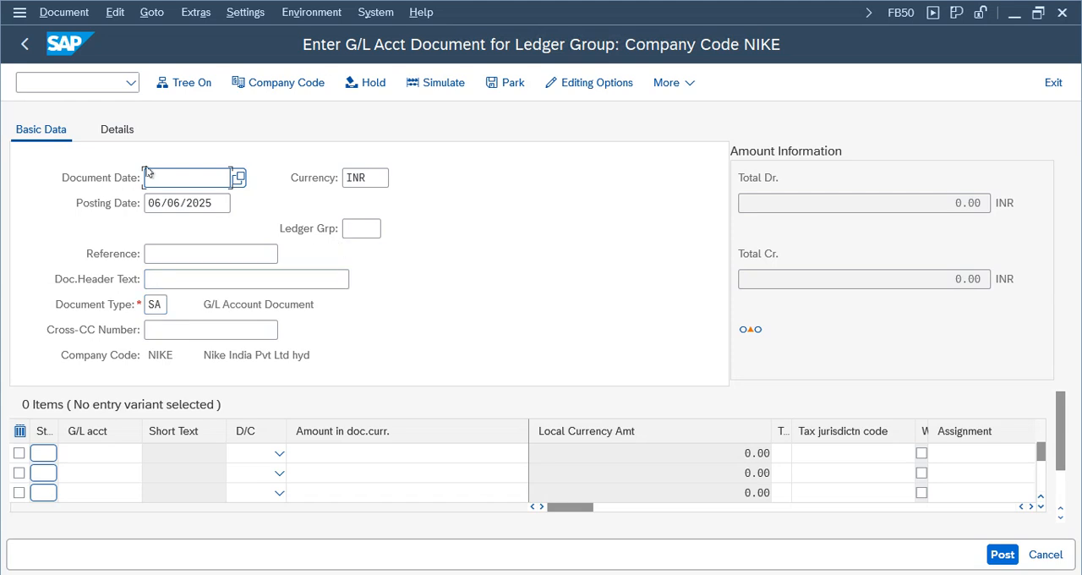
{"action": "left_click", "coordinate": [216, 208]}
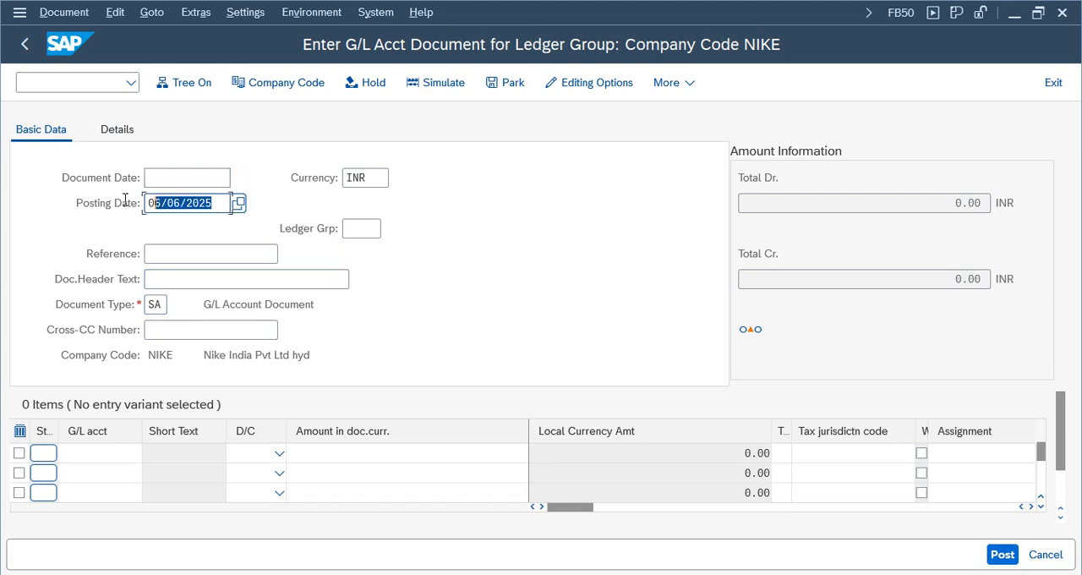
{"action": "left_click", "coordinate": [183, 179]}
{"action": "left_click", "coordinate": [181, 203]}
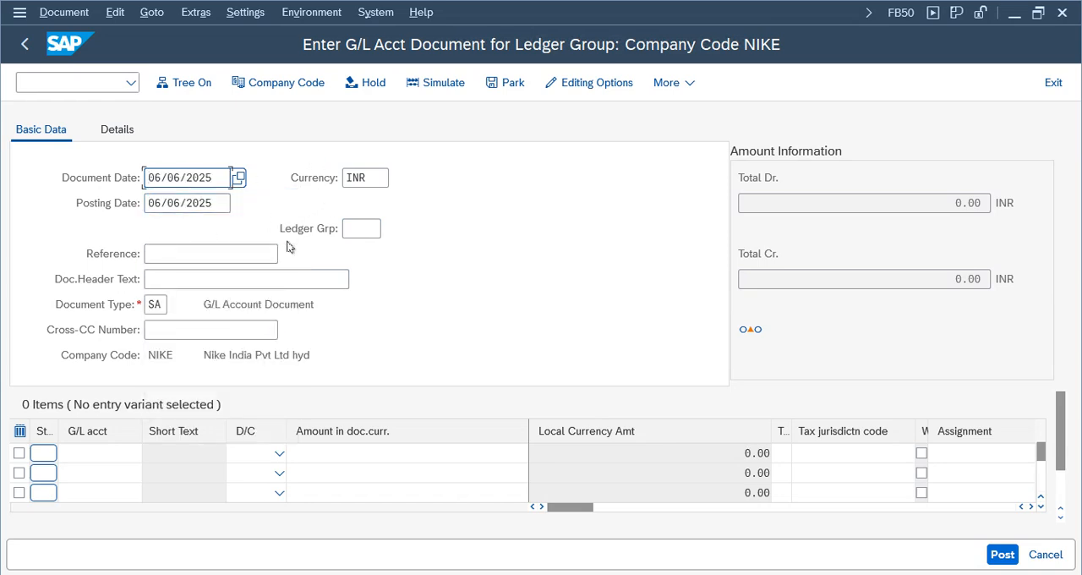
{"action": "left_click", "coordinate": [372, 230]}
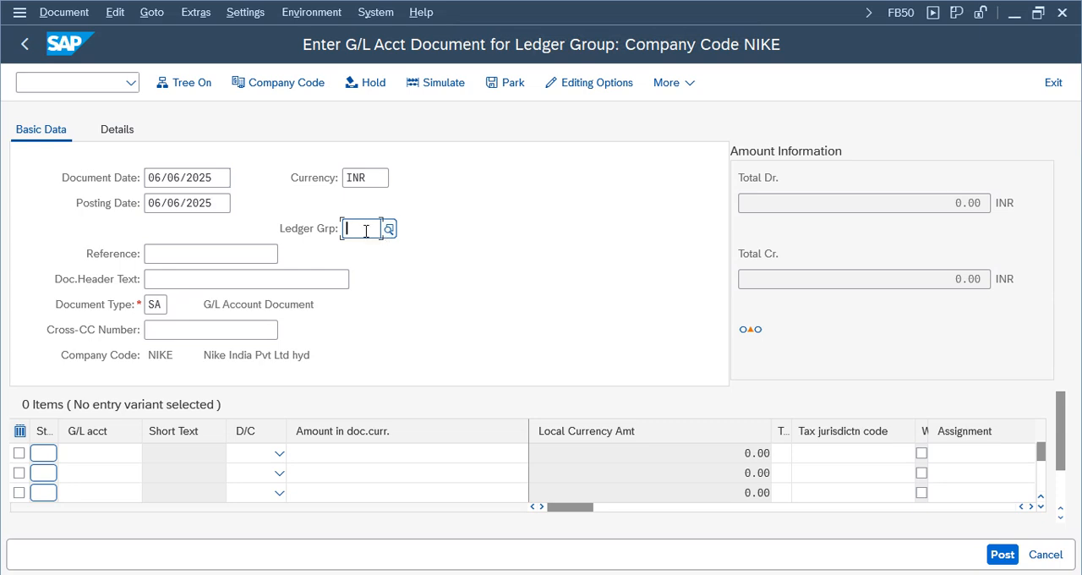
{"action": "type", "text": "k1"}
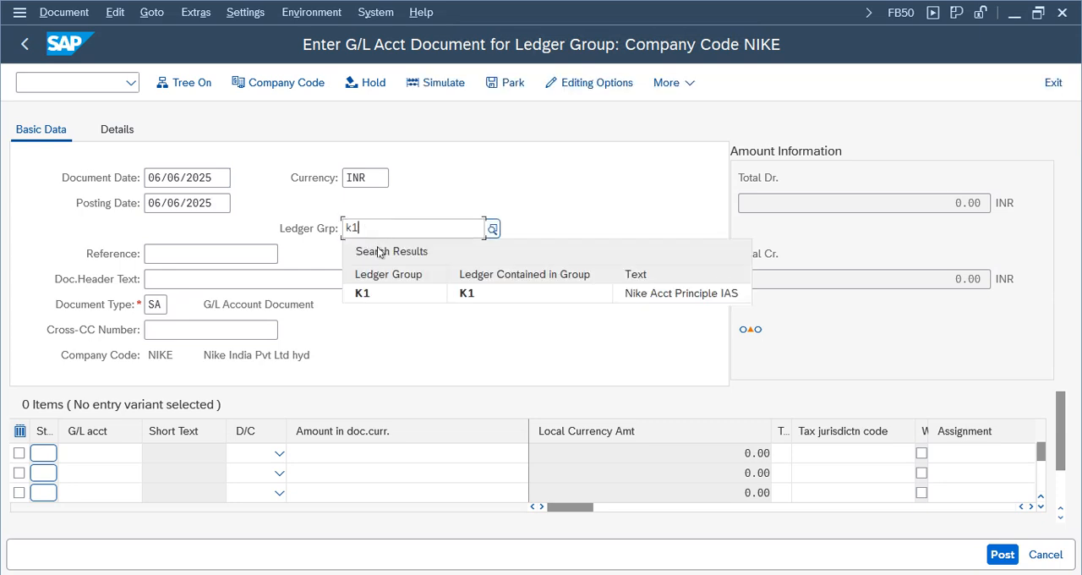
{"action": "left_click", "coordinate": [654, 296]}
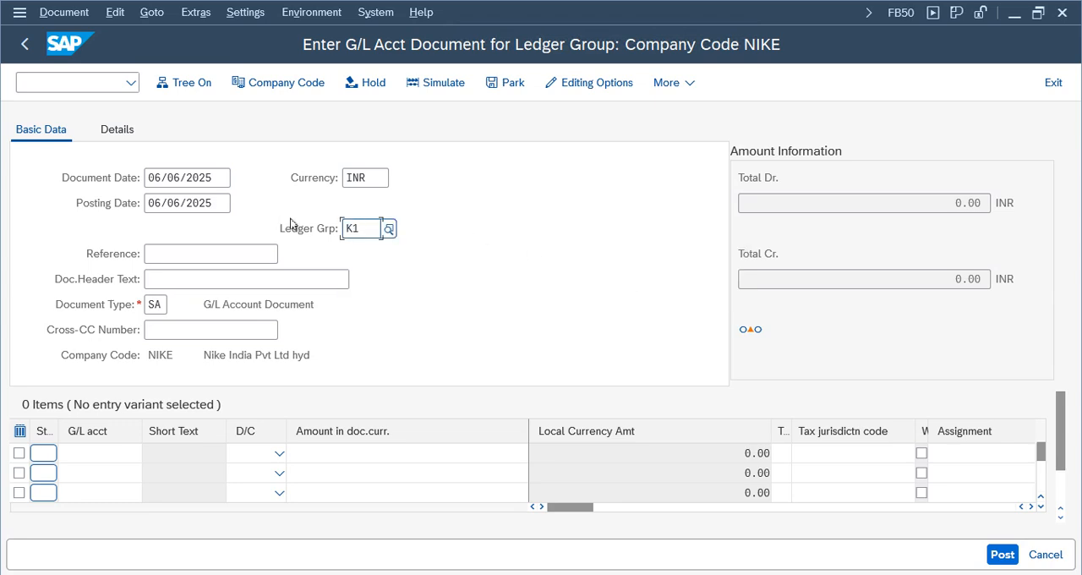
- Enter Test02 as the document's reference and test02 as its header text
{"action": "left_click", "coordinate": [176, 251]}
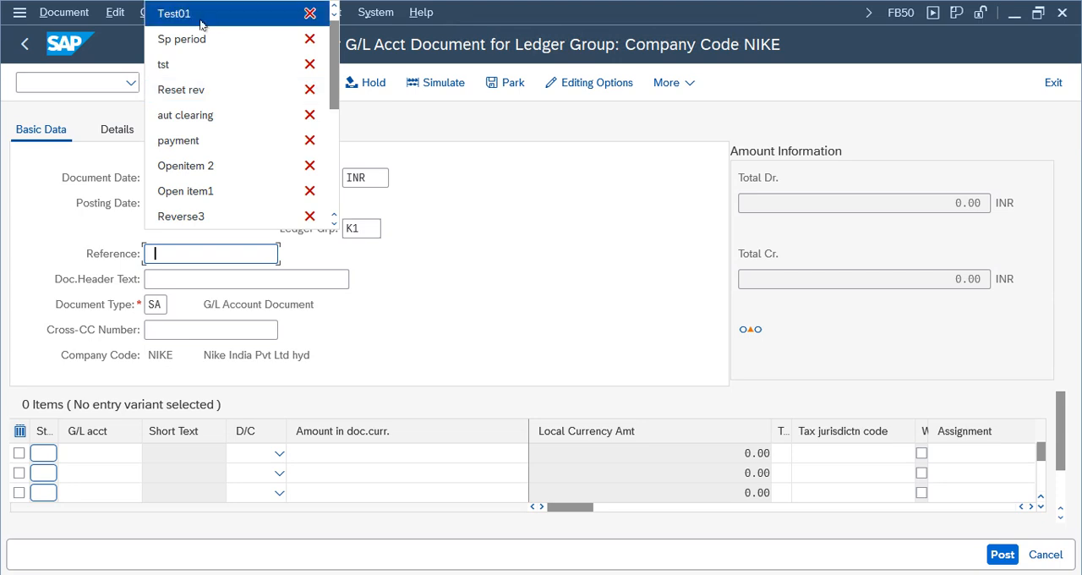
{"action": "type", "text": "Test02"}
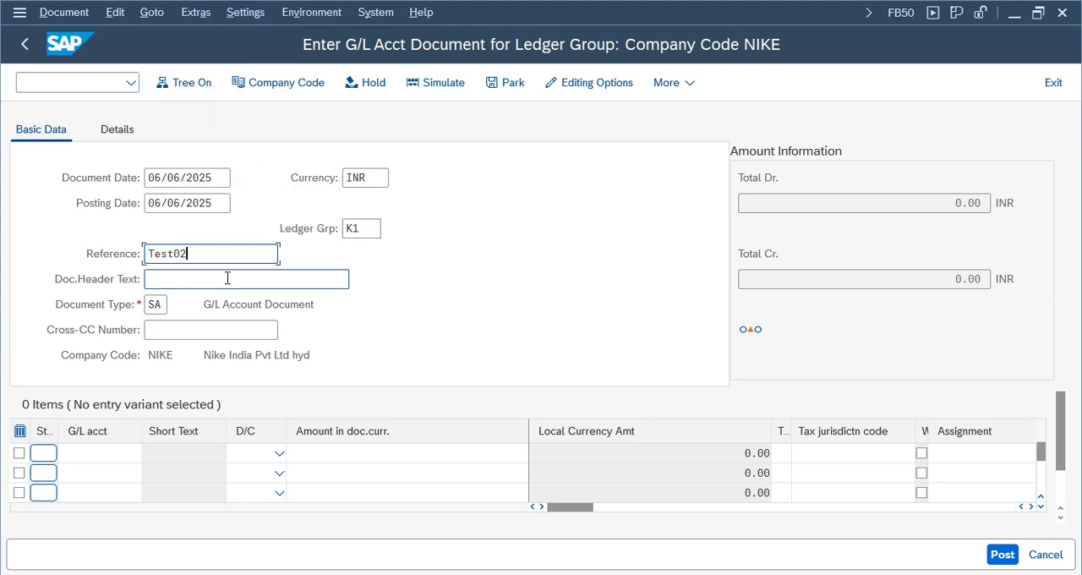
{"action": "left_click", "coordinate": [227, 278]}
{"action": "left_click", "coordinate": [181, 15]}
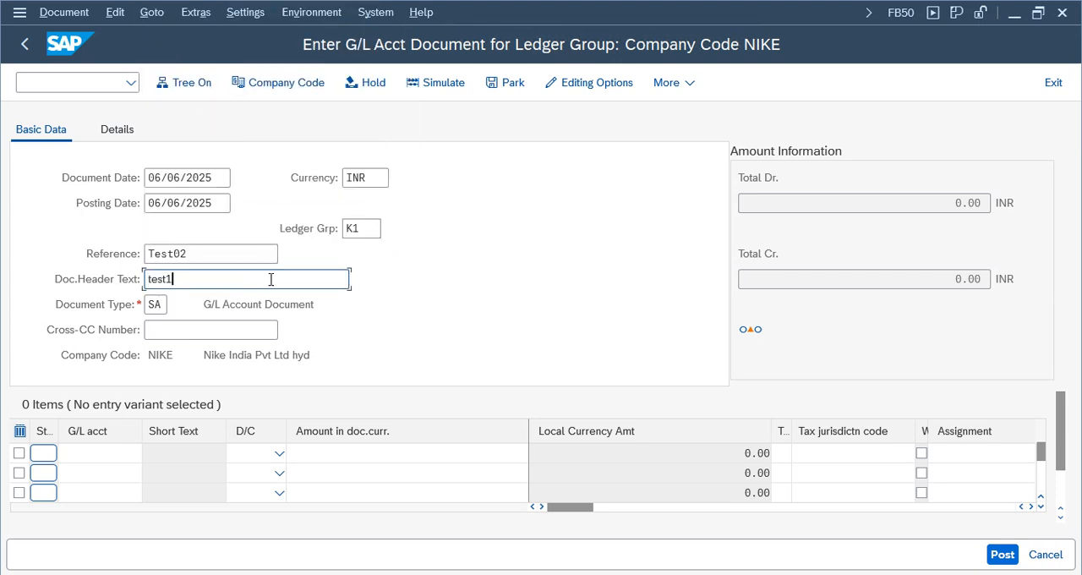
{"action": "key", "text": "BackSpace"}
{"action": "type", "text": "02"}
- Enter G/L account 1000 as the debit item and G/L account 1001 as the credit item
{"action": "left_click", "coordinate": [81, 456]}
{"action": "left_click", "coordinate": [84, 203]}
{"action": "left_click", "coordinate": [97, 473]}
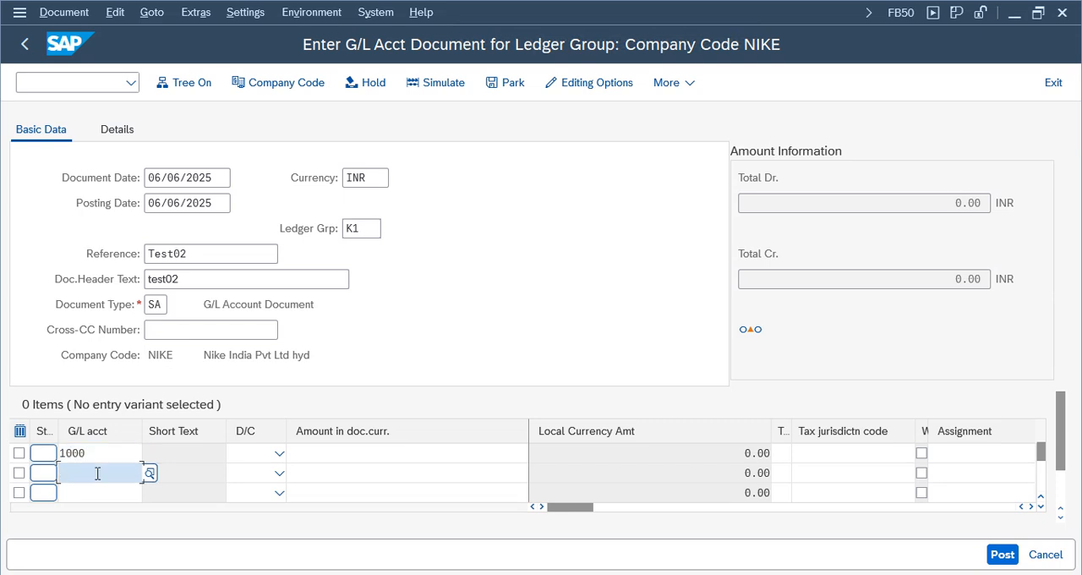
{"action": "left_click", "coordinate": [84, 243]}
{"action": "left_click", "coordinate": [279, 453]}
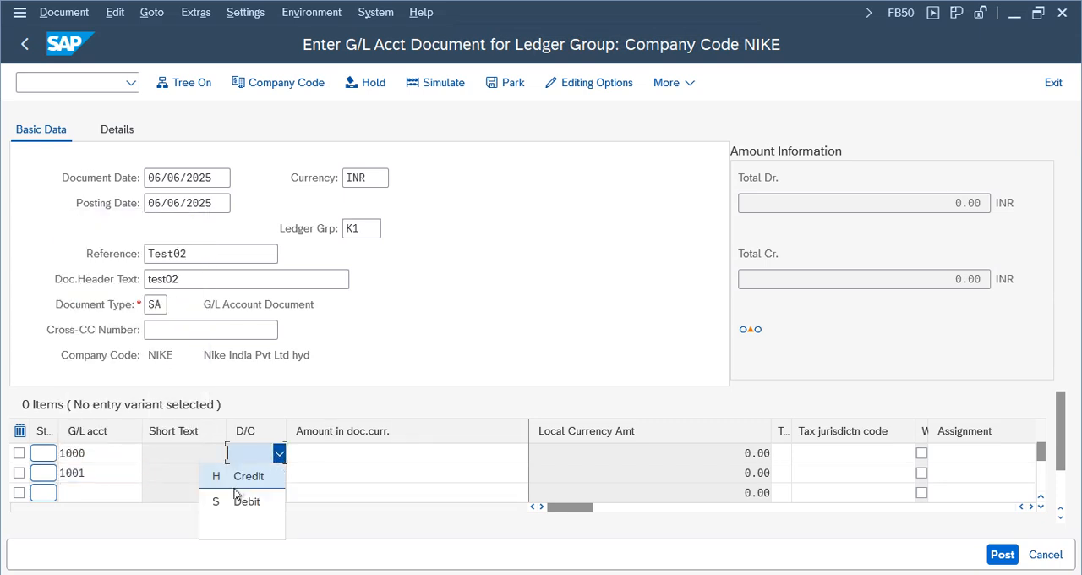
{"action": "left_click", "coordinate": [241, 501]}
{"action": "left_click", "coordinate": [279, 473]}
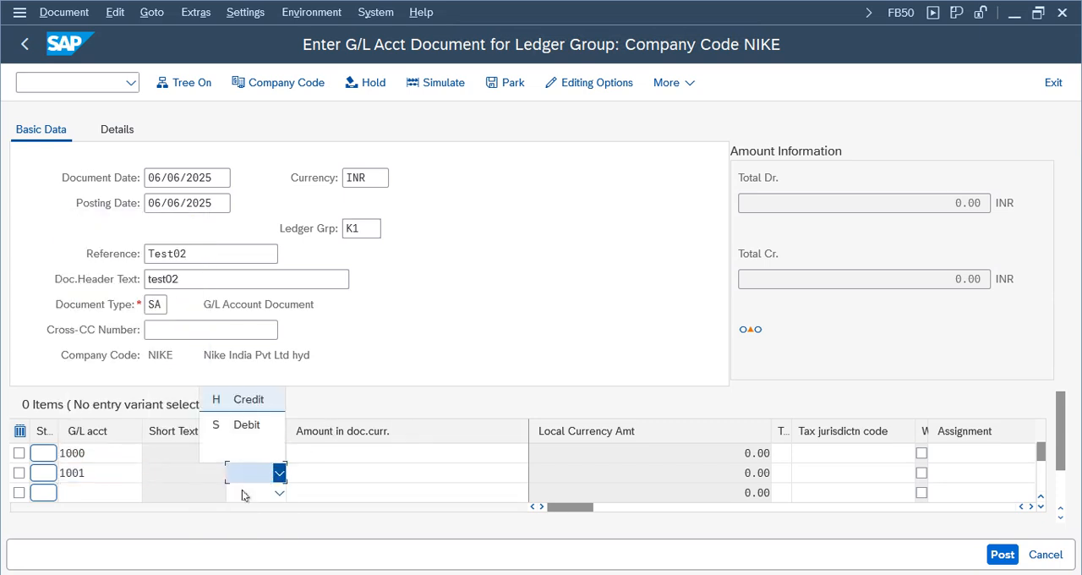
{"action": "left_click", "coordinate": [248, 404]}
- Enter a document currency amount of 200 for both the debit and the credit line item
{"action": "left_click", "coordinate": [416, 457]}
{"action": "type", "text": "200"}
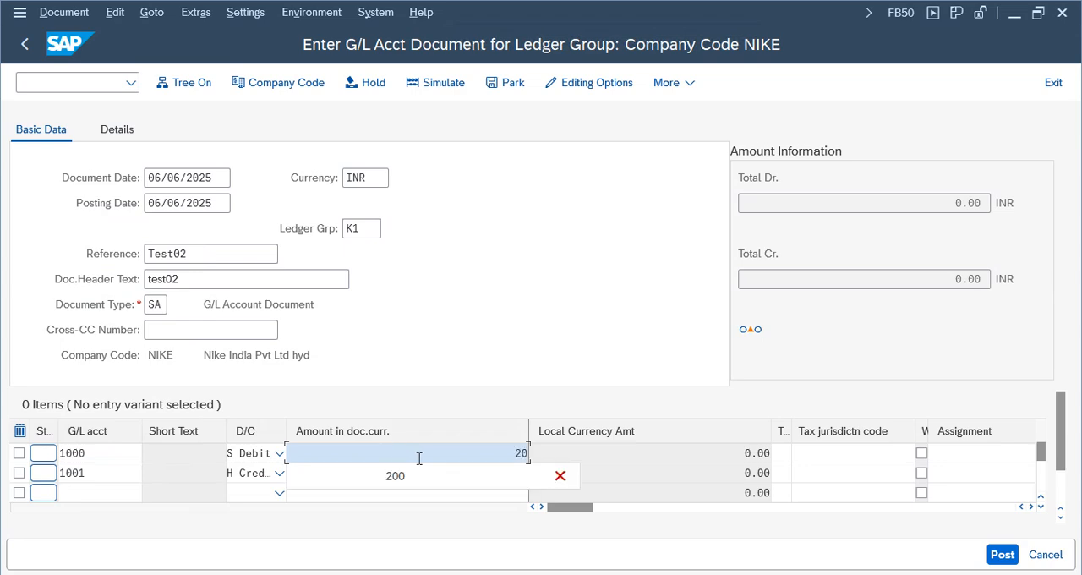
{"action": "key", "text": "Tab"}
{"action": "left_click", "coordinate": [454, 475]}
{"action": "type", "text": "200"}
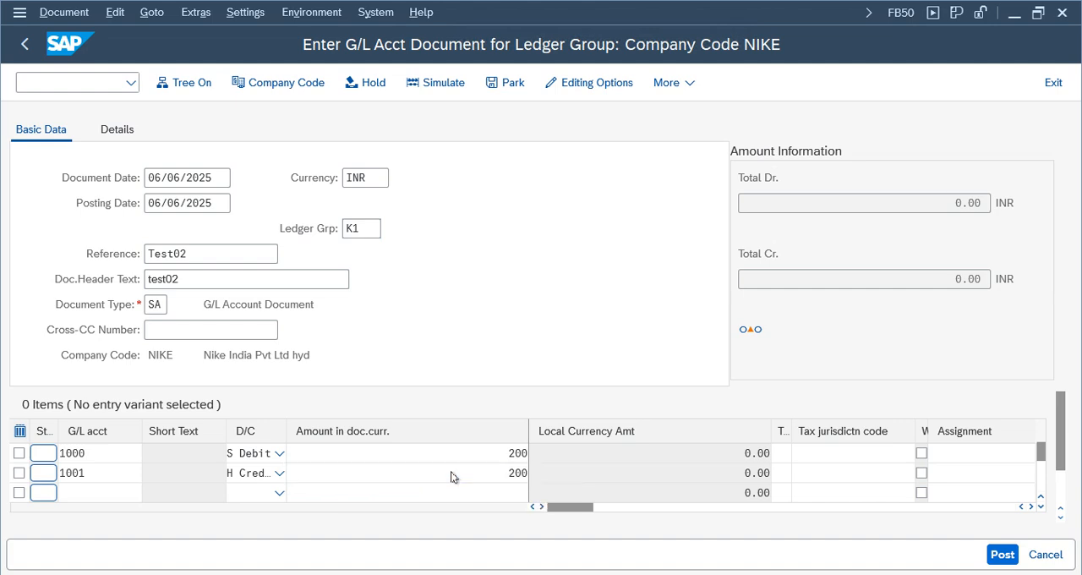
- Confirm the ledger group document's line items and open the detailed explanation of the document number error
{"action": "key", "text": "Return"}
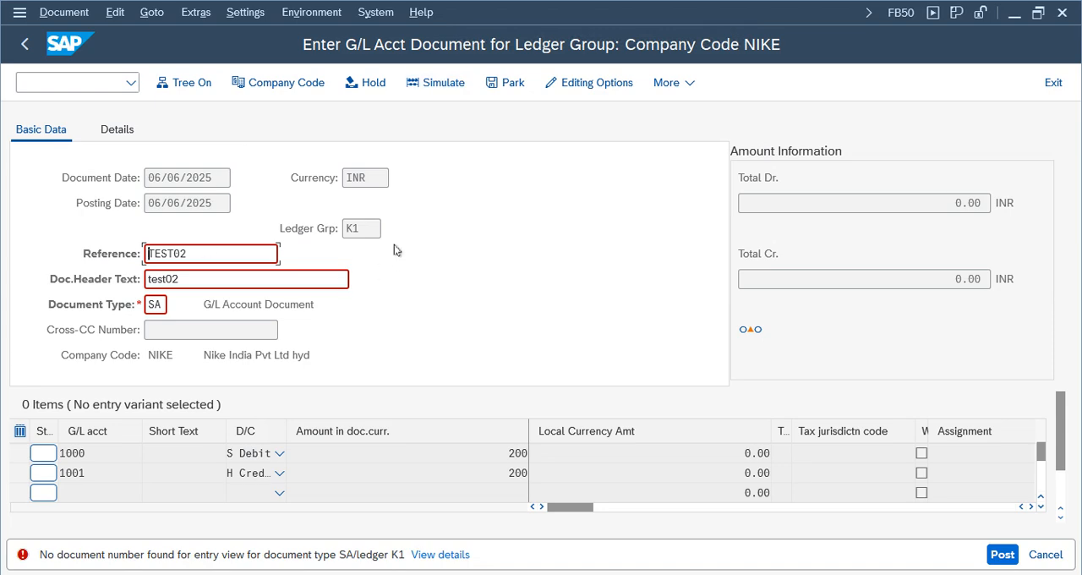
{"action": "double_click", "coordinate": [367, 226]}
{"action": "left_click", "coordinate": [441, 556]}
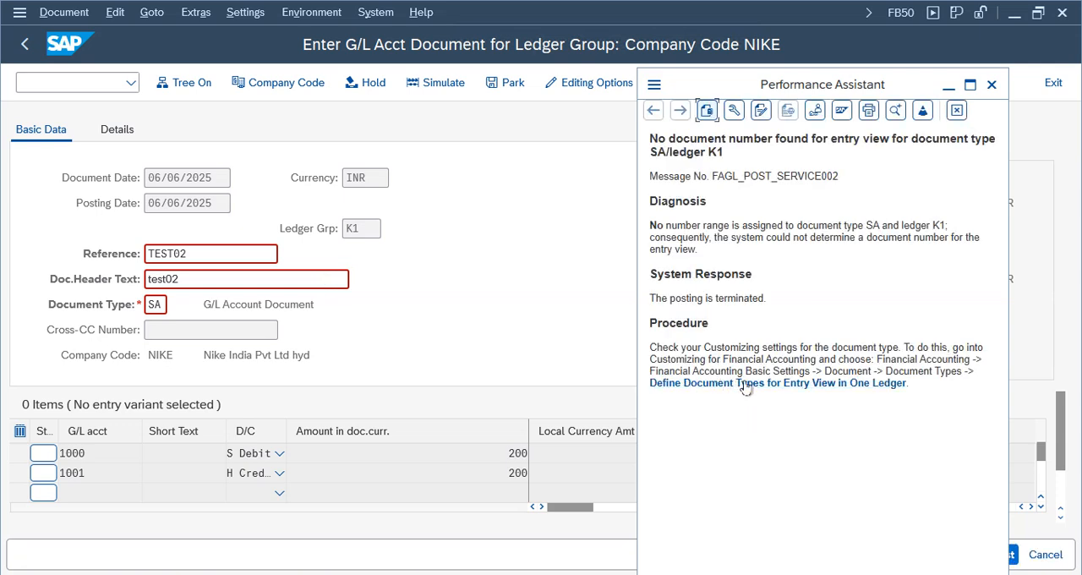
- Follow the help text to the Define Document Types in a Ledger activity and open it for ledger K1
{"action": "left_click", "coordinate": [822, 383]}
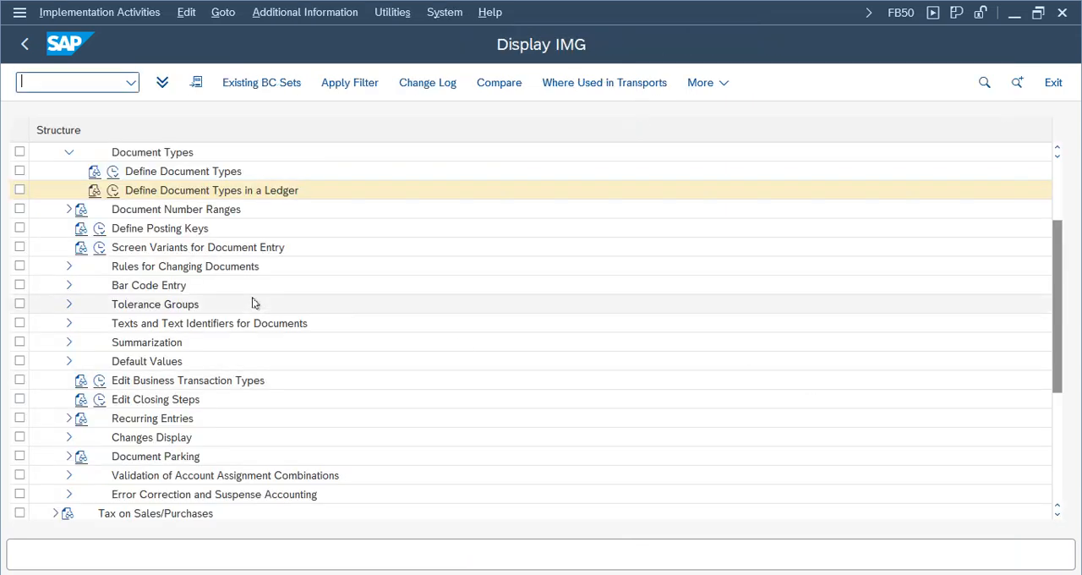
{"action": "left_click", "coordinate": [113, 191]}
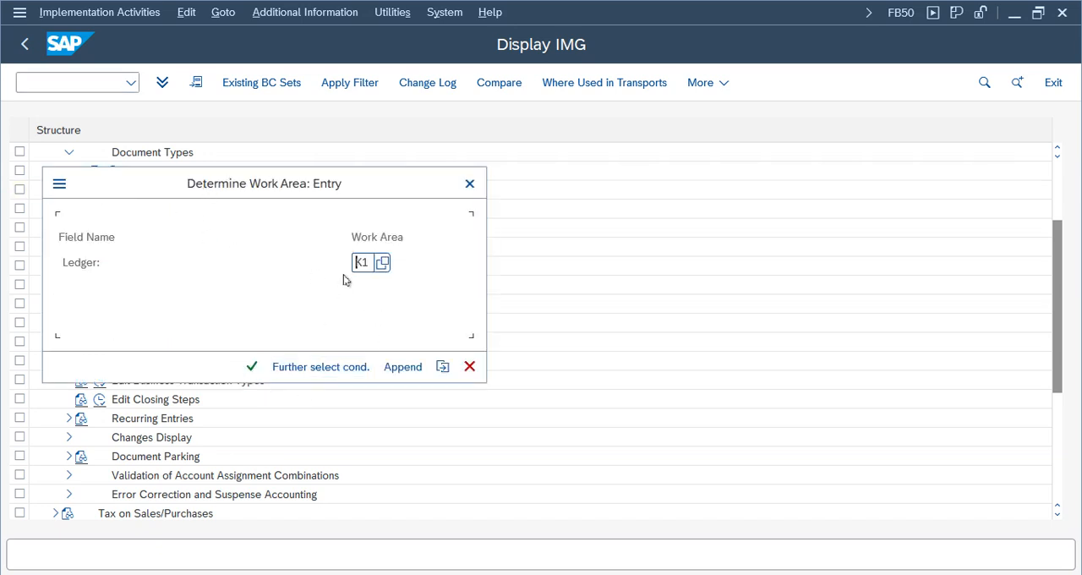
{"action": "left_click", "coordinate": [250, 366]}
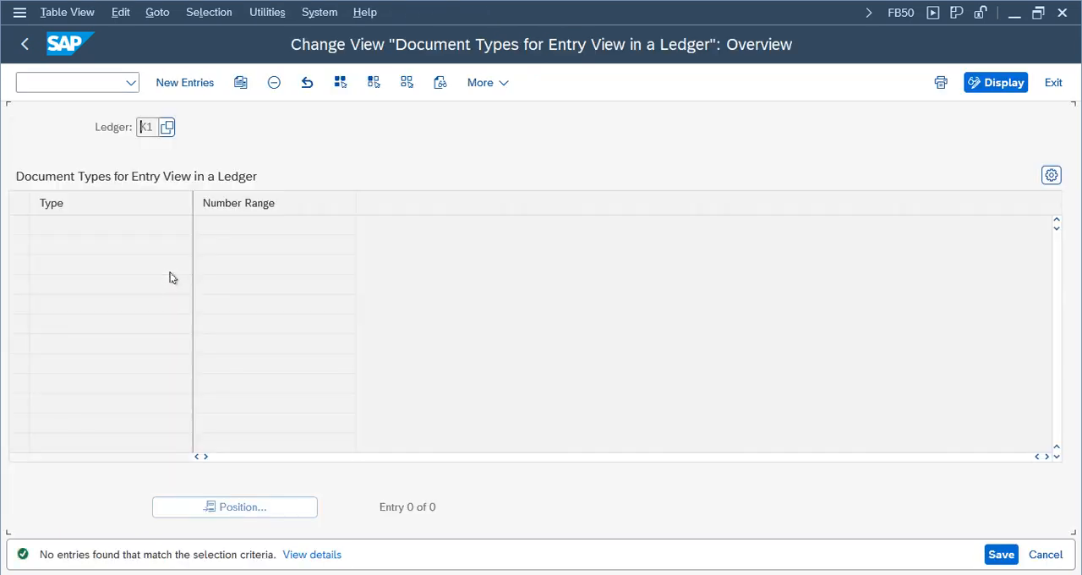
- Try to save a new entry assigning number range 01 to document type SA in ledger K1, and close the error log
{"action": "left_click", "coordinate": [183, 83]}
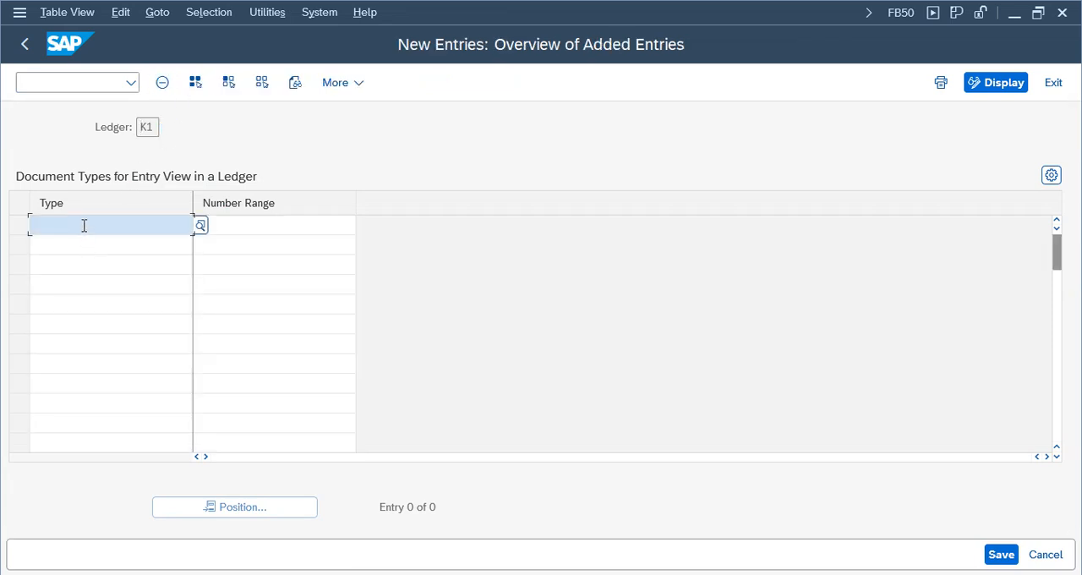
{"action": "left_click", "coordinate": [83, 225]}
{"action": "type", "text": "SA"}
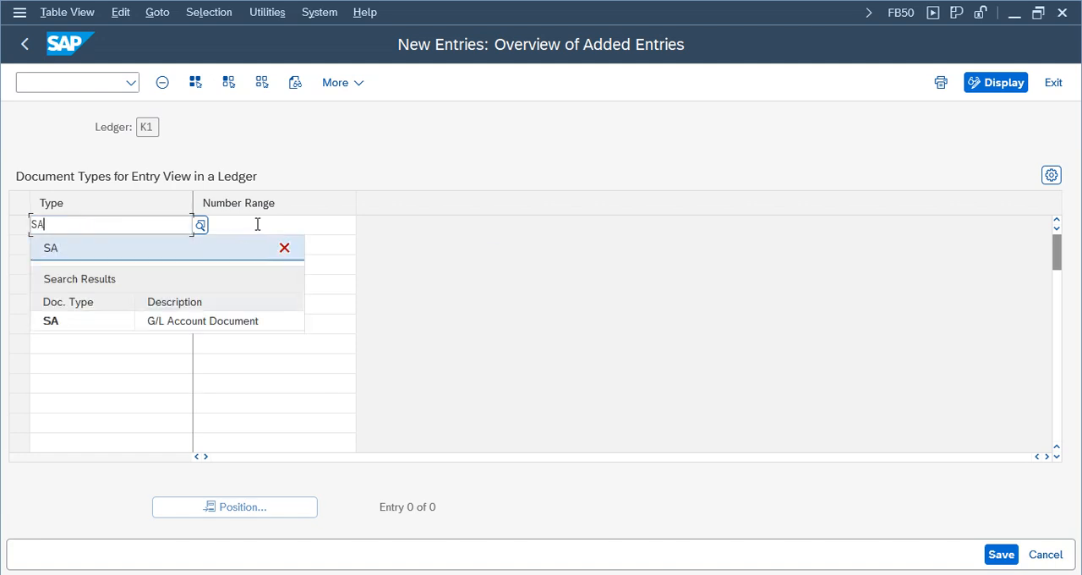
{"action": "left_click", "coordinate": [312, 229]}
{"action": "type", "text": "01"}
{"action": "key", "text": "Return"}
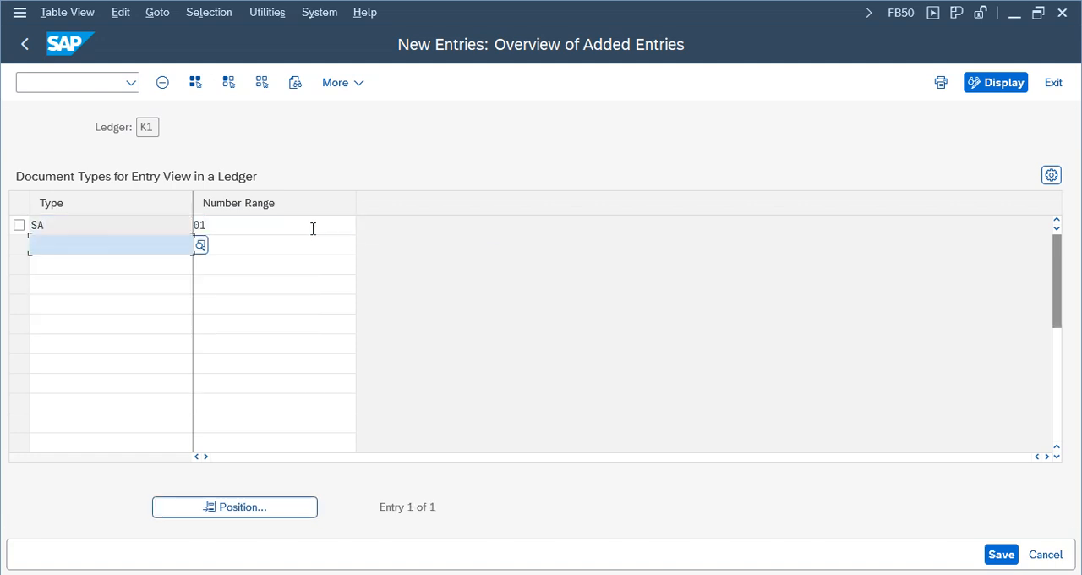
{"action": "left_click", "coordinate": [1001, 553]}
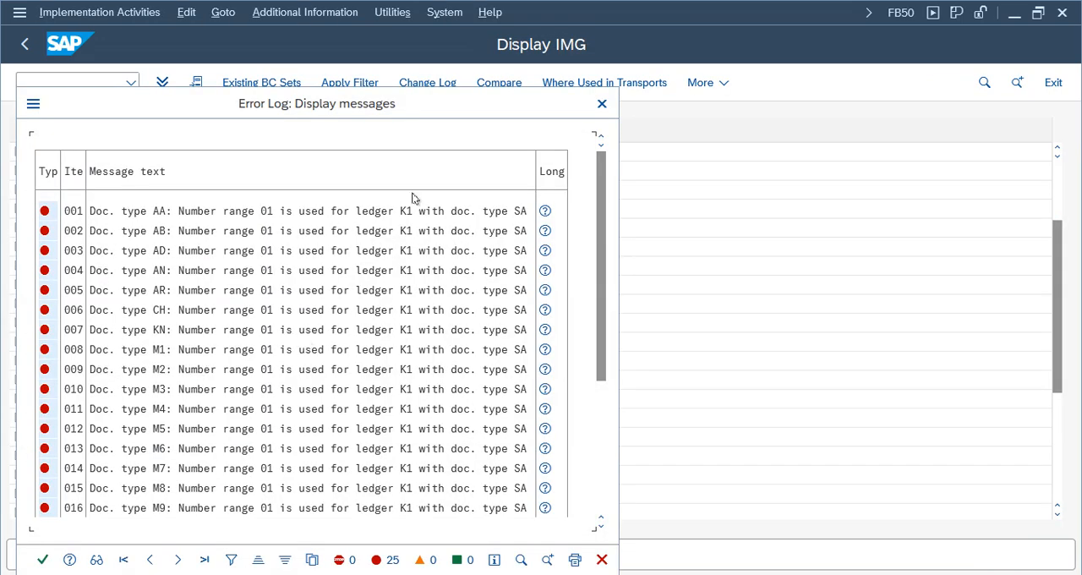
{"action": "left_click", "coordinate": [601, 104]}
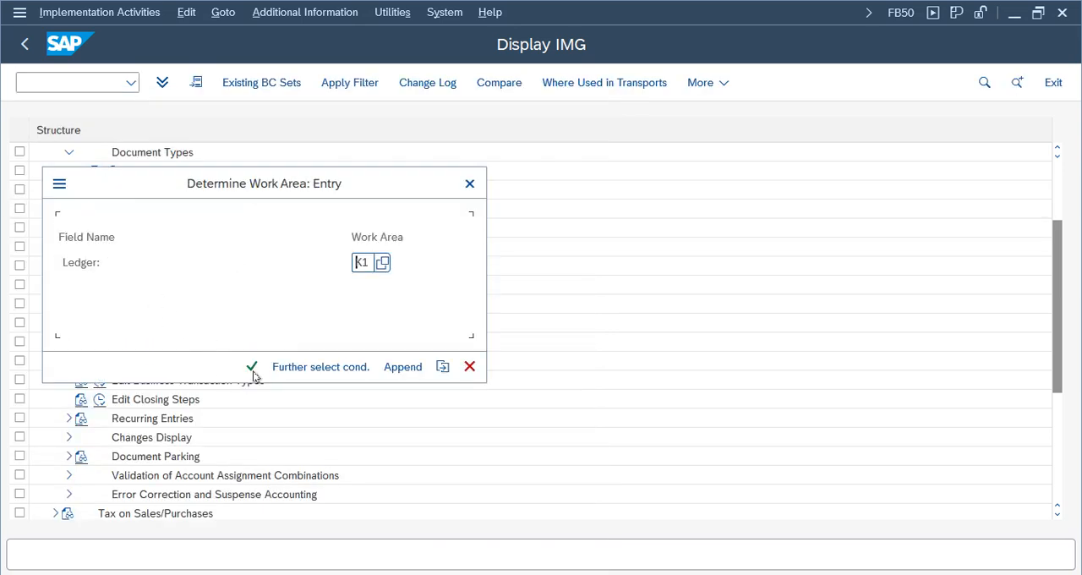
- Open a new document type entry for ledger K1 again, try type XY, and clear it
{"action": "left_click", "coordinate": [251, 367]}
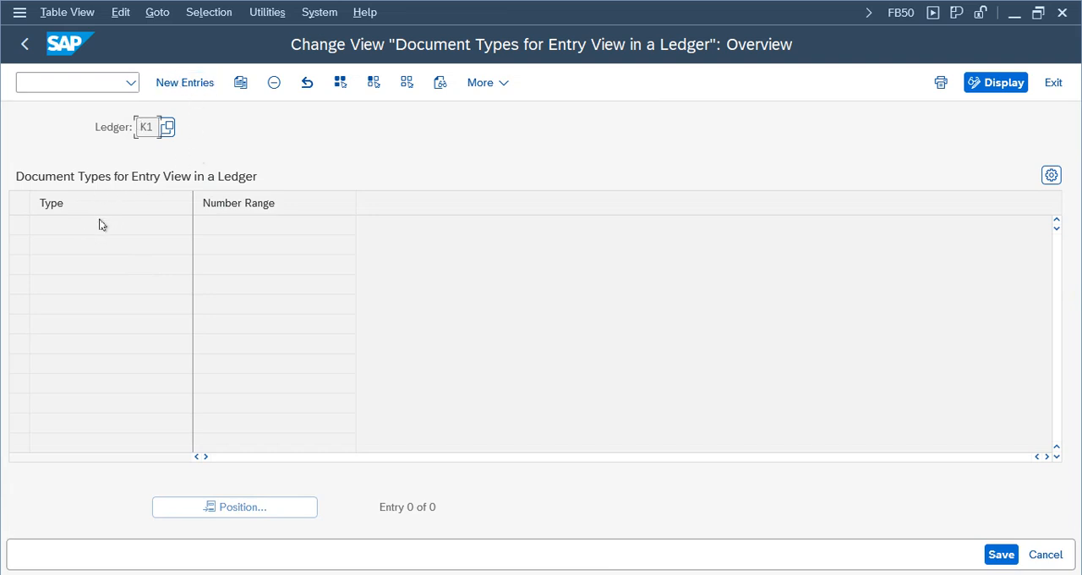
{"action": "left_click", "coordinate": [169, 83]}
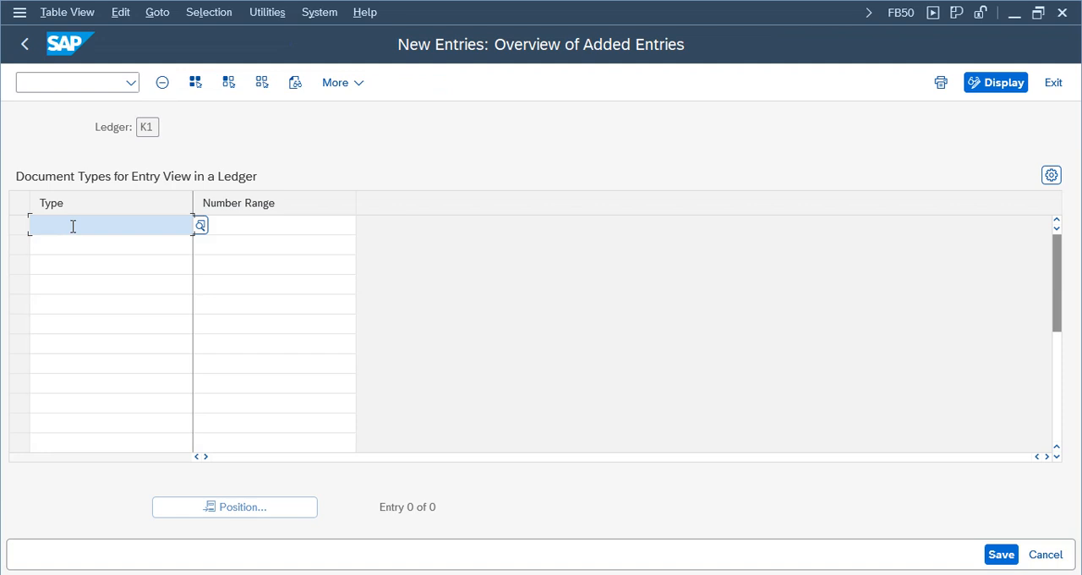
{"action": "type", "text": "XY"}
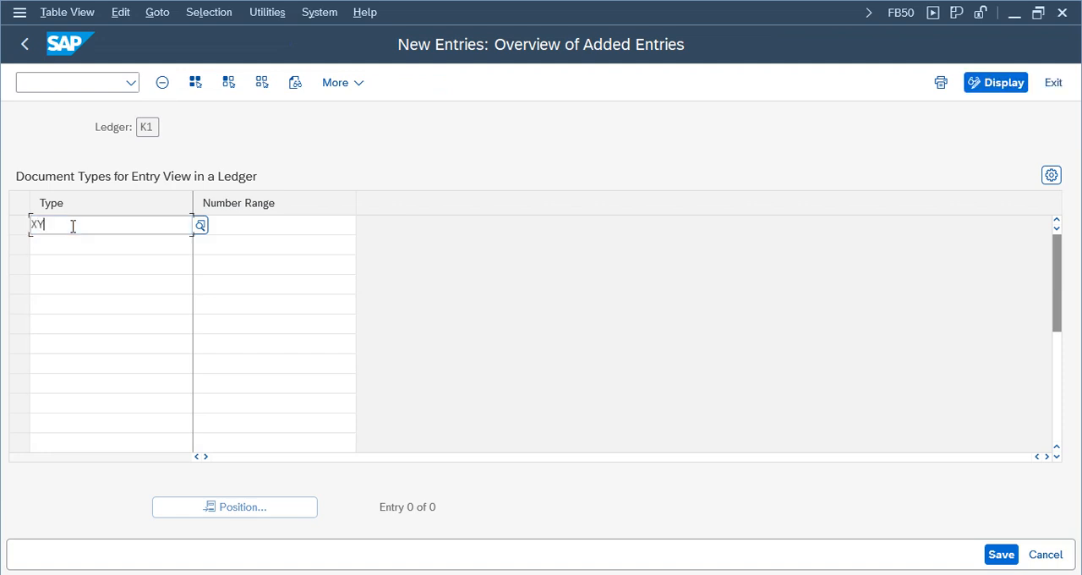
{"action": "key", "text": "Tab"}
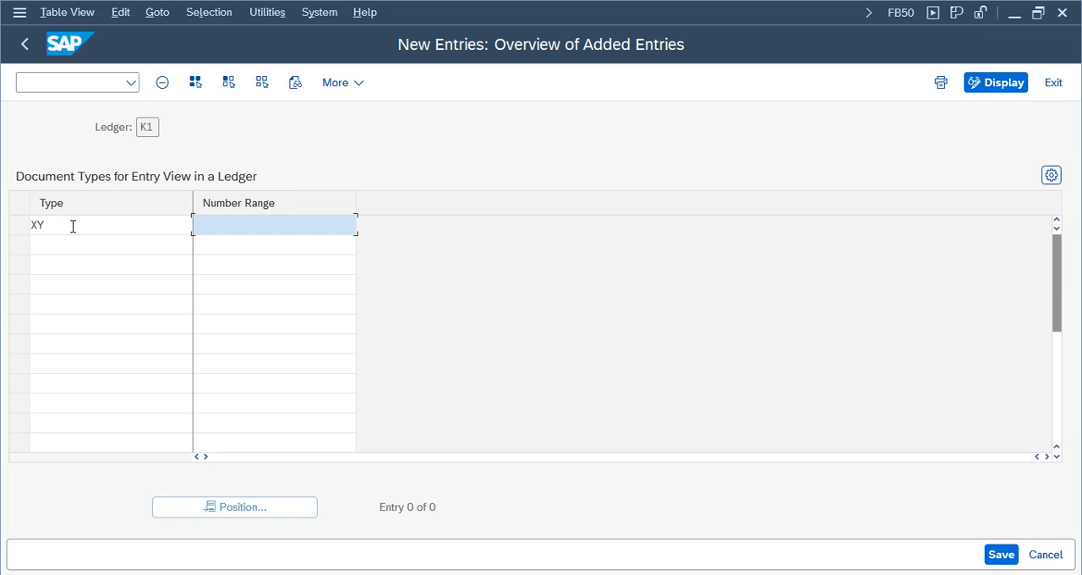
{"action": "key", "text": "Return"}
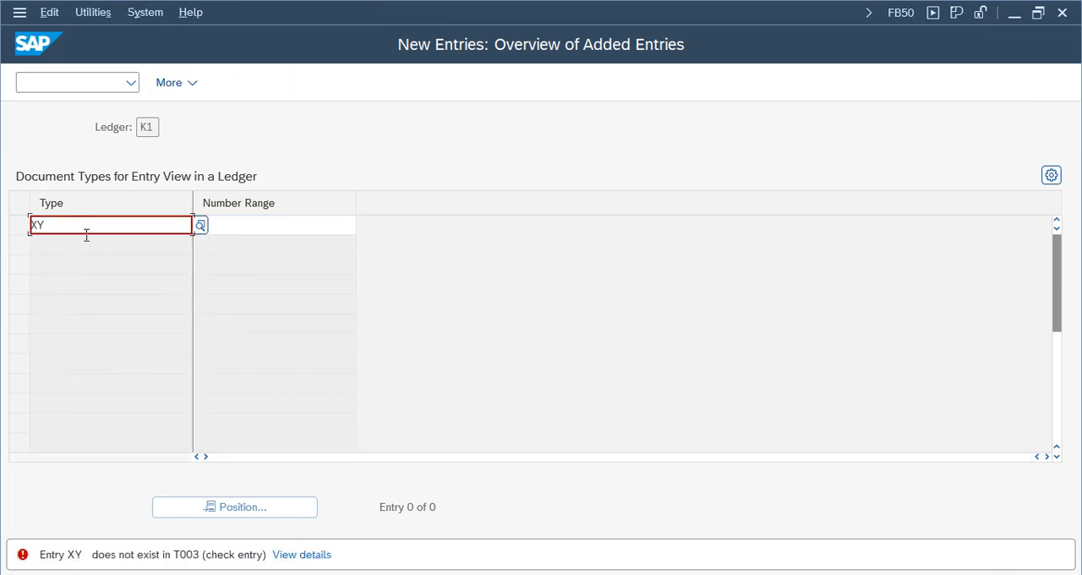
{"action": "key", "text": "Delete"}
{"action": "key", "text": "Delete"}
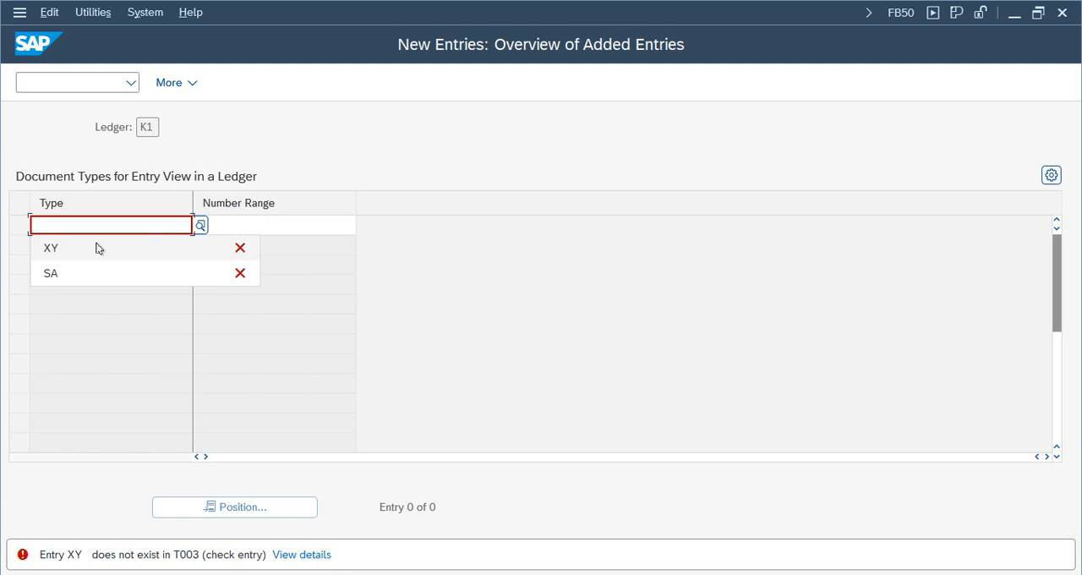
- Enter document type SA with number range 70 as the new entry for ledger K1
{"action": "type", "text": "SA"}
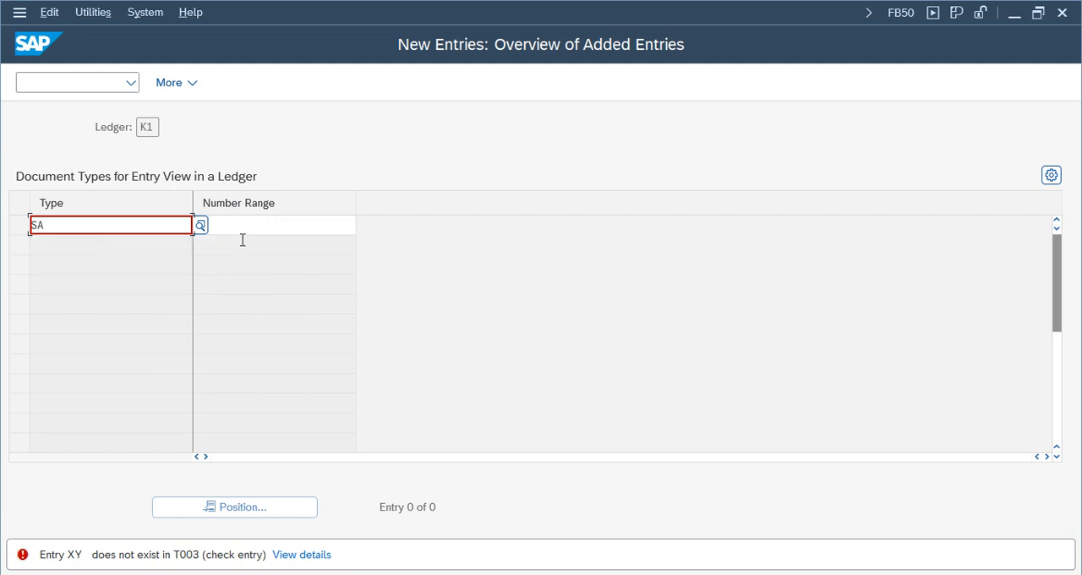
{"action": "left_click", "coordinate": [245, 224]}
{"action": "type", "text": "01"}
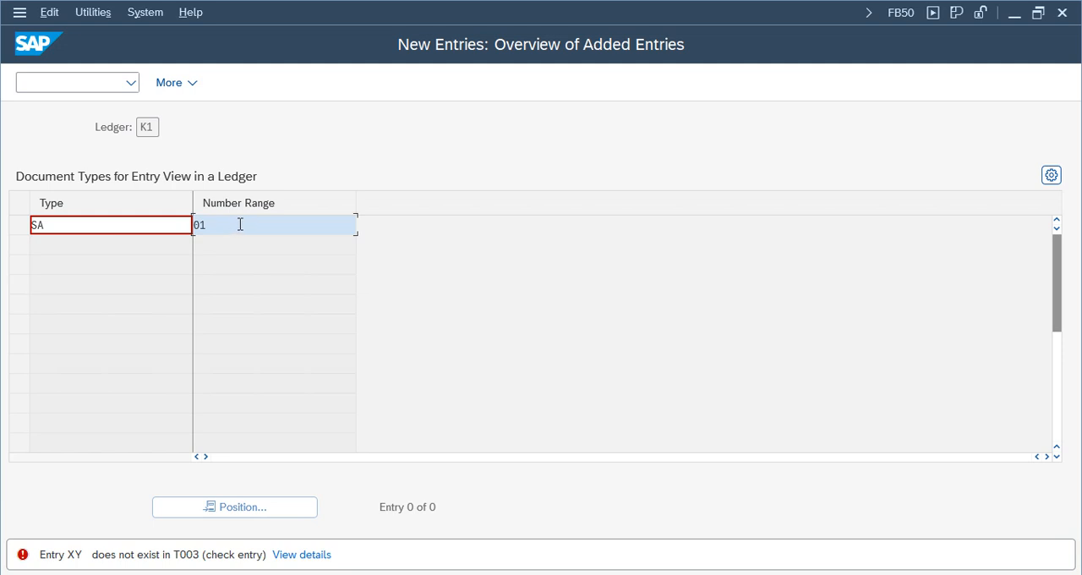
{"action": "key", "text": "BackSpace"}
{"action": "key", "text": "BackSpace"}
{"action": "key", "text": "Return"}
{"action": "type", "text": "7"}
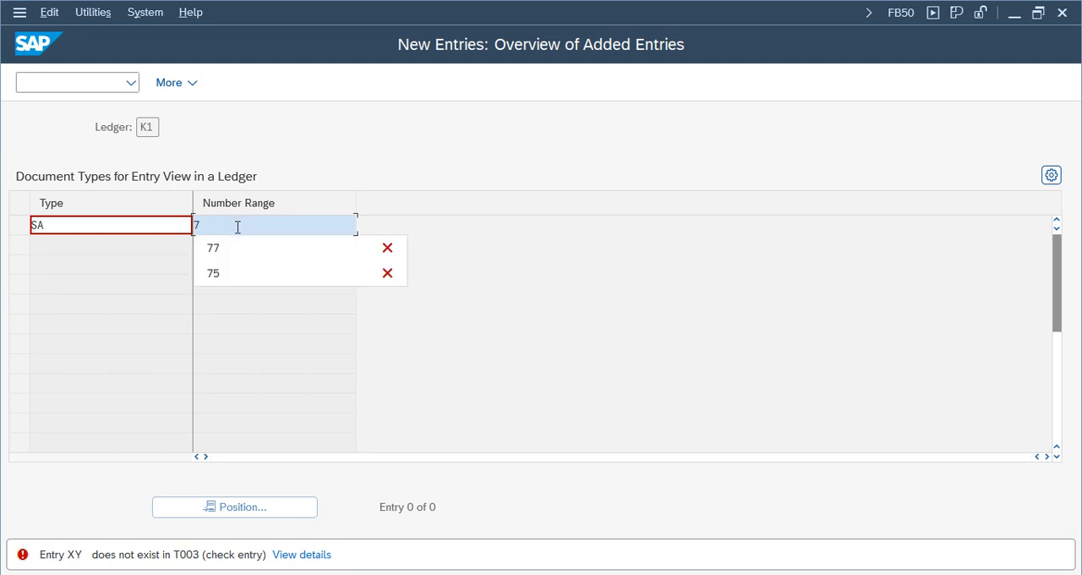
{"action": "type", "text": "0"}
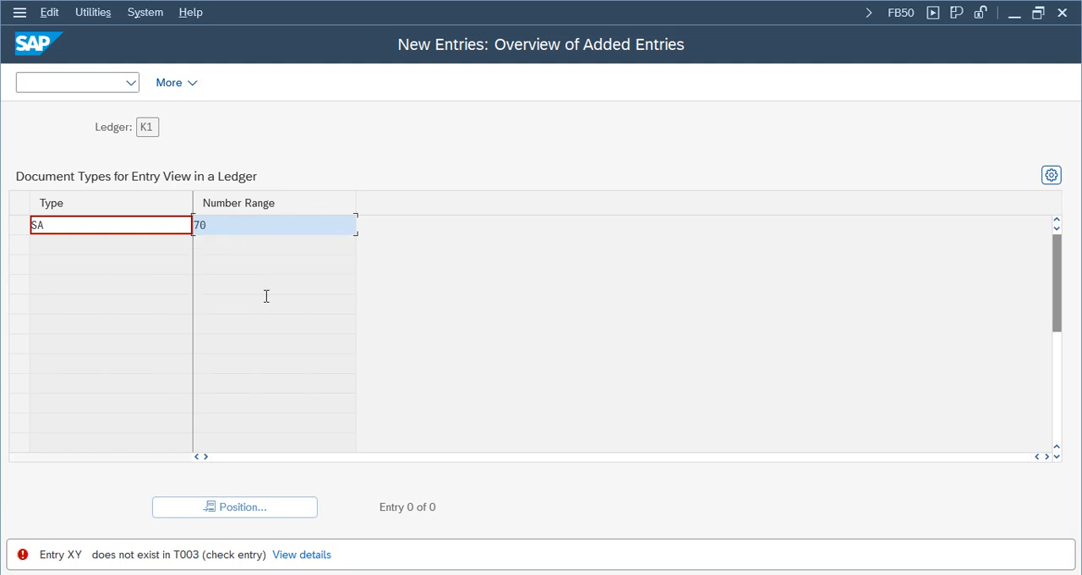
{"action": "key", "text": "Return"}
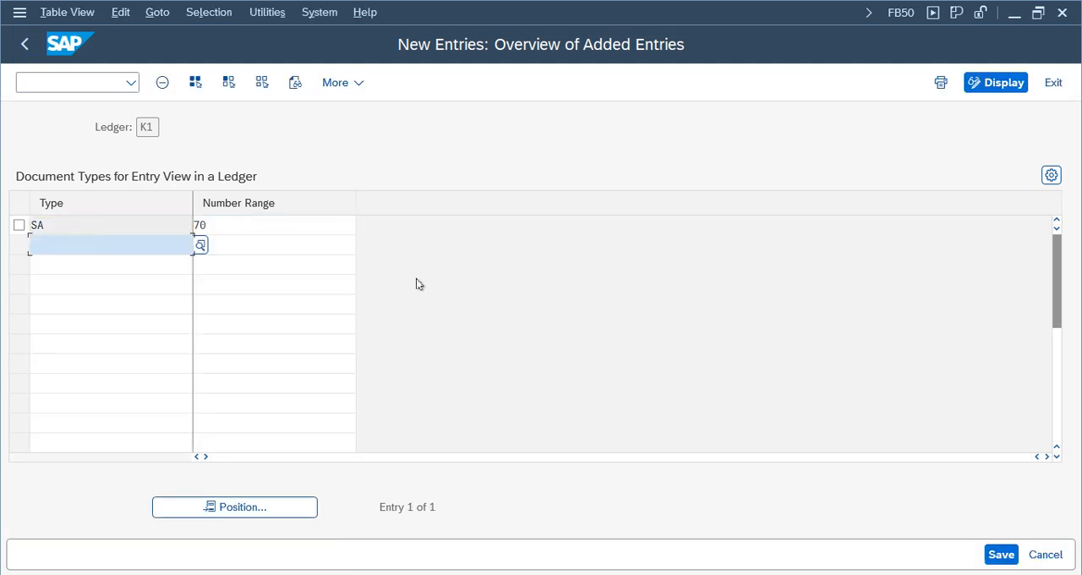
{"action": "double_click", "coordinate": [55, 225]}
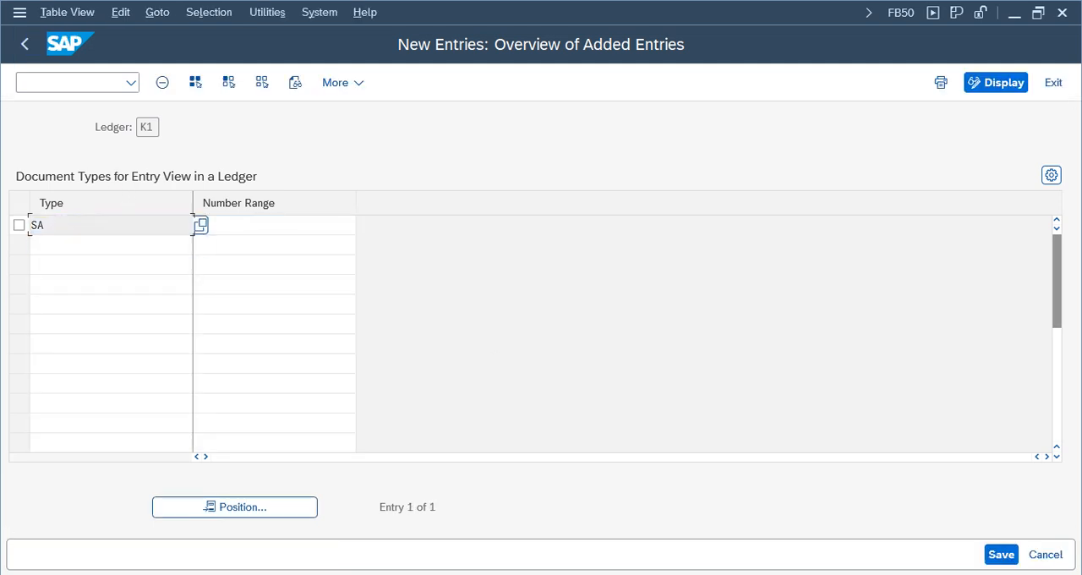
{"action": "left_click", "coordinate": [482, 574]}
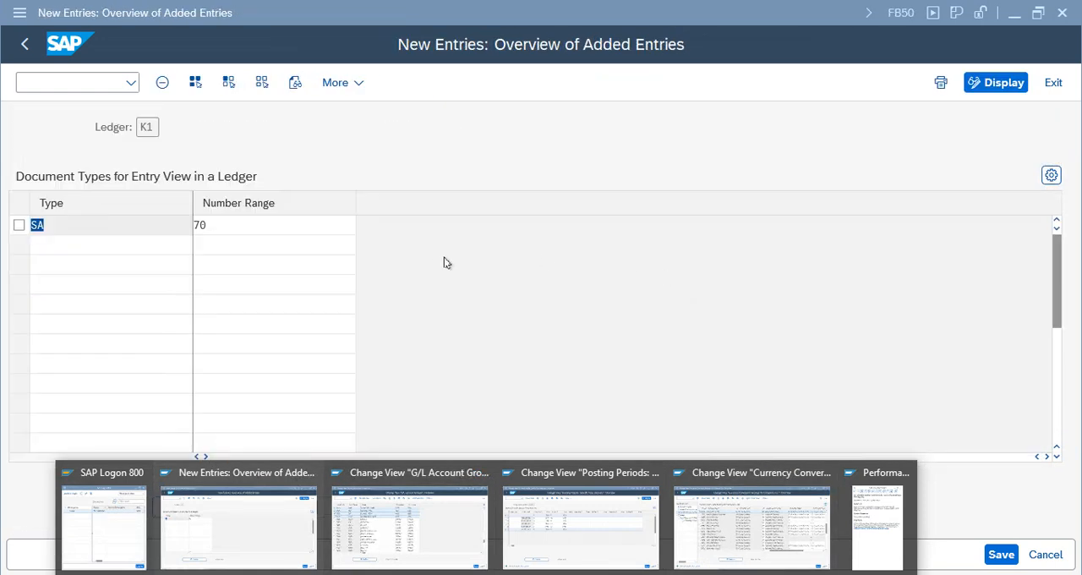
{"action": "left_click", "coordinate": [222, 279]}
{"action": "left_click", "coordinate": [82, 225]}
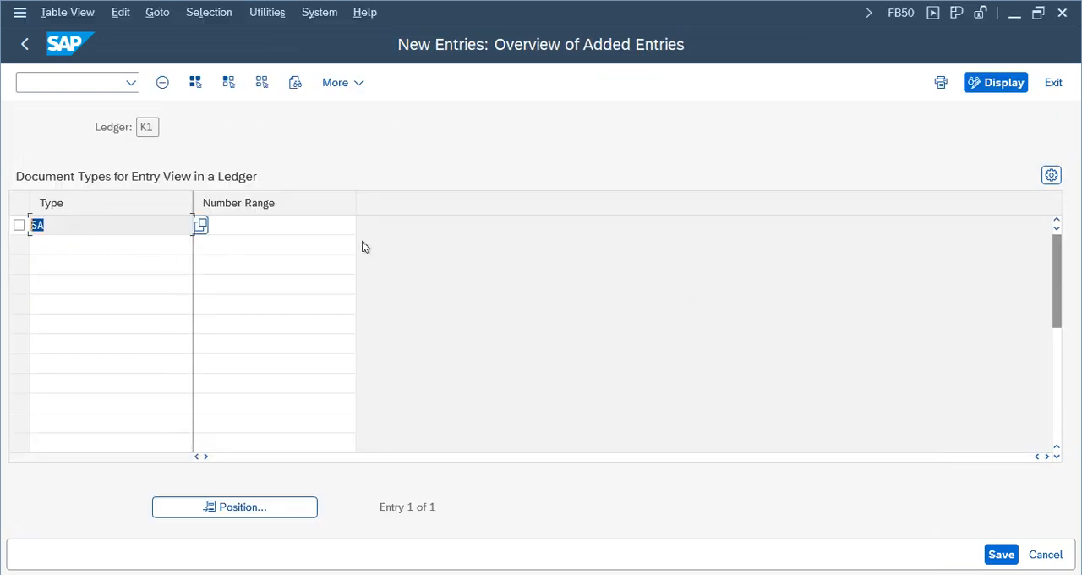
- Save the SA entry with number range 70 and confirm the customizing request prompt
{"action": "left_click", "coordinate": [230, 226]}
{"action": "type", "text": "70"}
{"action": "left_click_drag", "start_coordinate": [252, 224], "coordinate": [133, 219]}
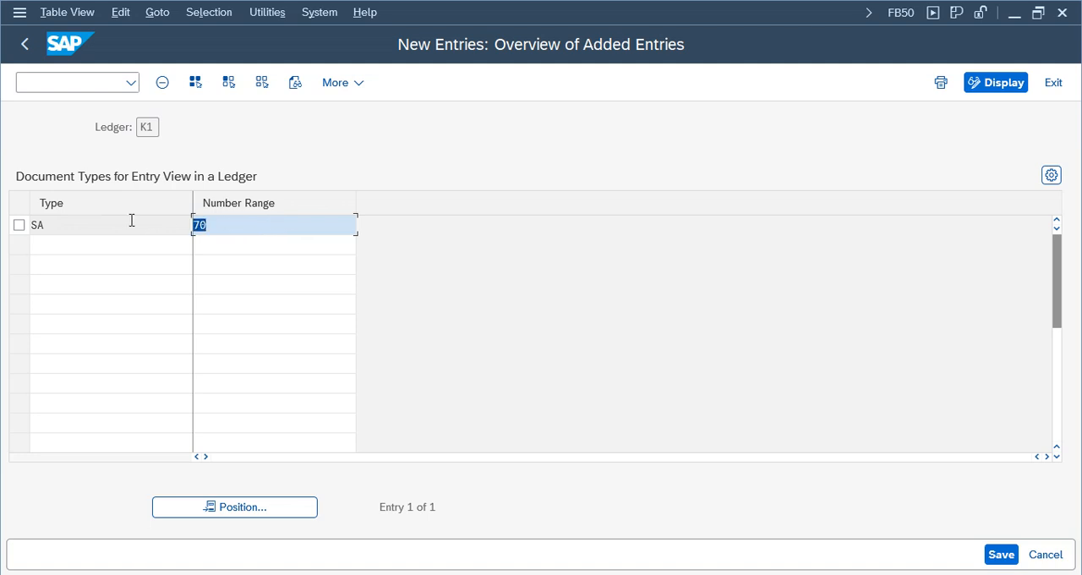
{"action": "left_click", "coordinate": [999, 555]}
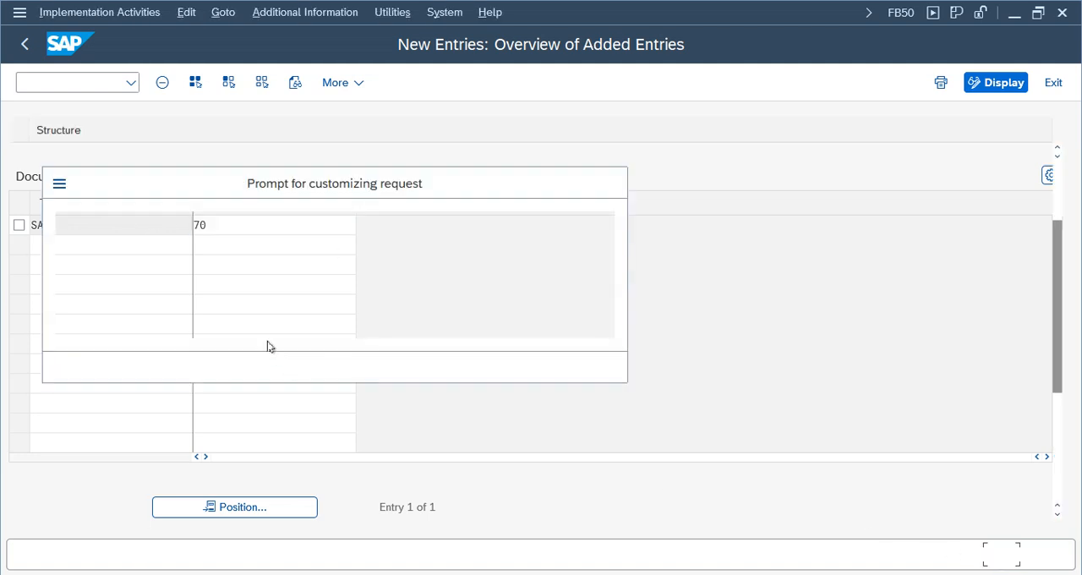
{"action": "left_click", "coordinate": [419, 366]}
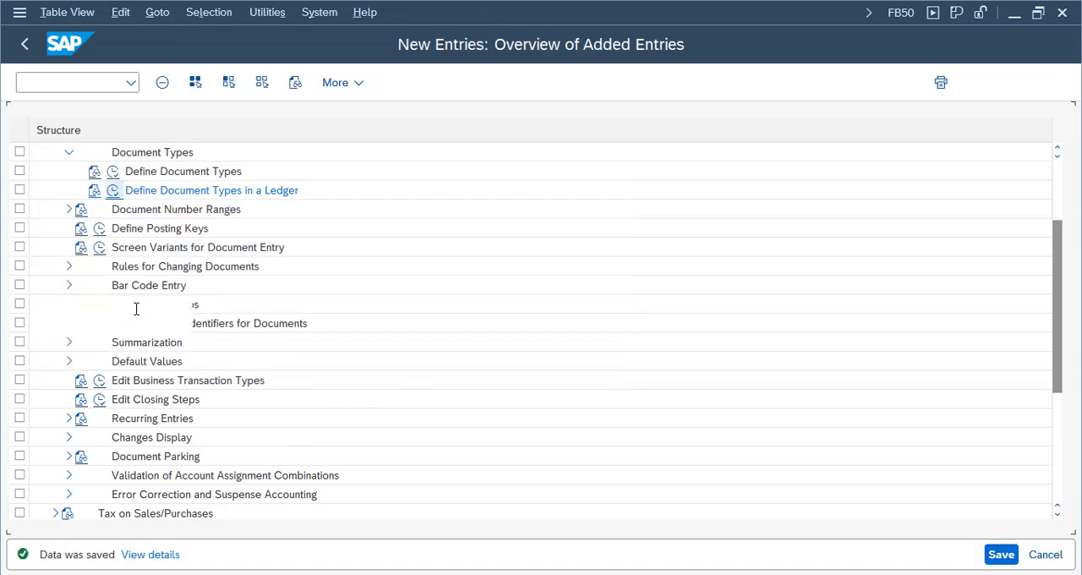
- Review the saved entry's ledger, document type and number range assignment
{"action": "left_click_drag", "start_coordinate": [156, 125], "coordinate": [125, 126]}
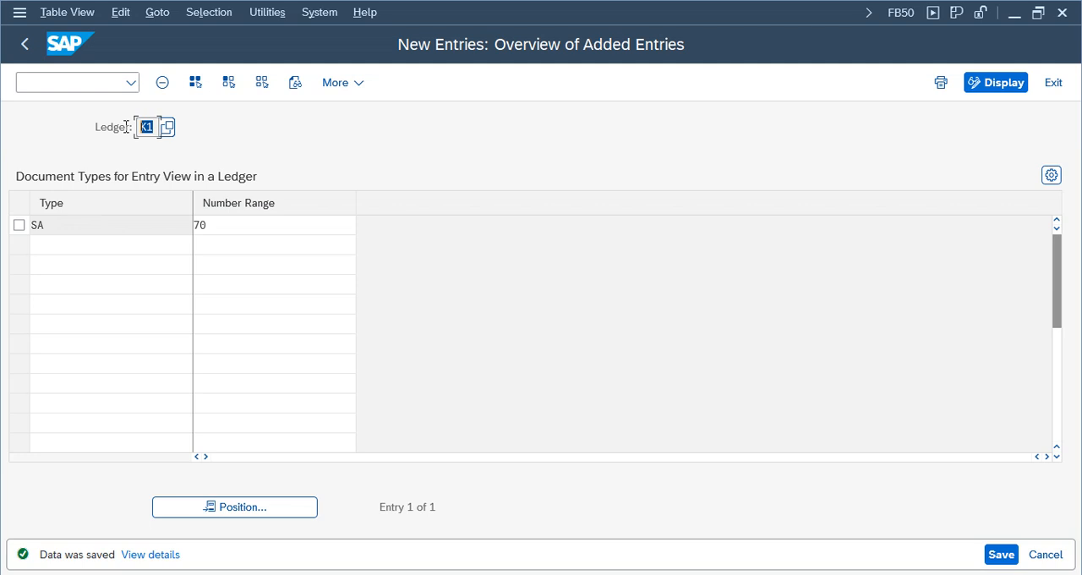
{"action": "double_click", "coordinate": [65, 226]}
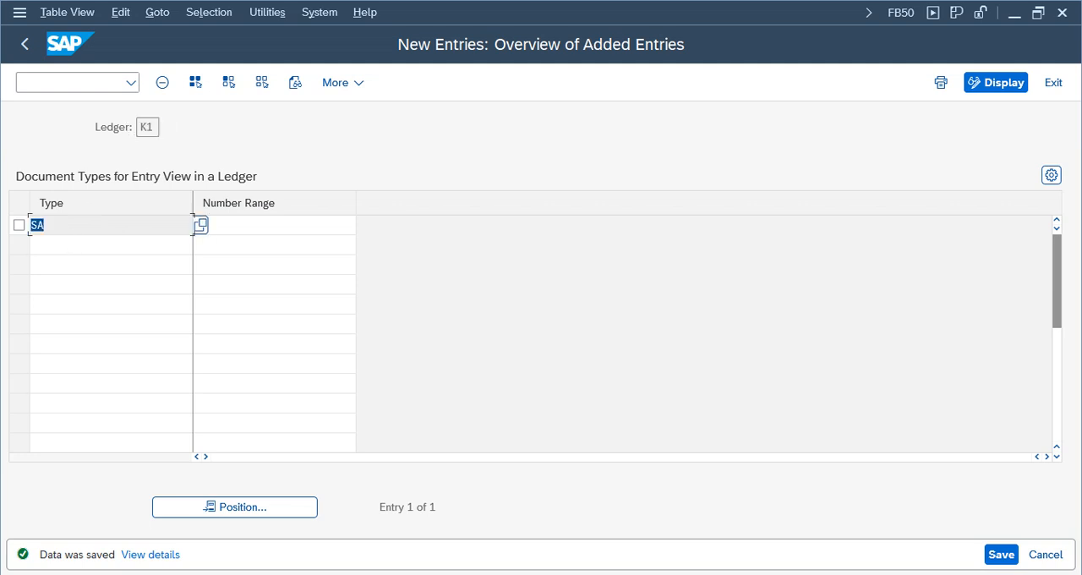
{"action": "left_click", "coordinate": [236, 232]}
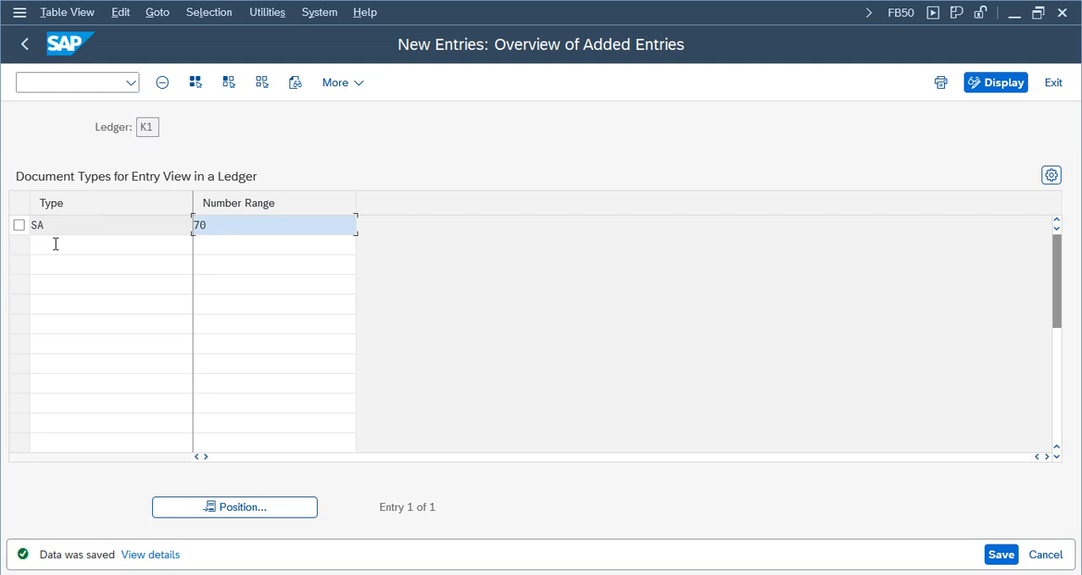
{"action": "left_click_drag", "start_coordinate": [56, 226], "coordinate": [38, 226]}
{"action": "left_click", "coordinate": [234, 225]}
{"action": "left_click_drag", "start_coordinate": [234, 225], "coordinate": [182, 225]}
{"action": "left_click", "coordinate": [253, 232]}
{"action": "double_click", "coordinate": [48, 225]}
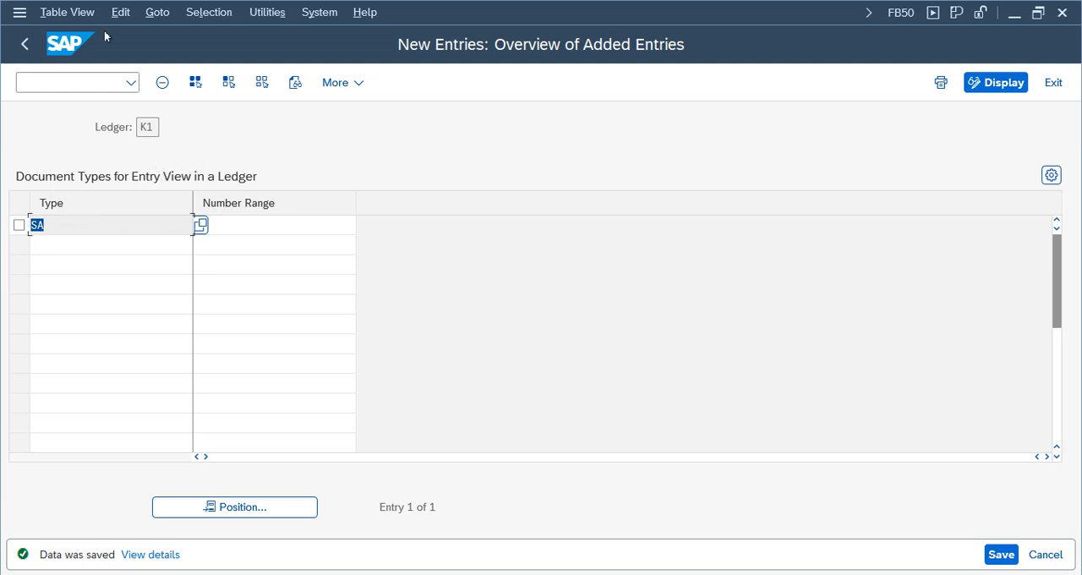
- Leave the configuration, return to the ledger group document, and open the details of its current error message
{"action": "left_click", "coordinate": [1050, 84]}
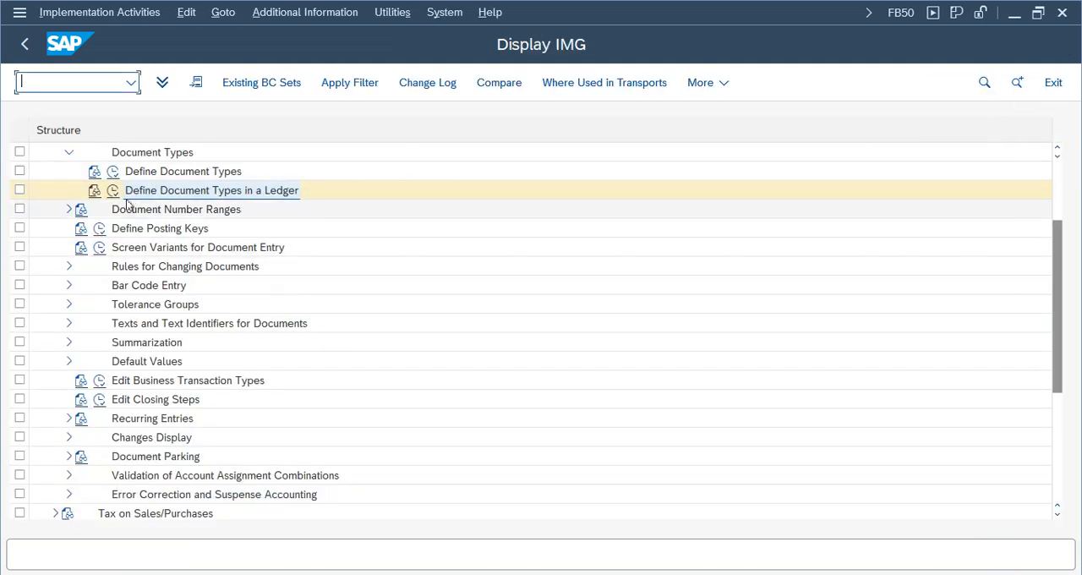
{"action": "left_click", "coordinate": [1050, 84]}
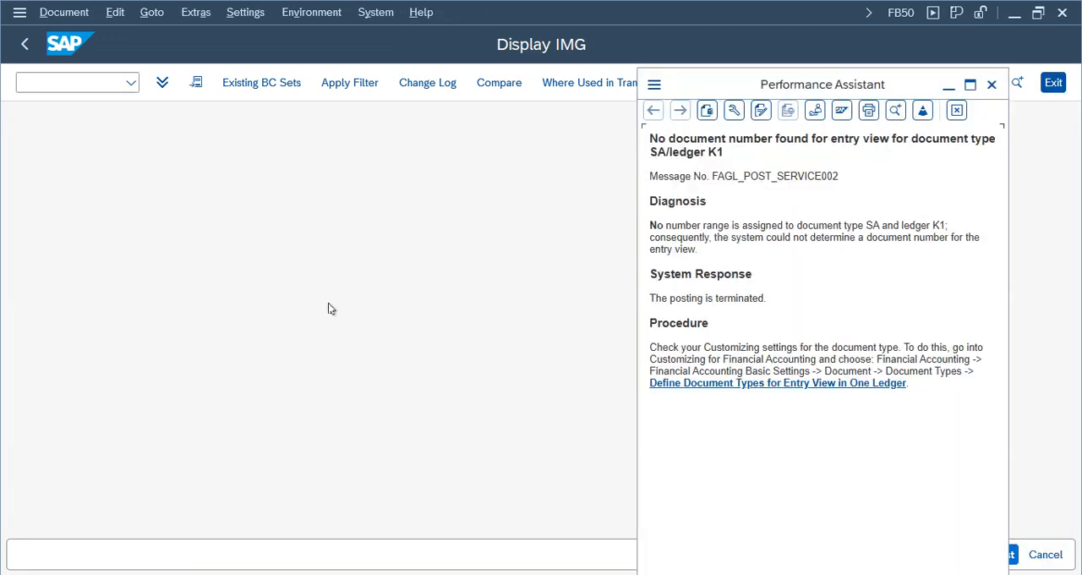
{"action": "left_click", "coordinate": [992, 86]}
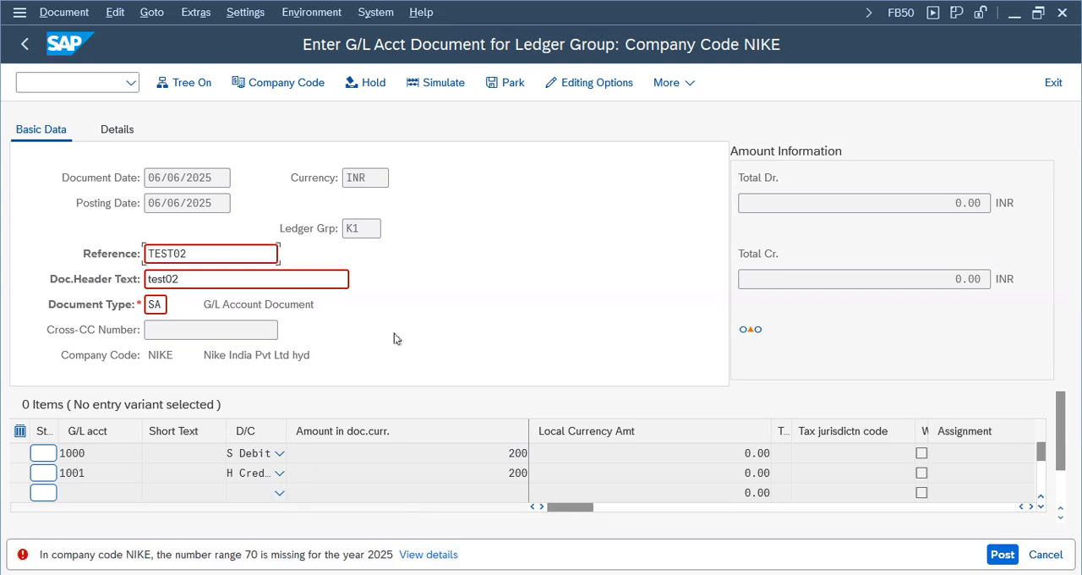
{"action": "left_click", "coordinate": [429, 554]}
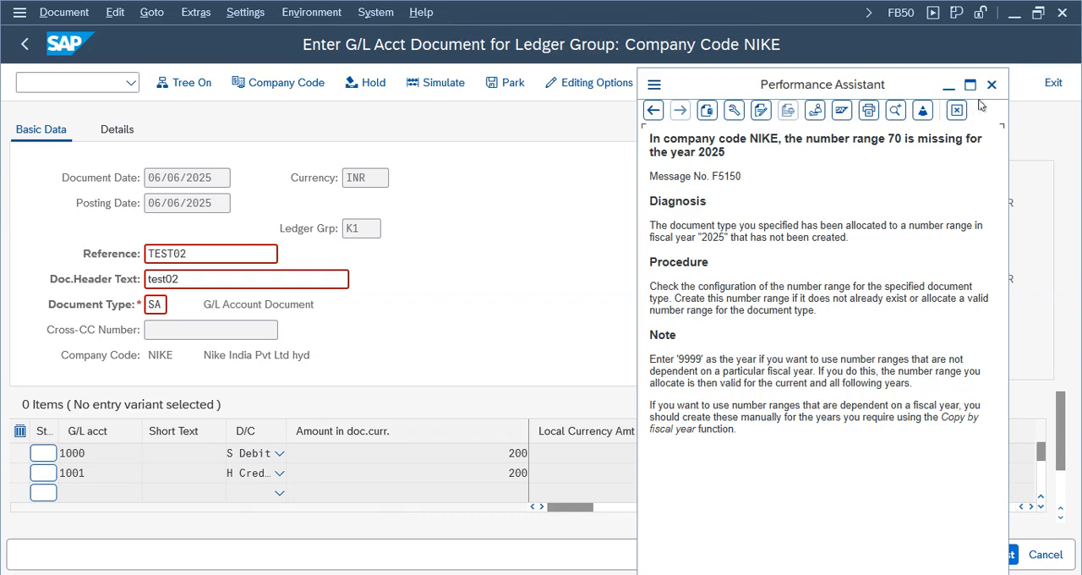
- Close the error details, leave the posting period maintenance in the other session, and start transaction FBN1
{"action": "left_click", "coordinate": [991, 85]}
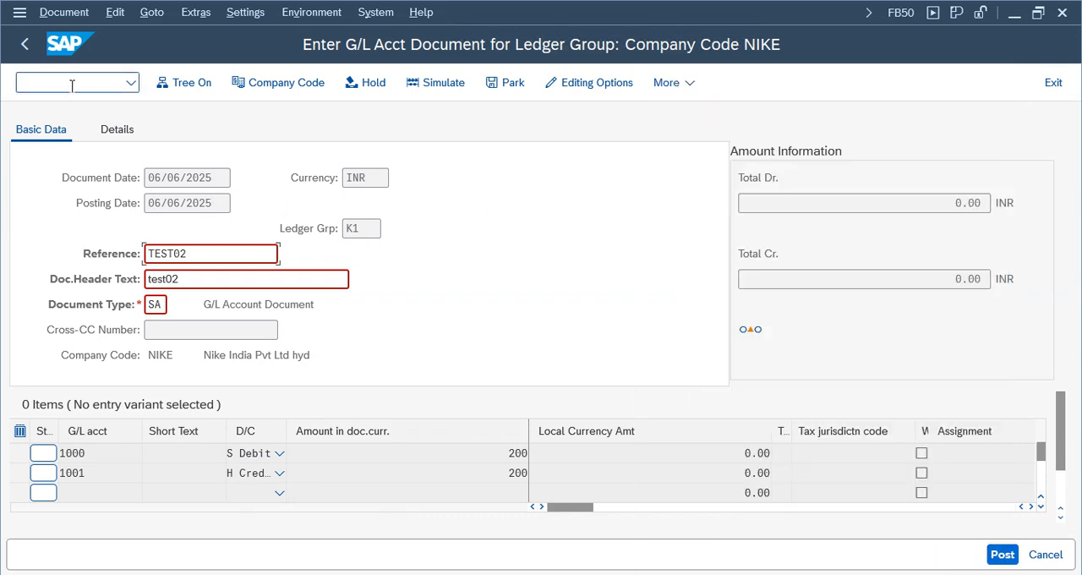
{"action": "left_click", "coordinate": [486, 574]}
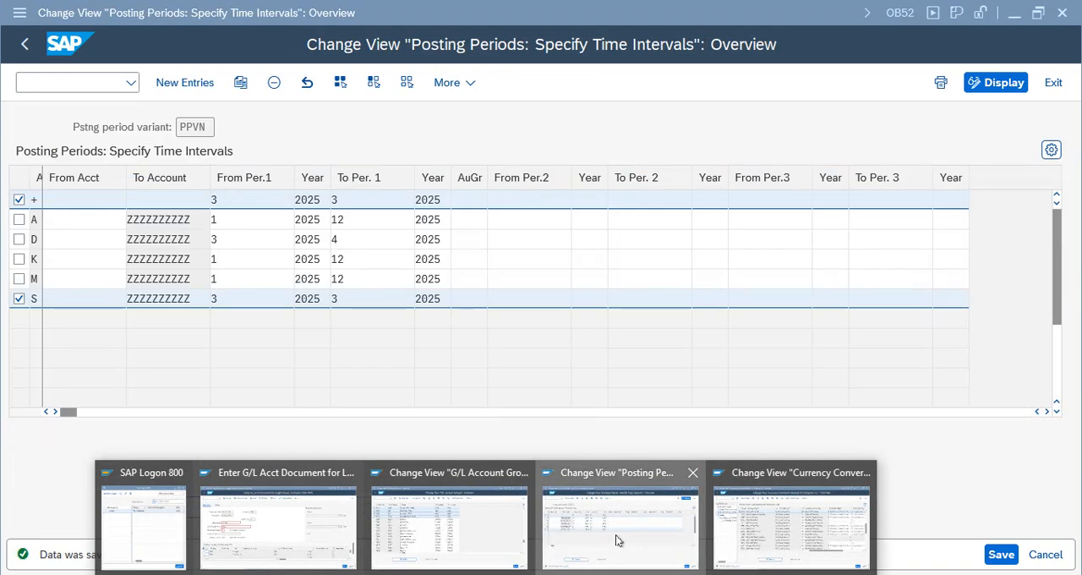
{"action": "left_click", "coordinate": [618, 536]}
{"action": "left_click", "coordinate": [1053, 82]}
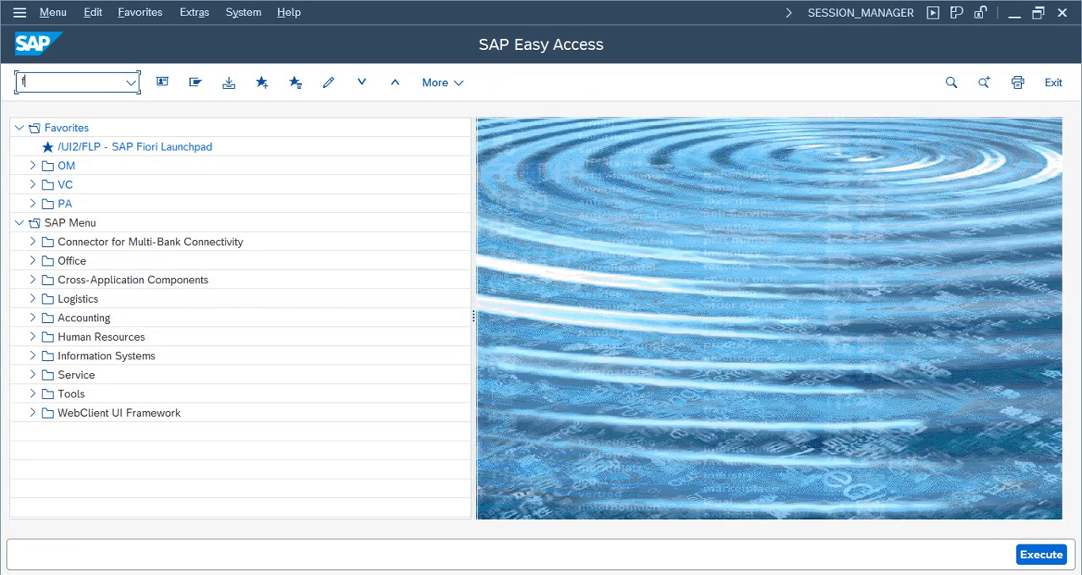
{"action": "key", "text": "Return"}
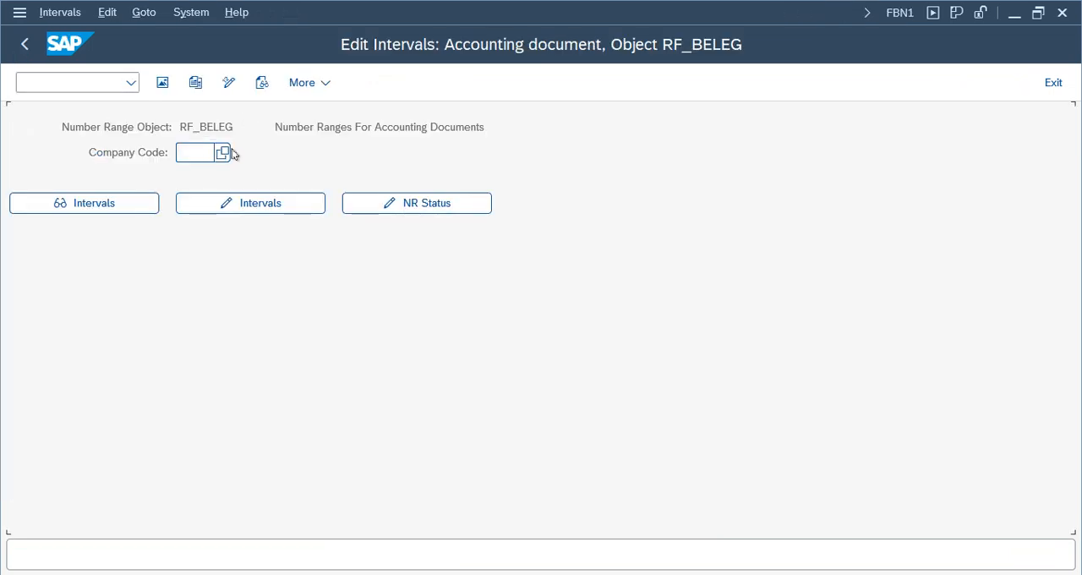
- Open the accounting document number range intervals of company code NIKE for editing
{"action": "left_click", "coordinate": [198, 159]}
{"action": "left_click", "coordinate": [204, 177]}
{"action": "left_click", "coordinate": [234, 205]}
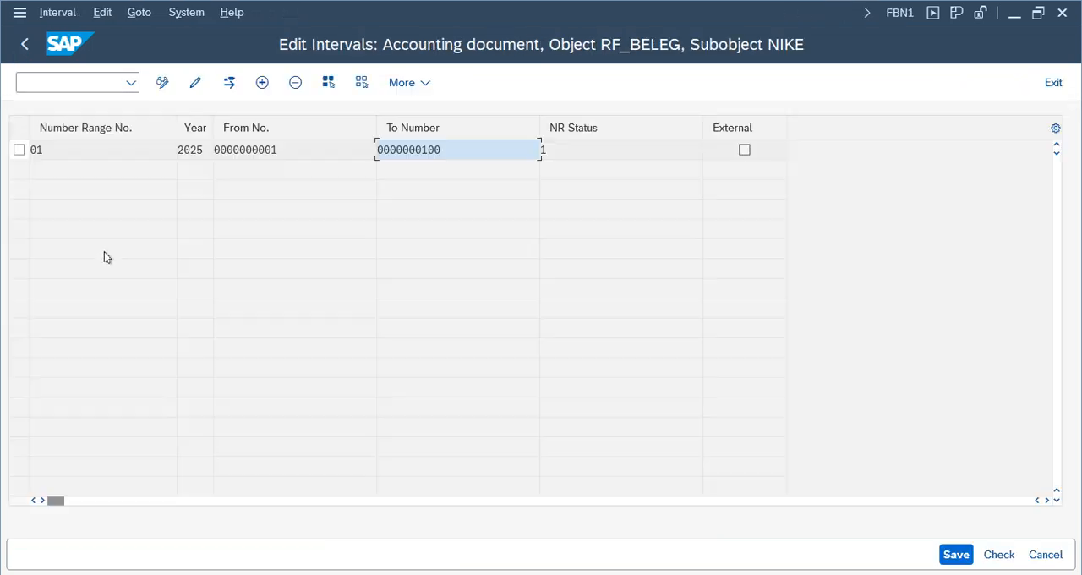
- Insert a new interval with number range 70 for the year 2025
{"action": "left_click", "coordinate": [262, 82]}
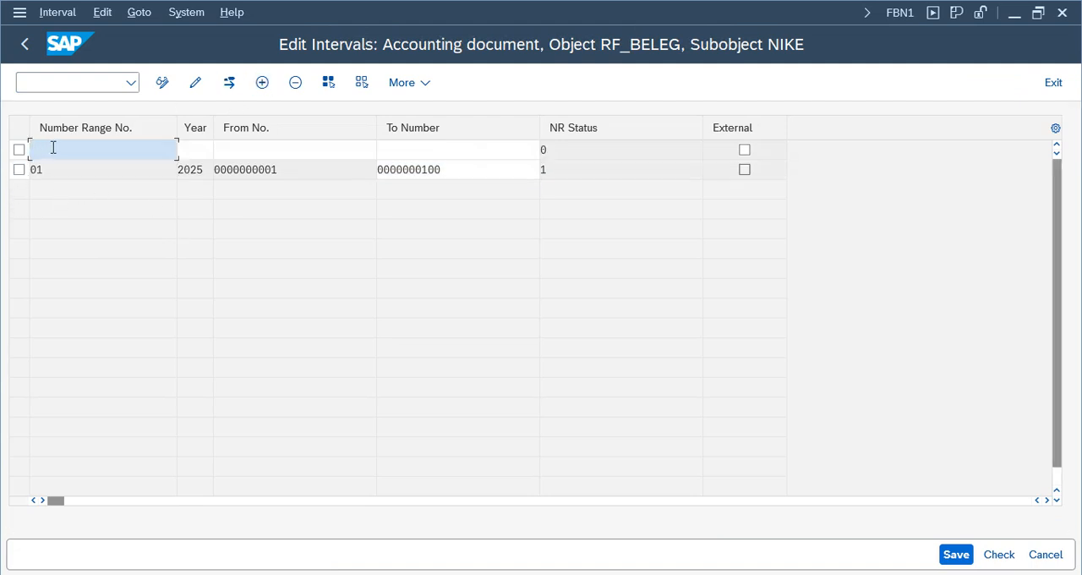
{"action": "type", "text": "70"}
{"action": "key", "text": "Tab"}
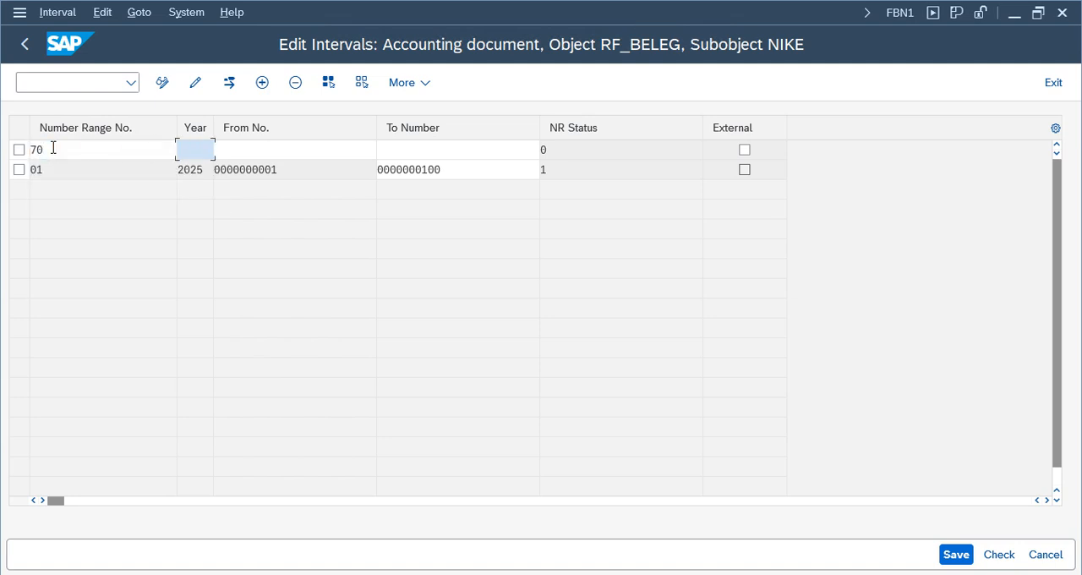
{"action": "left_click", "coordinate": [140, 159]}
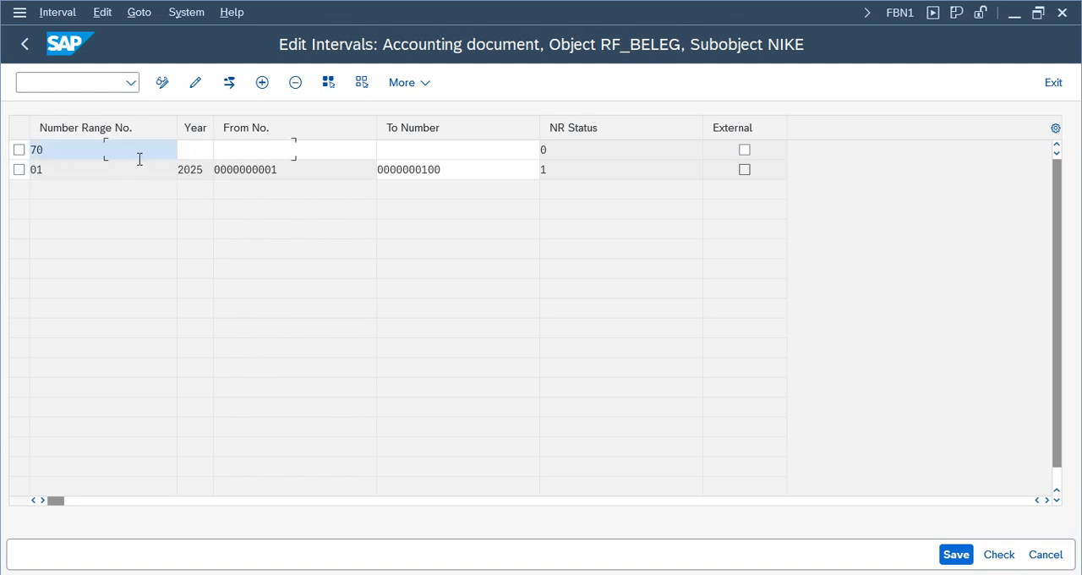
{"action": "left_click", "coordinate": [194, 150]}
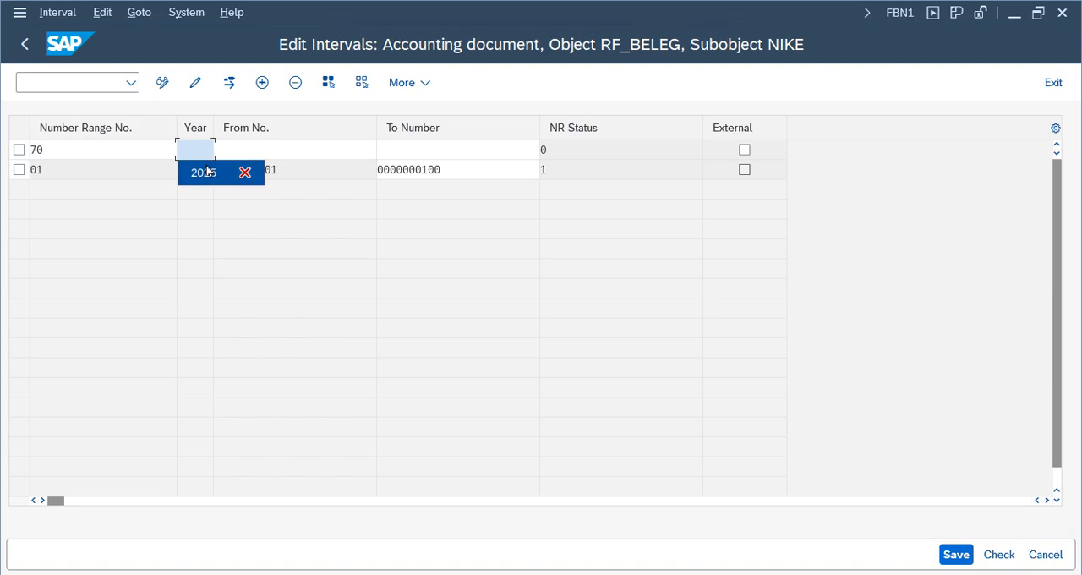
{"action": "left_click", "coordinate": [207, 173]}
- Set the number range 70 interval to run from 101 to 200
{"action": "left_click", "coordinate": [259, 146]}
{"action": "left_click", "coordinate": [462, 169]}
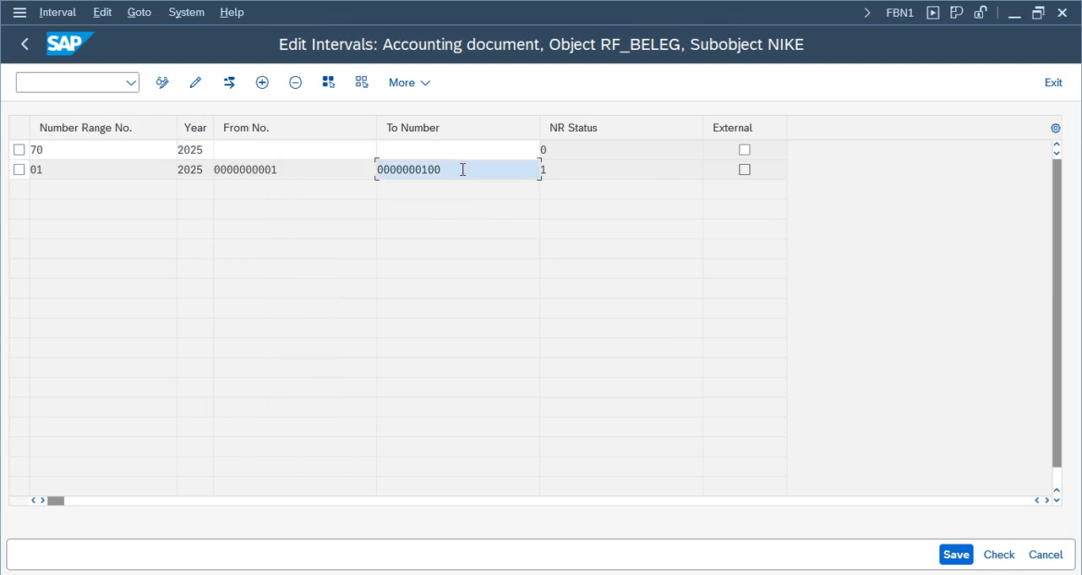
{"action": "key", "text": "Tab"}
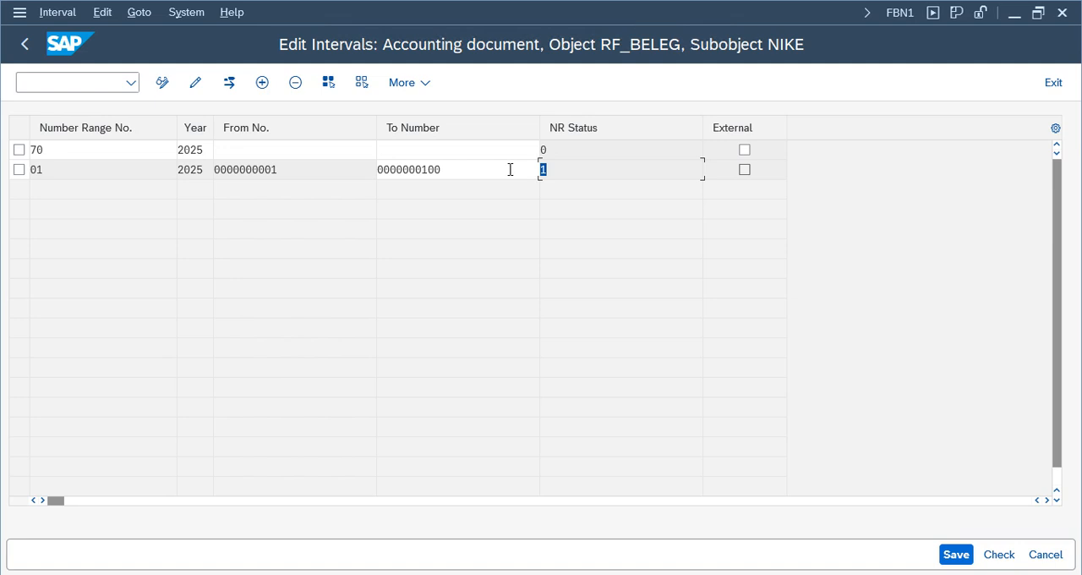
{"action": "left_click", "coordinate": [584, 167]}
{"action": "left_click", "coordinate": [277, 150]}
{"action": "type", "text": "20"}
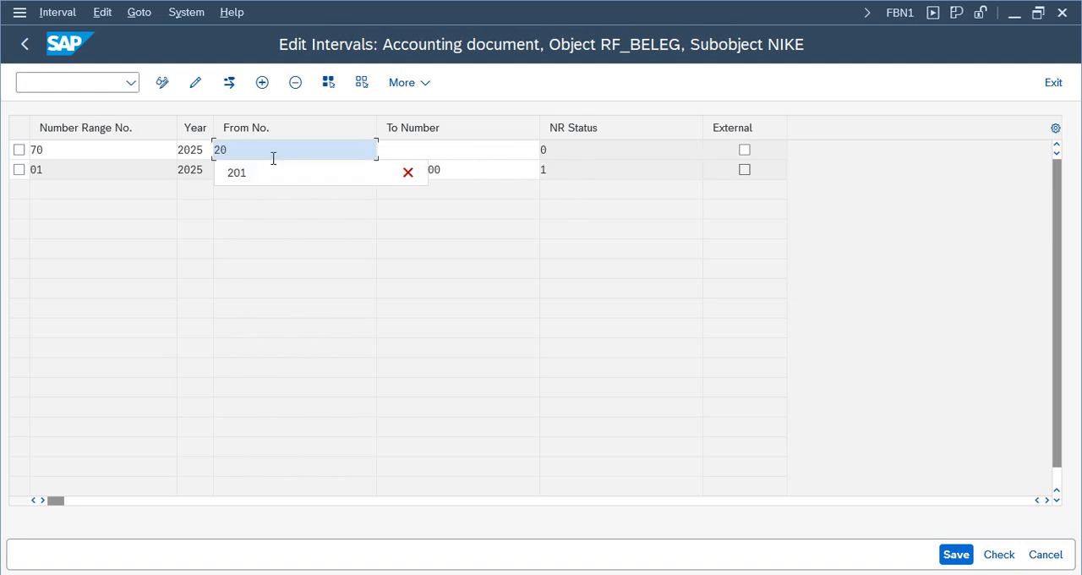
{"action": "key", "text": "BackSpace"}
{"action": "key", "text": "BackSpace"}
{"action": "type", "text": "101"}
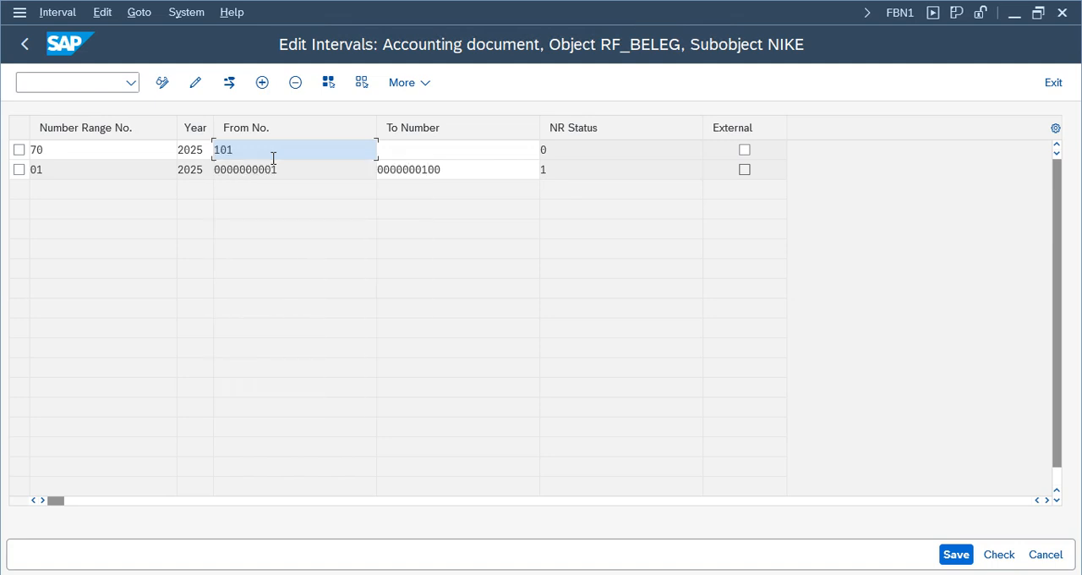
{"action": "left_click", "coordinate": [402, 150]}
{"action": "type", "text": "200"}
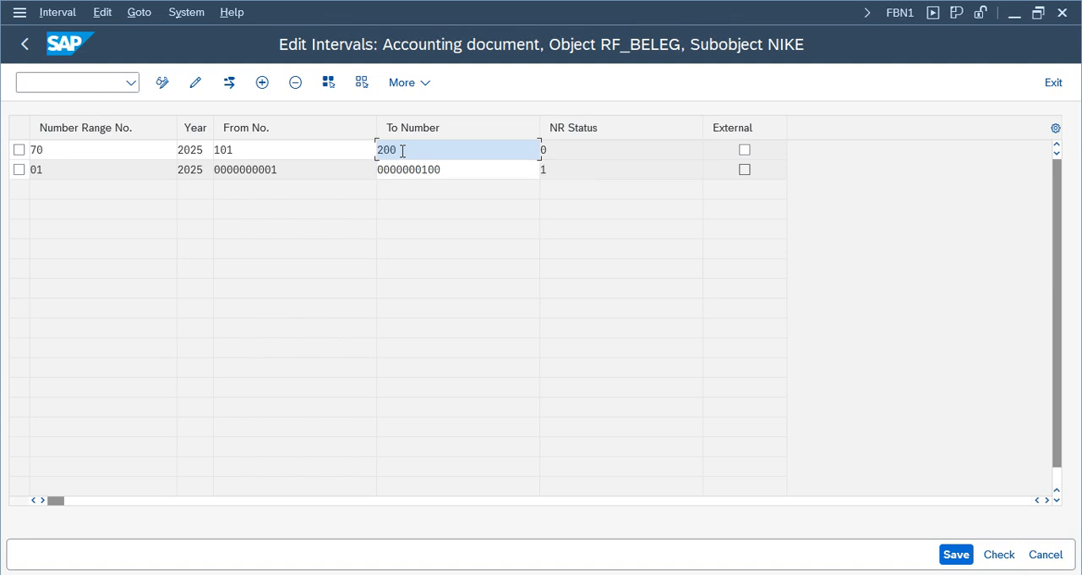
- Save the new number range interval and acknowledge the interval transport notice
{"action": "key", "text": "Return"}
{"action": "left_click", "coordinate": [39, 167]}
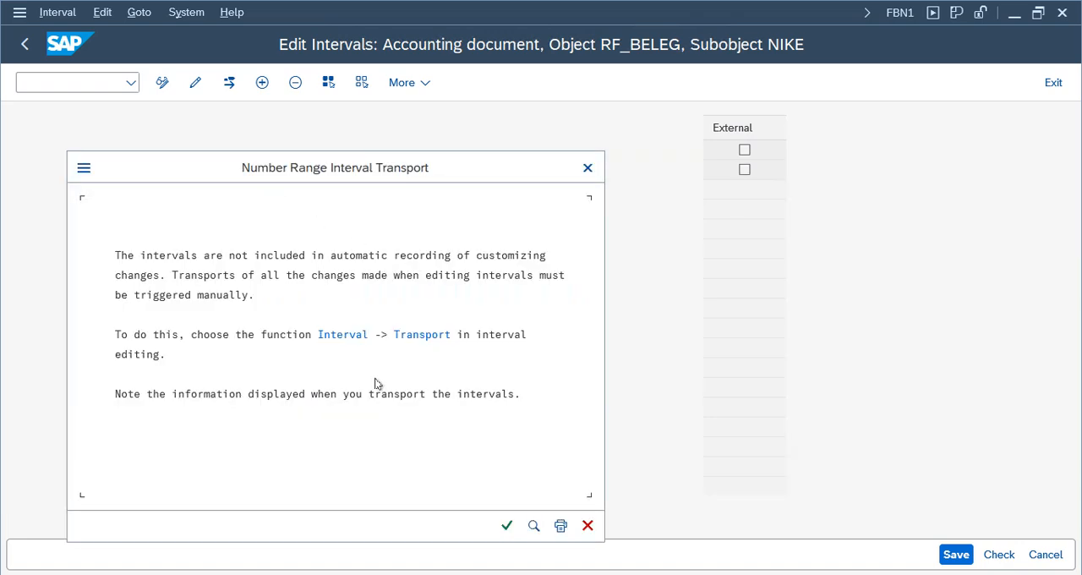
{"action": "left_click", "coordinate": [507, 524]}
- Return to the ledger group G/L document, revalidate its entries, and post it
{"action": "left_click", "coordinate": [497, 574]}
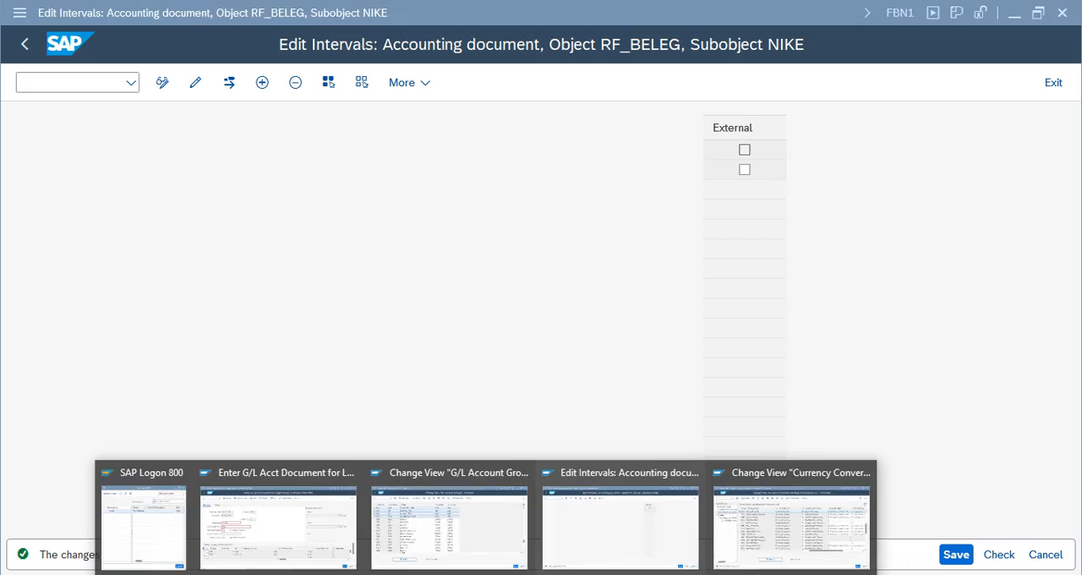
{"action": "left_click", "coordinate": [249, 539]}
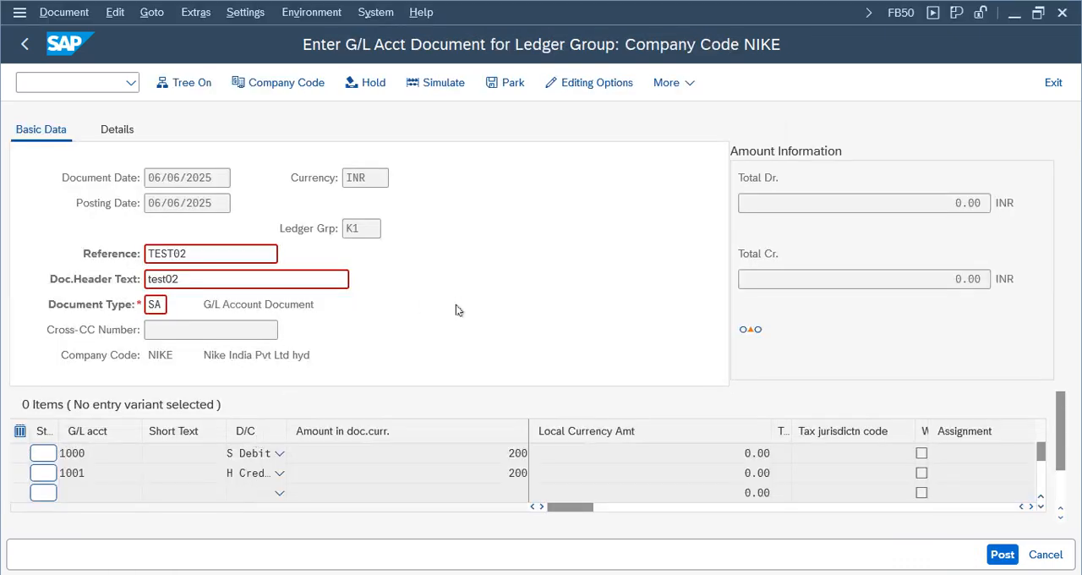
{"action": "key", "text": "Return"}
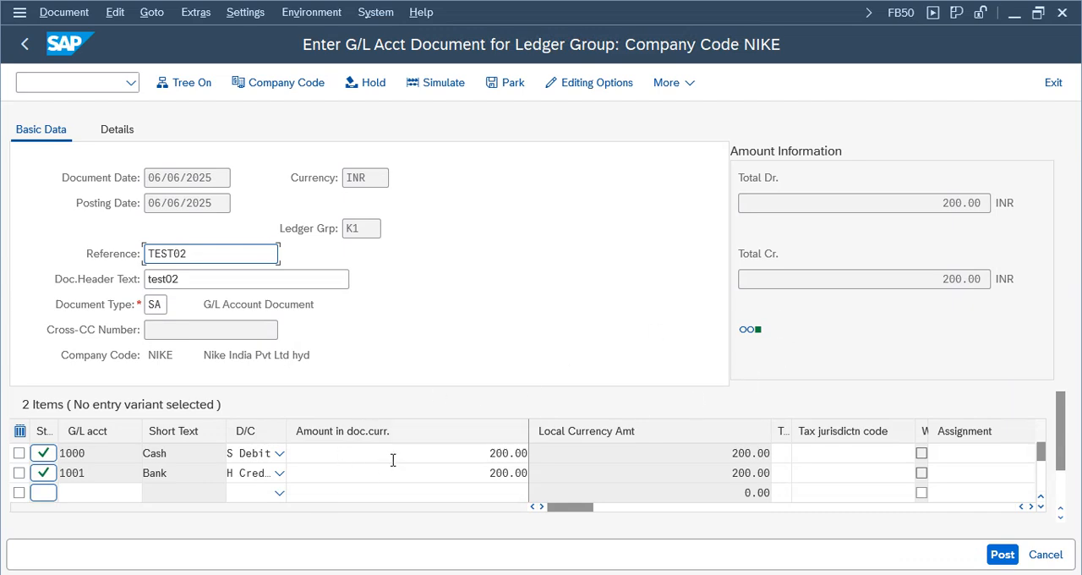
{"action": "key", "text": "shift+Tab"}
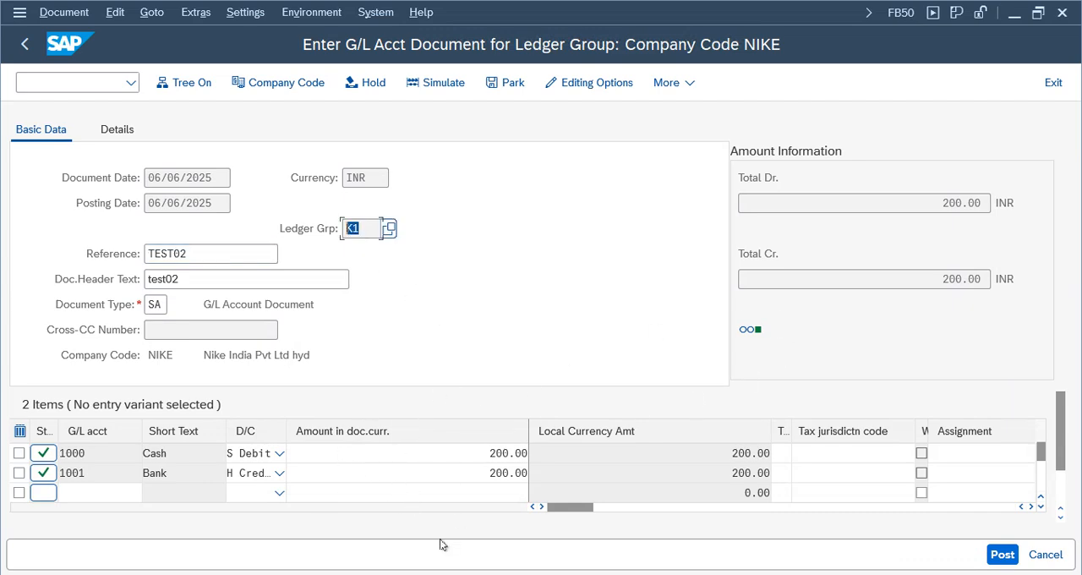
{"action": "left_click", "coordinate": [1002, 553]}
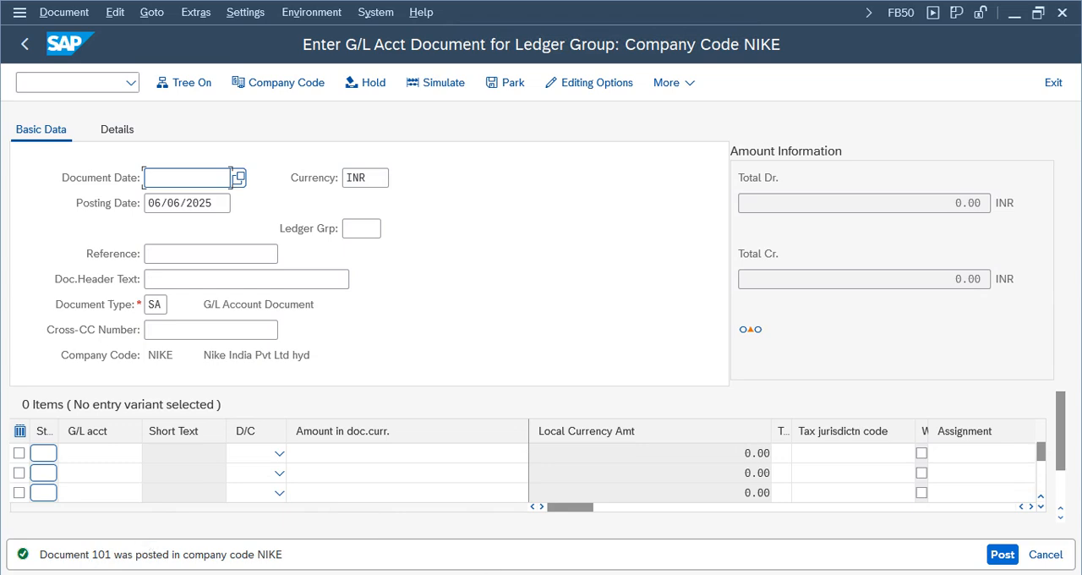
- Redisplay the number range intervals of company code NIKE, check the number status of range 70, and exit
{"action": "left_click", "coordinate": [634, 543]}
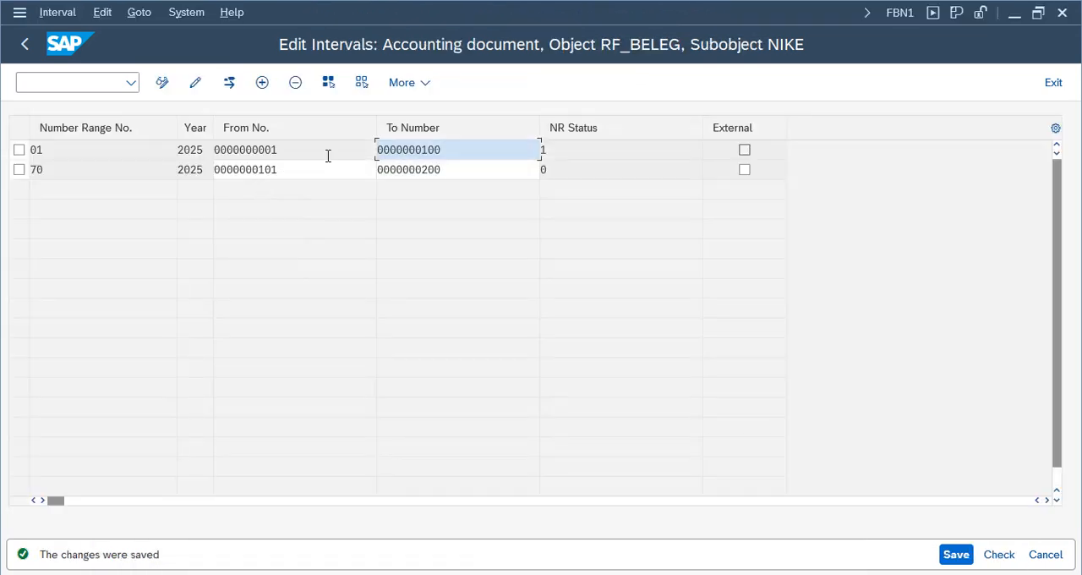
{"action": "left_click", "coordinate": [565, 169]}
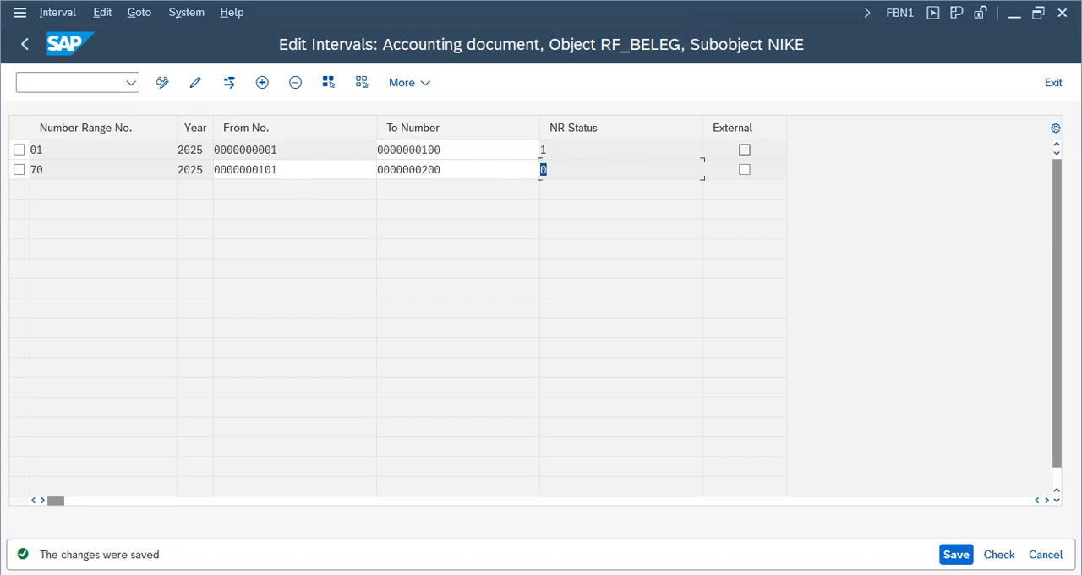
{"action": "left_click", "coordinate": [24, 44]}
{"action": "left_click", "coordinate": [126, 206]}
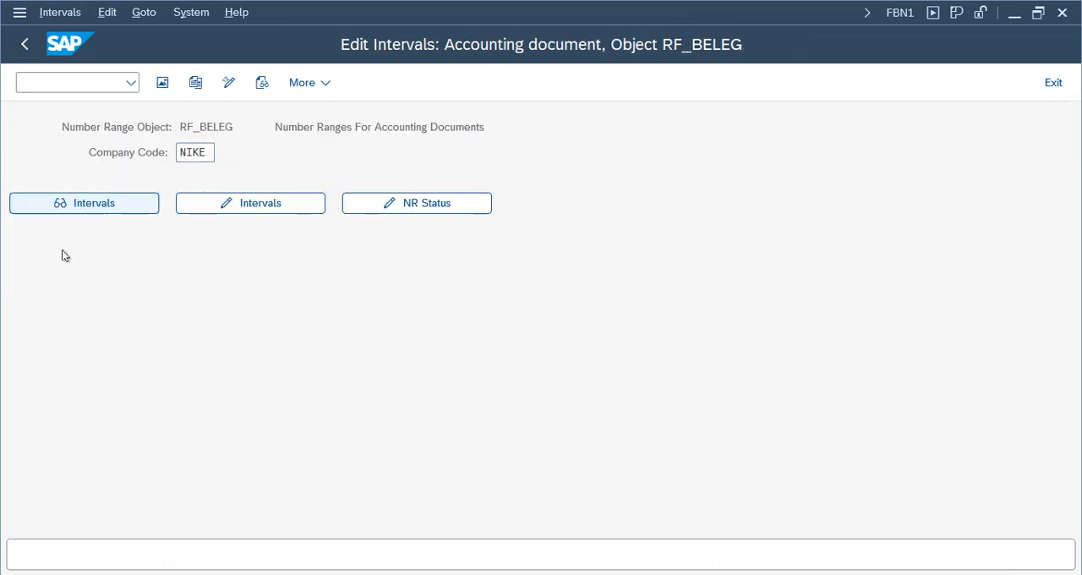
{"action": "left_click", "coordinate": [571, 169]}
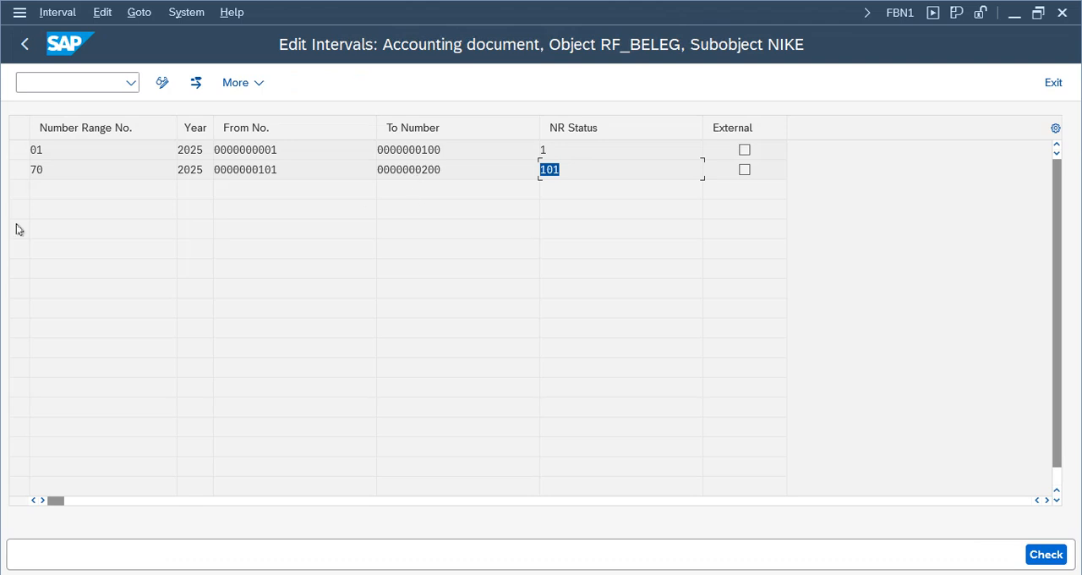
{"action": "left_click", "coordinate": [107, 169]}
{"action": "left_click", "coordinate": [579, 169]}
{"action": "left_click", "coordinate": [114, 171]}
{"action": "left_click", "coordinate": [558, 172]}
{"action": "left_click", "coordinate": [1052, 83]}
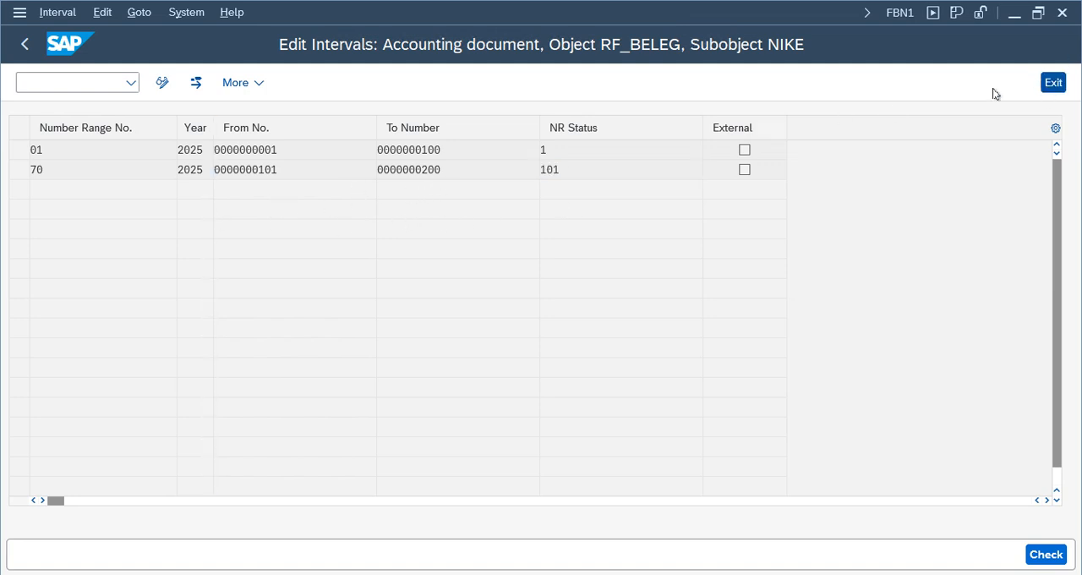
{"action": "left_click", "coordinate": [486, 574]}
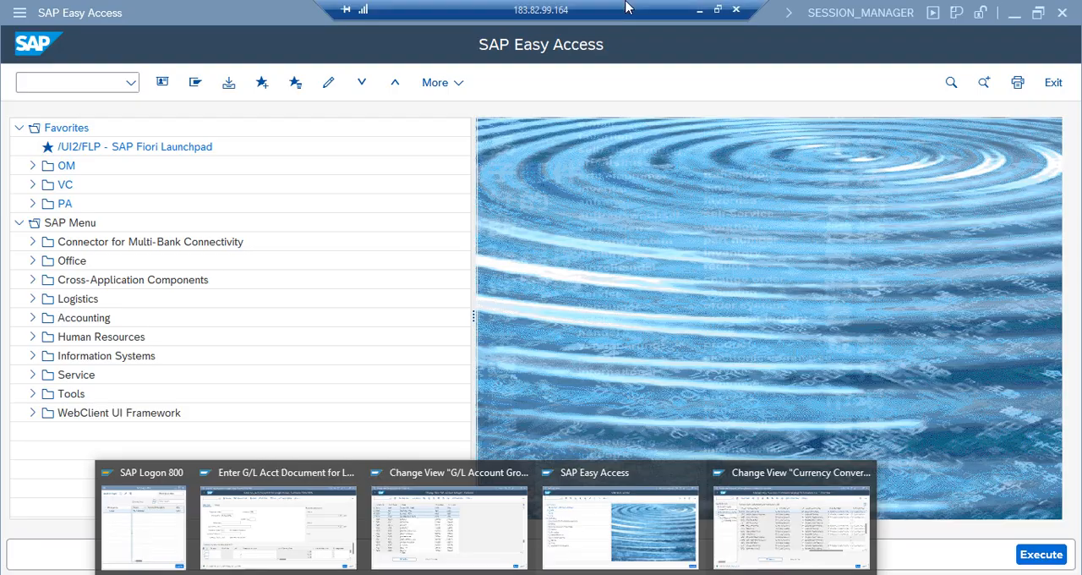
{"action": "left_click", "coordinate": [709, 15]}
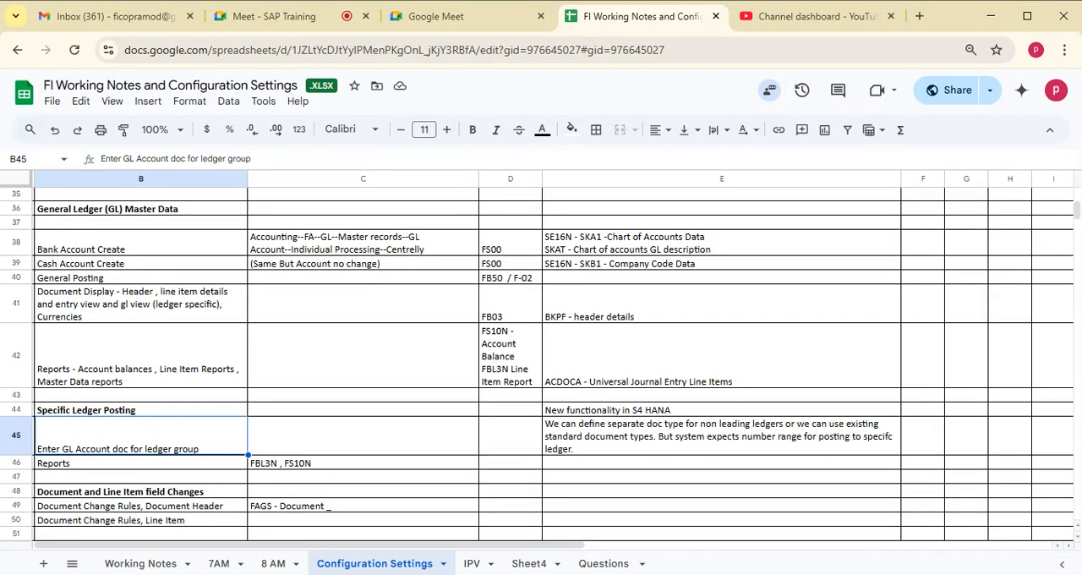
{"action": "key", "text": "alt+Tab"}
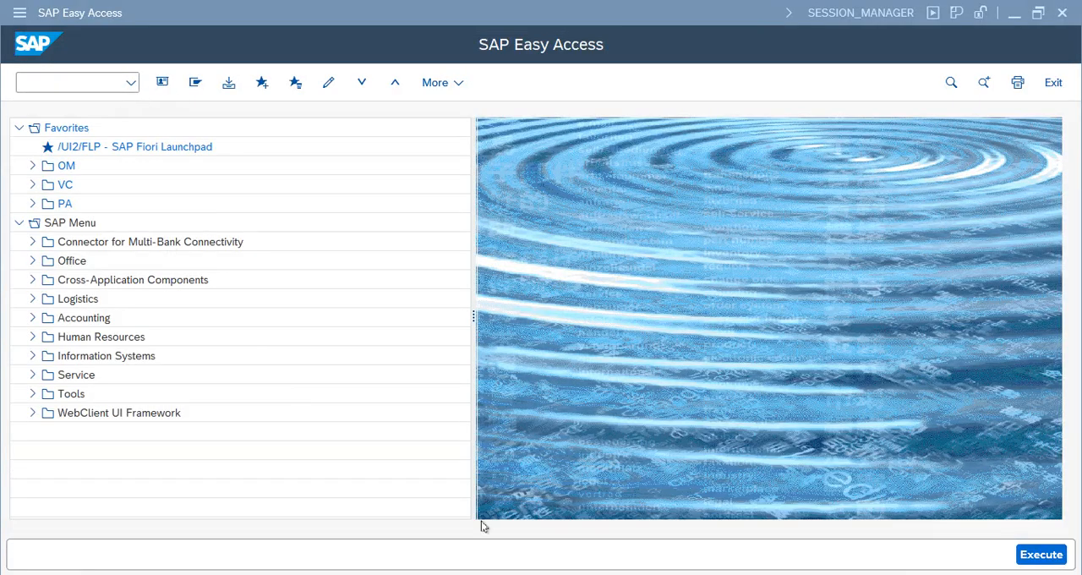
- Return to the ledger group entry session, display the document just posted, and check its ledger group
{"action": "left_click", "coordinate": [486, 574]}
{"action": "left_click", "coordinate": [295, 537]}
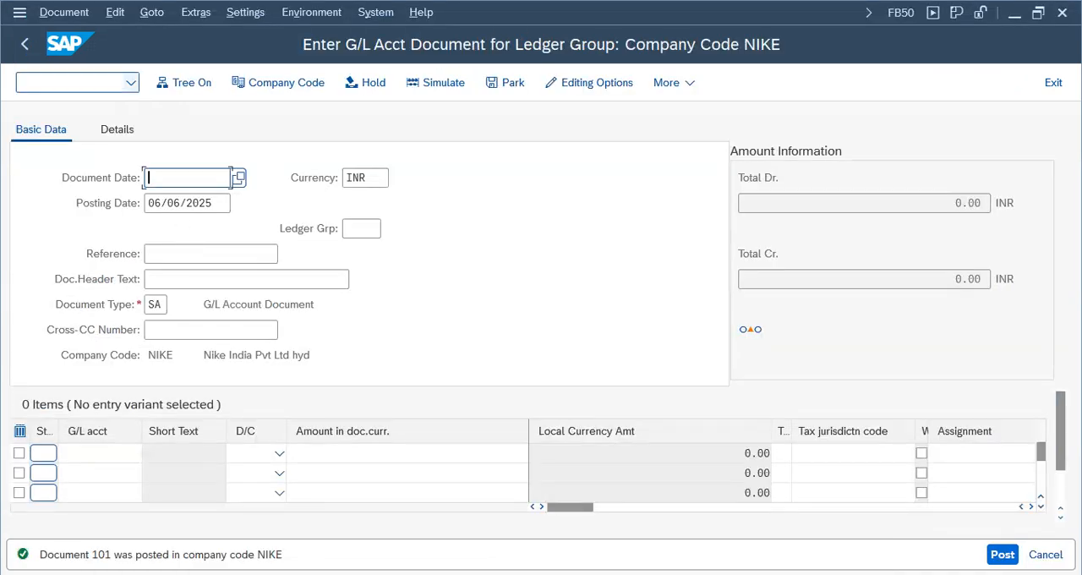
{"action": "left_click", "coordinate": [49, 15]}
{"action": "left_click", "coordinate": [112, 66]}
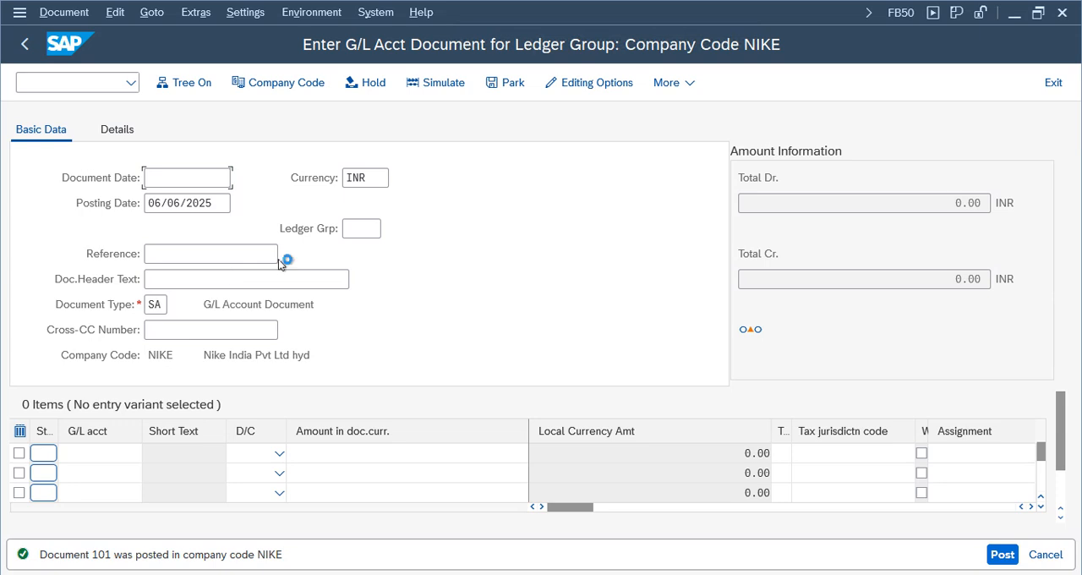
{"action": "left_click", "coordinate": [655, 233]}
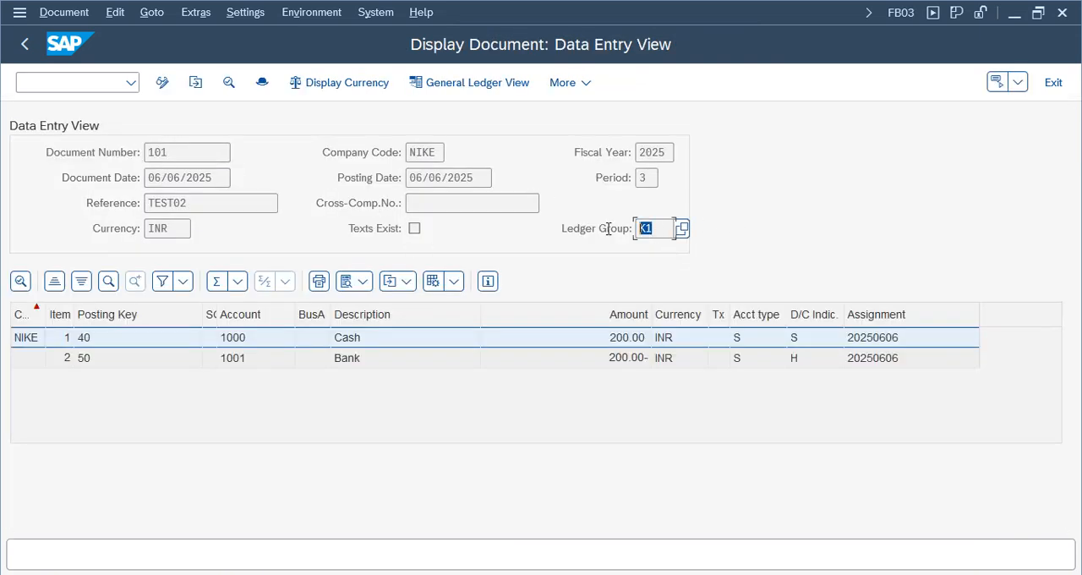
- Switch the posted document to the General Ledger View and examine the document status in its header
{"action": "left_click", "coordinate": [478, 82]}
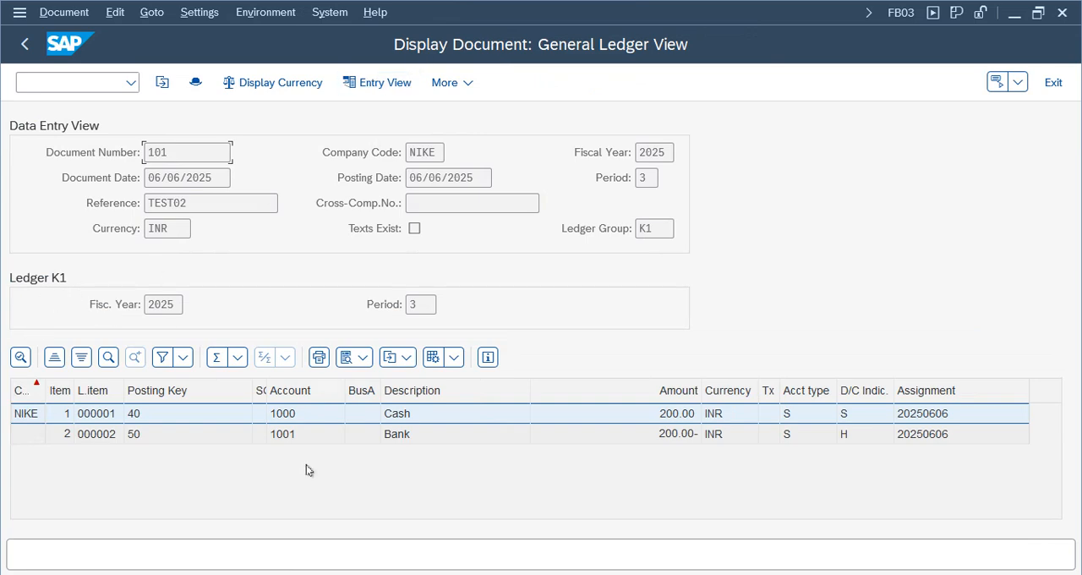
{"action": "left_click", "coordinate": [287, 420]}
{"action": "left_click", "coordinate": [195, 82]}
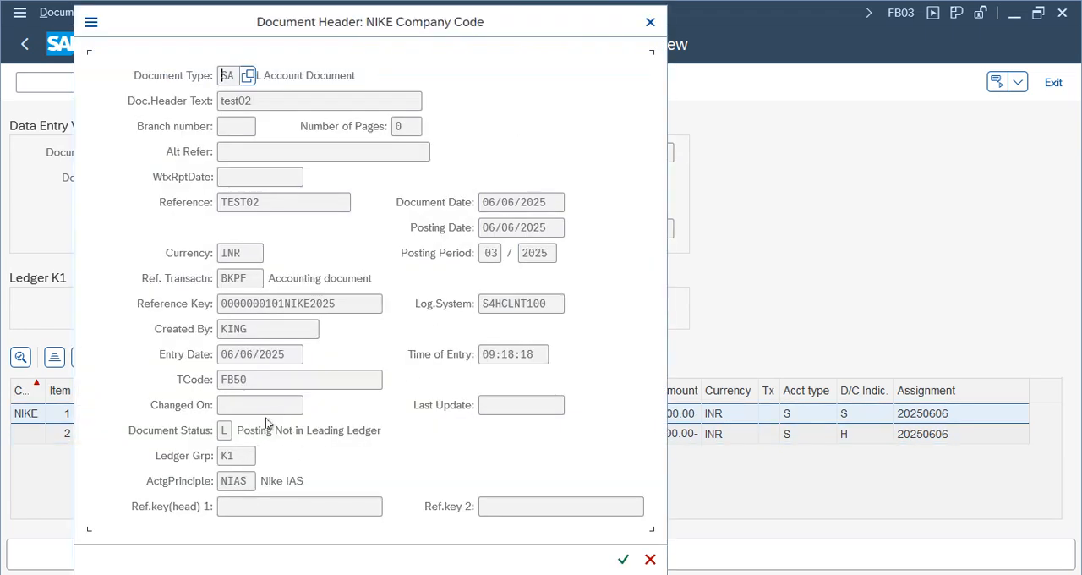
{"action": "left_click", "coordinate": [226, 433]}
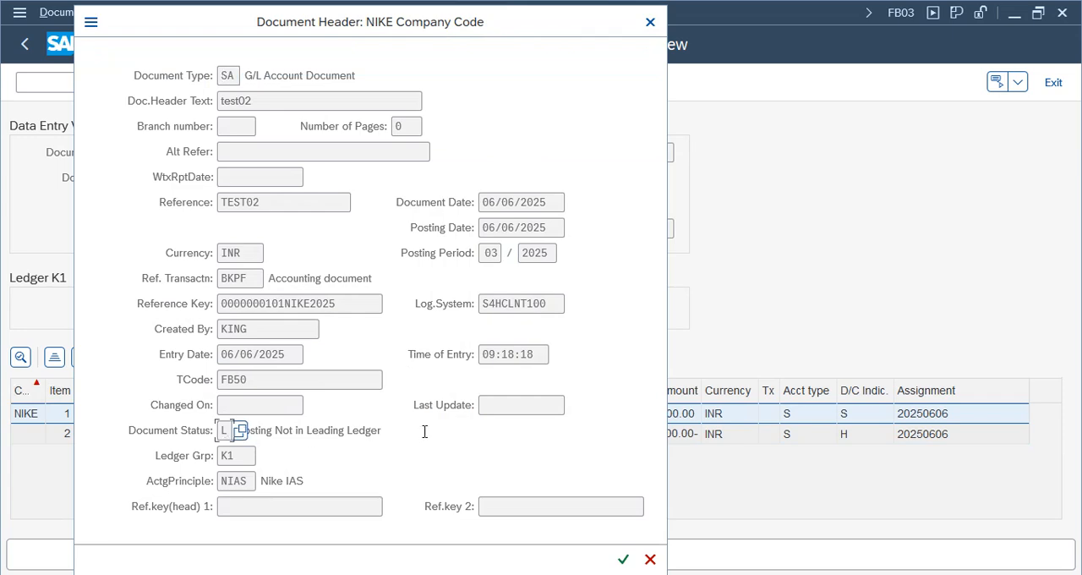
{"action": "left_click_drag", "start_coordinate": [424, 432], "coordinate": [217, 431]}
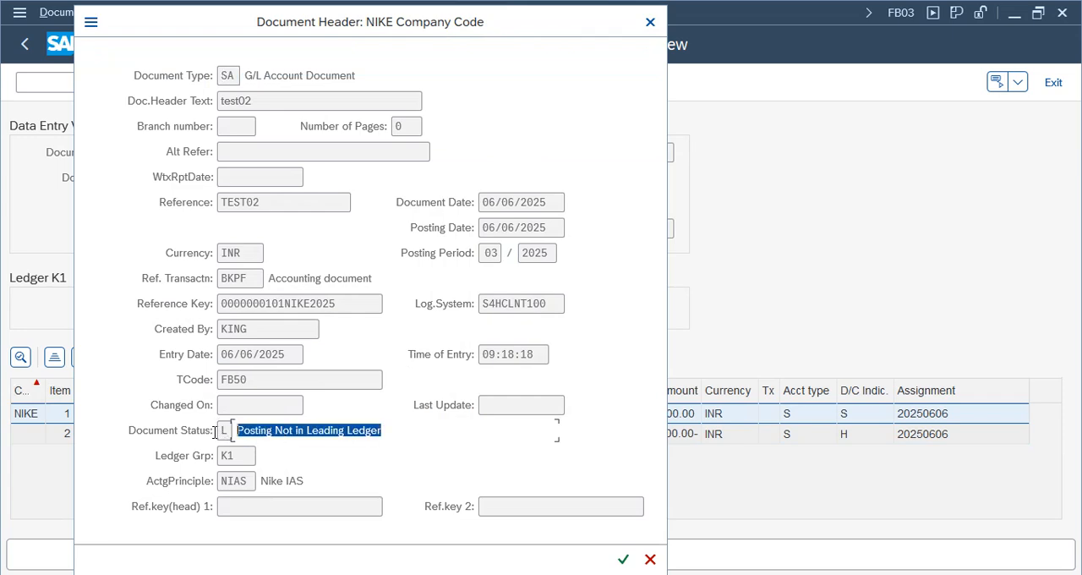
- Examine the ledger group, accounting principle and transaction code in the document header, and close the header
{"action": "left_click", "coordinate": [398, 426]}
{"action": "left_click_drag", "start_coordinate": [238, 458], "coordinate": [163, 455]}
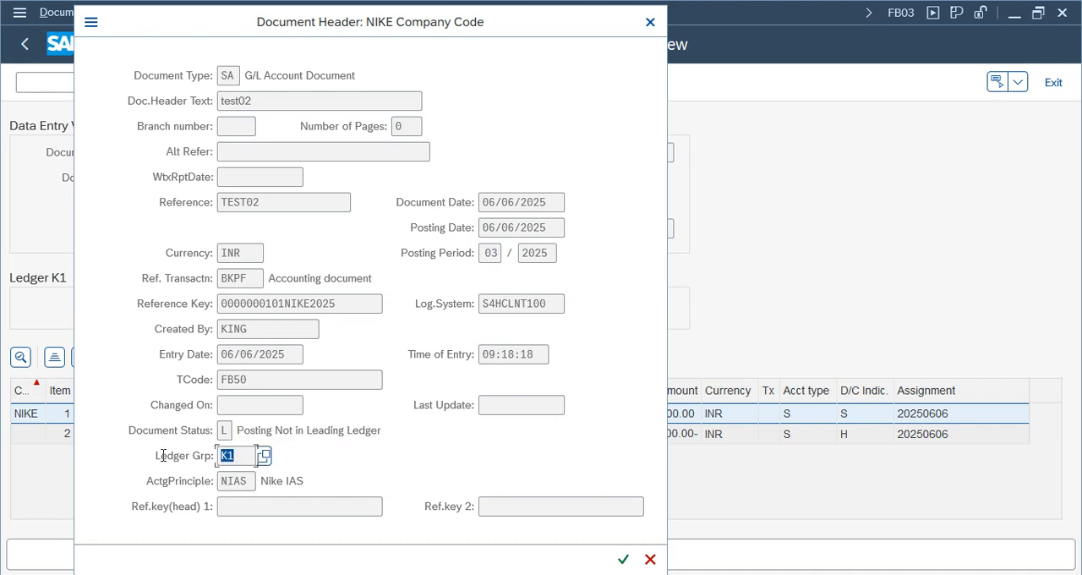
{"action": "left_click_drag", "start_coordinate": [232, 480], "coordinate": [217, 483]}
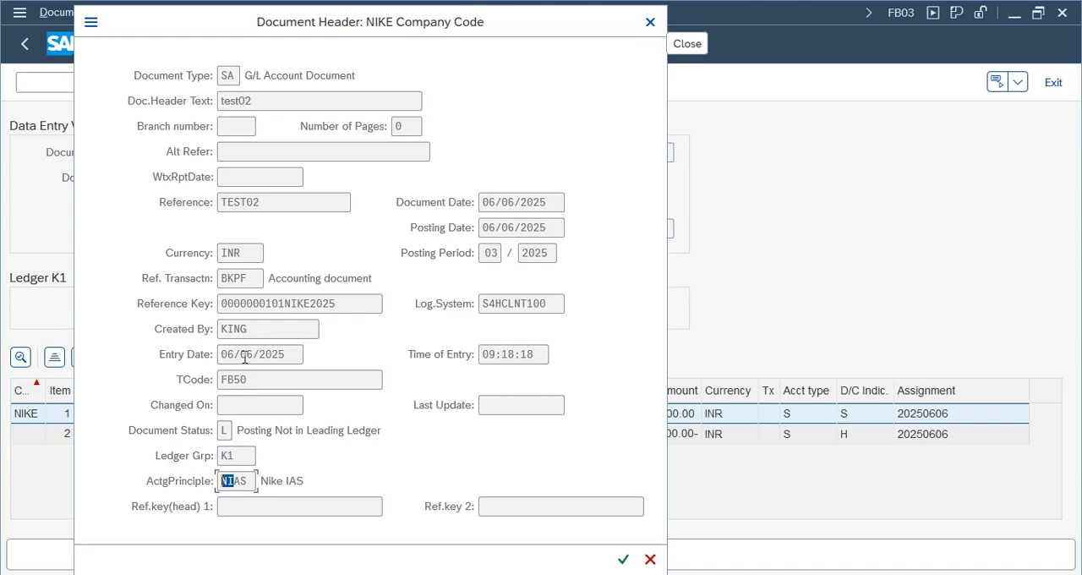
{"action": "left_click_drag", "start_coordinate": [255, 376], "coordinate": [184, 325]}
{"action": "left_click", "coordinate": [650, 22]}
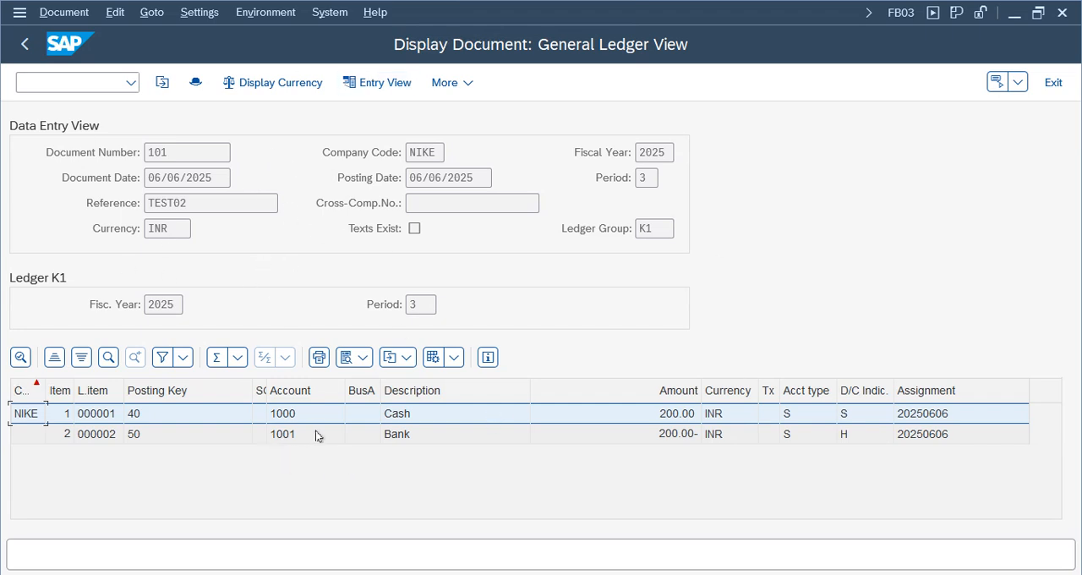
- Check the ledger group in the General Ledger View and the document type in the reopened header, and close it
{"action": "double_click", "coordinate": [664, 228]}
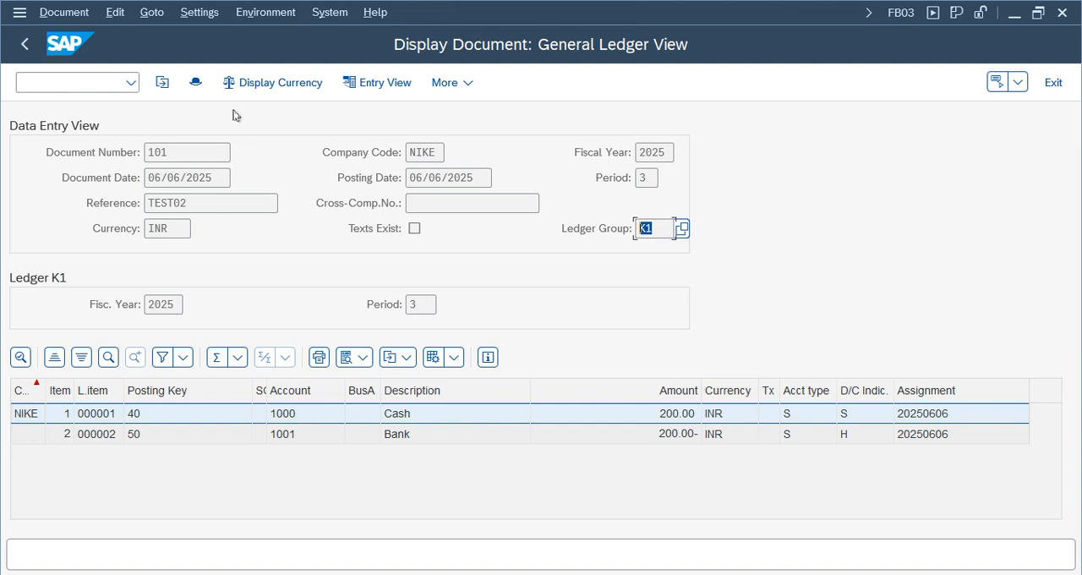
{"action": "left_click", "coordinate": [196, 83]}
{"action": "left_click_drag", "start_coordinate": [239, 75], "coordinate": [180, 73]}
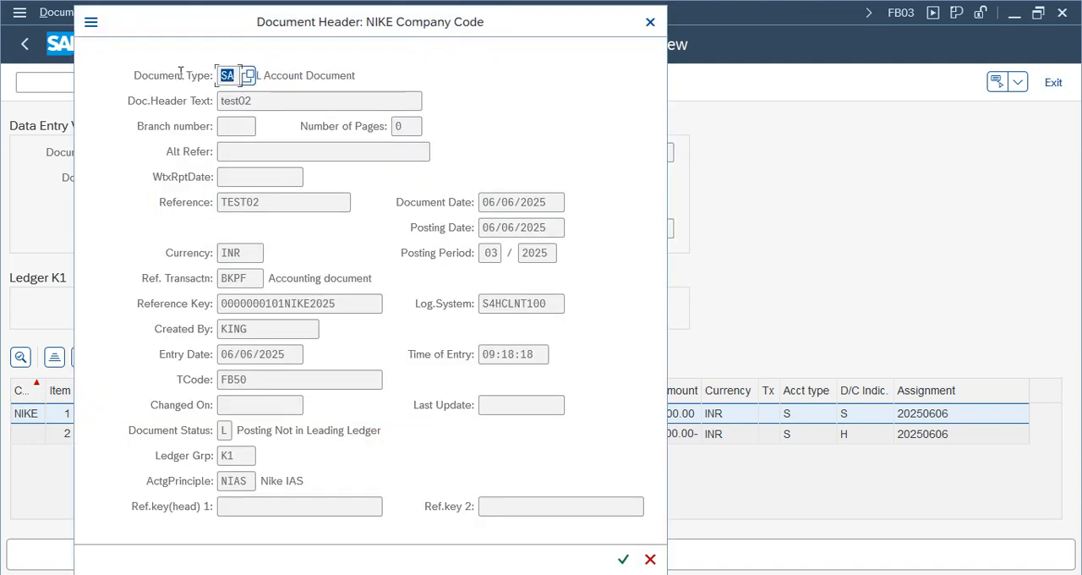
{"action": "left_click", "coordinate": [647, 21]}
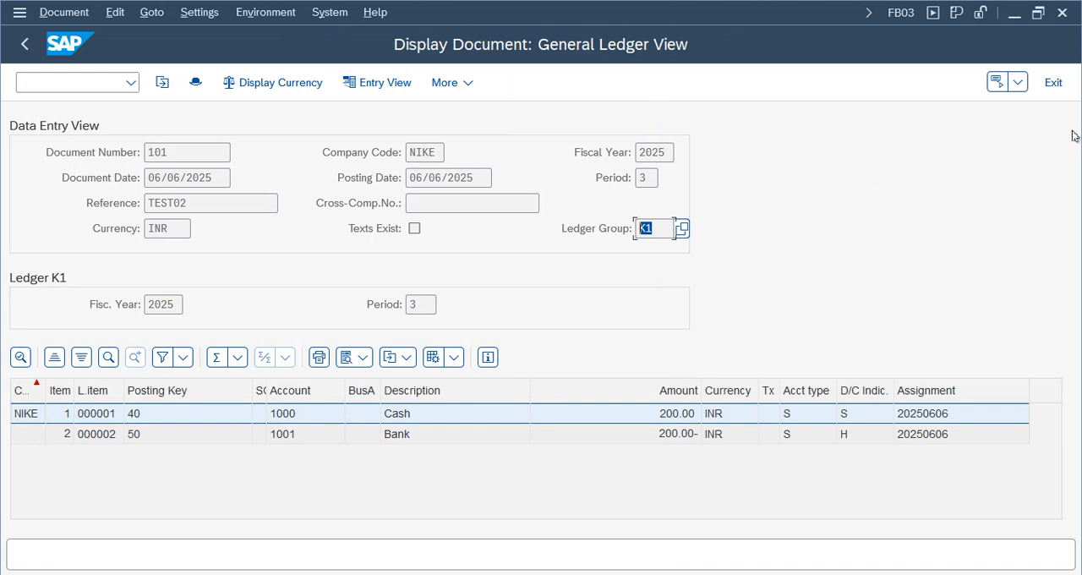
- Exit the document display and the ledger group document entry, discarding the empty entry
{"action": "left_click", "coordinate": [1053, 82]}
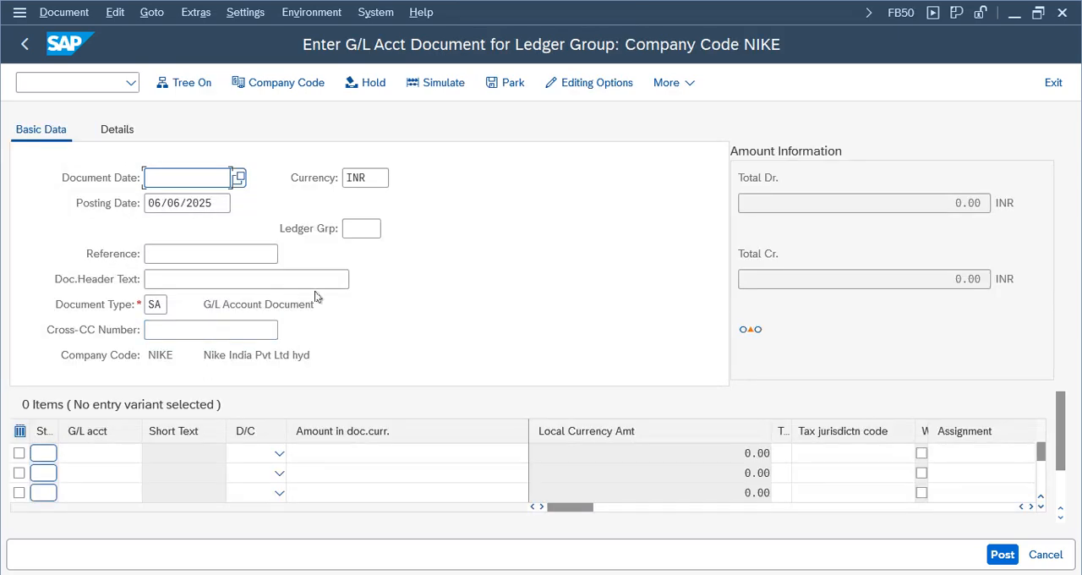
{"action": "left_click", "coordinate": [1053, 82]}
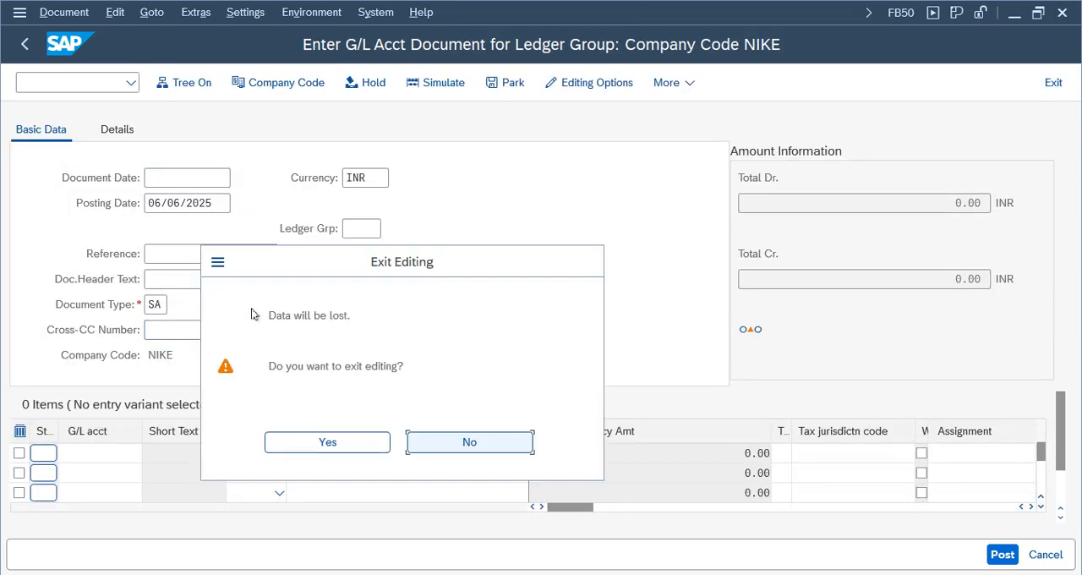
{"action": "left_click", "coordinate": [298, 441]}
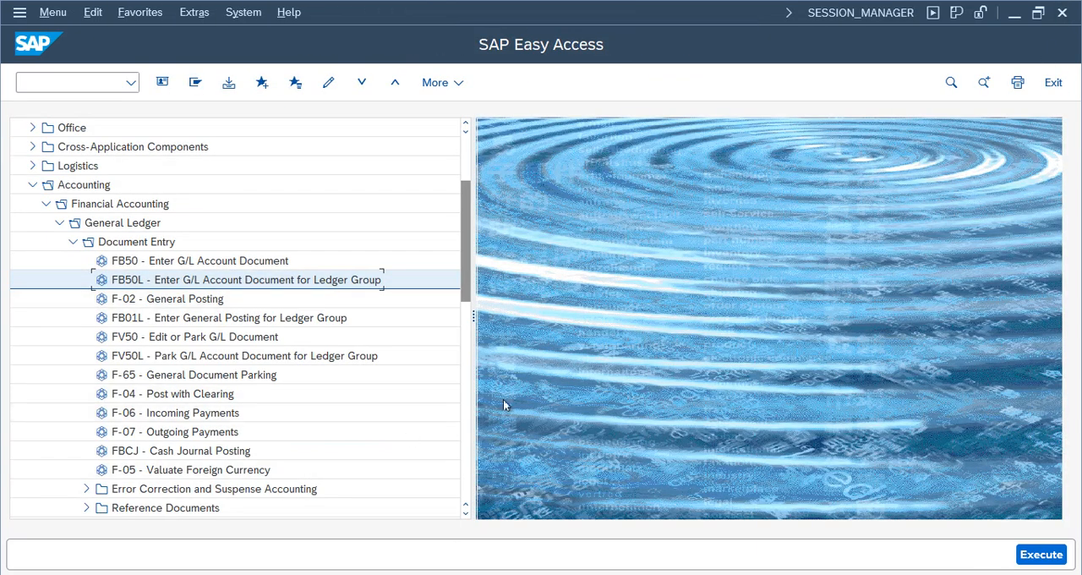
- Switch to the Google Sheets working notes and review the Specific Ledger Posting rows
{"action": "left_click", "coordinate": [700, 9]}
{"action": "left_click_drag", "start_coordinate": [189, 410], "coordinate": [639, 455]}
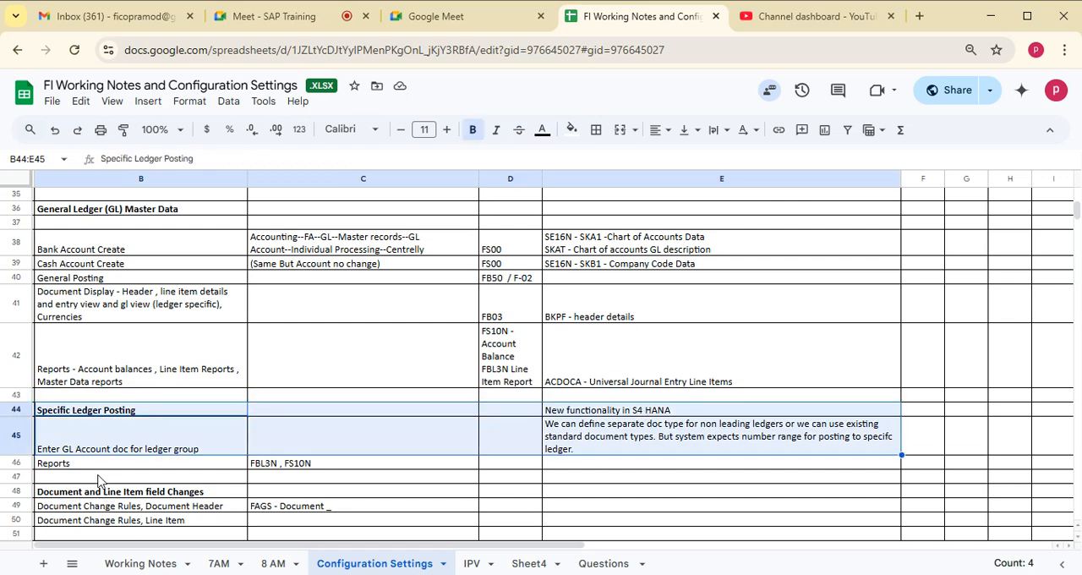
{"action": "left_click", "coordinate": [86, 478]}
{"action": "left_click_drag", "start_coordinate": [93, 414], "coordinate": [634, 466]}
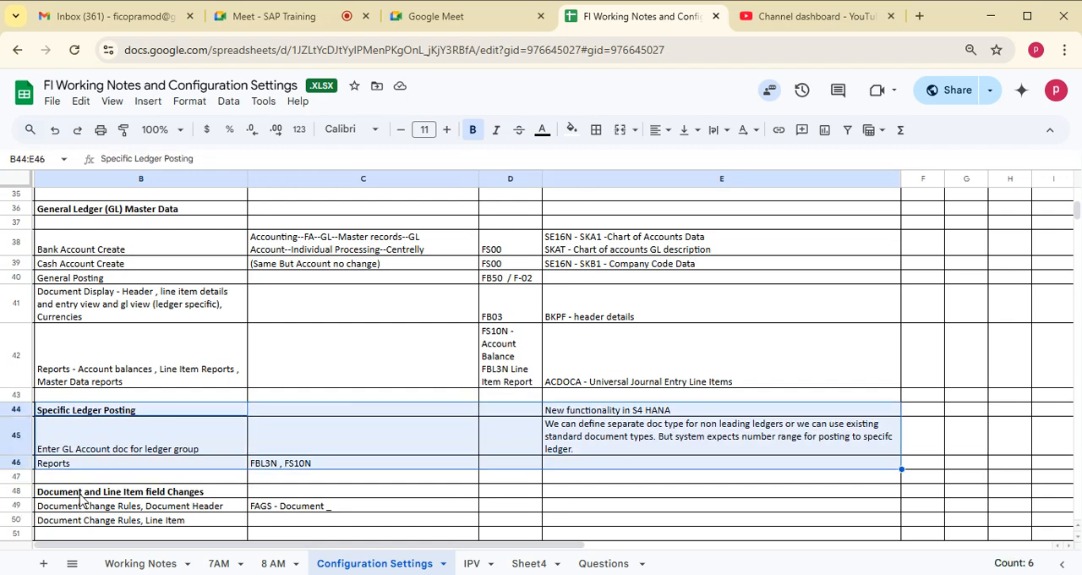
- Look through the topics below in the Configuration Settings sheet and select the Document and Line Item field Changes heading
{"action": "left_click", "coordinate": [82, 497]}
{"action": "key", "text": "Down"}
{"action": "key", "text": "Down"}
{"action": "key", "text": "Down"}
{"action": "key", "text": "Down"}
{"action": "key", "text": "Down"}
{"action": "key", "text": "Down"}
{"action": "key", "text": "Down"}
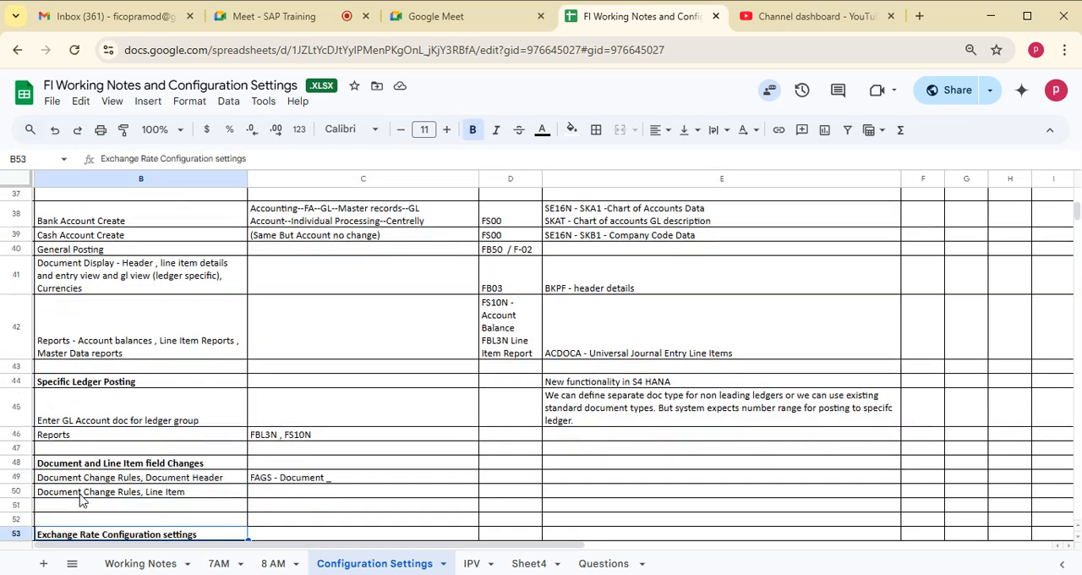
{"action": "key", "text": "Down"}
{"action": "key", "text": "Down"}
{"action": "key", "text": "Down"}
{"action": "key", "text": "Down"}
{"action": "key", "text": "Down"}
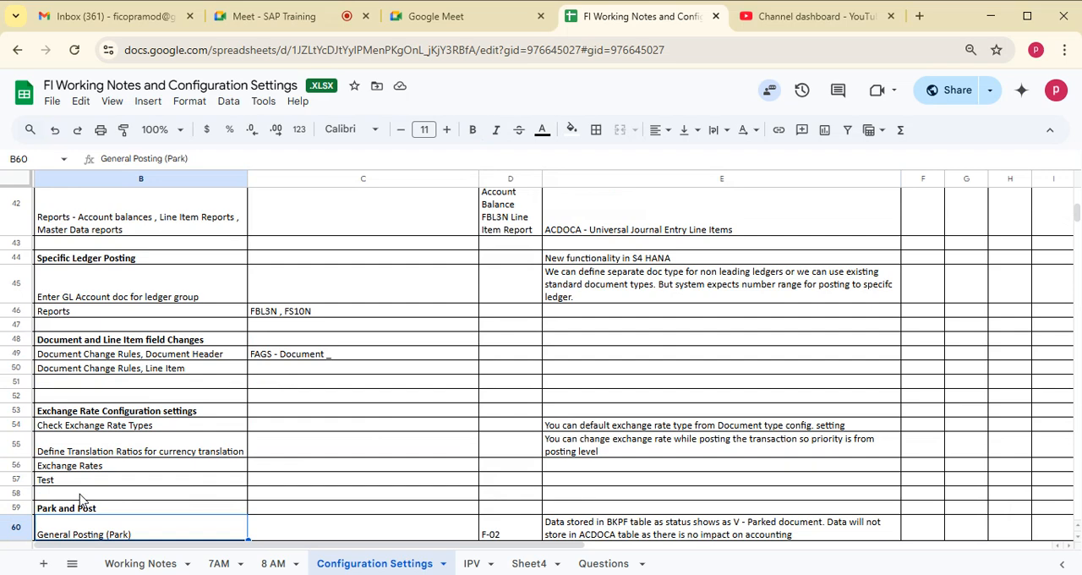
{"action": "left_click", "coordinate": [59, 344]}
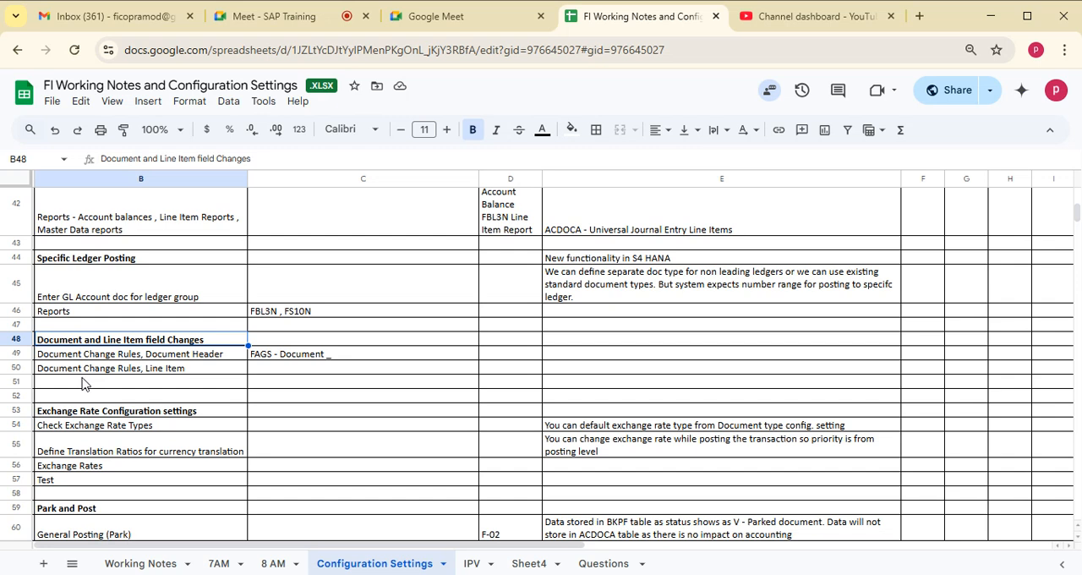
- Switch back to SAP and display document 1 of company code NIKE with FB03
{"action": "key", "text": "alt+Tab"}
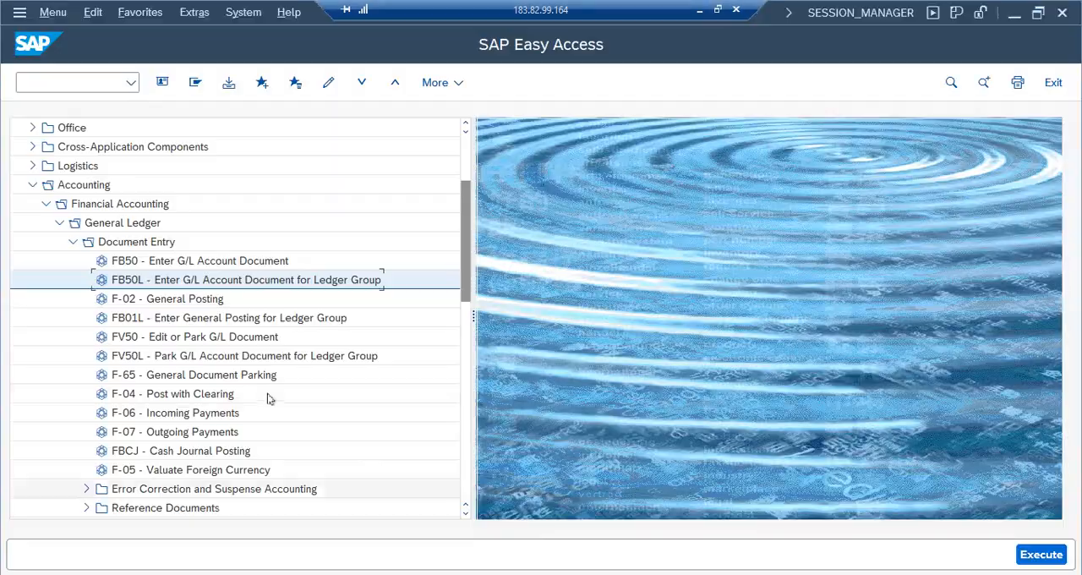
{"action": "left_click", "coordinate": [72, 242]}
{"action": "left_click", "coordinate": [73, 262]}
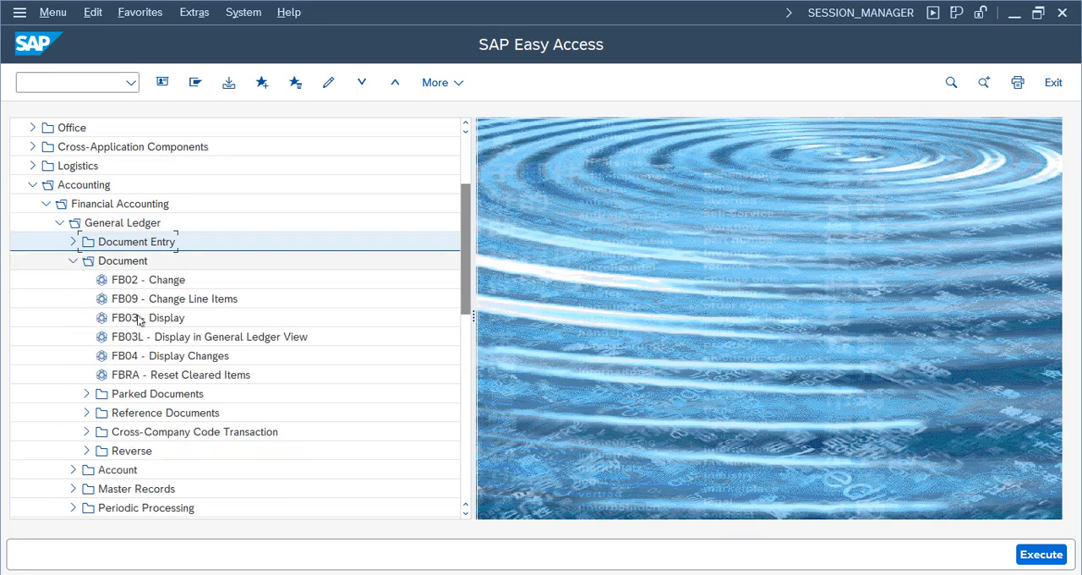
{"action": "double_click", "coordinate": [140, 314]}
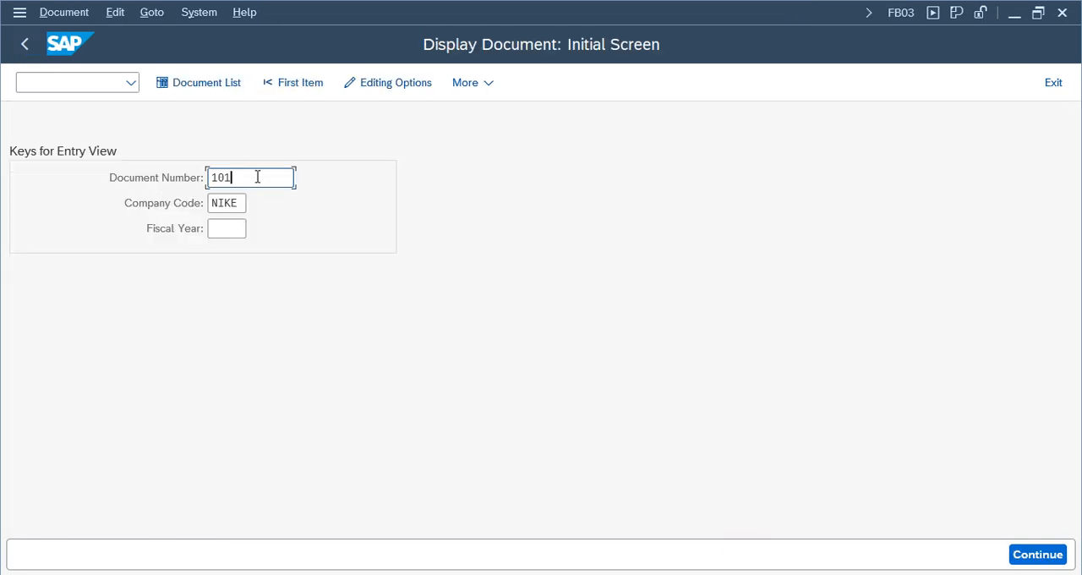
{"action": "key", "text": "BackSpace"}
{"action": "key", "text": "BackSpace"}
{"action": "key", "text": "BackSpace"}
{"action": "type", "text": "1"}
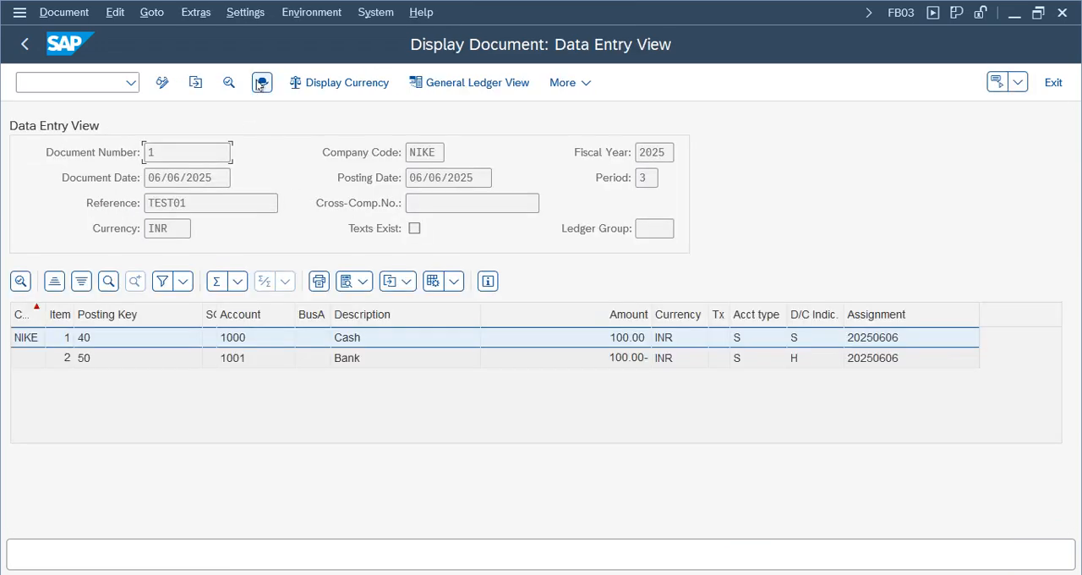
- Check the document's header in display mode, switch the document to change mode, and reopen its header
{"action": "left_click", "coordinate": [260, 85]}
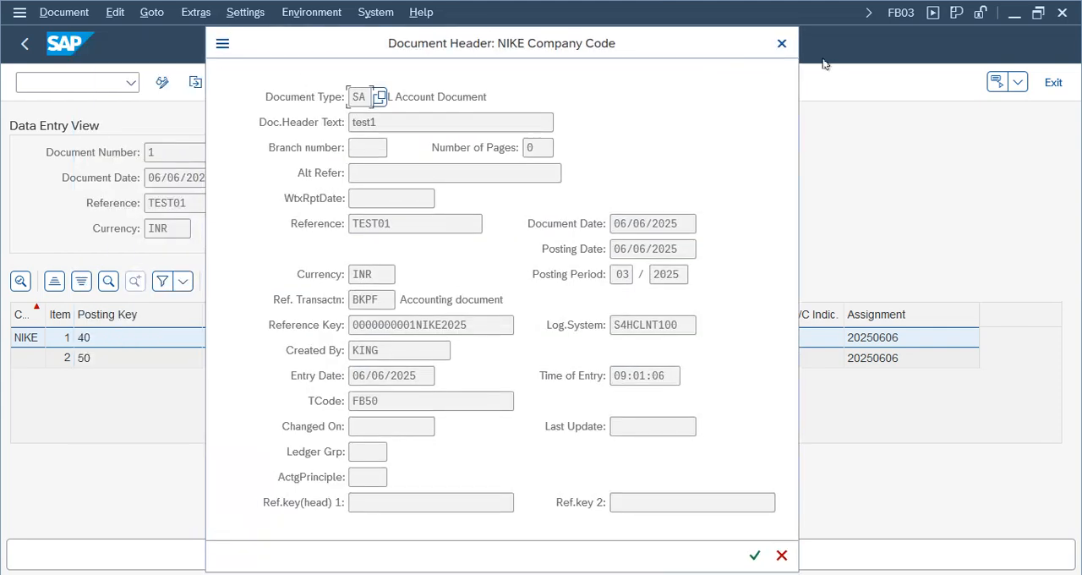
{"action": "left_click", "coordinate": [778, 44]}
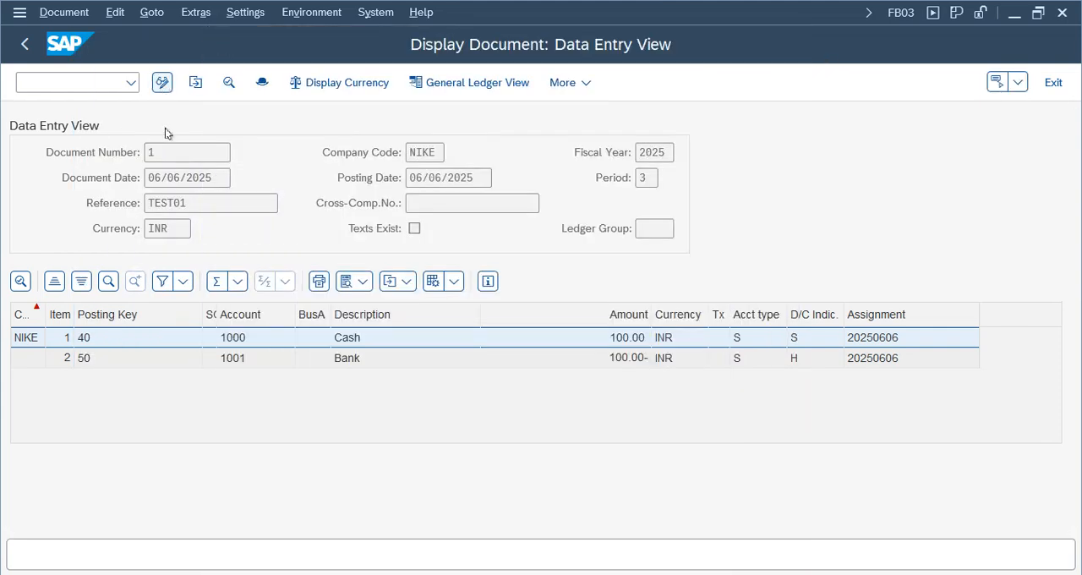
{"action": "left_click", "coordinate": [161, 82]}
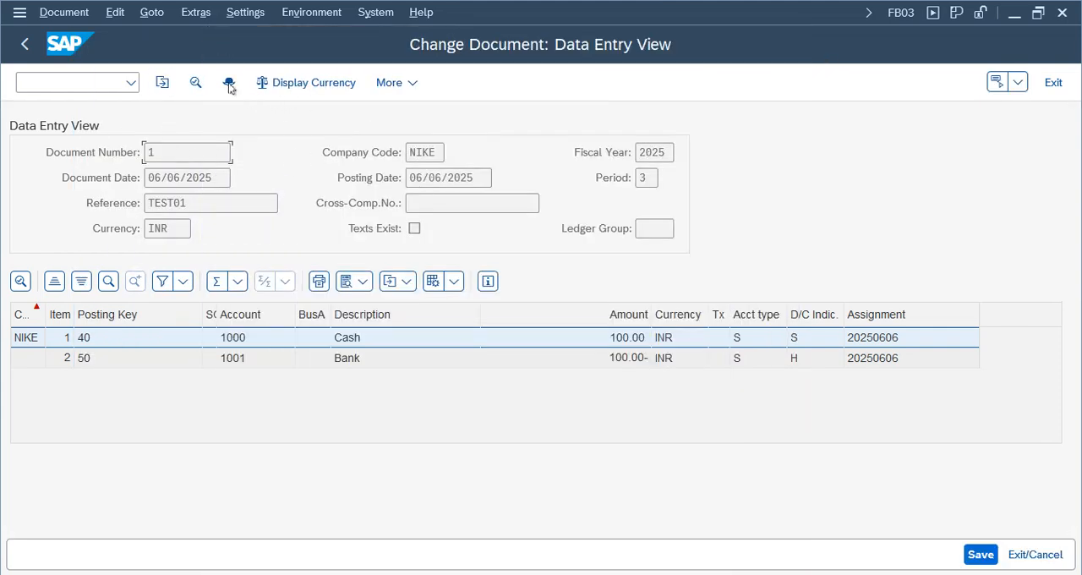
{"action": "left_click", "coordinate": [228, 83]}
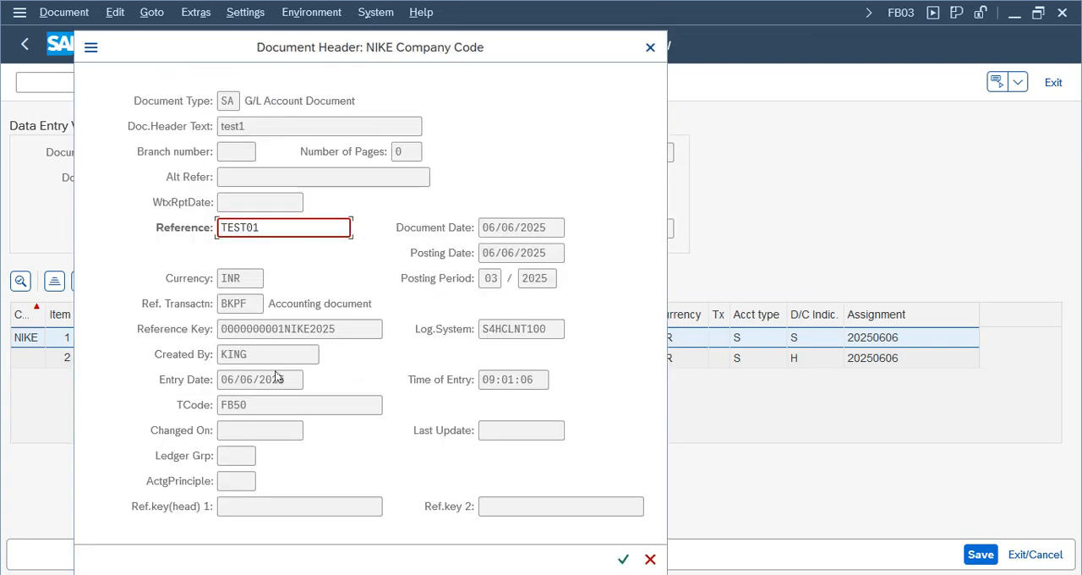
- Examine which header fields can be edited, checking the reference keys, Reference, Time of Entry and Doc.Header Text
{"action": "left_click", "coordinate": [561, 509]}
{"action": "left_click", "coordinate": [346, 505]}
{"action": "double_click", "coordinate": [223, 226]}
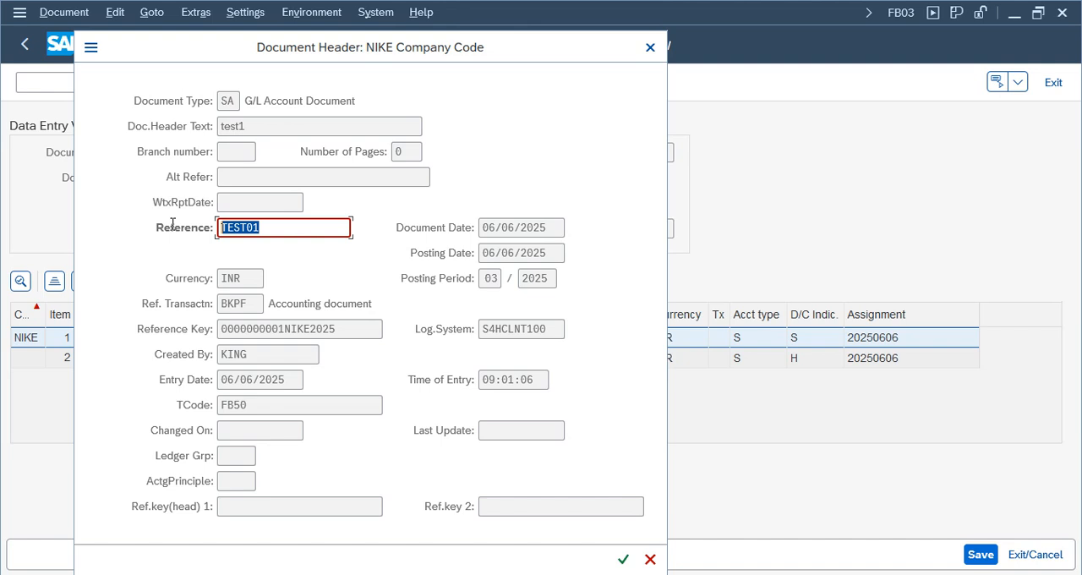
{"action": "left_click", "coordinate": [293, 233]}
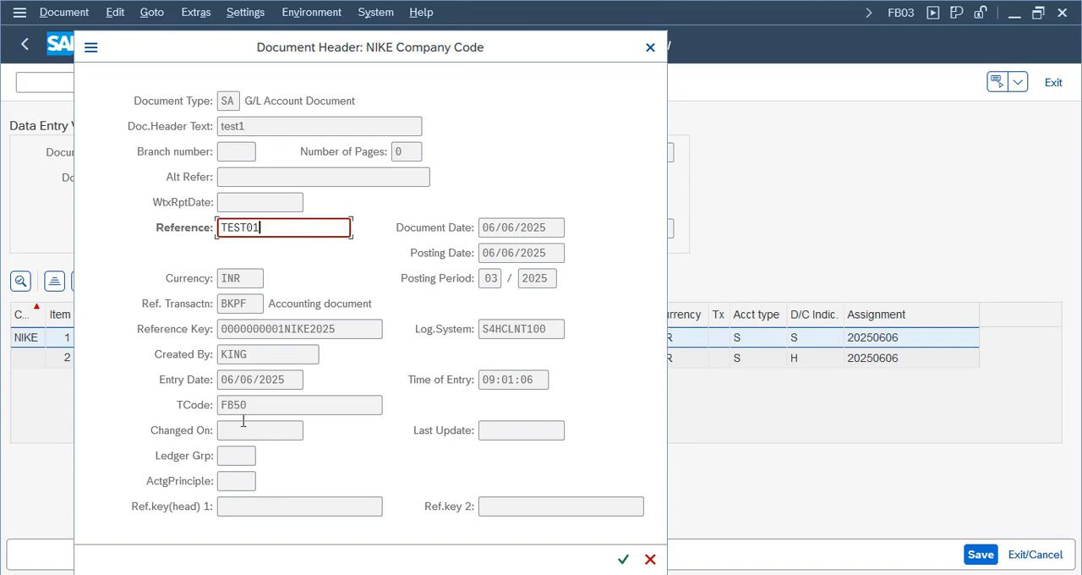
{"action": "left_click", "coordinate": [519, 374]}
{"action": "left_click_drag", "start_coordinate": [260, 128], "coordinate": [189, 125]}
{"action": "double_click", "coordinate": [264, 125]}
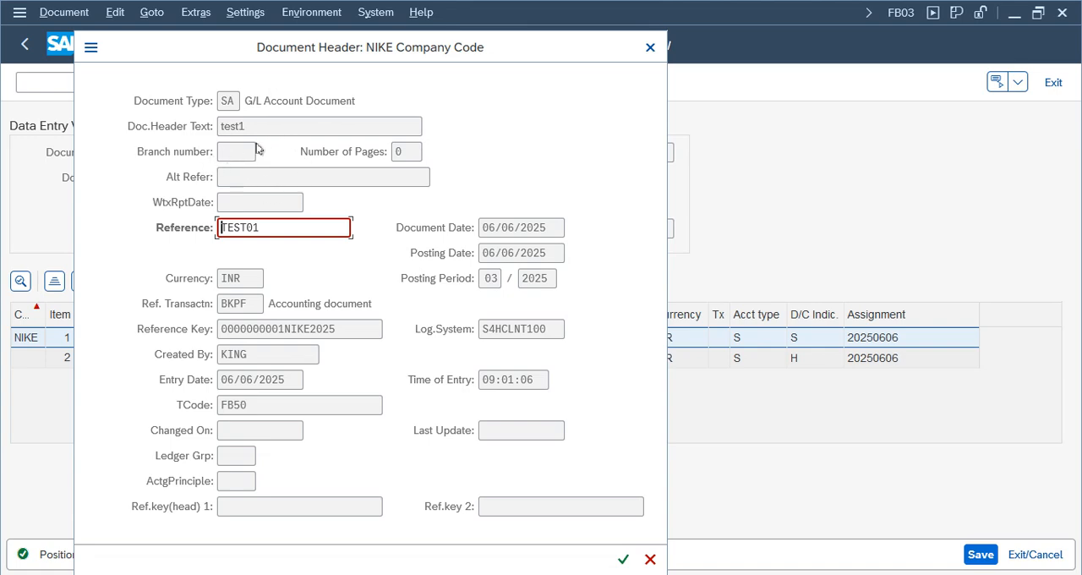
- Close the header of document 1, switch to the currency conversion session, and exit it to the IMG structure
{"action": "key", "text": "Return"}
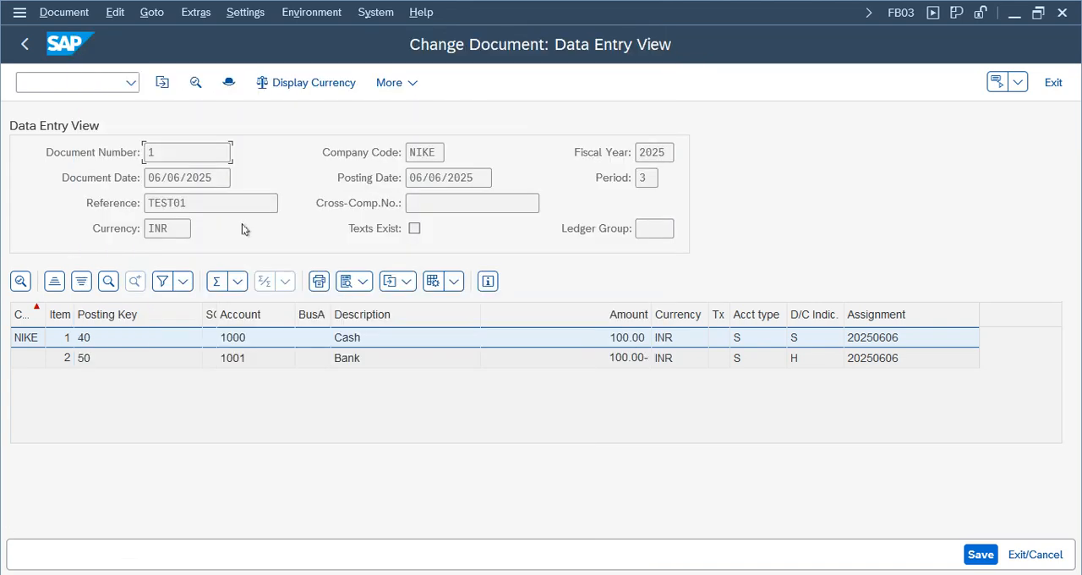
{"action": "left_click", "coordinate": [486, 574]}
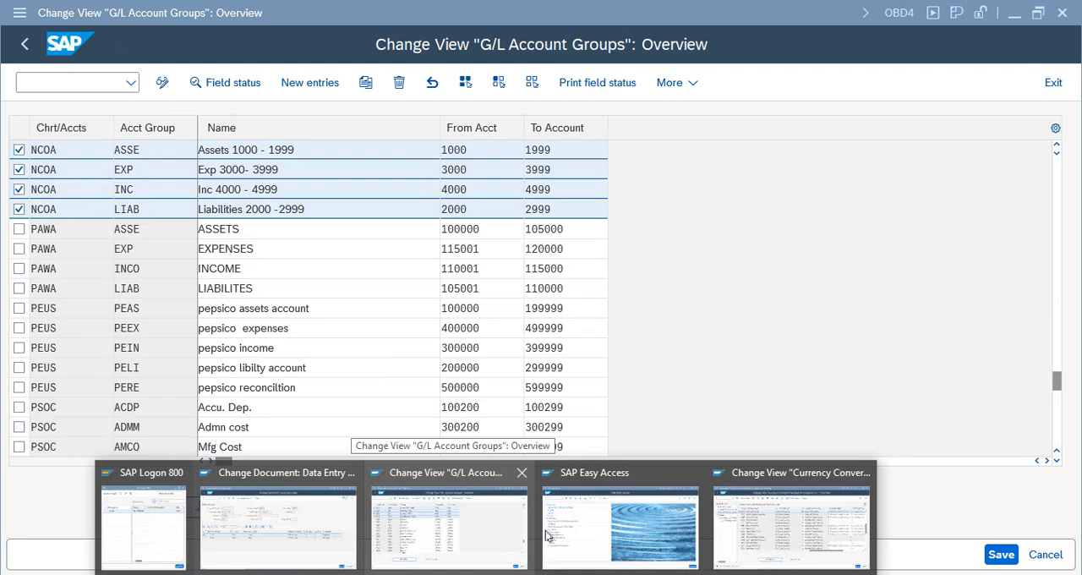
{"action": "left_click", "coordinate": [790, 526]}
{"action": "left_click", "coordinate": [1041, 88]}
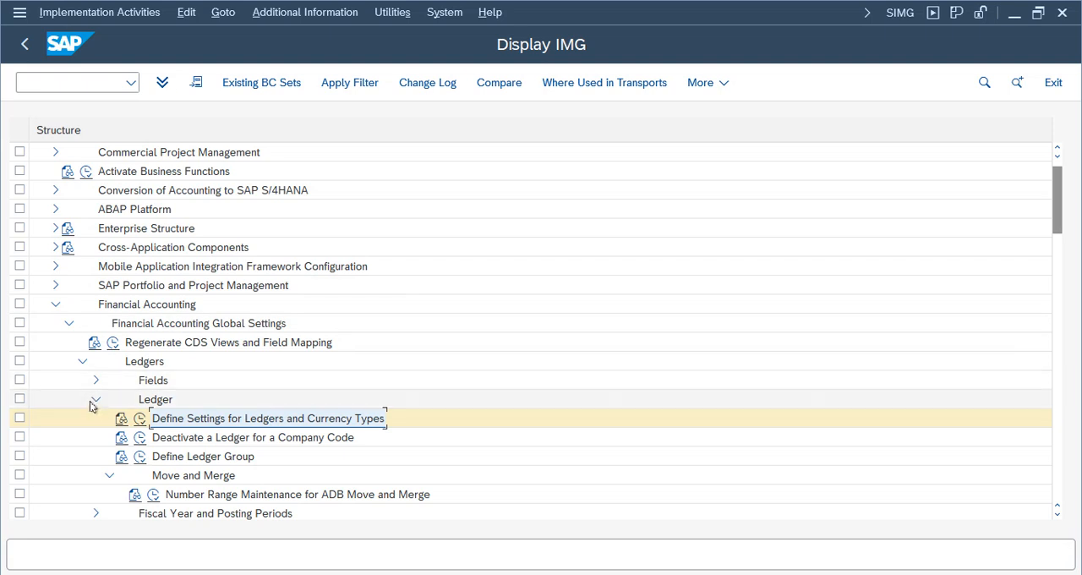
- Collapse the Ledgers nodes and expand Document under Financial Accounting Global Settings
{"action": "left_click", "coordinate": [96, 400]}
{"action": "left_click", "coordinate": [82, 360]}
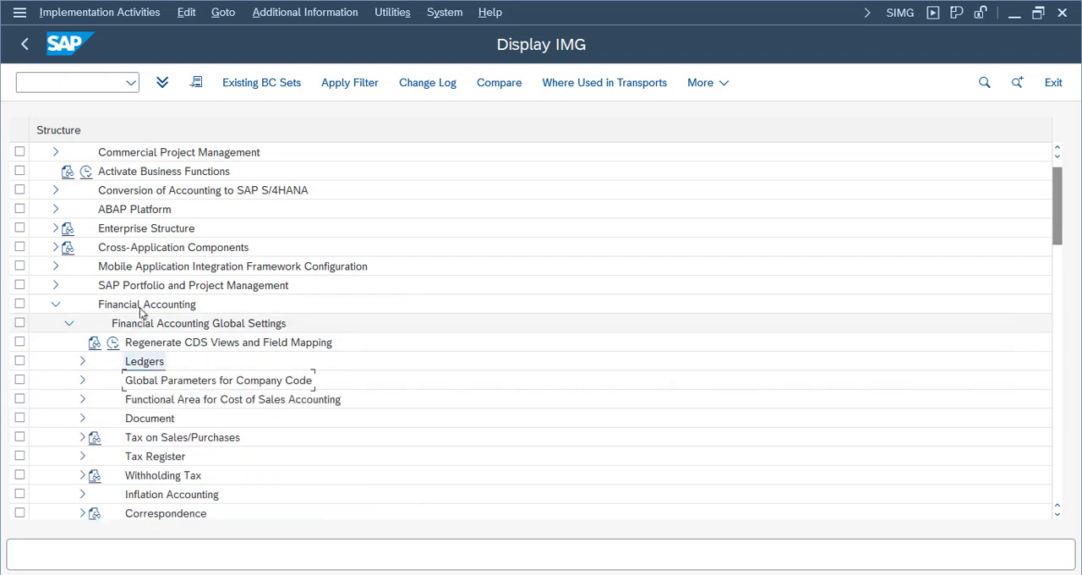
{"action": "left_click", "coordinate": [69, 326]}
{"action": "double_click", "coordinate": [195, 323]}
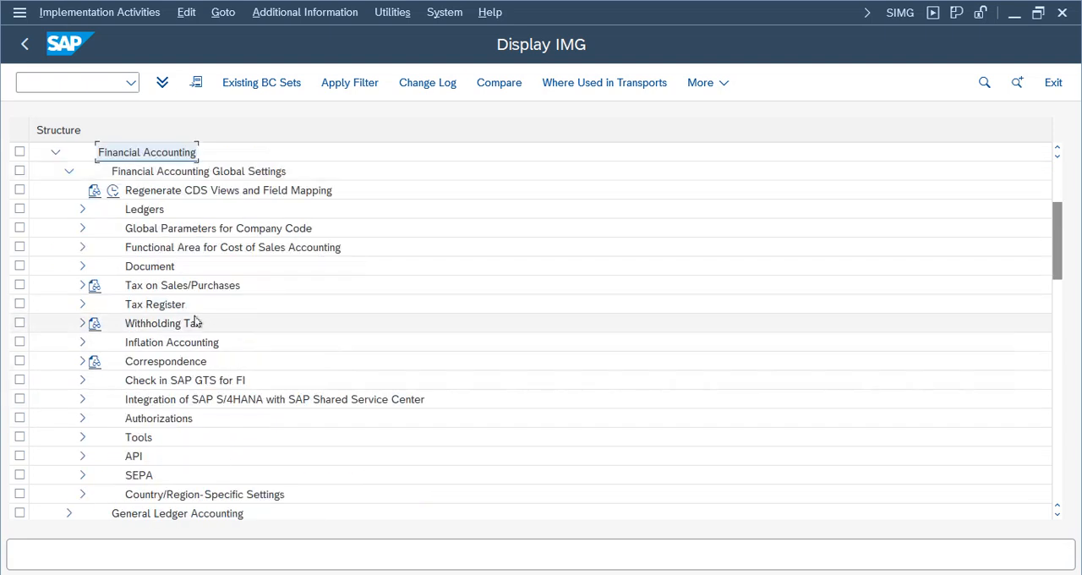
{"action": "double_click", "coordinate": [151, 266]}
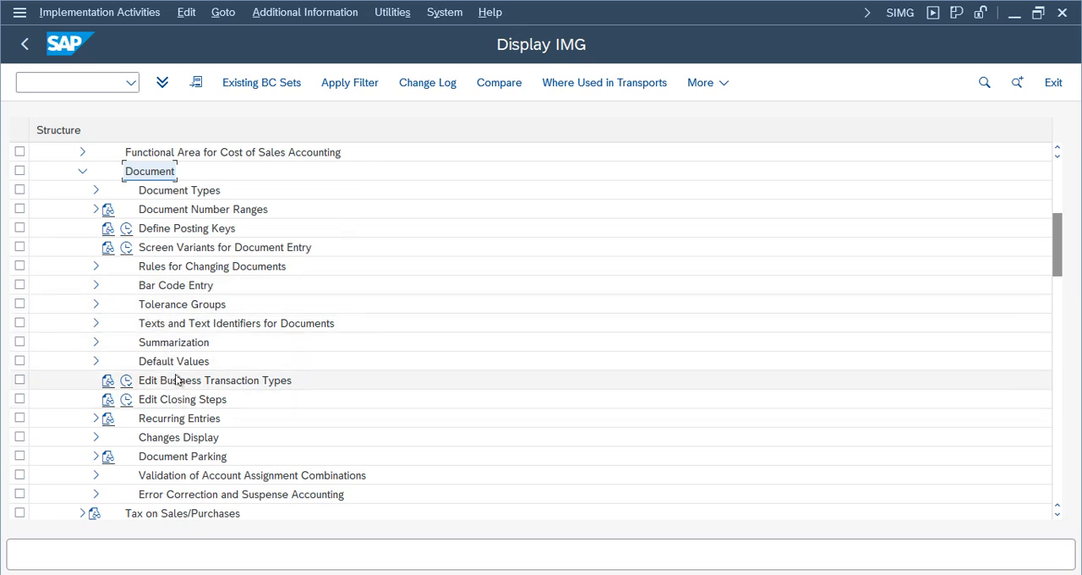
- Expand Rules for Changing Documents and open the Document Change Rules, Document Header activity
{"action": "left_click", "coordinate": [159, 270]}
{"action": "left_click", "coordinate": [96, 267]}
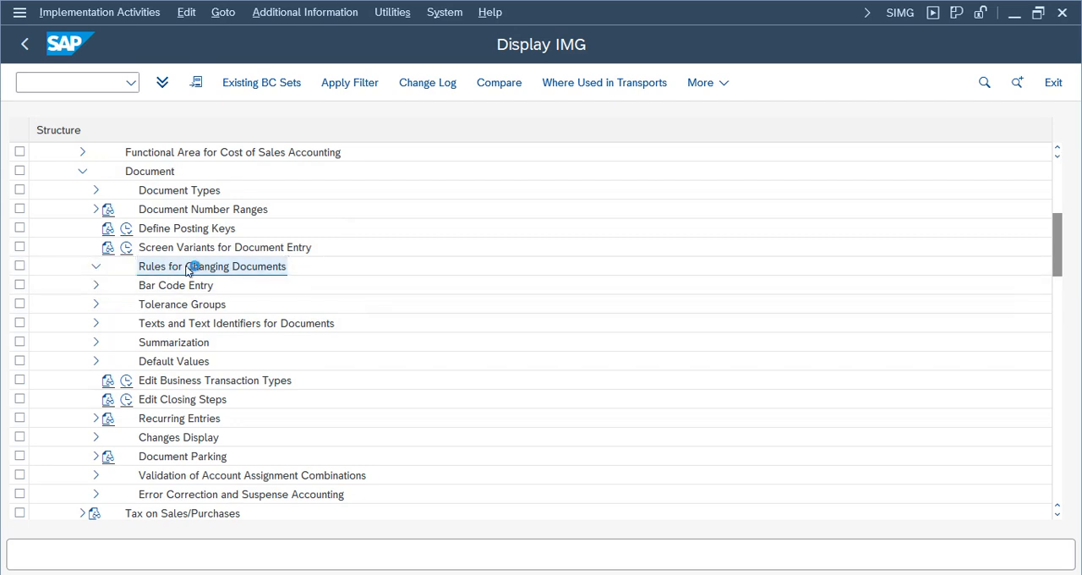
{"action": "left_click", "coordinate": [192, 288]}
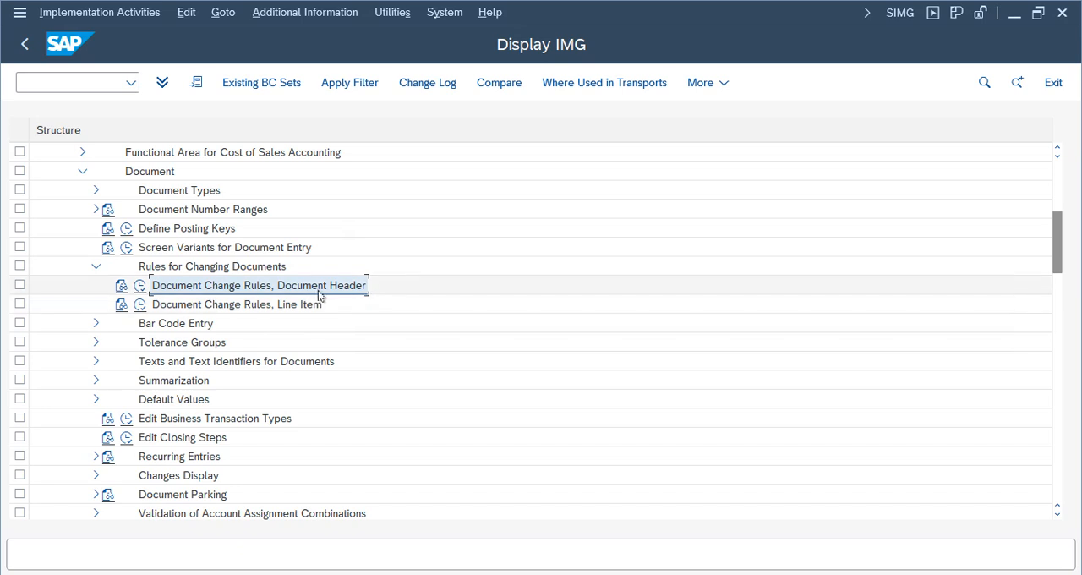
{"action": "left_click", "coordinate": [288, 305]}
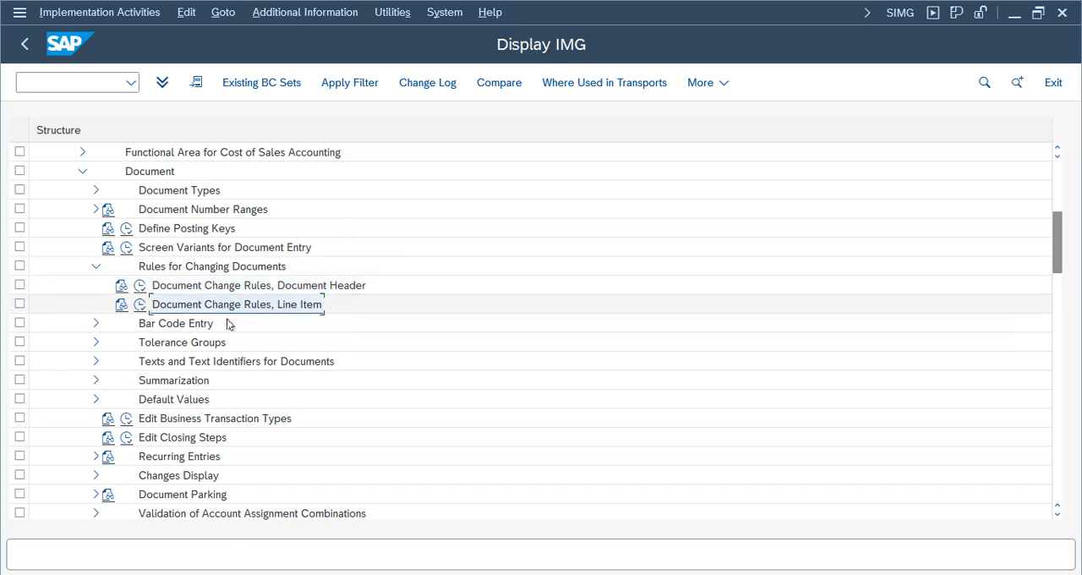
{"action": "left_click", "coordinate": [141, 288]}
- Check the Reference field in the header of NIKE document 1 against the header change rules, and return to the rules
{"action": "mouse_move", "coordinate": [381, 530]}
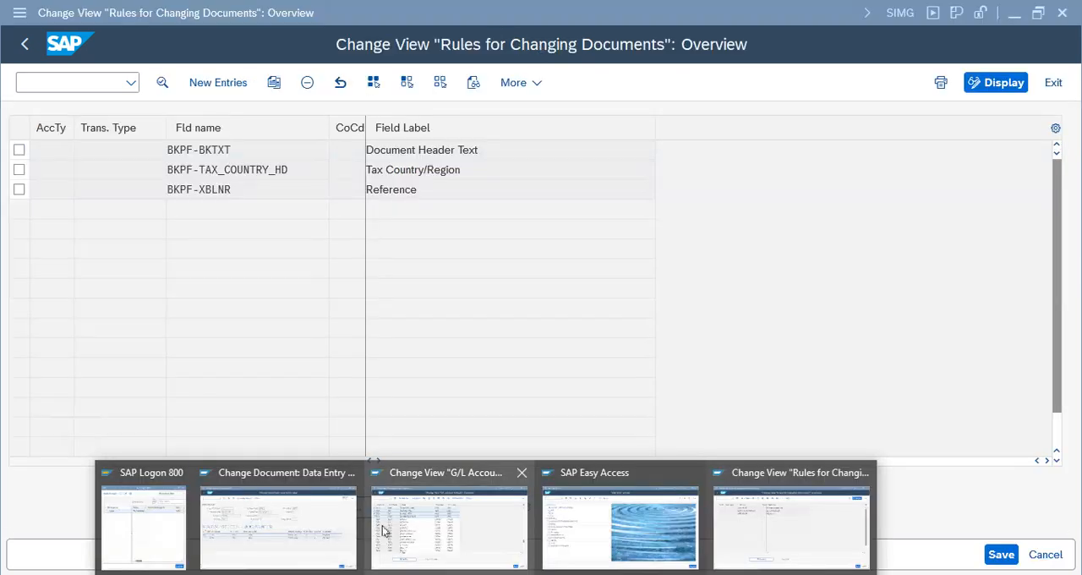
{"action": "left_click", "coordinate": [345, 537]}
{"action": "left_click", "coordinate": [228, 82]}
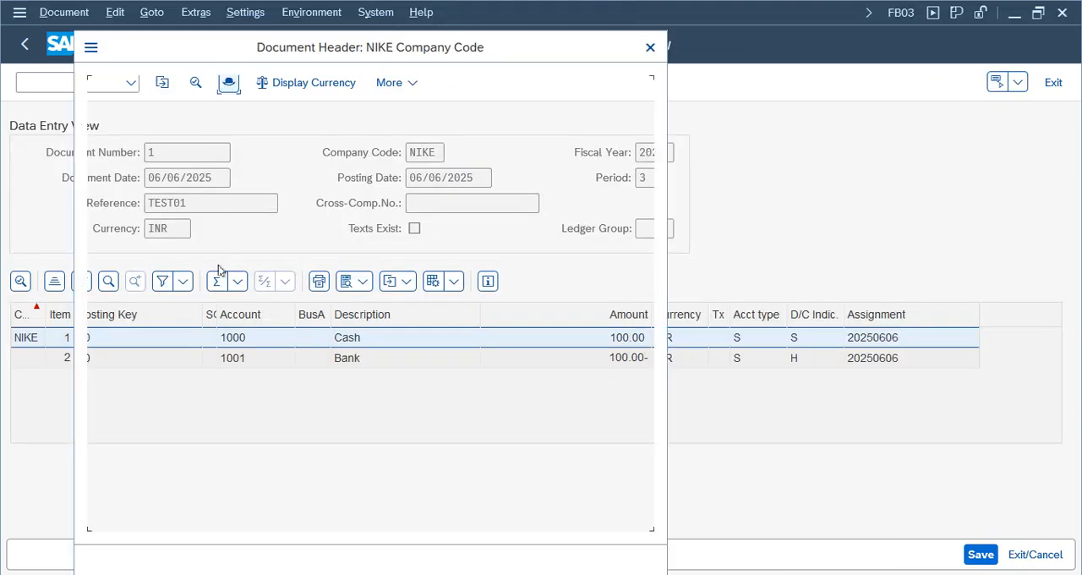
{"action": "double_click", "coordinate": [248, 226]}
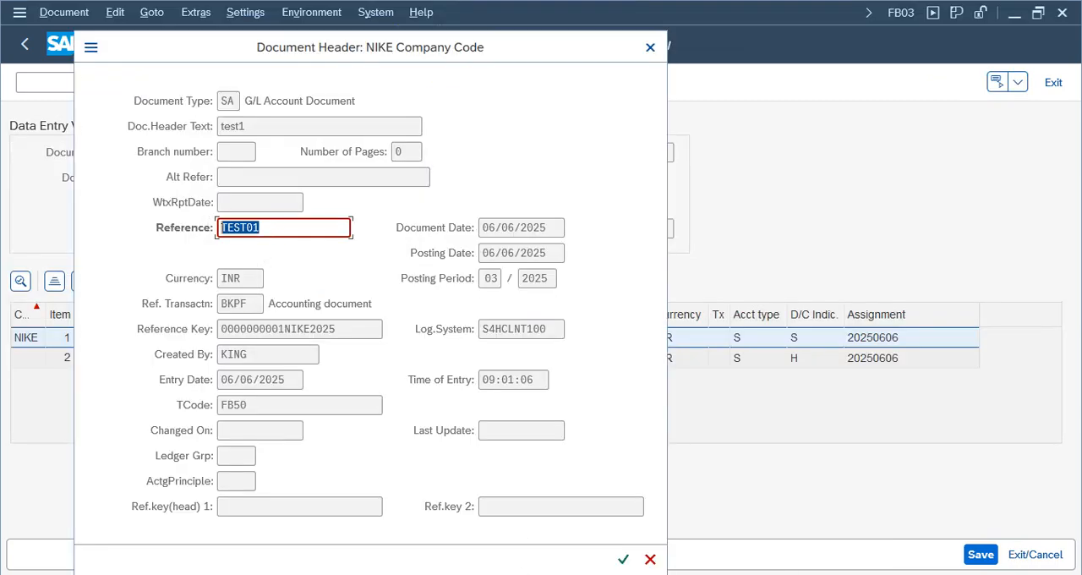
{"action": "mouse_move", "coordinate": [486, 571]}
{"action": "left_click", "coordinate": [798, 523]}
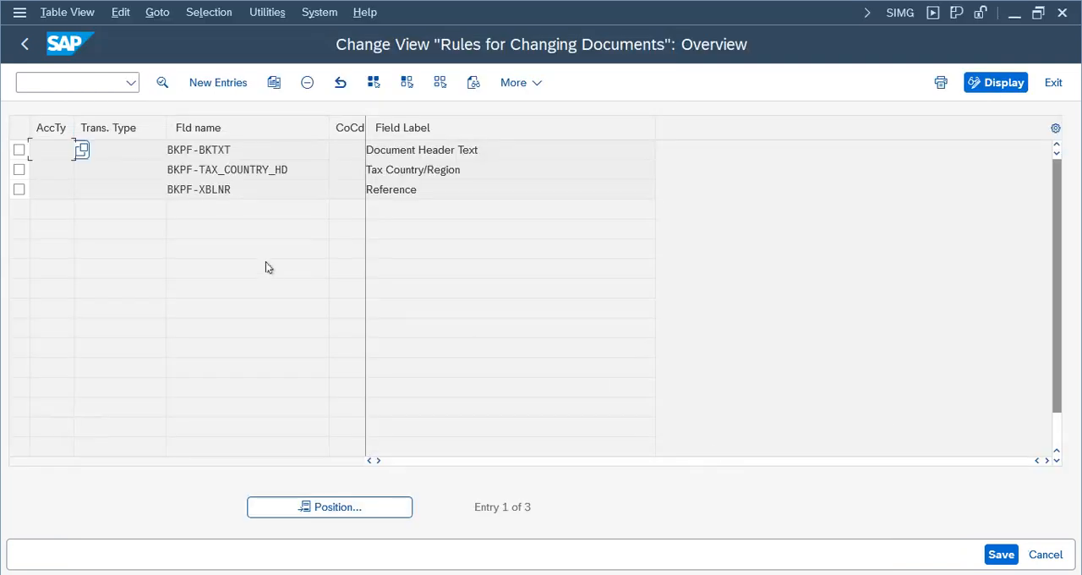
- Open the details of the BKPF-XBLNR rule and compare its account type and company code scope with the document's Reference field
{"action": "left_click", "coordinate": [211, 188]}
{"action": "double_click", "coordinate": [203, 189]}
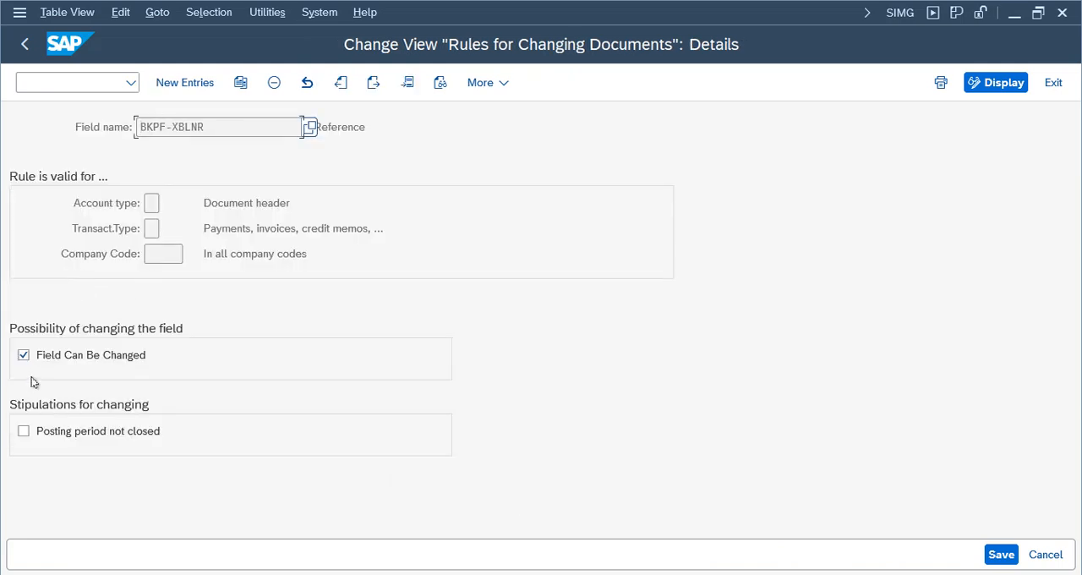
{"action": "left_click", "coordinate": [161, 254]}
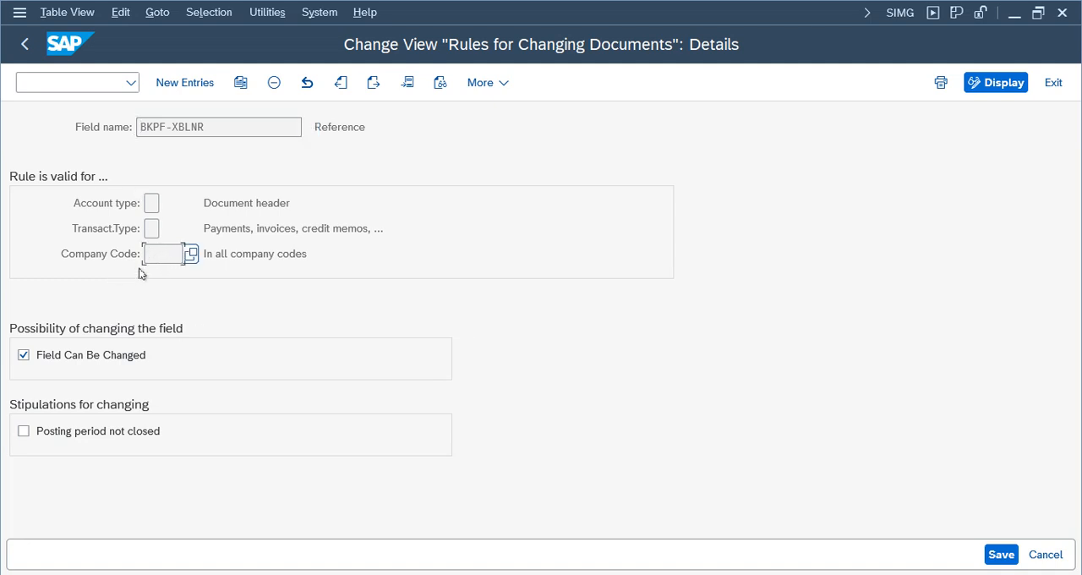
{"action": "left_click", "coordinate": [147, 203]}
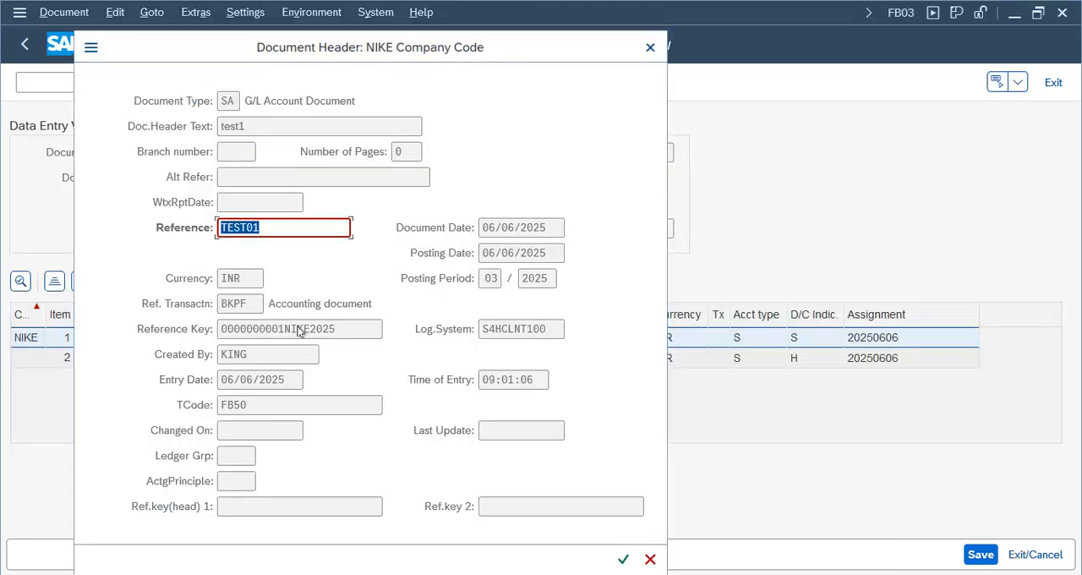
{"action": "left_click", "coordinate": [276, 531]}
{"action": "left_click", "coordinate": [744, 524]}
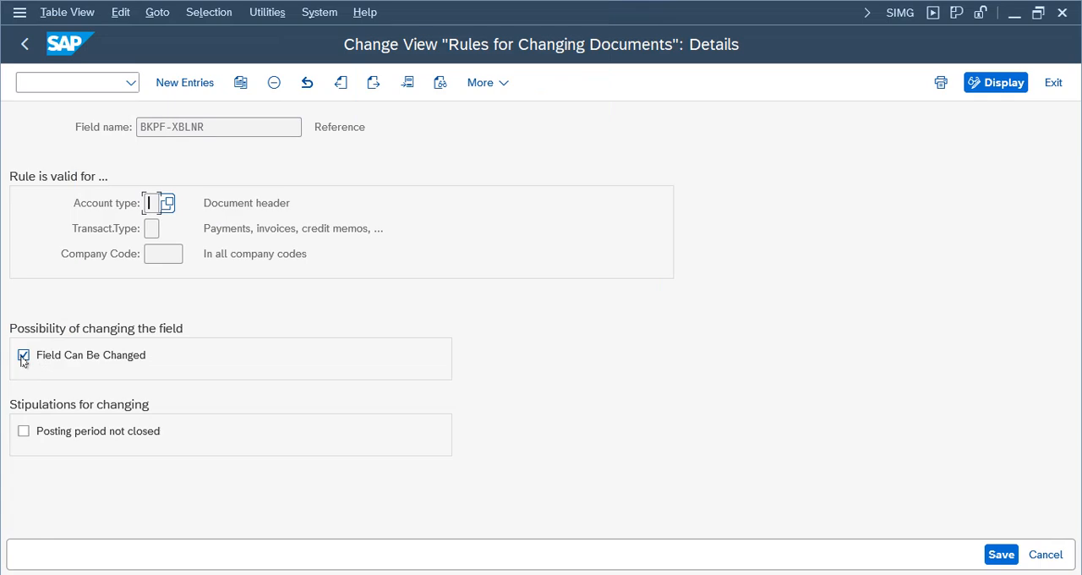
- Clear Field Can Be Changed for BKPF-XBLNR and save the rule in the Nike Group customizing request
{"action": "left_click", "coordinate": [22, 356]}
{"action": "left_click", "coordinate": [1000, 554]}
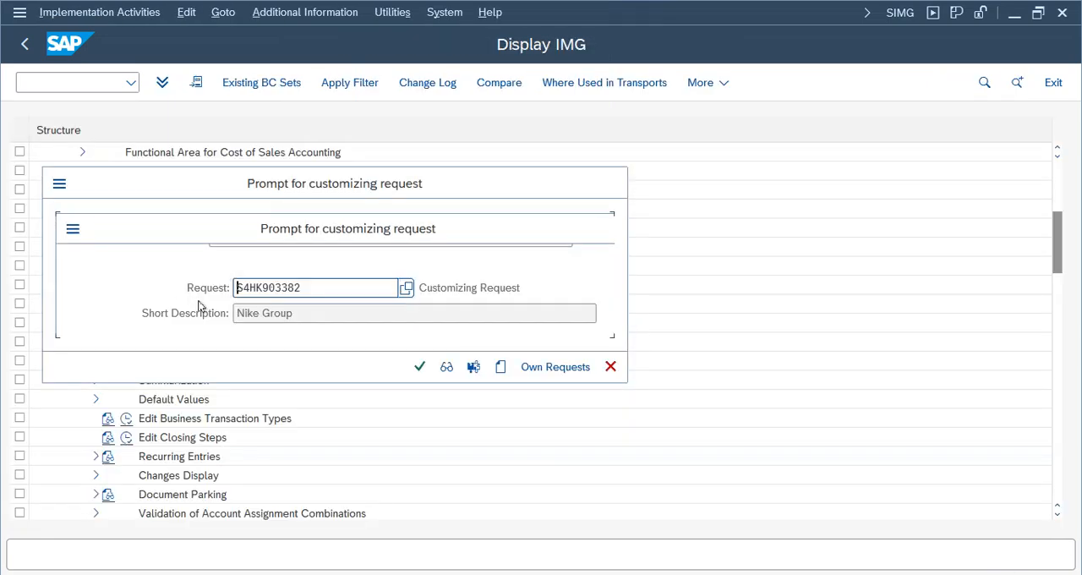
{"action": "left_click", "coordinate": [419, 366]}
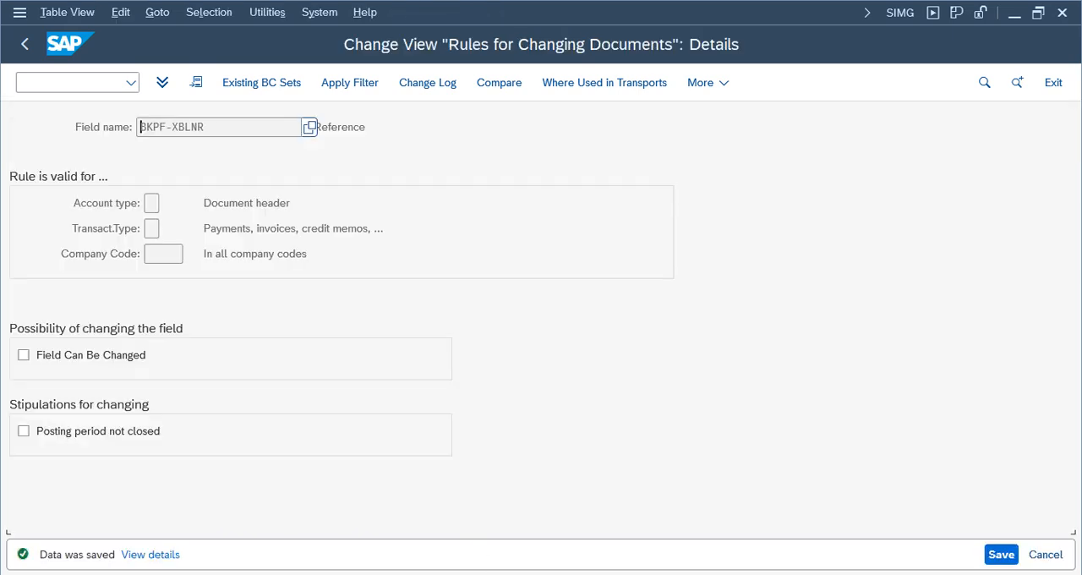
- Leave document 1, display it again, and check the Reference field in its header in display mode
{"action": "left_click", "coordinate": [262, 541]}
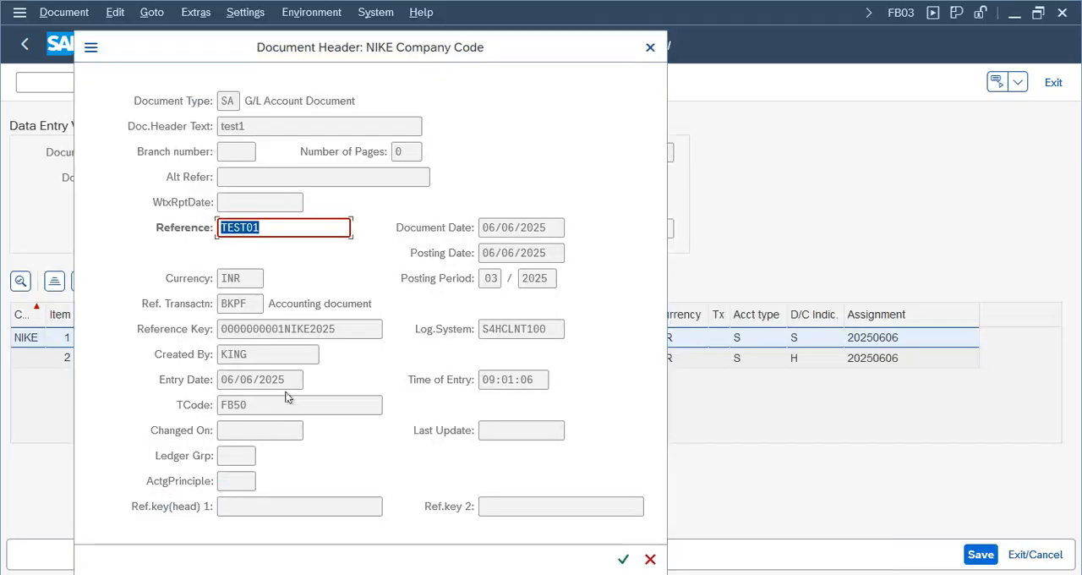
{"action": "left_click", "coordinate": [650, 560]}
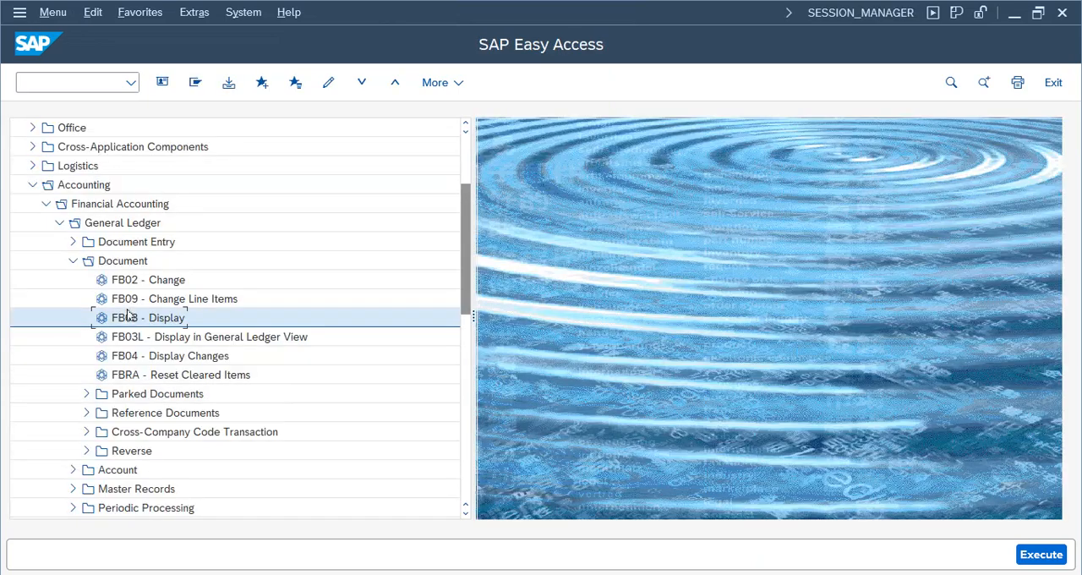
{"action": "double_click", "coordinate": [128, 317]}
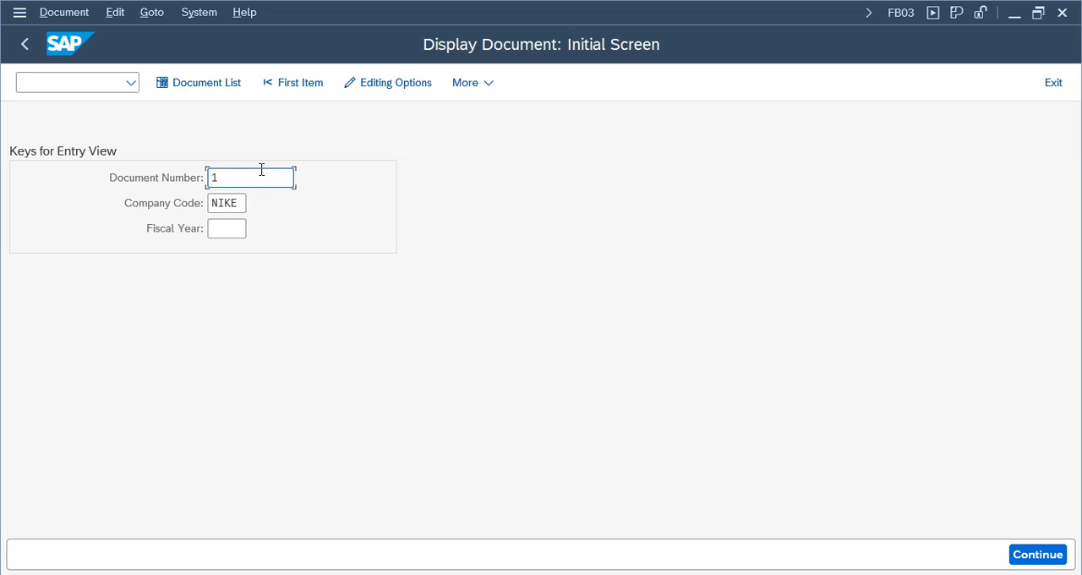
{"action": "key", "text": "Return"}
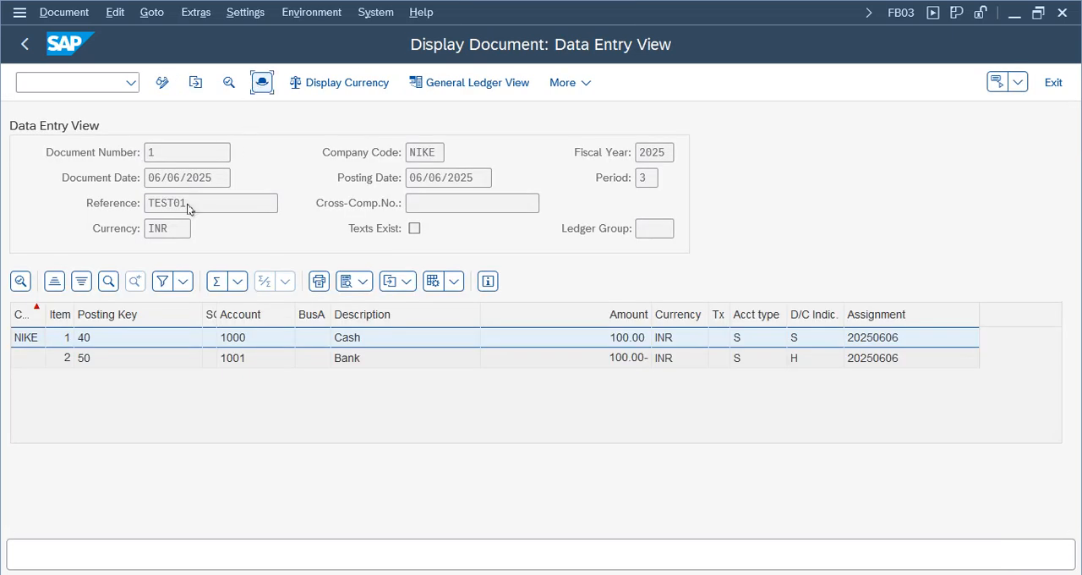
{"action": "key", "text": "F5"}
{"action": "left_click_drag", "start_coordinate": [258, 227], "coordinate": [145, 239]}
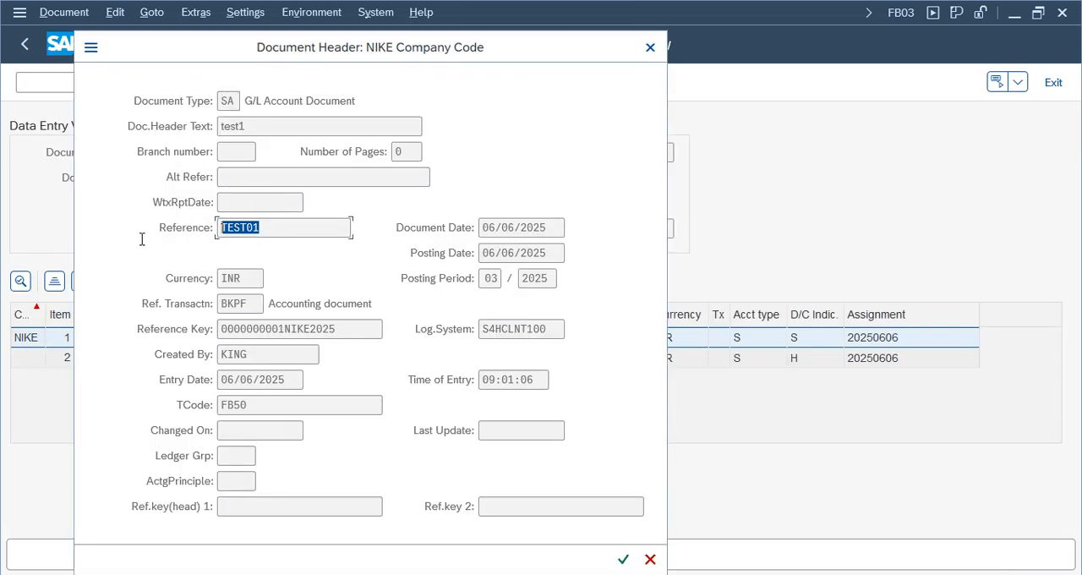
{"action": "left_click", "coordinate": [648, 48]}
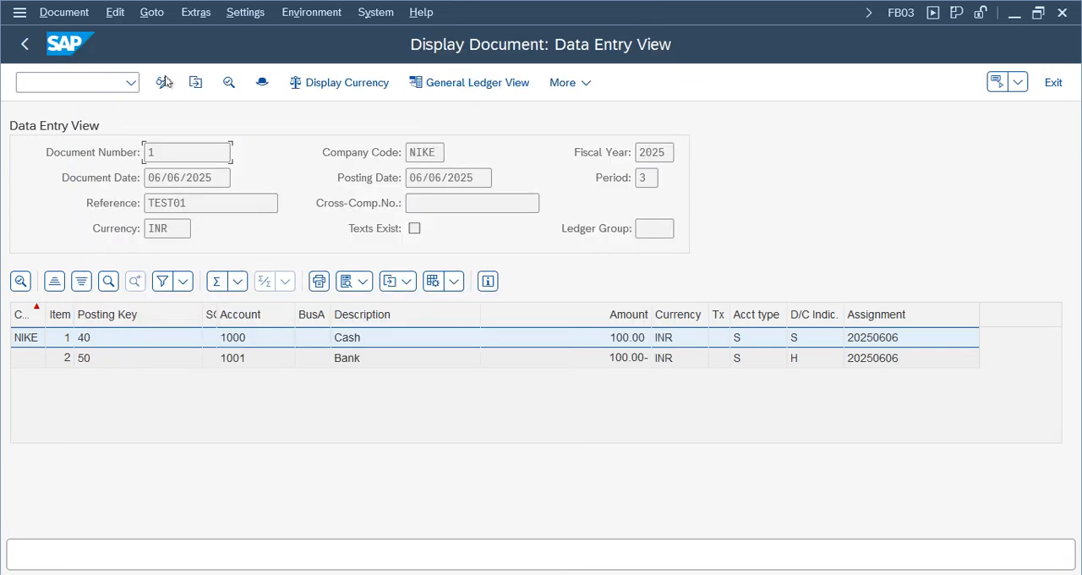
- Switch document 1 to change mode and check in its header whether Reference can be edited
{"action": "left_click", "coordinate": [162, 82]}
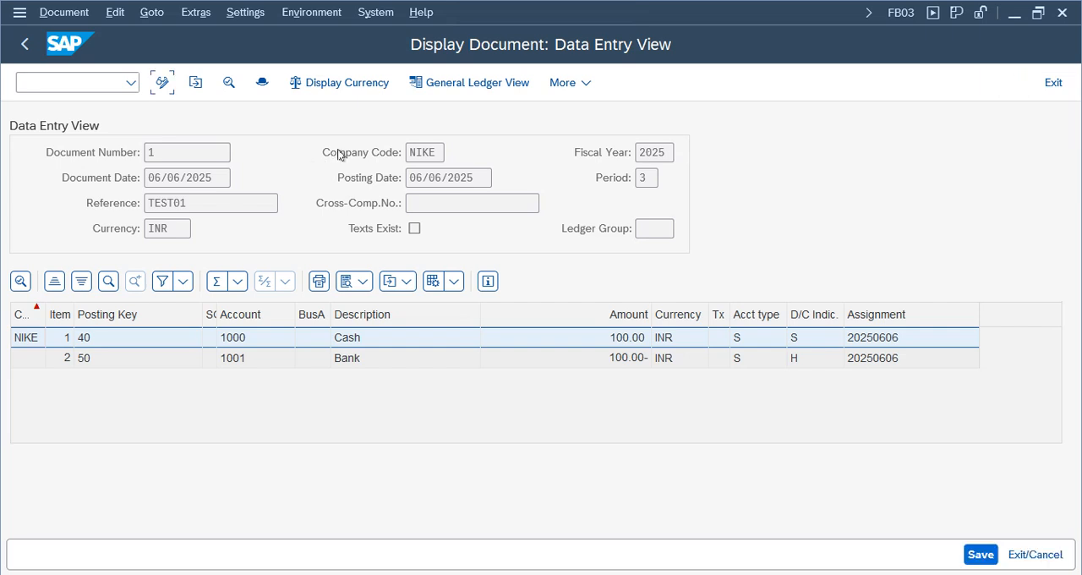
{"action": "left_click", "coordinate": [228, 86]}
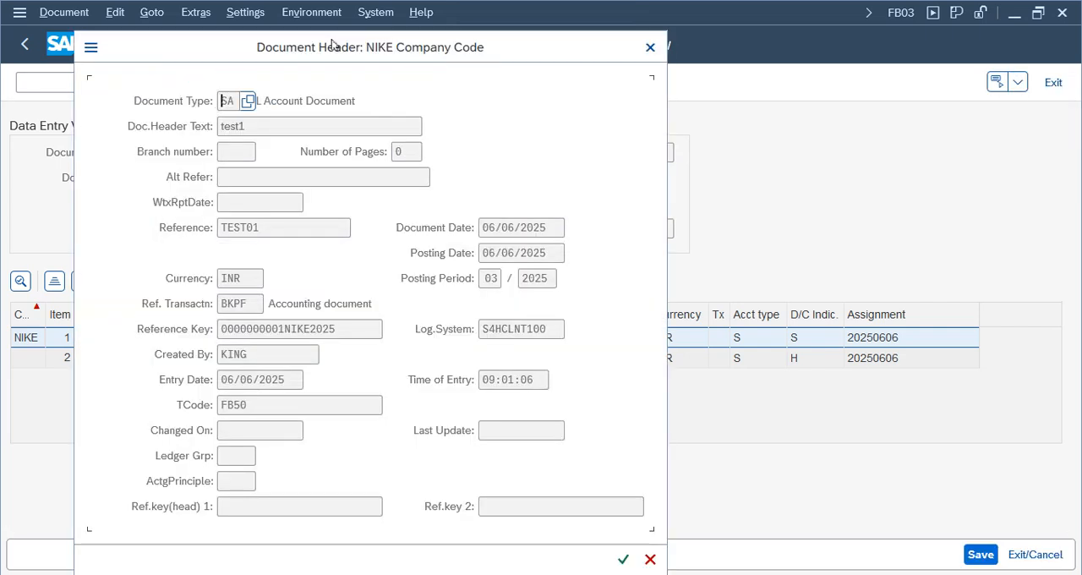
{"action": "left_click_drag", "start_coordinate": [331, 40], "coordinate": [664, 120]}
{"action": "double_click", "coordinate": [575, 308]}
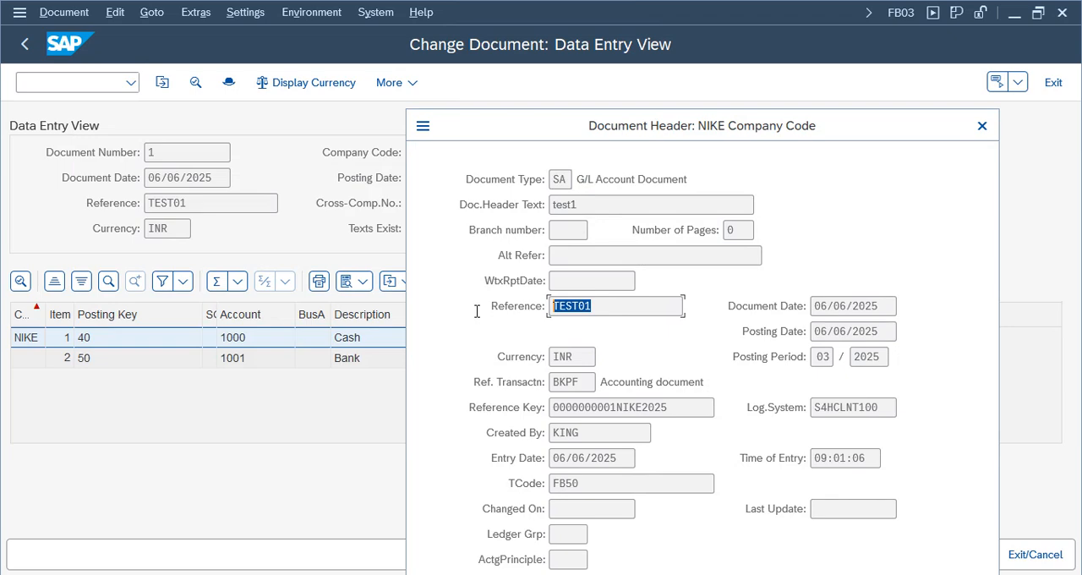
{"action": "left_click", "coordinate": [982, 125]}
- Open the Bank line item of document 1 and check its Assignment and Text fields
{"action": "double_click", "coordinate": [231, 360]}
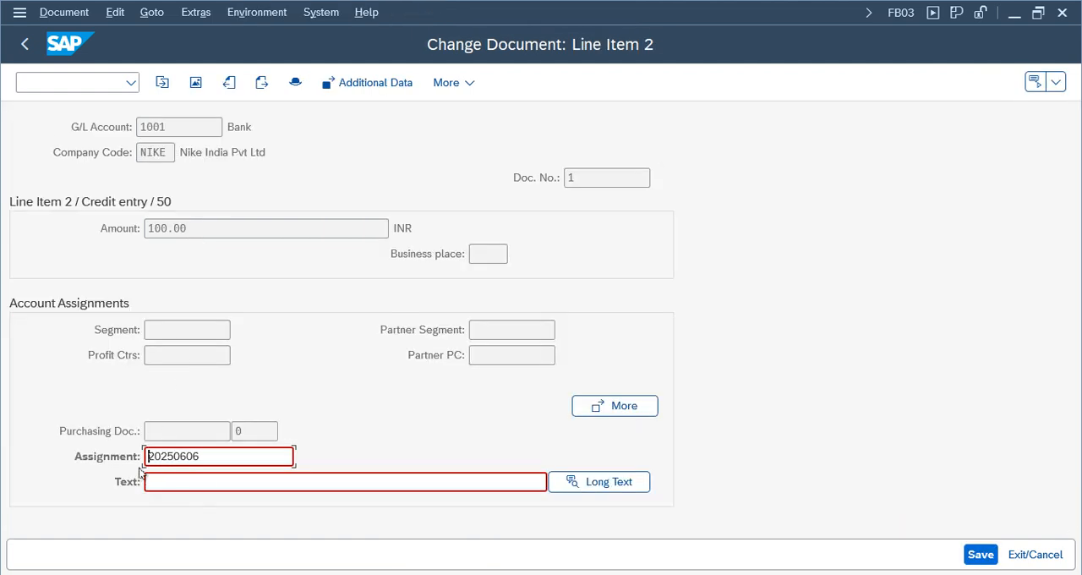
{"action": "left_click_drag", "start_coordinate": [229, 455], "coordinate": [148, 459]}
{"action": "left_click", "coordinate": [193, 481]}
- Switch back to the BKPF-XBLNR rule, turn Field Can Be Changed on, save, and exit to the IMG structure
{"action": "key", "text": "alt+Tab"}
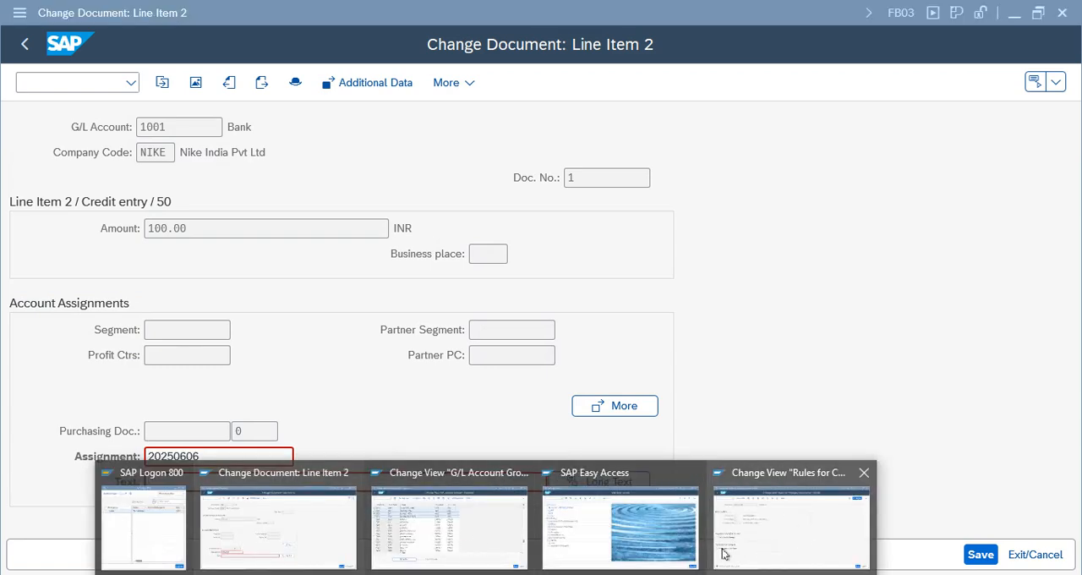
{"action": "left_click", "coordinate": [780, 544]}
{"action": "left_click", "coordinate": [85, 357]}
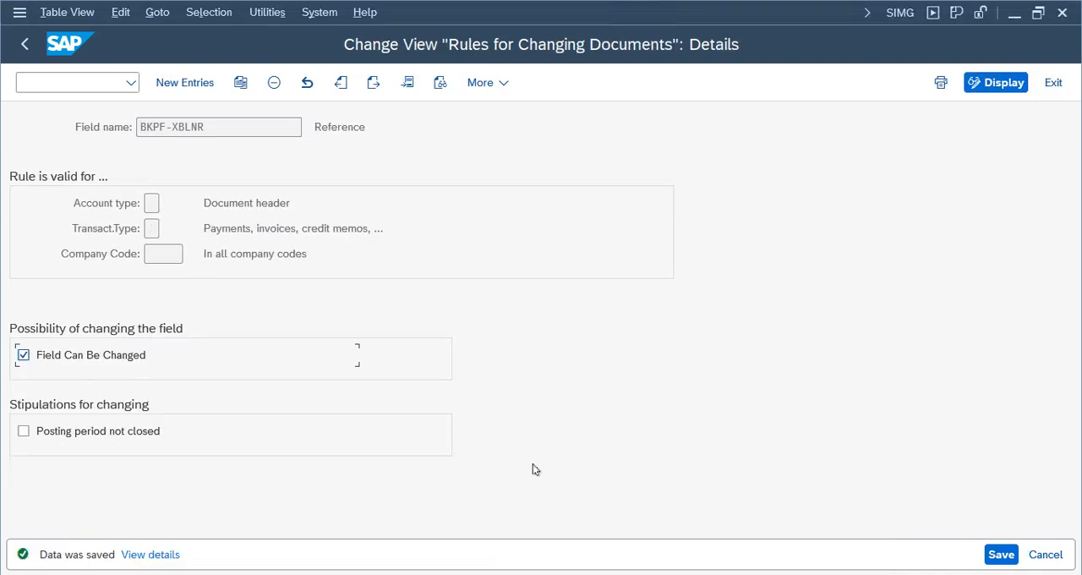
{"action": "left_click", "coordinate": [1000, 553]}
{"action": "left_click", "coordinate": [1053, 82]}
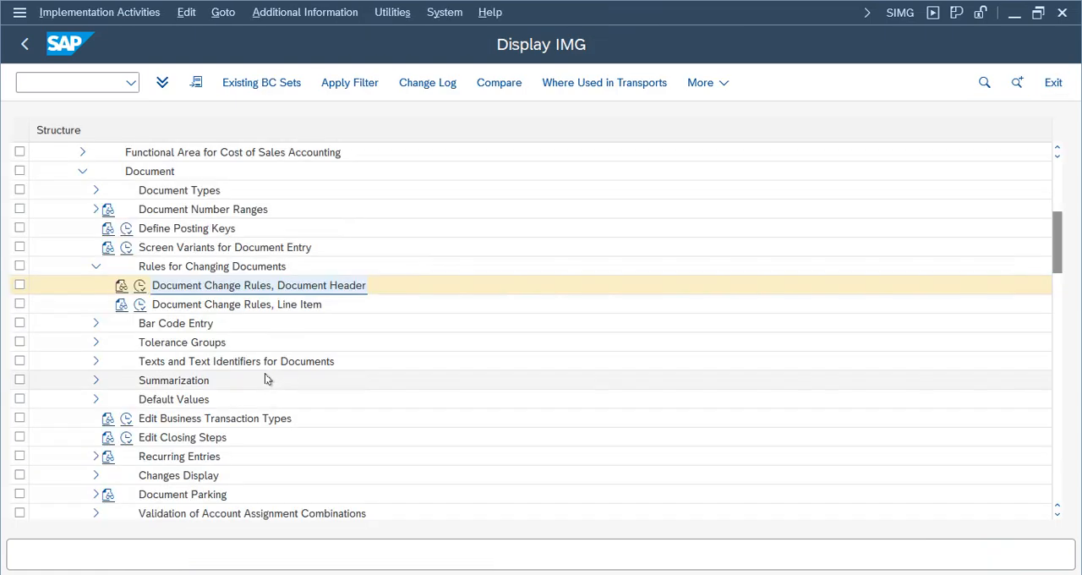
- Open Document Change Rules, Line Item, and display the details of the account type S rule for Assignment, BSEG-ZUONR
{"action": "double_click", "coordinate": [206, 305]}
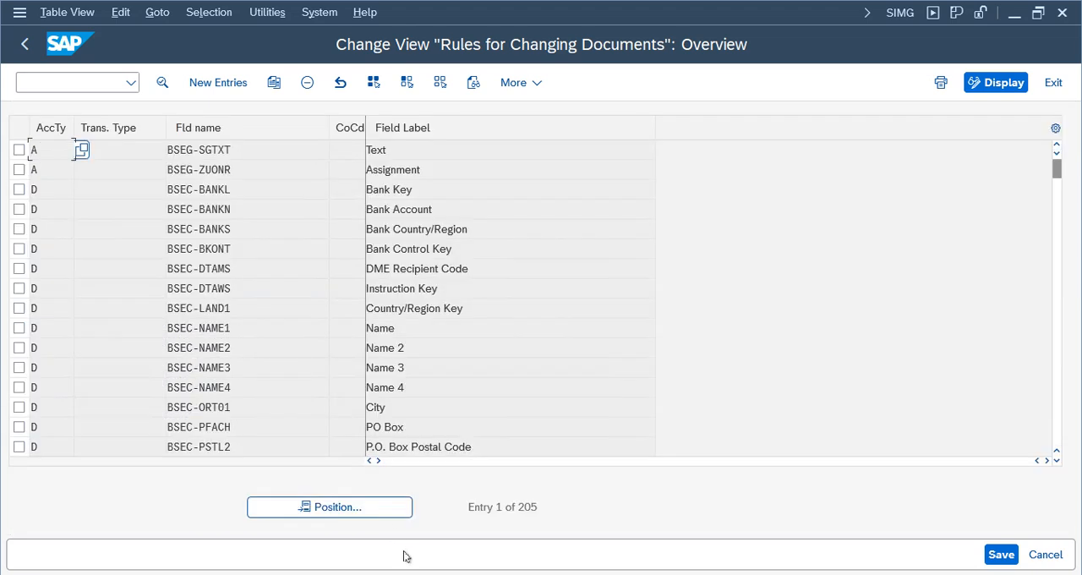
{"action": "left_click", "coordinate": [335, 508]}
{"action": "left_click", "coordinate": [800, 236]}
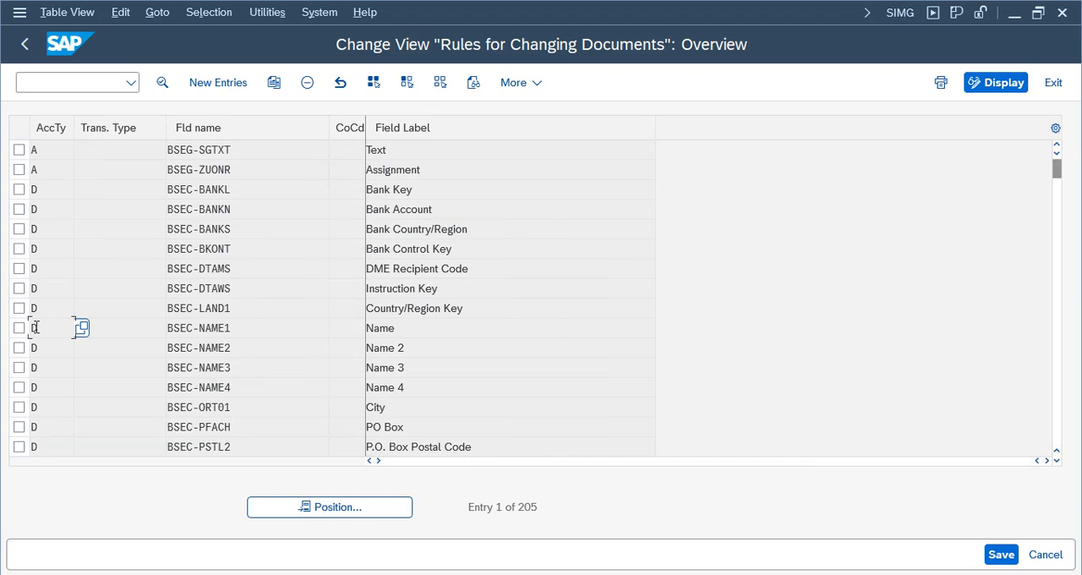
{"action": "scroll", "coordinate": [37, 330], "scroll_direction": "down", "scroll_amount": 20}
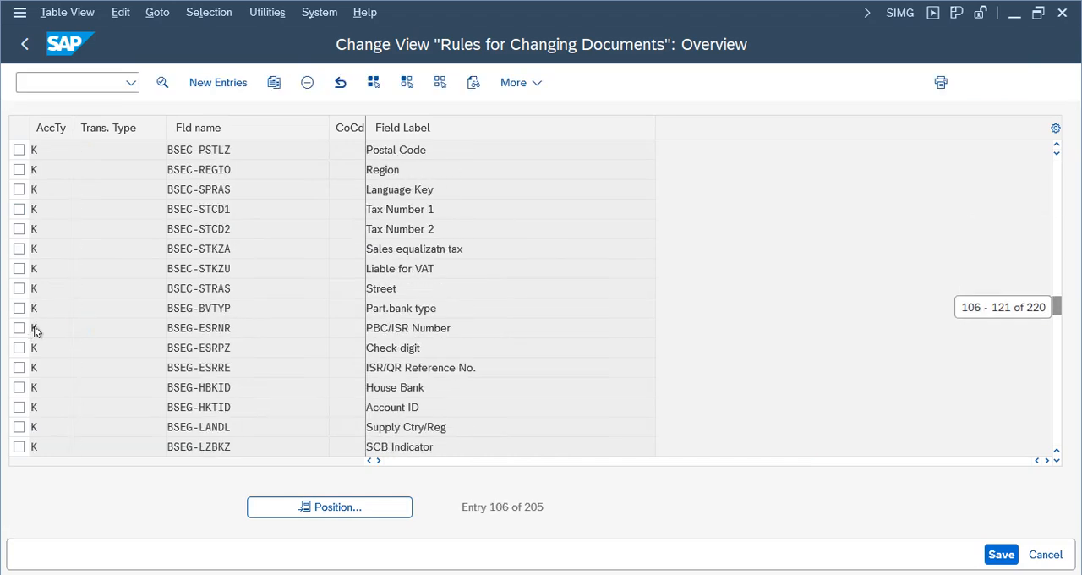
{"action": "scroll", "coordinate": [36, 330], "scroll_direction": "down", "scroll_amount": 20}
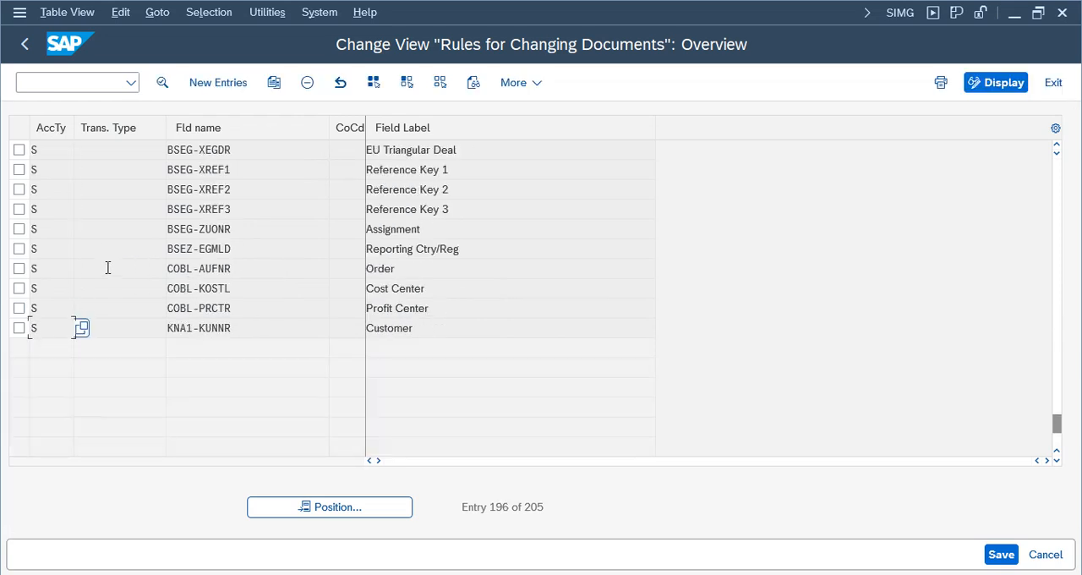
{"action": "left_click_drag", "start_coordinate": [282, 233], "coordinate": [126, 233]}
{"action": "left_click", "coordinate": [20, 229]}
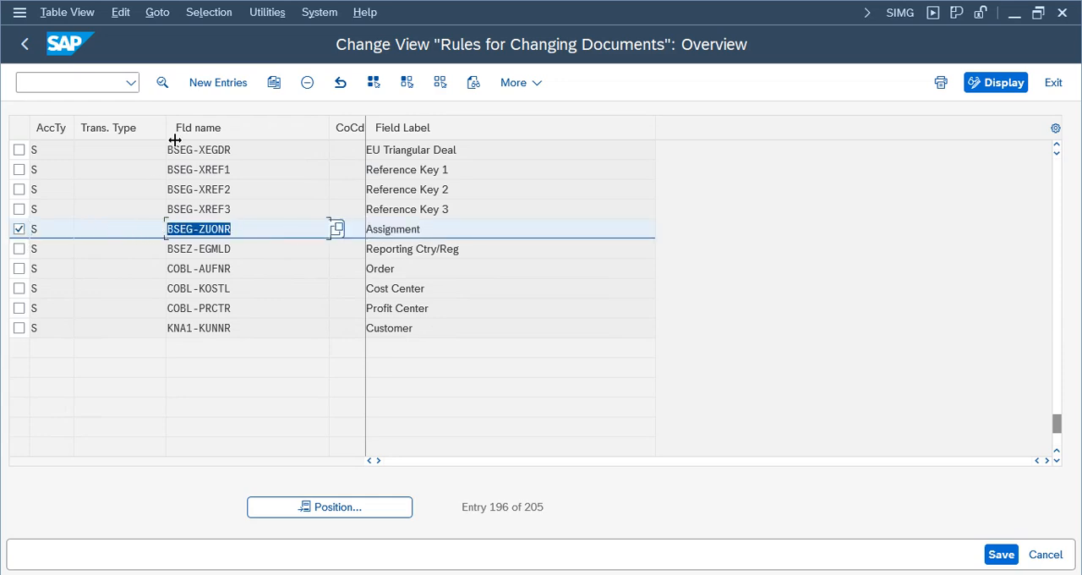
{"action": "double_click", "coordinate": [212, 229]}
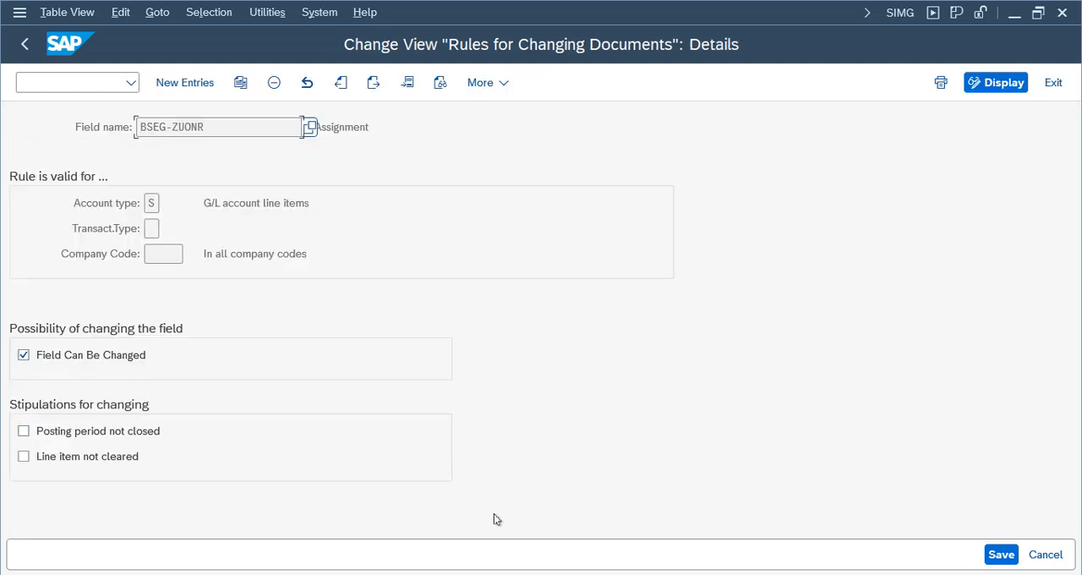
- Check in the Bank line item of document 1 whether Assignment can be edited, and return to the BSEG-ZUONR rule
{"action": "left_click", "coordinate": [281, 531]}
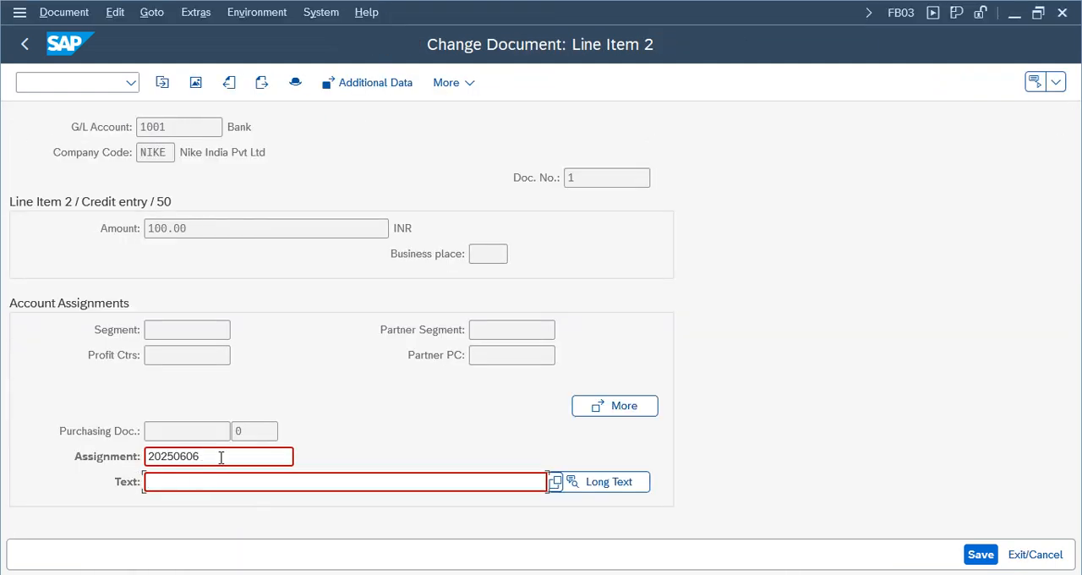
{"action": "left_click_drag", "start_coordinate": [221, 457], "coordinate": [120, 464]}
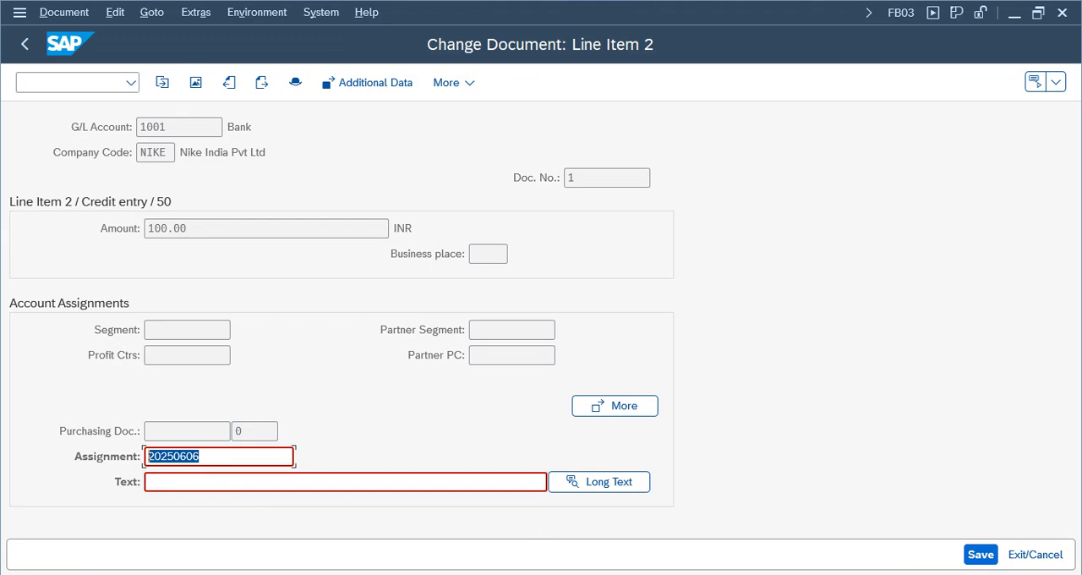
{"action": "left_click", "coordinate": [763, 541]}
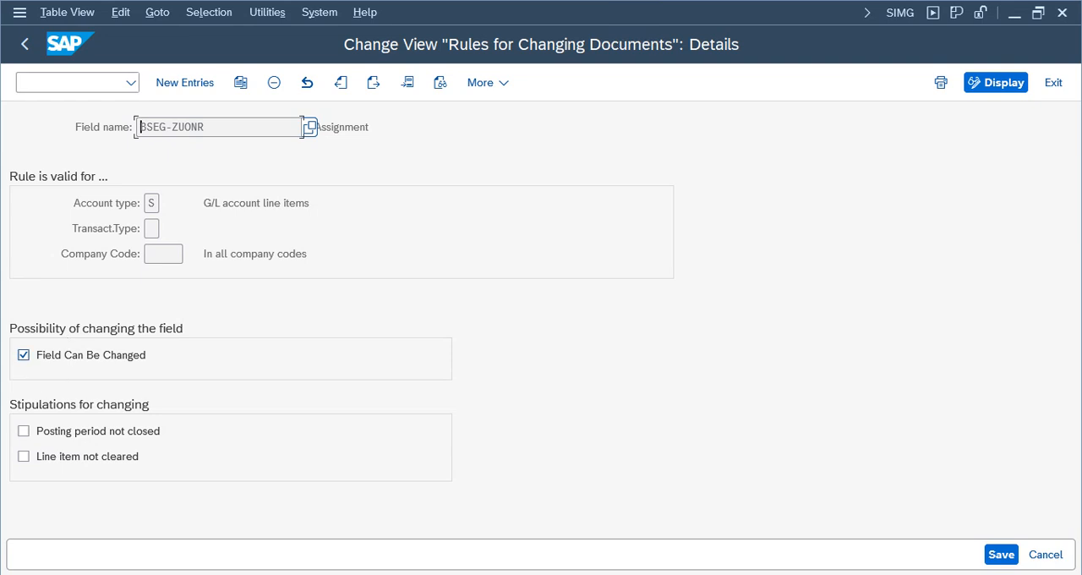
- Turn off Field Can Be Changed in the account type S rule for BSEG-ZUONR and save it
{"action": "left_click", "coordinate": [24, 355]}
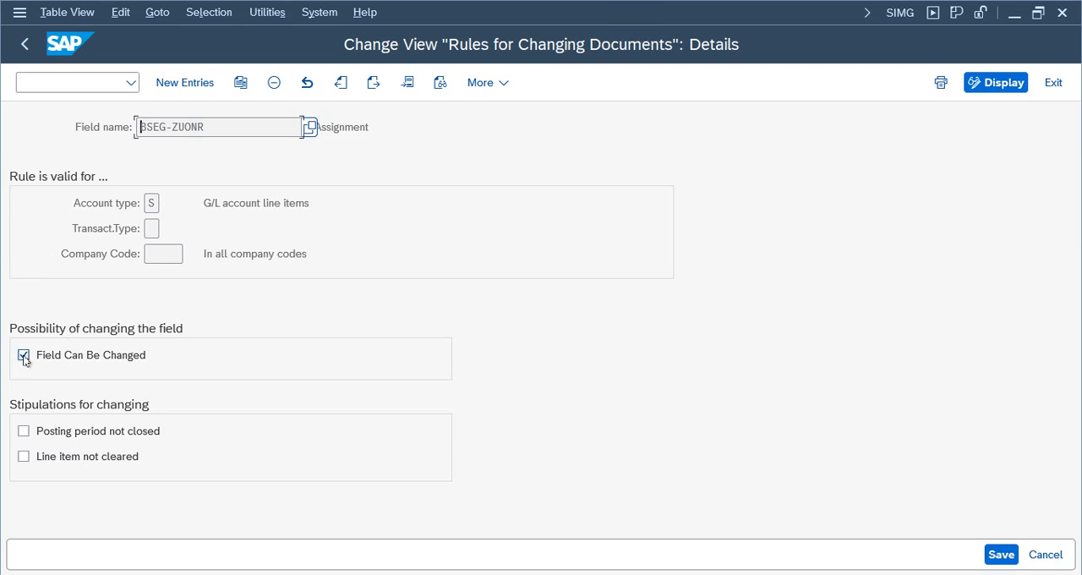
{"action": "left_click", "coordinate": [1001, 555]}
{"action": "left_click", "coordinate": [420, 366]}
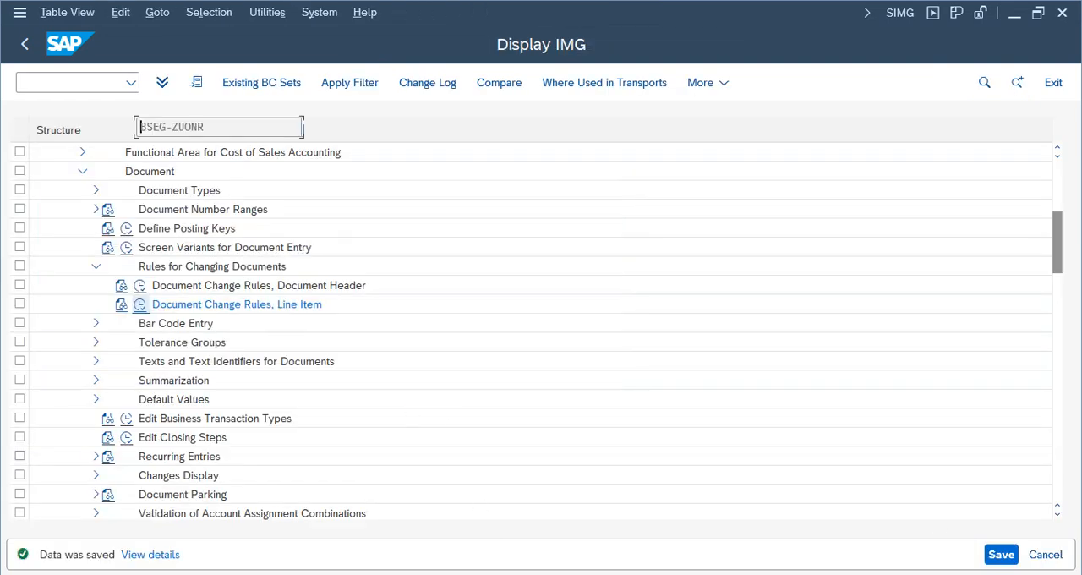
- Switch to document 1, reopen its Bank line item, and check whether the Assignment field can be edited
{"action": "left_click", "coordinate": [315, 515]}
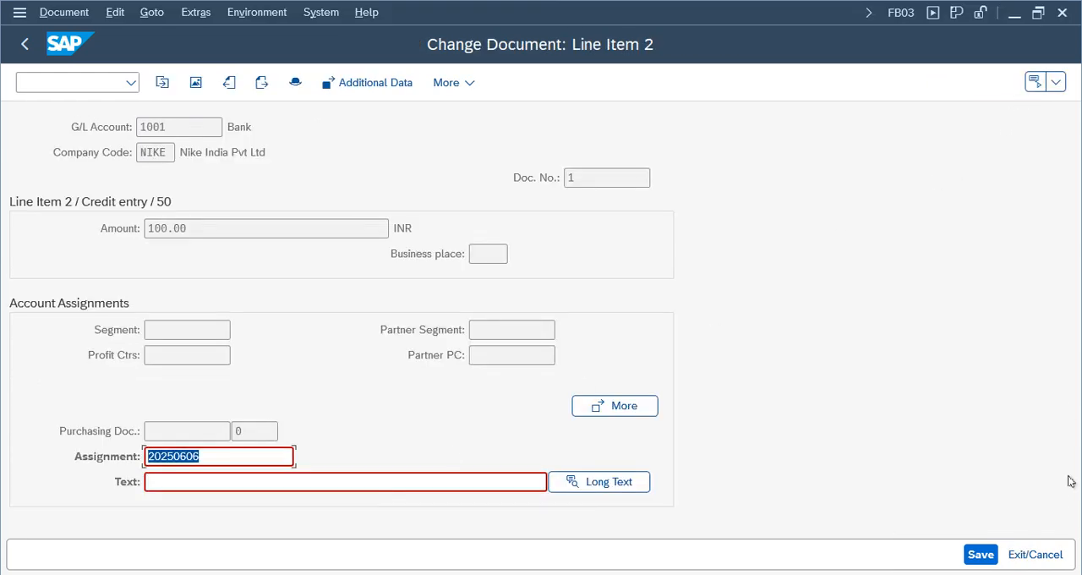
{"action": "left_click", "coordinate": [1034, 554]}
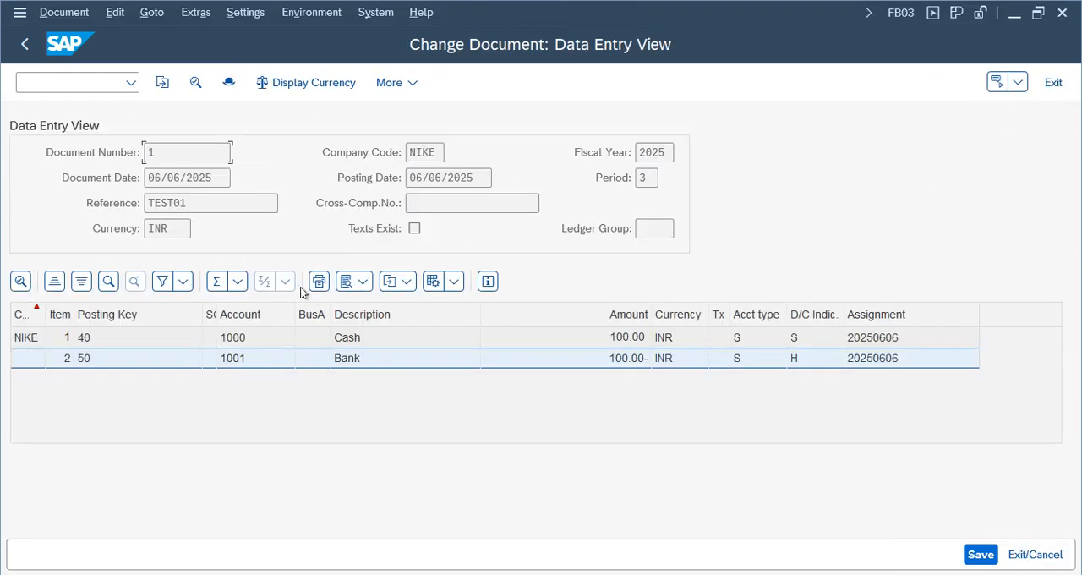
{"action": "double_click", "coordinate": [361, 362]}
{"action": "left_click_drag", "start_coordinate": [201, 458], "coordinate": [65, 440]}
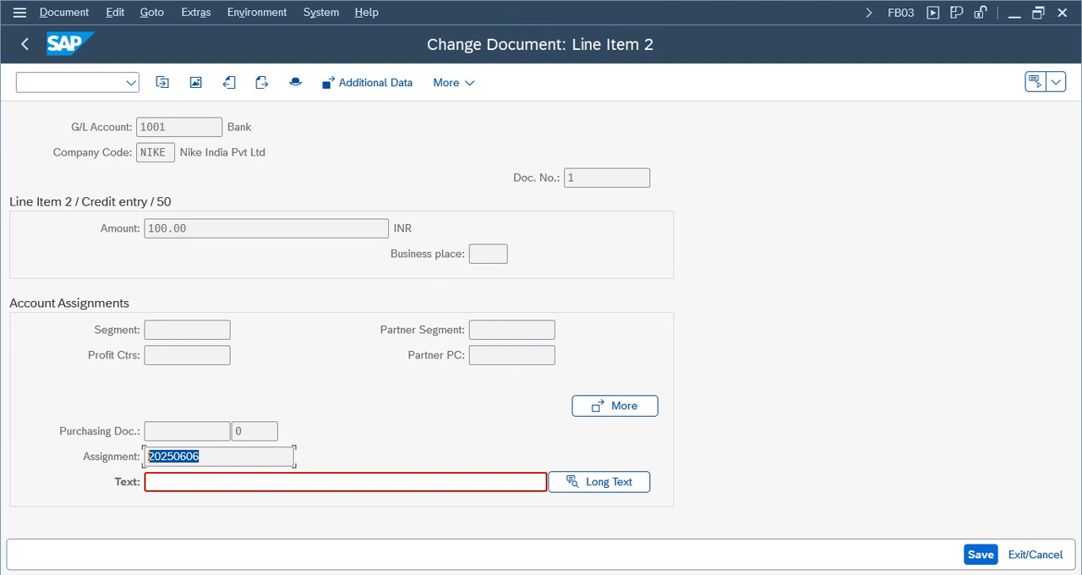
{"action": "mouse_move", "coordinate": [478, 566]}
- Switch back to the BSEG-ZUONR rule, turn Field Can Be Changed on, save, and exit to the IMG structure
{"action": "left_click", "coordinate": [316, 550]}
{"action": "left_click", "coordinate": [749, 546]}
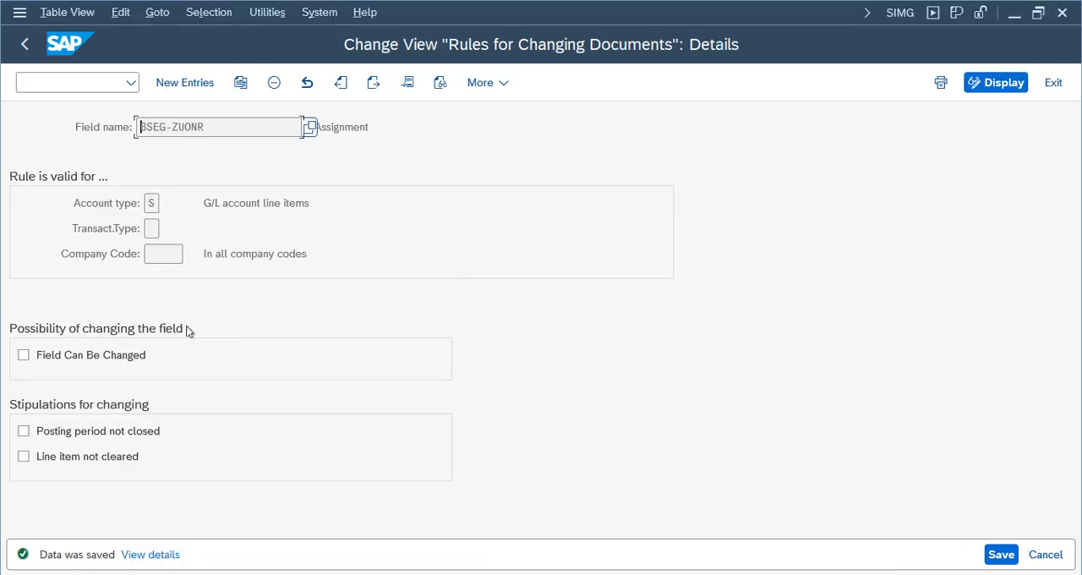
{"action": "left_click", "coordinate": [77, 359]}
{"action": "left_click", "coordinate": [993, 555]}
{"action": "left_click", "coordinate": [1052, 84]}
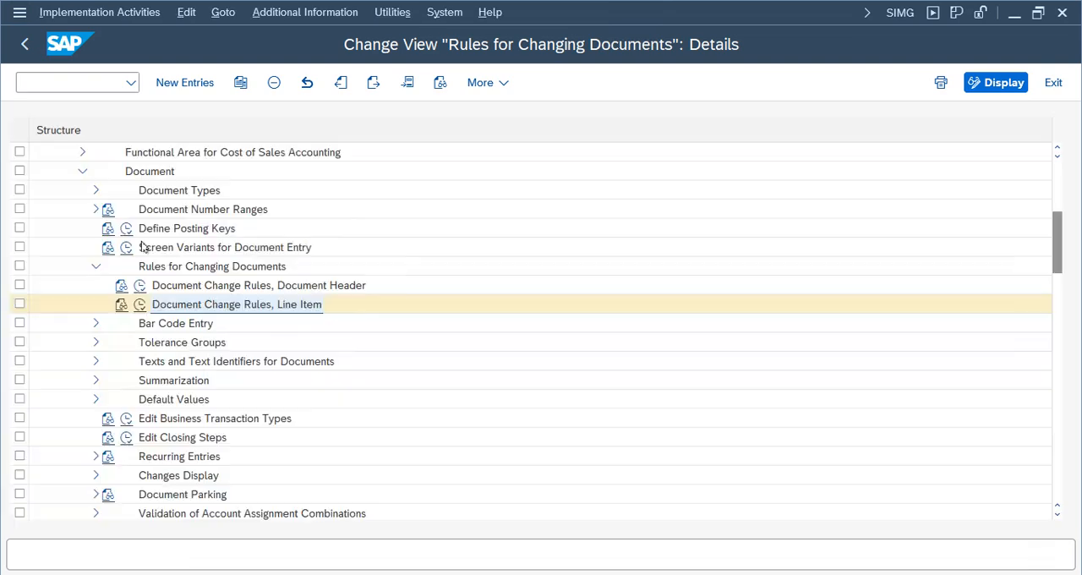
- Reopen the line item change rules and look through the account type S entries
{"action": "left_click", "coordinate": [142, 307]}
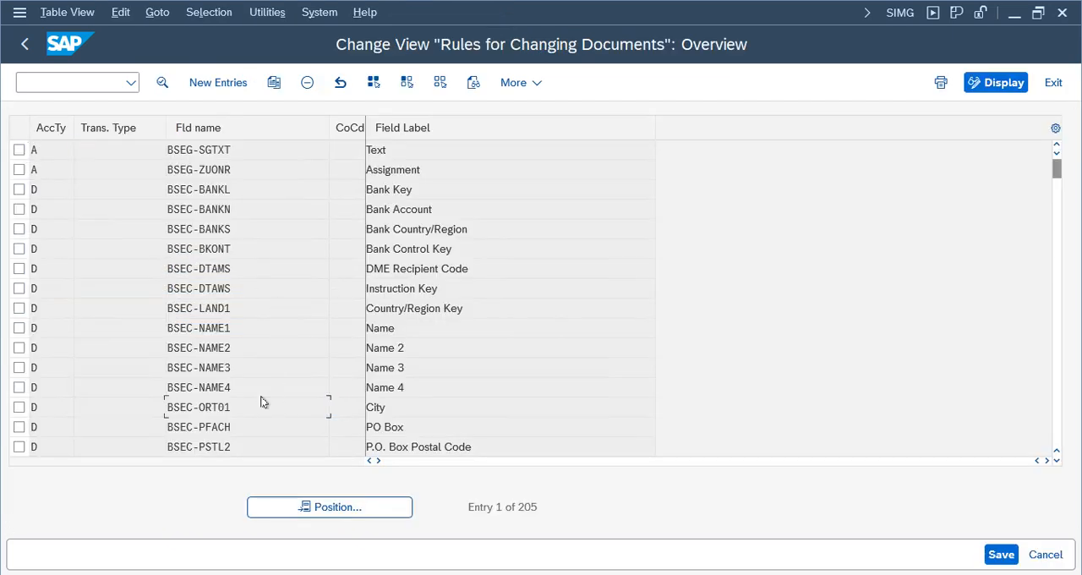
{"action": "scroll", "coordinate": [262, 402], "scroll_direction": "down", "scroll_amount": 20}
{"action": "scroll", "coordinate": [262, 402], "scroll_direction": "down", "scroll_amount": 20}
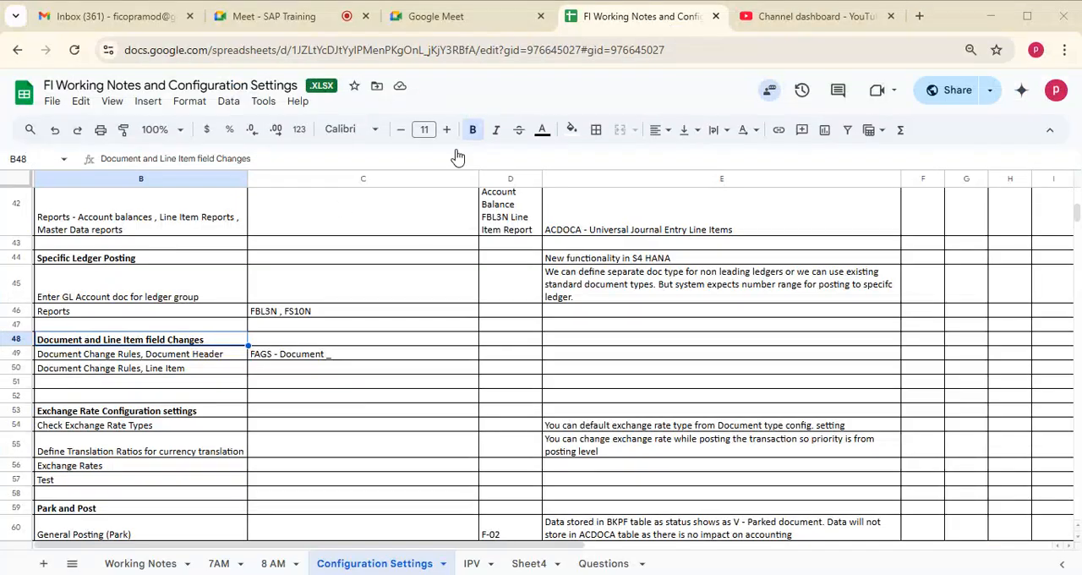
- Switch to the Configuration Settings sheet in Google Sheets and review the Document and Line Item field Changes section
{"action": "left_click", "coordinate": [699, 13]}
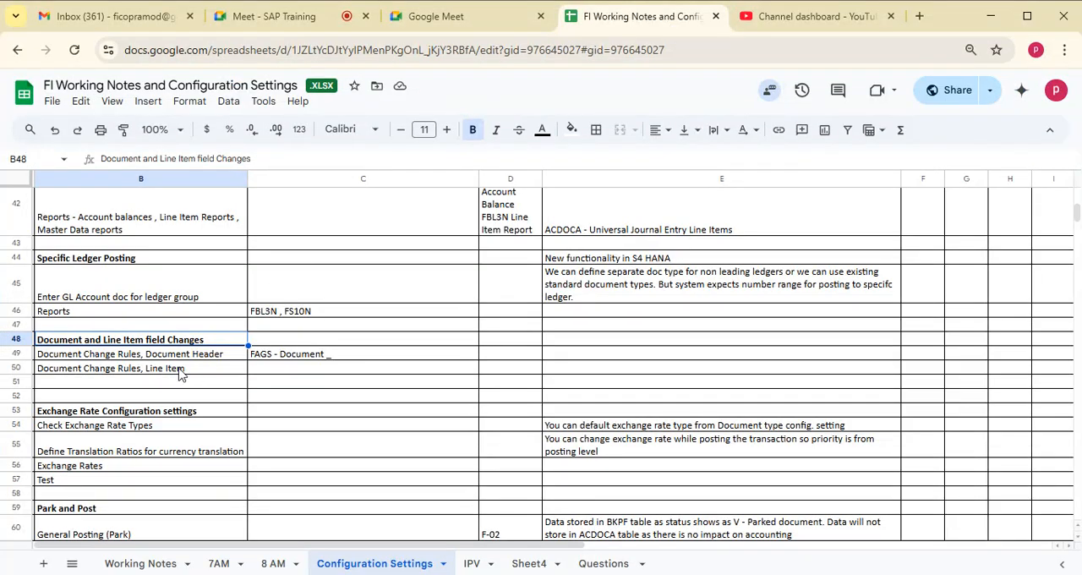
{"action": "left_click", "coordinate": [105, 381]}
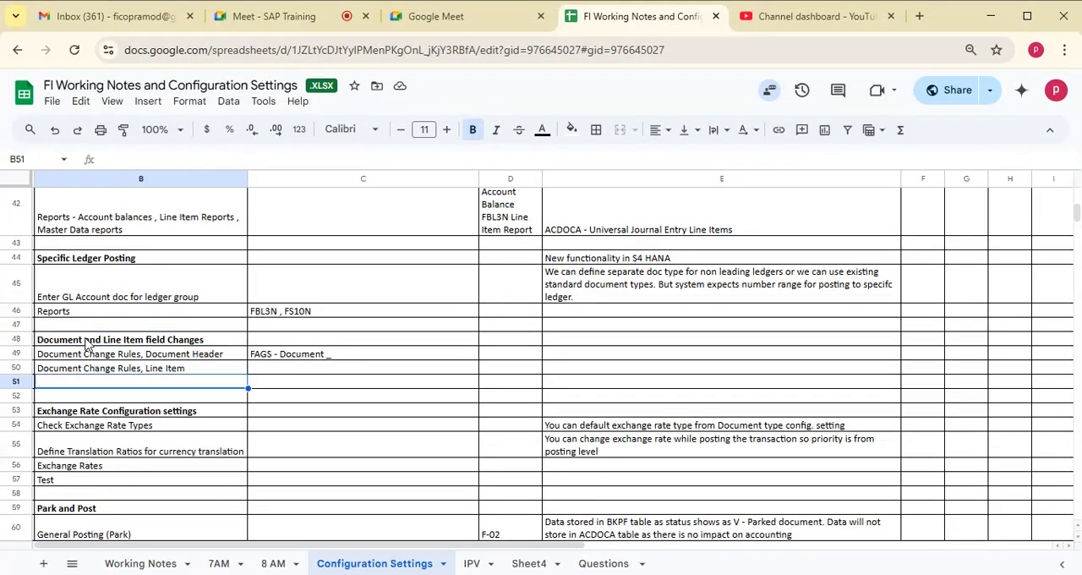
{"action": "left_click", "coordinate": [152, 340]}
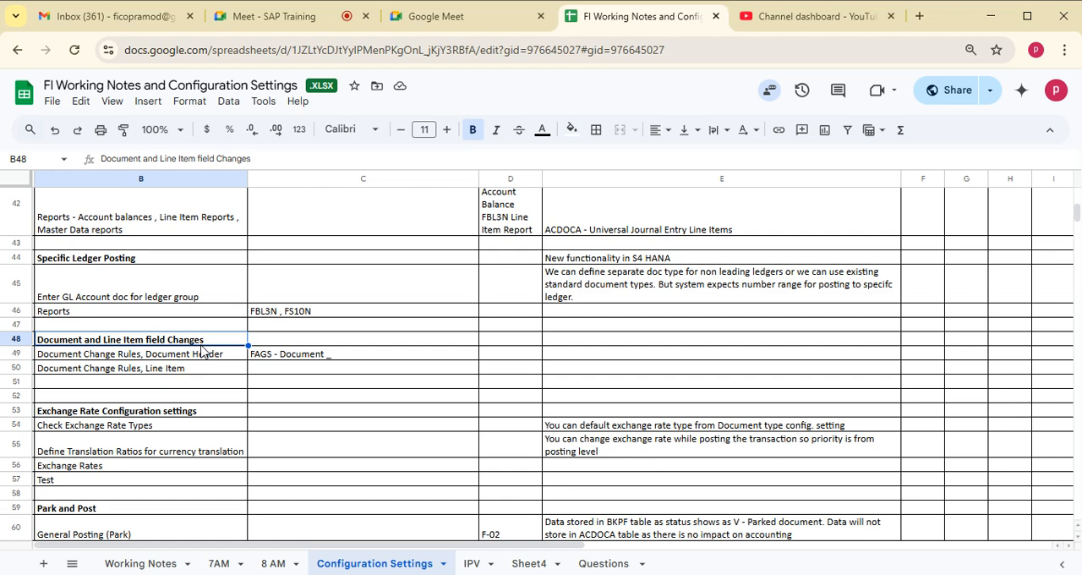
{"action": "key", "text": "Down"}
{"action": "left_click", "coordinate": [191, 370]}
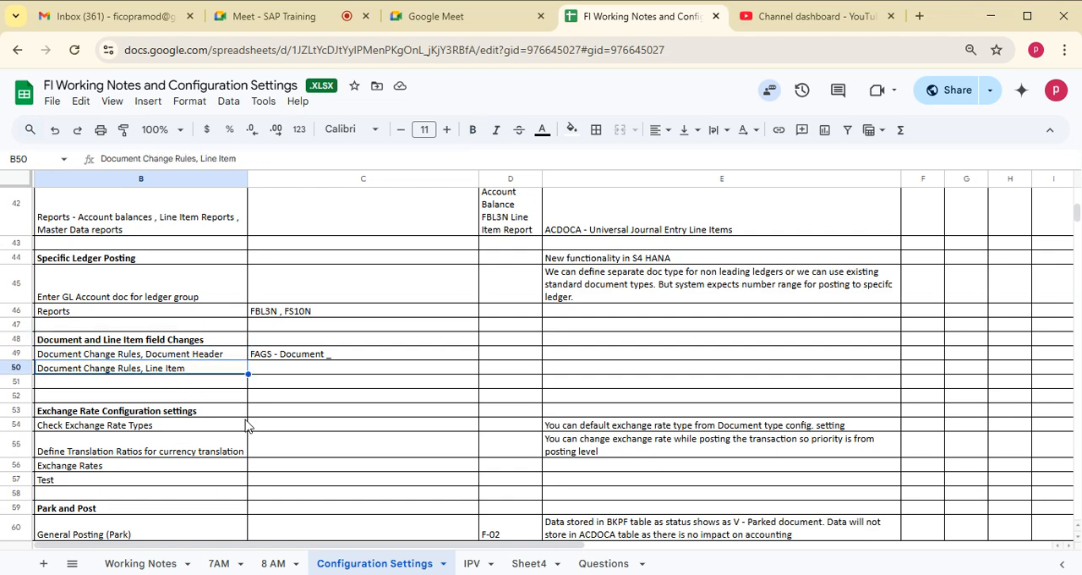
{"action": "left_click_drag", "start_coordinate": [108, 342], "coordinate": [650, 373]}
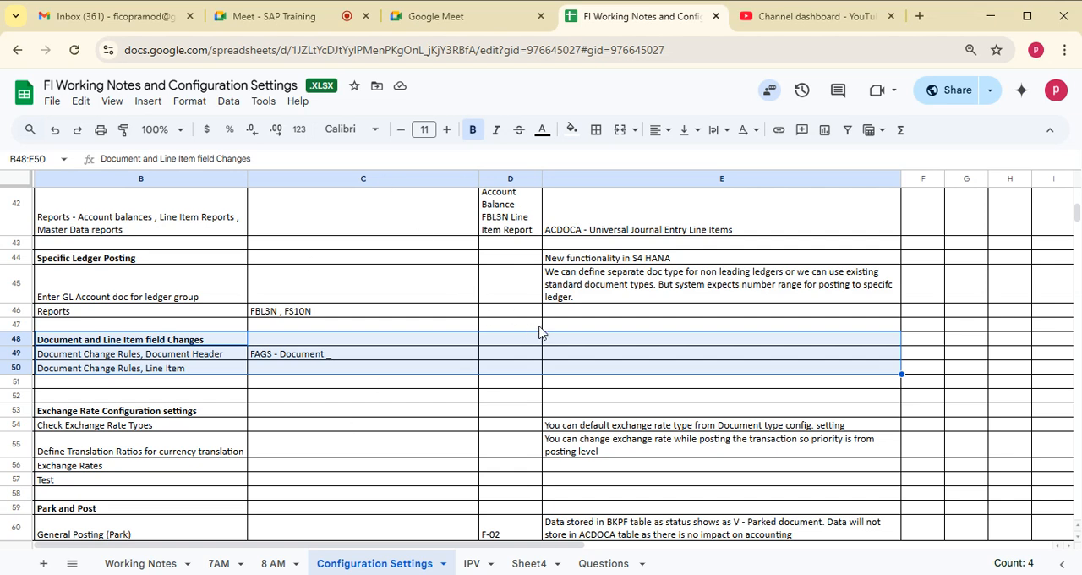
{"action": "left_click", "coordinate": [576, 356]}
{"action": "key", "text": "Down"}
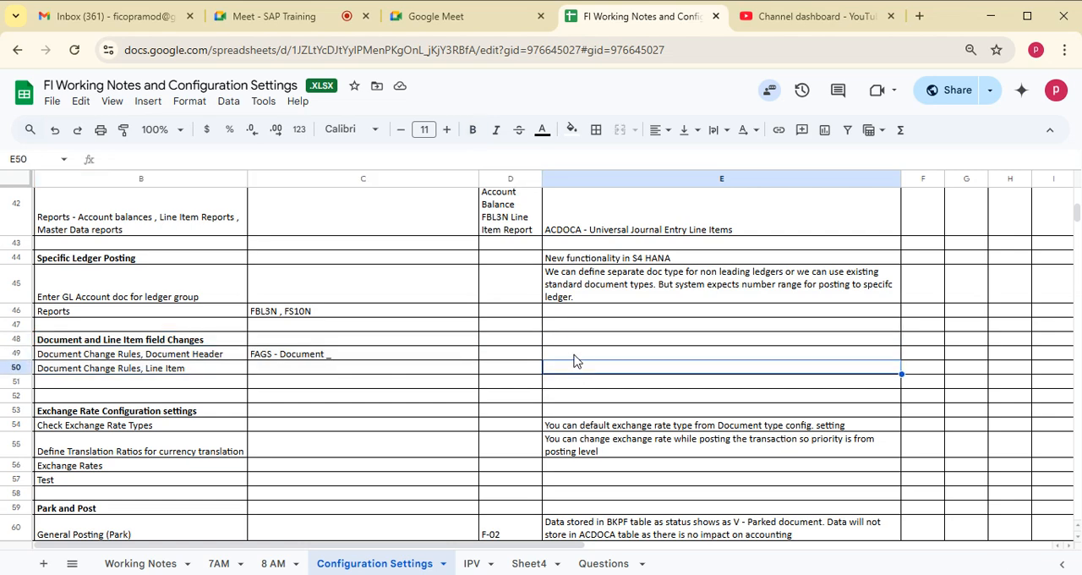
{"action": "key", "text": "Up"}
{"action": "key", "text": "Up"}
{"action": "left_click", "coordinate": [314, 357]}
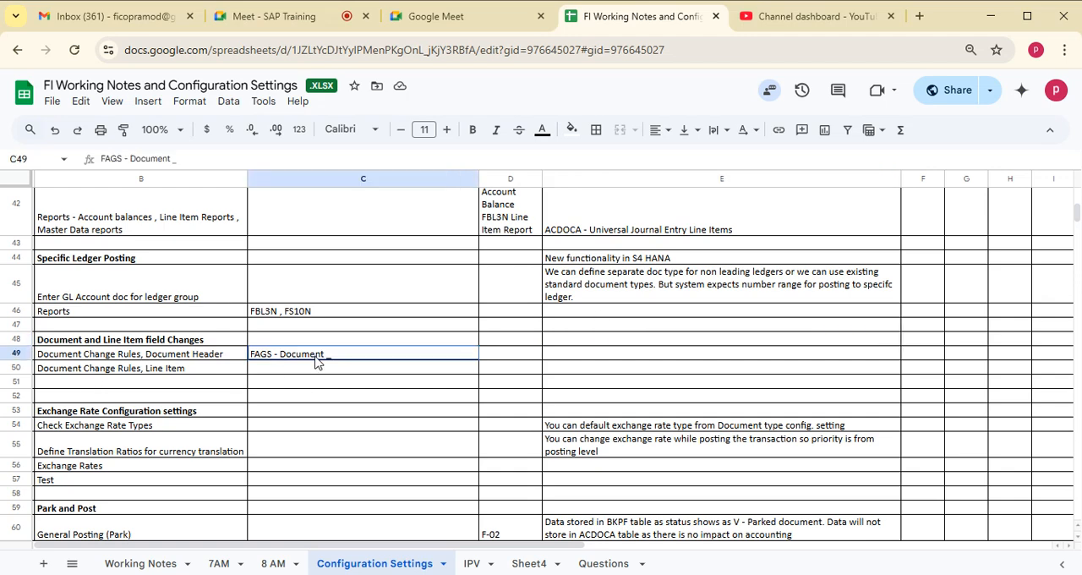
- Review the Menu Path column from its header through the enterprise structure settings to the Specific Ledger Posting section
{"action": "left_click_drag", "start_coordinate": [1076, 211], "coordinate": [1075, 193]}
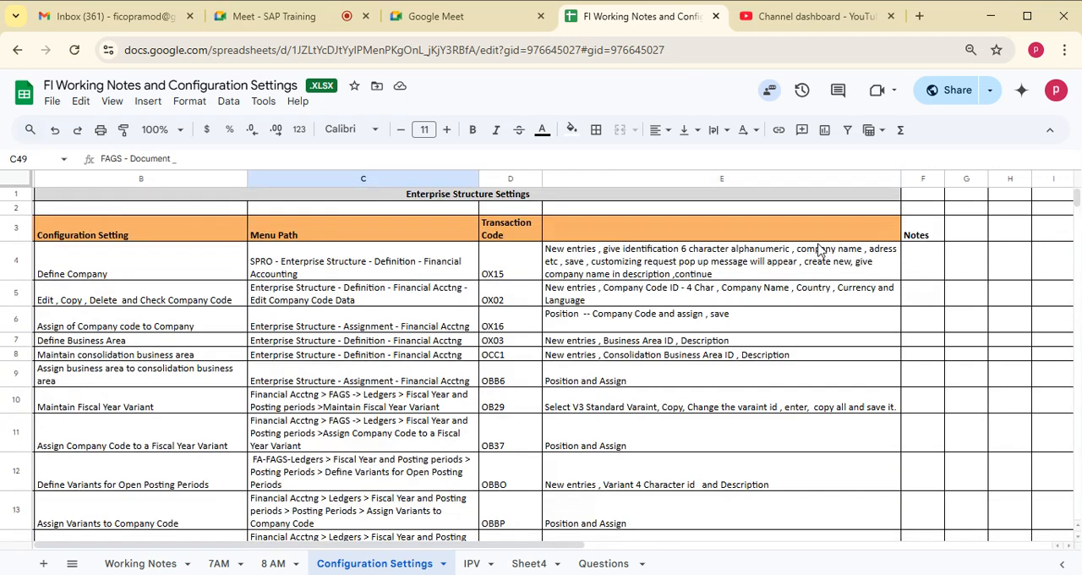
{"action": "left_click", "coordinate": [314, 236]}
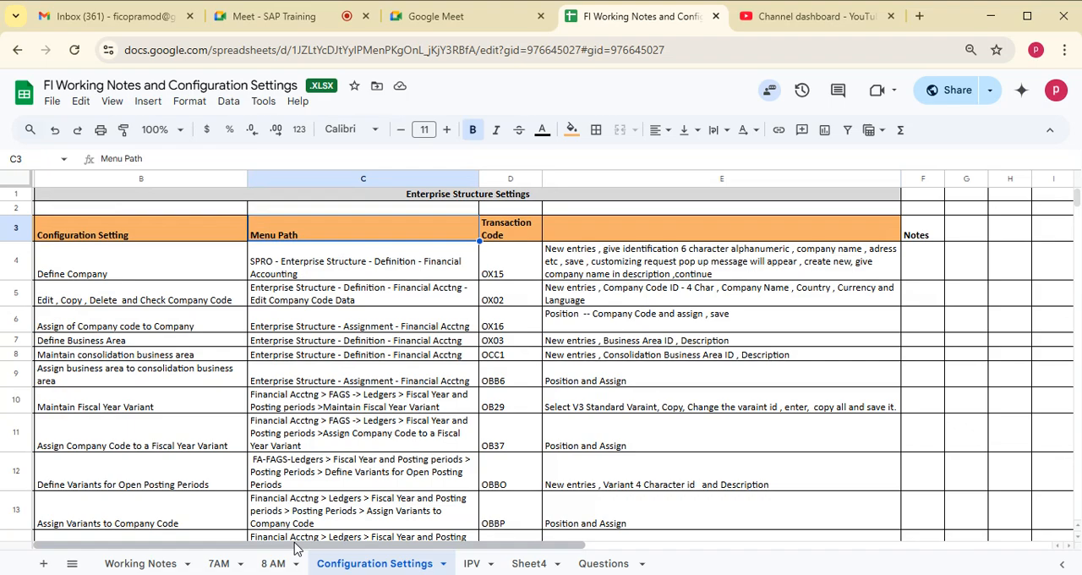
{"action": "left_click", "coordinate": [314, 514]}
{"action": "key", "text": "Down"}
{"action": "key", "text": "Down"}
{"action": "key", "text": "Down"}
{"action": "key", "text": "Down"}
{"action": "key", "text": "Down"}
{"action": "key", "text": "Down"}
{"action": "key", "text": "Down"}
{"action": "key", "text": "Down"}
{"action": "key", "text": "Down"}
{"action": "key", "text": "Down"}
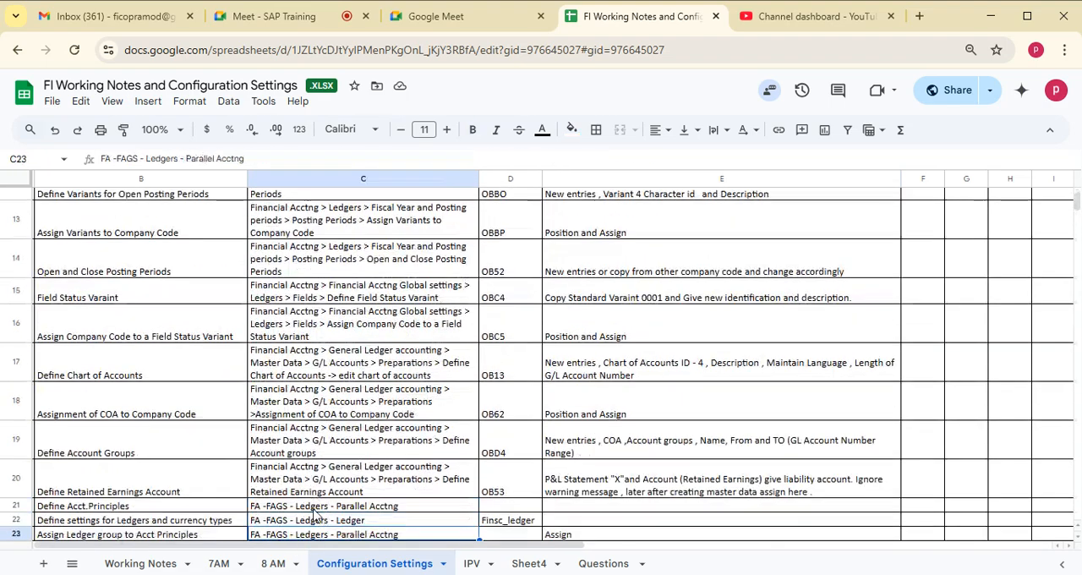
{"action": "key", "text": "Down"}
{"action": "key", "text": "Down"}
{"action": "key", "text": "Down"}
{"action": "key", "text": "Down"}
{"action": "key", "text": "Down"}
{"action": "key", "text": "Down"}
{"action": "key", "text": "Down"}
{"action": "key", "text": "Down"}
{"action": "key", "text": "Down"}
{"action": "key", "text": "Down"}
{"action": "key", "text": "Down"}
{"action": "key", "text": "Down"}
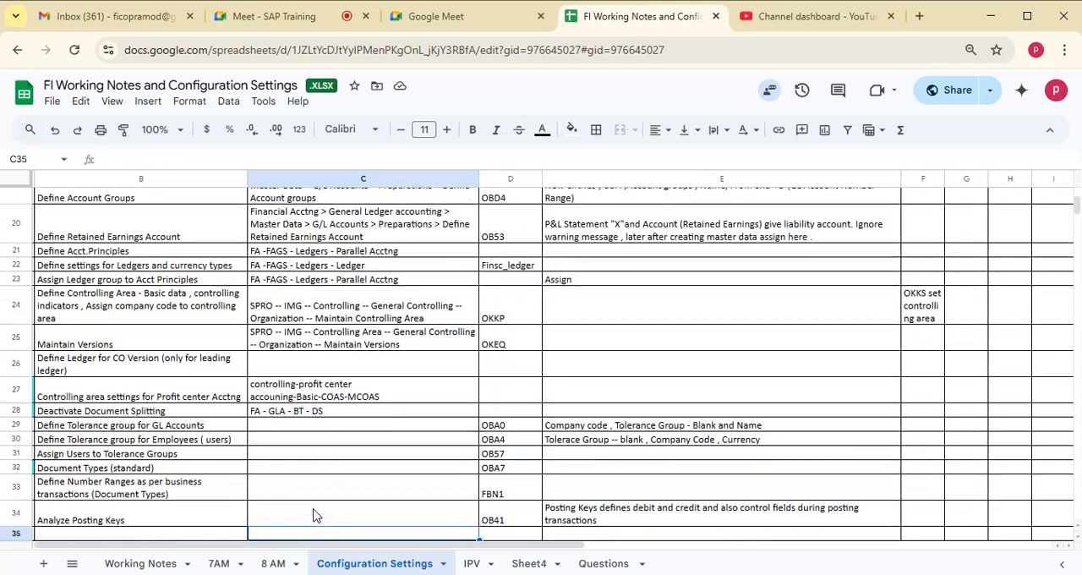
{"action": "key", "text": "Down"}
{"action": "key", "text": "Down"}
{"action": "key", "text": "Down"}
{"action": "key", "text": "Down"}
{"action": "key", "text": "Down"}
{"action": "key", "text": "Down"}
{"action": "key", "text": "Down"}
{"action": "key", "text": "Down"}
{"action": "key", "text": "Down"}
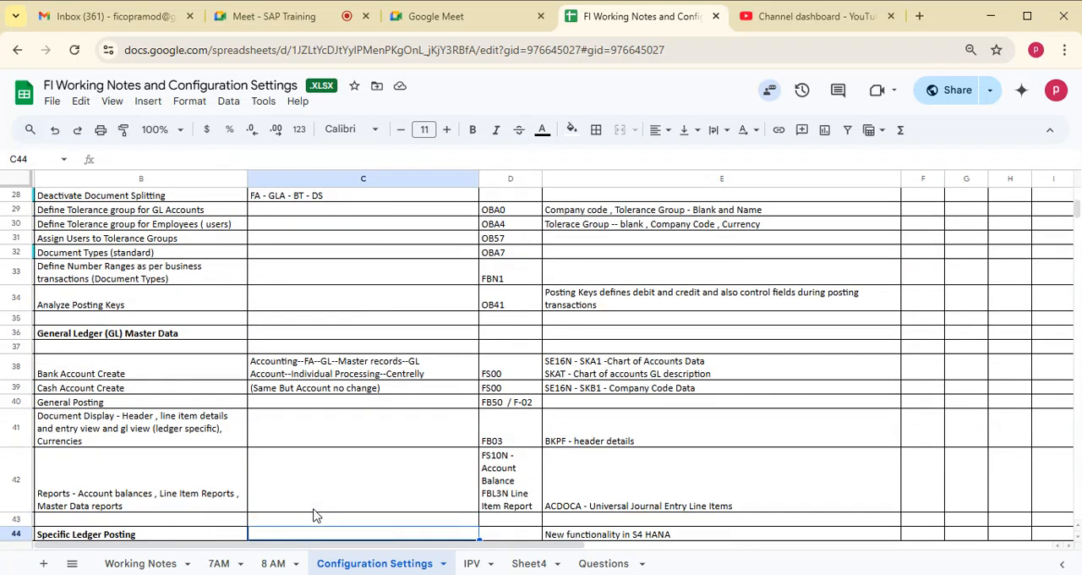
- Review the notes on general posting, reports, ledger group posting, document changes and exchange rates, through General Posting (Park)
{"action": "left_click", "coordinate": [328, 482]}
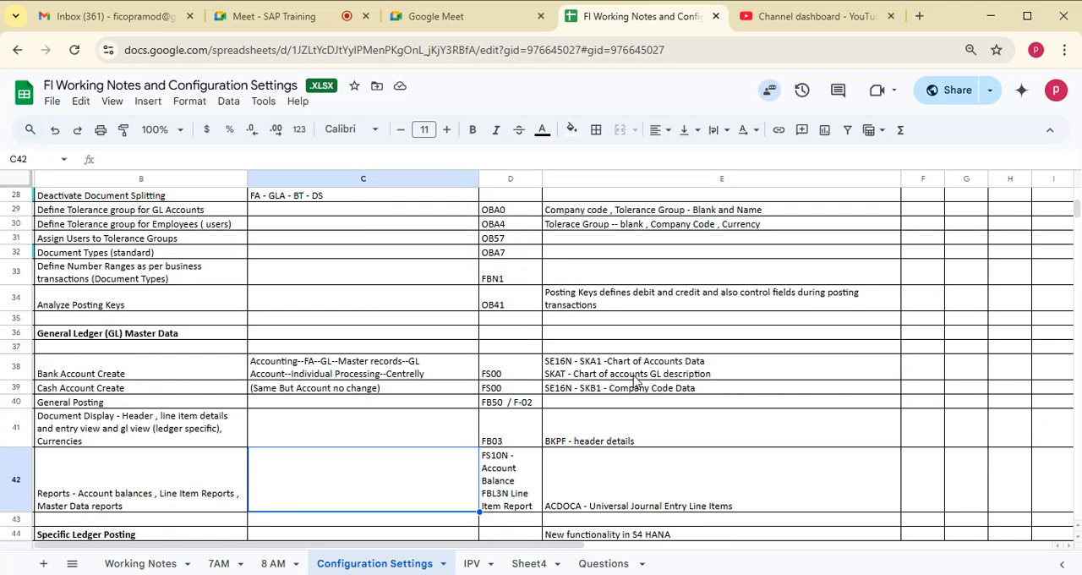
{"action": "left_click", "coordinate": [119, 504]}
{"action": "left_click", "coordinate": [121, 402]}
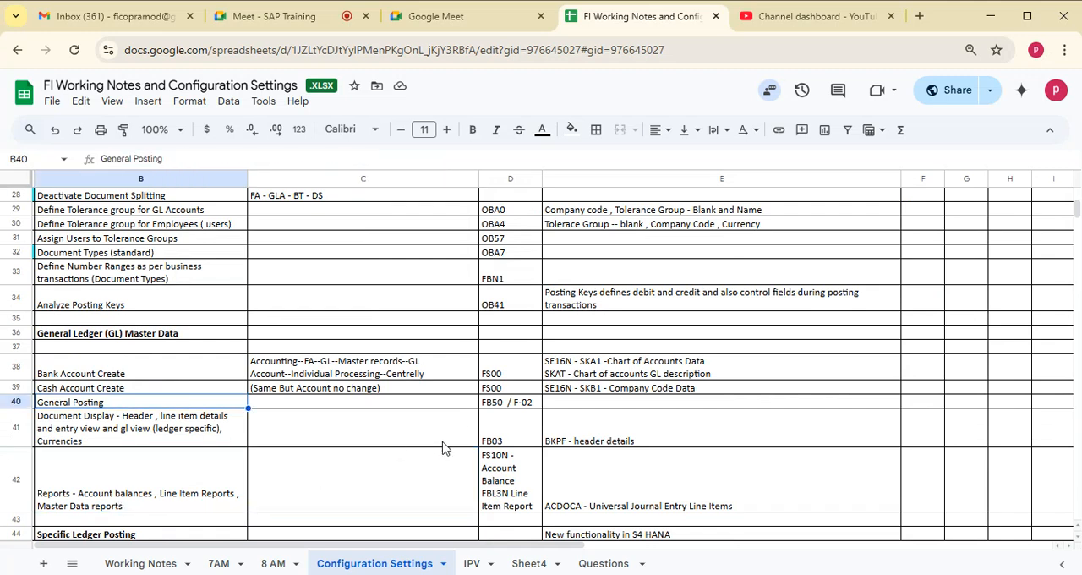
{"action": "left_click", "coordinate": [321, 474]}
{"action": "key", "text": "Down"}
{"action": "key", "text": "Down"}
{"action": "key", "text": "Down"}
{"action": "key", "text": "Down"}
{"action": "key", "text": "Down"}
{"action": "key", "text": "Down"}
{"action": "key", "text": "Down"}
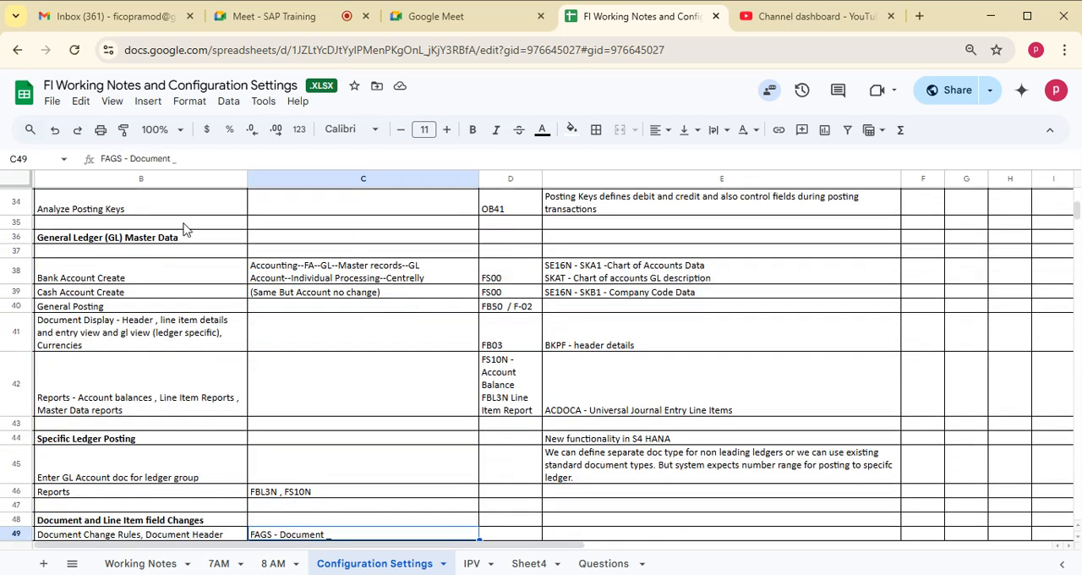
{"action": "left_click", "coordinate": [136, 467]}
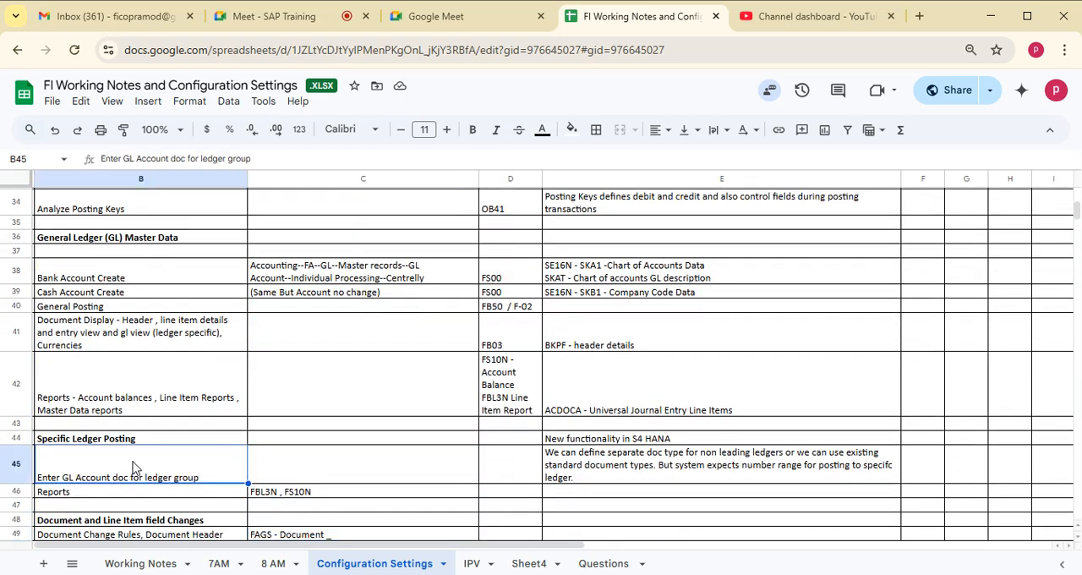
{"action": "key", "text": "Down"}
{"action": "key", "text": "Down"}
{"action": "key", "text": "Down"}
{"action": "key", "text": "Down"}
{"action": "key", "text": "Down"}
{"action": "key", "text": "Down"}
{"action": "key", "text": "Down"}
{"action": "key", "text": "Down"}
{"action": "key", "text": "Down"}
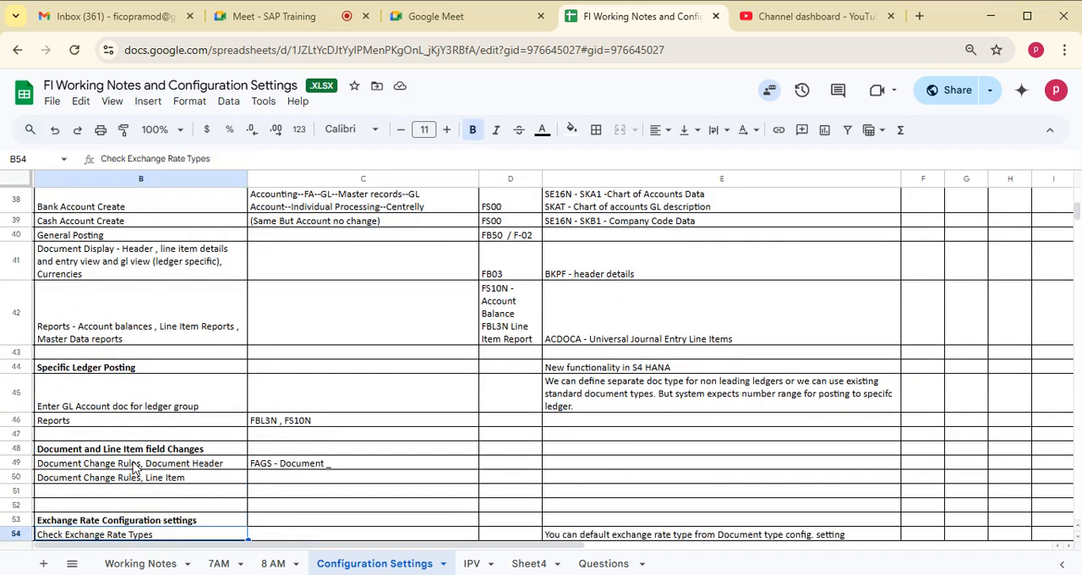
{"action": "key", "text": "Down"}
{"action": "key", "text": "Down"}
{"action": "key", "text": "Down"}
{"action": "key", "text": "Down"}
{"action": "key", "text": "Down"}
{"action": "key", "text": "Down"}
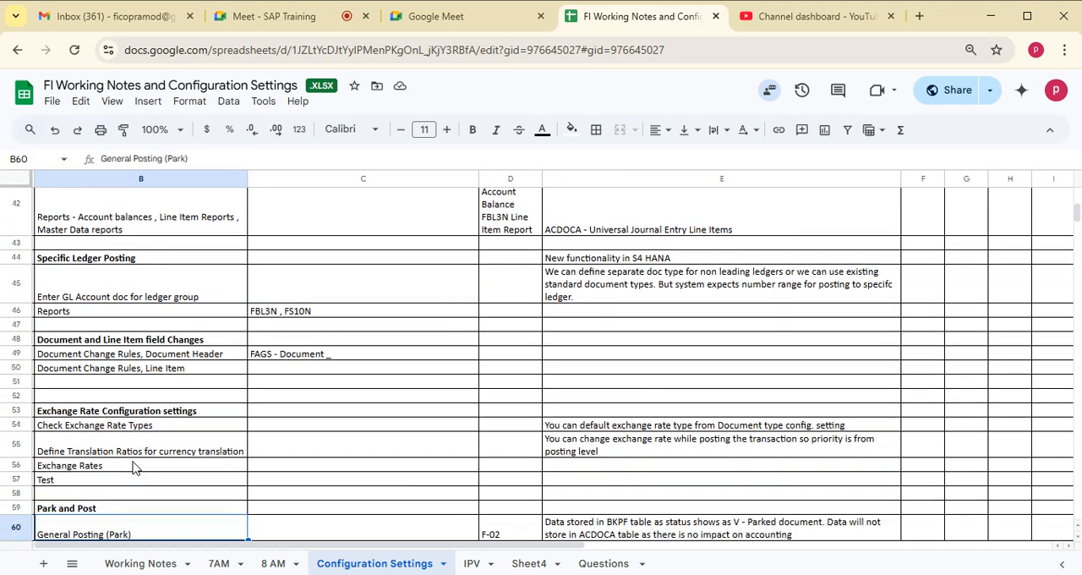
- Review the Document and Line Item field Changes and Specific Ledger Posting sections, plus the General Ledger (GL) Master Data rows up to Reports
{"action": "left_click", "coordinate": [168, 340]}
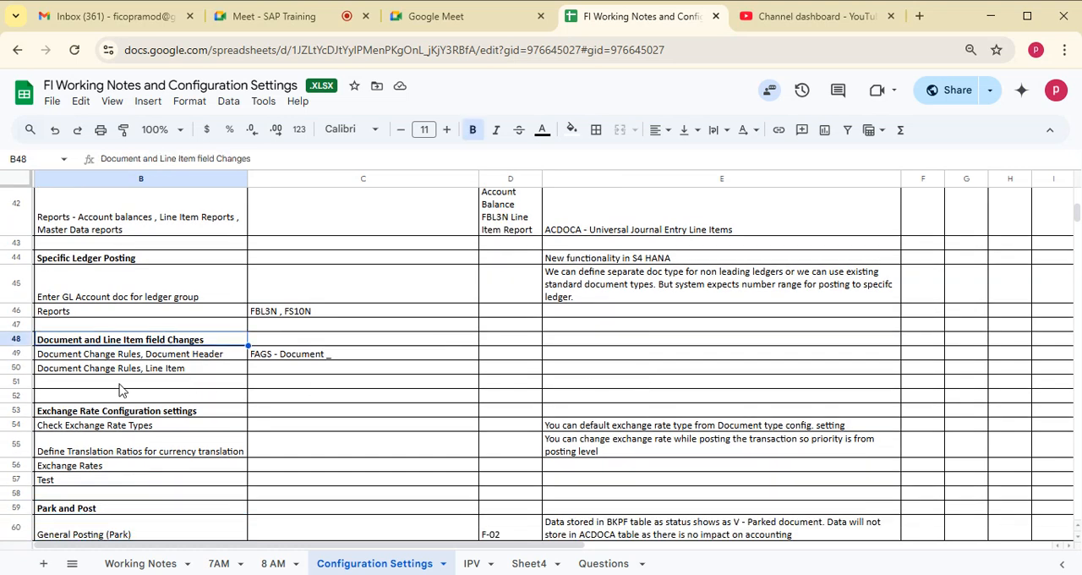
{"action": "left_click_drag", "start_coordinate": [119, 385], "coordinate": [777, 259]}
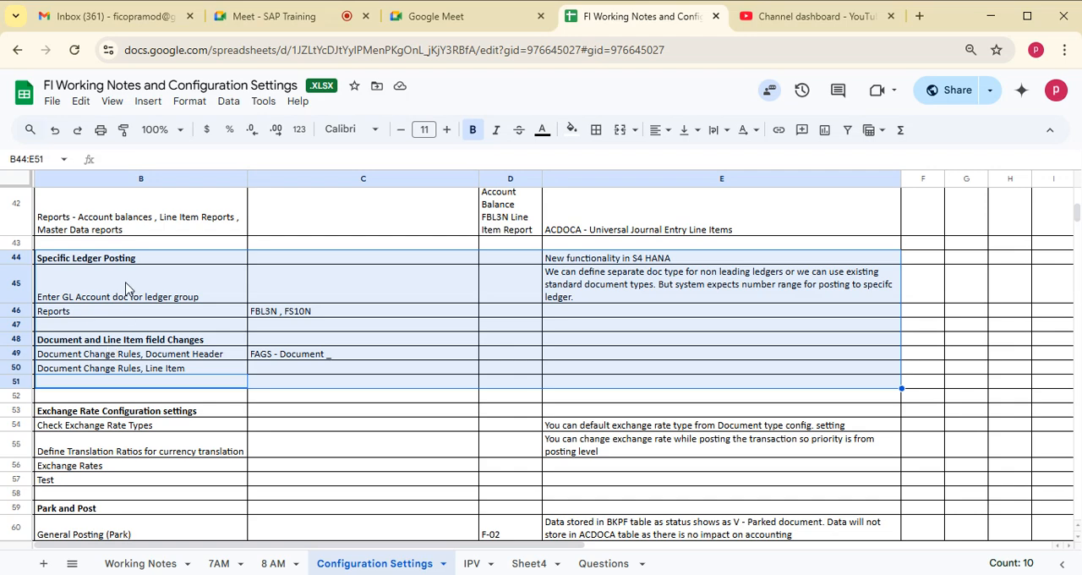
{"action": "key", "text": "Up"}
{"action": "key", "text": "Up"}
{"action": "key", "text": "Up"}
{"action": "key", "text": "Up"}
{"action": "key", "text": "Up"}
{"action": "key", "text": "Up"}
{"action": "key", "text": "Up"}
{"action": "key", "text": "Up"}
{"action": "key", "text": "Up"}
{"action": "key", "text": "Up"}
{"action": "key", "text": "Up"}
{"action": "key", "text": "Up"}
{"action": "key", "text": "Up"}
{"action": "key", "text": "Up"}
{"action": "key", "text": "Up"}
{"action": "key", "text": "Up"}
{"action": "key", "text": "Up"}
{"action": "key", "text": "Up"}
{"action": "key", "text": "Up"}
{"action": "key", "text": "Up"}
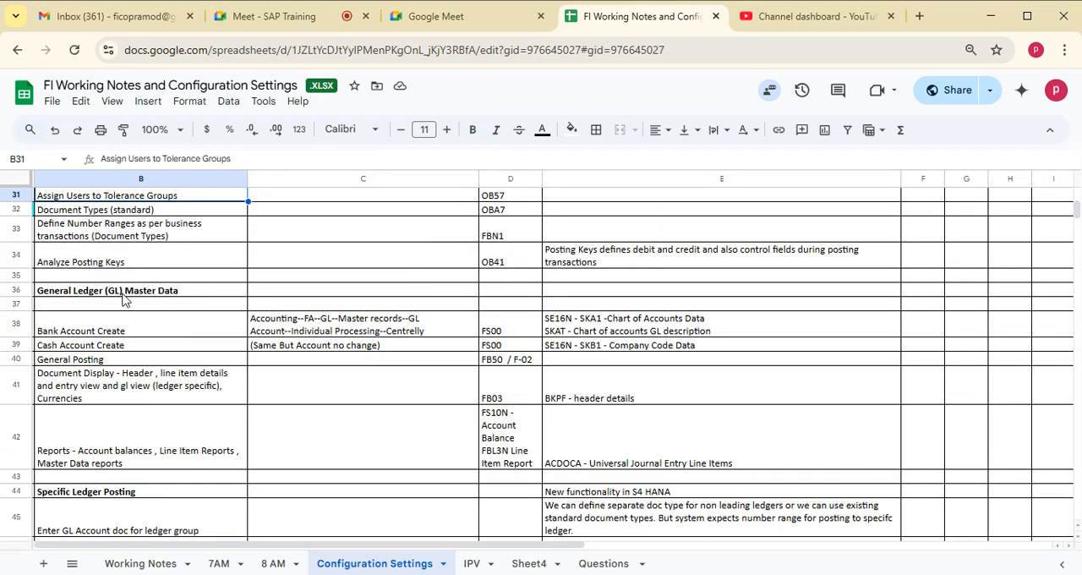
{"action": "left_click_drag", "start_coordinate": [122, 296], "coordinate": [755, 463]}
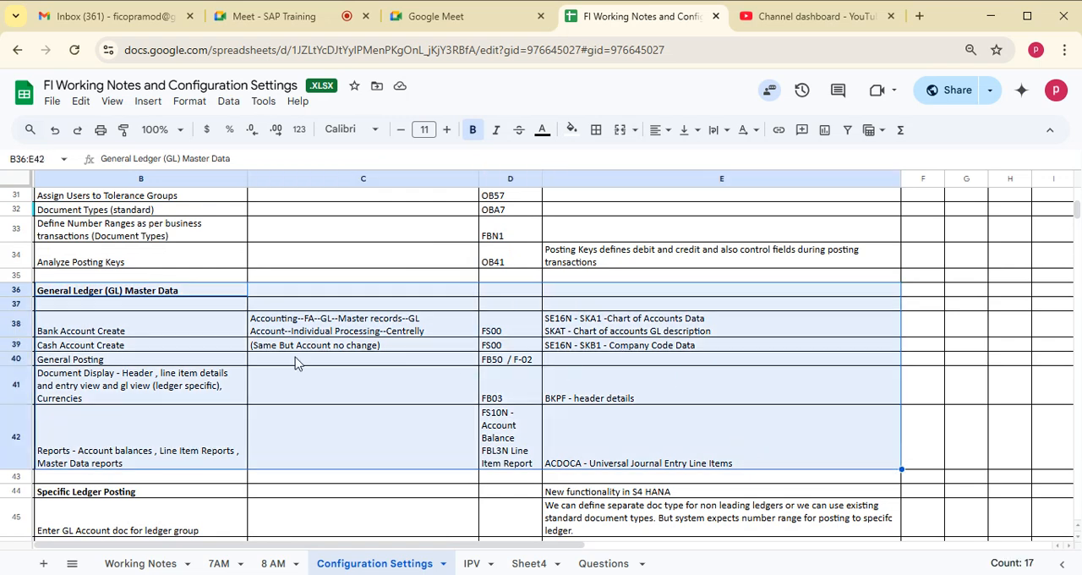
{"action": "left_click", "coordinate": [232, 344]}
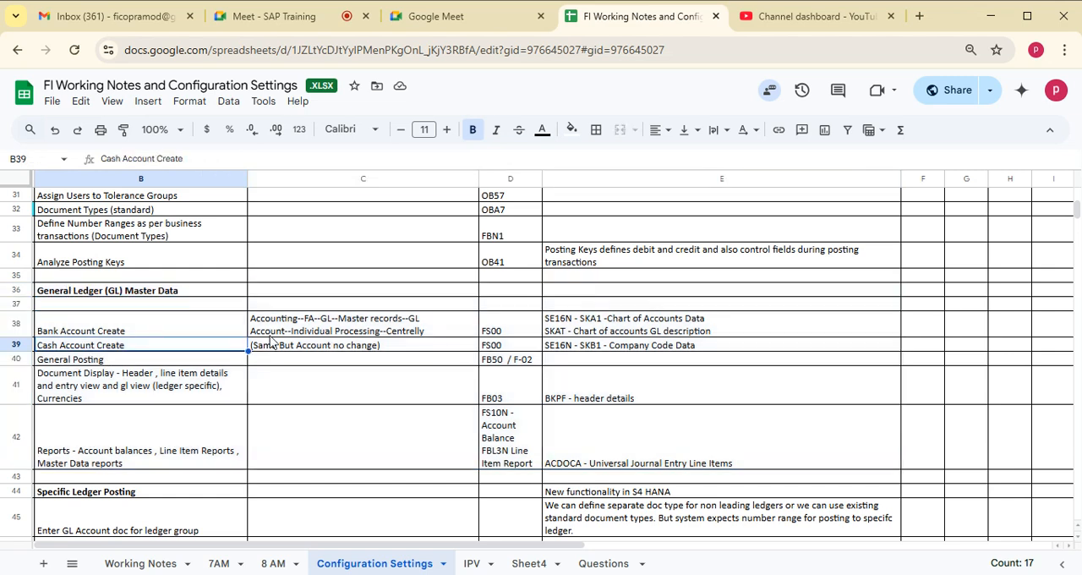
{"action": "left_click", "coordinate": [184, 325]}
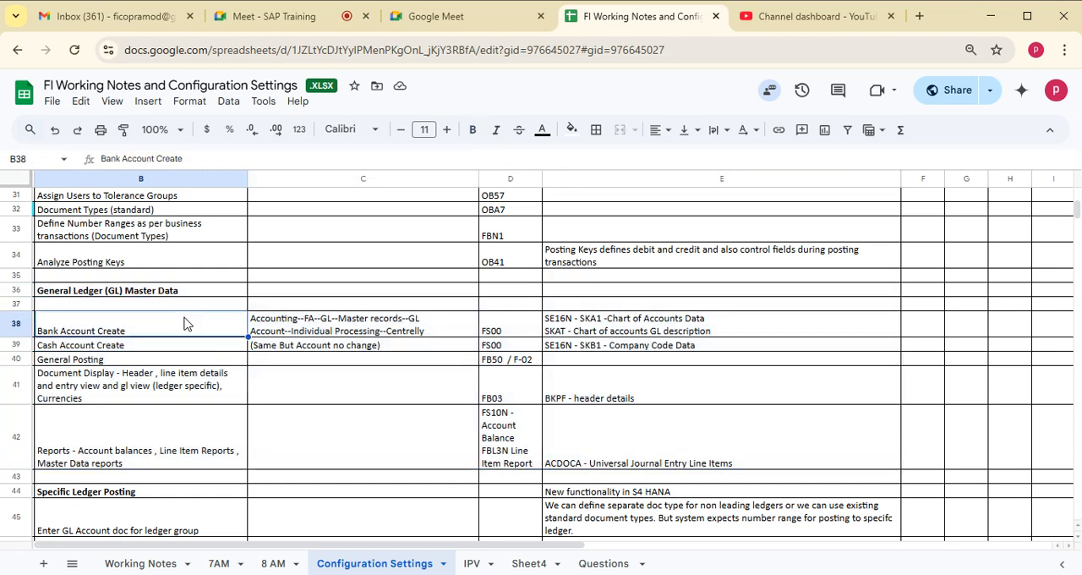